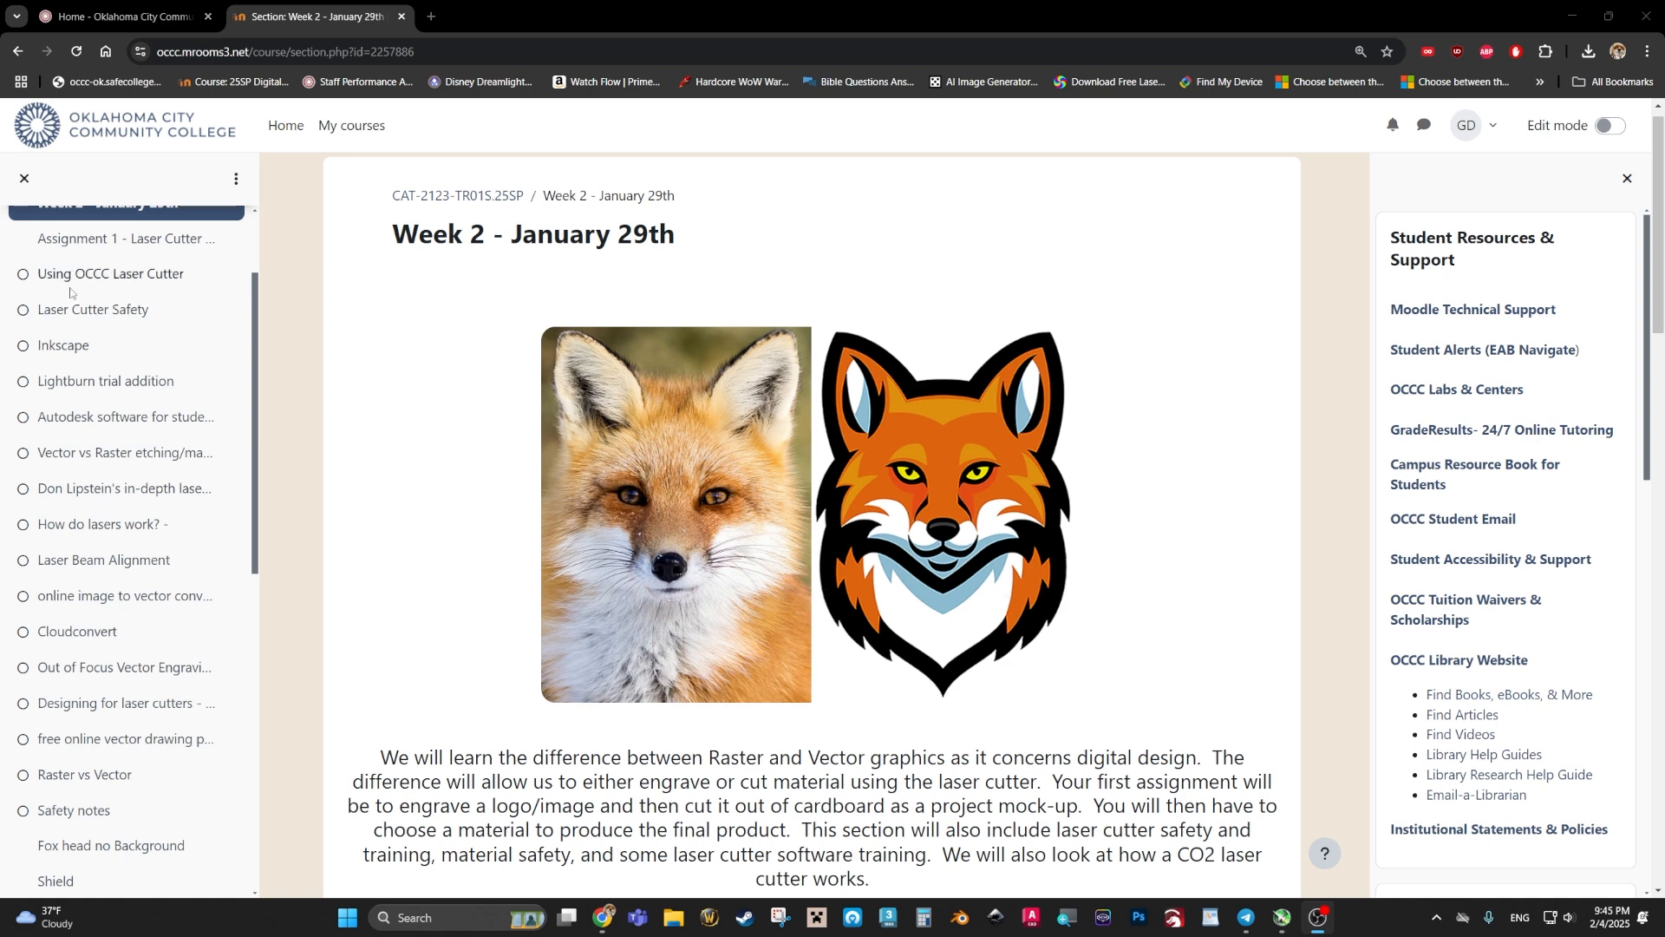
Step: Save the fox head image from the Week 2 course page as "Red Fox head no background.png" in the Desktop Fox folder
scroll(46, 289, up, 1)
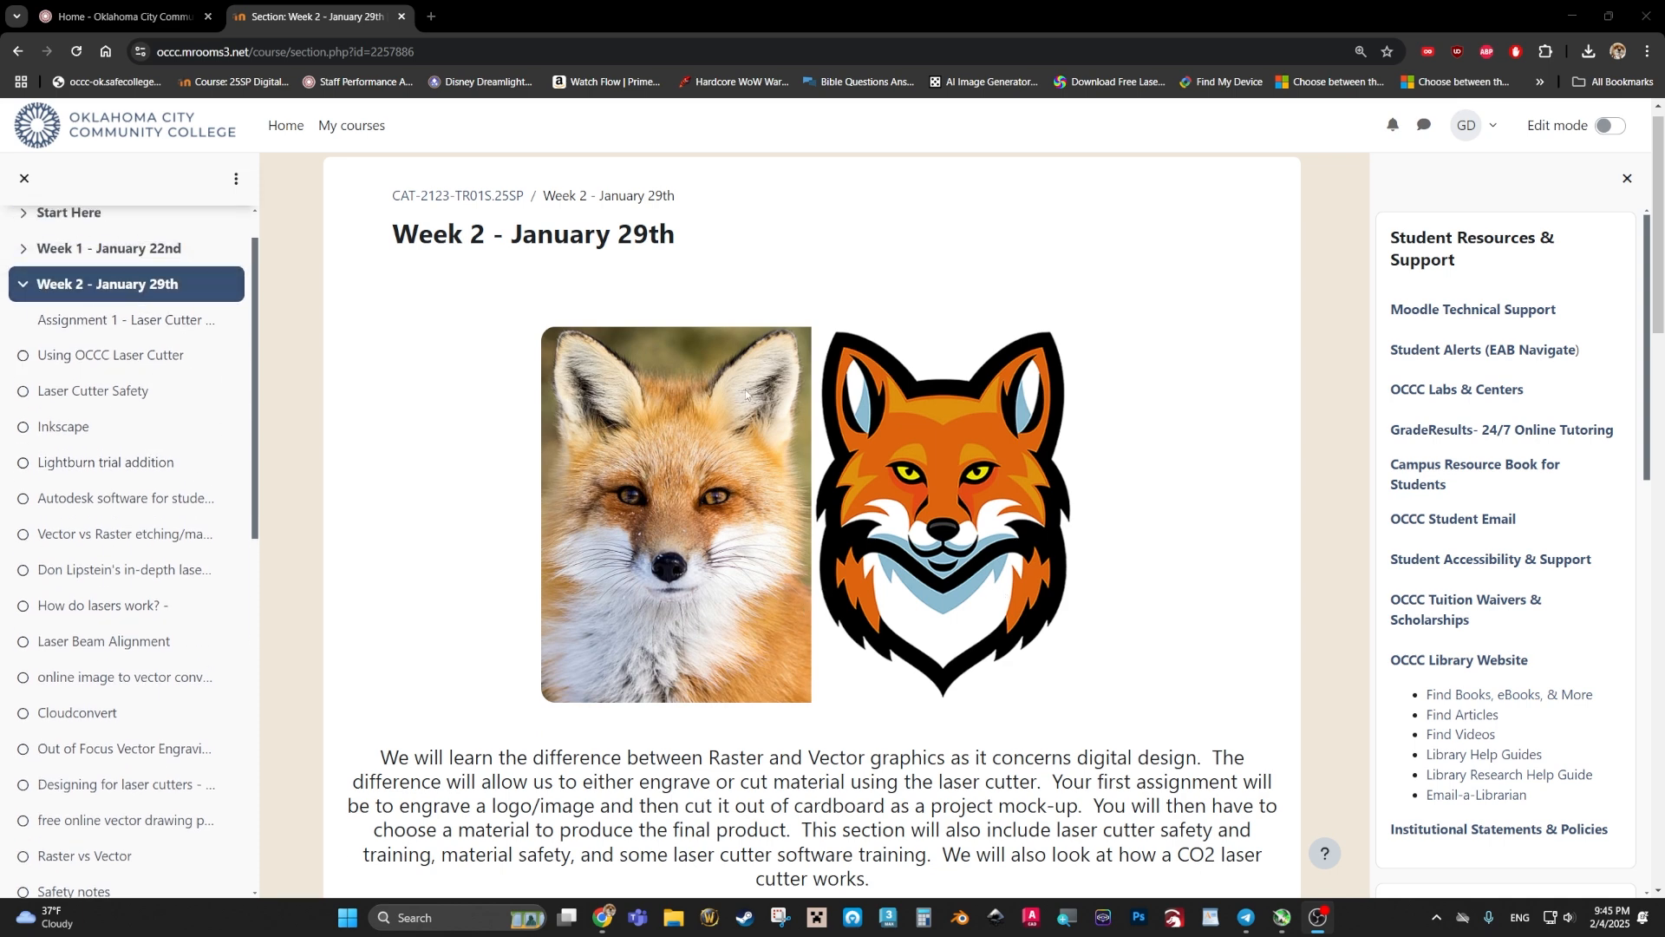
scroll(46, 289, down, 1)
scroll(960, 507, down, 5)
scroll(959, 507, down, 5)
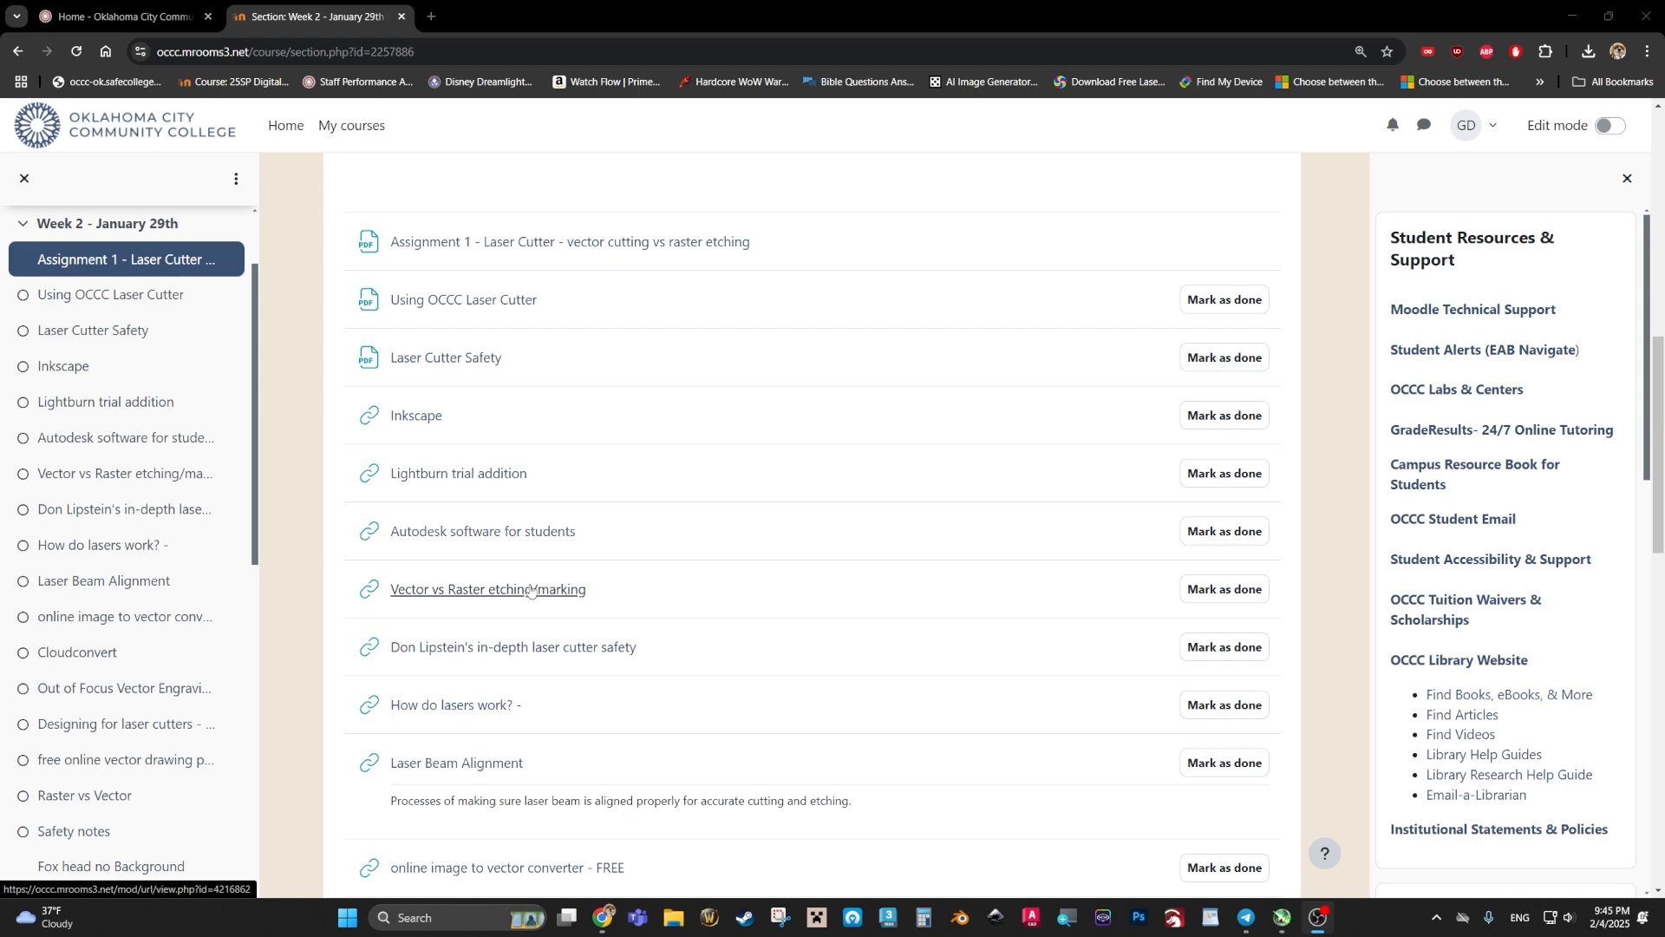
scroll(531, 590, down, 9)
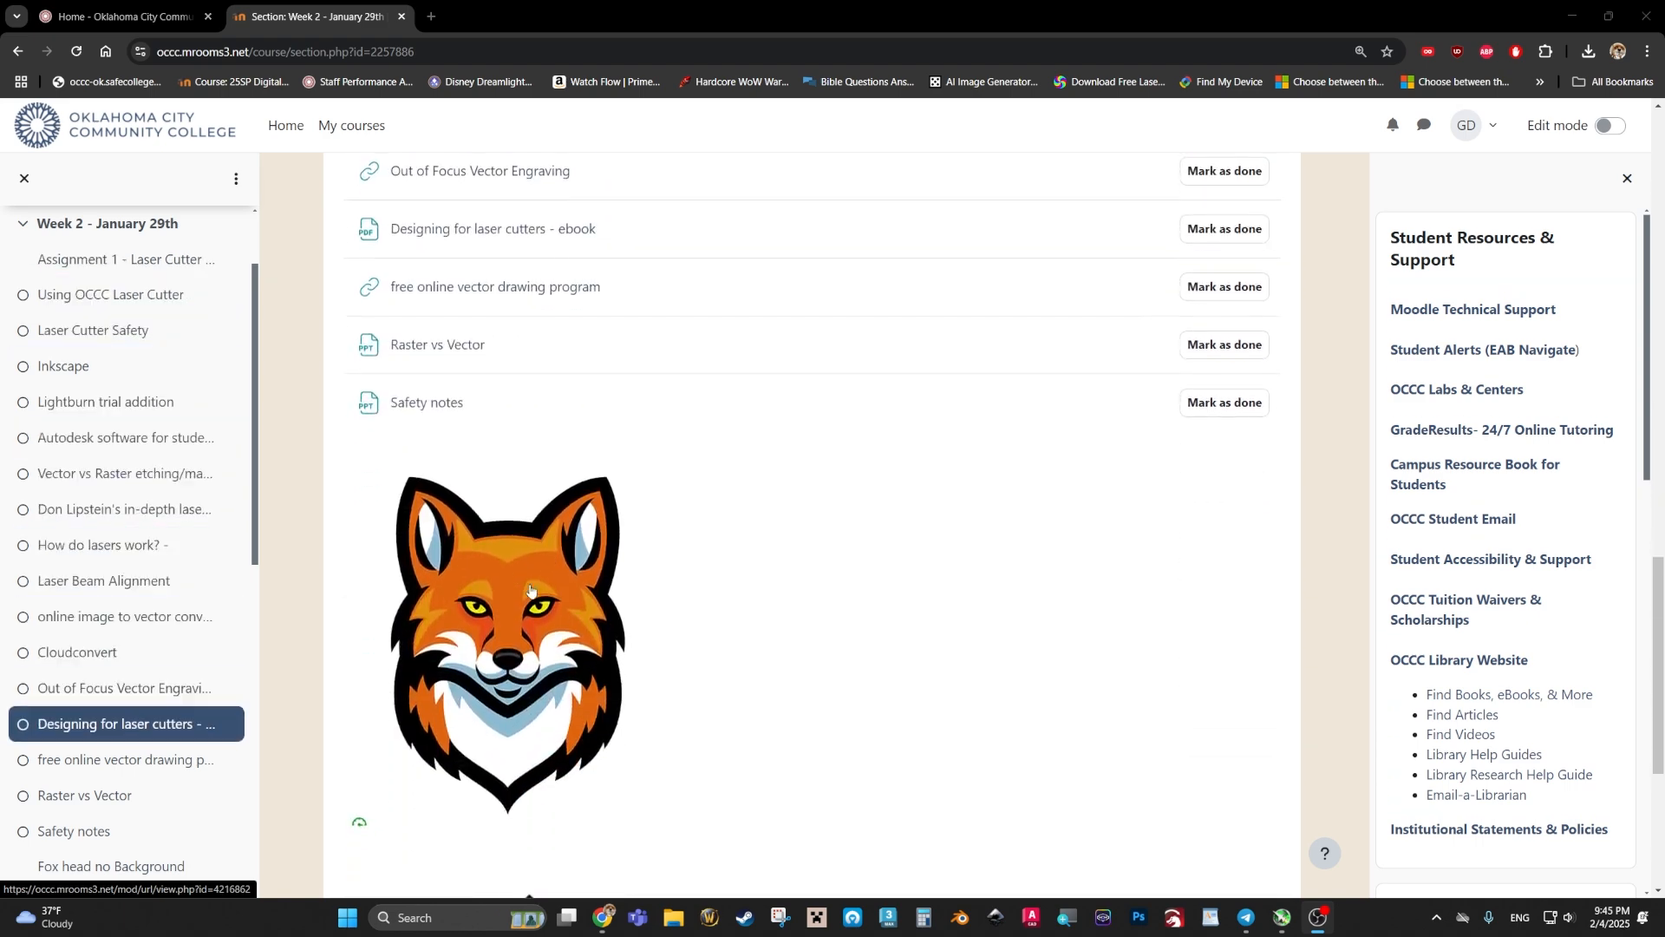
scroll(531, 590, down, 3)
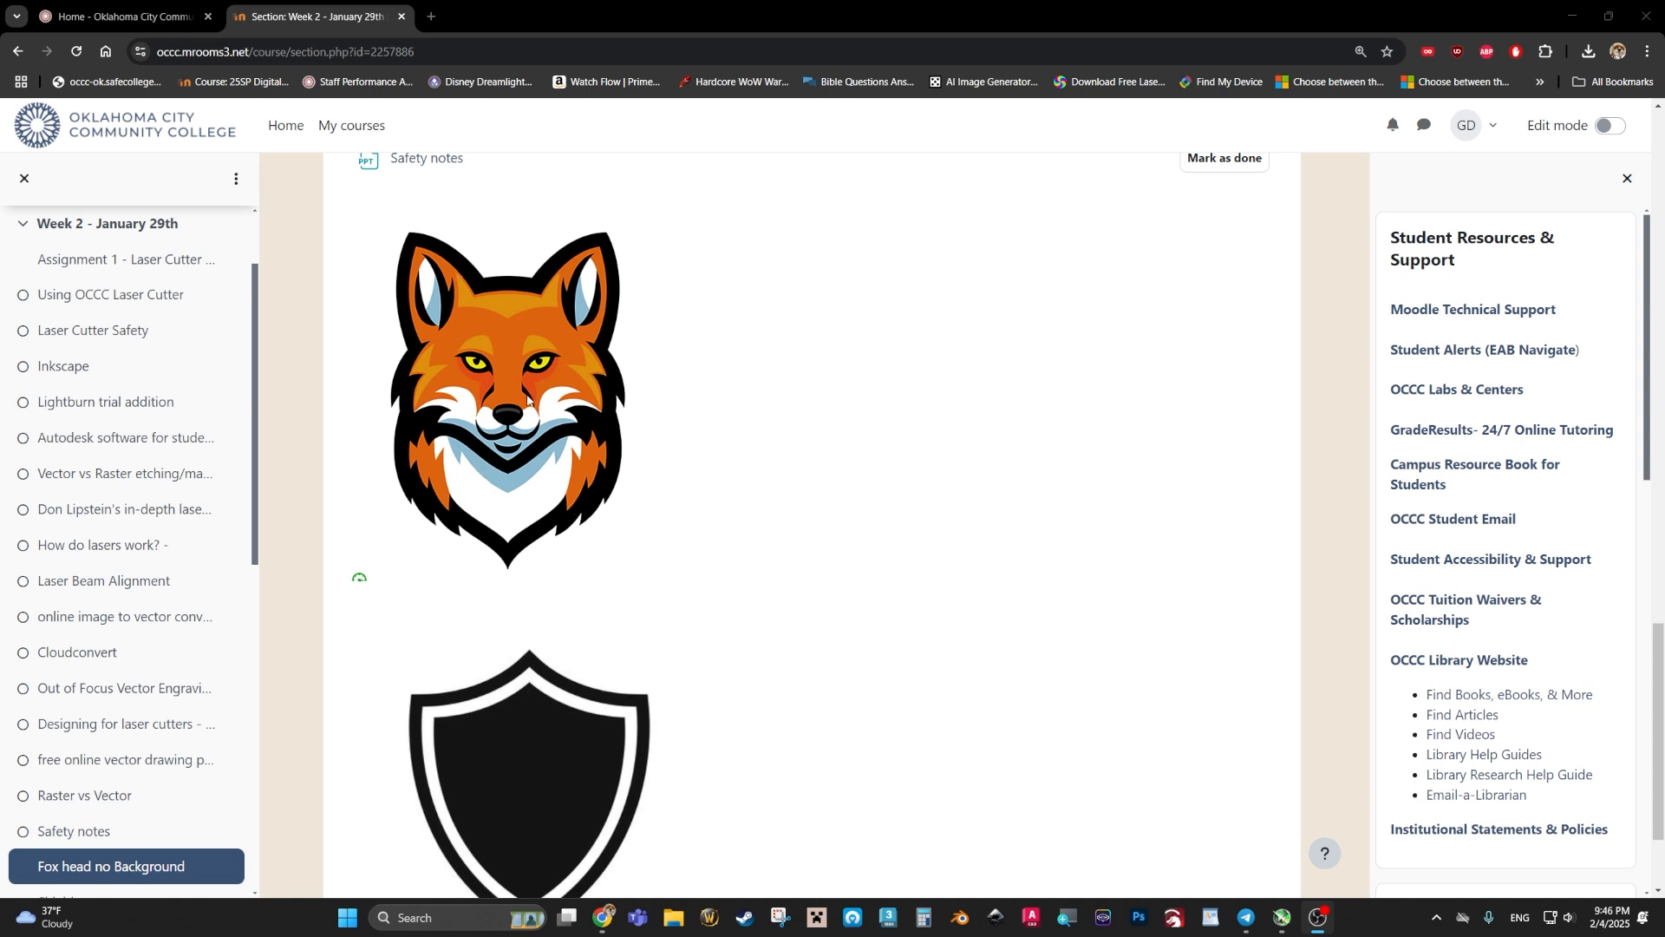
right_click(516, 370)
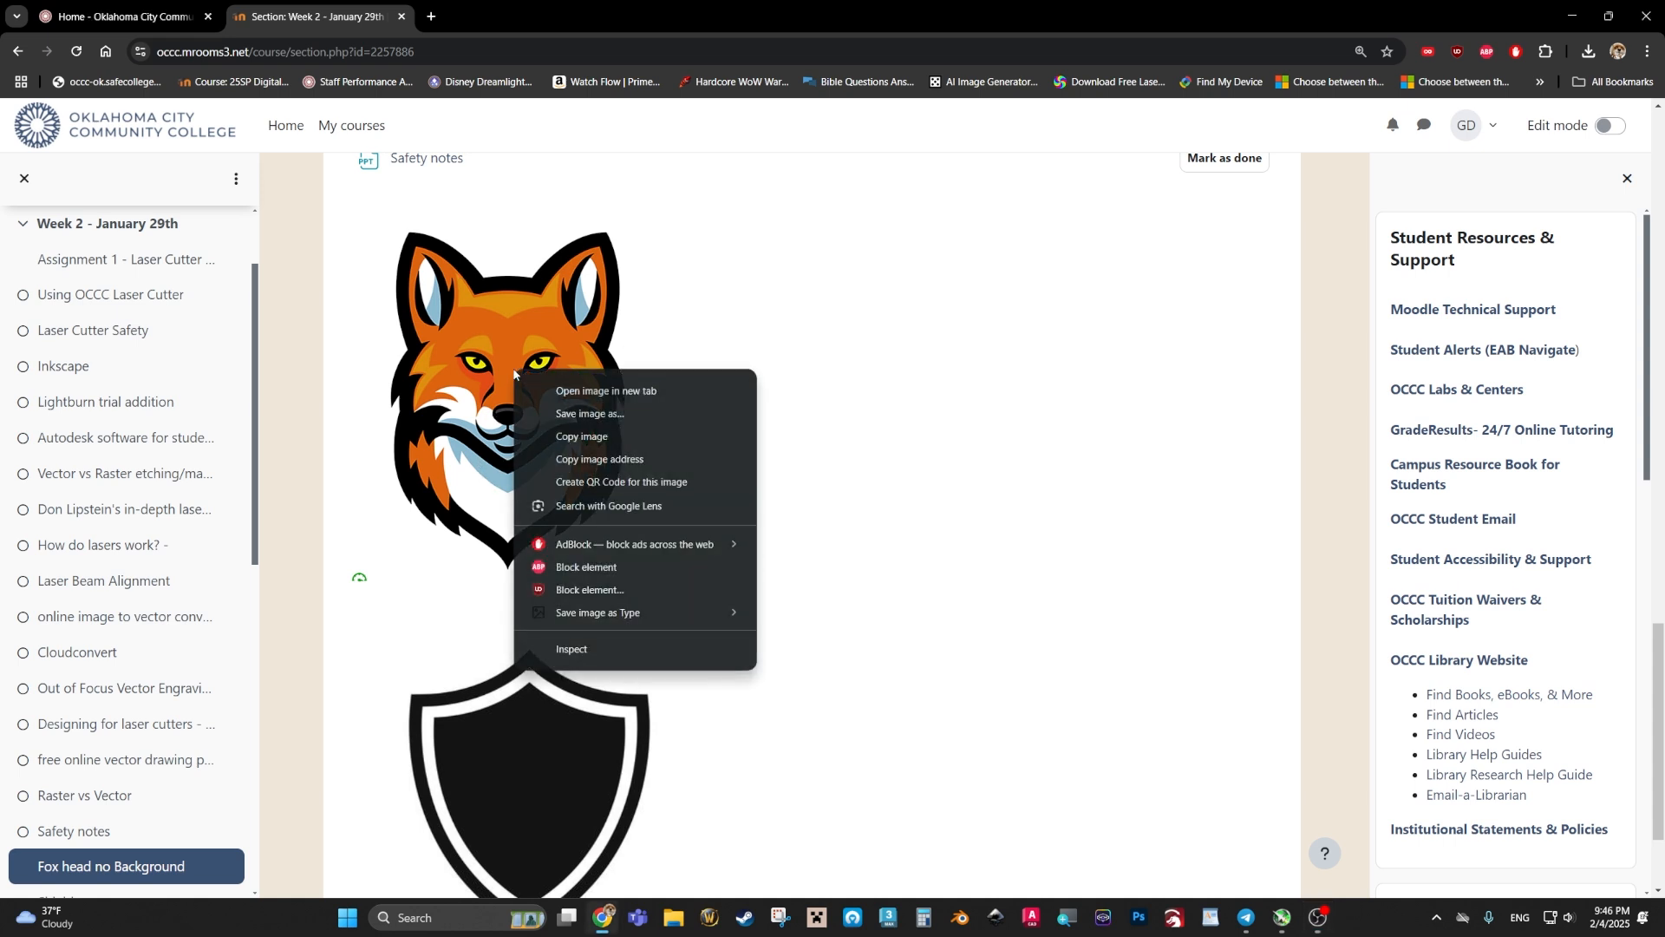
click(575, 415)
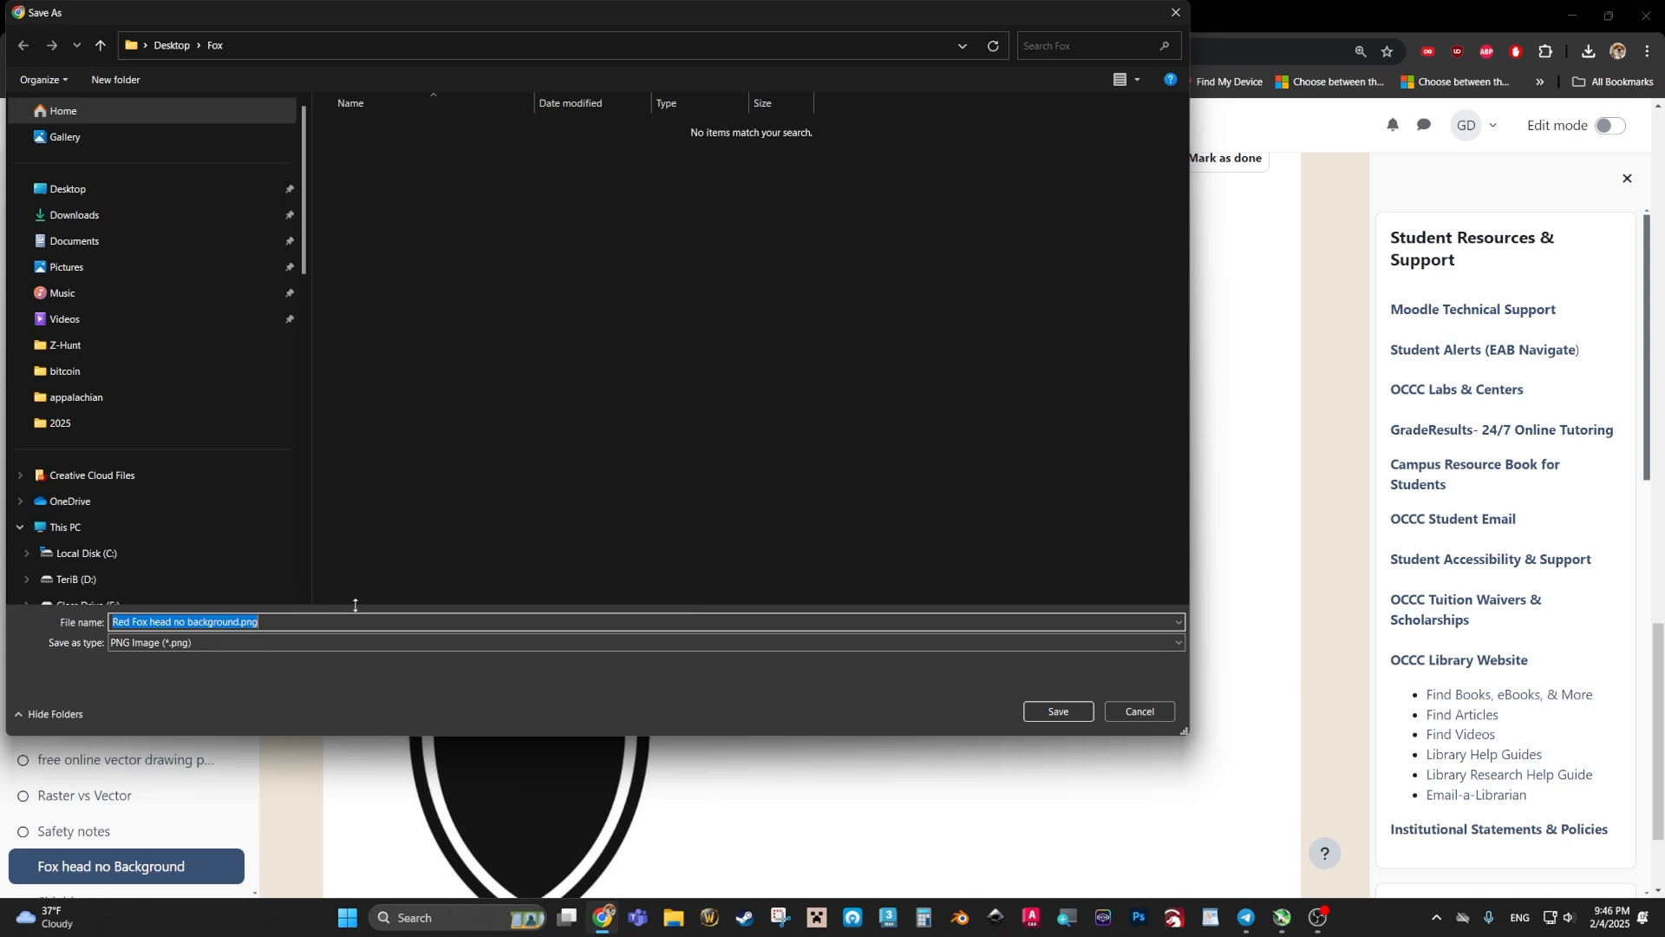
click(1045, 715)
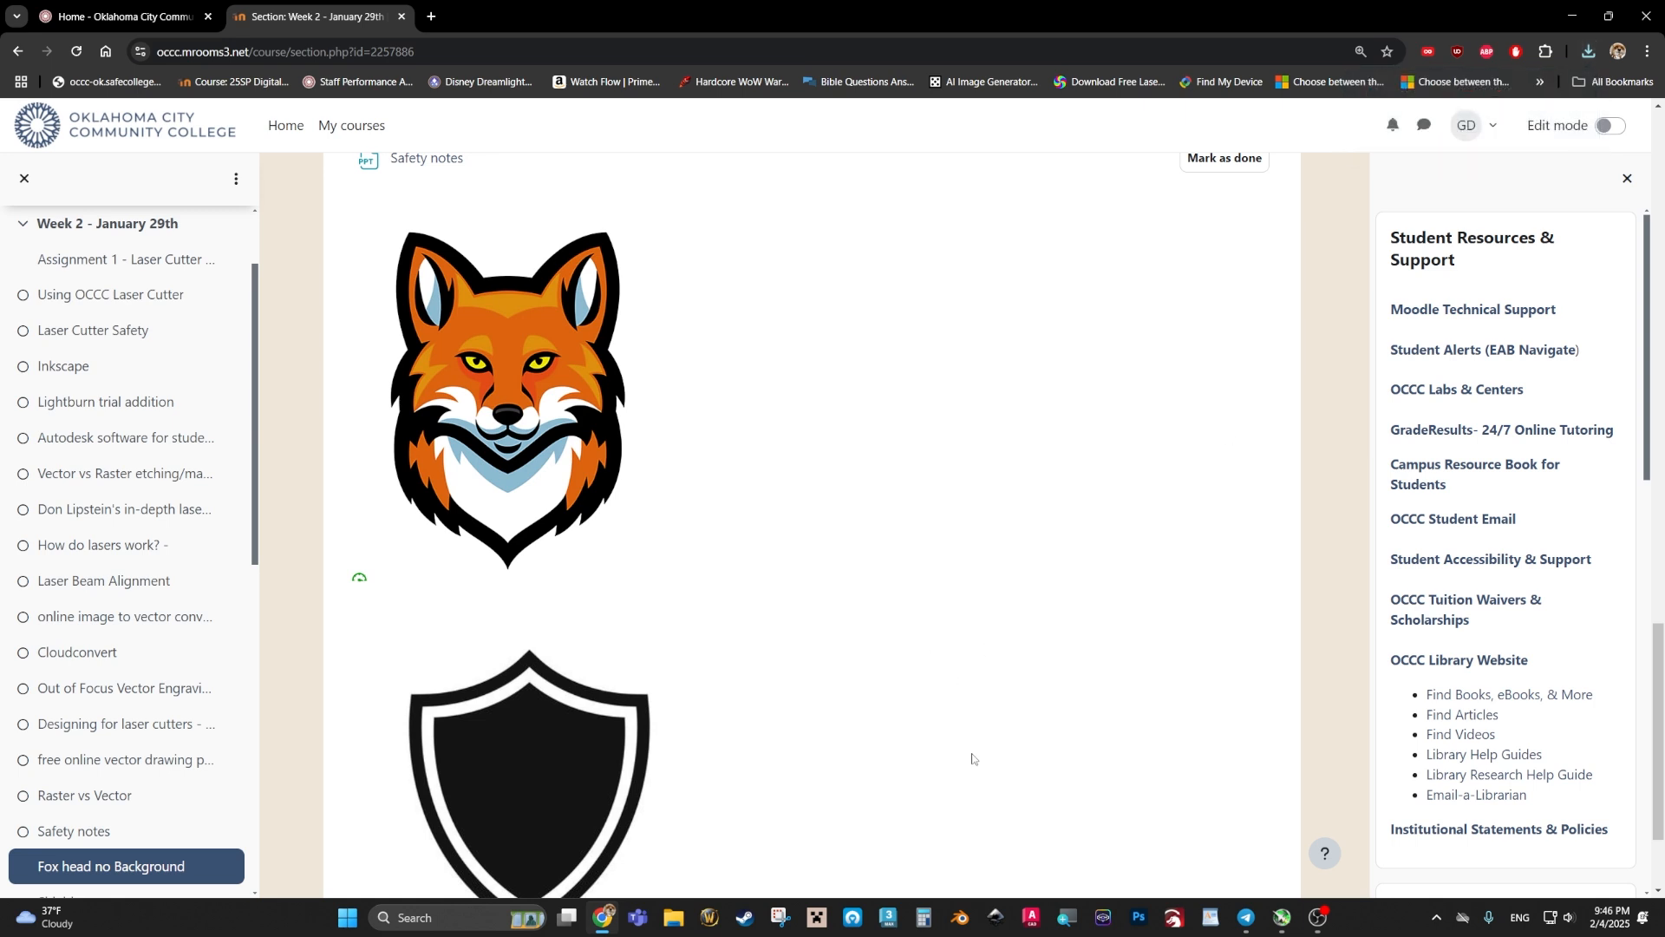
Step: Launch Inkscape with a new document and open "Red Fox head no background.png" from the Desktop Fox folder, embedded with DPI from file
click(994, 917)
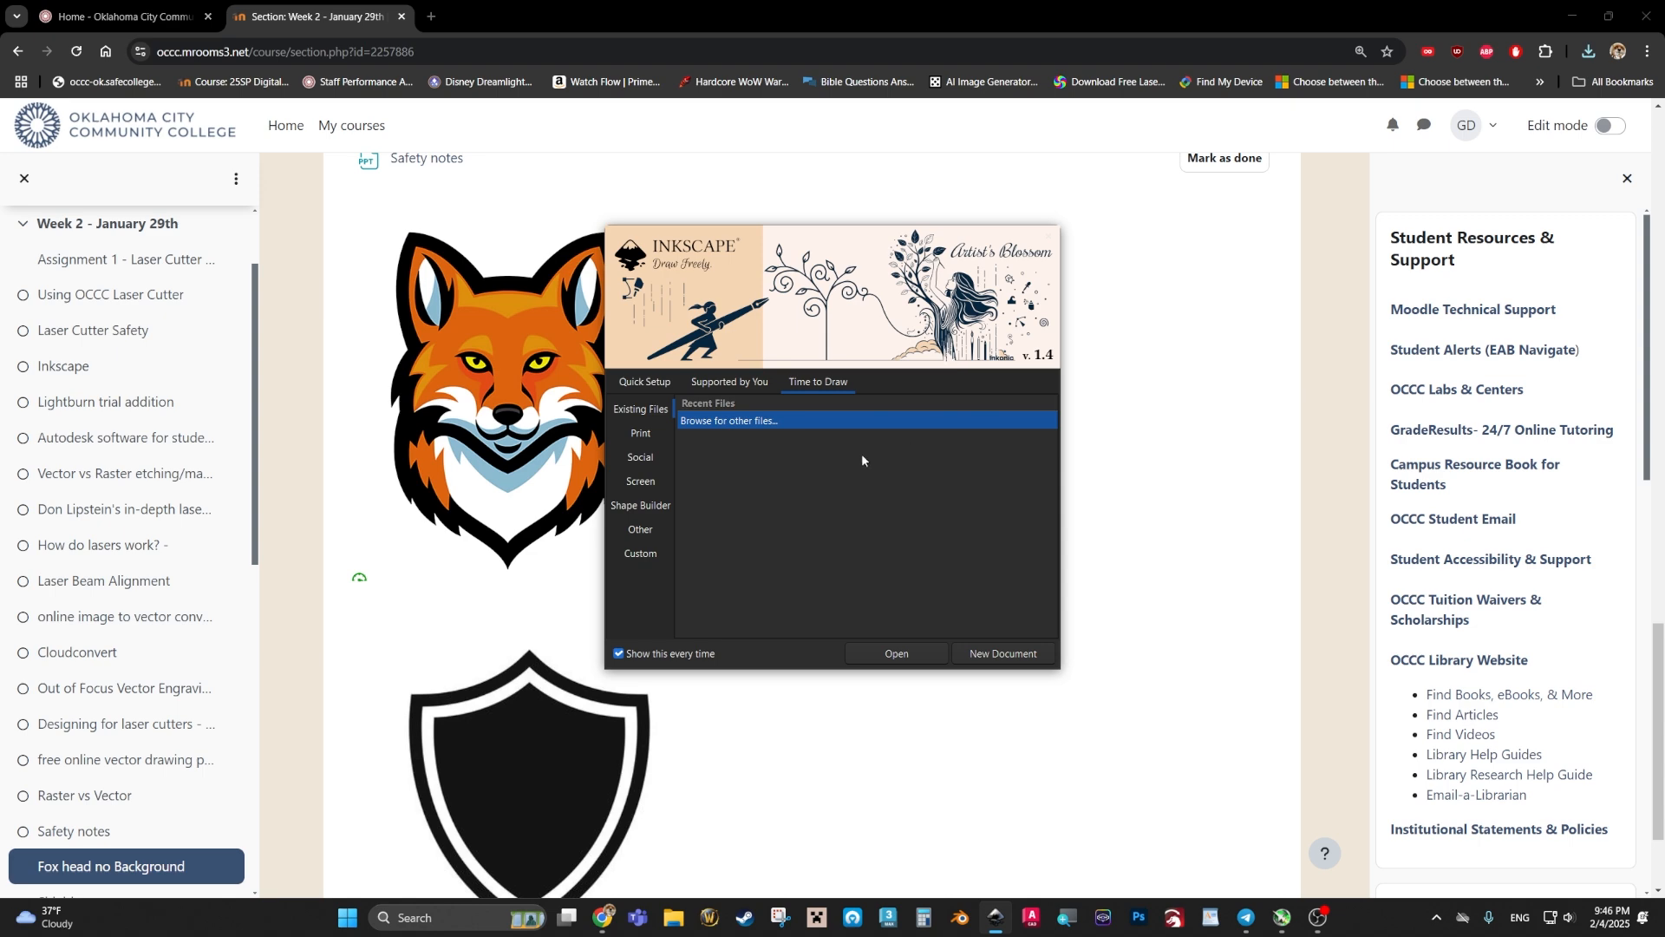
click(1018, 663)
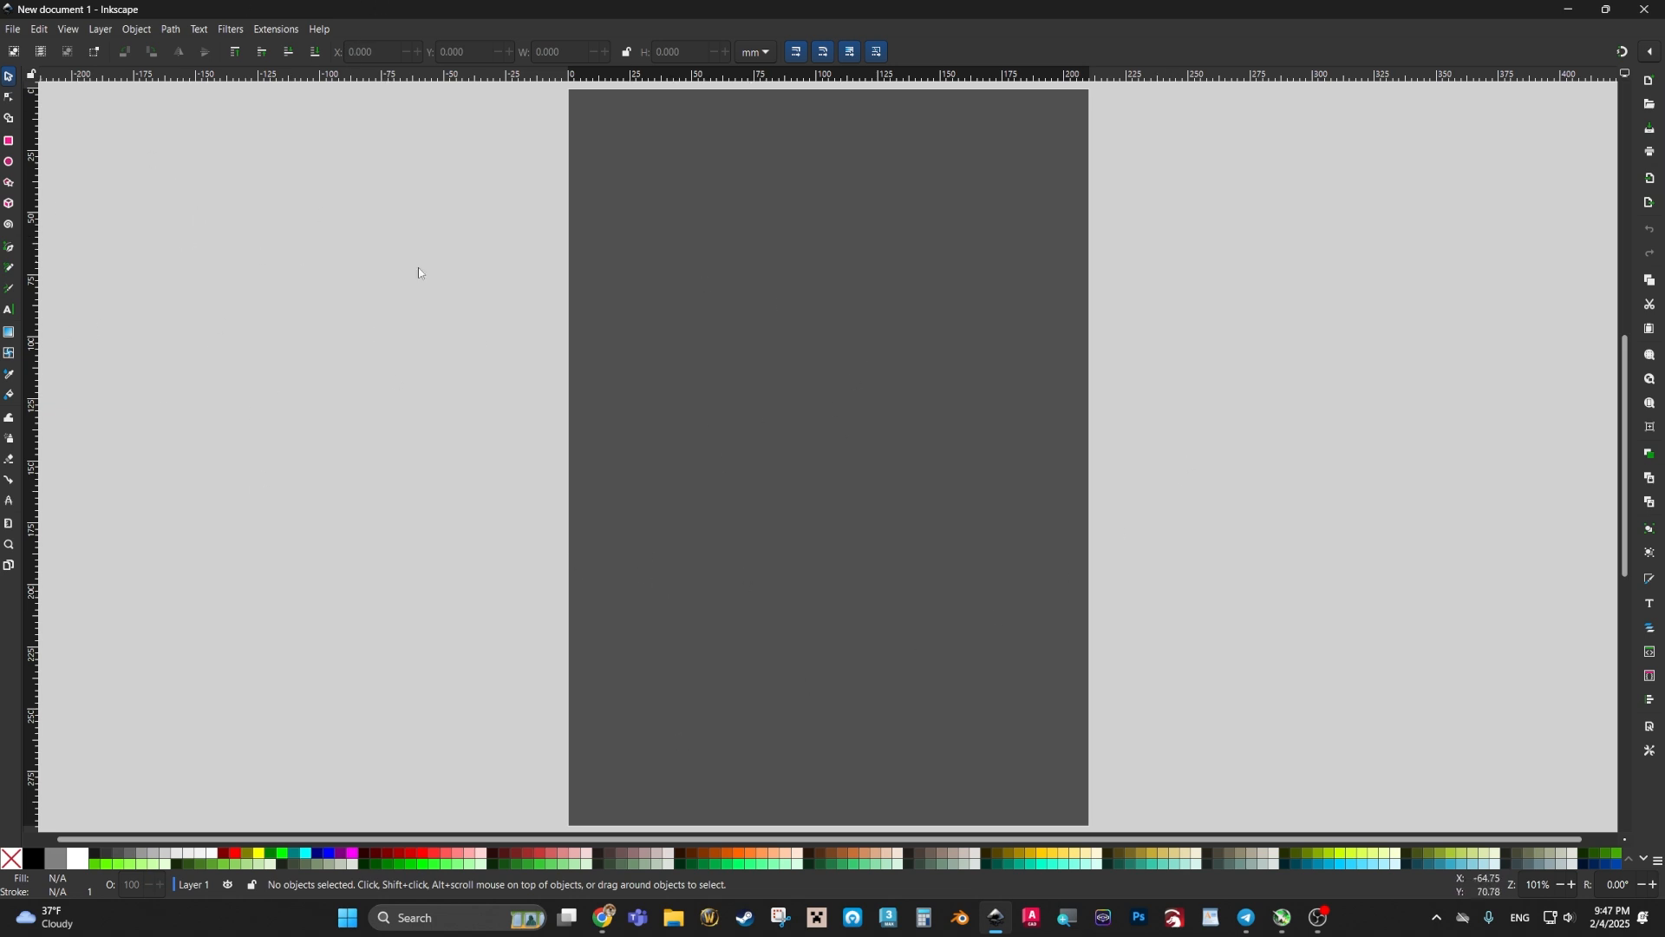
click(12, 30)
click(36, 85)
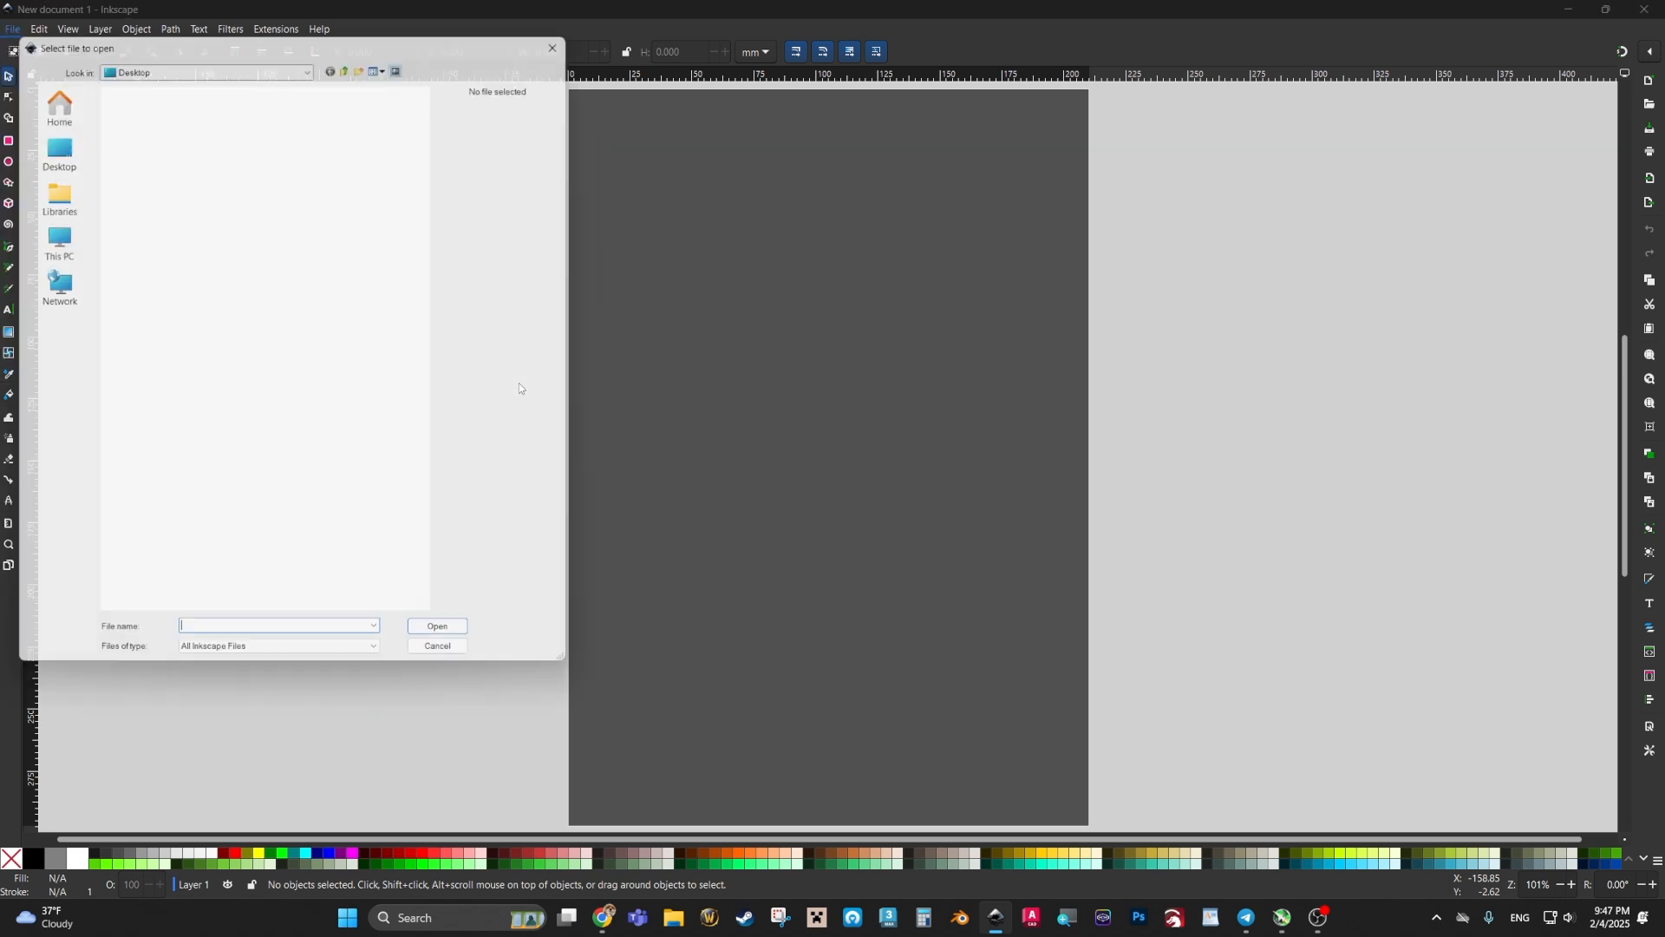
click(244, 123)
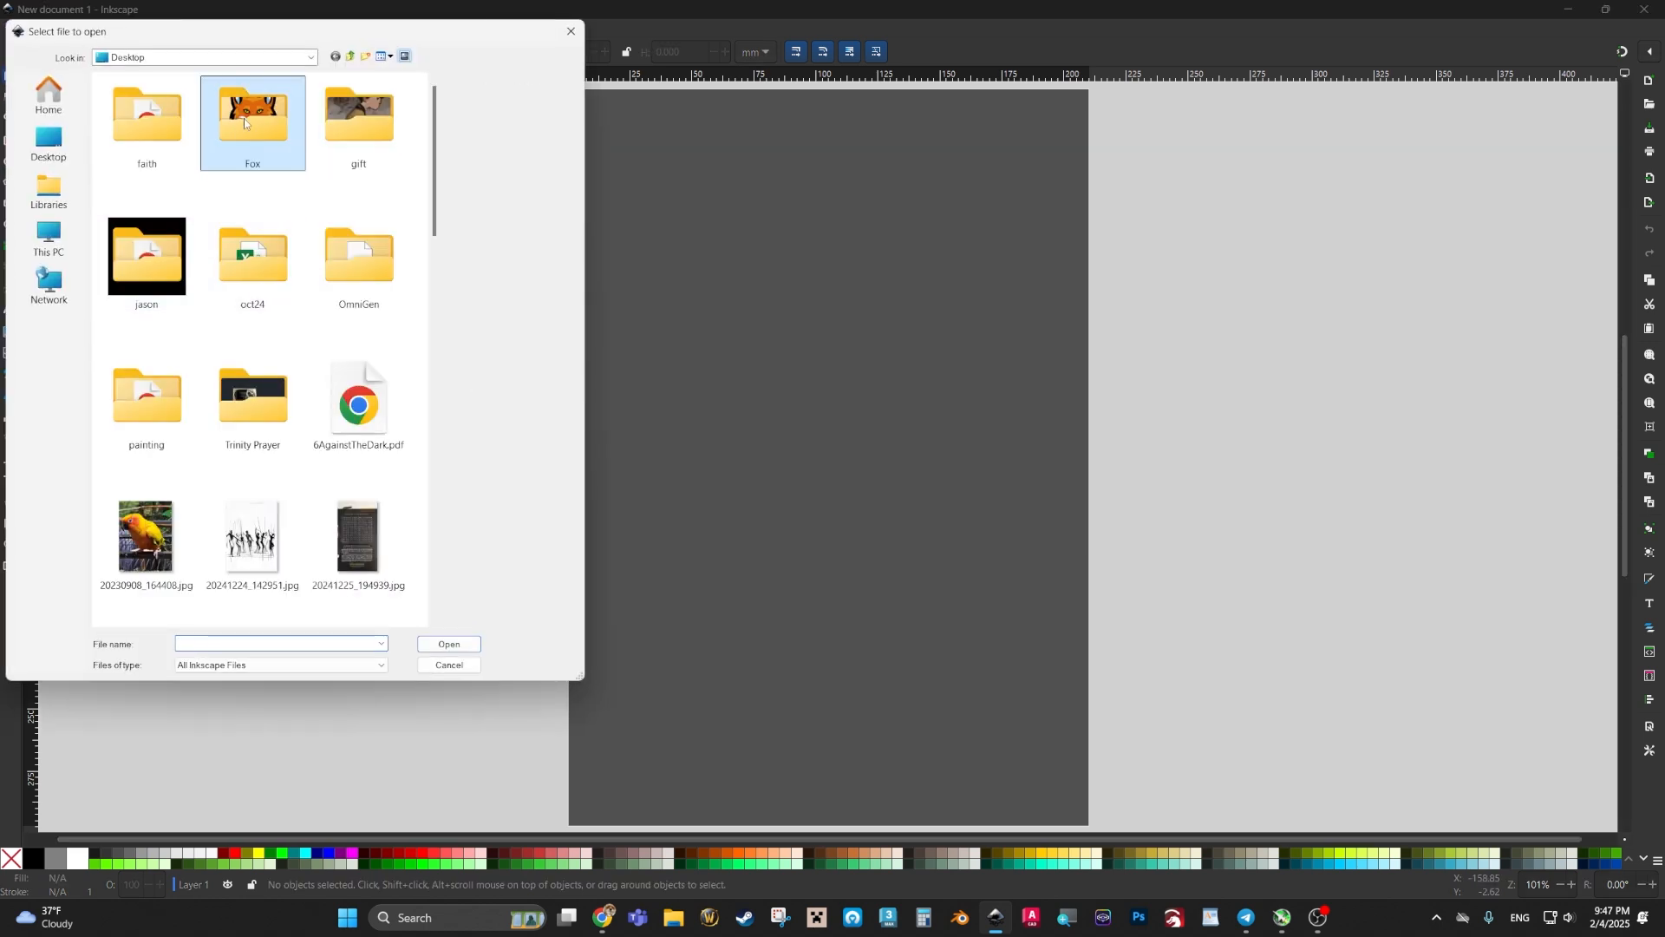
double_click(242, 118)
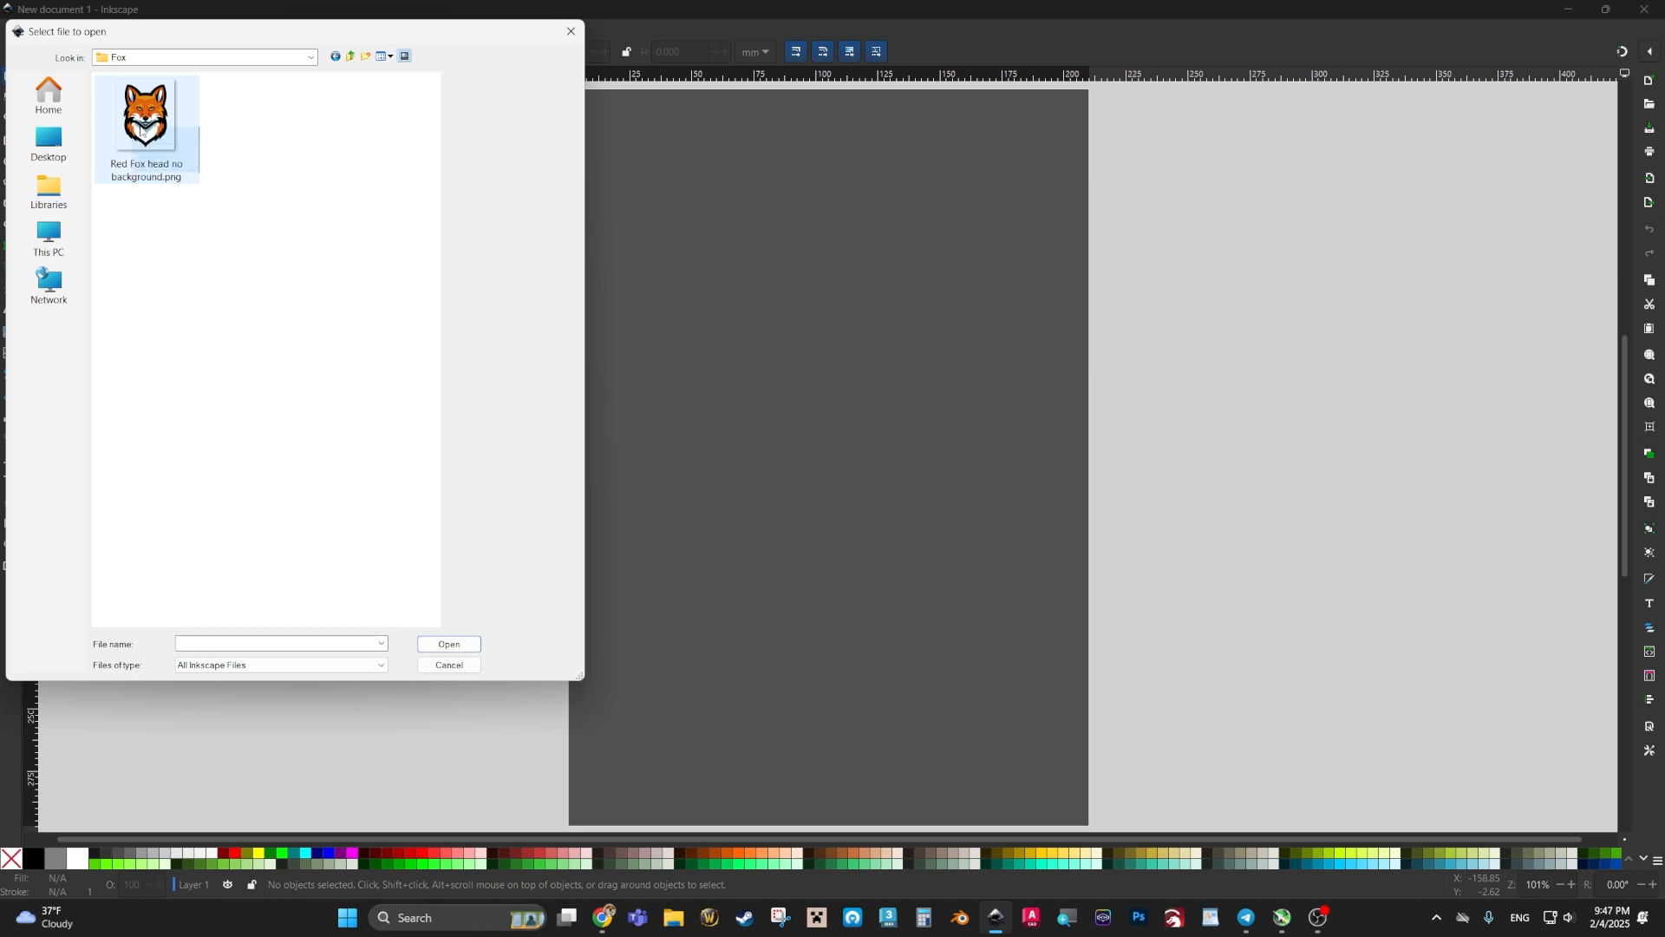
click(143, 130)
click(455, 649)
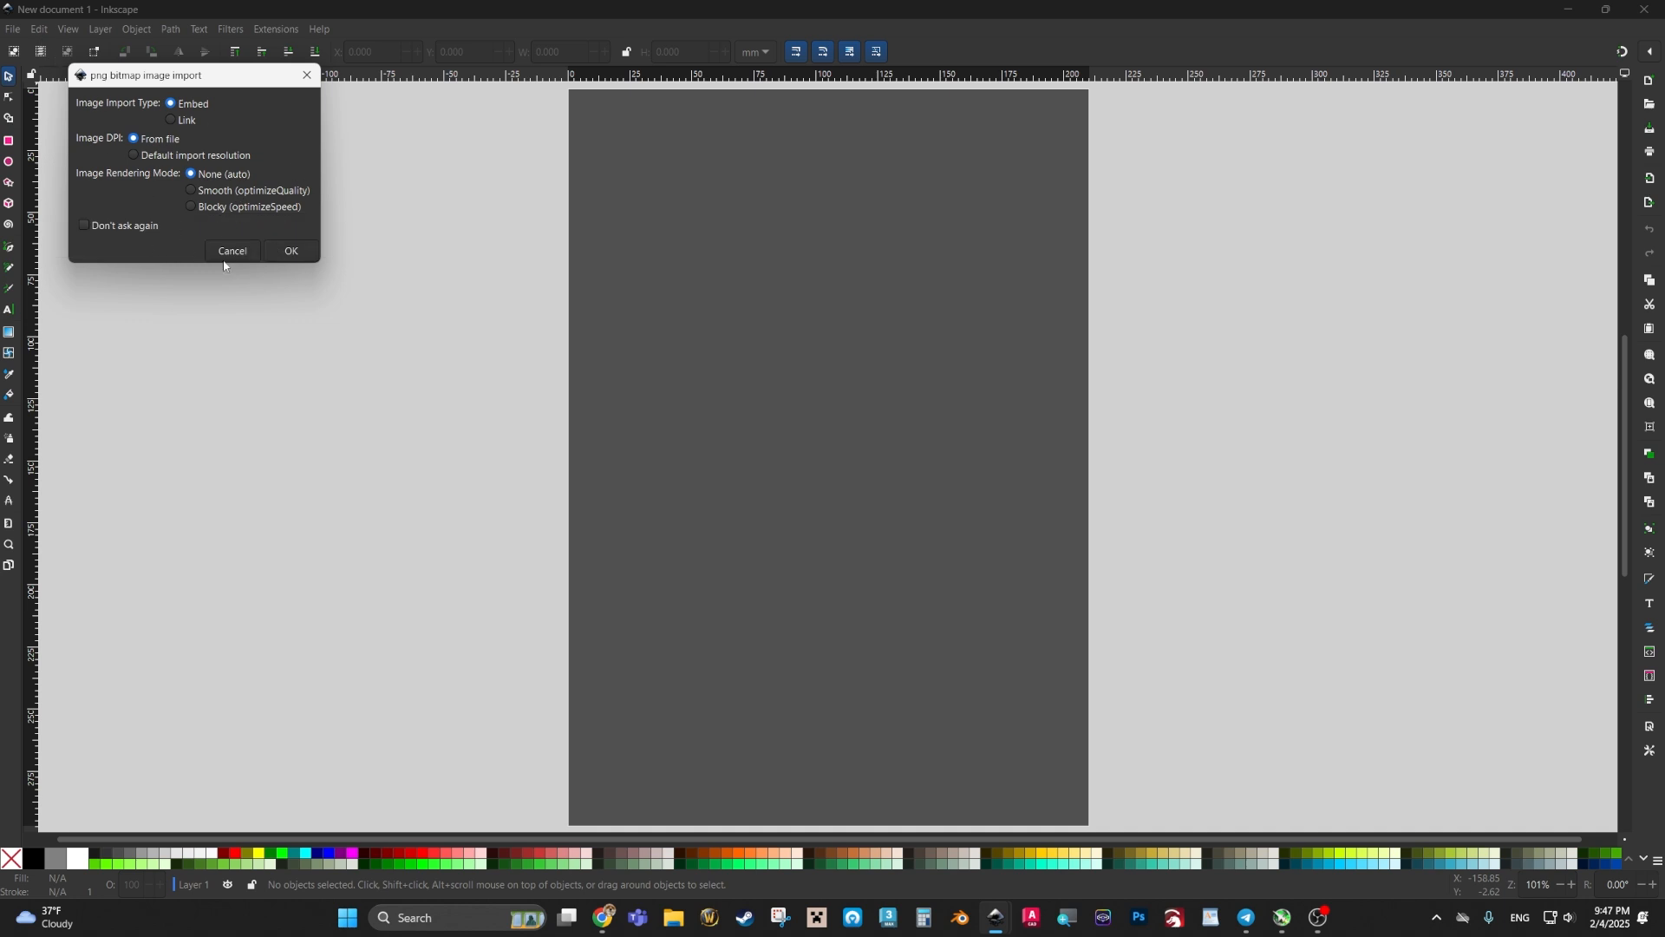
click(299, 255)
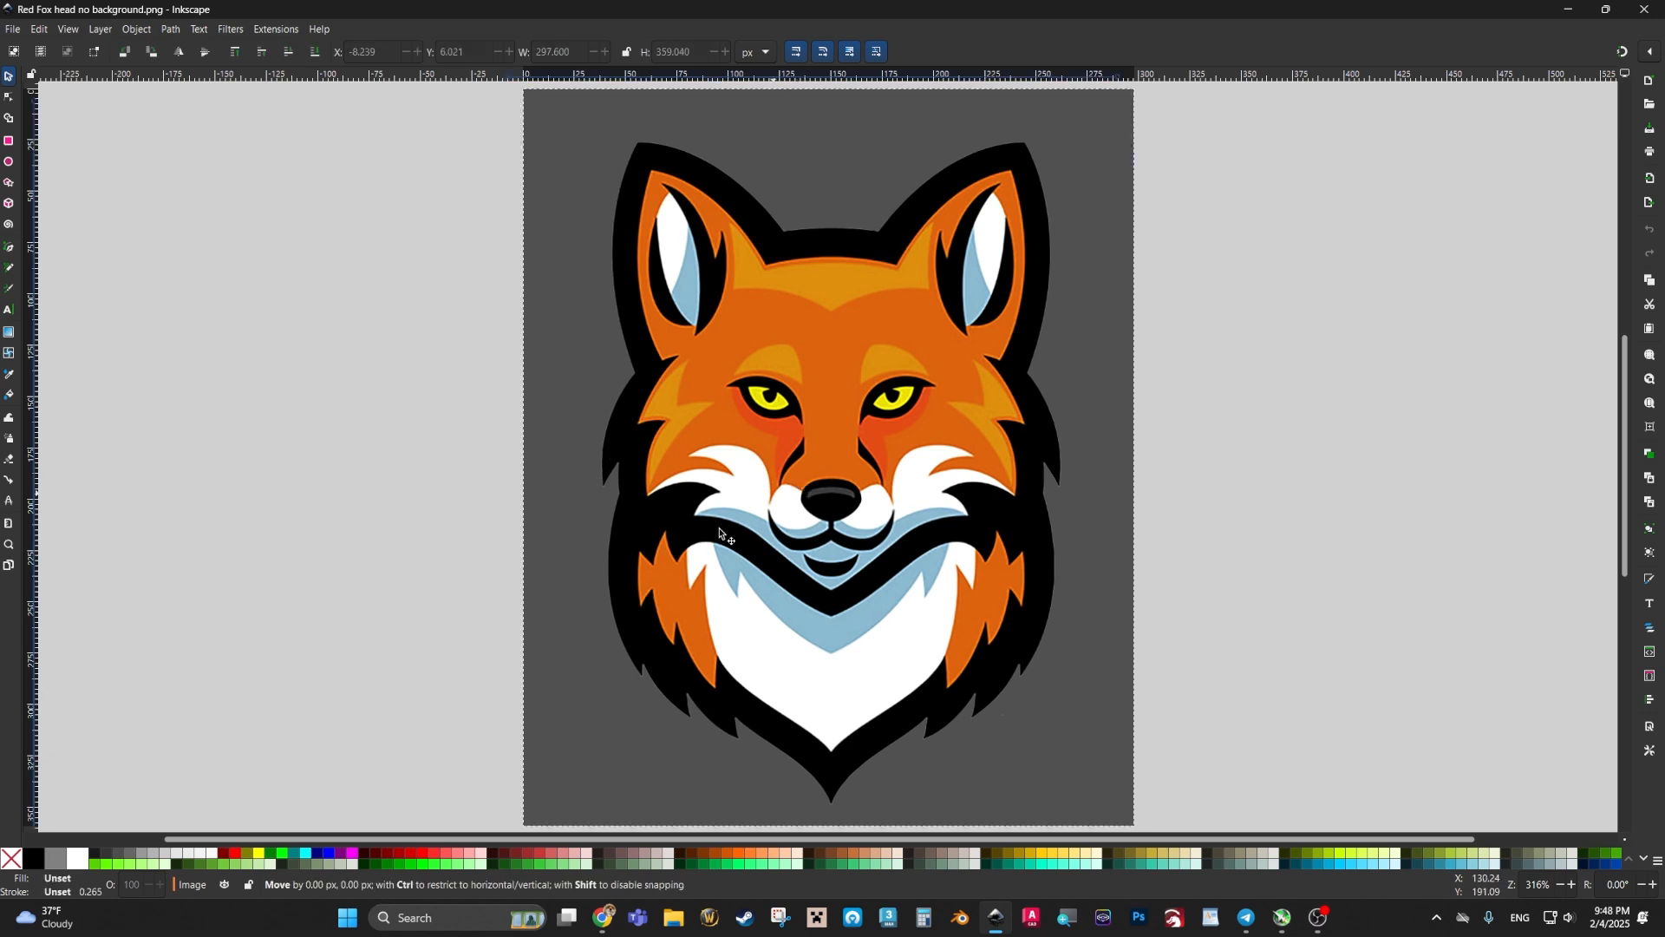
Step: Move the fox image slightly on the page, to about X 0.3, Y 1.6 px, keeping it selected
drag(761, 518, 791, 489)
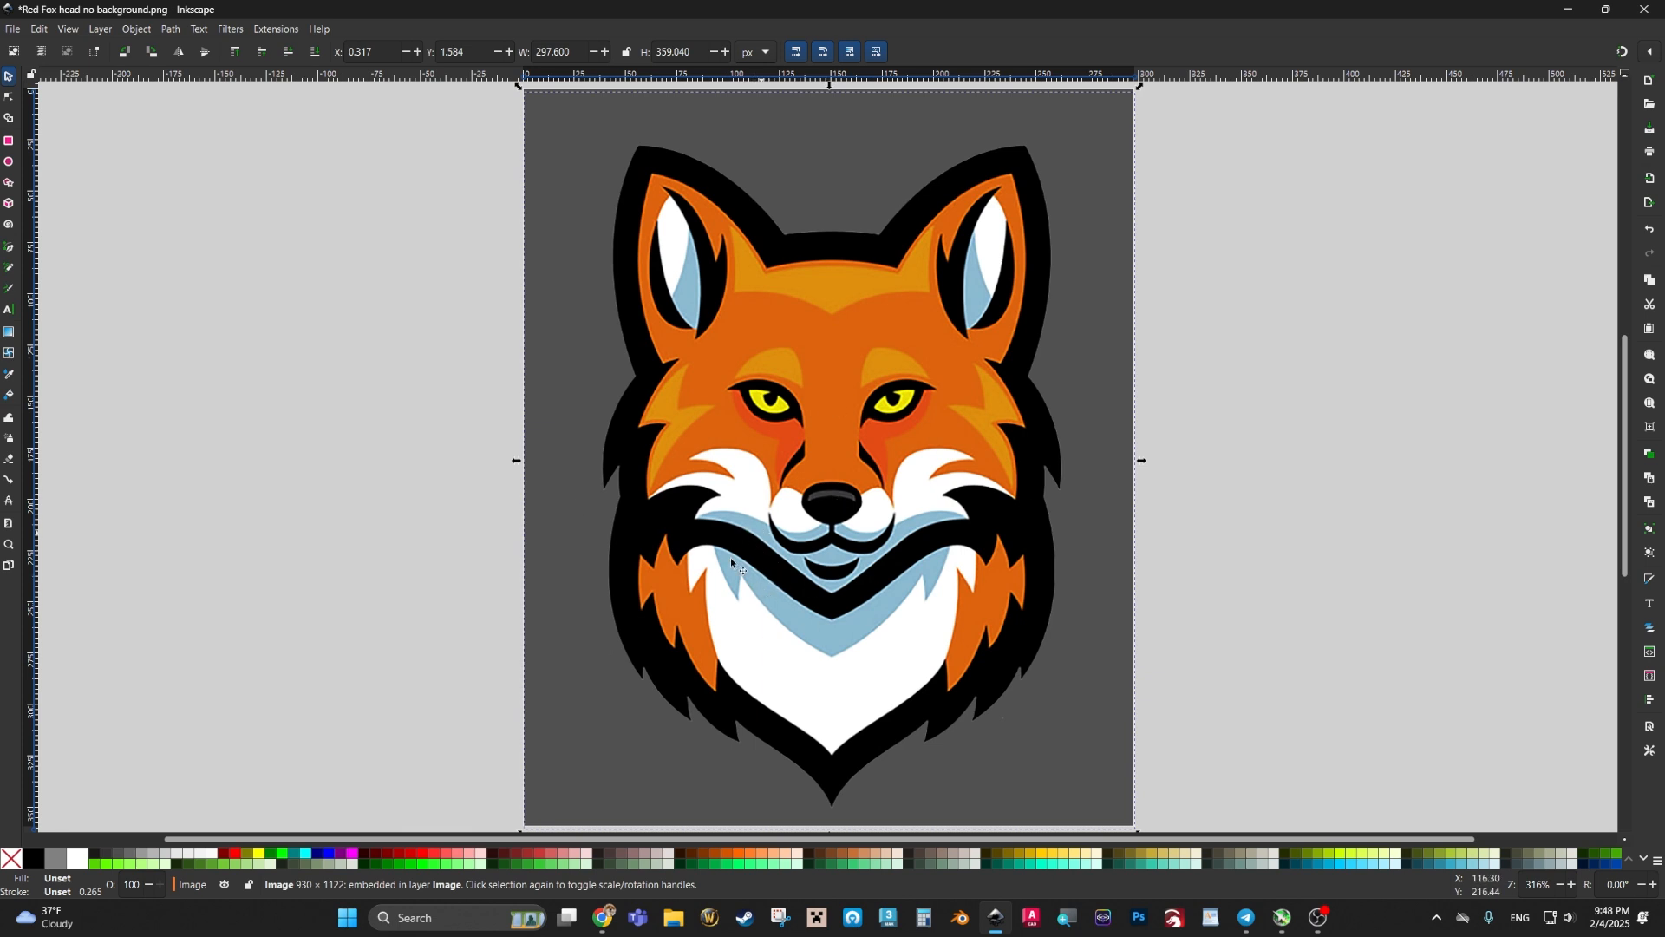
click(838, 501)
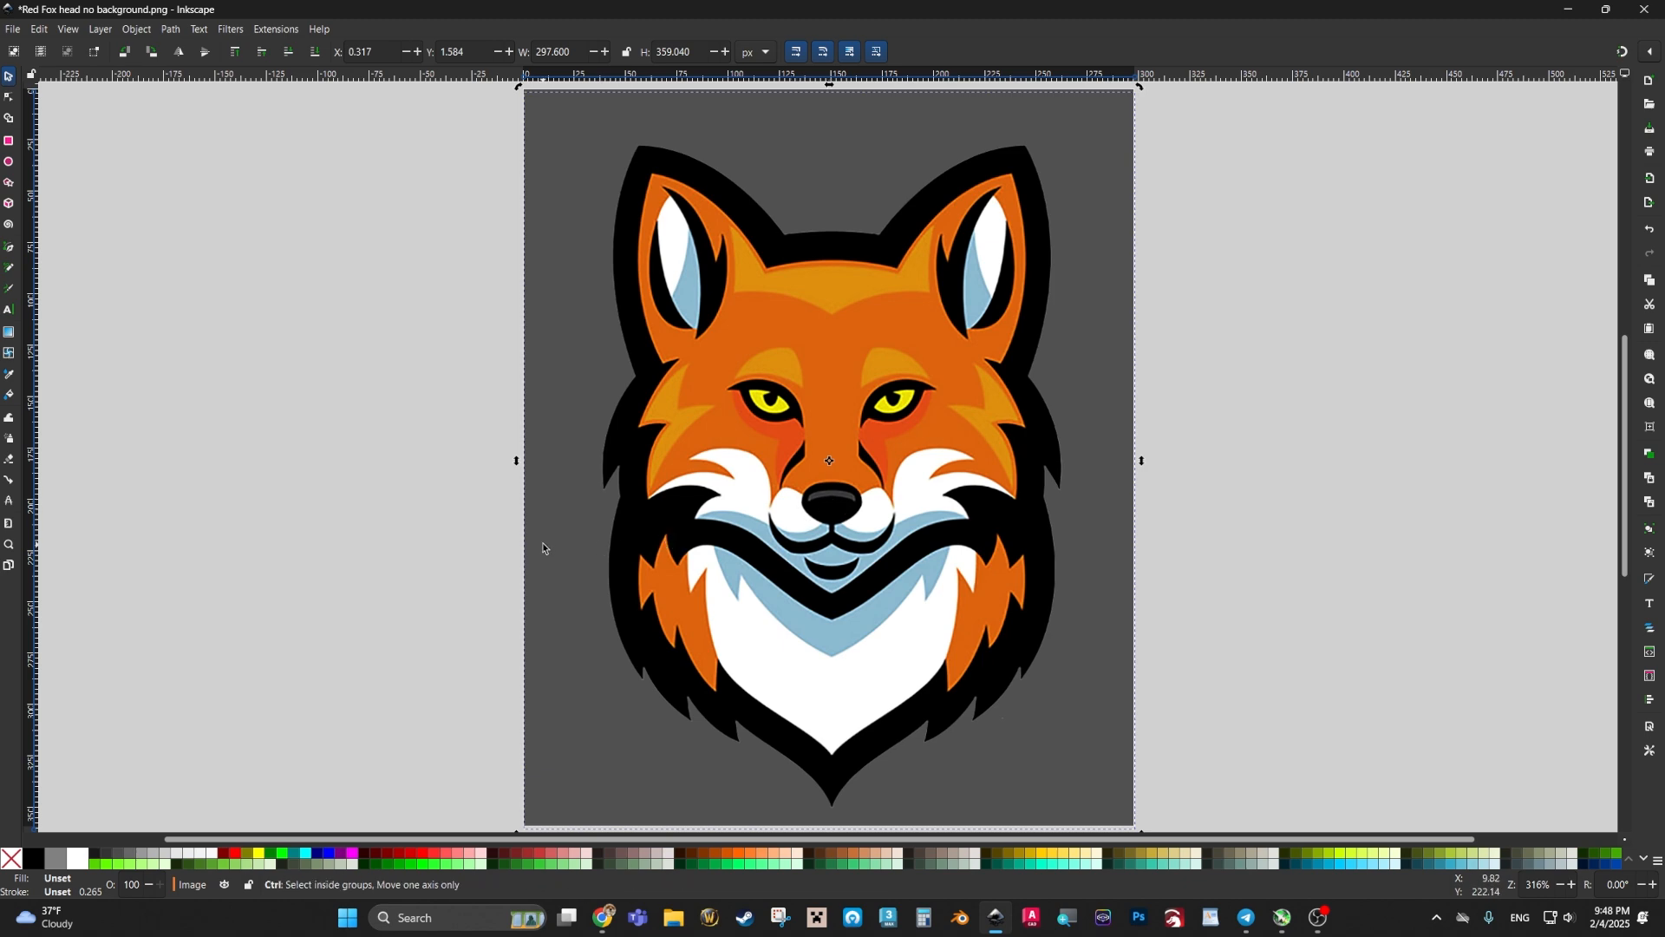
Step: Examine the fox image's outer outline and orange fur edges at high magnification, ending with the whole head in view
ctrl+scroll(595, 537, up, 2)
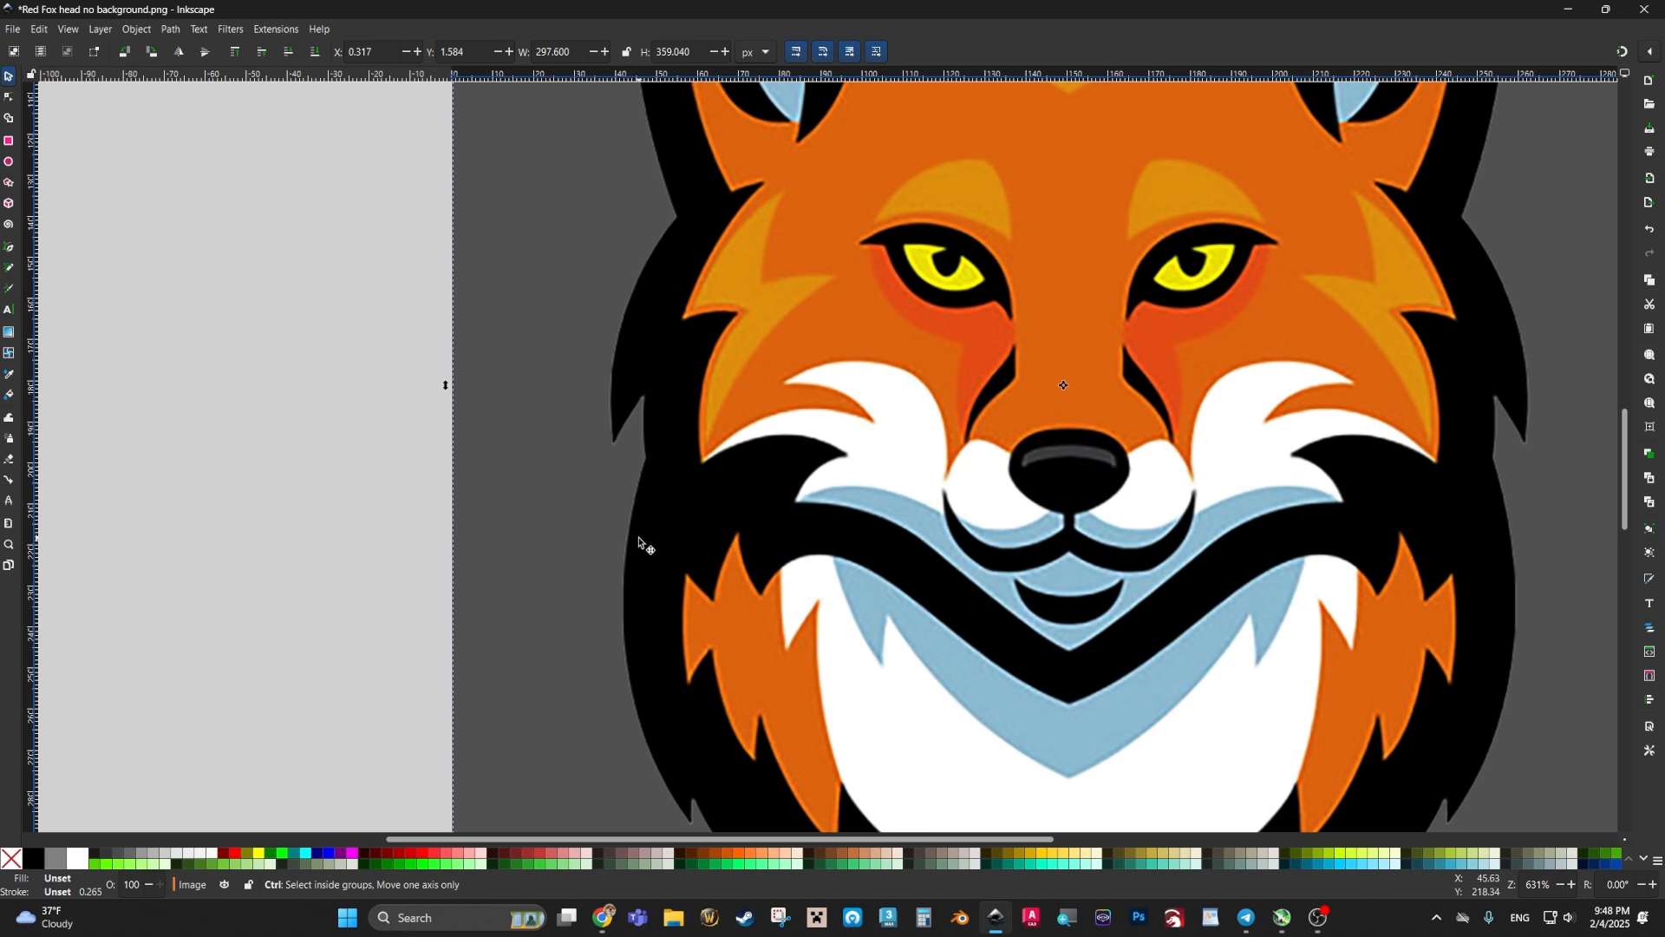
ctrl+scroll(631, 550, up, 6)
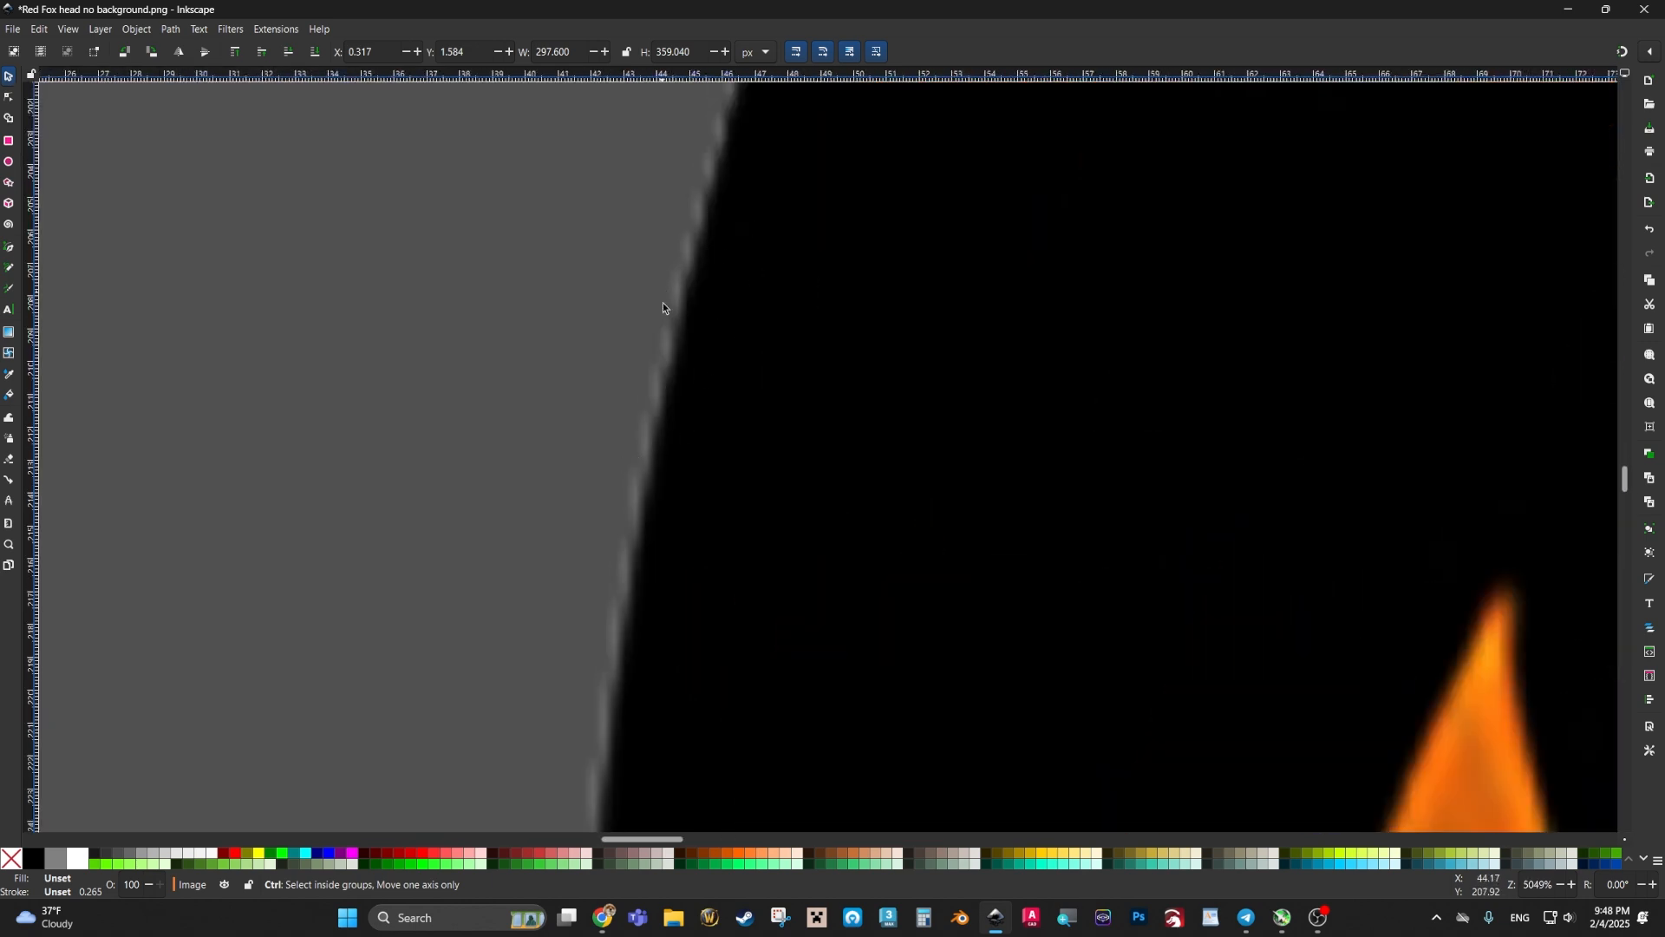
ctrl+scroll(642, 545, up, 1)
ctrl+scroll(689, 537, down, 2)
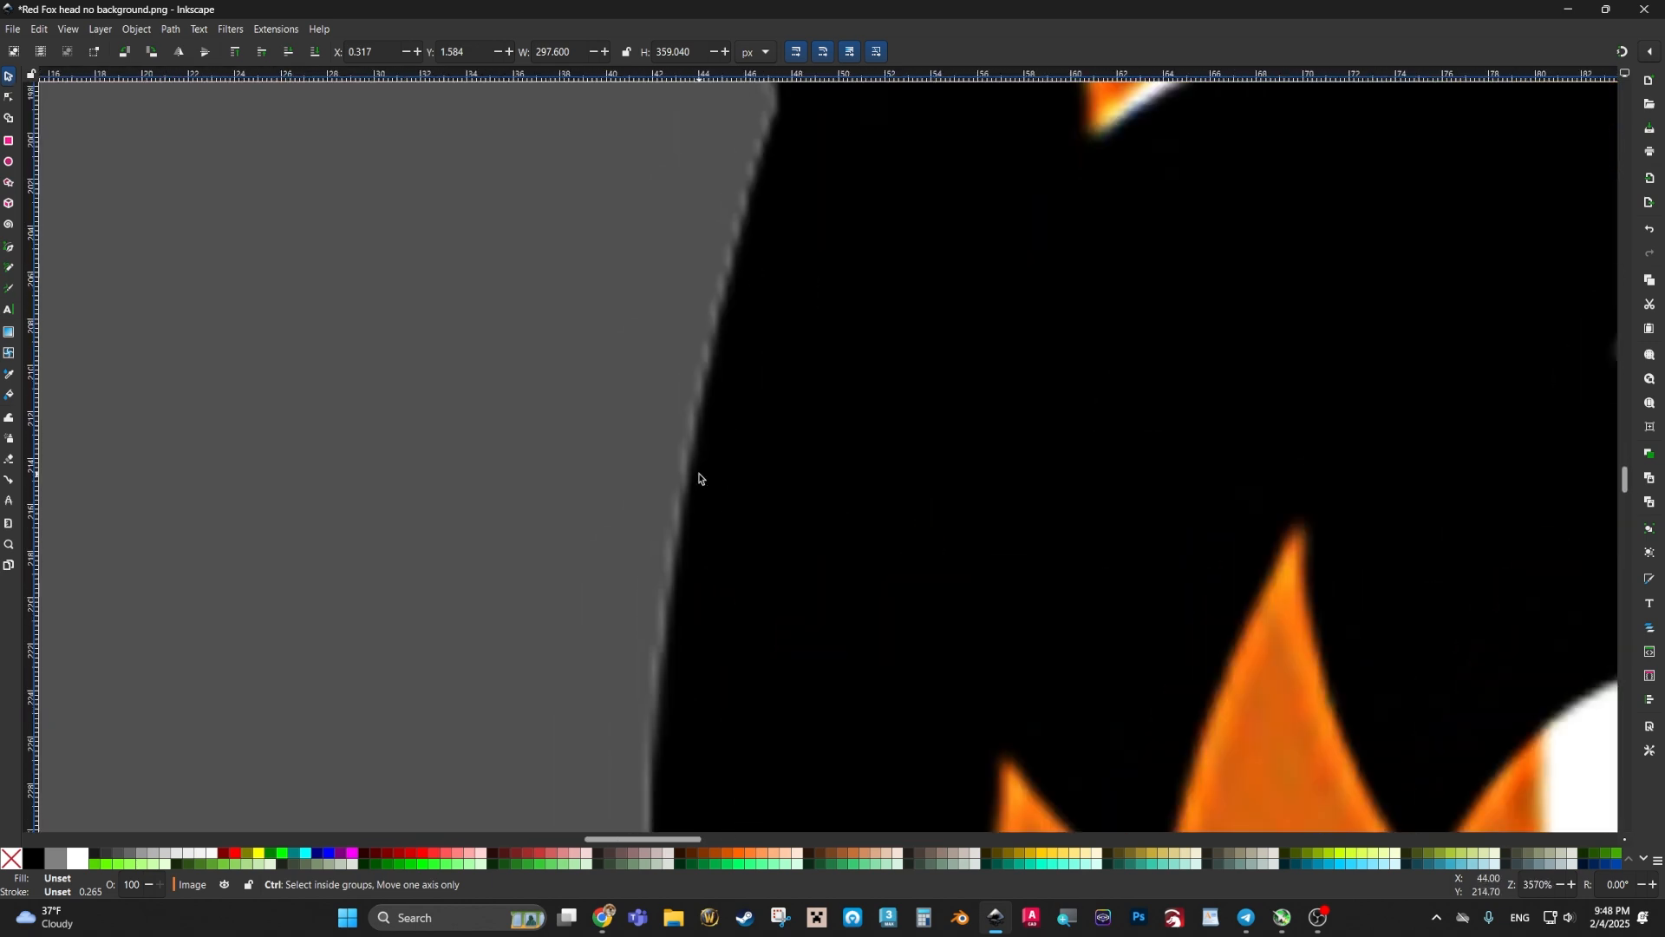
ctrl+scroll(728, 340, down, 5)
ctrl+scroll(967, 503, up, 8)
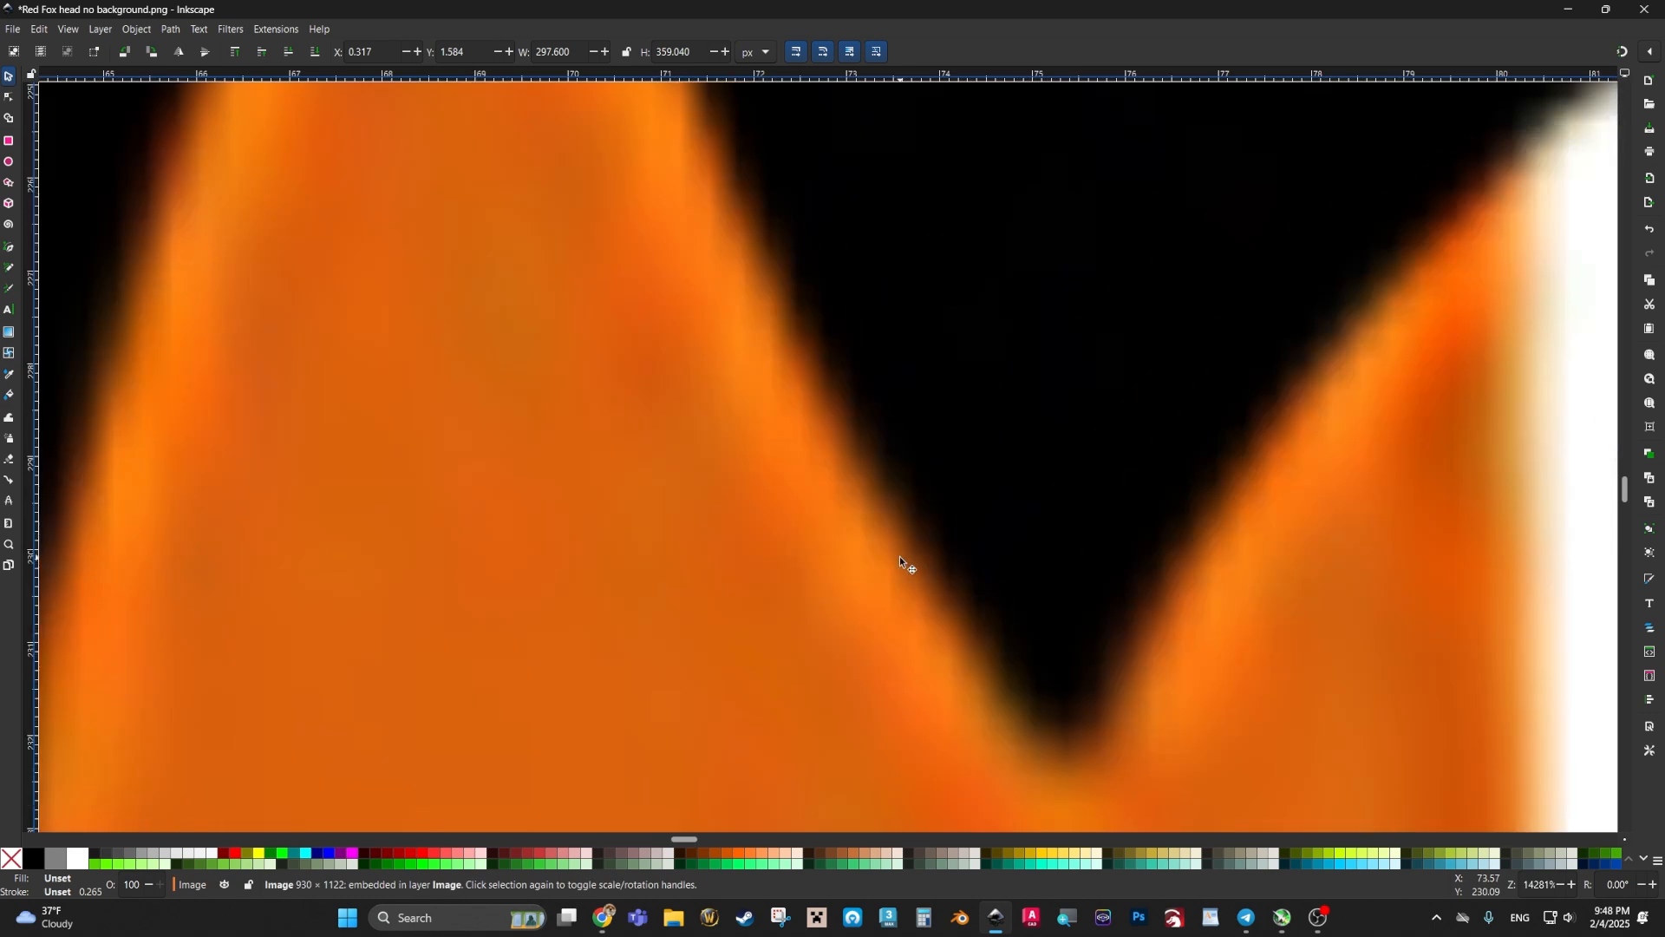
ctrl+scroll(898, 555, down, 11)
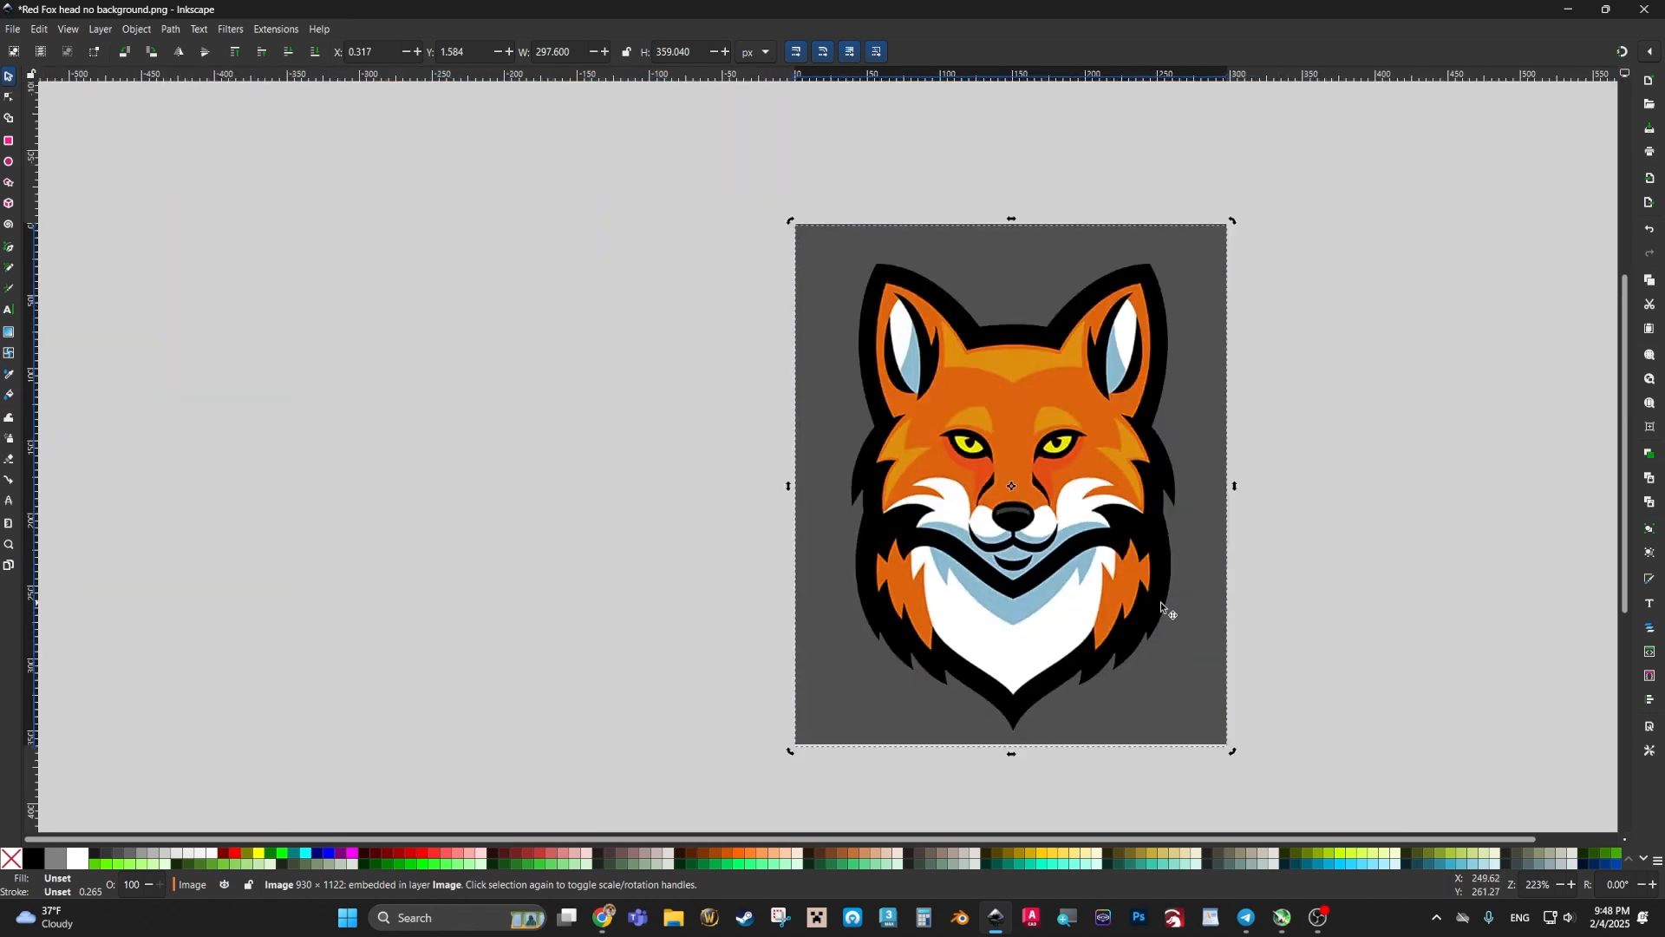
ctrl+scroll(1180, 585, up, 1)
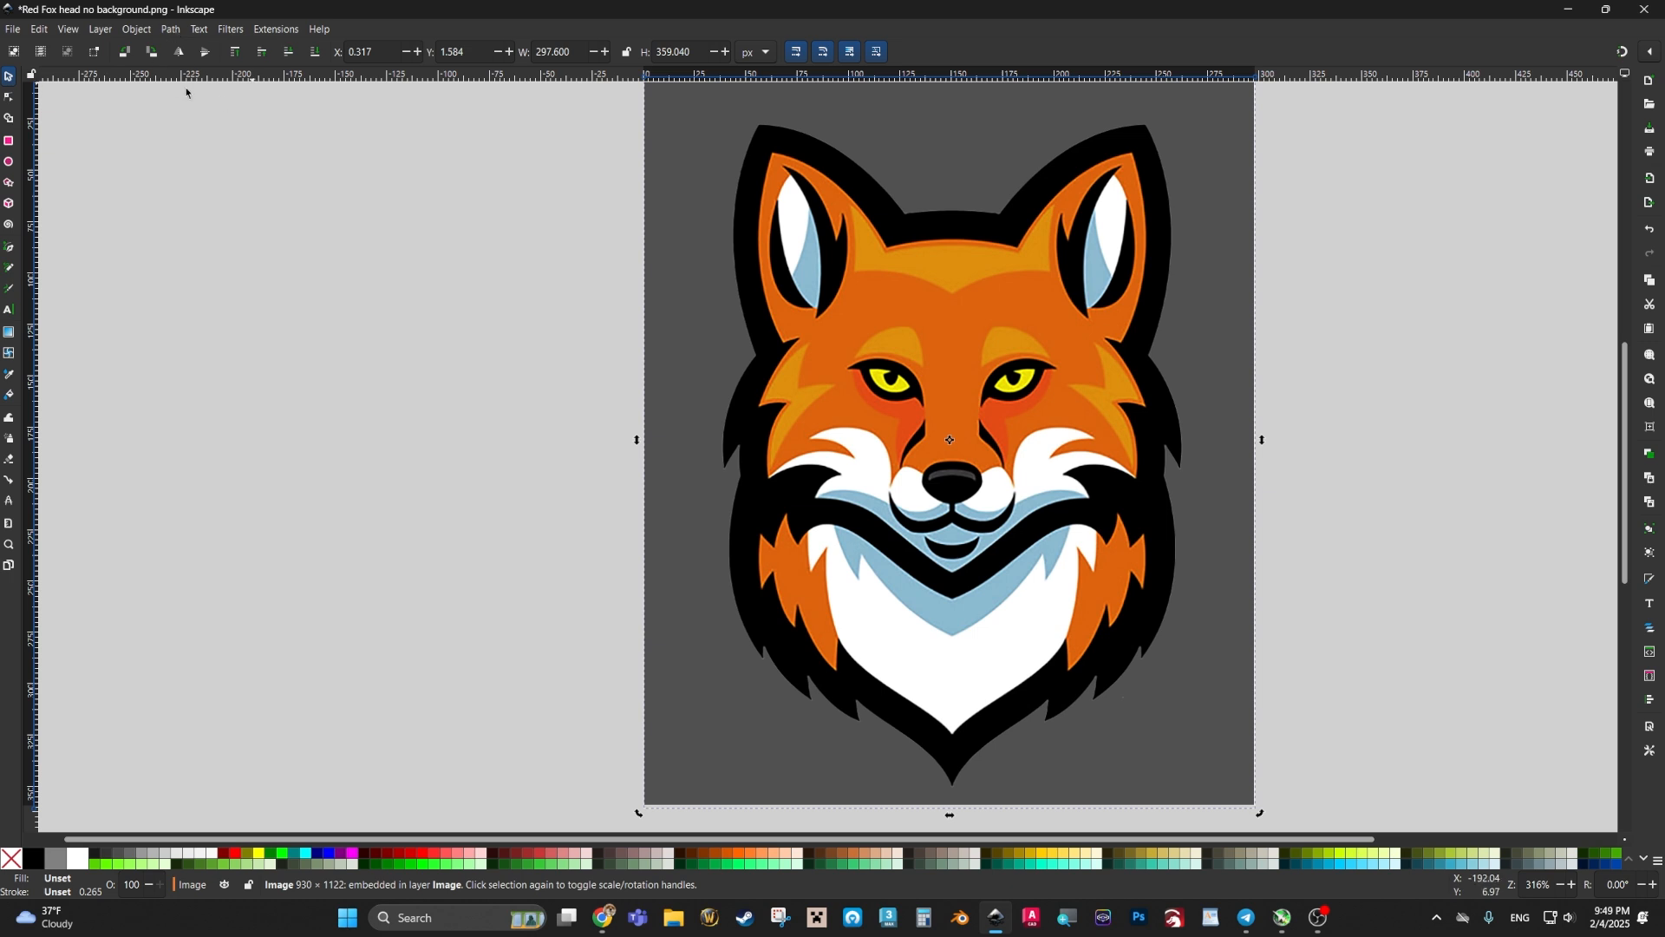
Step: Open Trace Bitmap for the selected fox image and widen its panel to enlarge the preview
click(171, 32)
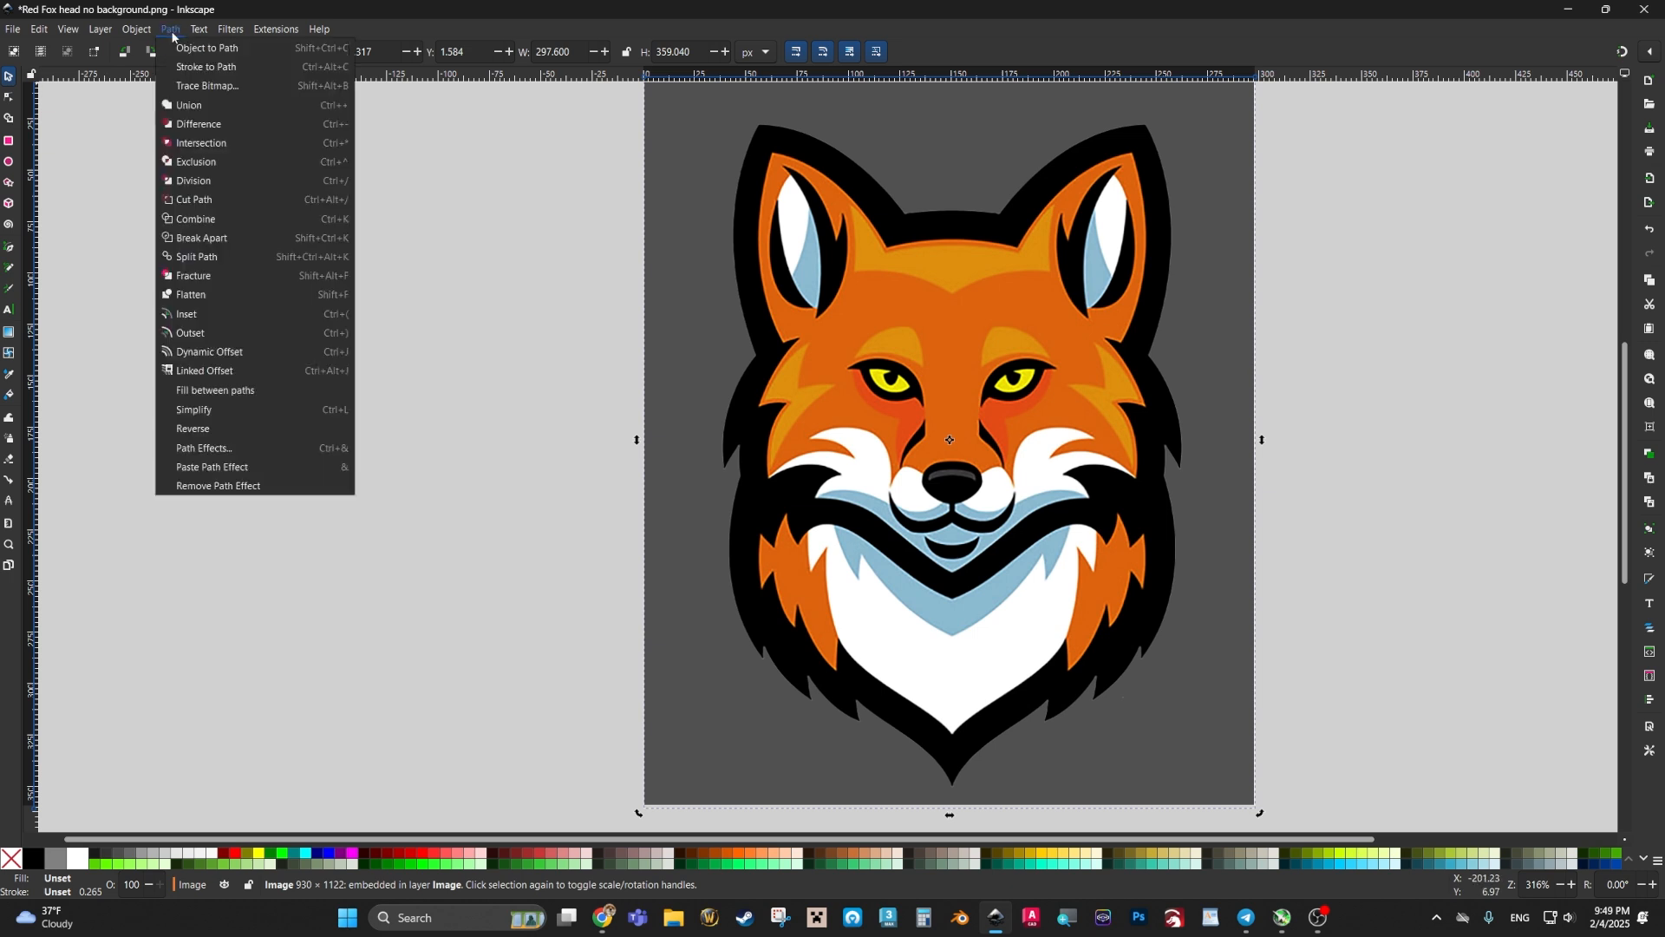
click(205, 90)
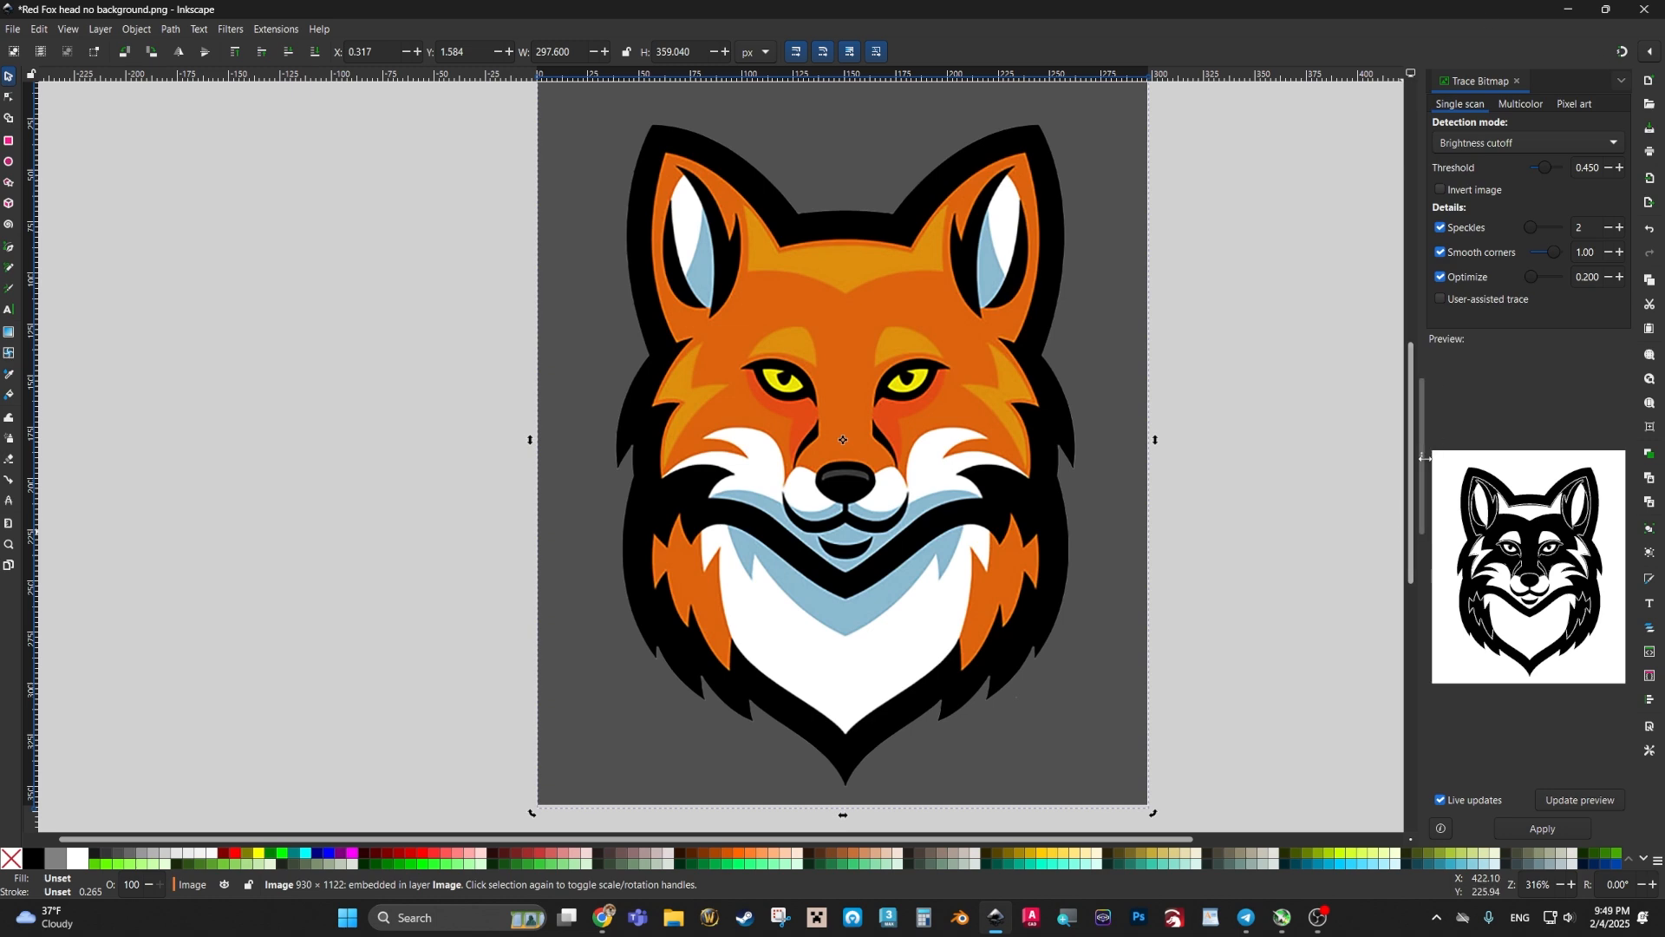
drag(1425, 458, 930, 489)
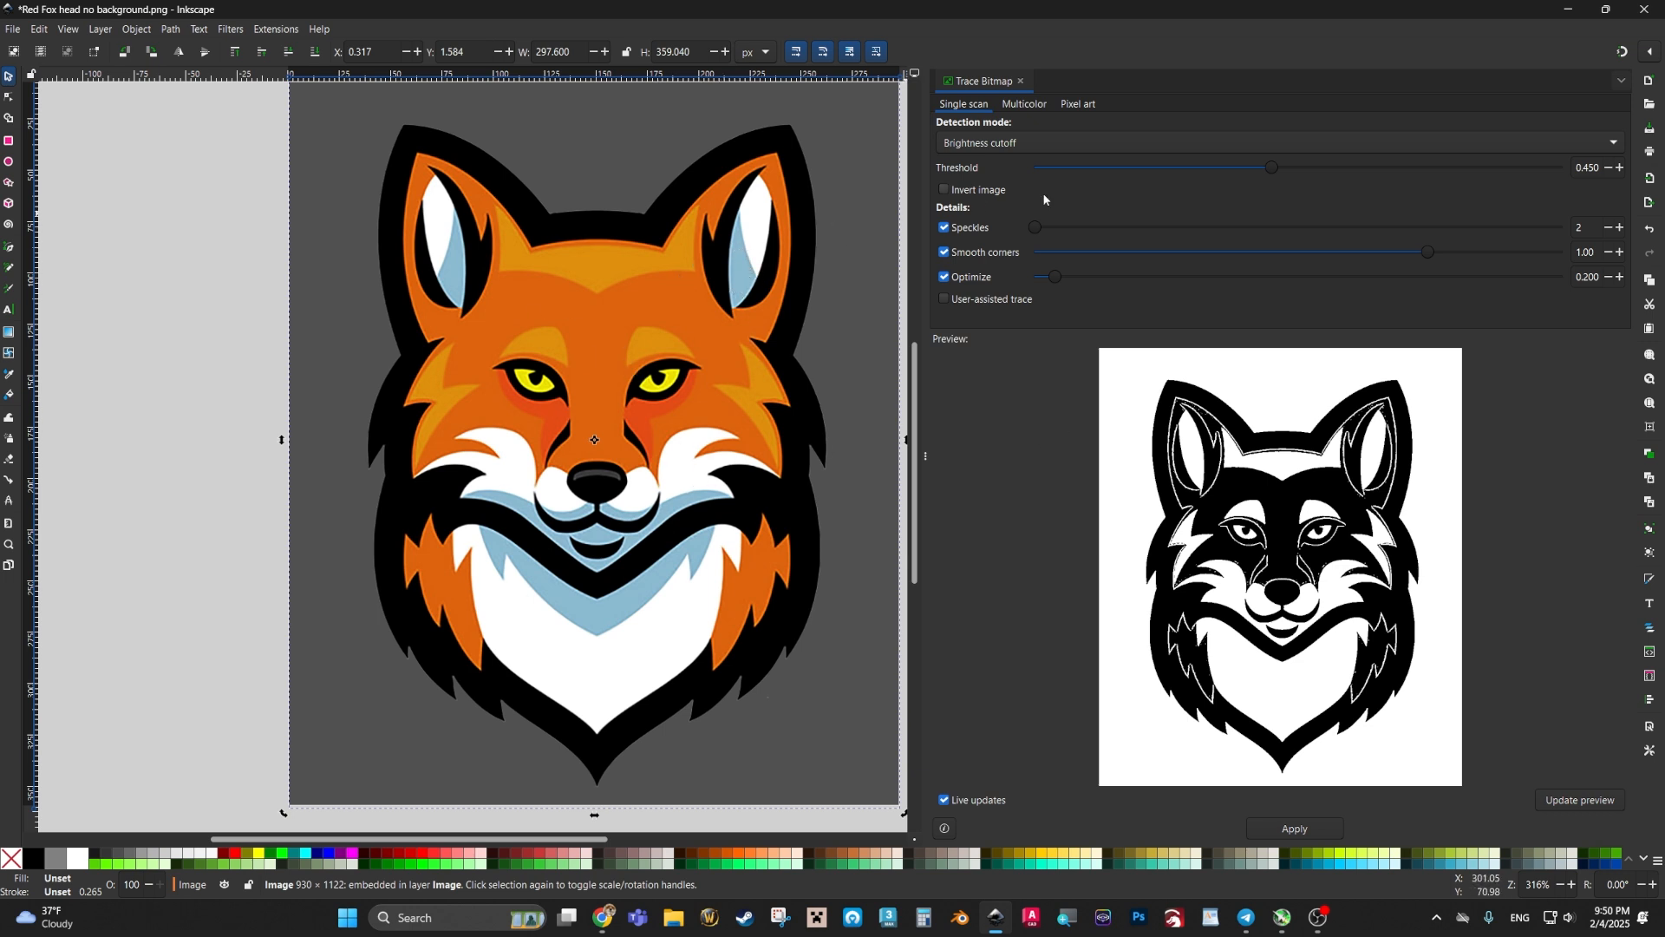
Step: Trace the fox image as a single scan using brightness cutoff with a threshold of 0.100
mouse_move(1272, 164)
mouse_down()
mouse_move(1327, 165)
mouse_move(1209, 166)
mouse_move(1533, 186)
mouse_move(1153, 165)
mouse_move(1496, 165)
mouse_move(1422, 185)
mouse_move(1225, 179)
mouse_up()
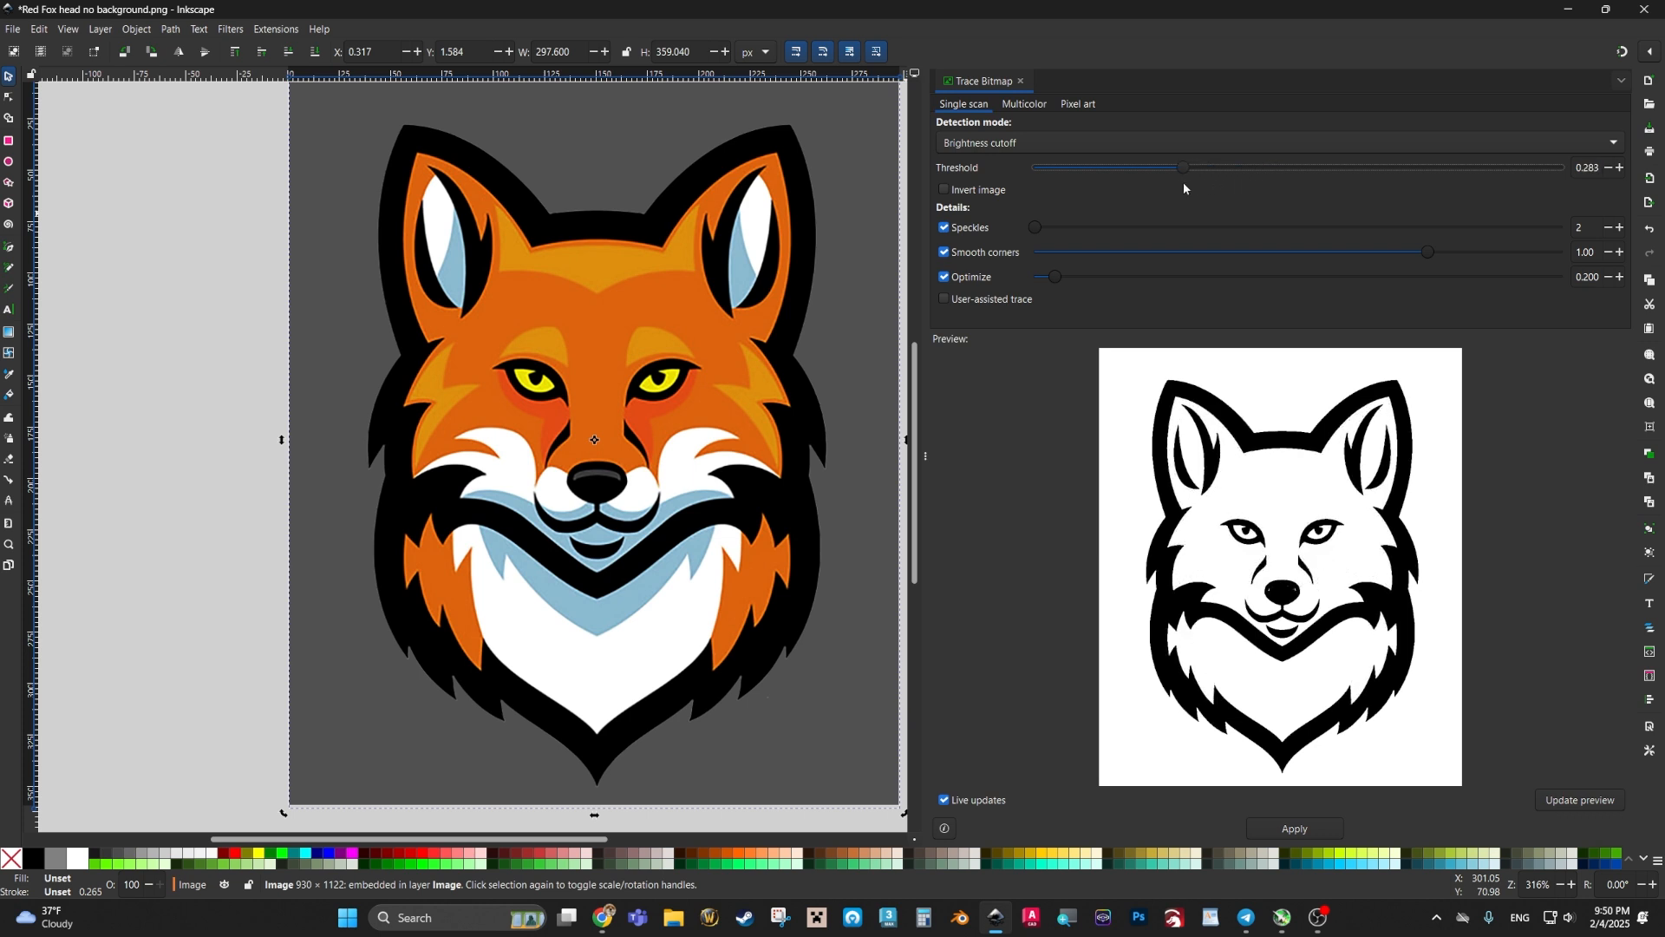
drag(1162, 184, 1133, 185)
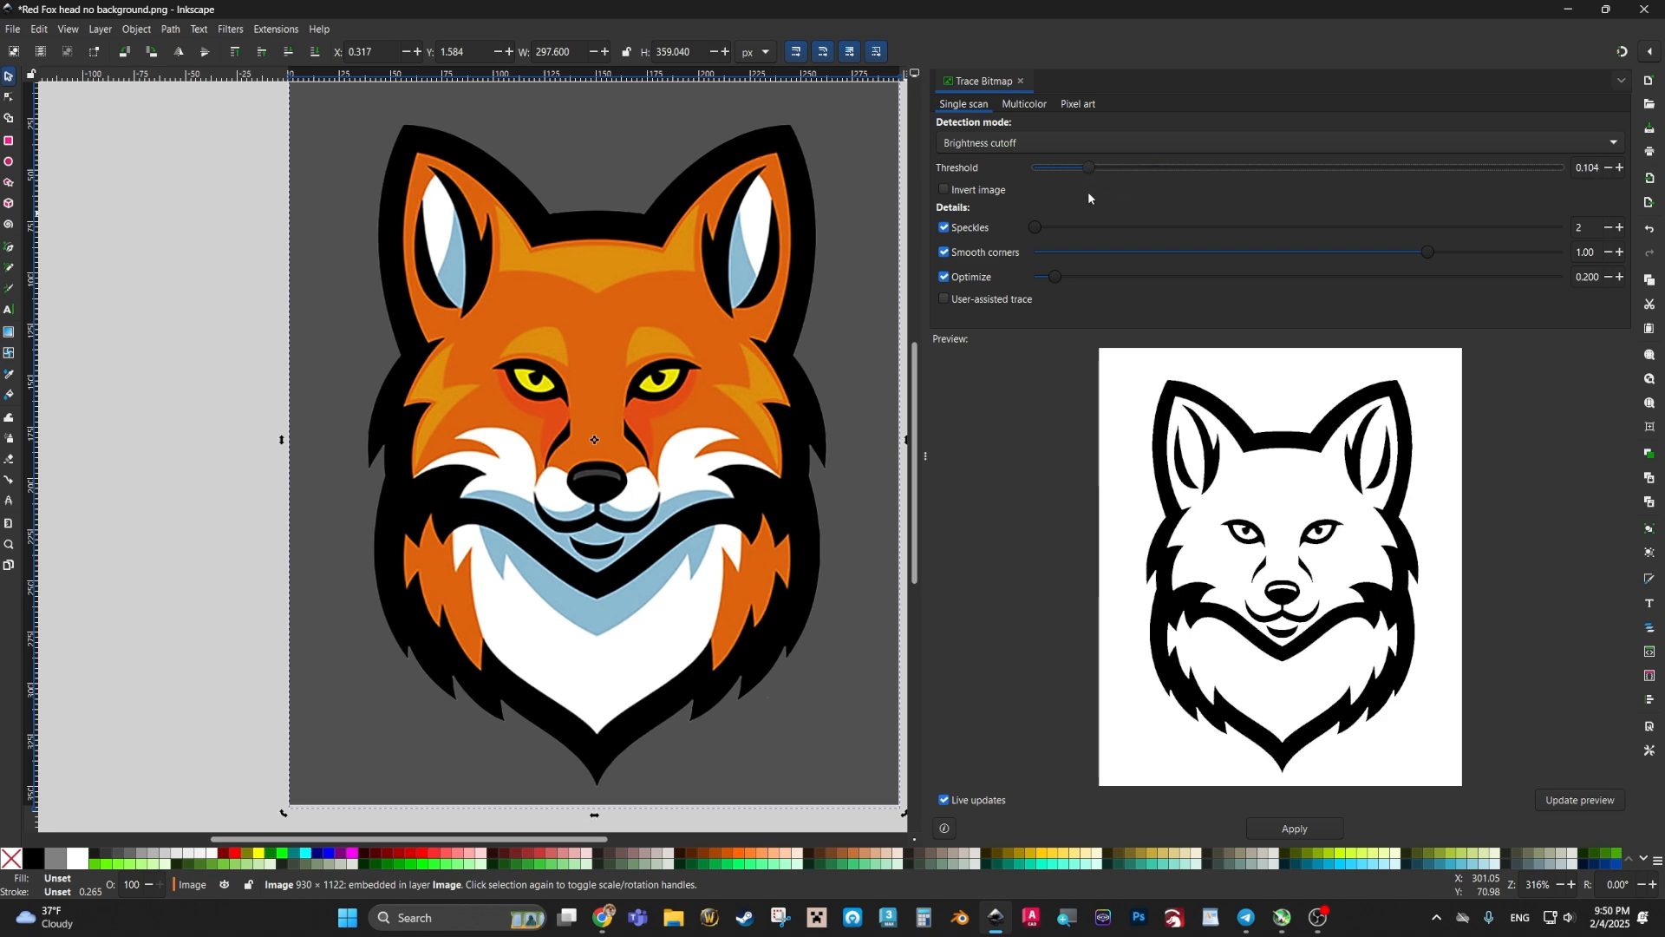
drag(1089, 192, 1037, 196)
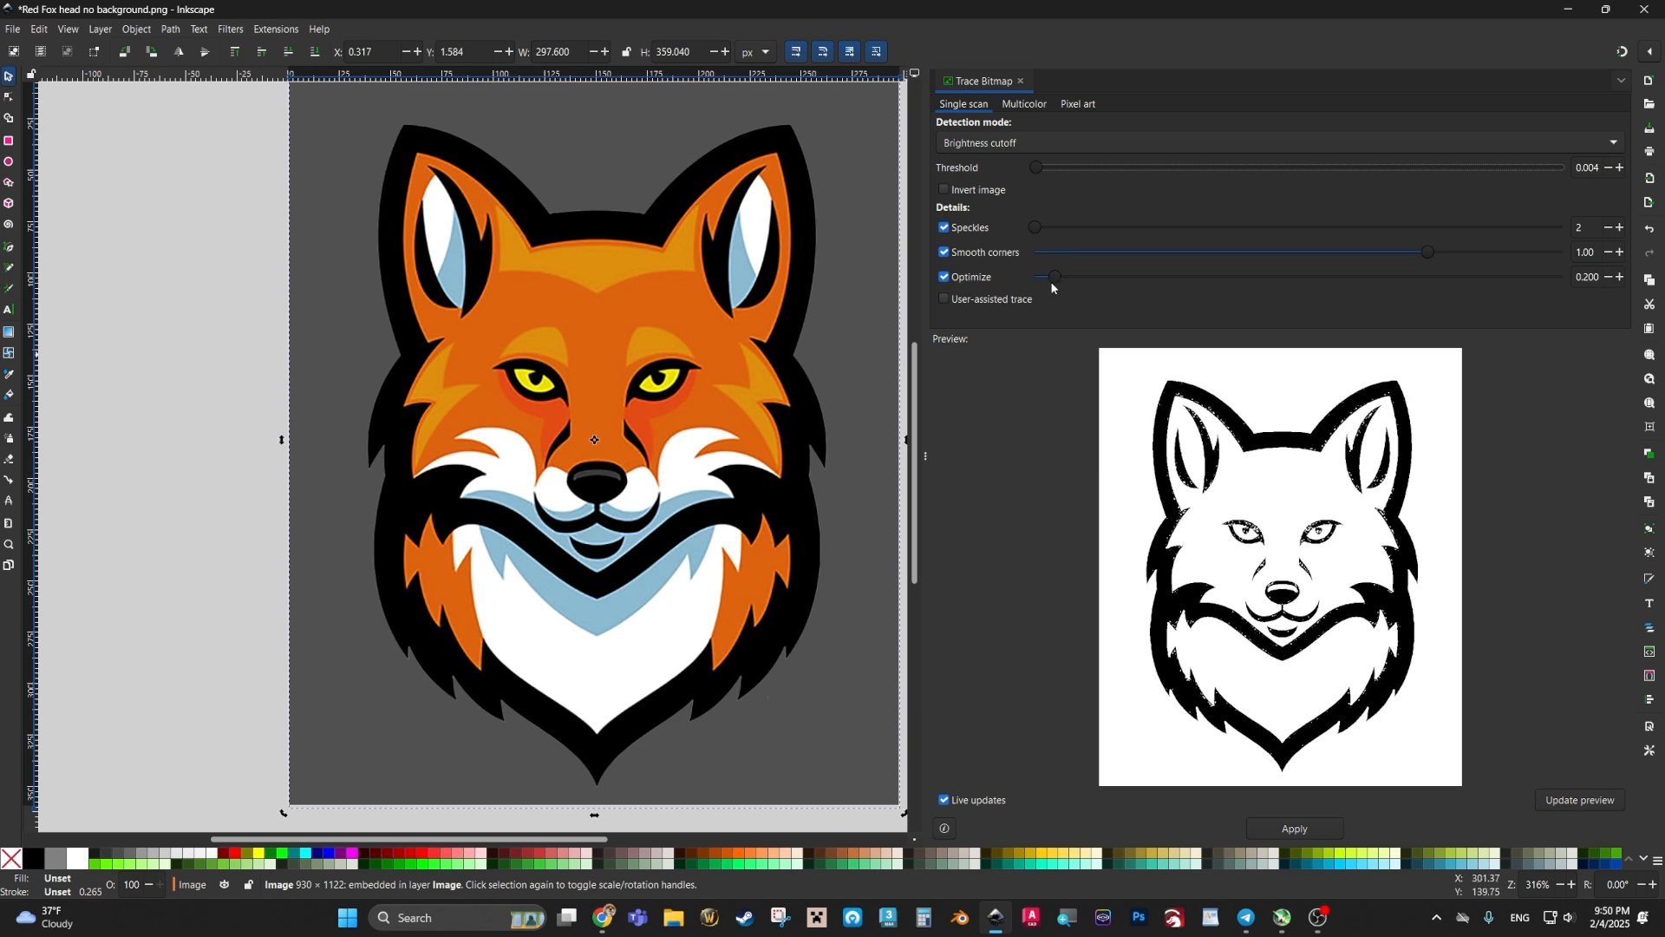
drag(1039, 172, 1079, 174)
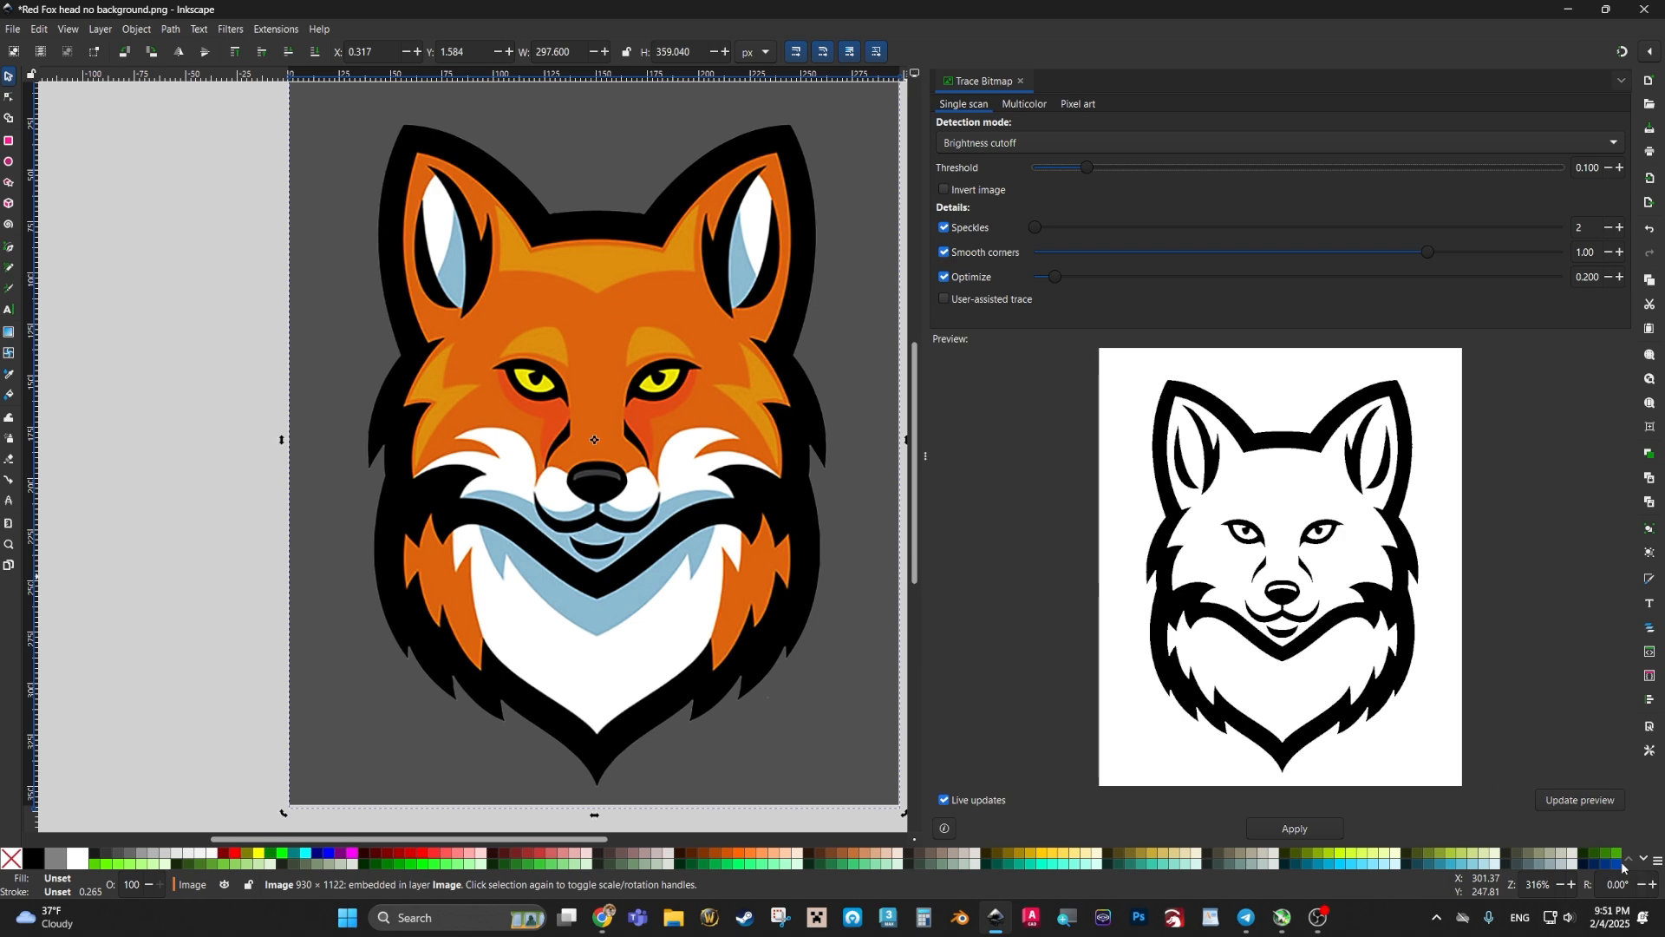
click(1587, 800)
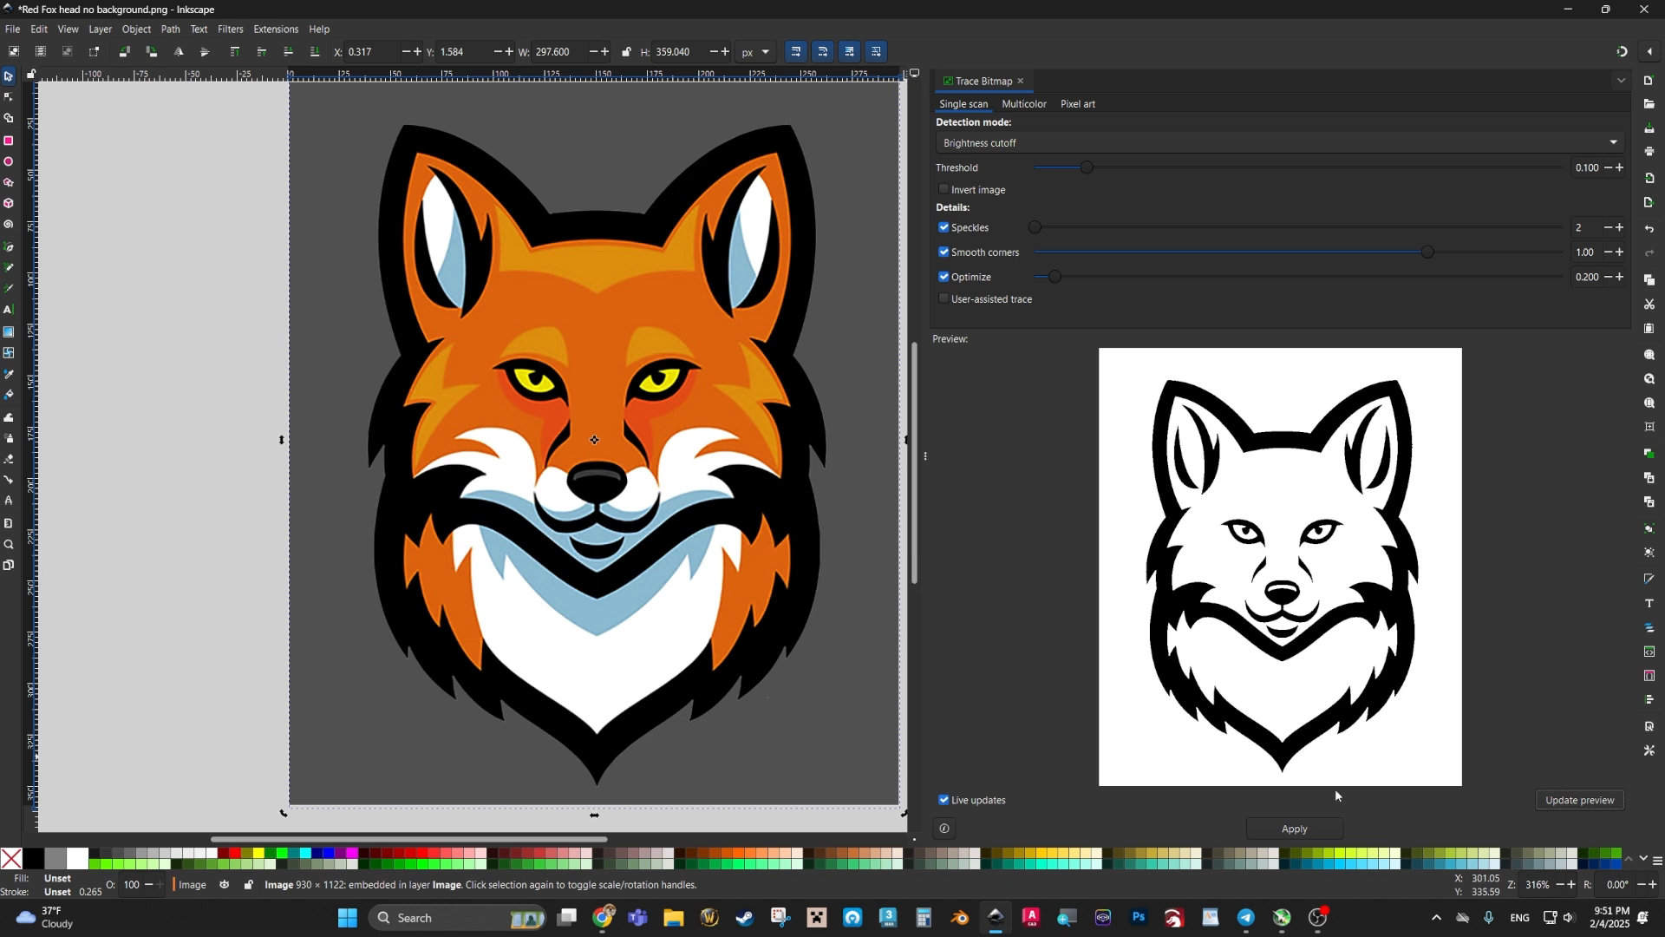
click(1298, 828)
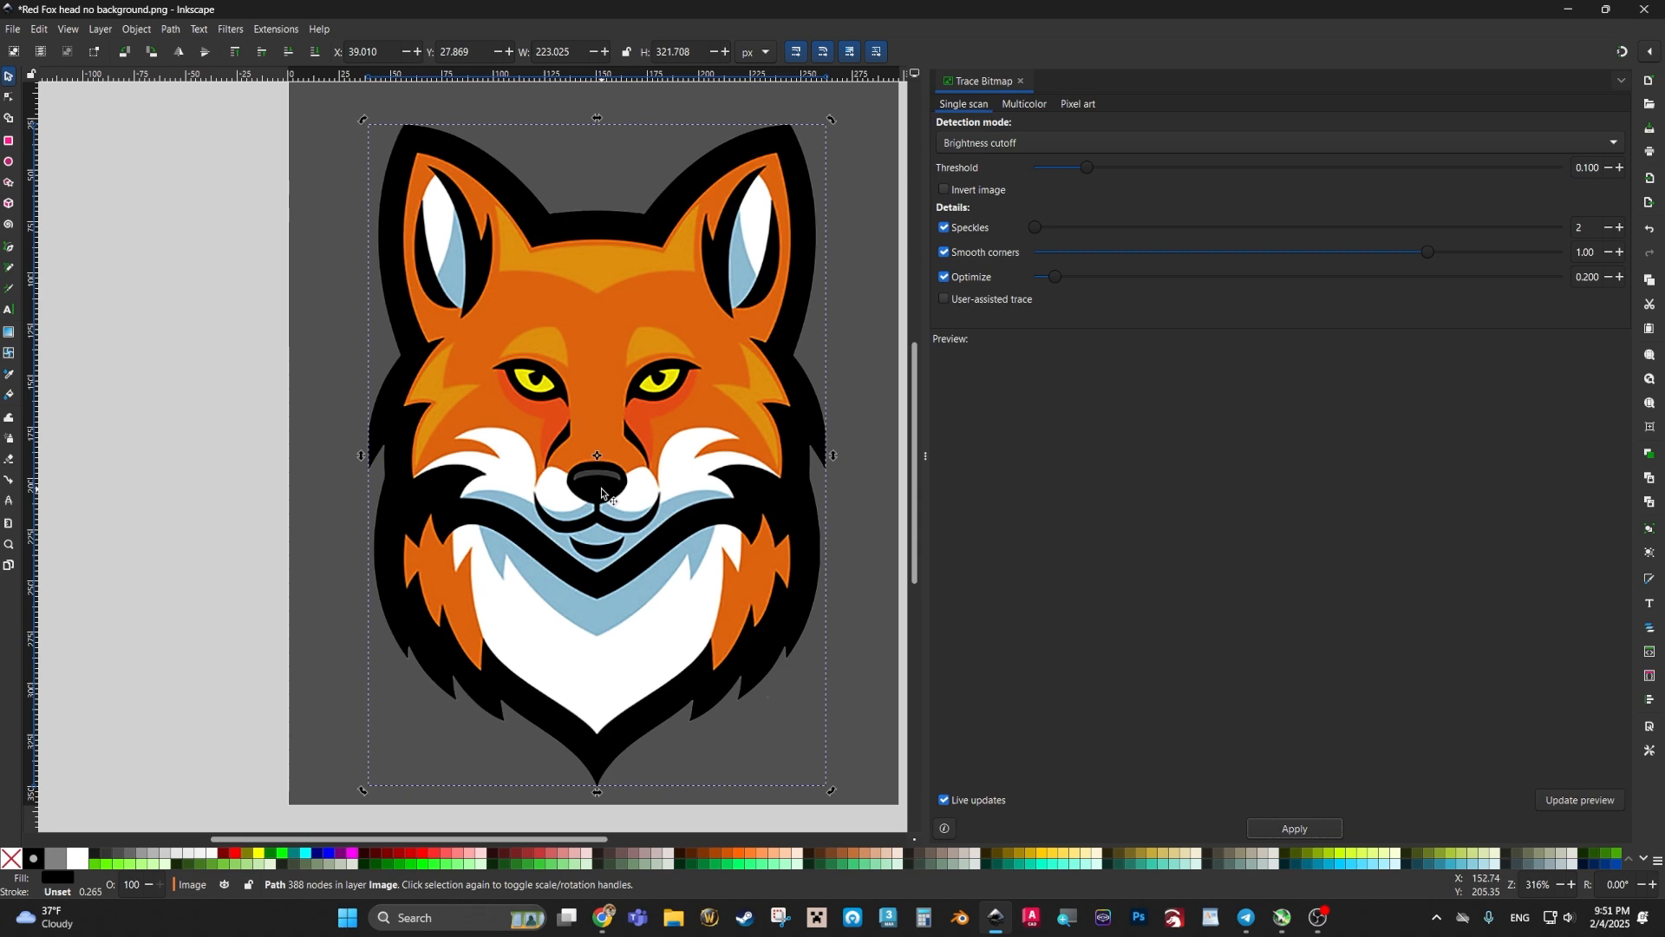
Step: Move the traced fox path off the original to about X -176, Y 29 px and compare their edges up close
mouse_move(602, 493)
mouse_down()
mouse_move(234, 499)
mouse_move(423, 501)
mouse_move(237, 520)
mouse_up()
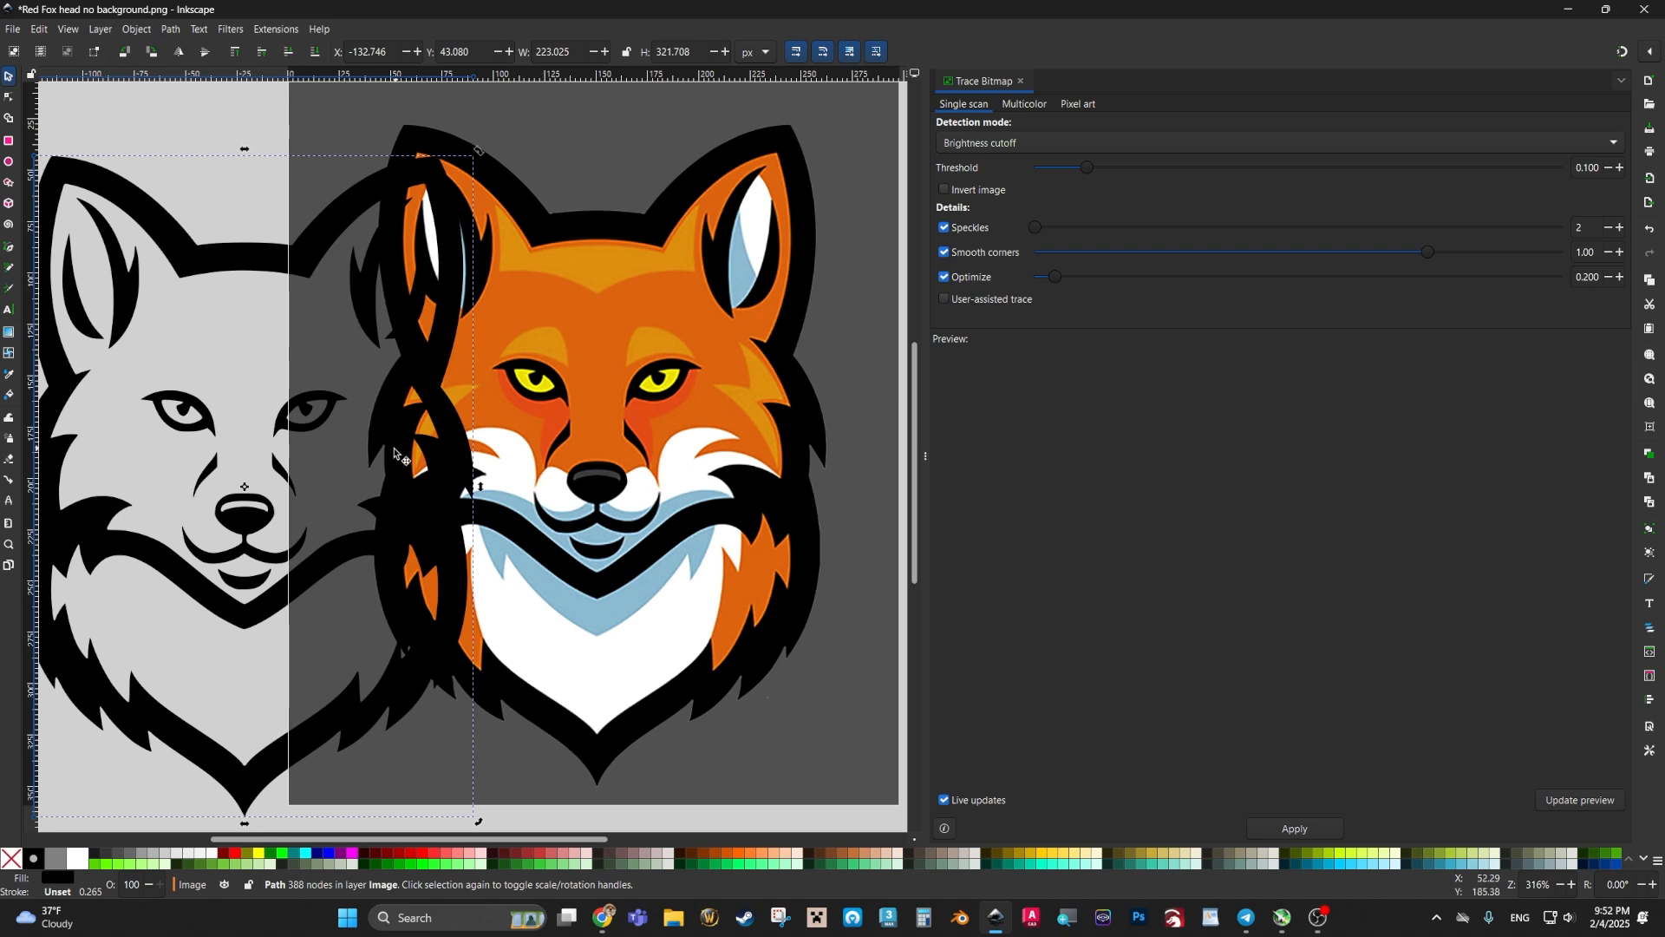
drag(334, 232, 252, 205)
ctrl+scroll(361, 168, up, 4)
ctrl+scroll(423, 152, up, 1)
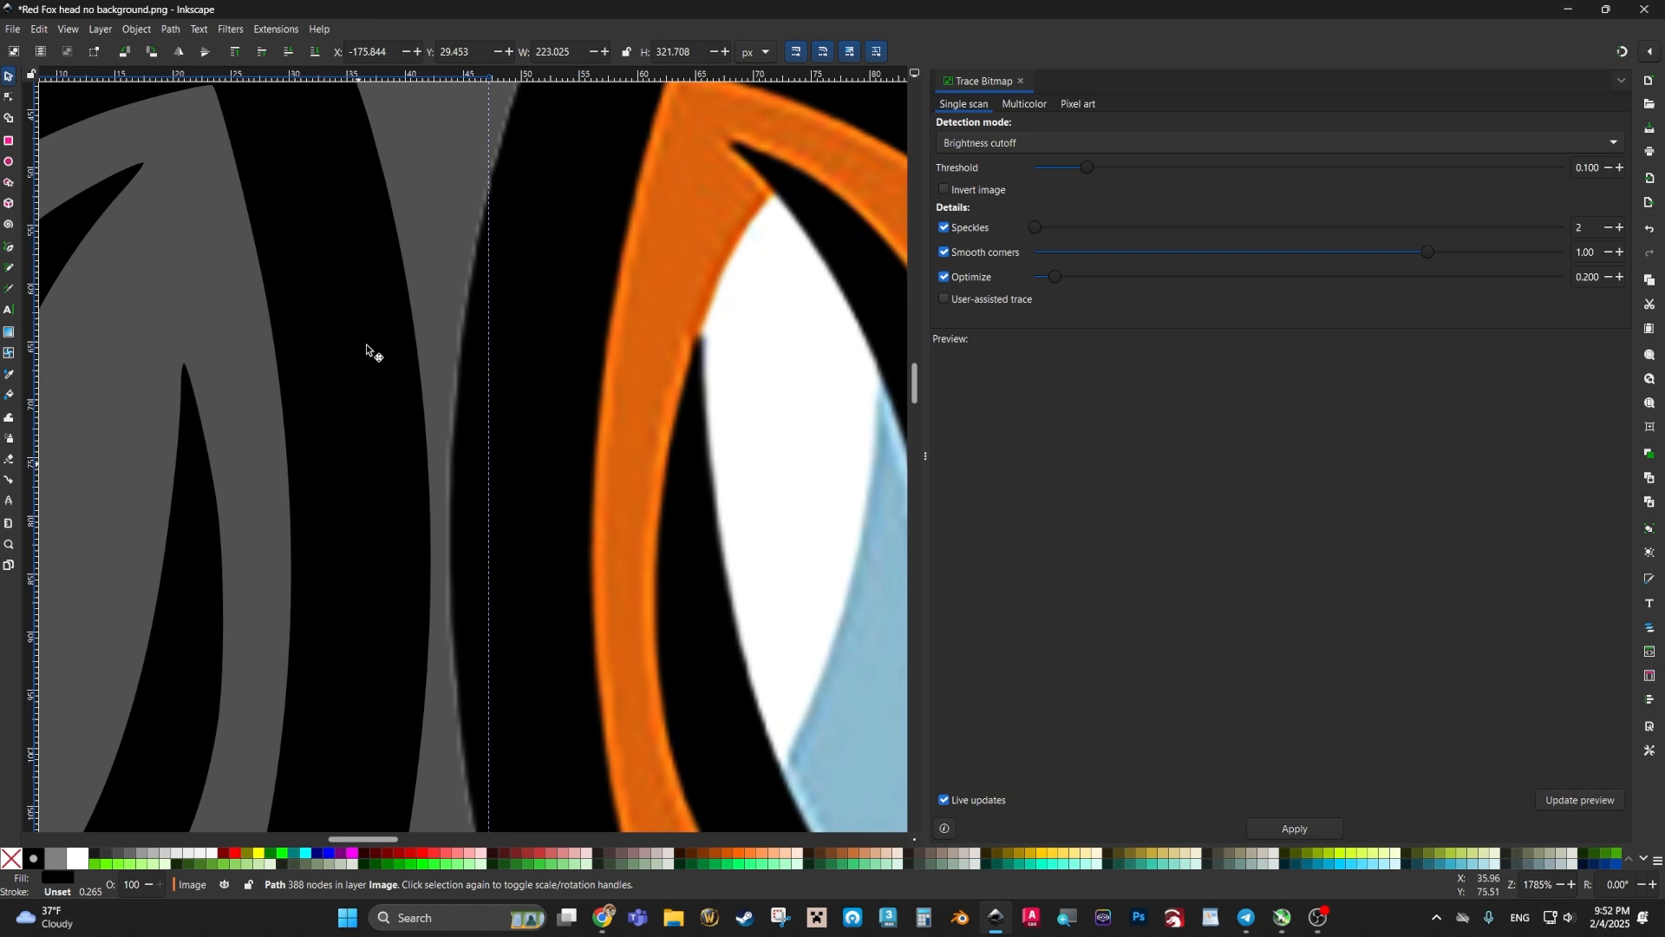
ctrl+scroll(365, 642, down, 7)
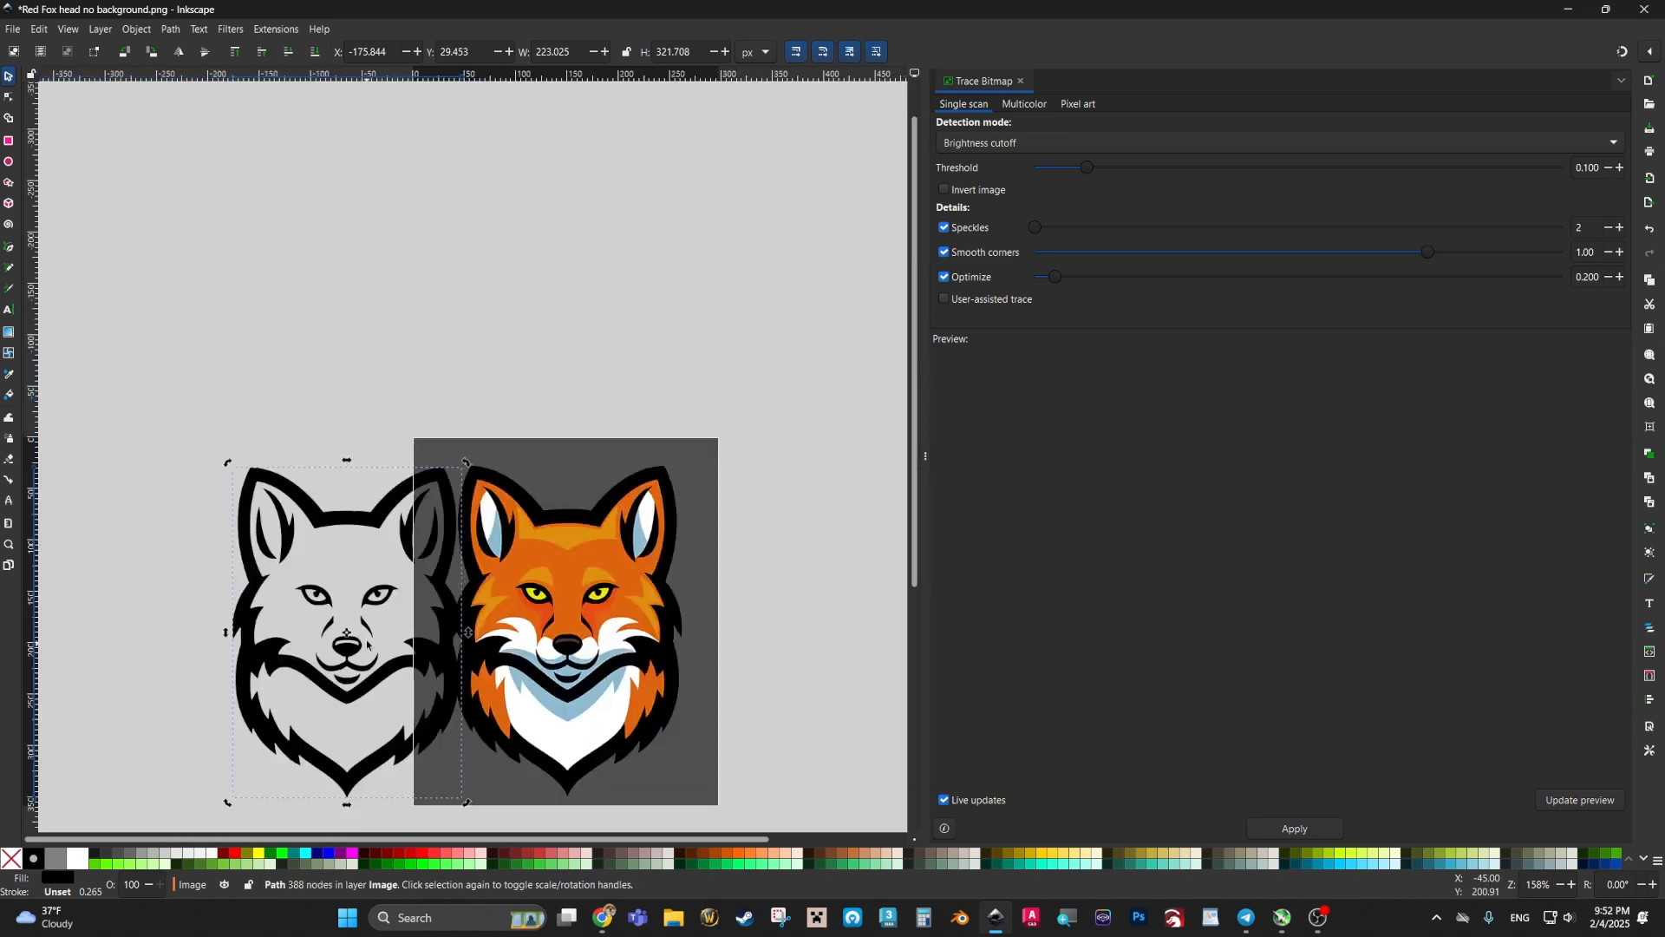
Step: Delete the original color fox image and move the traced fox path onto the page at about X 41, Y 6 px
click(620, 624)
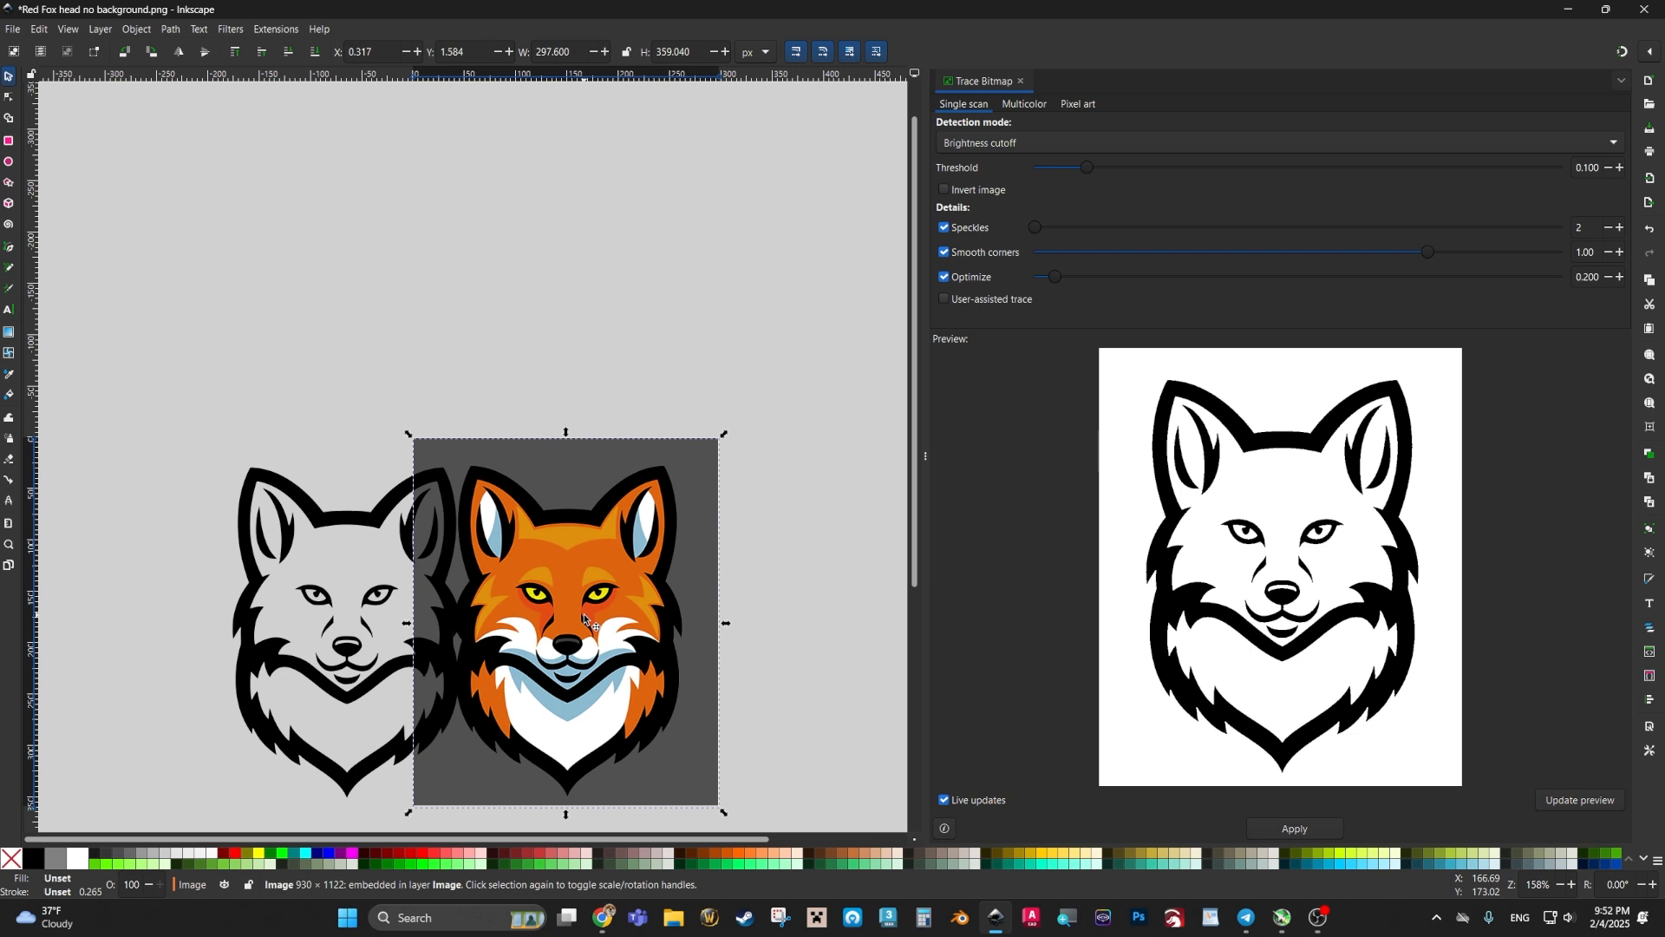
key(Delete)
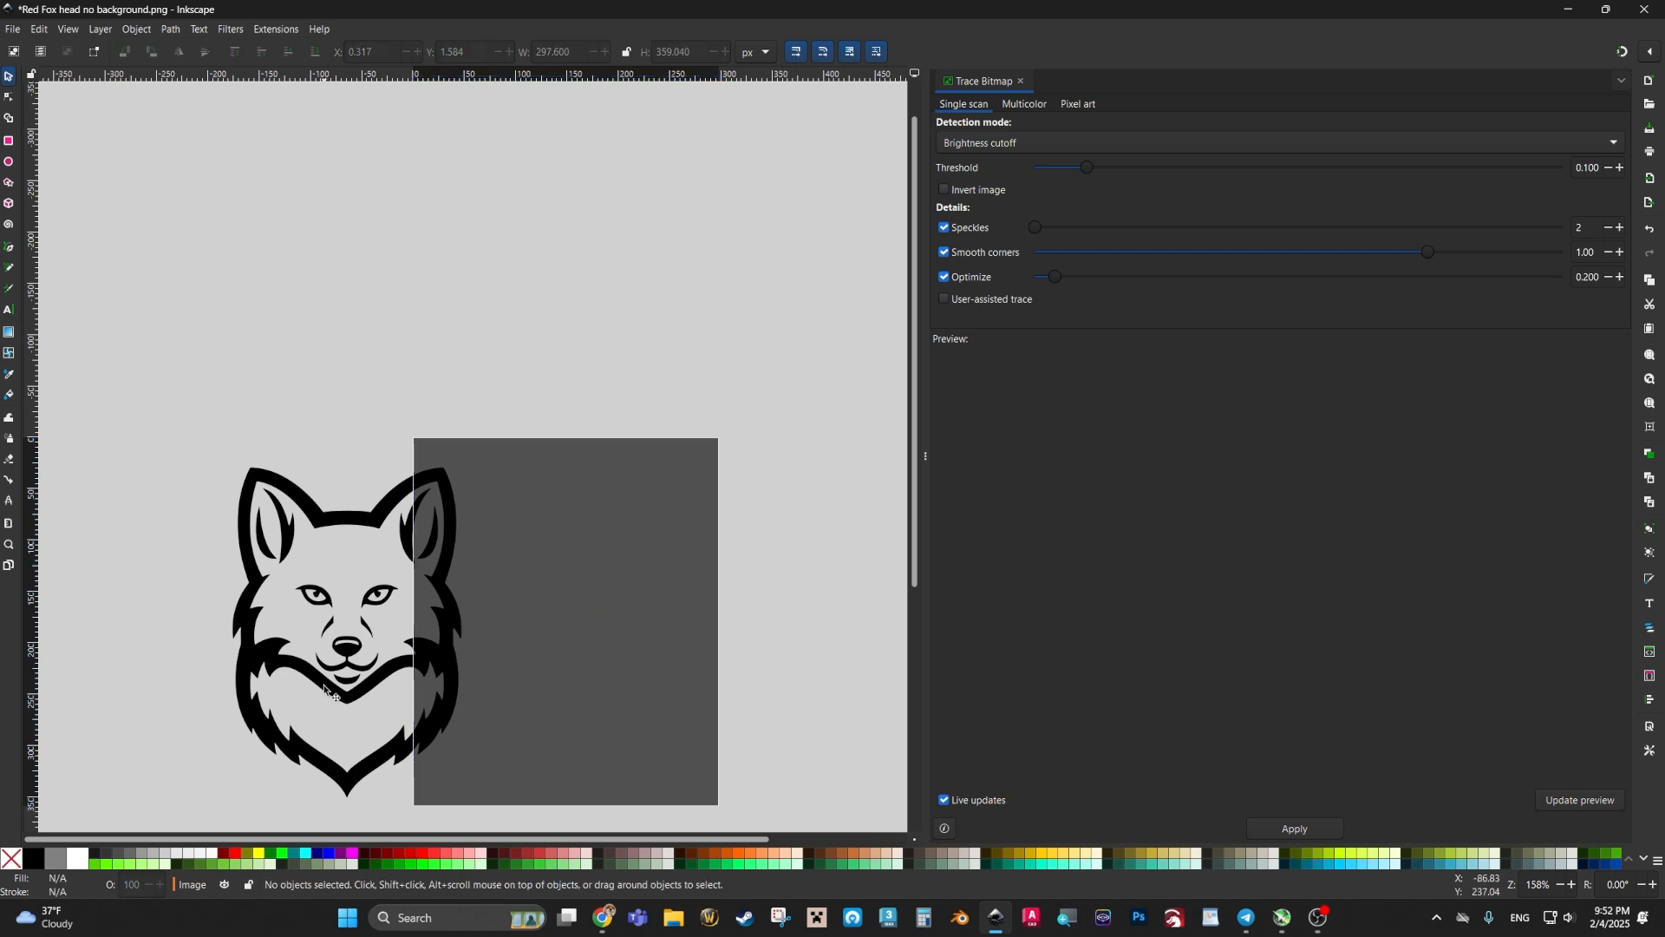
drag(339, 648, 569, 631)
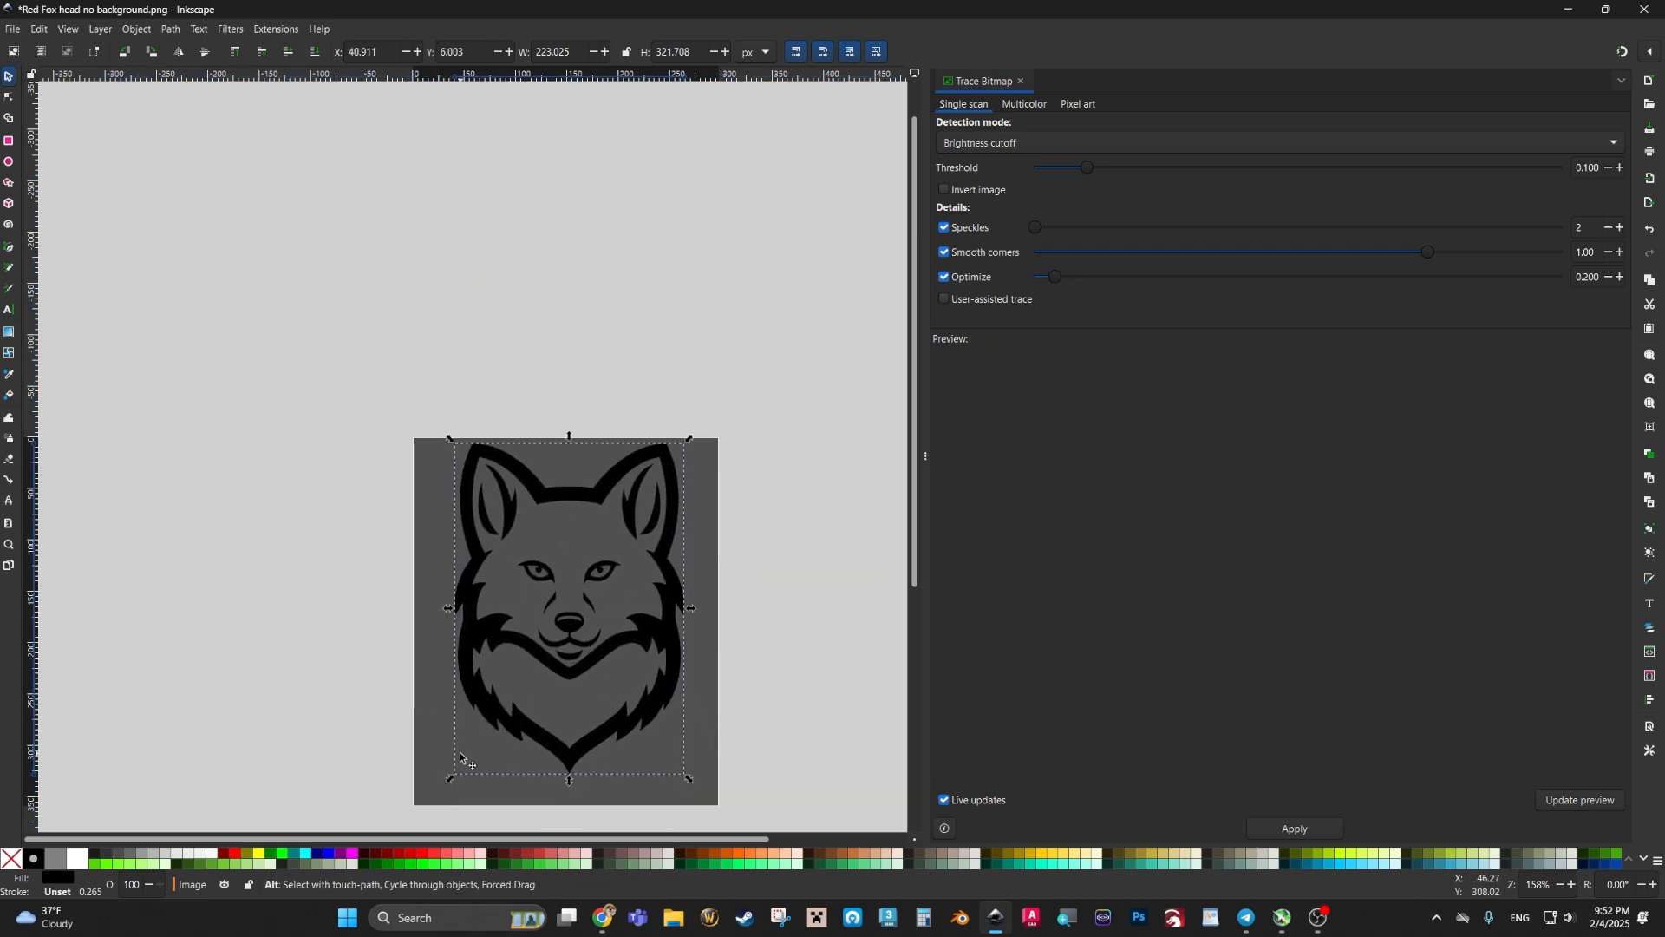
ctrl+scroll(529, 733, up, 2)
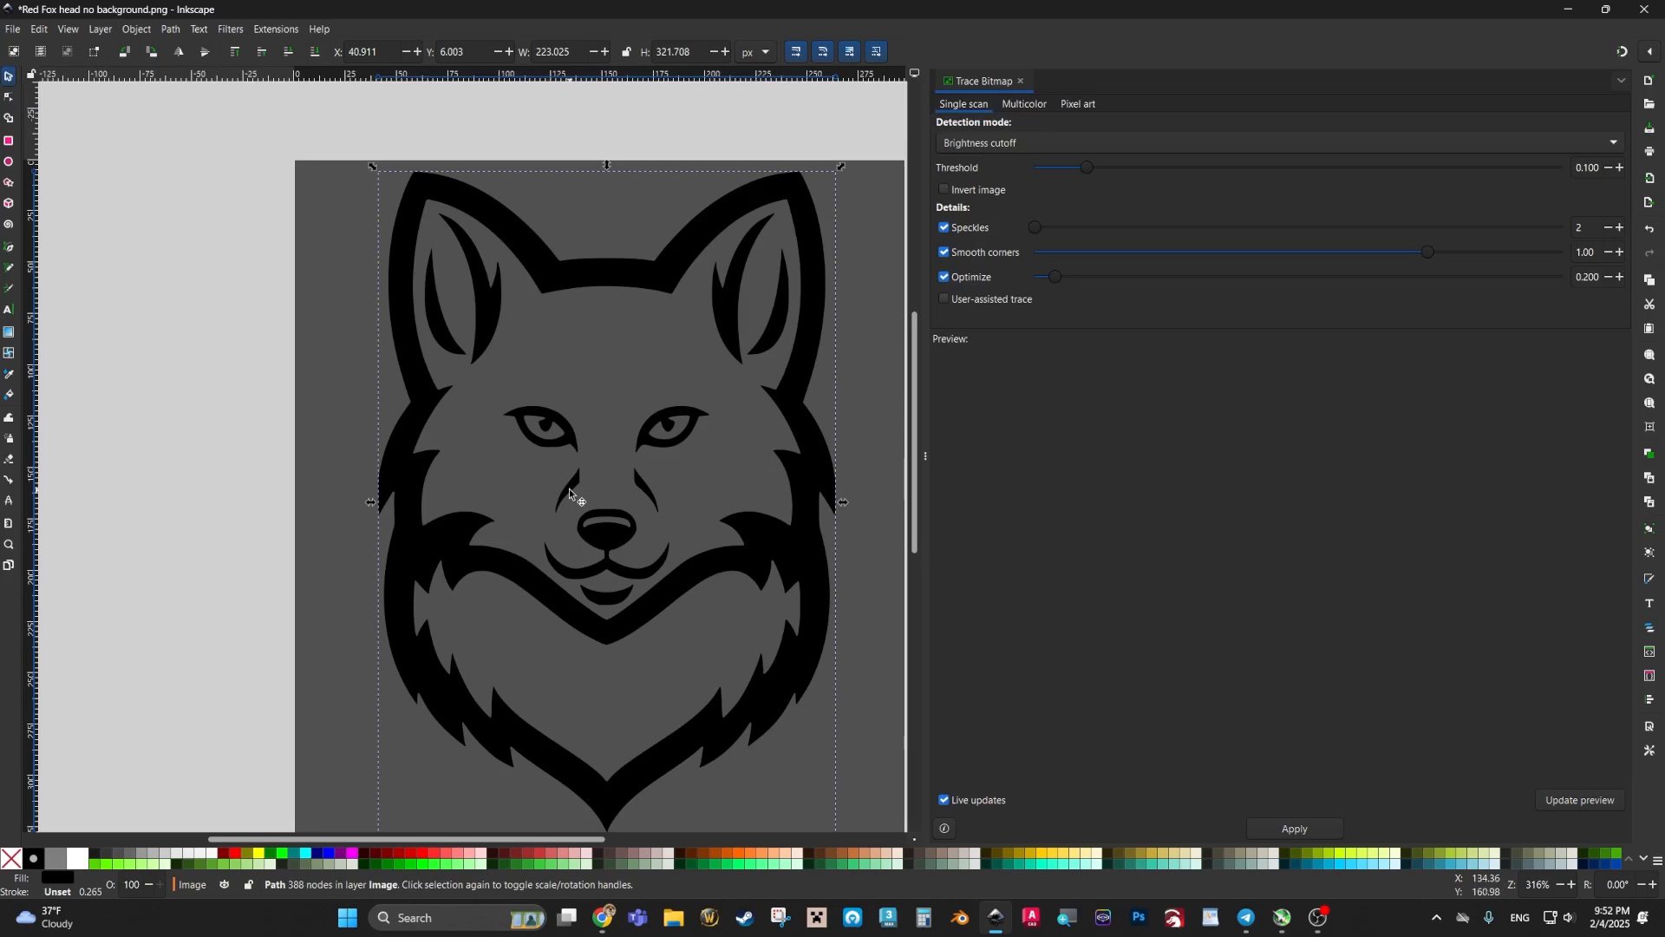
scroll(569, 493, down, 1)
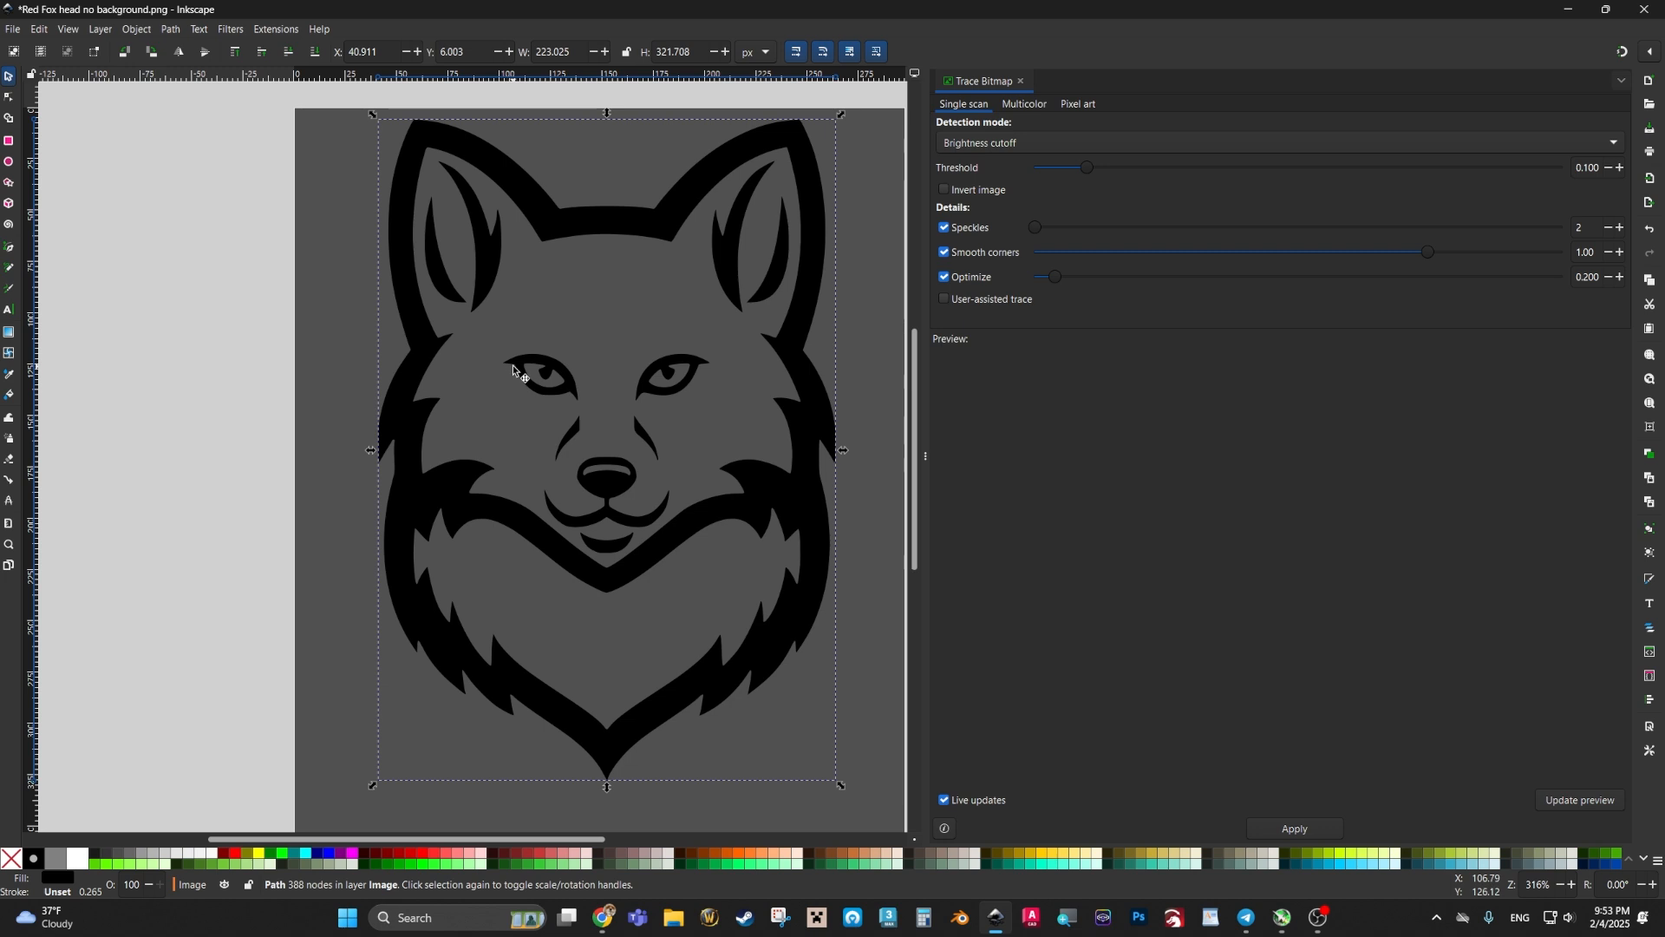
scroll(521, 373, up, 1)
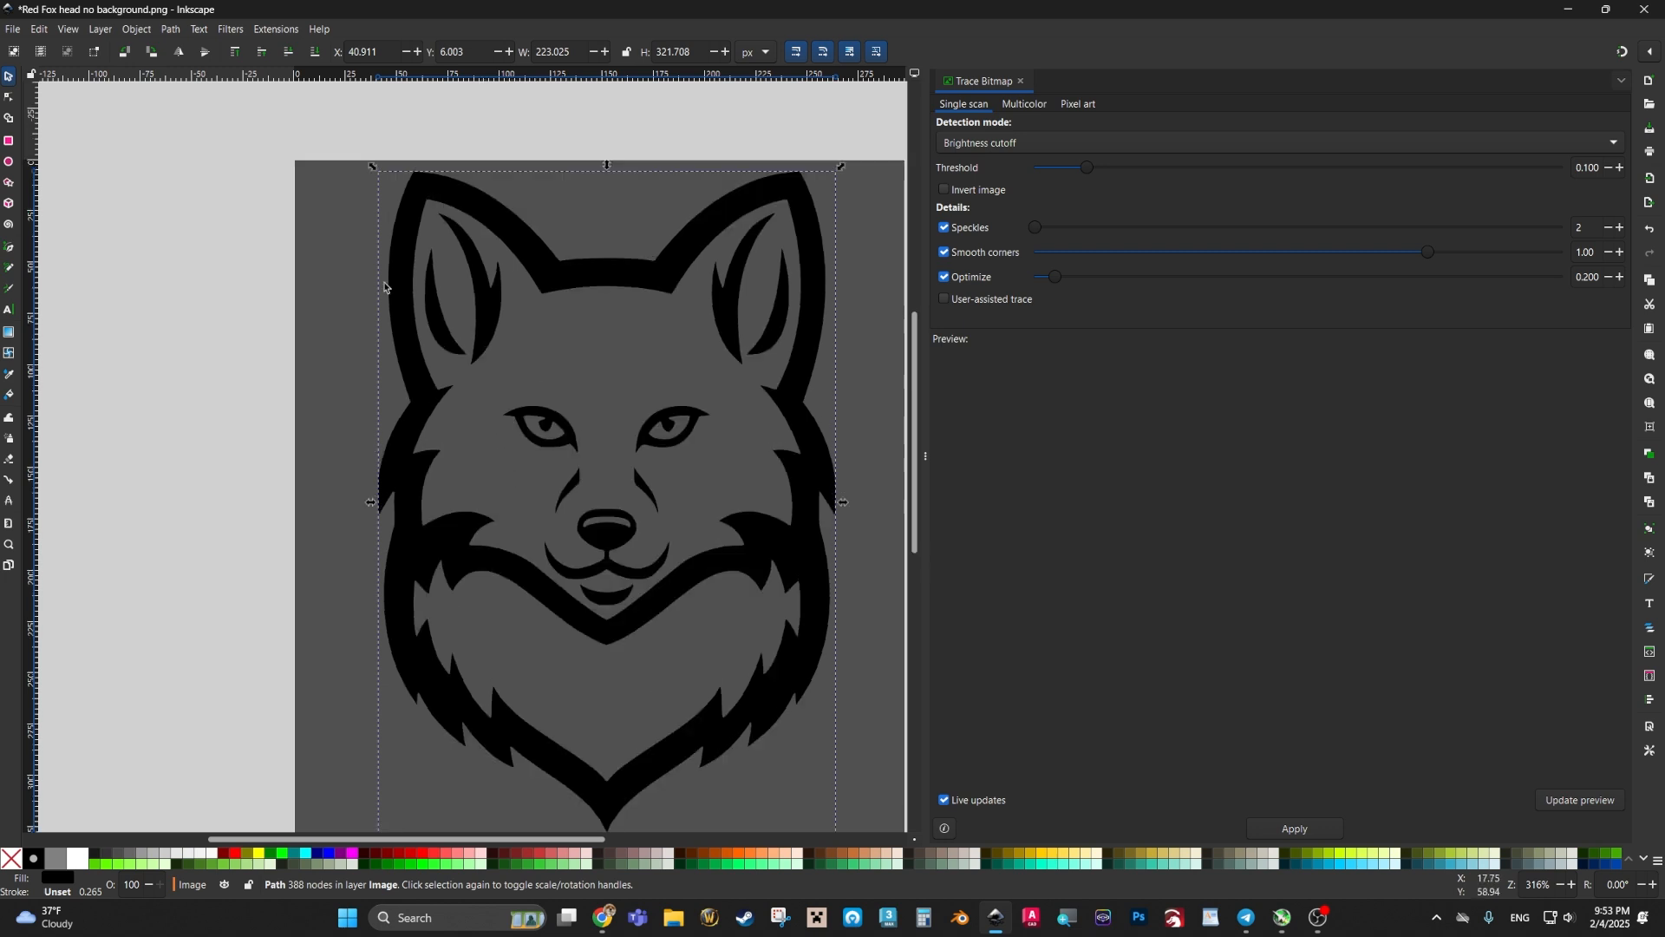
scroll(621, 494, down, 1)
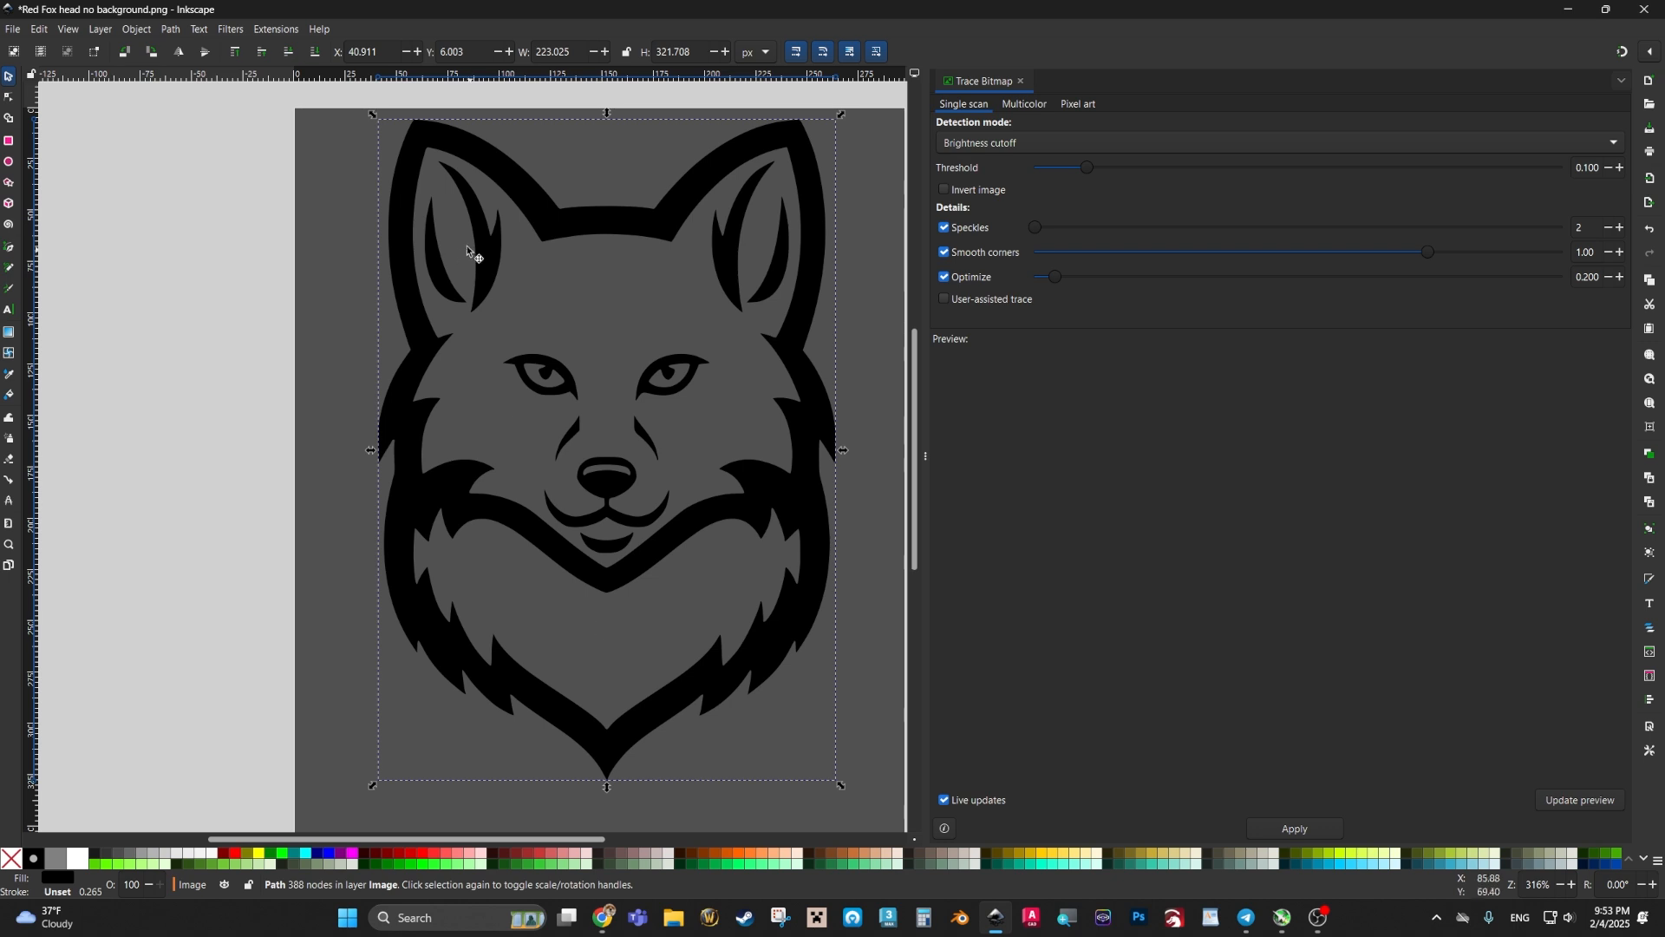
Step: Open Fill and Stroke for the traced fox and toggle its fill between flat color and no paint, ending on no paint
click(135, 30)
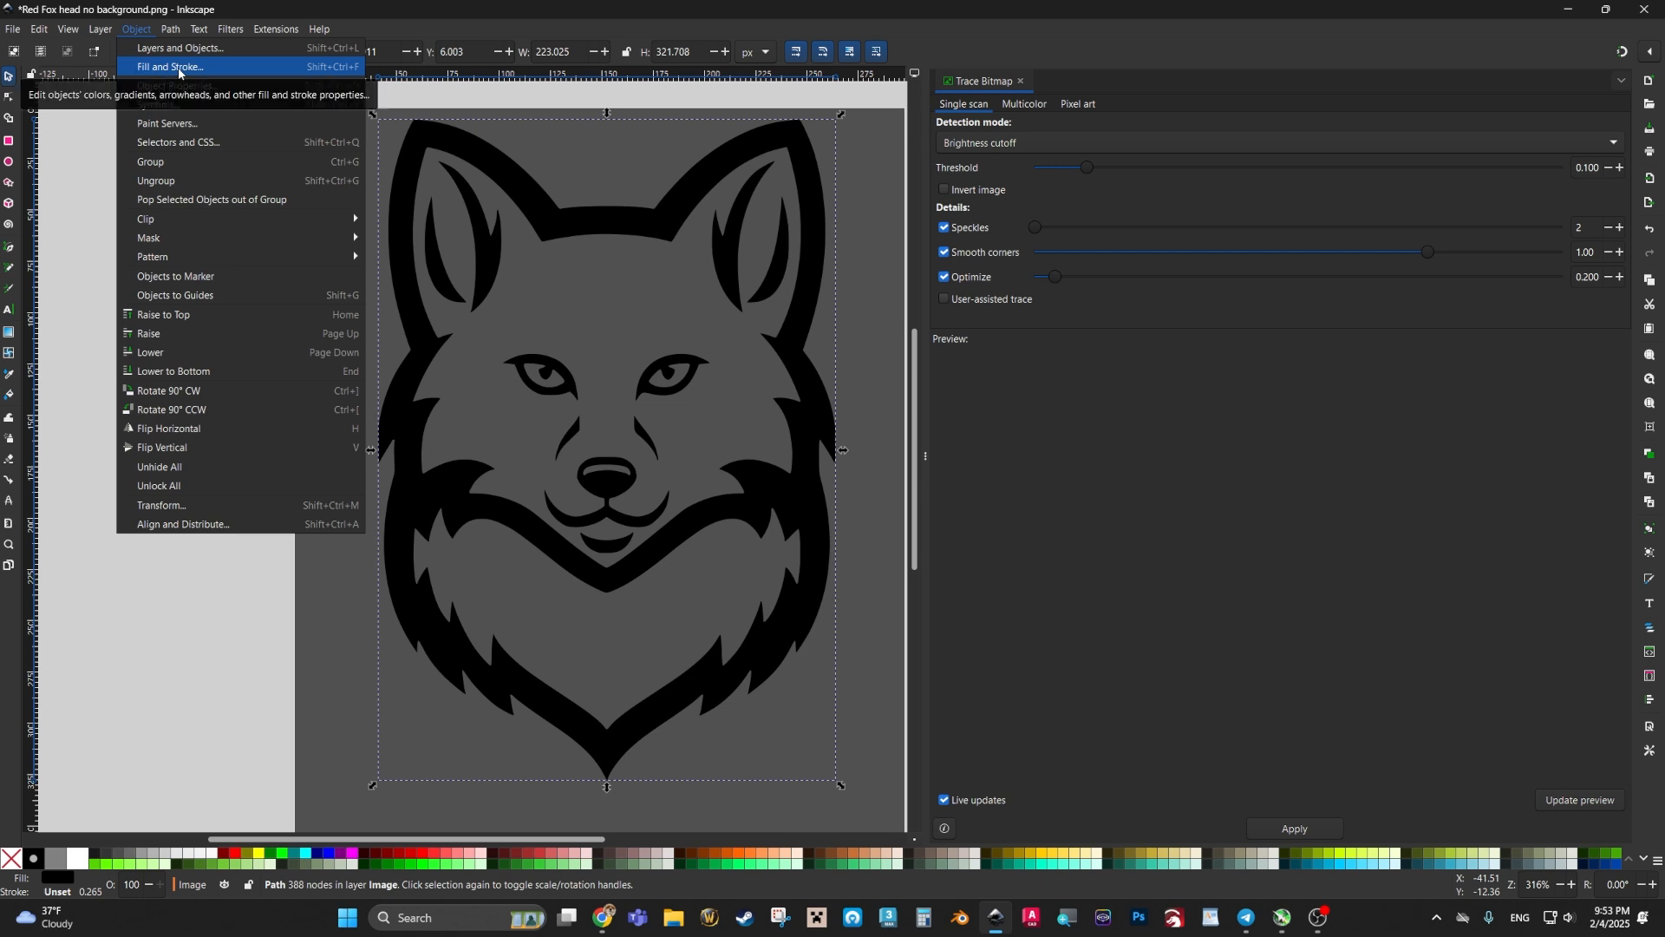
click(180, 69)
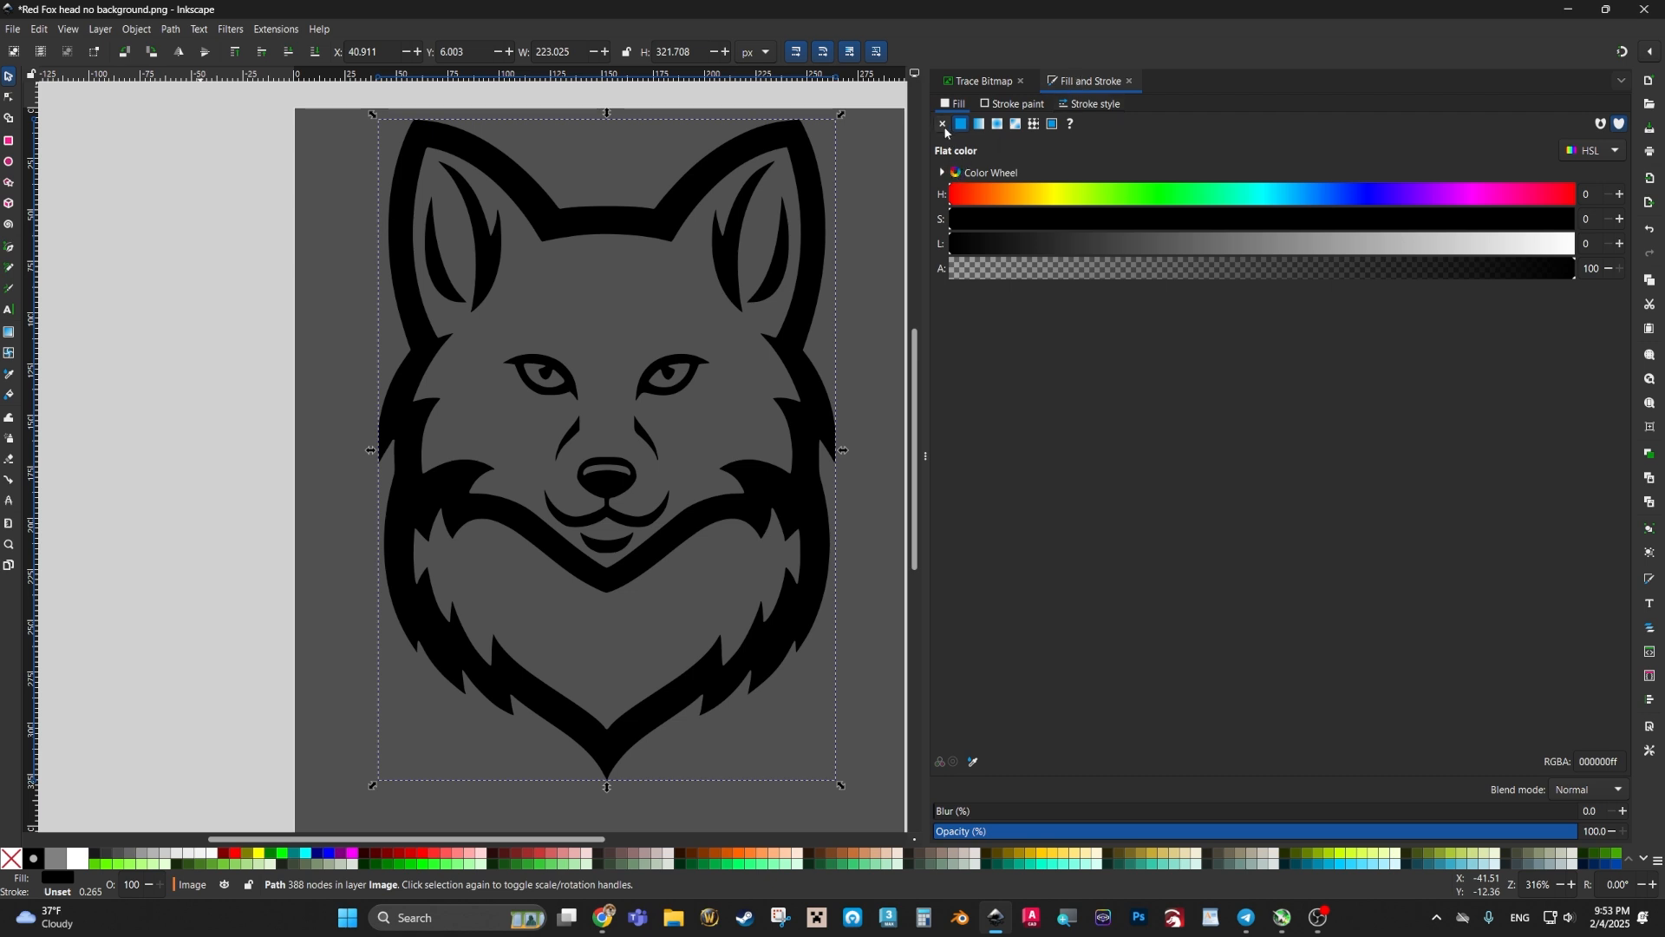
click(943, 125)
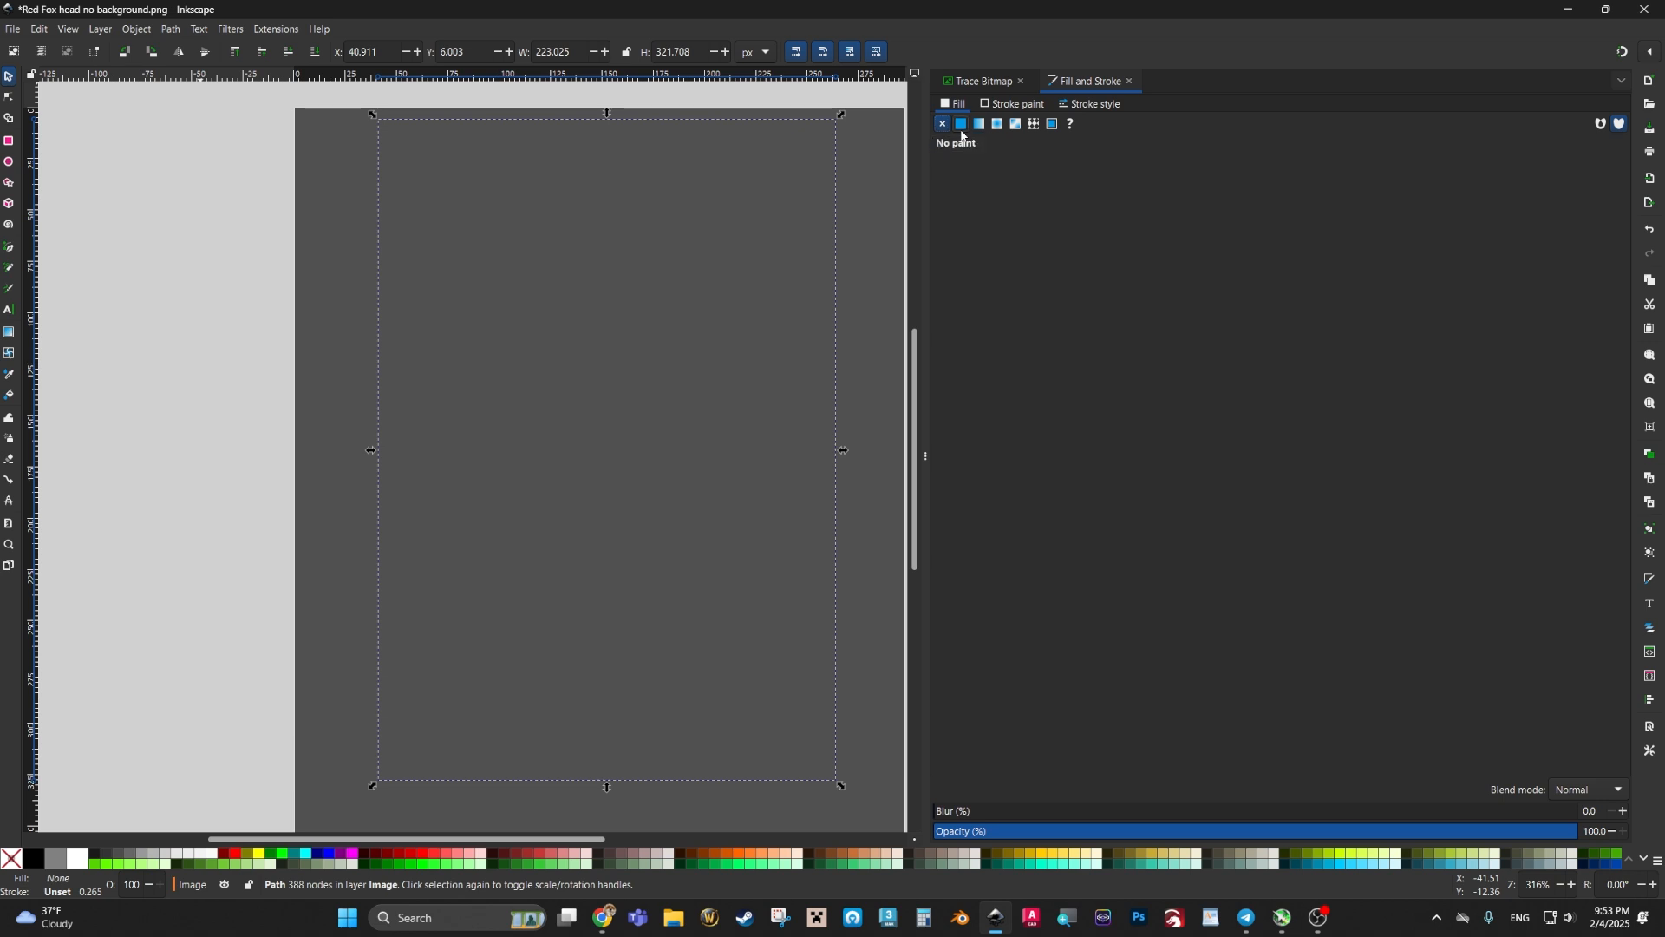
click(962, 126)
click(942, 127)
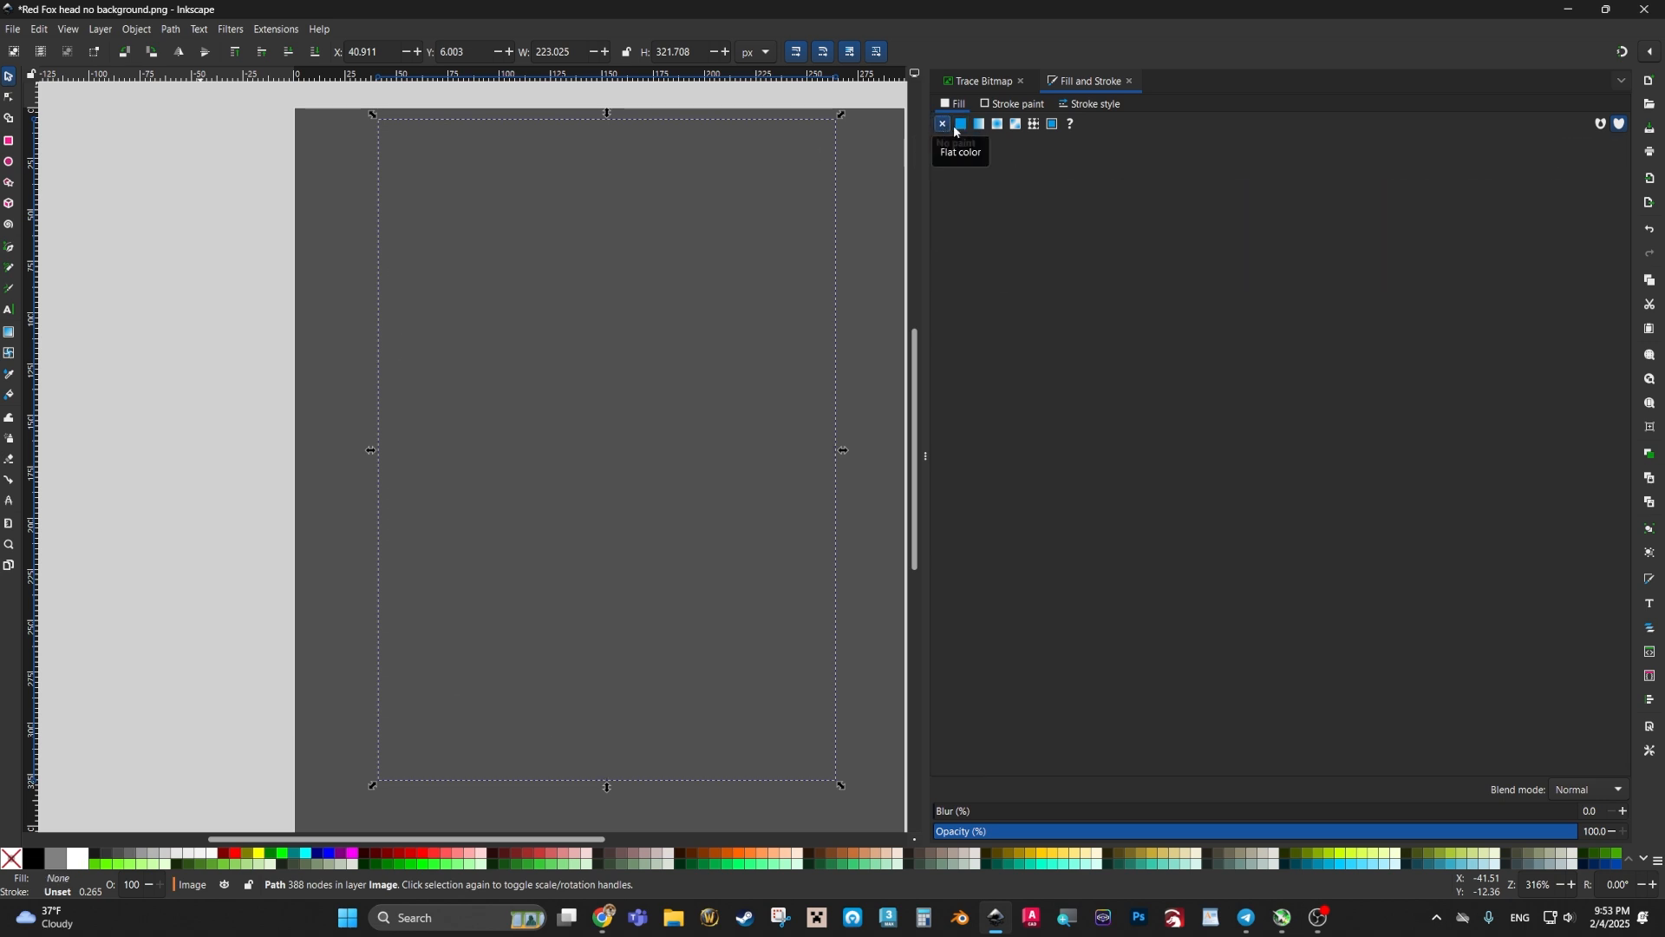
click(961, 124)
click(942, 126)
click(962, 125)
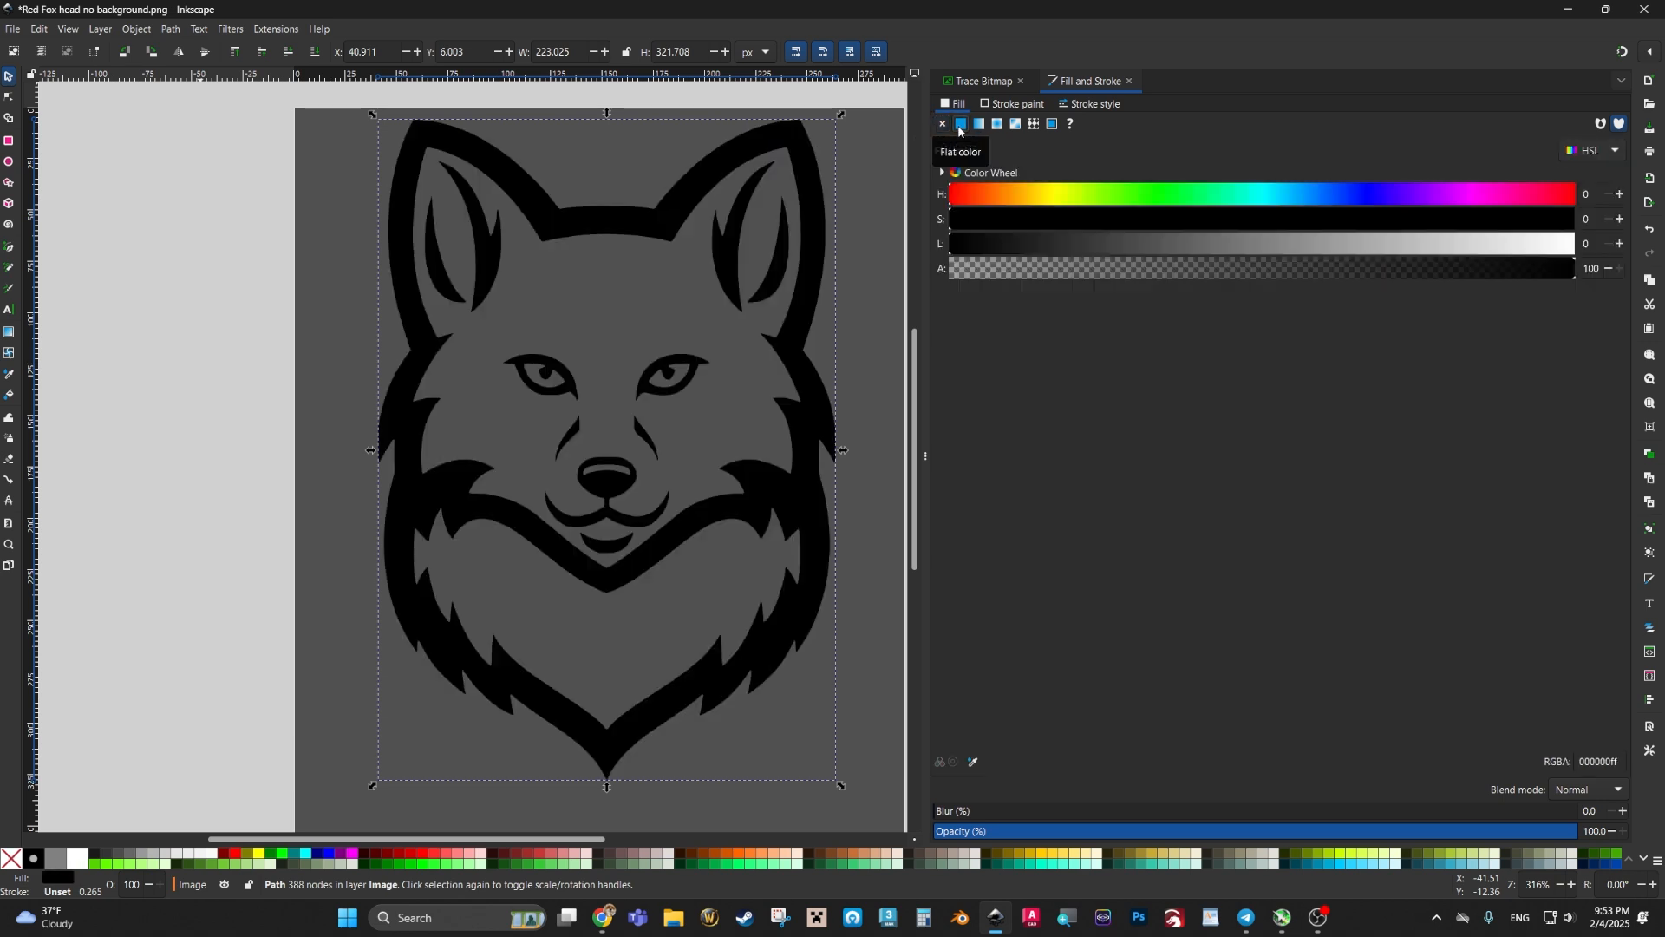
click(943, 125)
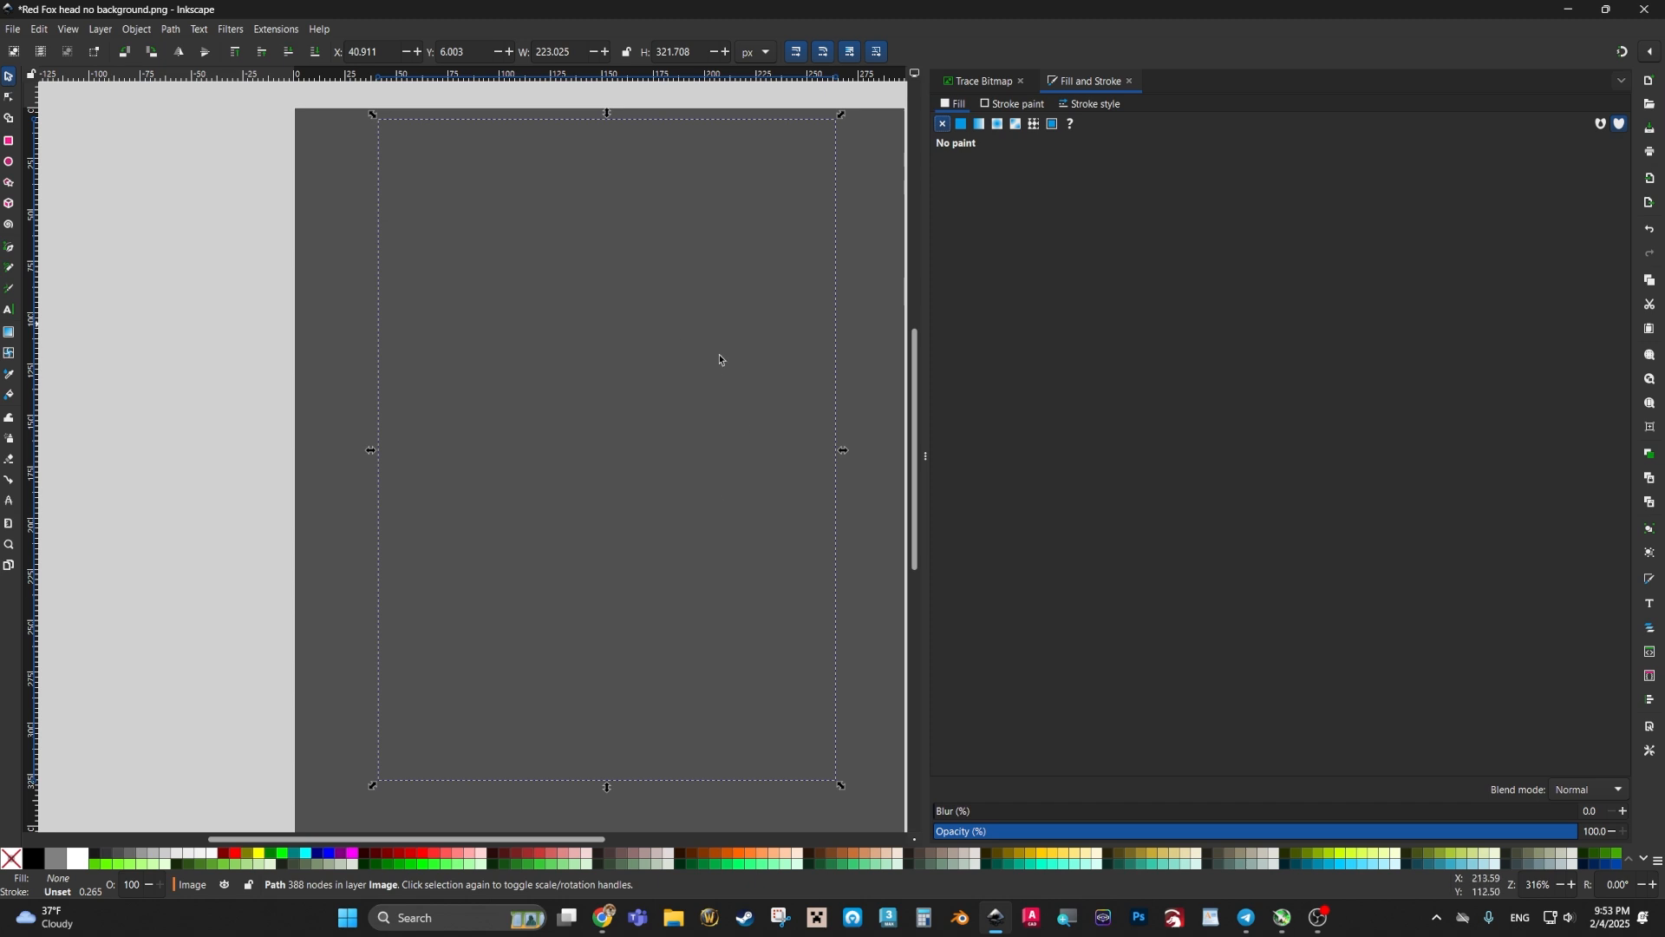
Step: Give the fox path a flat black stroke of Hairline width and restore its flat black fill
click(998, 105)
click(961, 125)
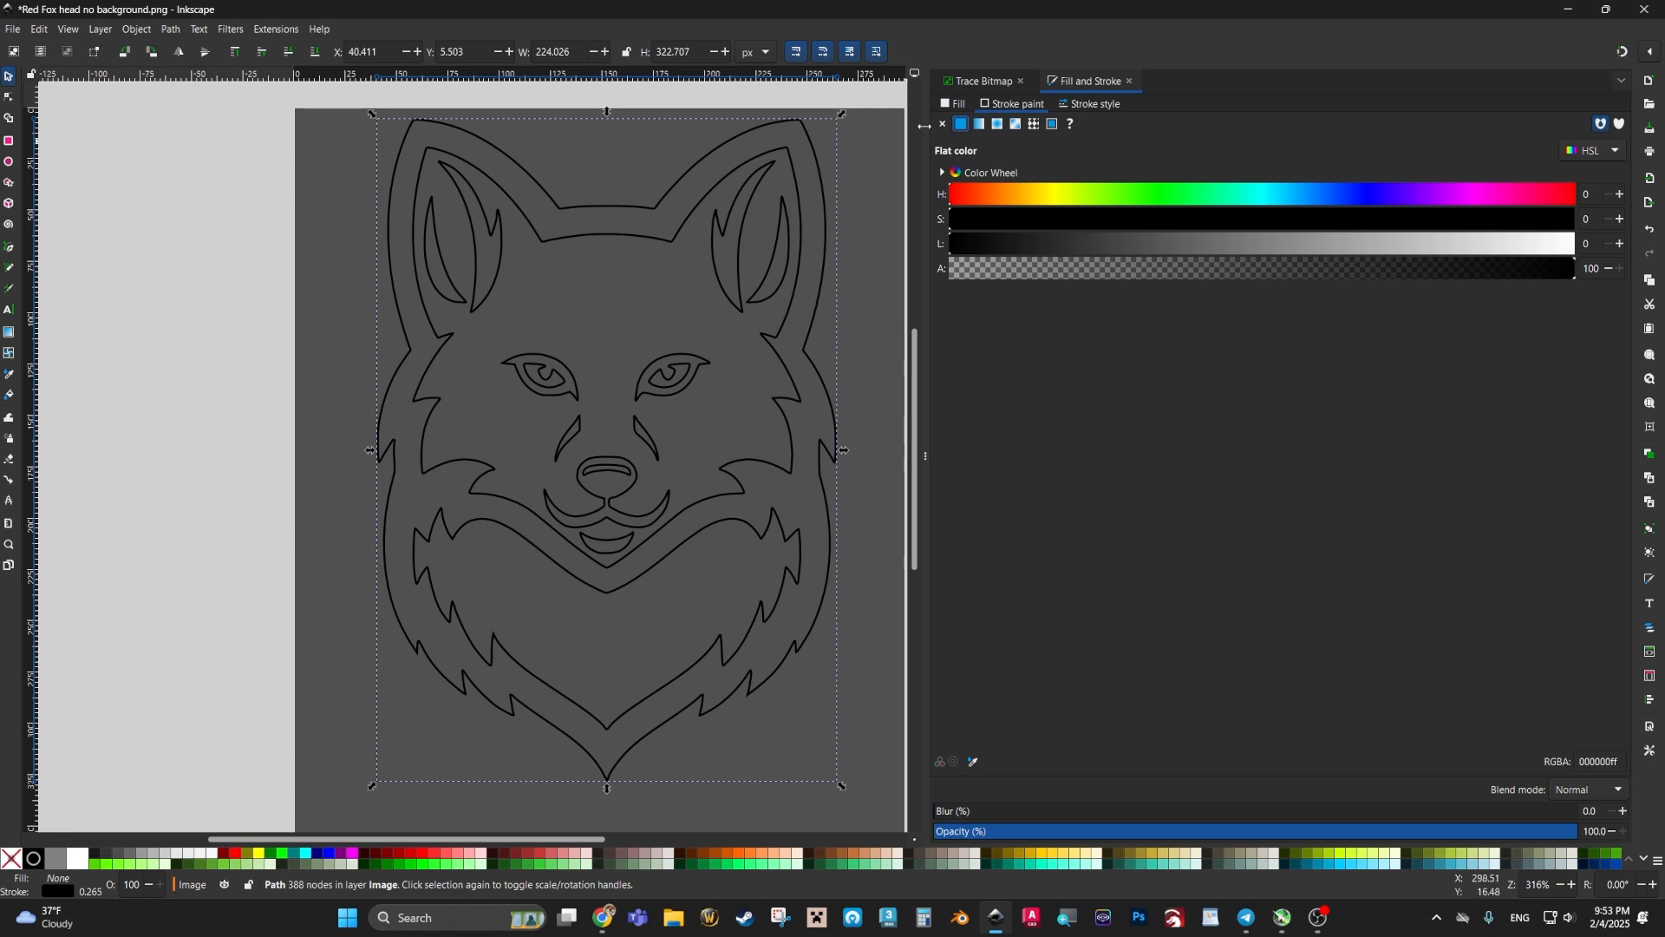
click(1111, 109)
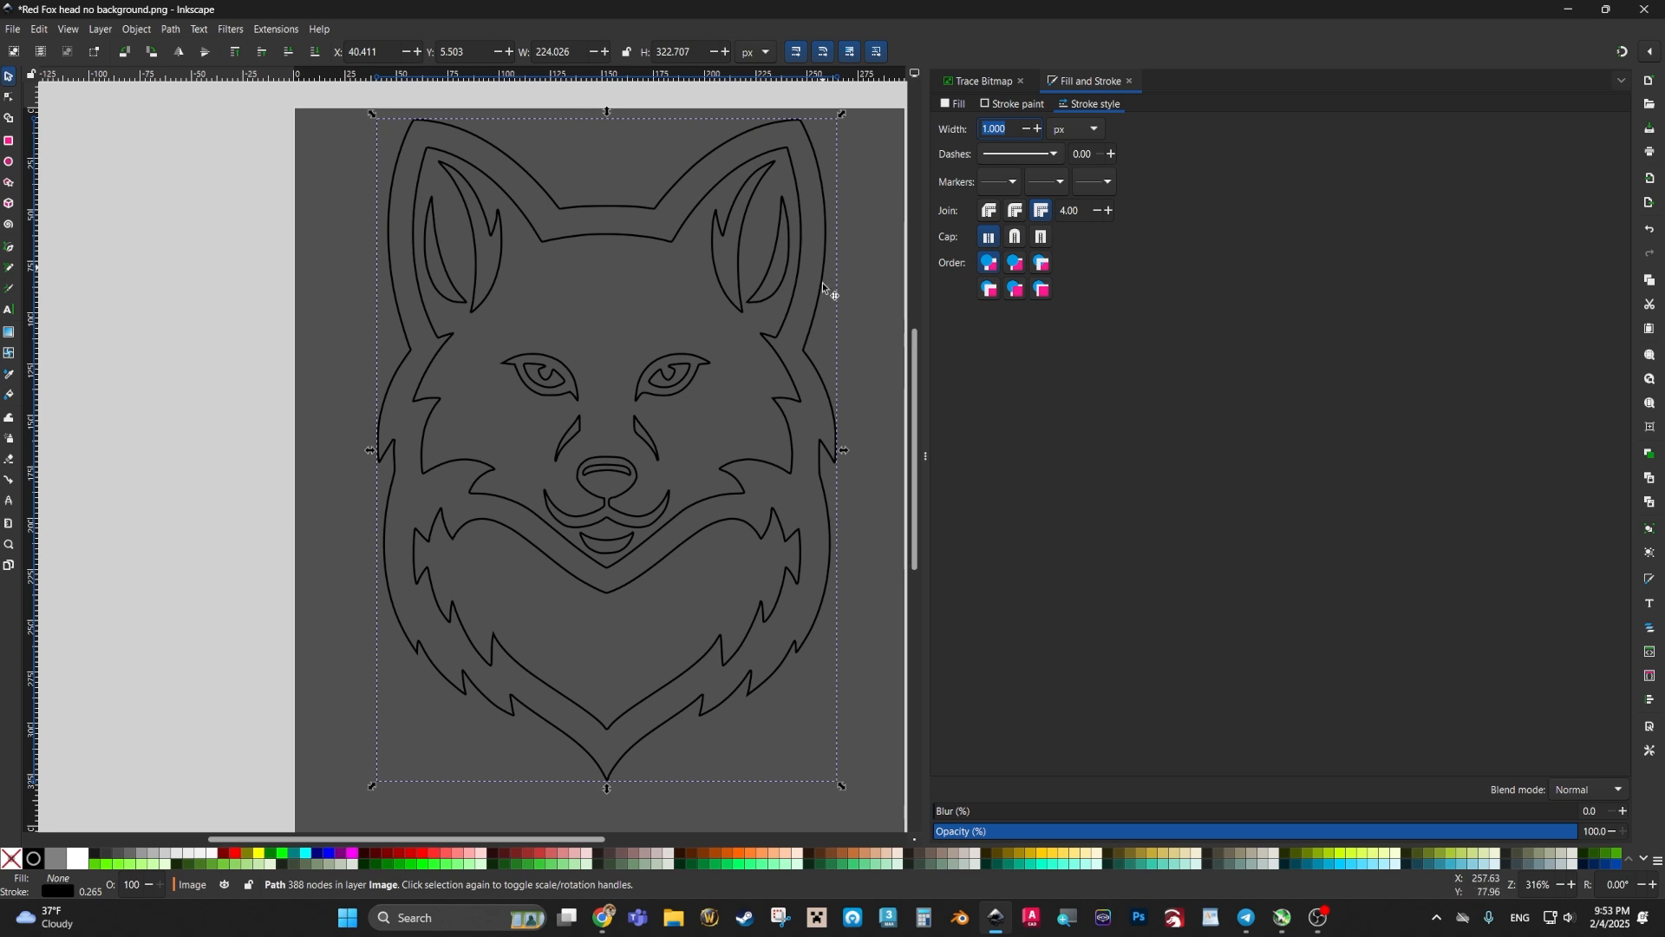
click(1096, 131)
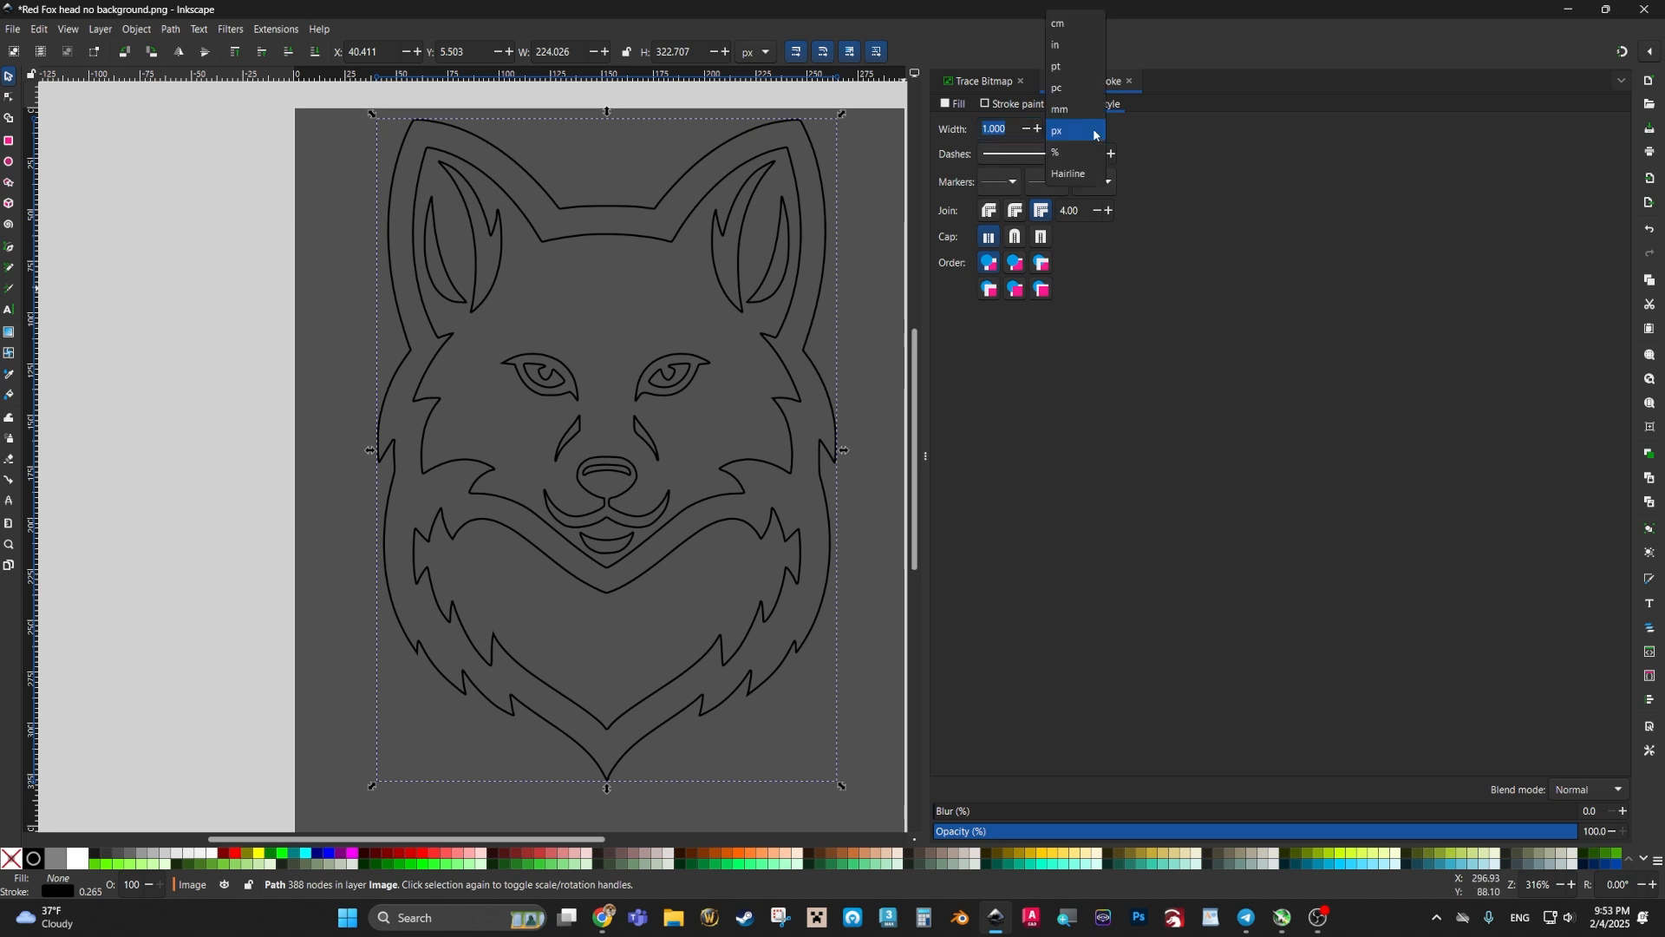
click(1064, 172)
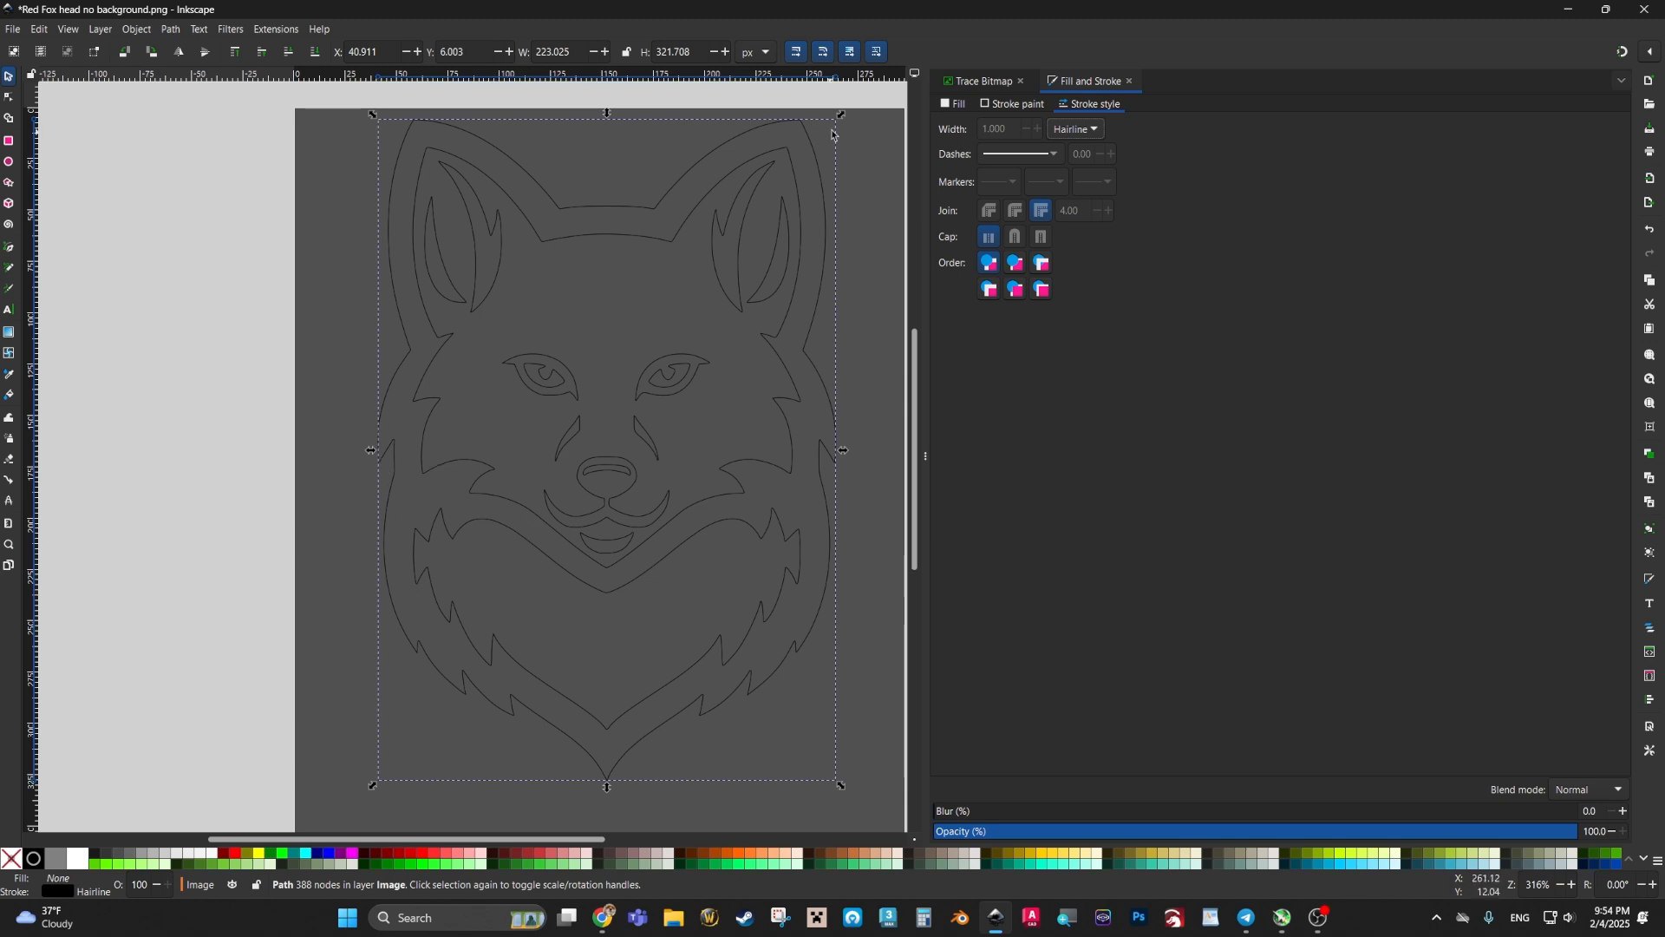
click(949, 106)
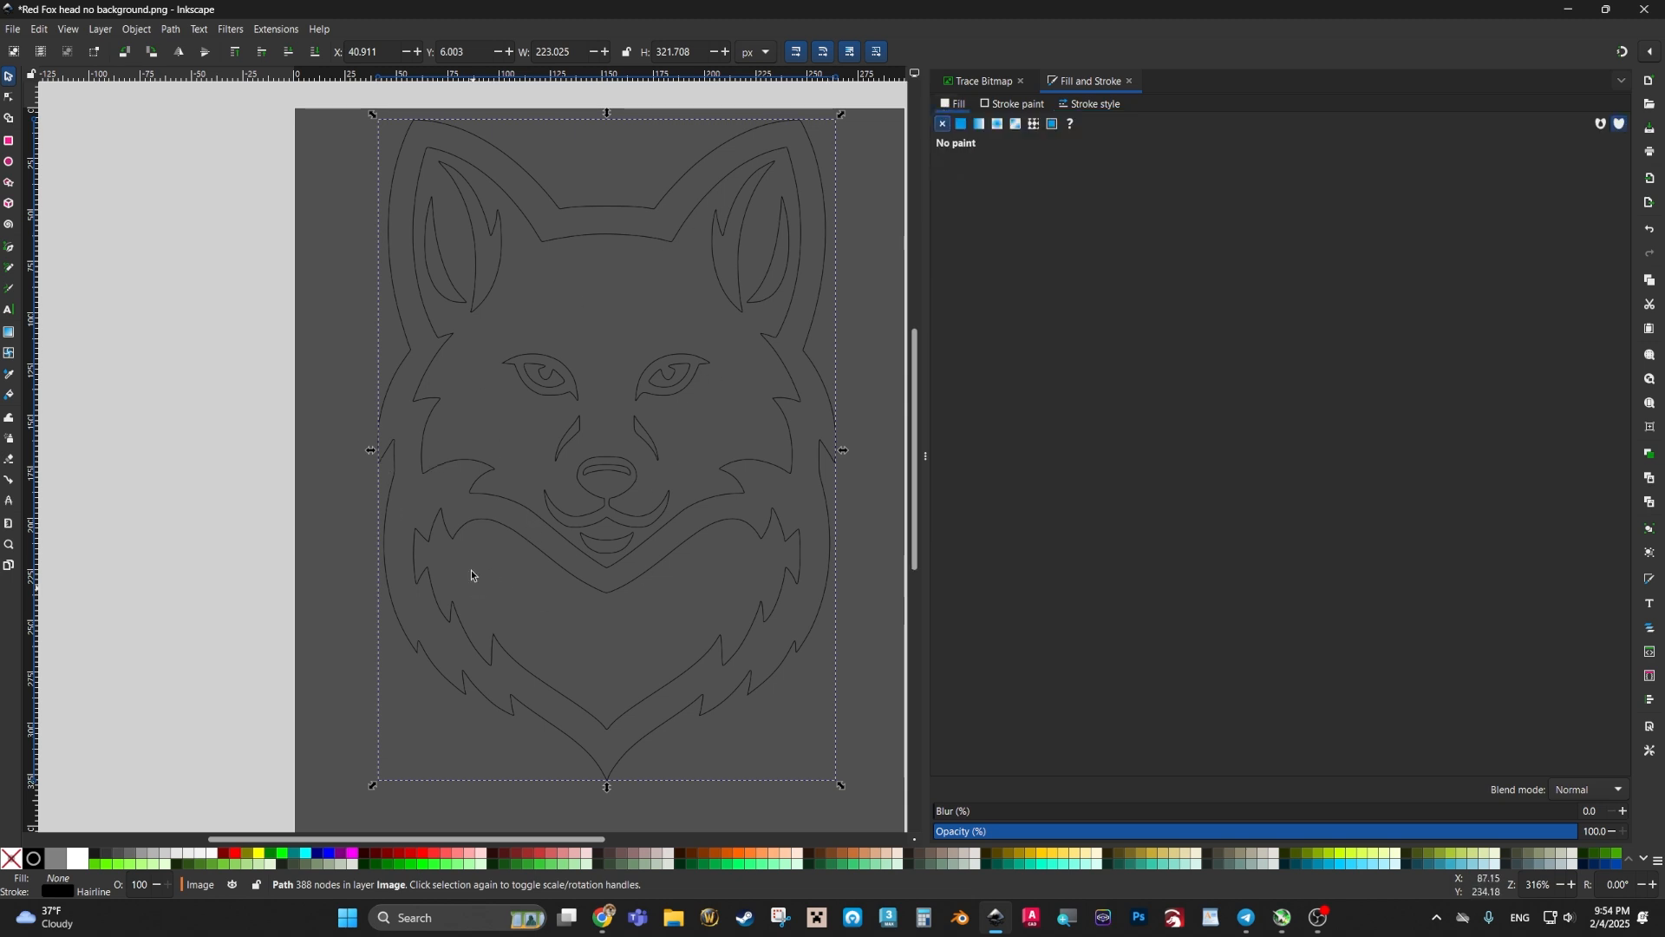
click(960, 124)
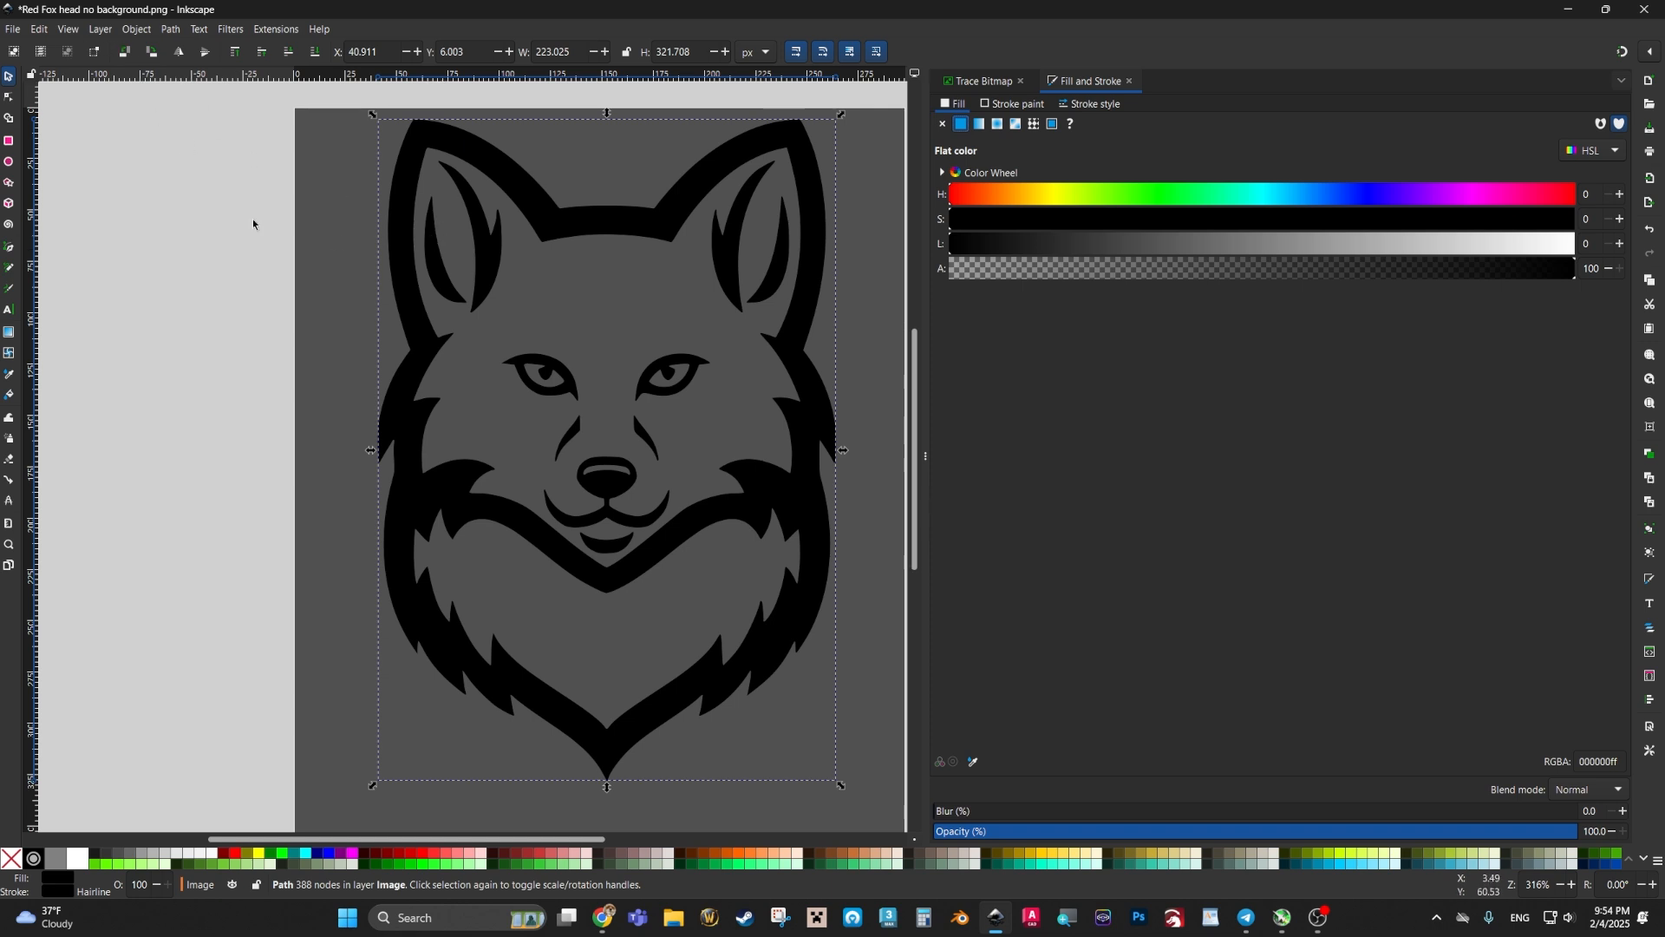
Step: Save the drawing to the desktop's Fox folder as Red Fox head no background.dxf in Desktop Cutting Plotter (AutoCAD DXF R14) format
click(17, 31)
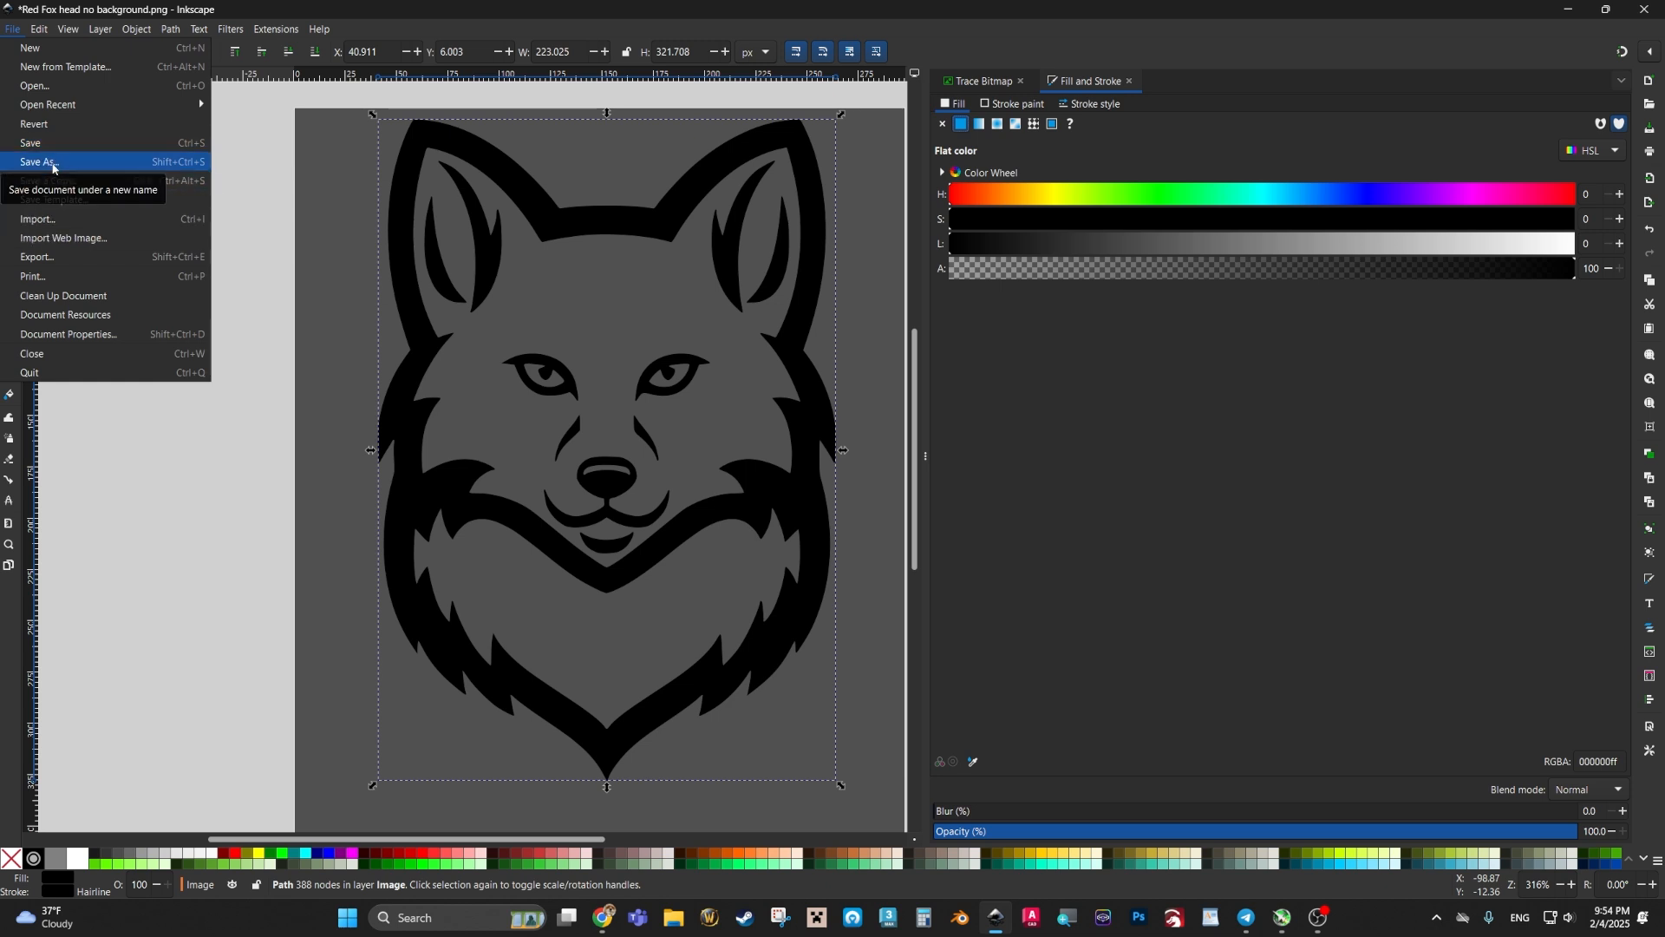
click(53, 165)
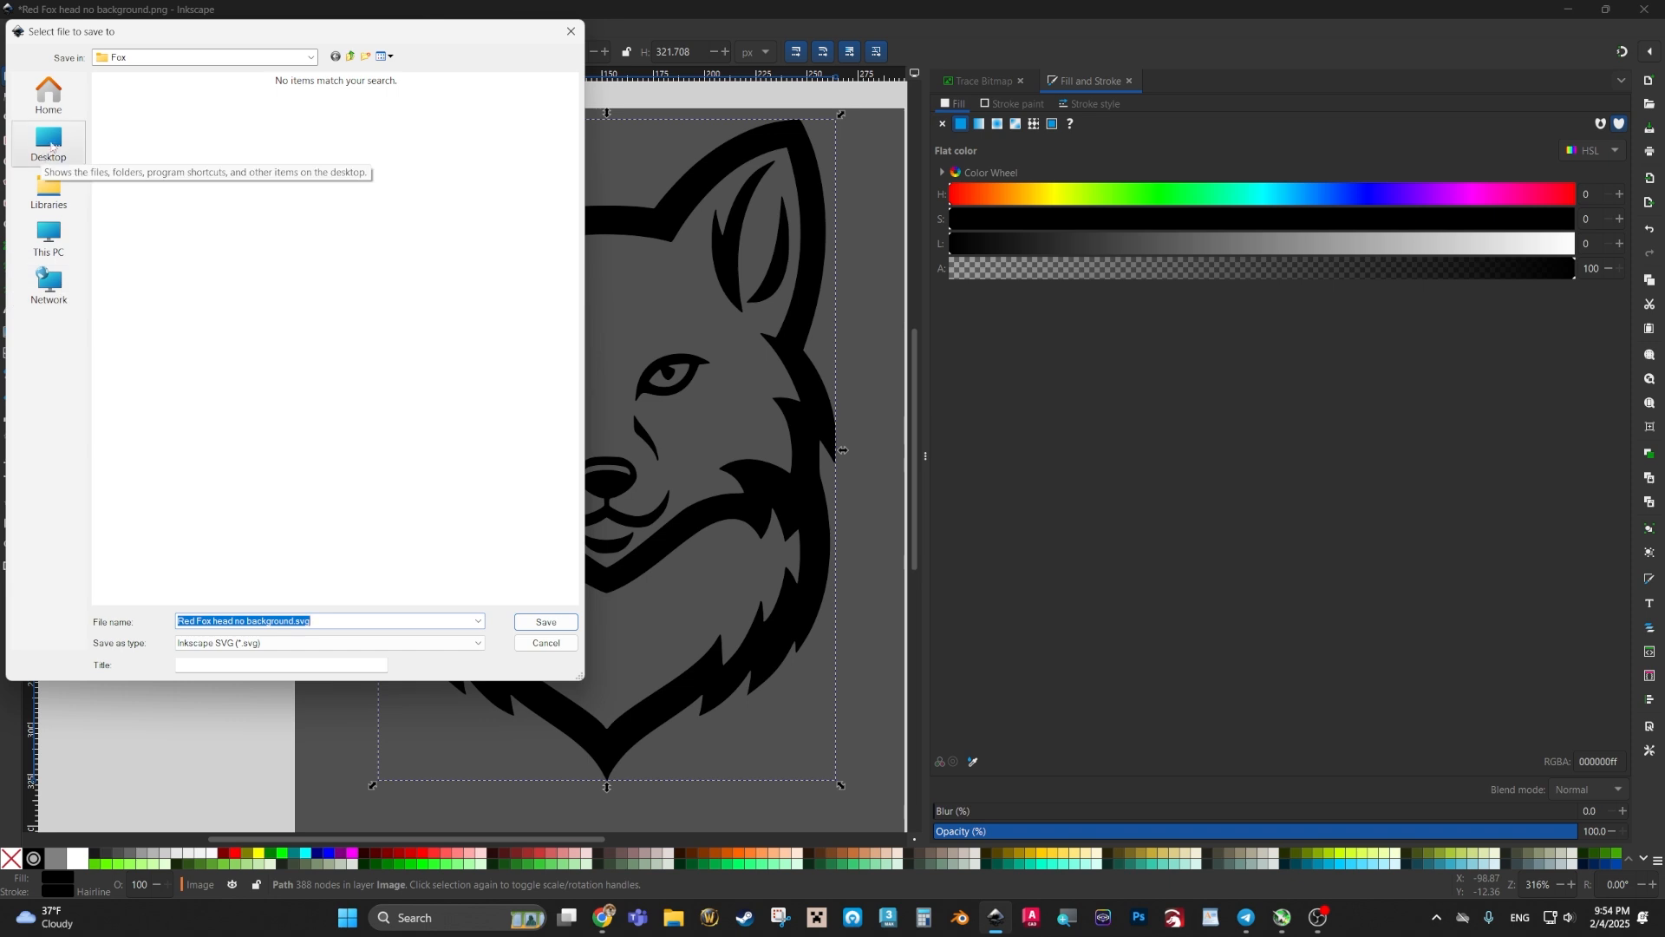
click(49, 141)
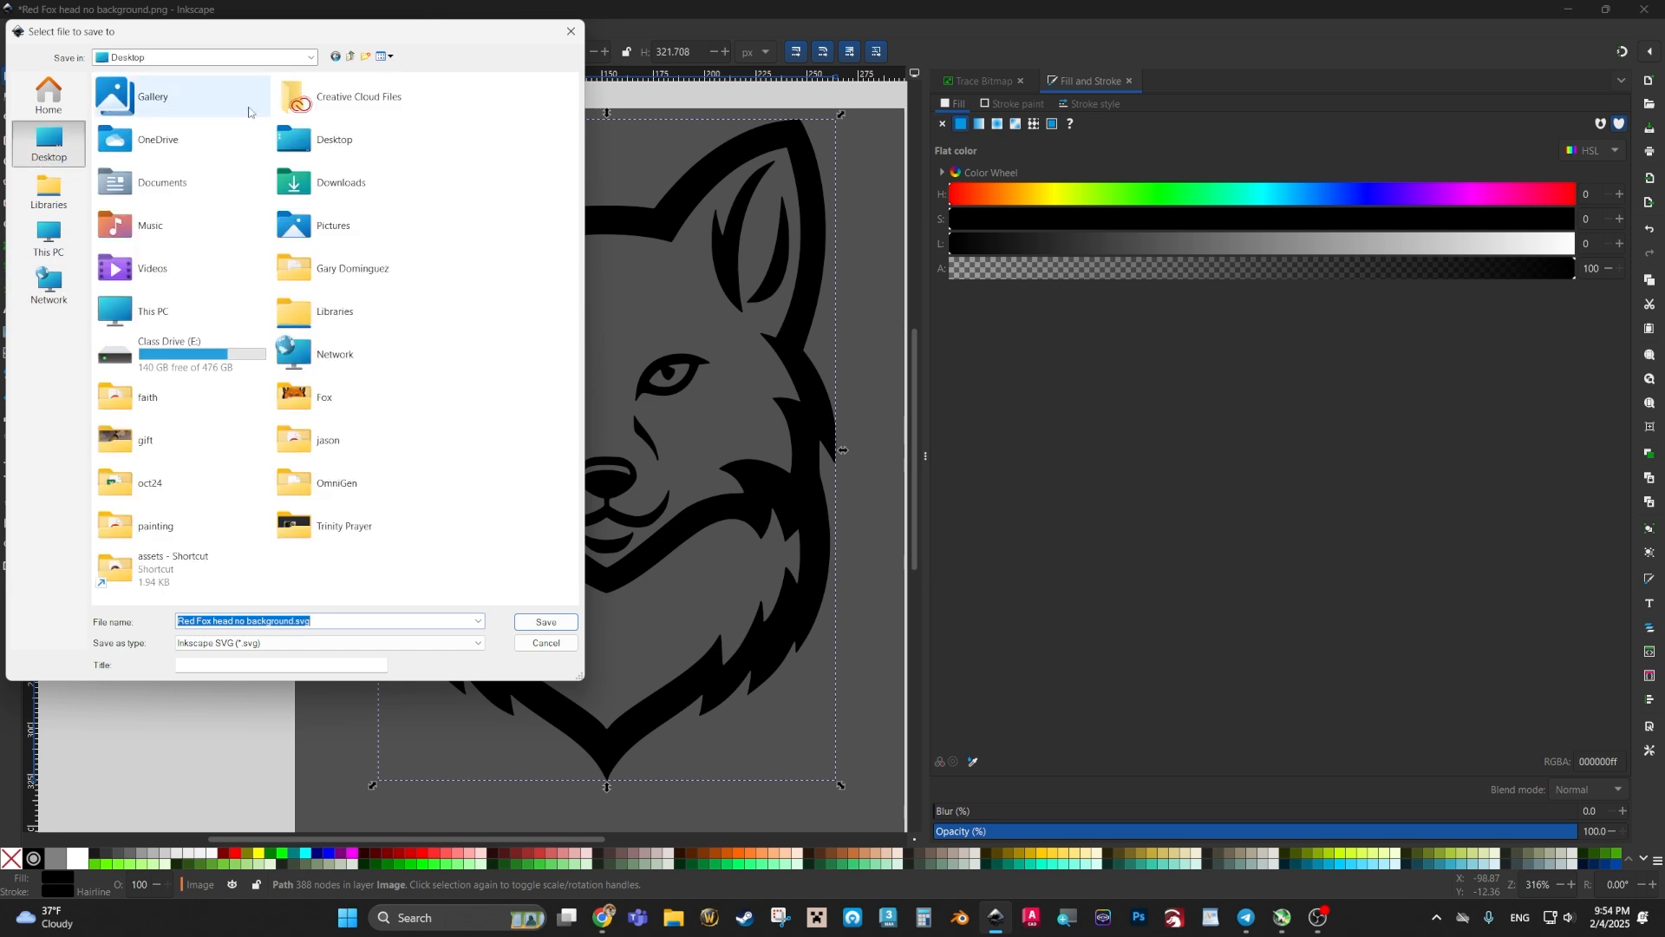
double_click(323, 397)
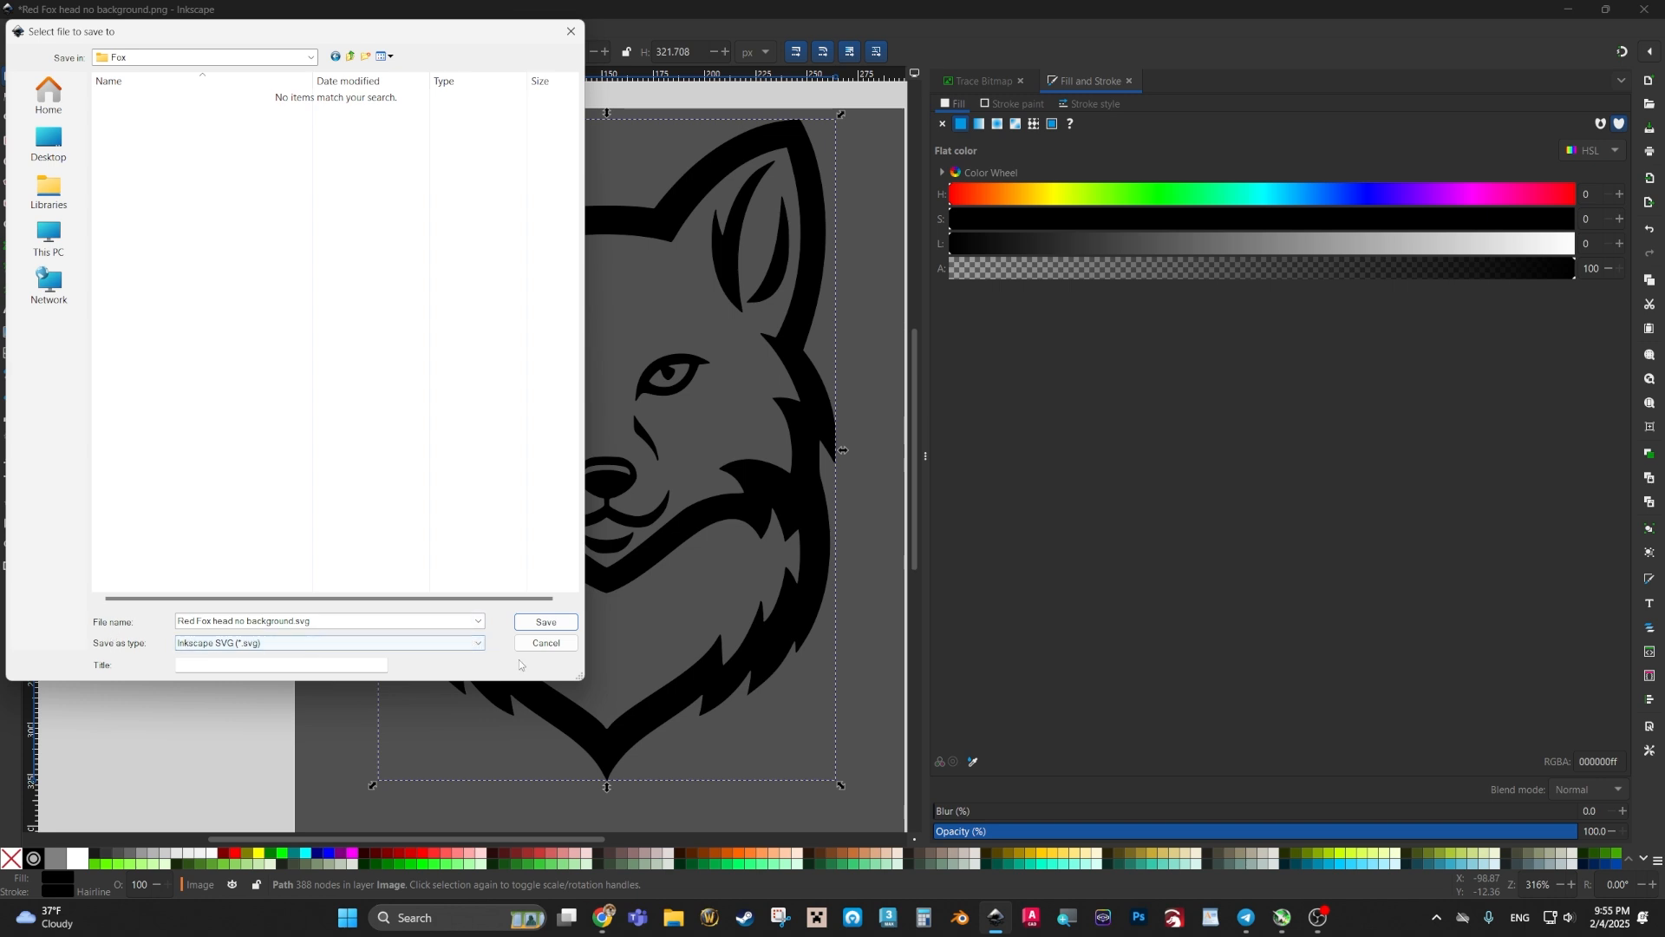
click(460, 646)
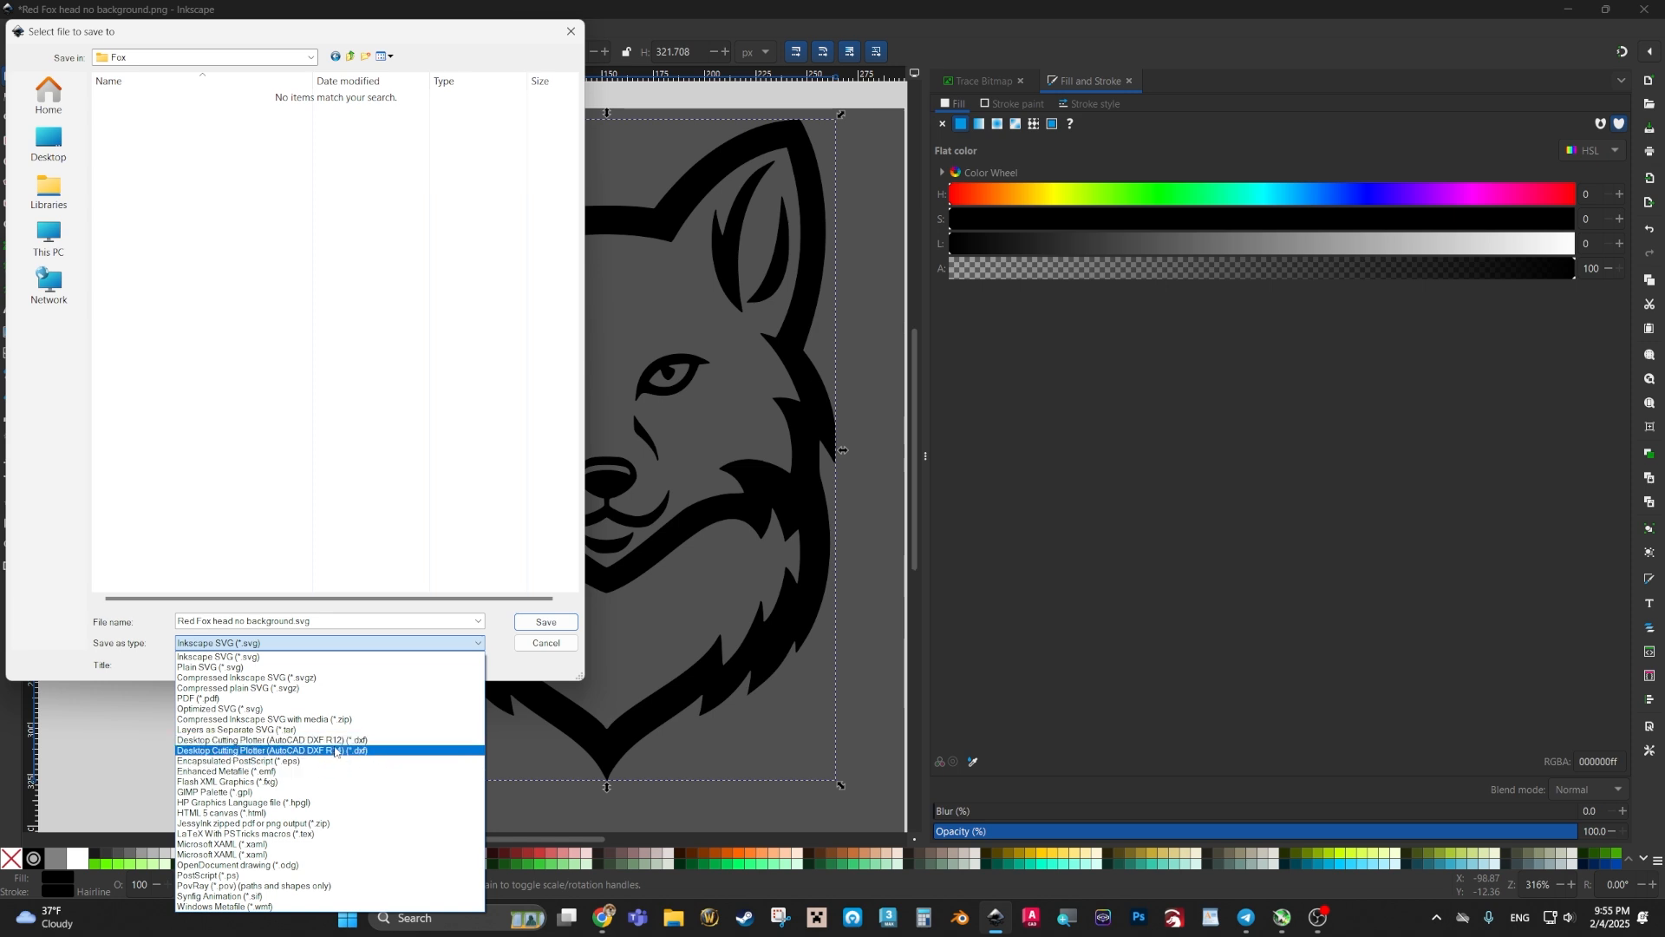
click(316, 752)
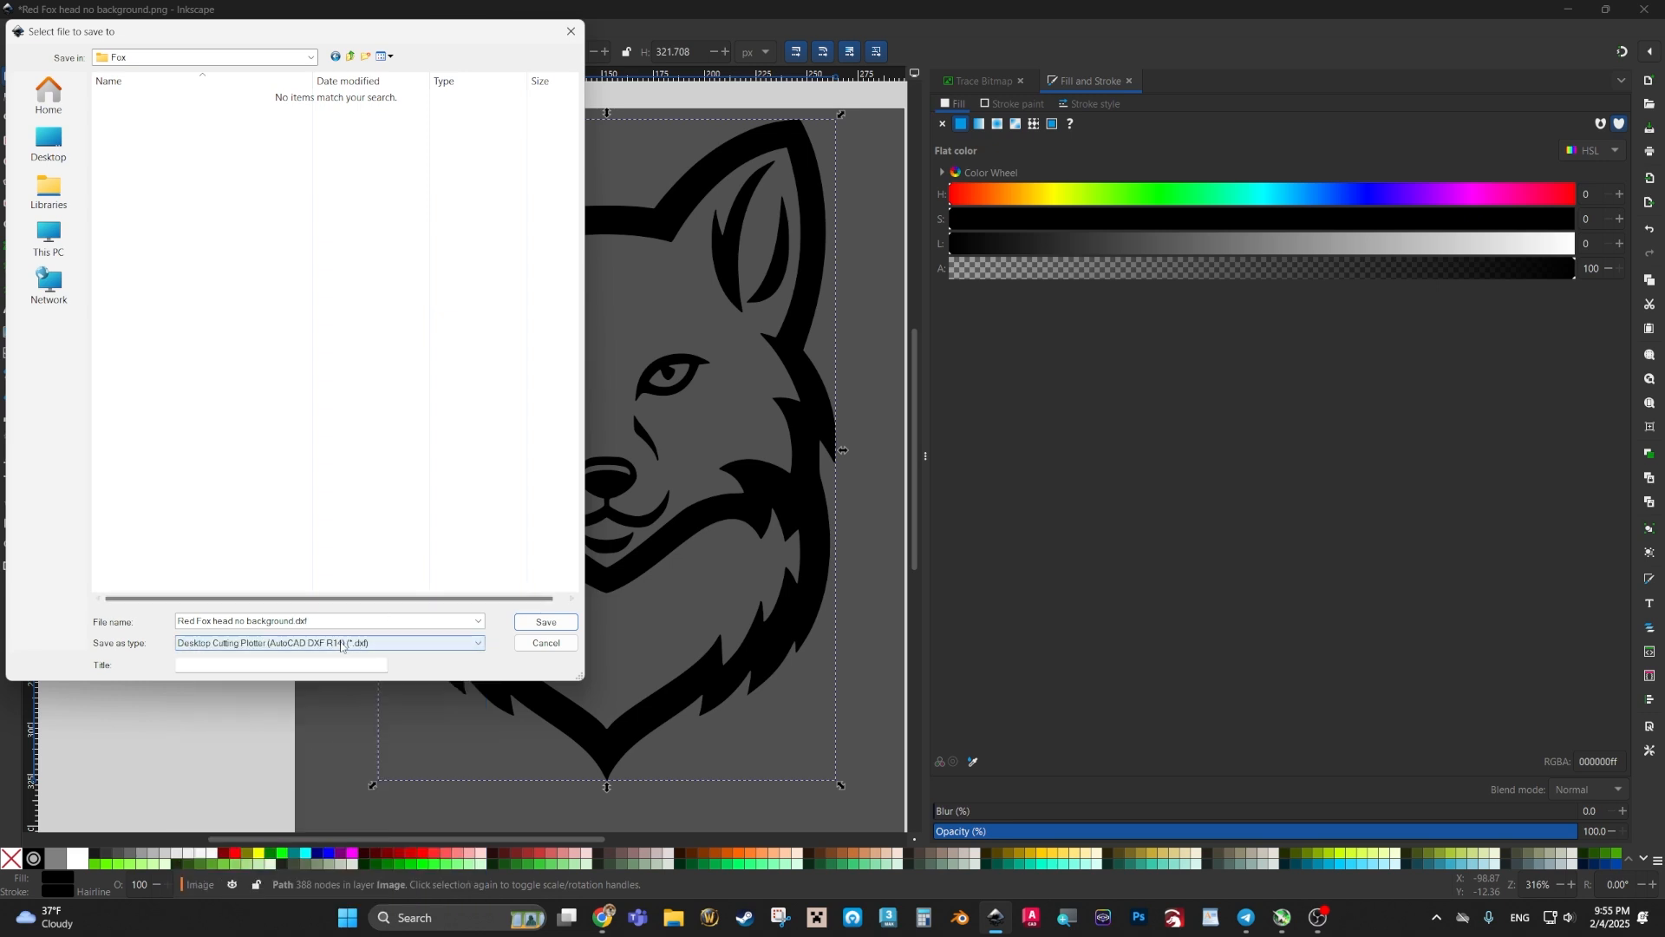
click(301, 622)
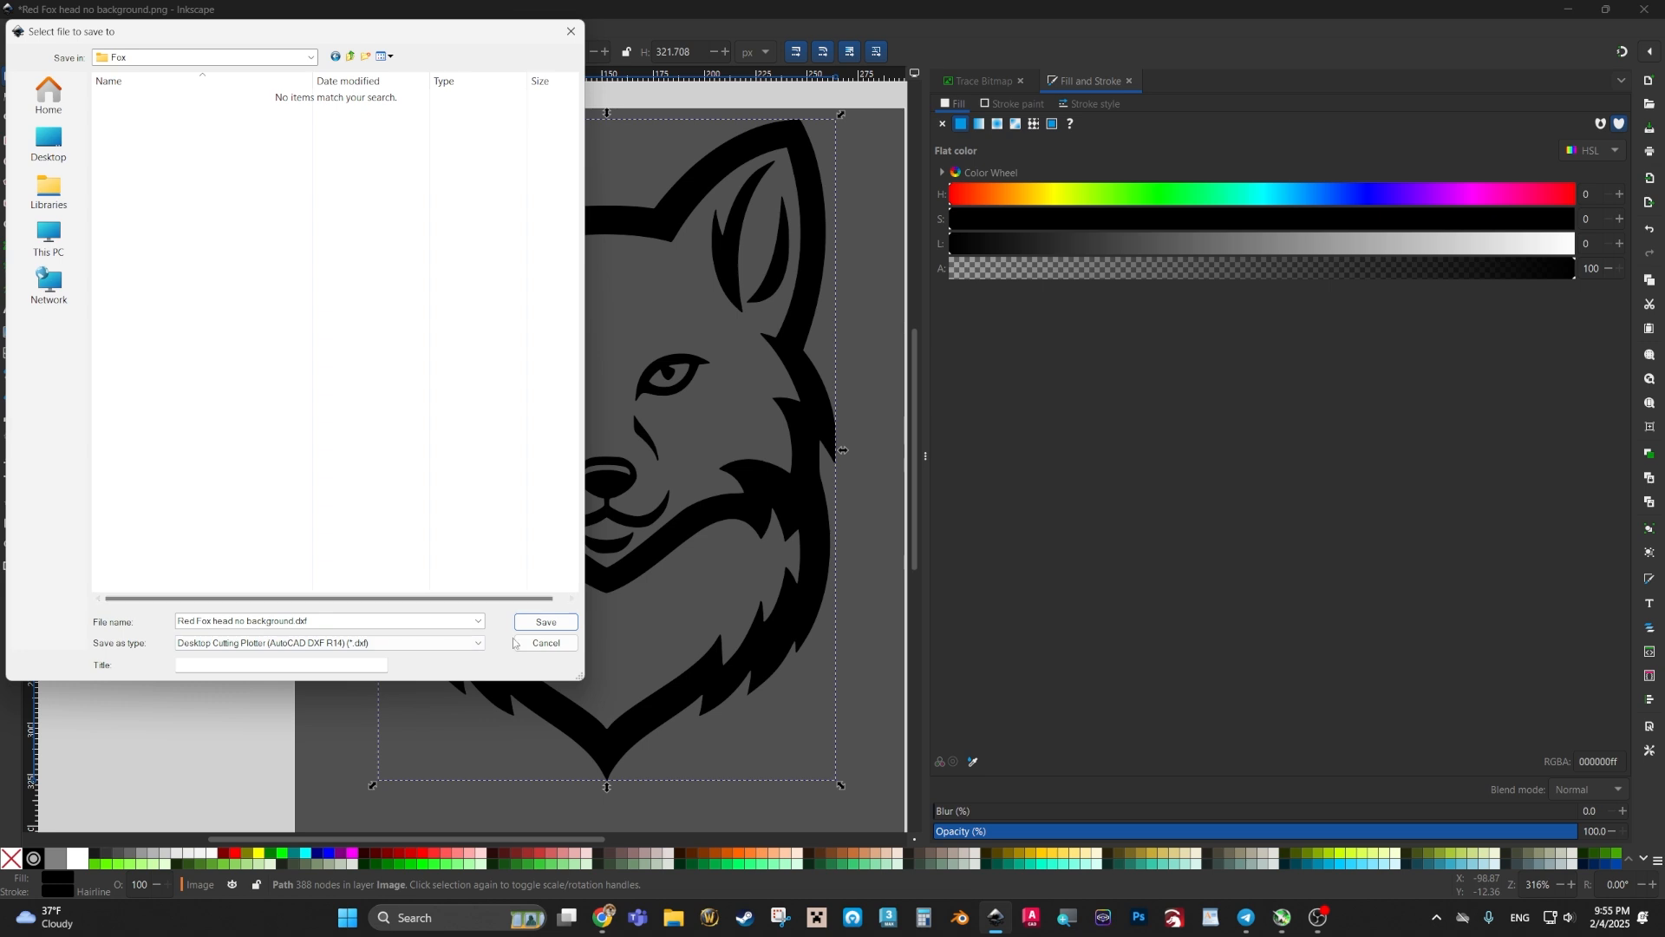
click(535, 625)
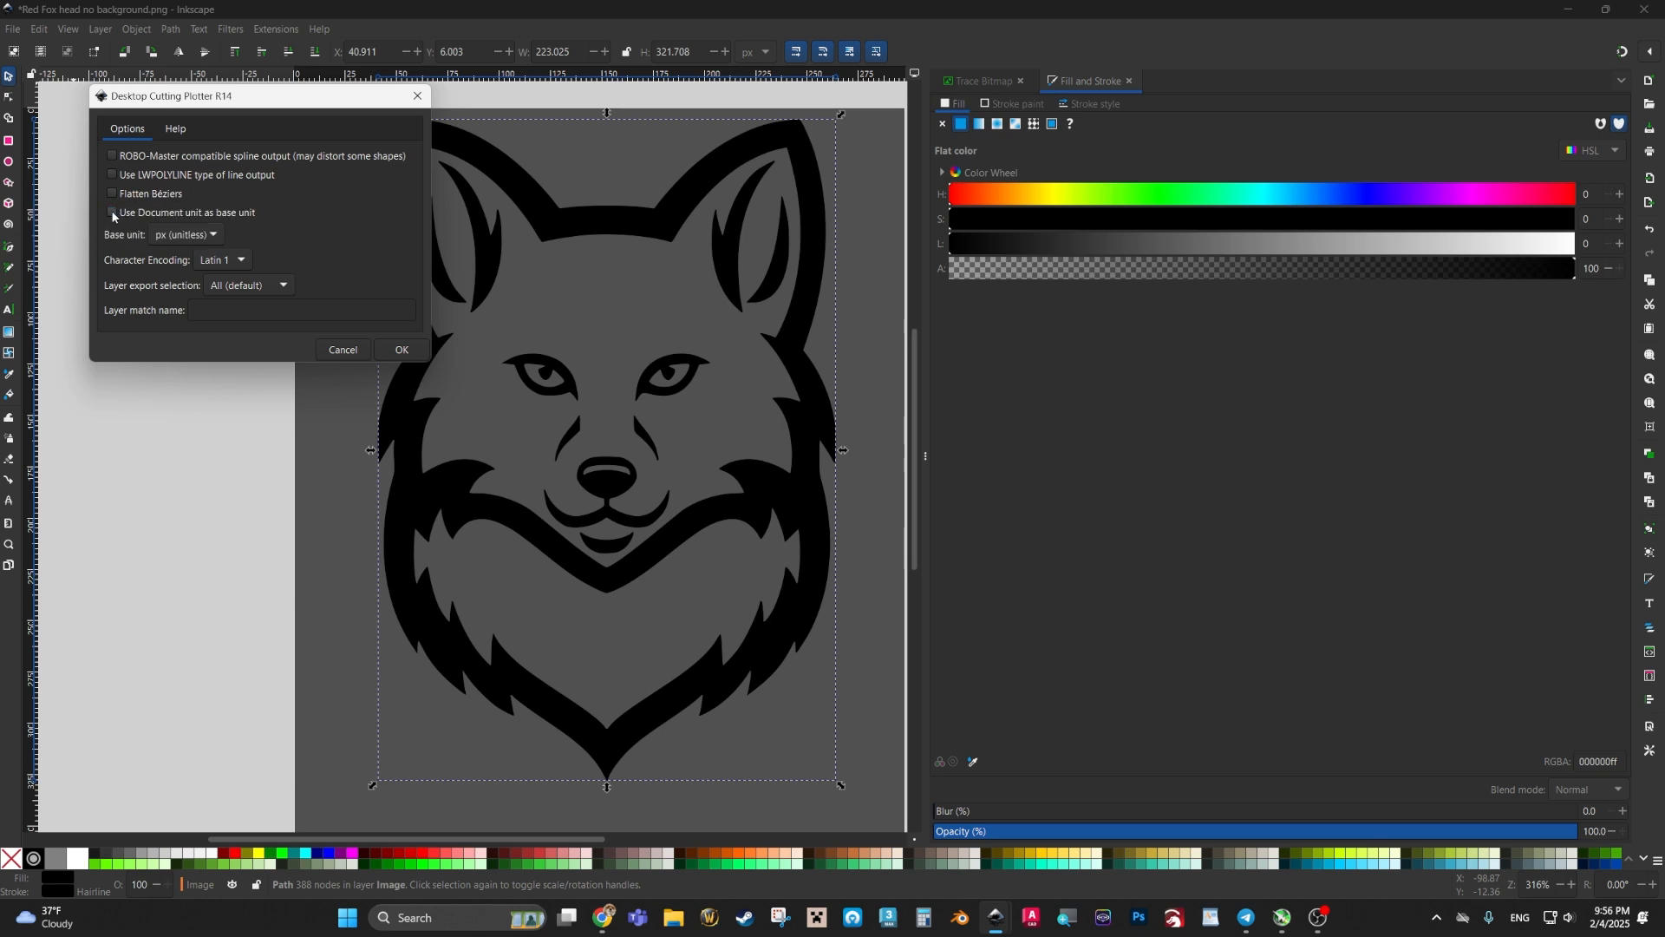
Step: Enable the document unit as base unit, keep the base unit at px (unitless), and accept the DXF R14 options
click(112, 212)
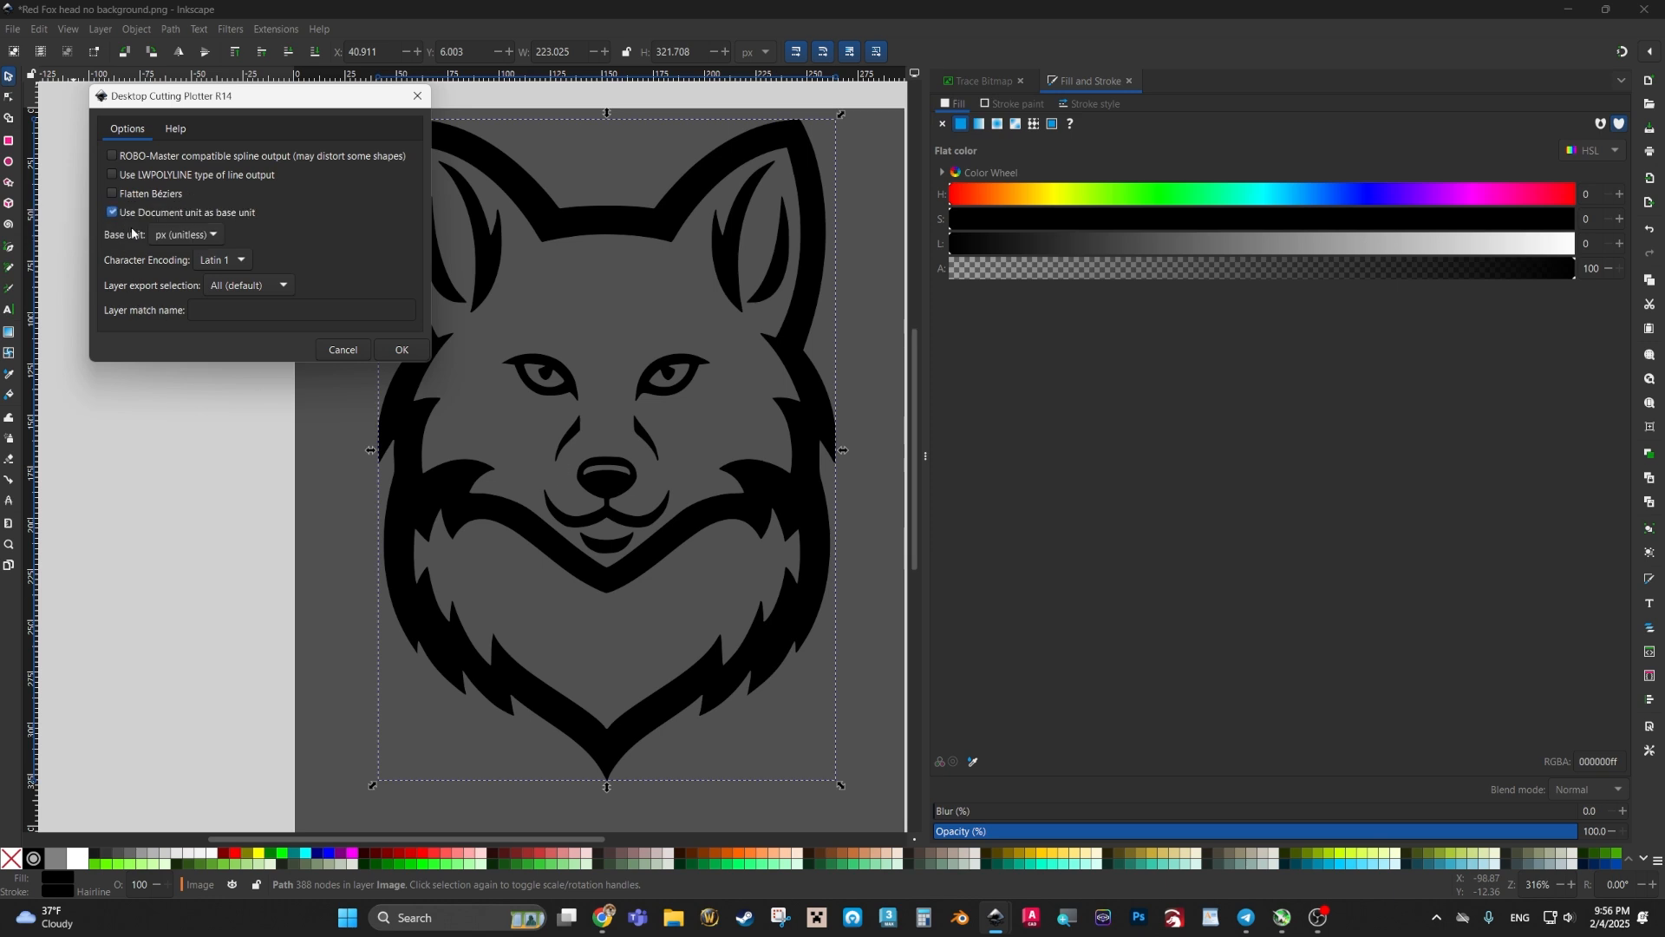
click(214, 235)
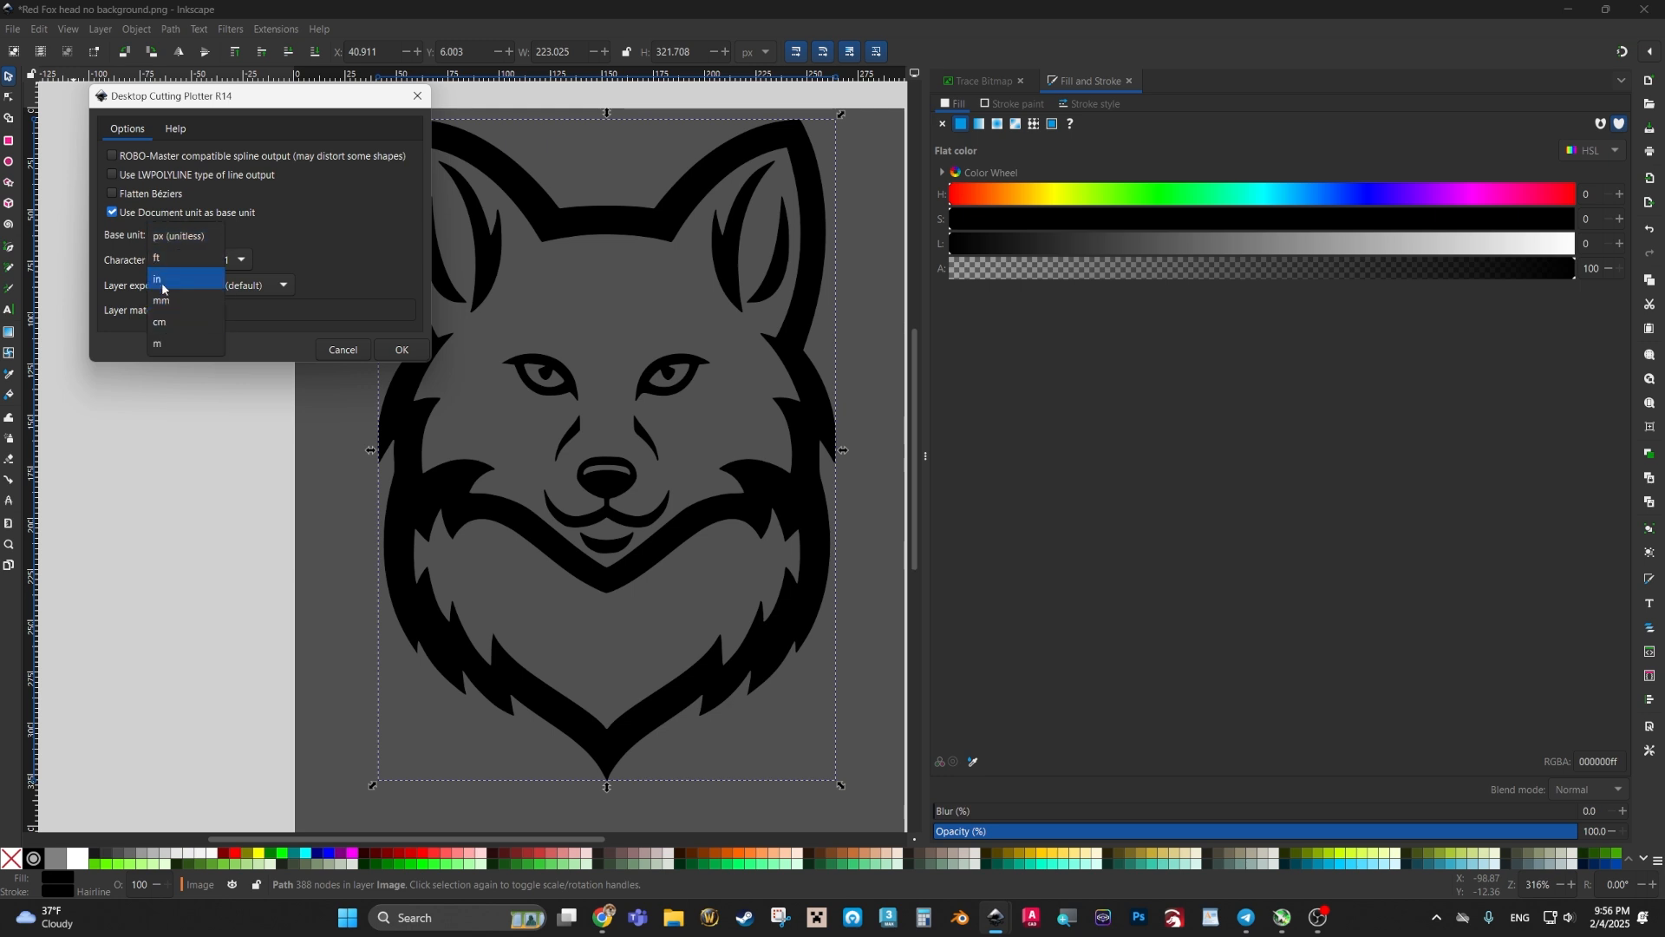
click(176, 236)
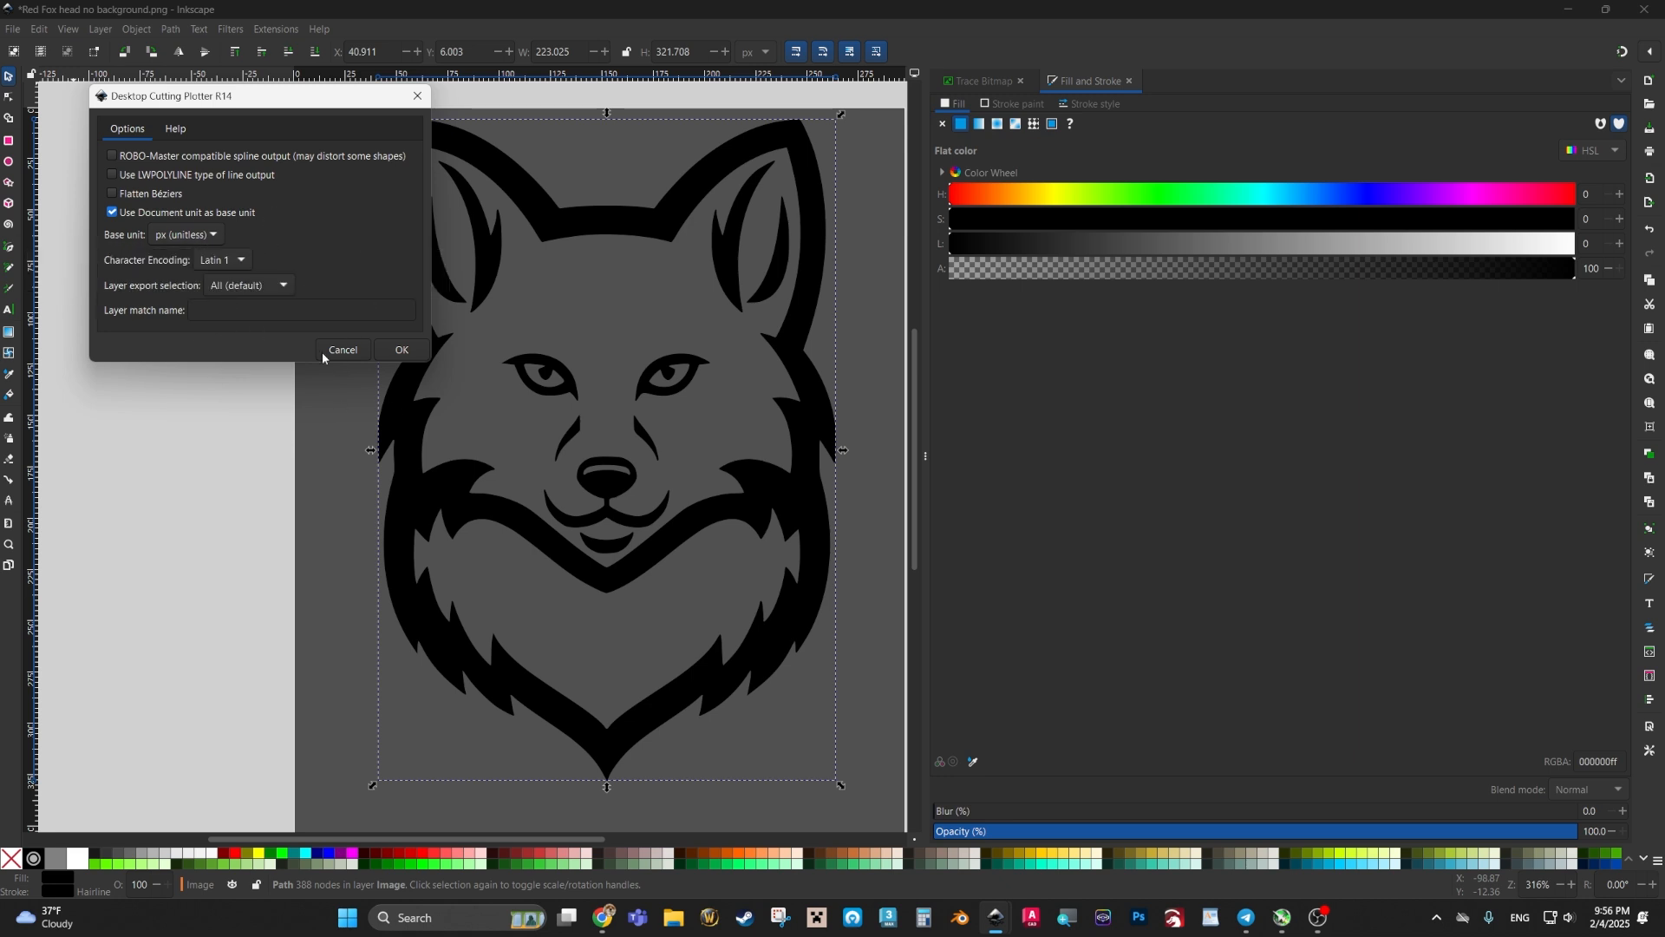
click(402, 350)
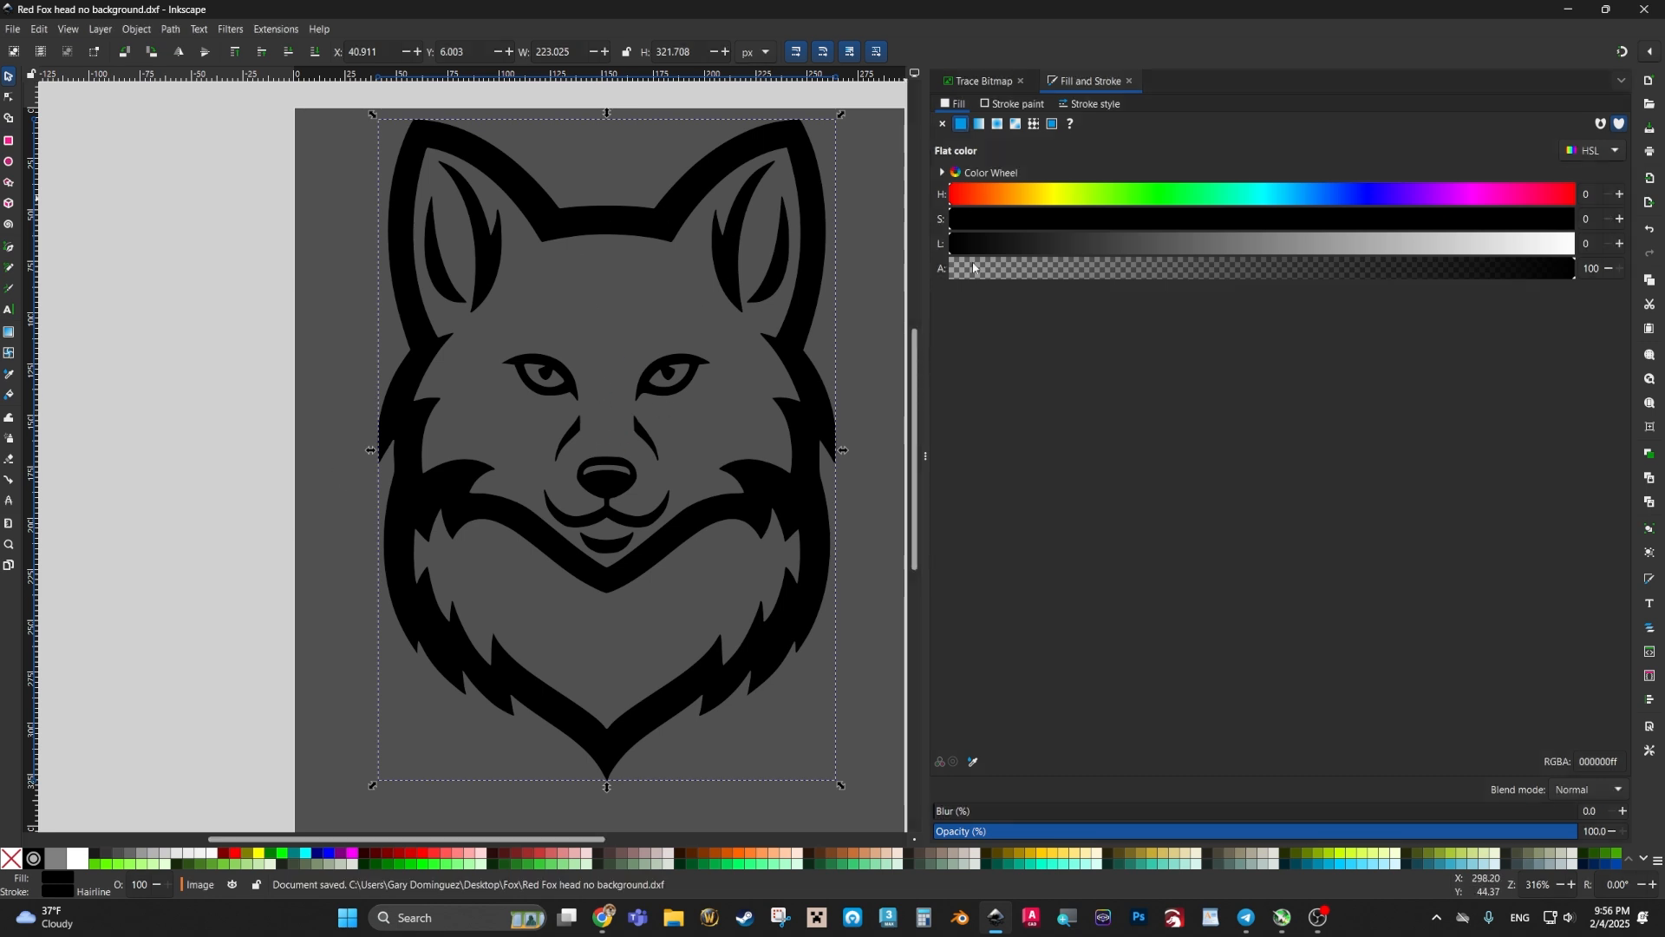
Step: Switch to AutoCAD and browse to the desktop's Fox folder for opening a file
mouse_move(1623, 4)
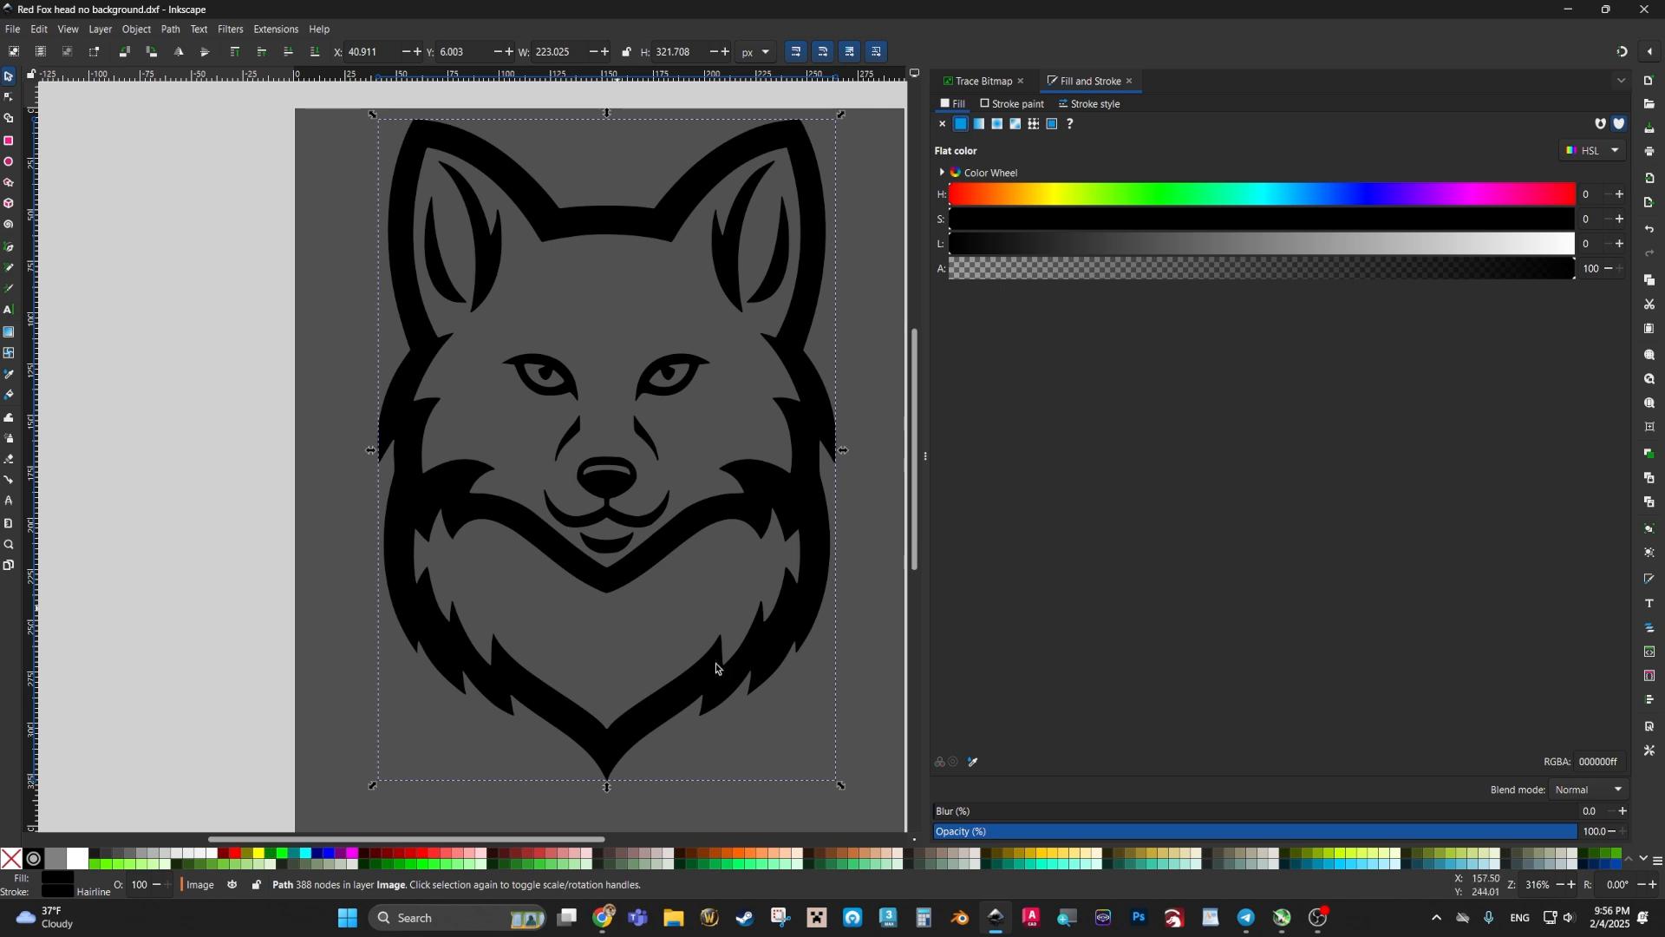
click(1032, 920)
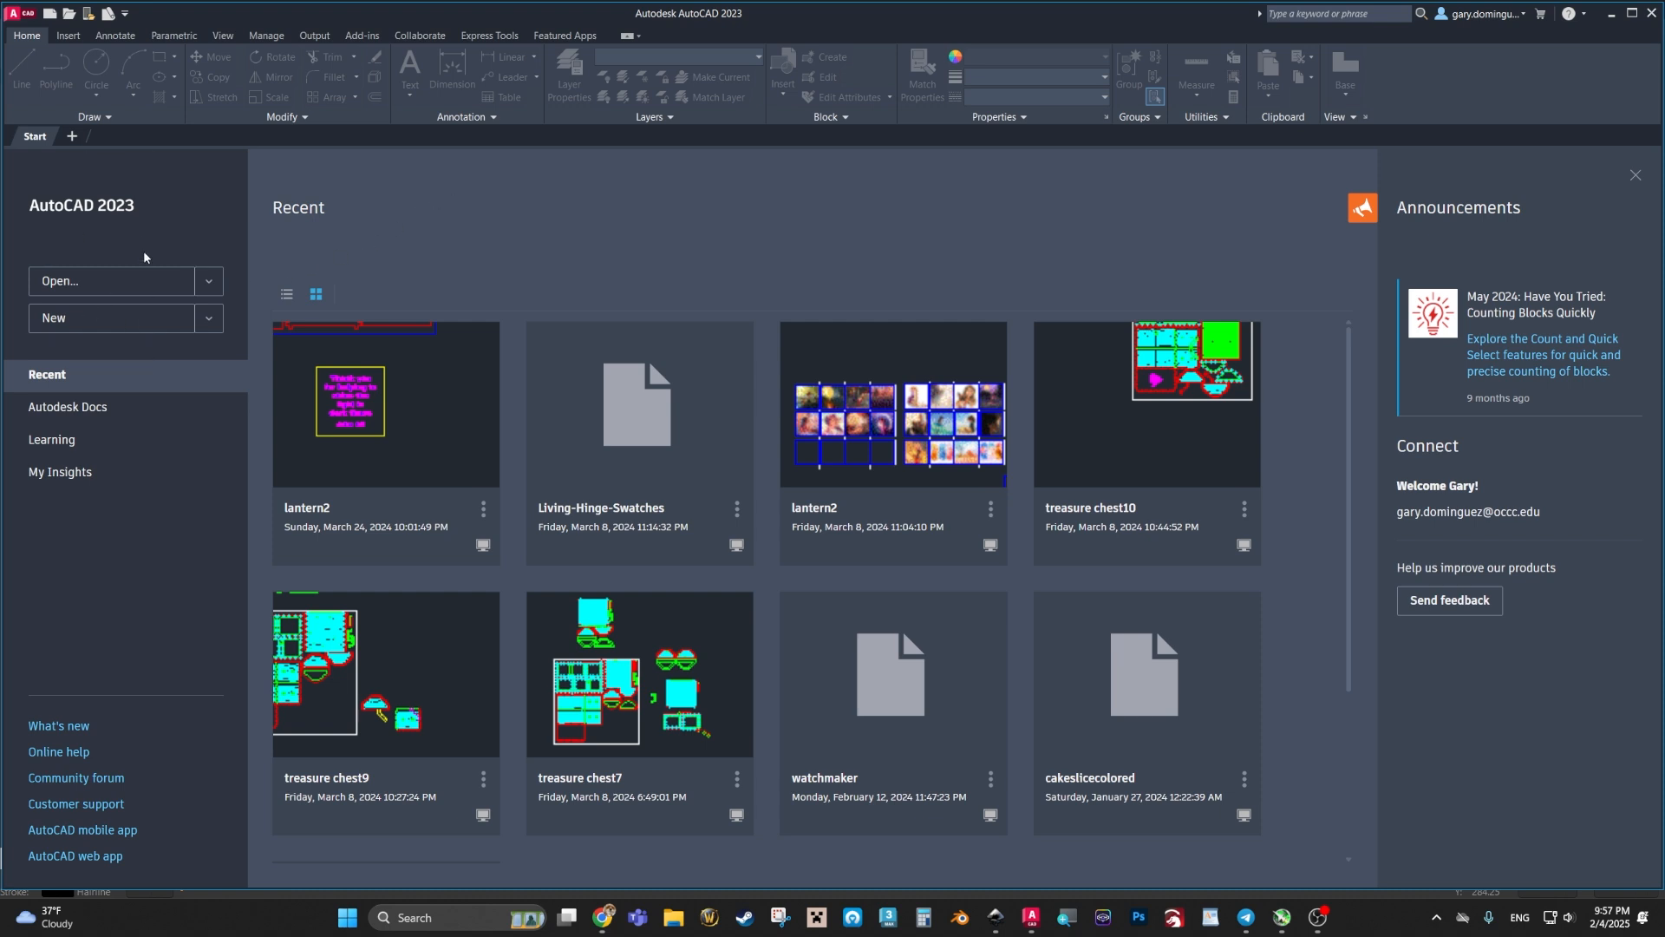
click(62, 283)
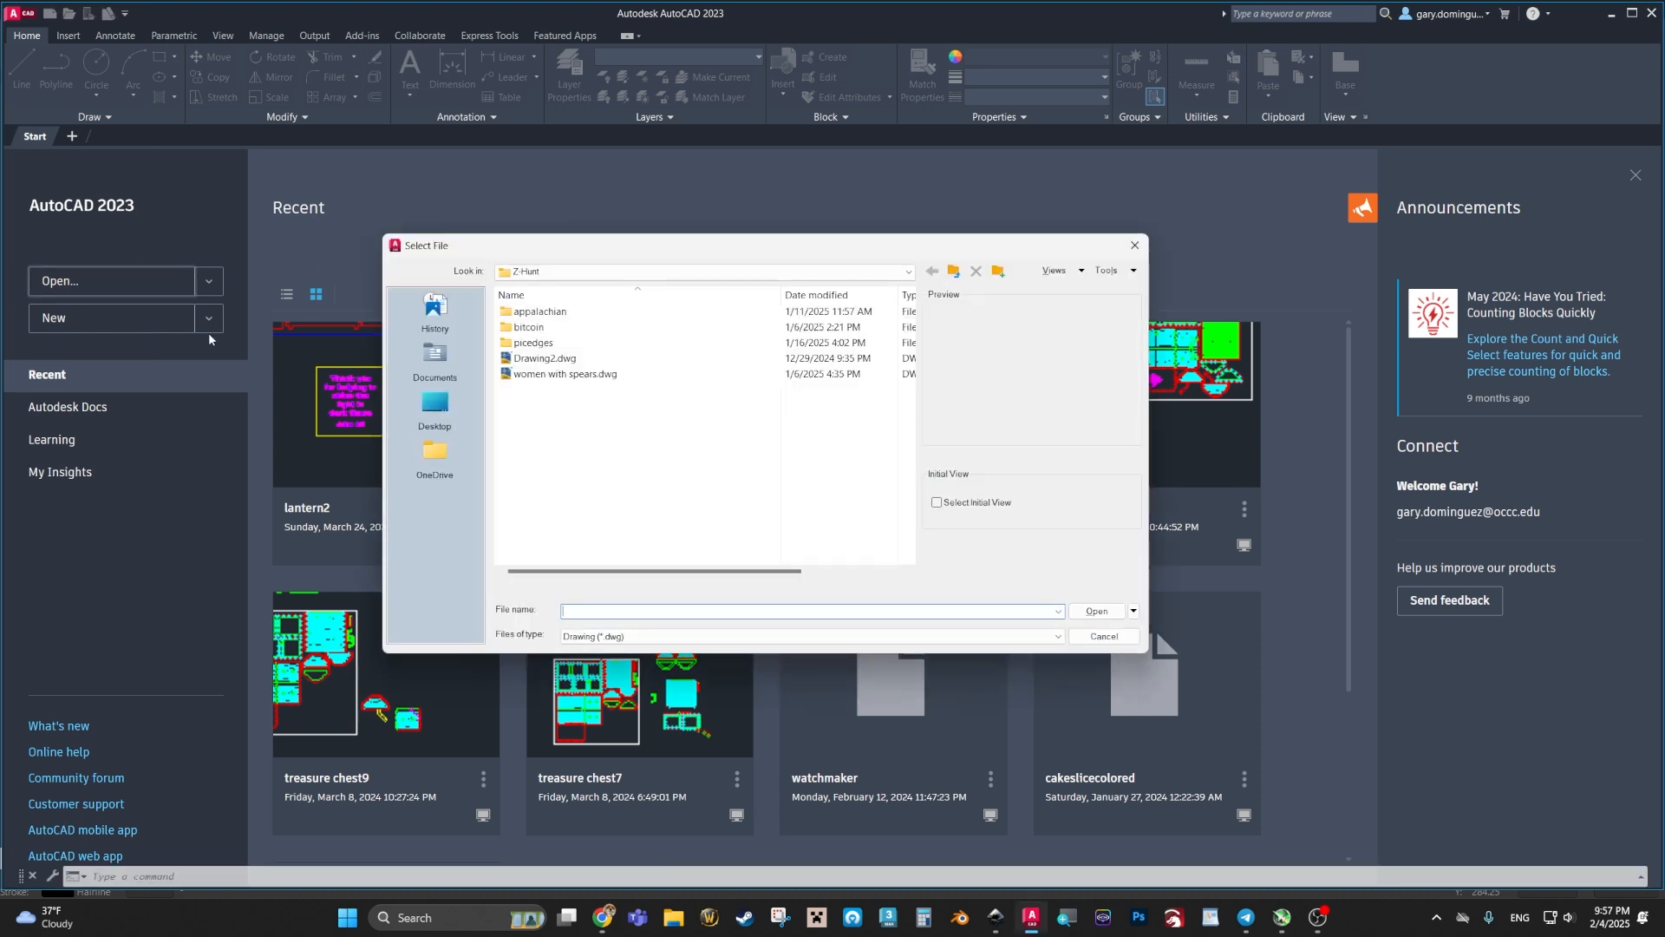
click(524, 273)
click(529, 287)
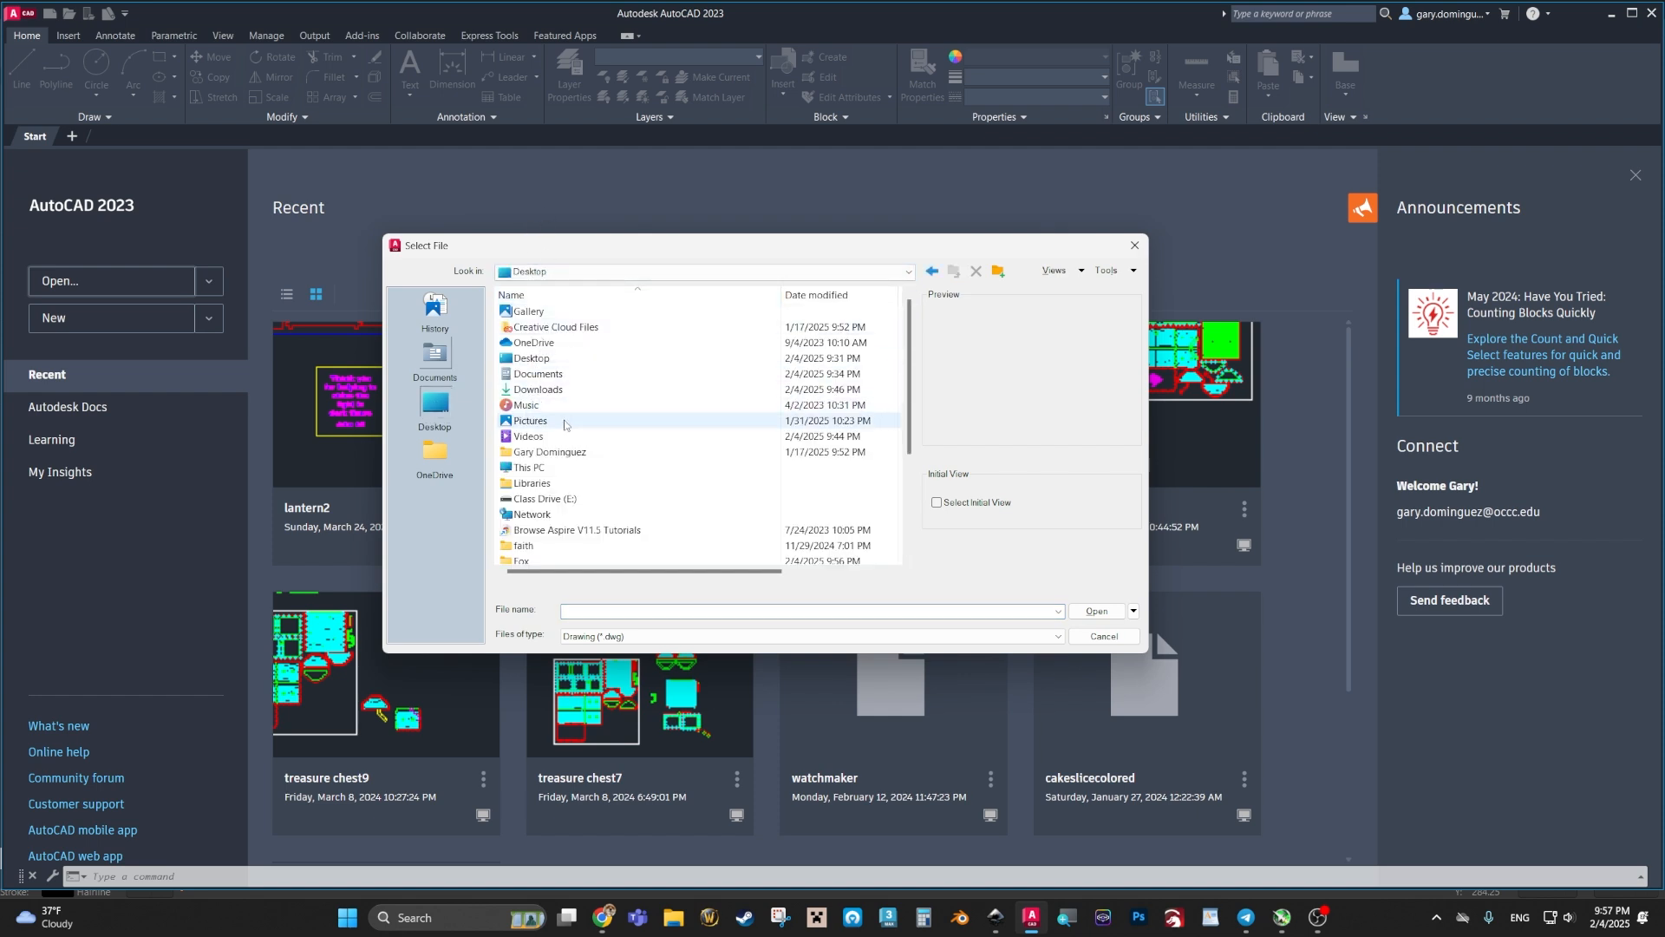
scroll(542, 485, down, 3)
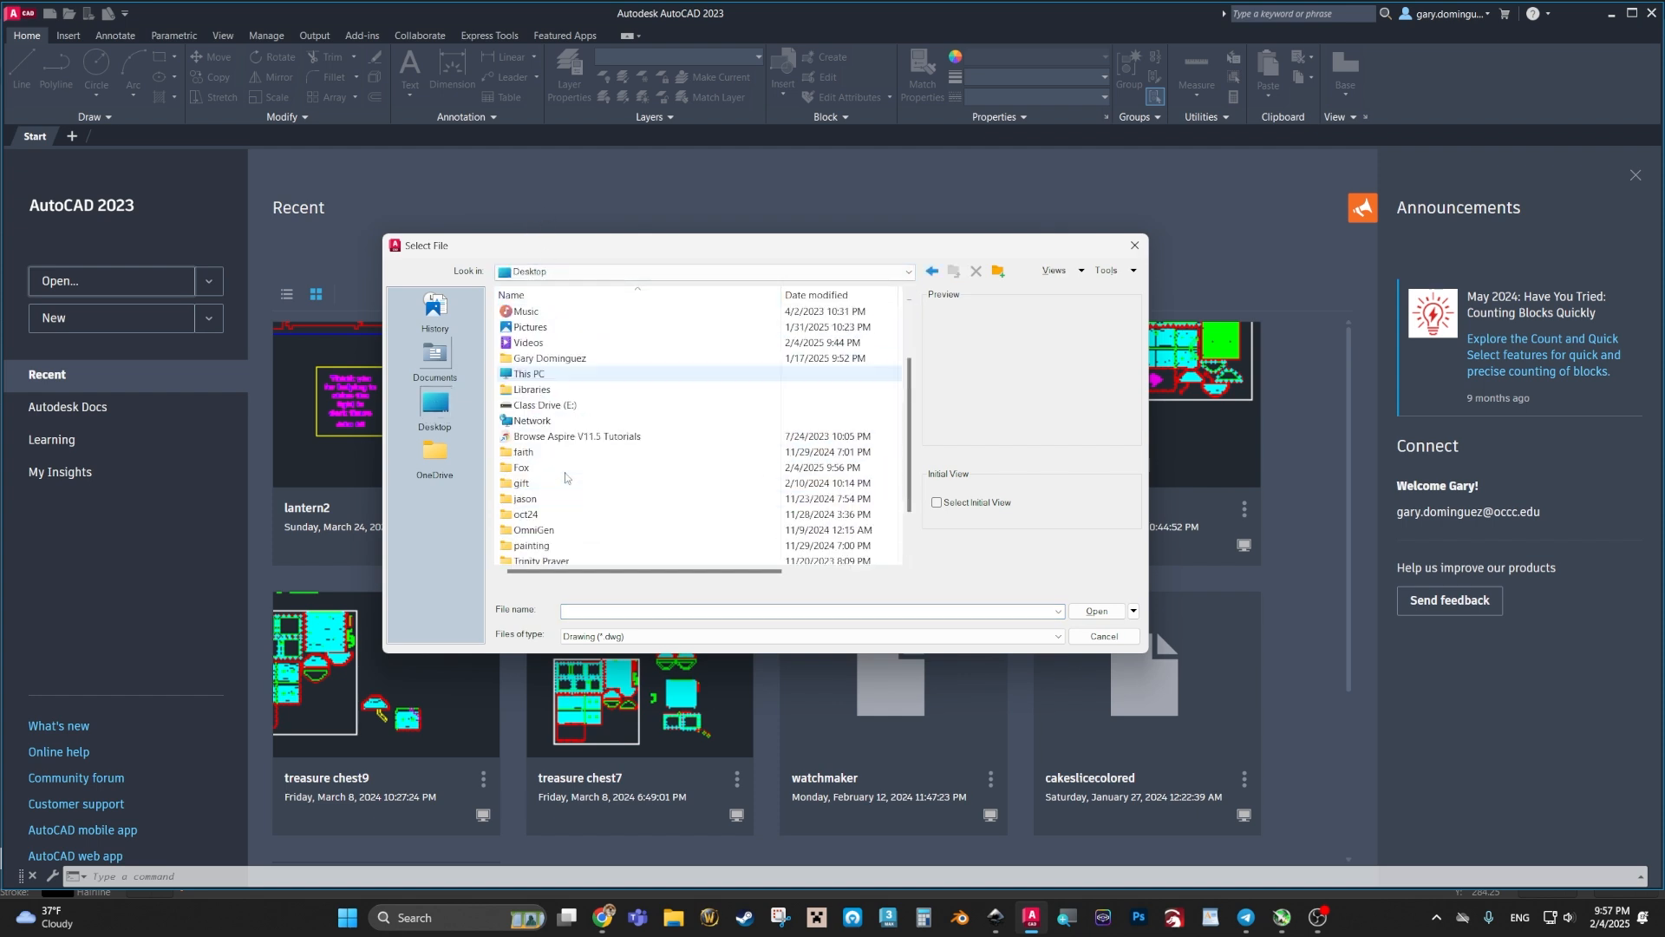
double_click(522, 421)
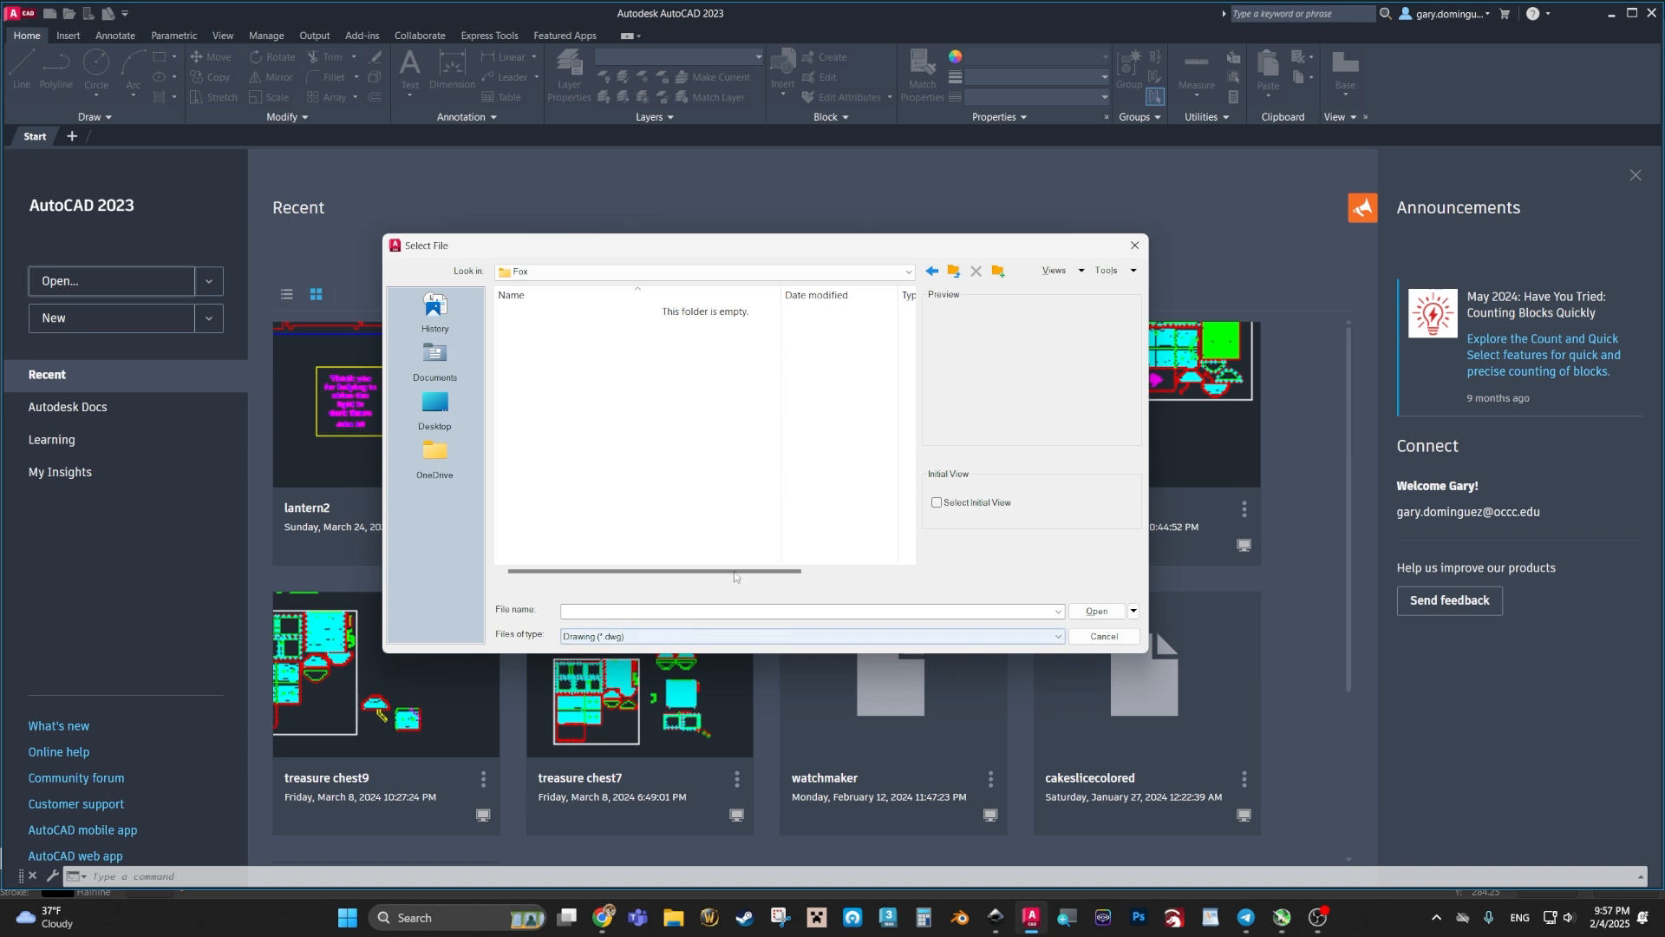
Step: Set the file type to DXF (*.dxf) and open Red Fox head no background.dxf
click(1058, 639)
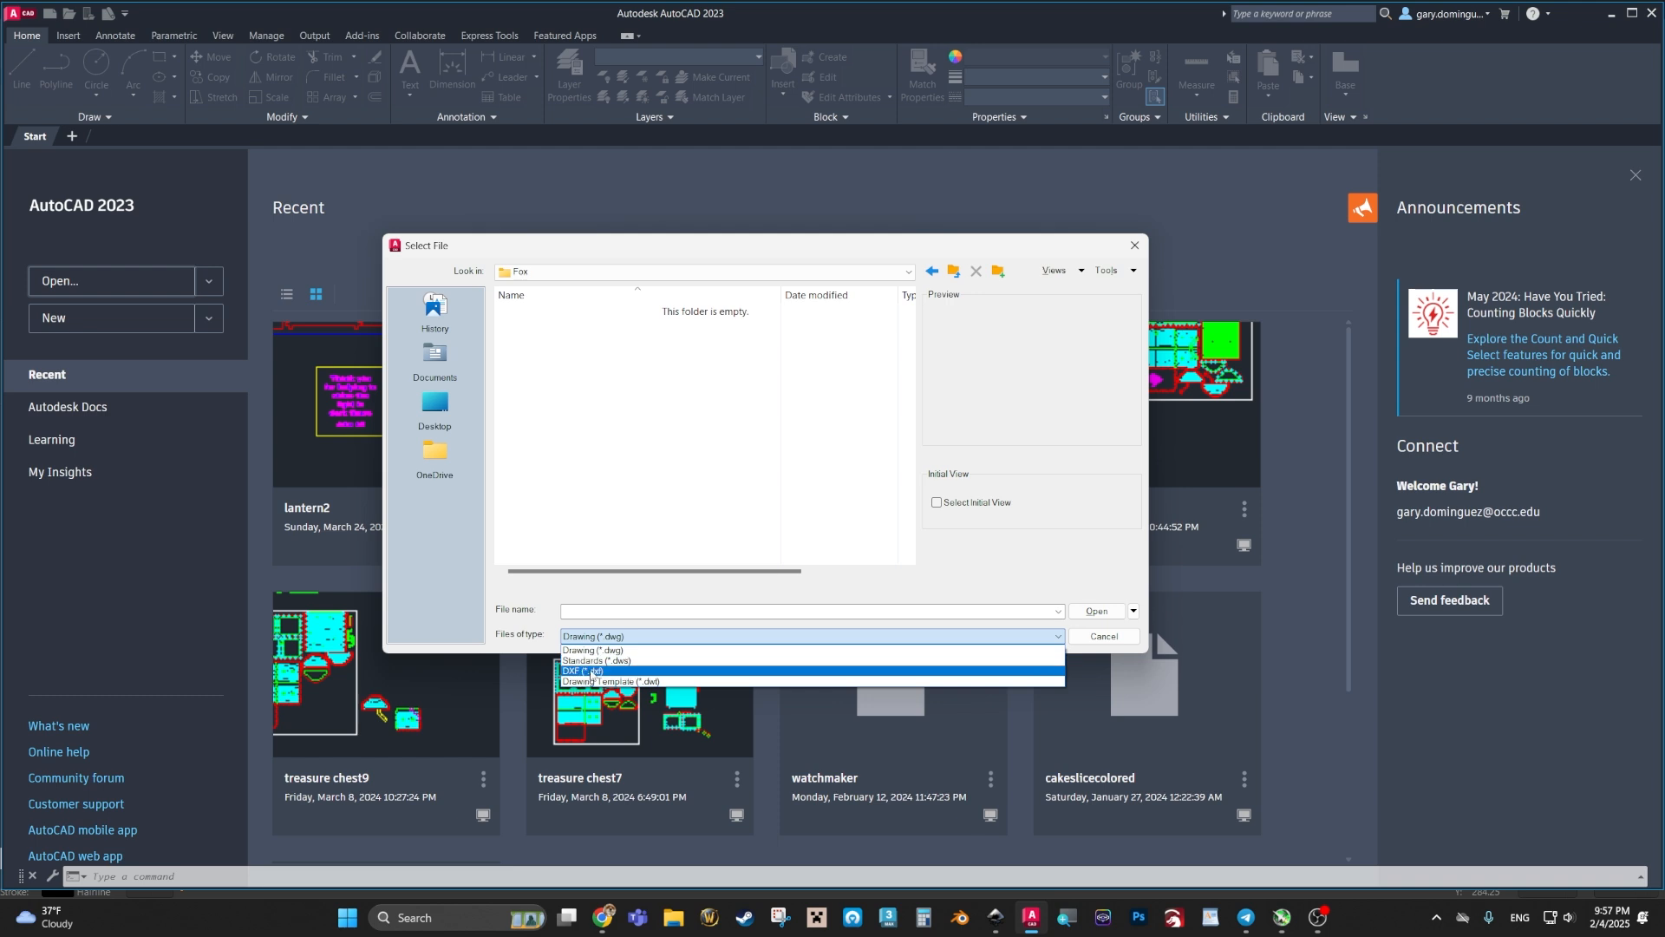
click(592, 672)
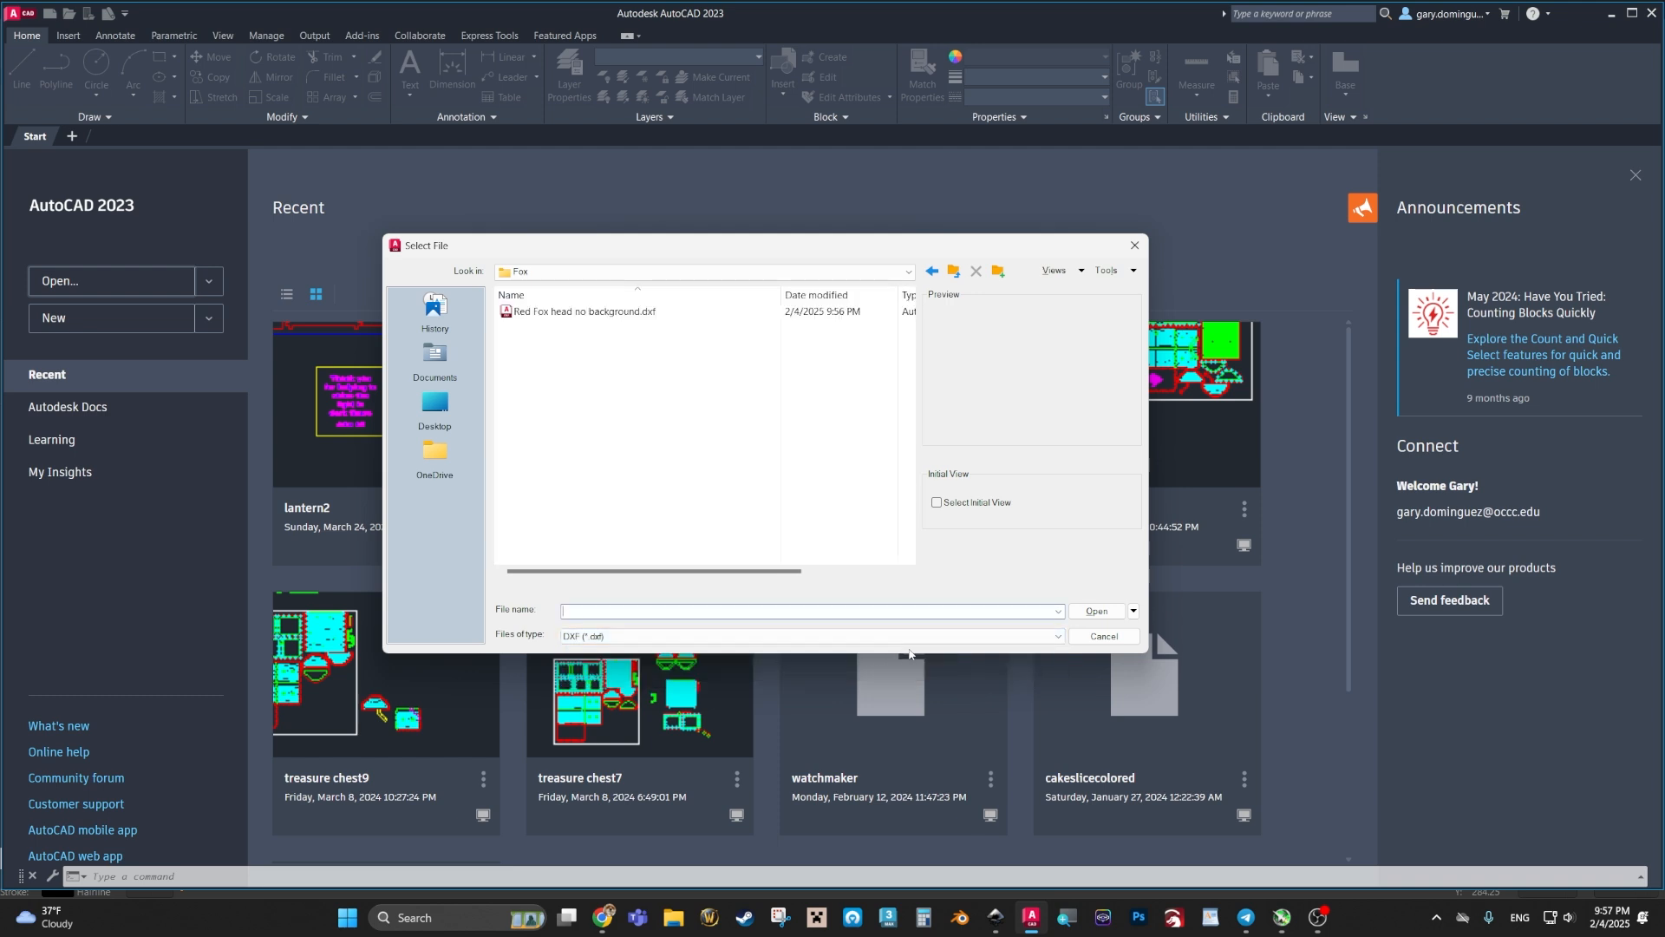
click(587, 311)
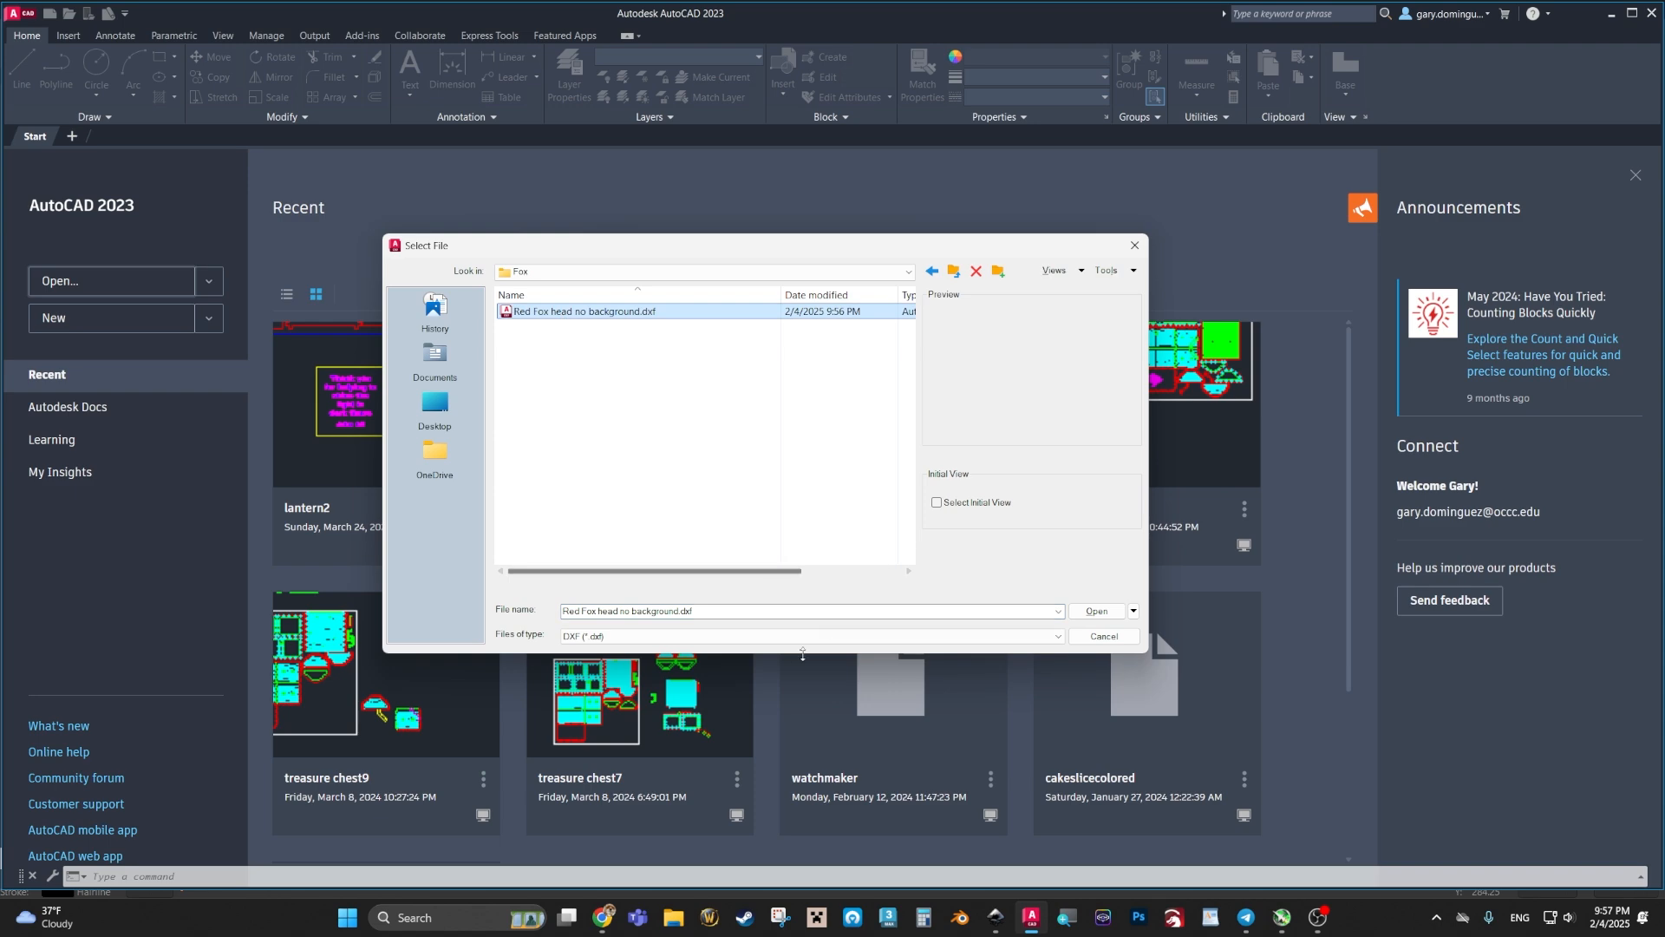
click(1098, 611)
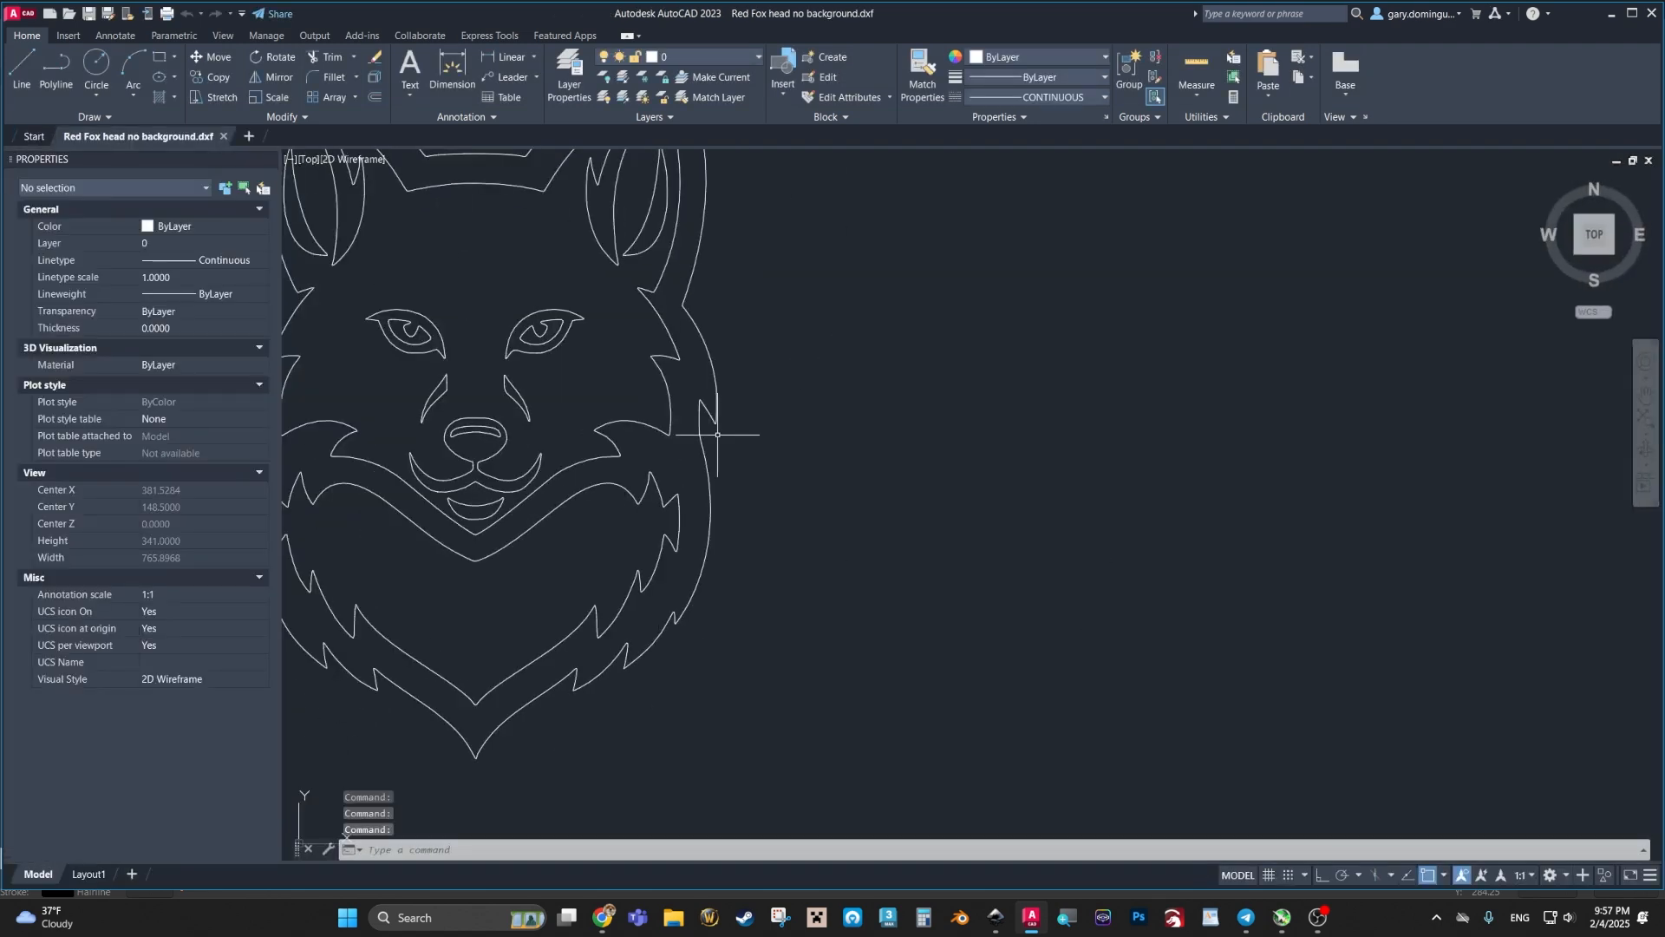
Step: Examine the imported fox outlines up close for how smooth and segmented the curves are
middle_drag(664, 376, 788, 558)
scroll(577, 510, up, 10)
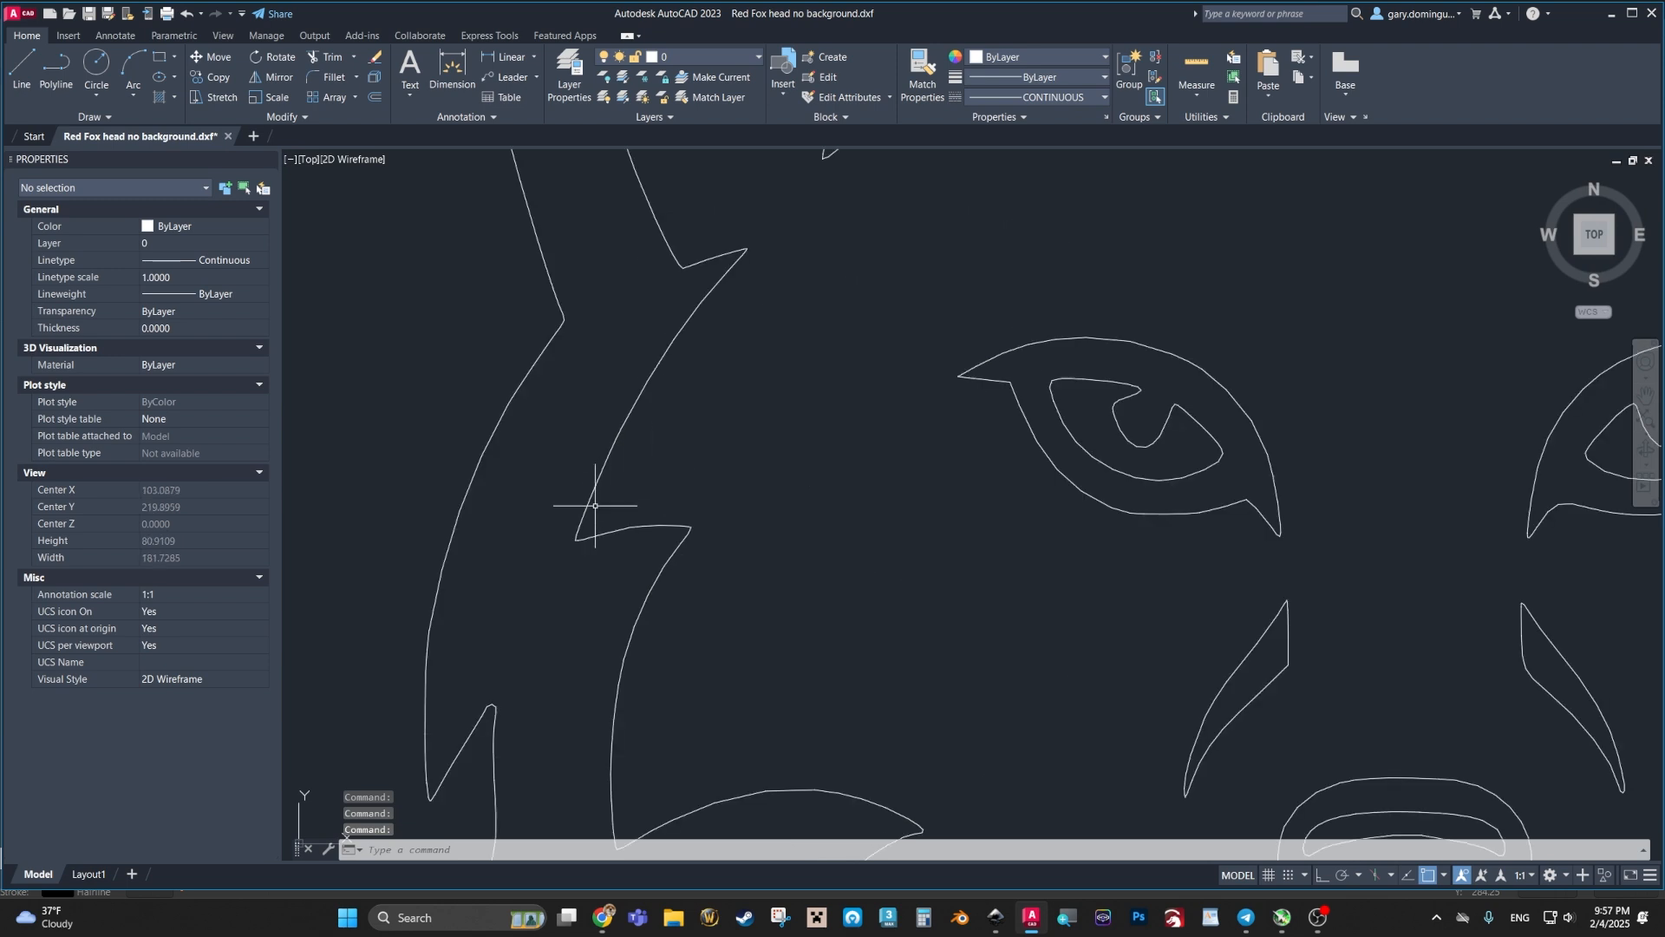
scroll(1182, 465, down, 8)
scroll(1275, 428, up, 5)
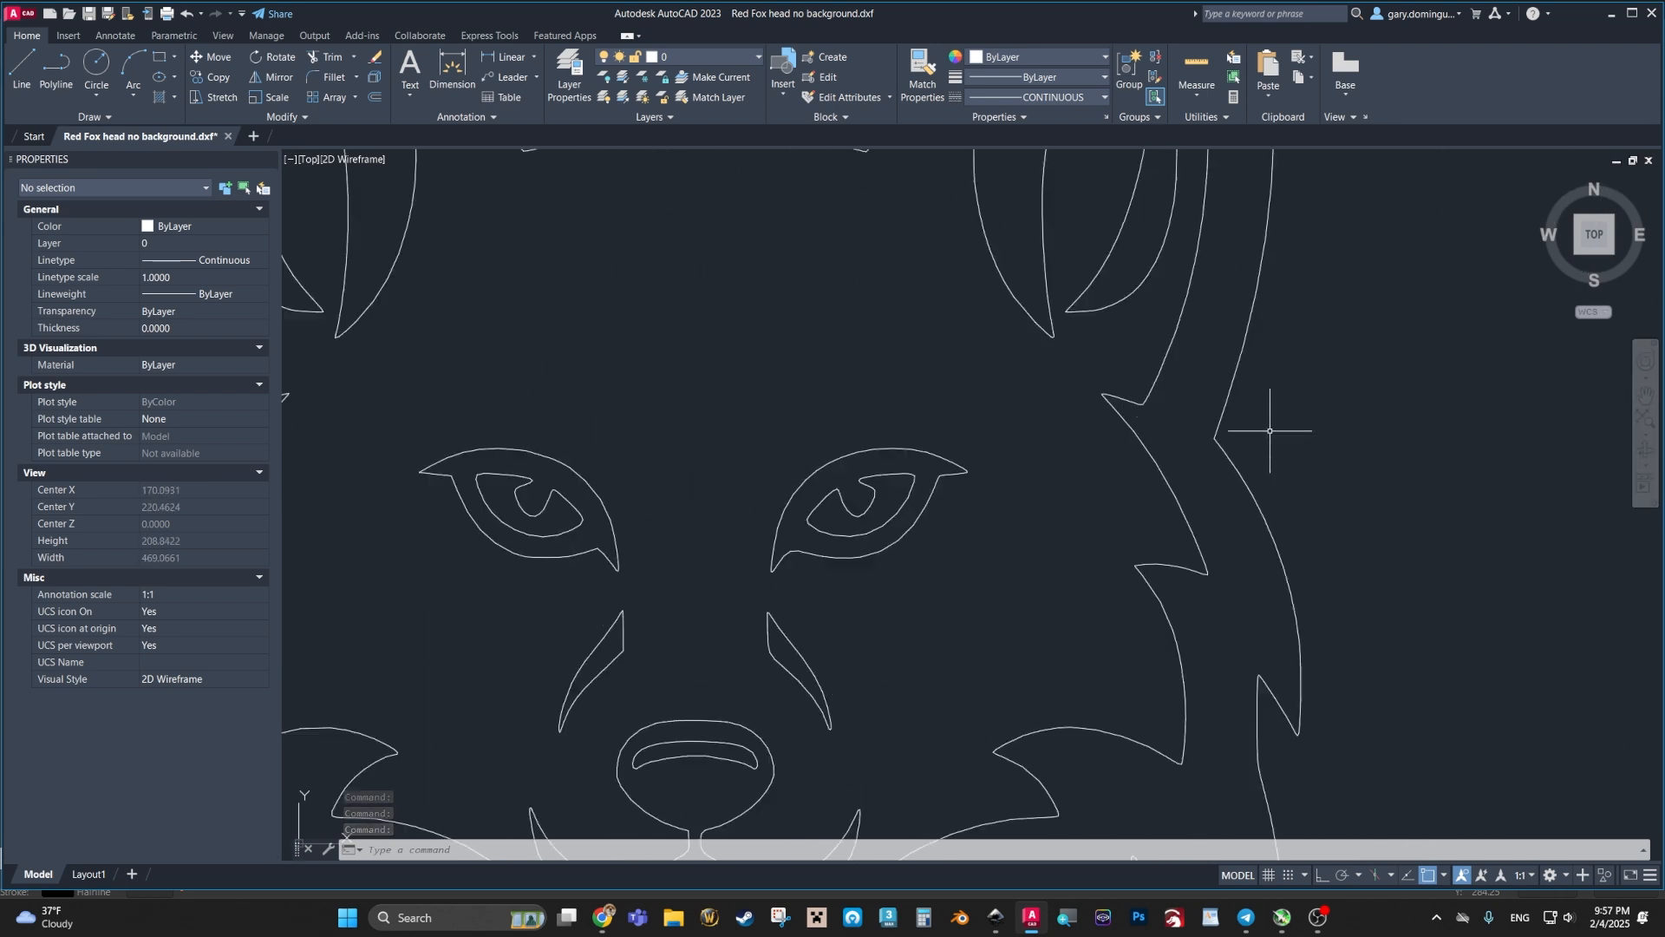
middle_drag(1253, 623, 959, 584)
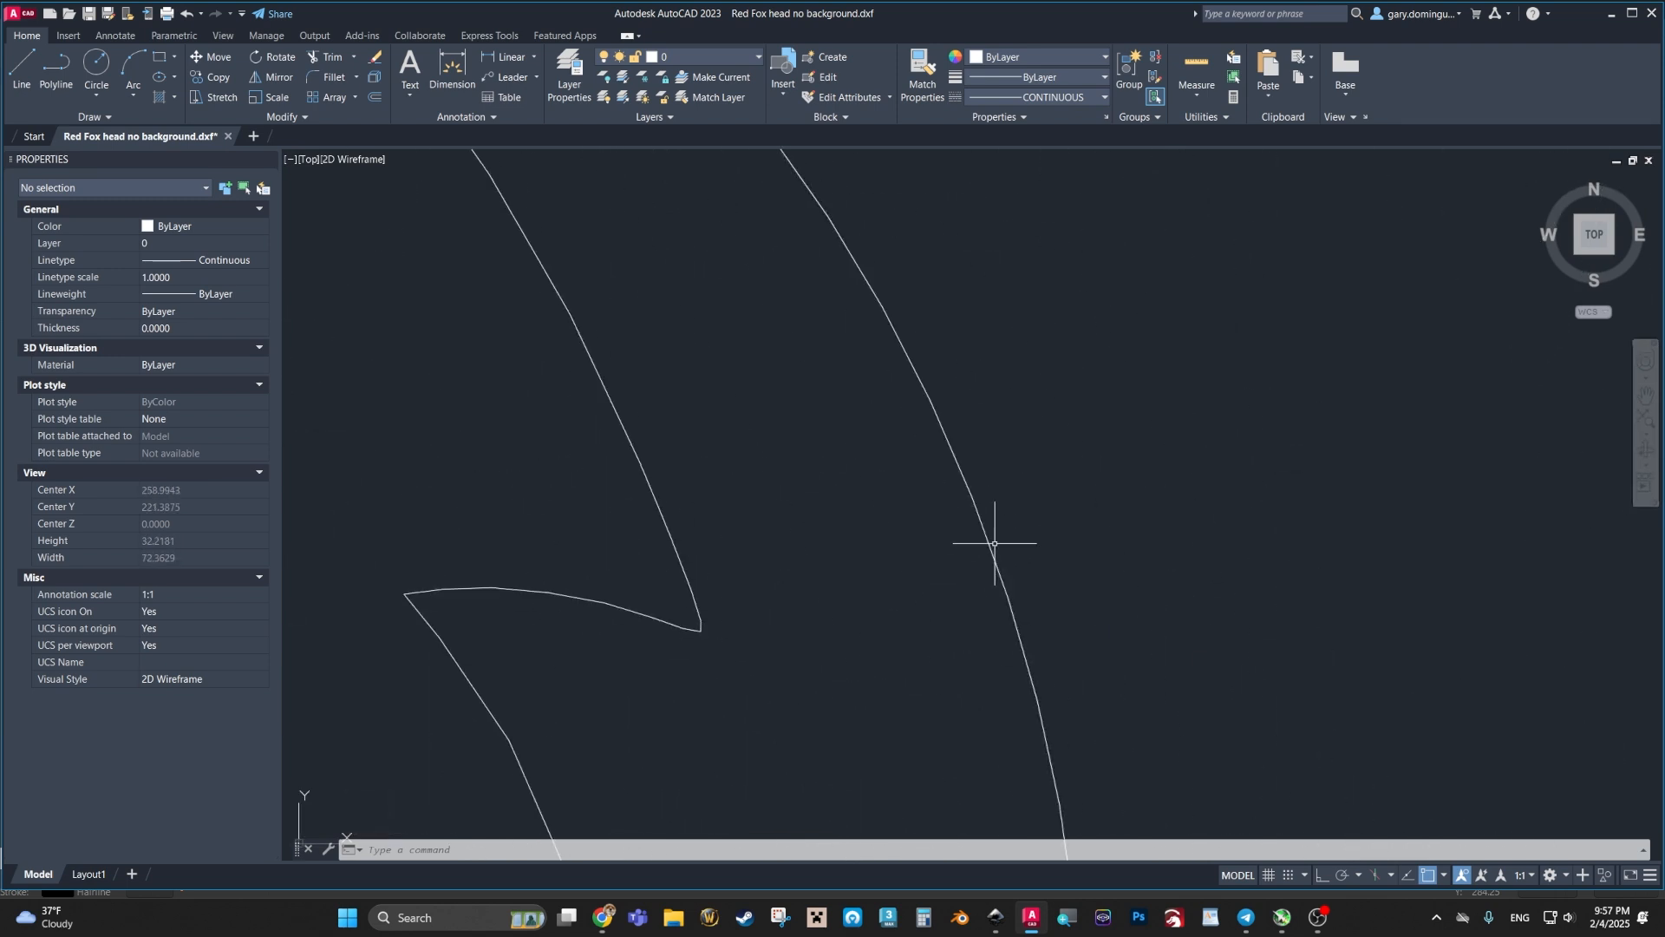
scroll(971, 478, up, 6)
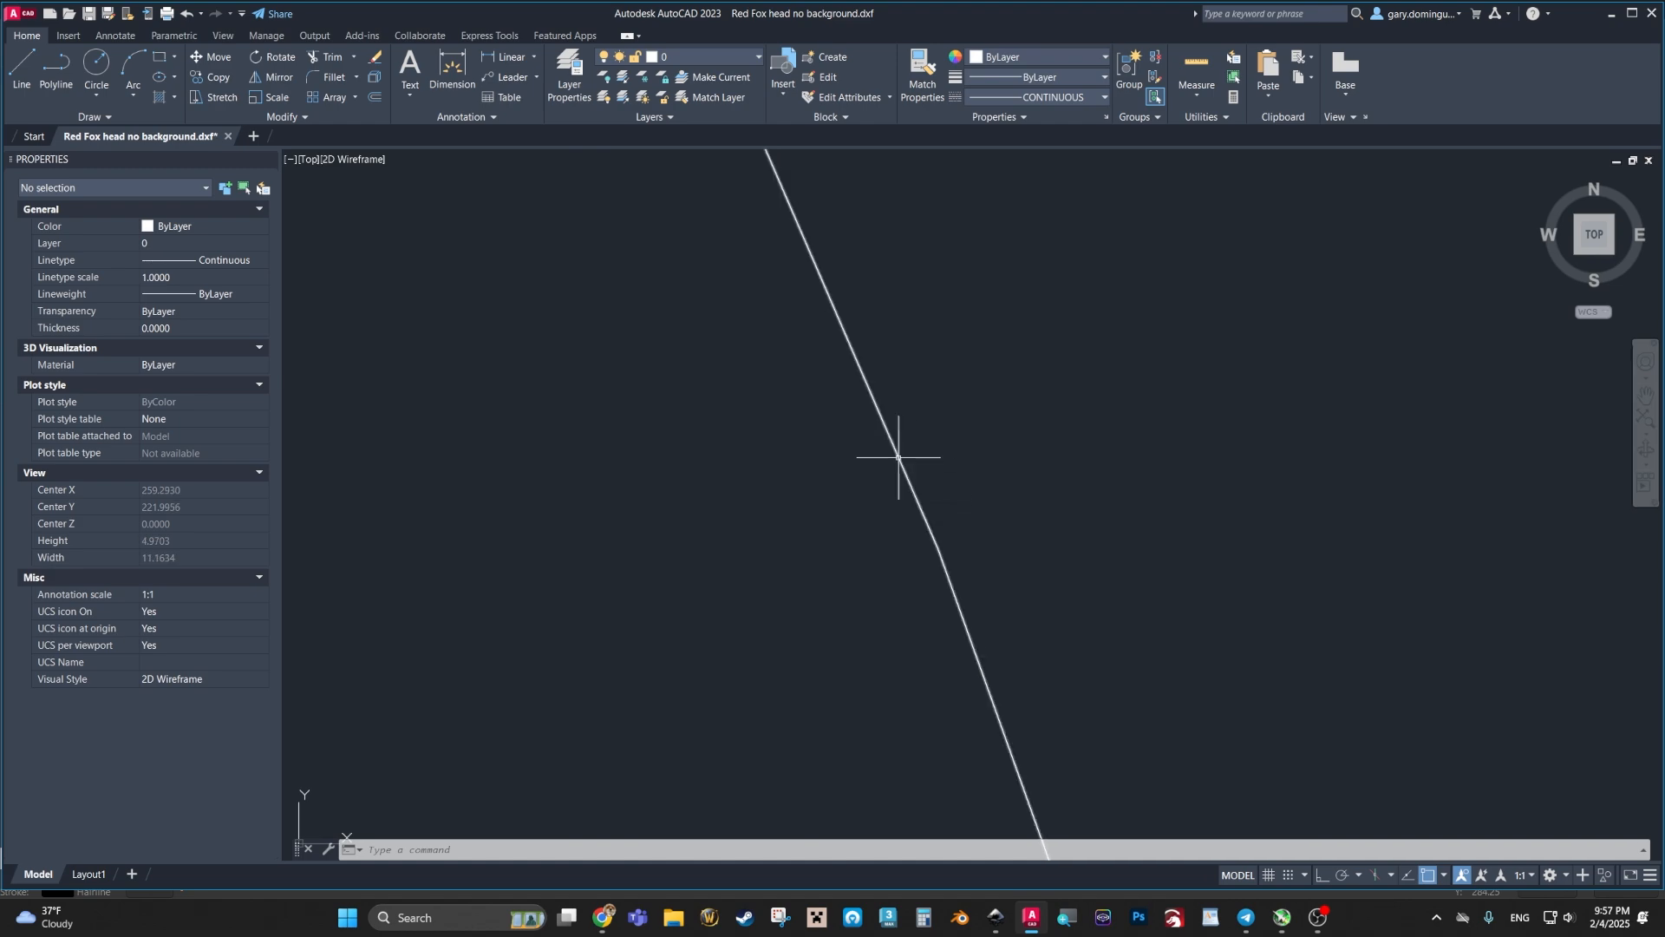
scroll(926, 656, up, 4)
scroll(926, 656, down, 15)
scroll(858, 528, up, 6)
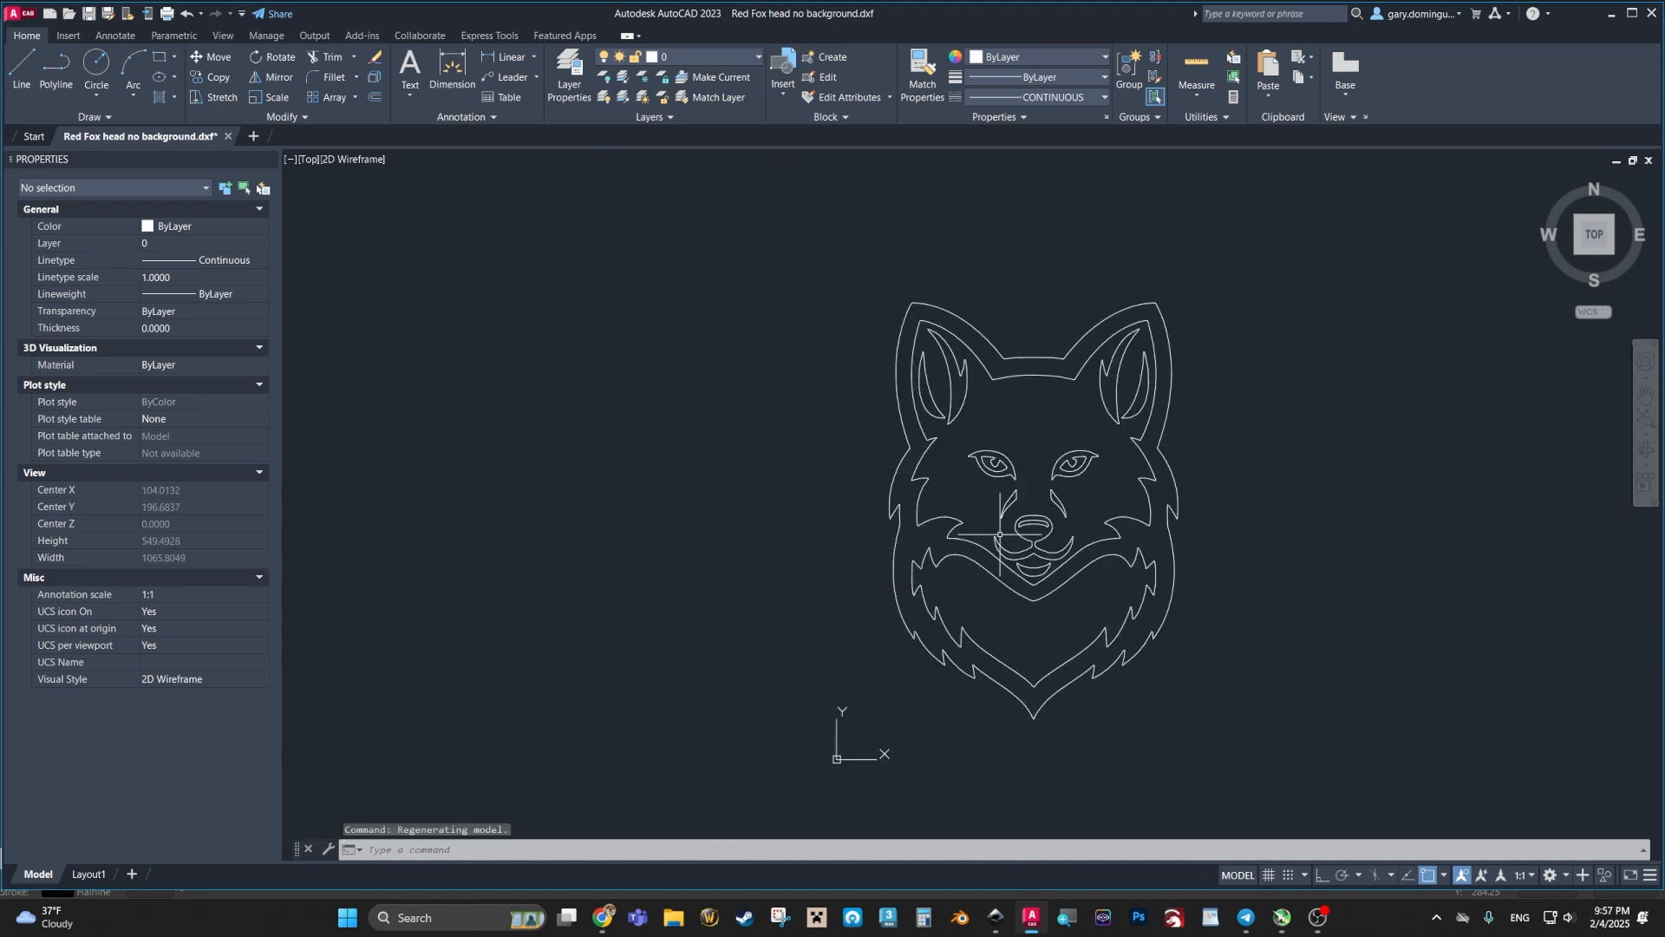
middle_drag(858, 528, 681, 526)
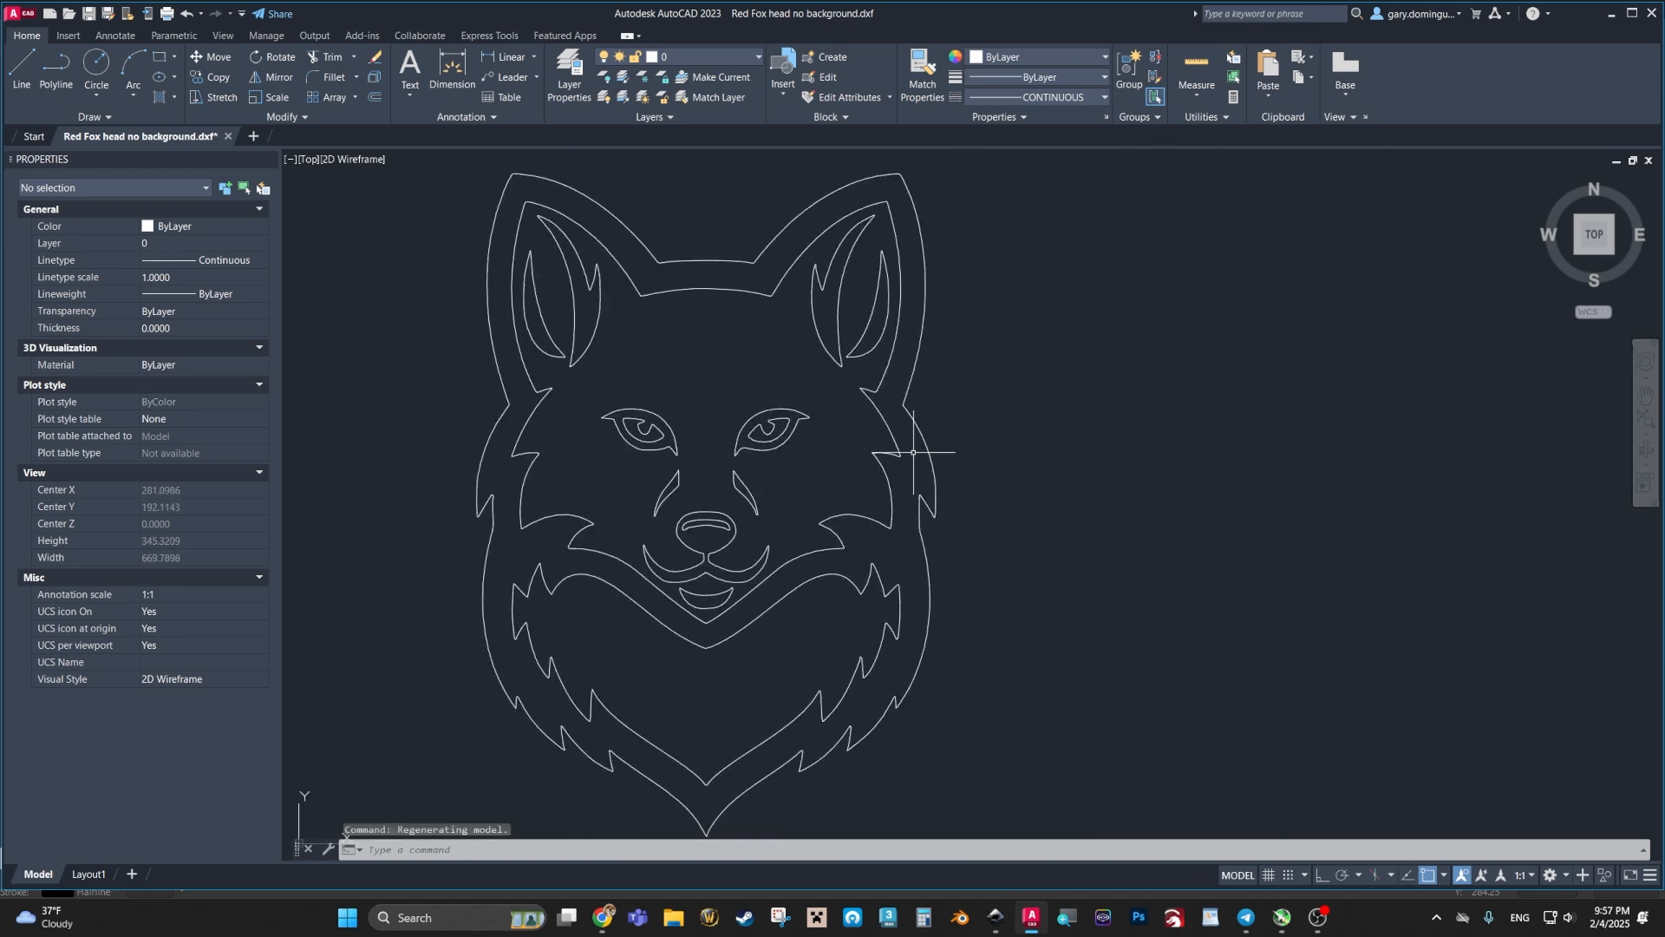
scroll(954, 550, up, 4)
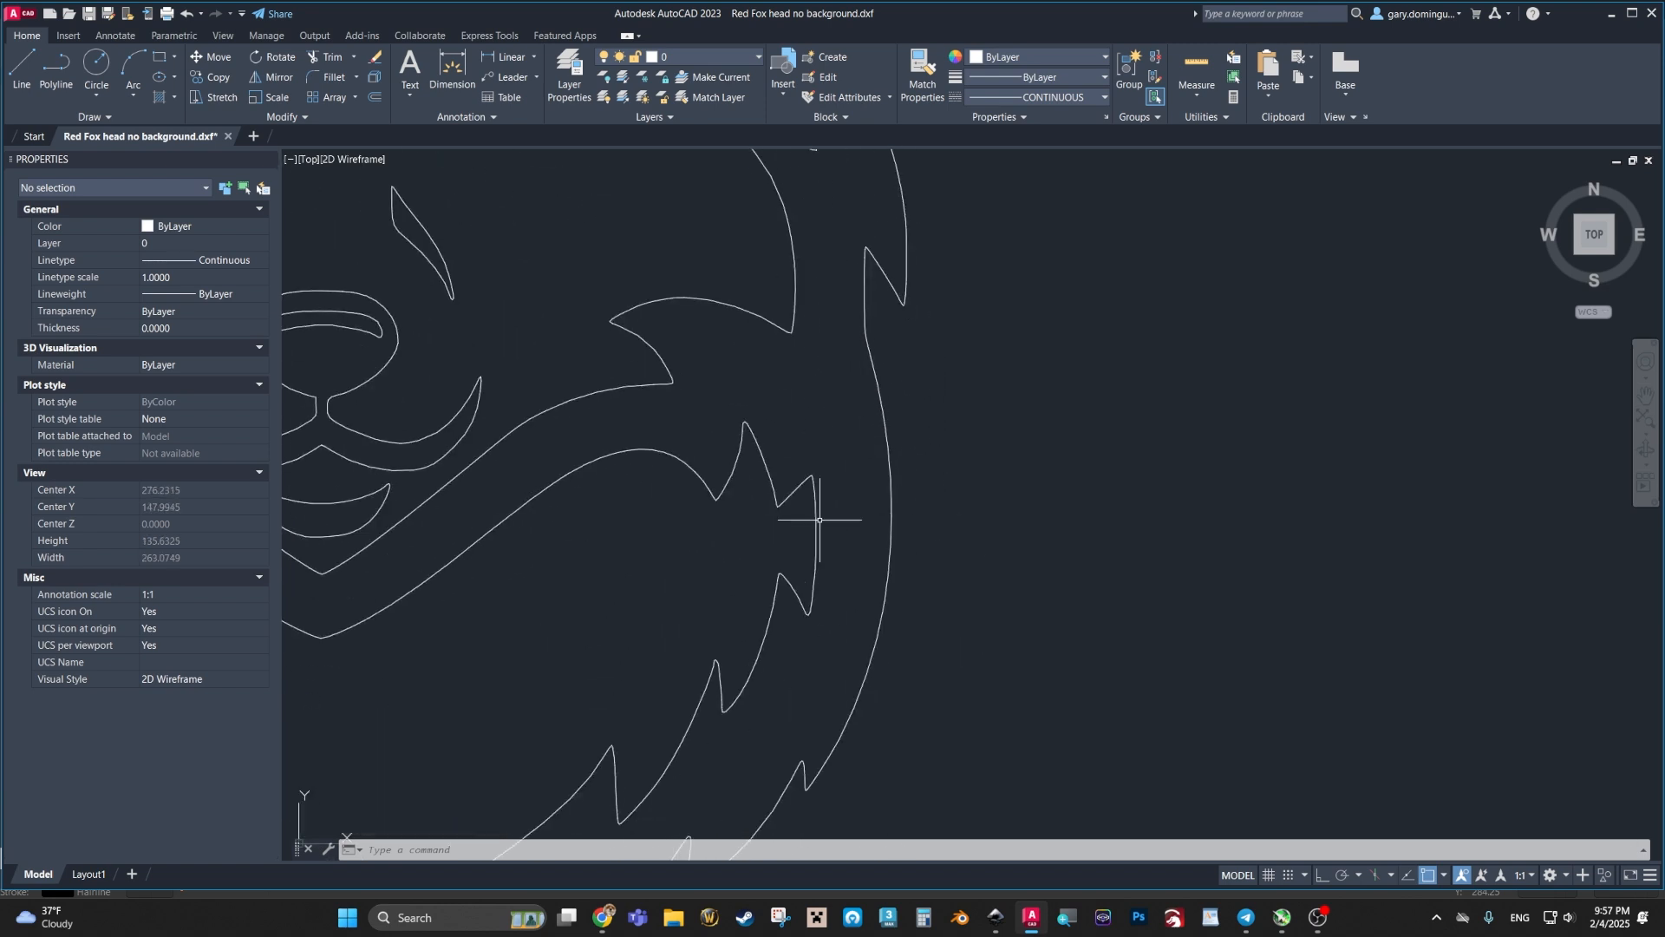
scroll(868, 636, up, 3)
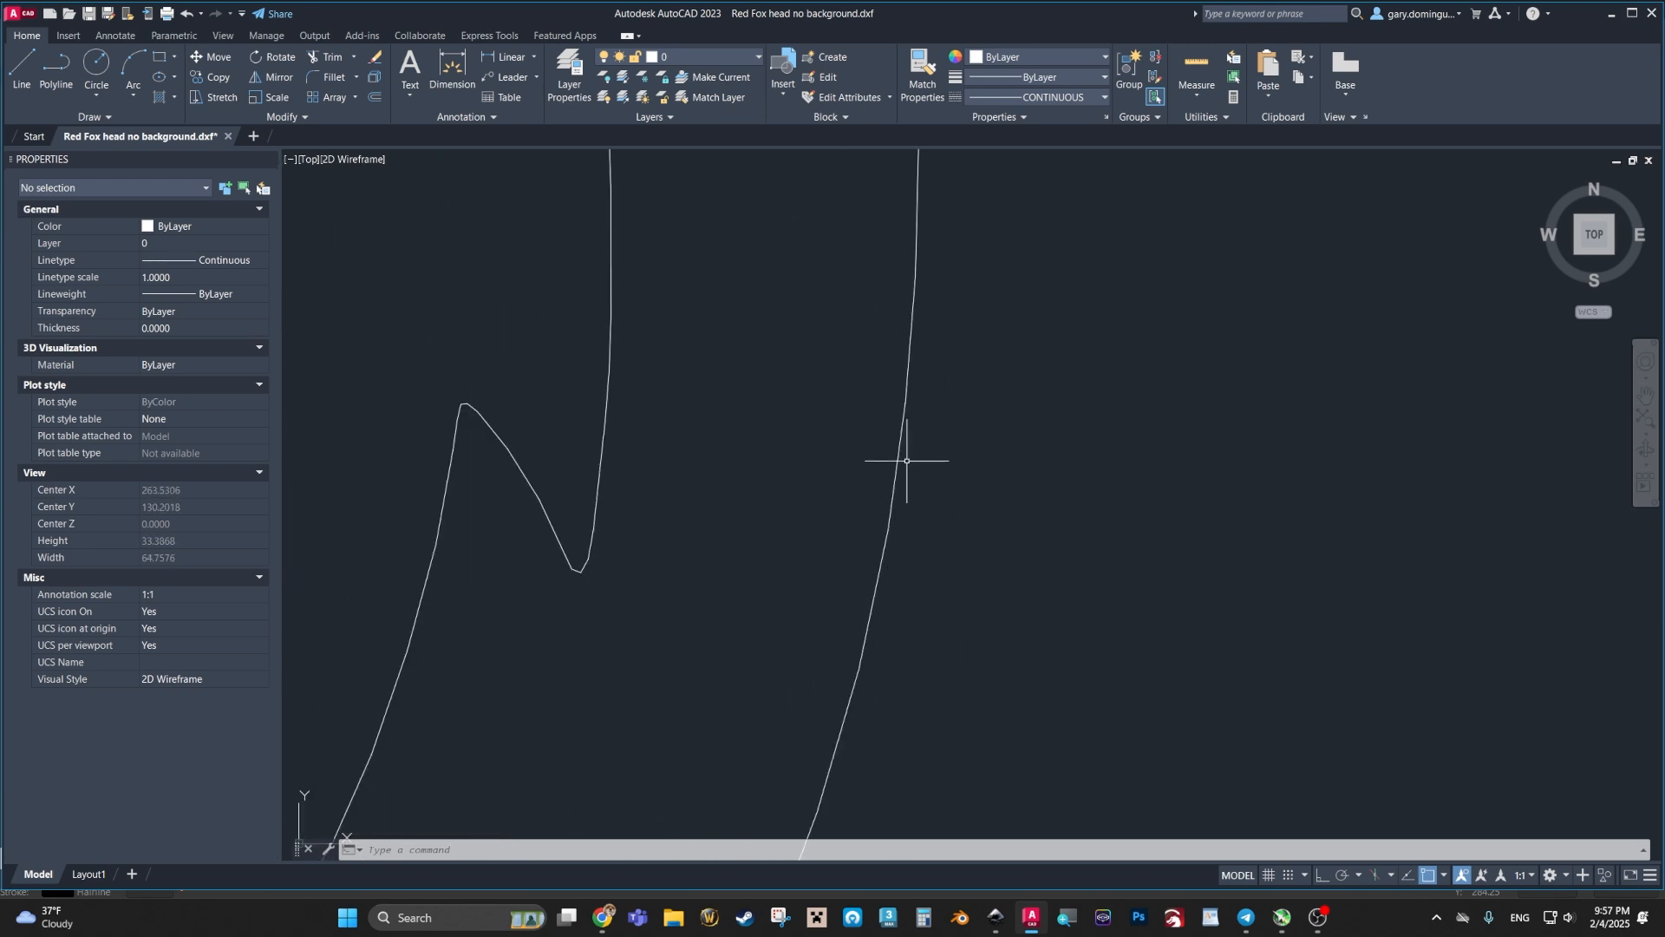
scroll(876, 503, down, 5)
scroll(854, 521, up, 3)
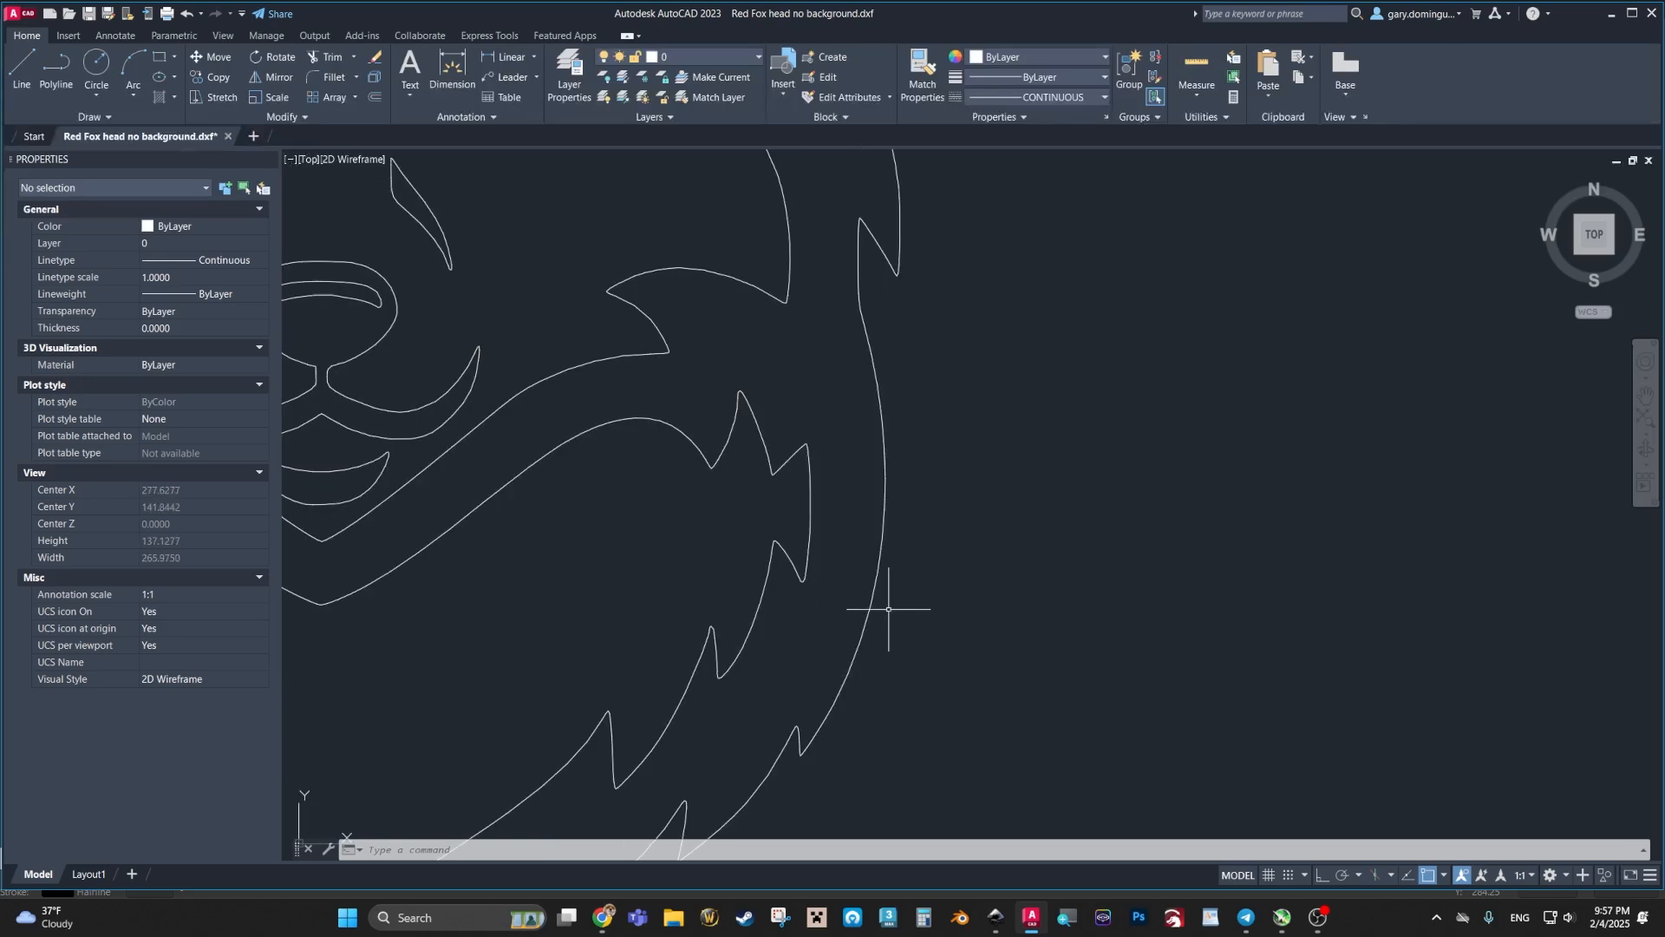
Step: Pull a control vertex of the spline on the fox's lower right outer edge outward, and undo the grip edit
click(874, 592)
scroll(816, 672, up, 3)
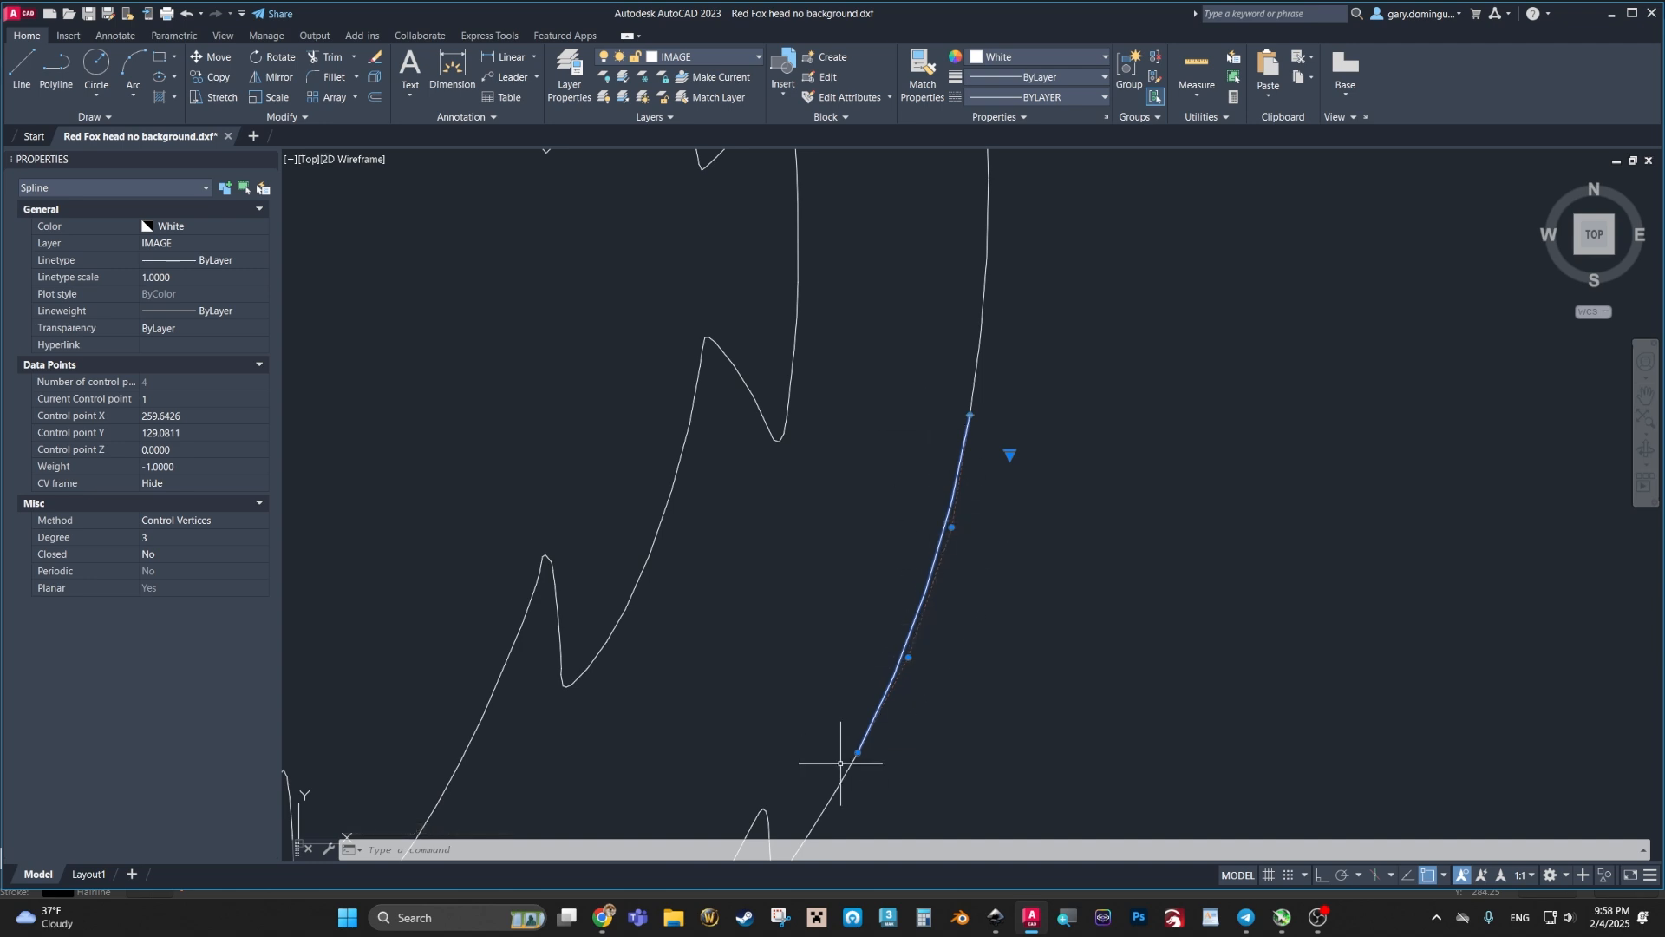
middle_drag(741, 644, 914, 613)
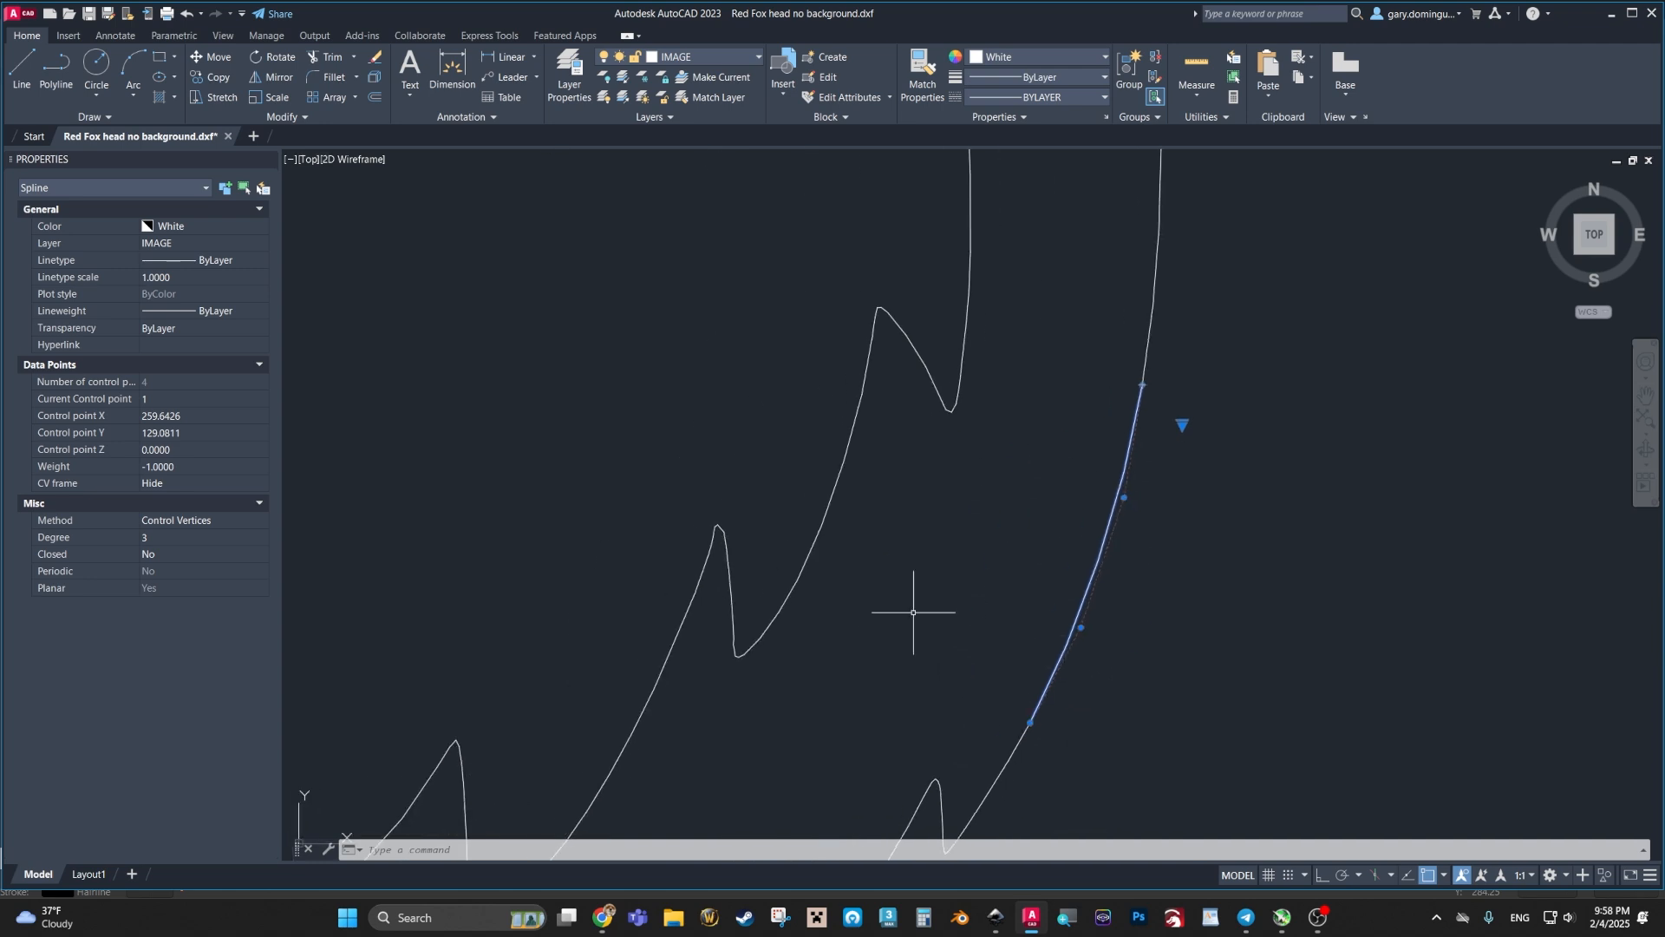
click(1080, 627)
click(1222, 671)
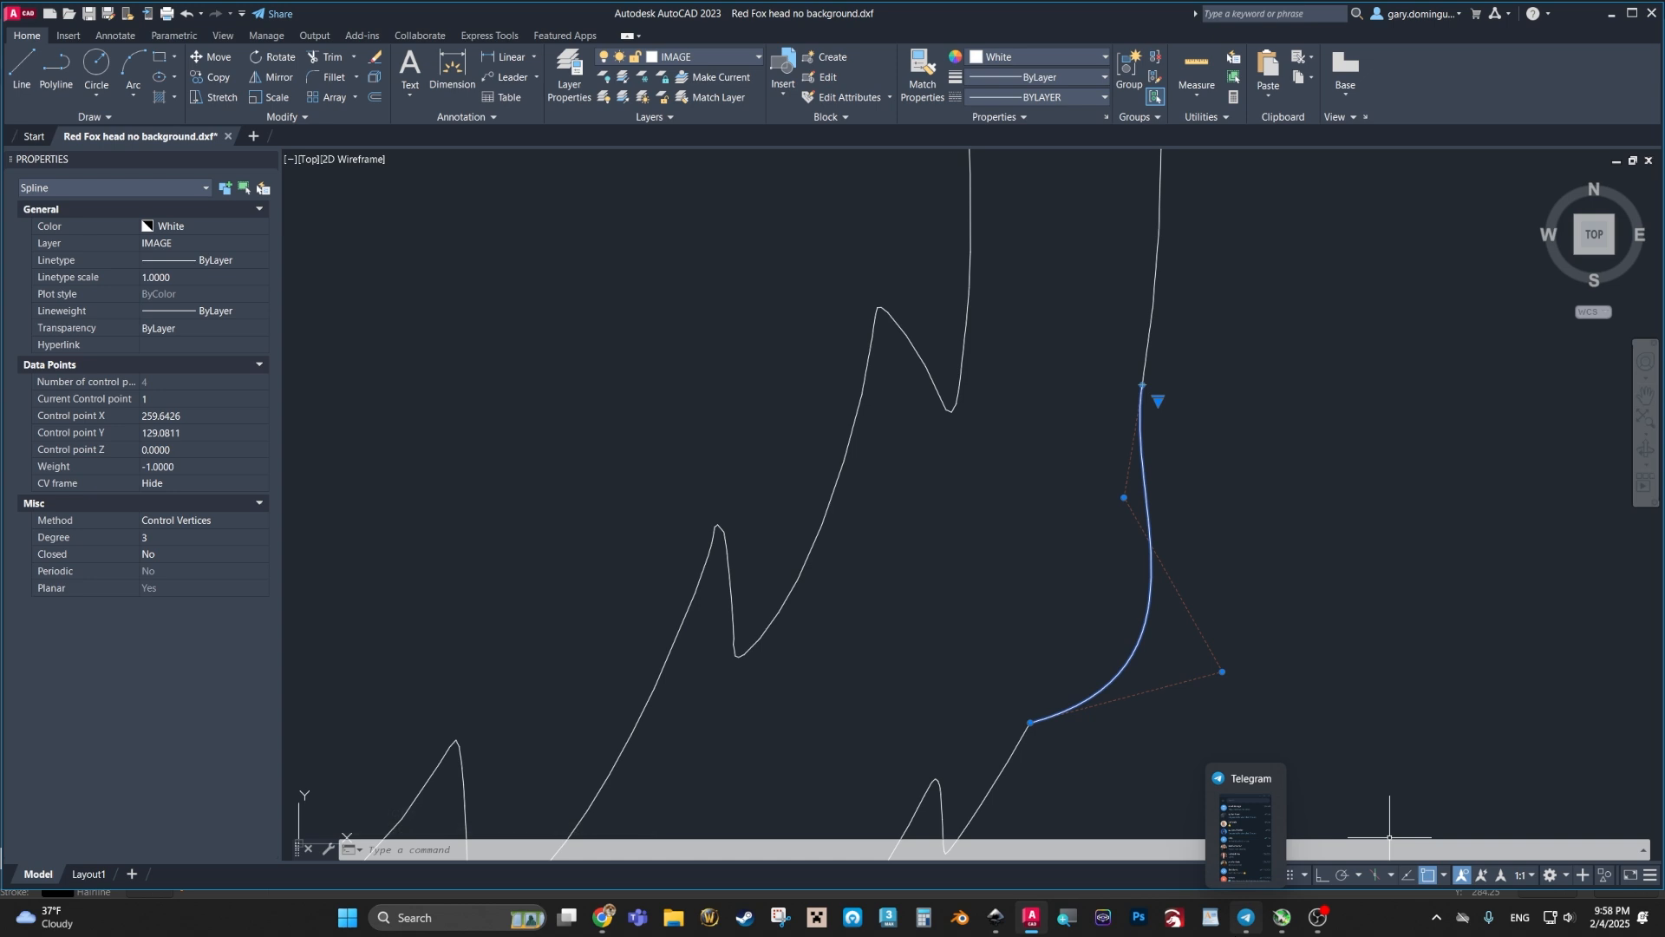
key(ctrl+z)
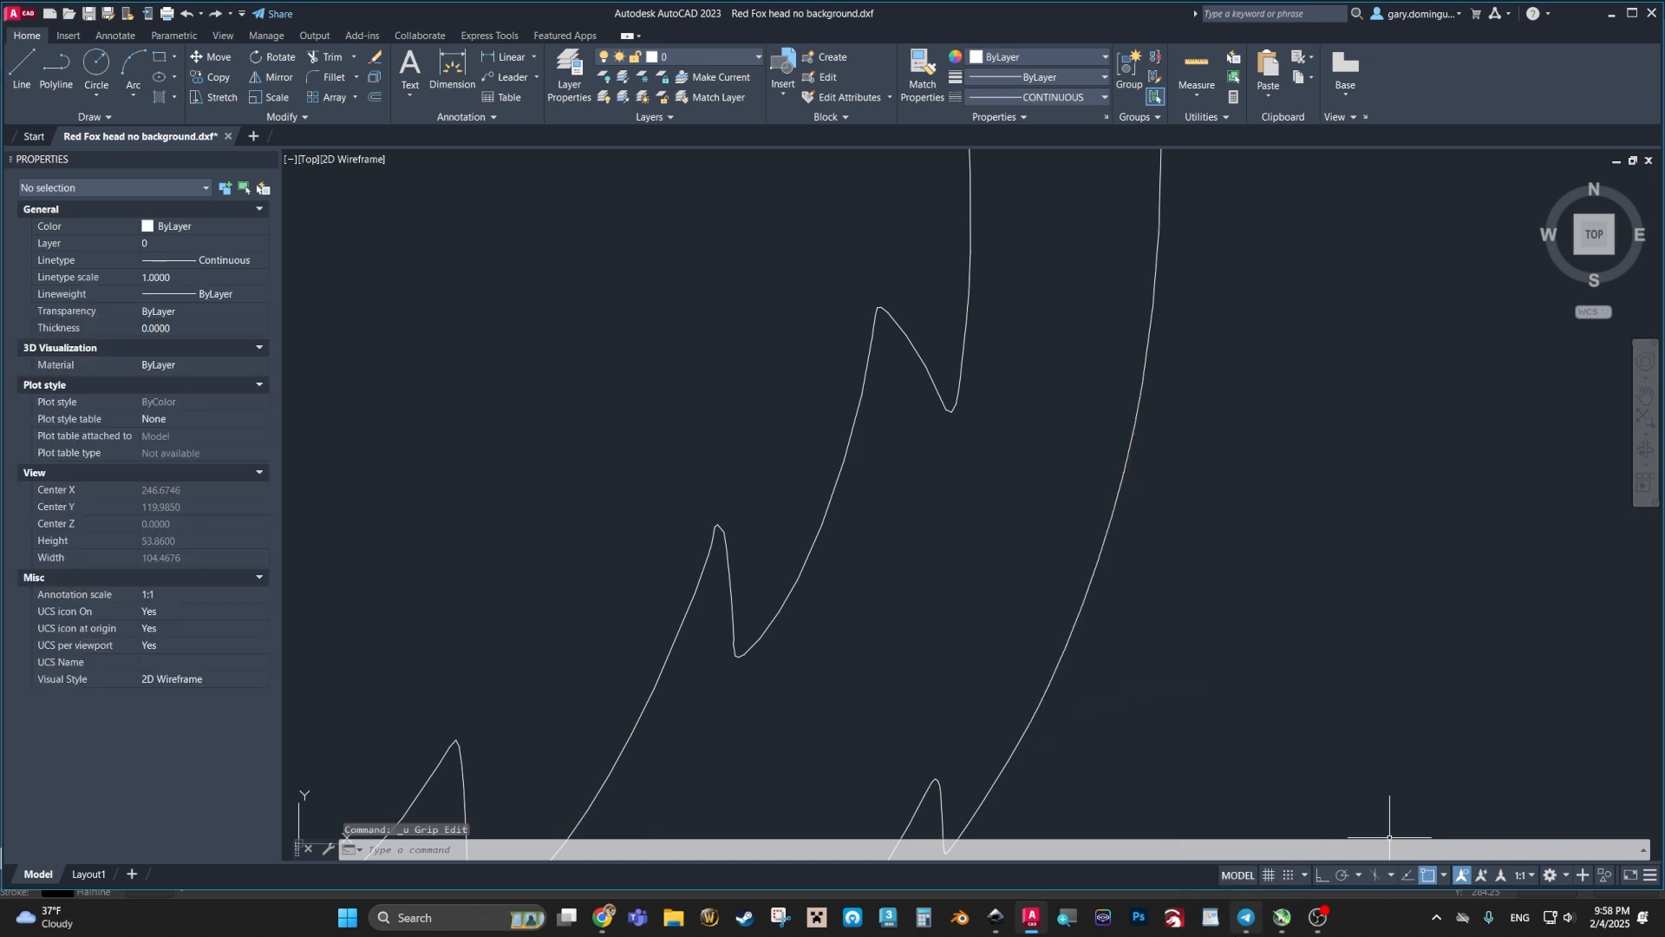
Step: Select single splines on the head top, left ear and chest fur to check how the outline is divided, and clear the selection
scroll(513, 476, down, 4)
scroll(466, 477, down, 4)
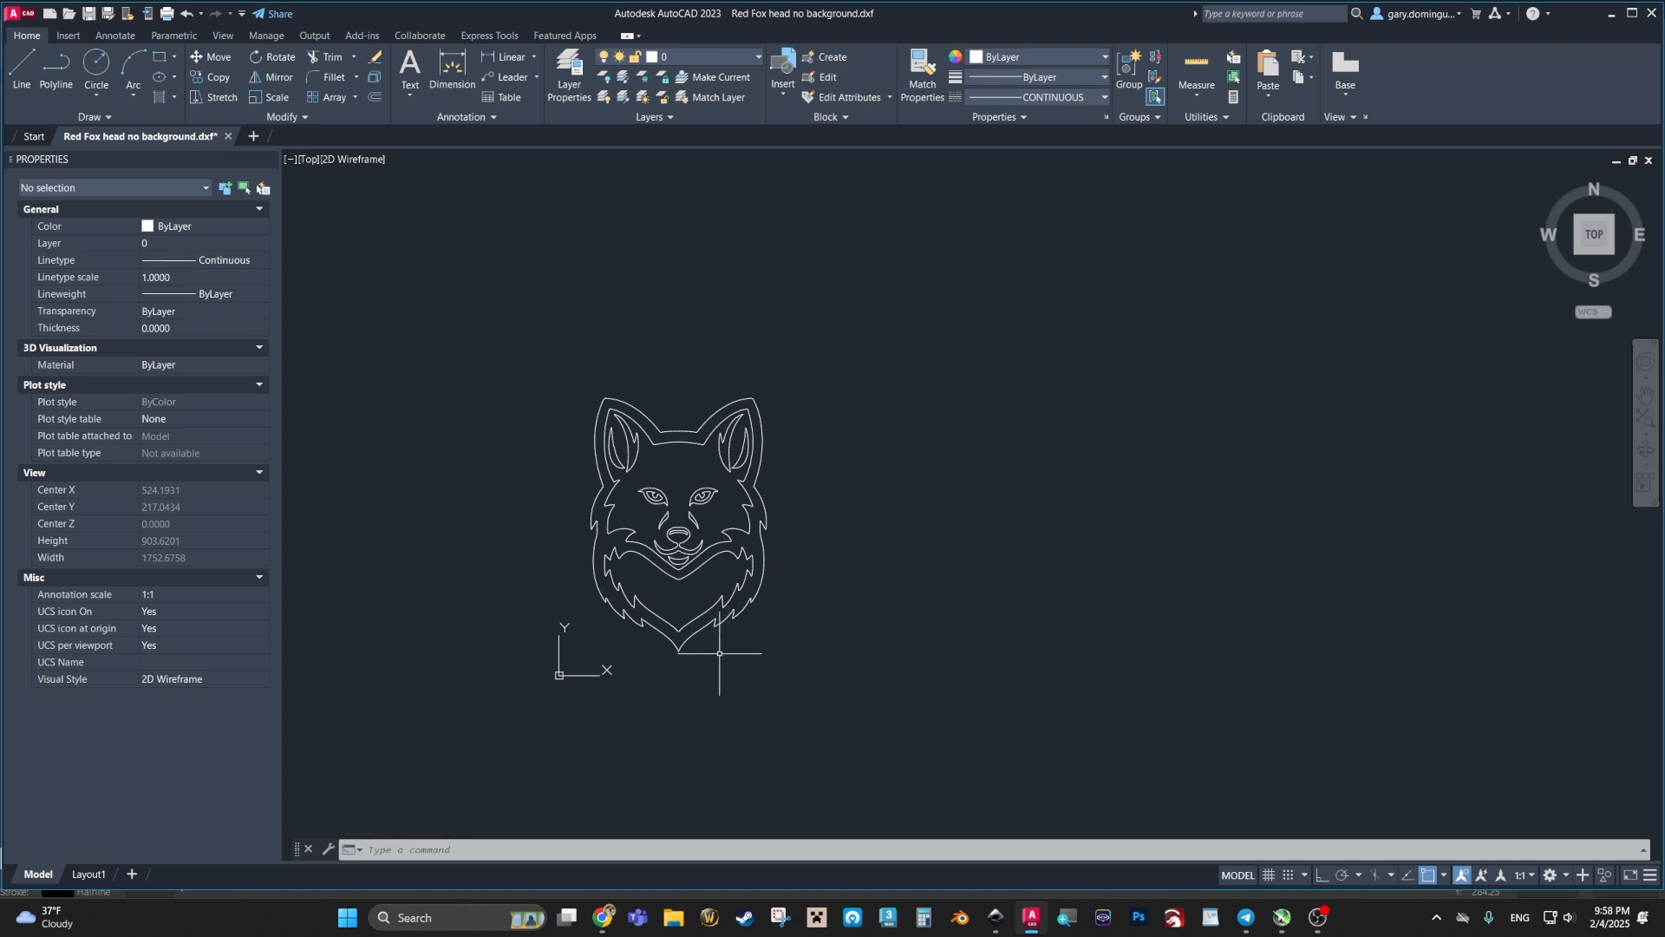
scroll(569, 624, up, 3)
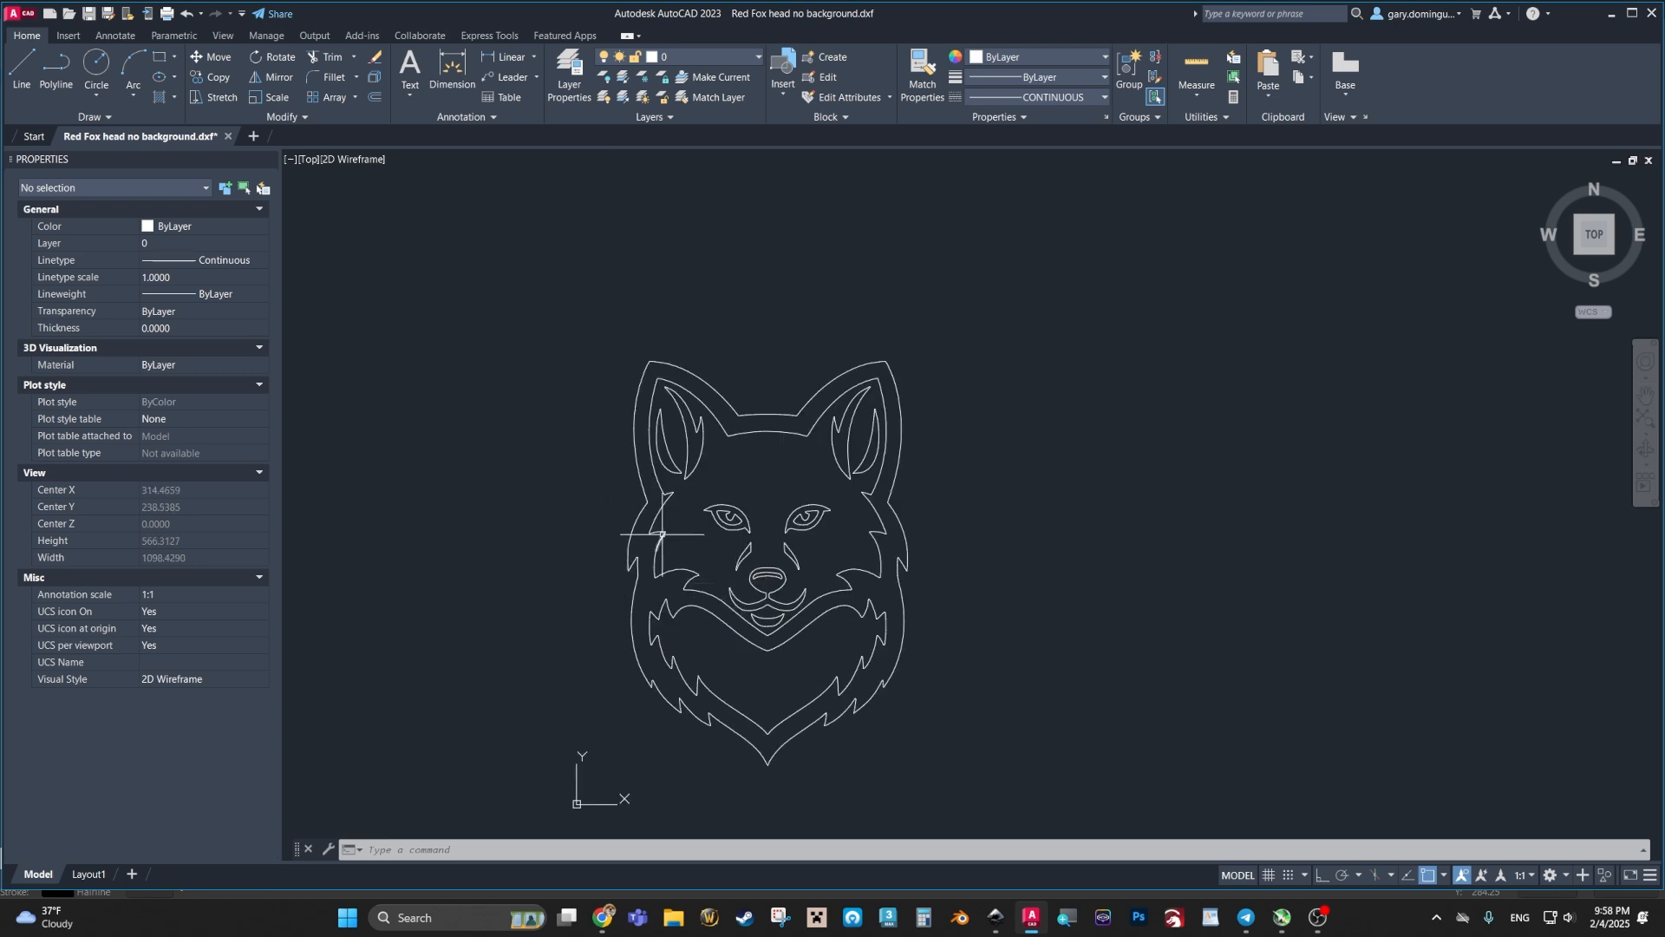
click(758, 415)
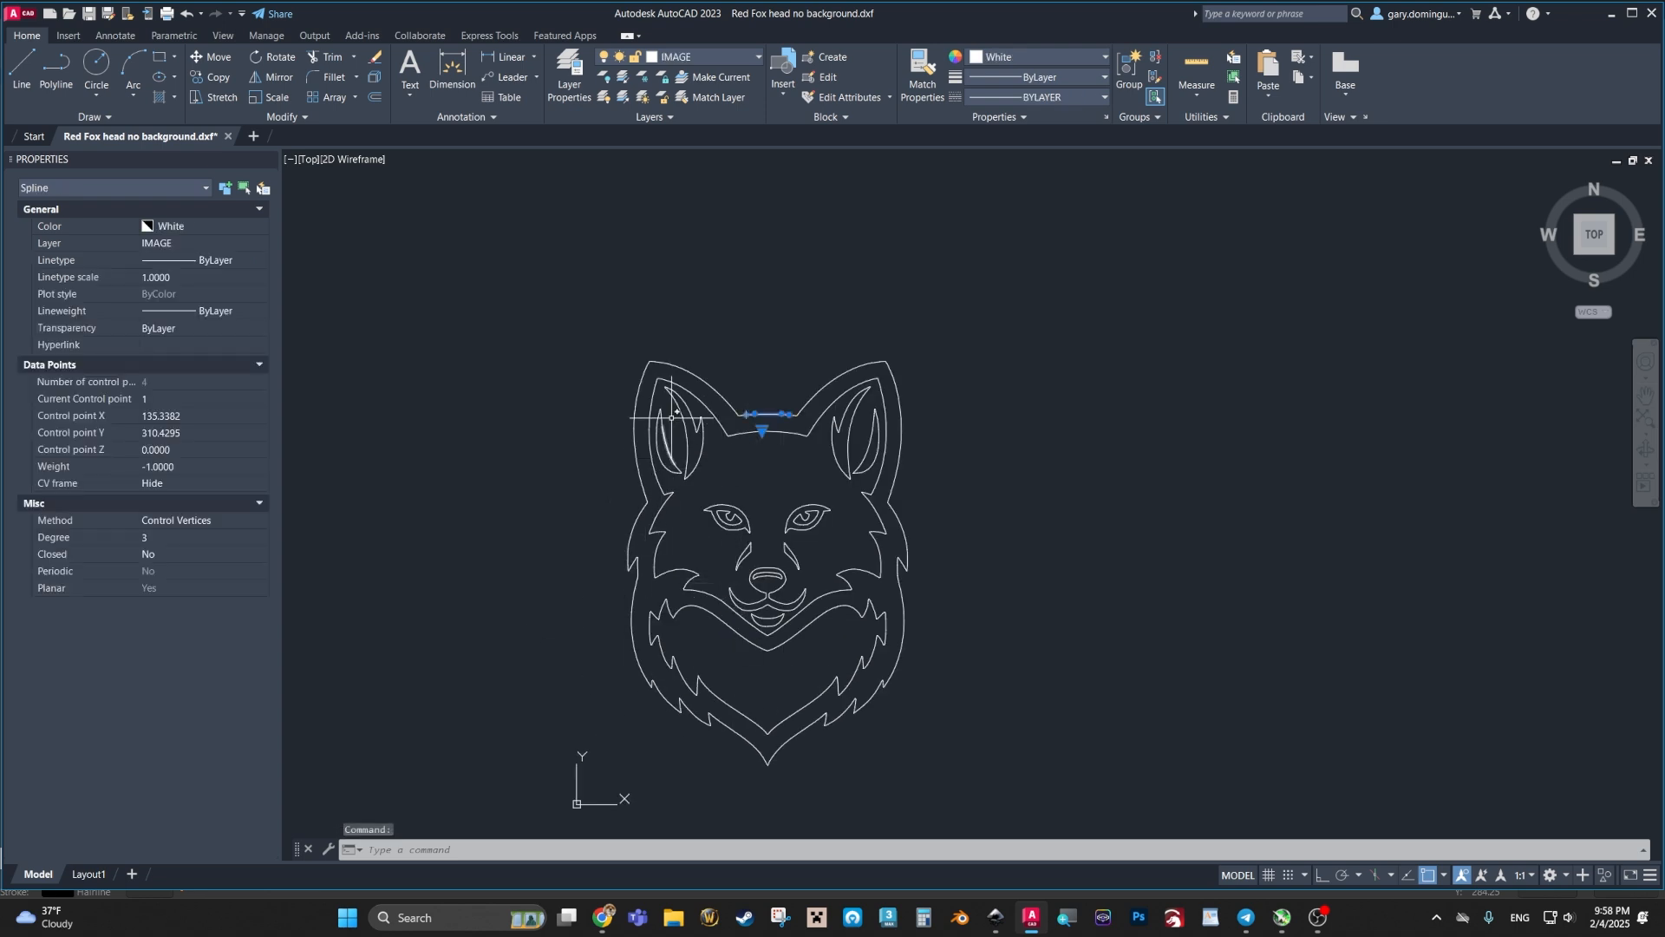
click(673, 362)
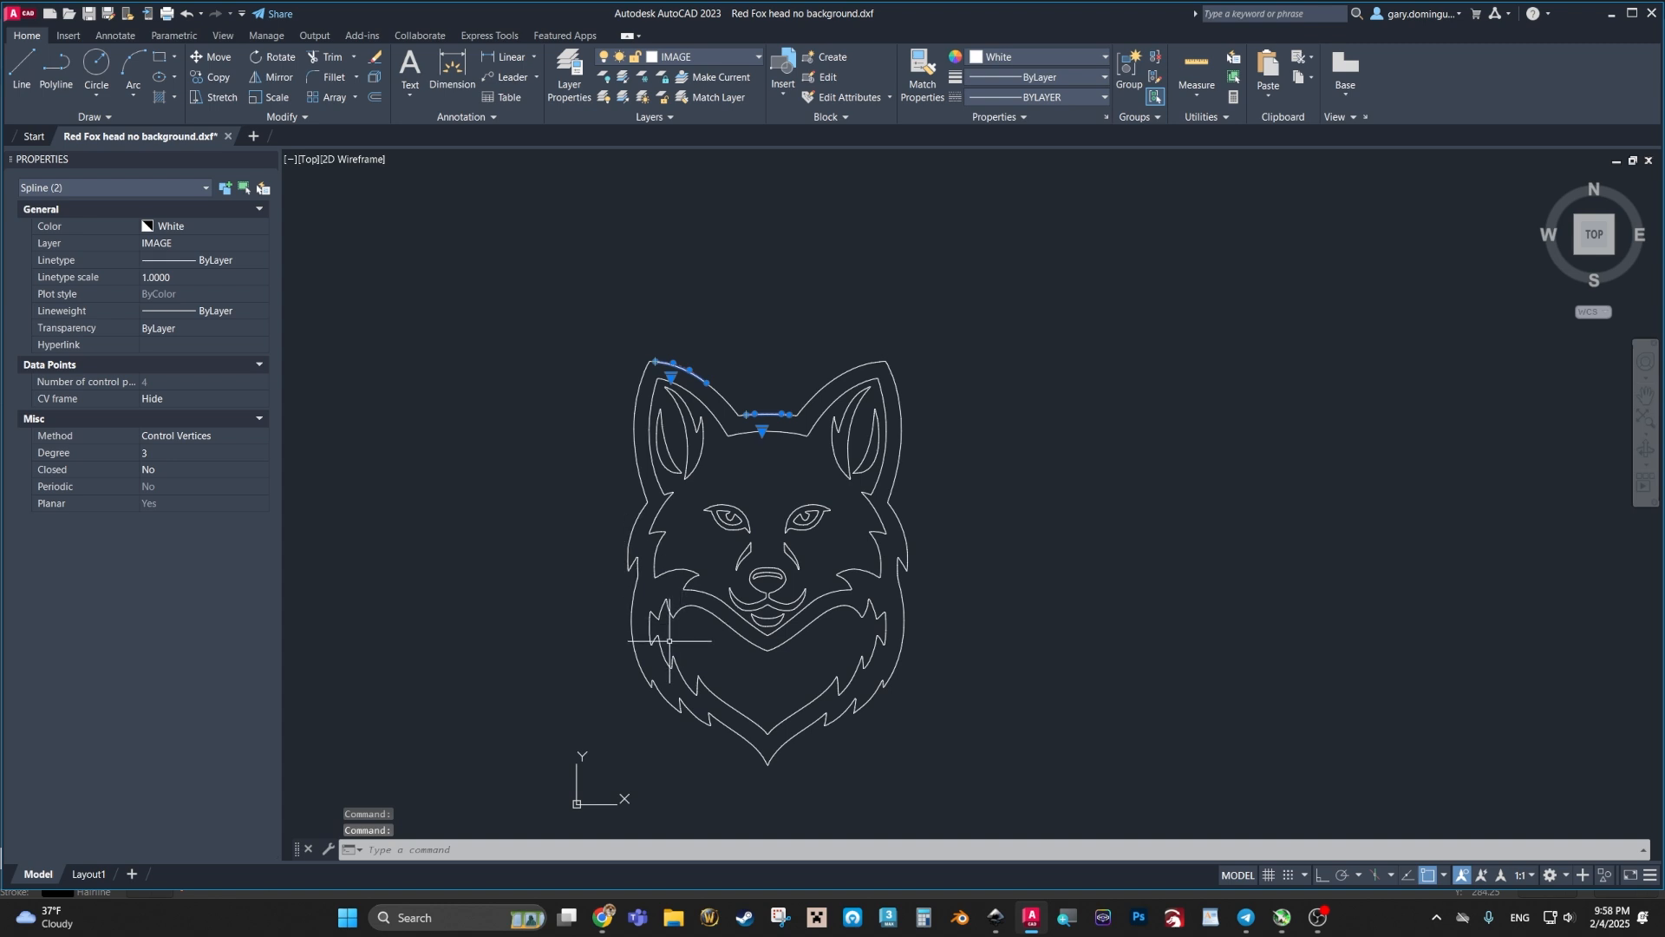
click(729, 707)
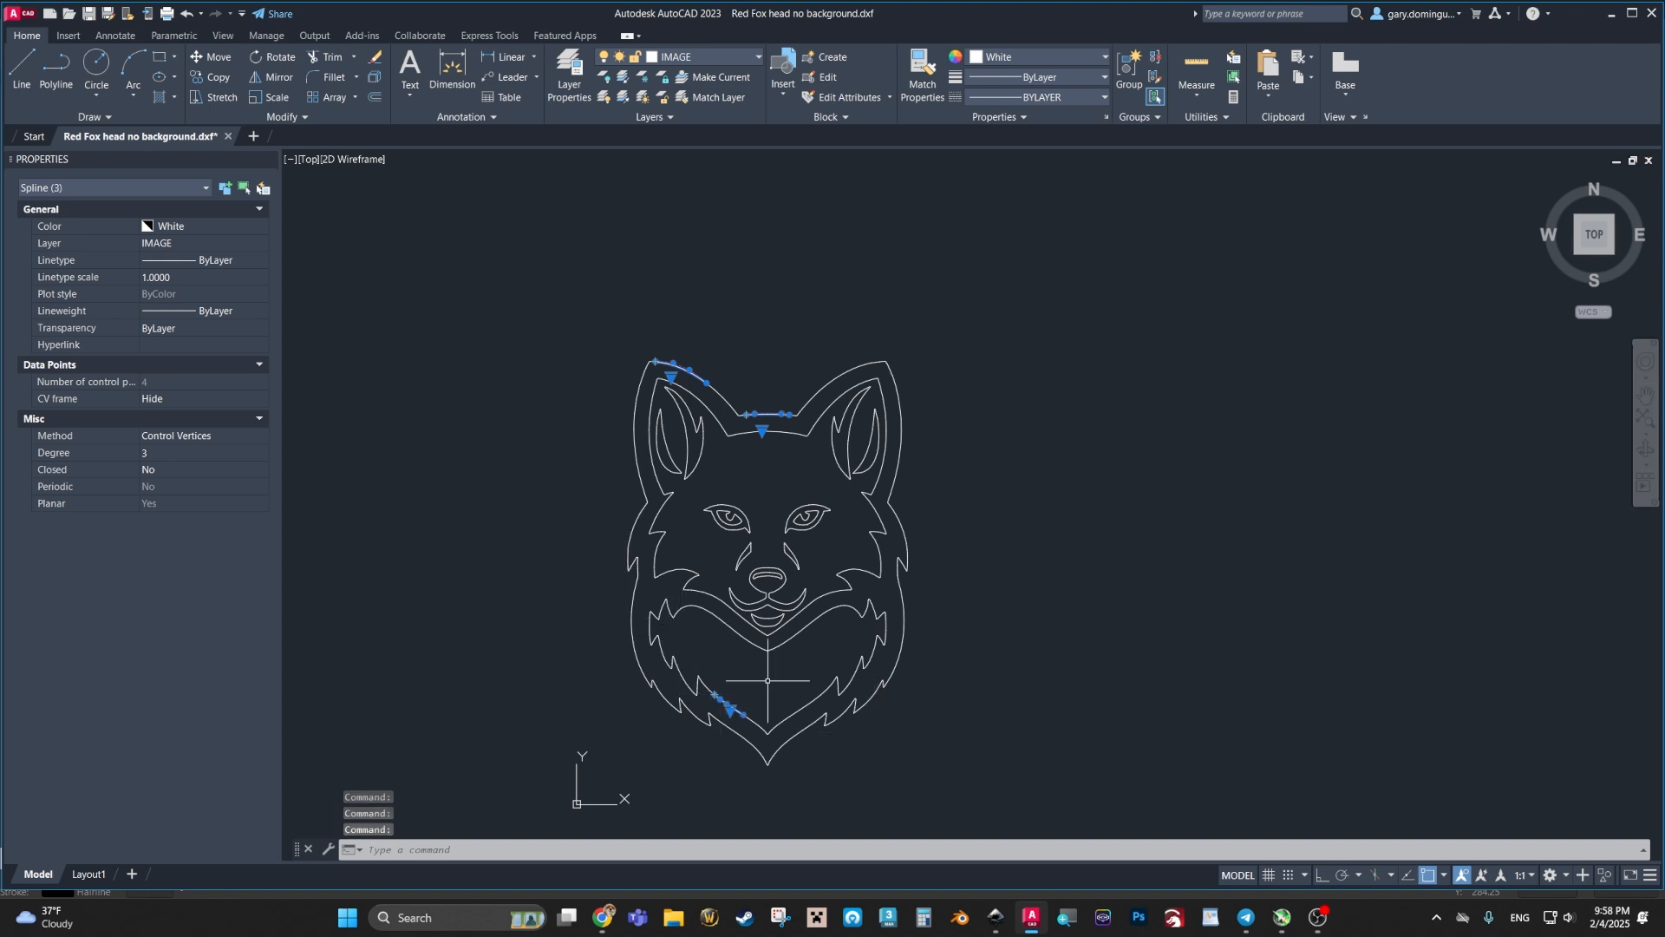
key(Escape)
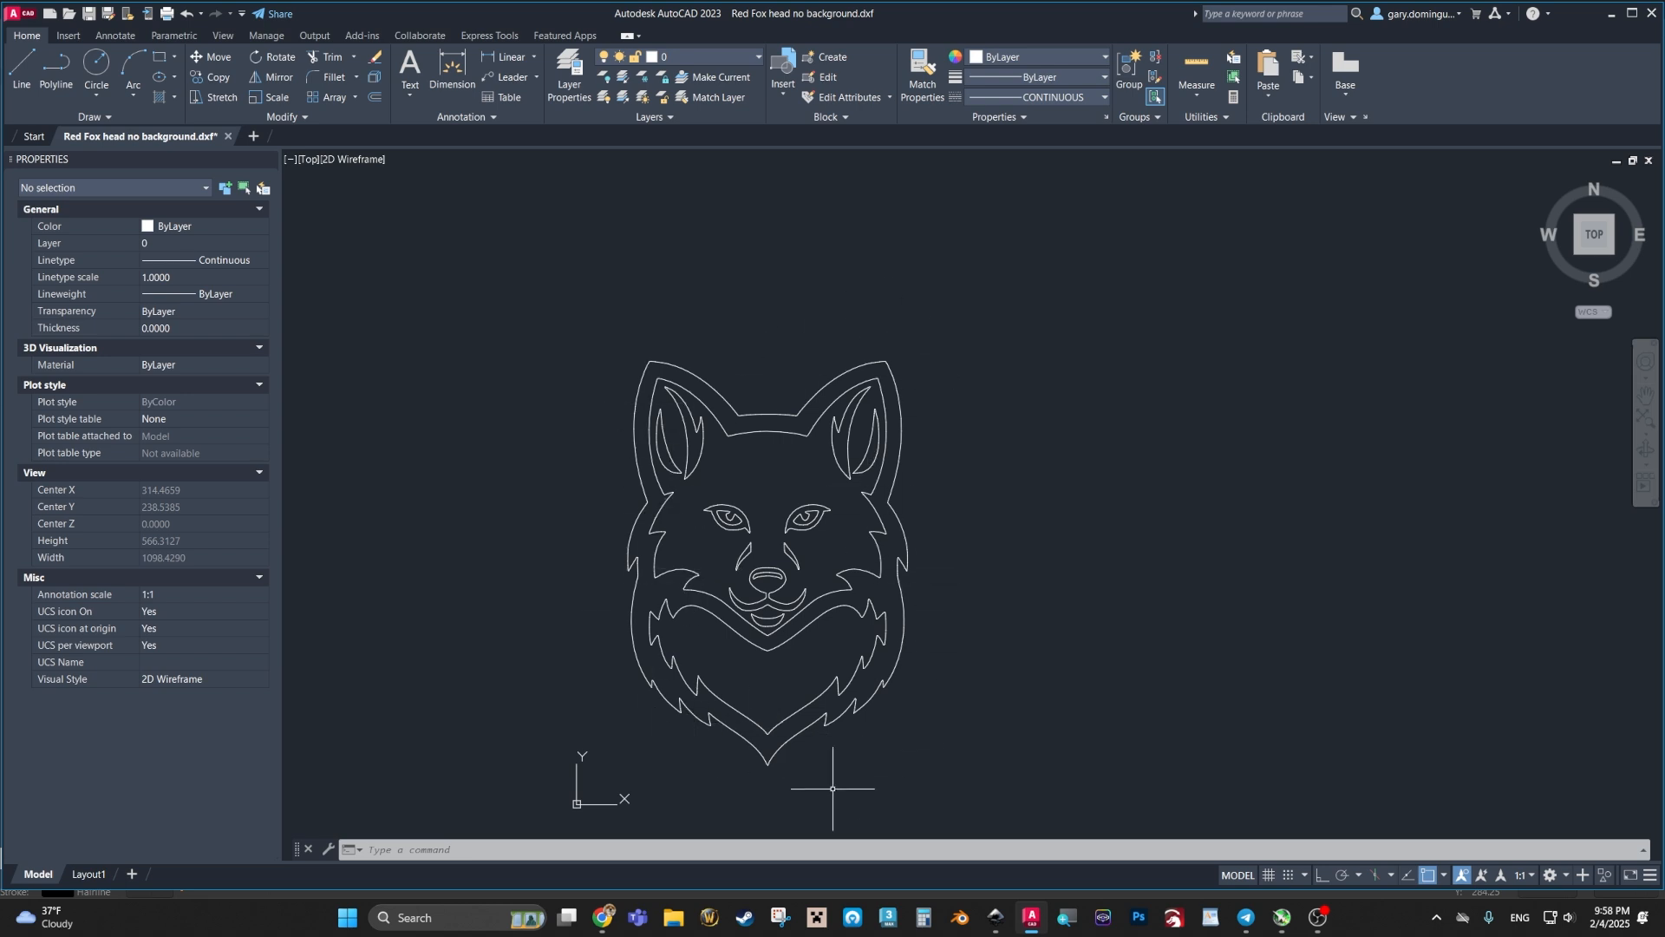
Step: Flatten all the fox head outlines with the FLATTEN command, answering yes to removing hidden lines
middle_drag(940, 684, 909, 651)
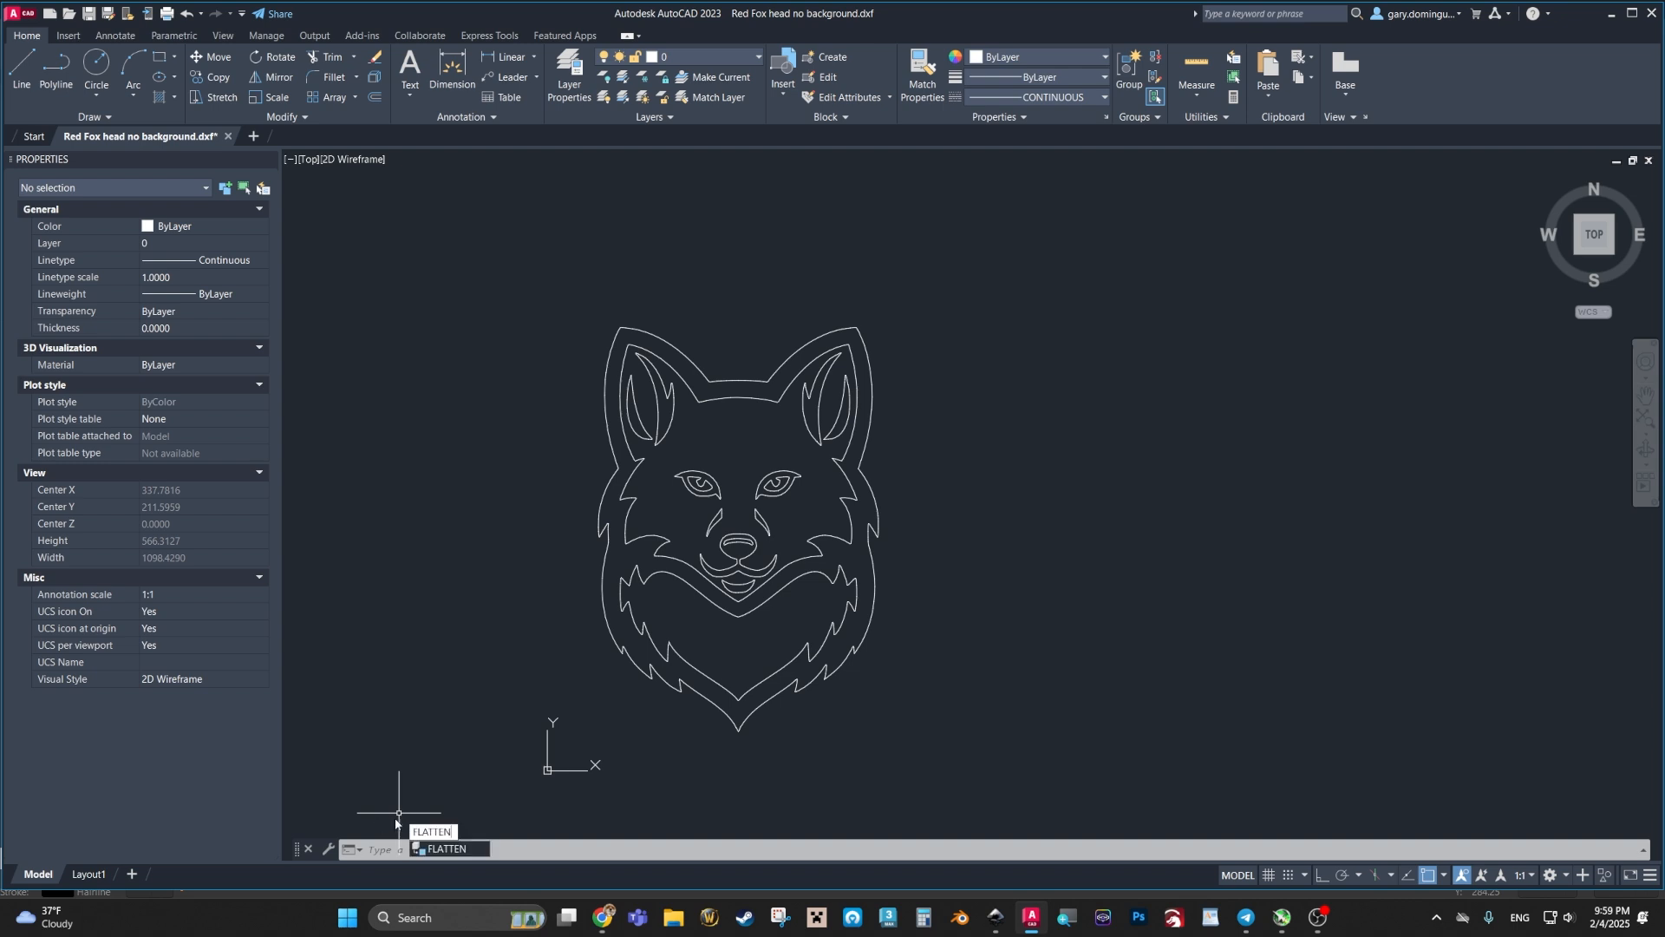
click(446, 853)
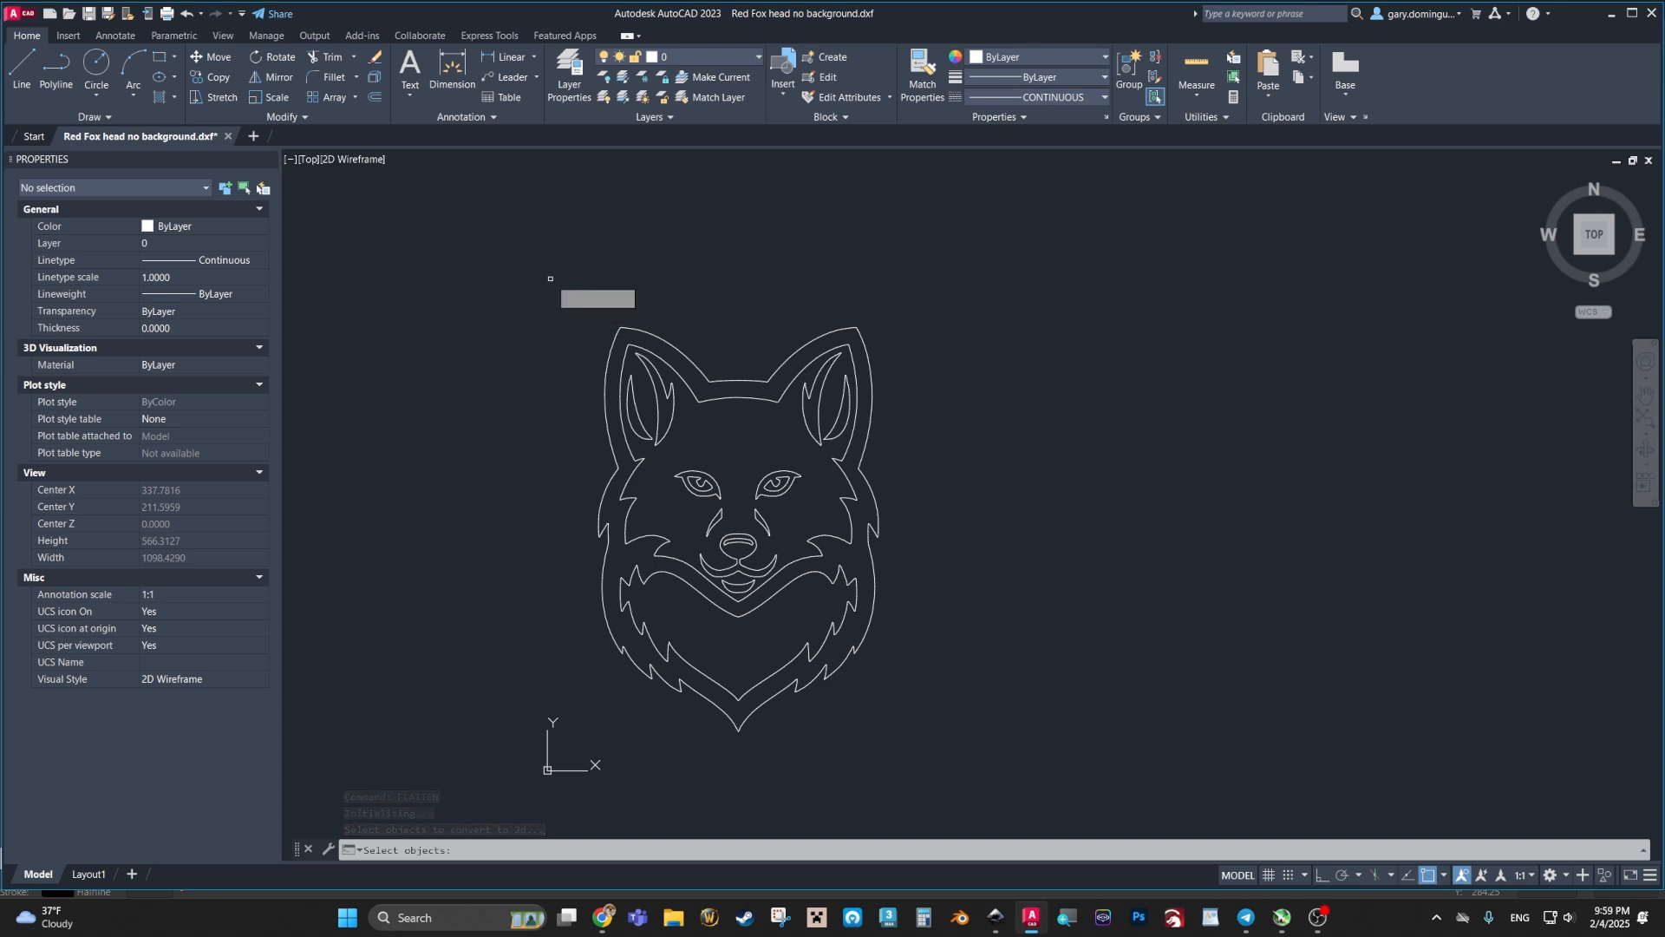
mouse_move(554, 221)
mouse_down()
mouse_move(639, 261)
mouse_move(558, 156)
mouse_move(564, 173)
mouse_up()
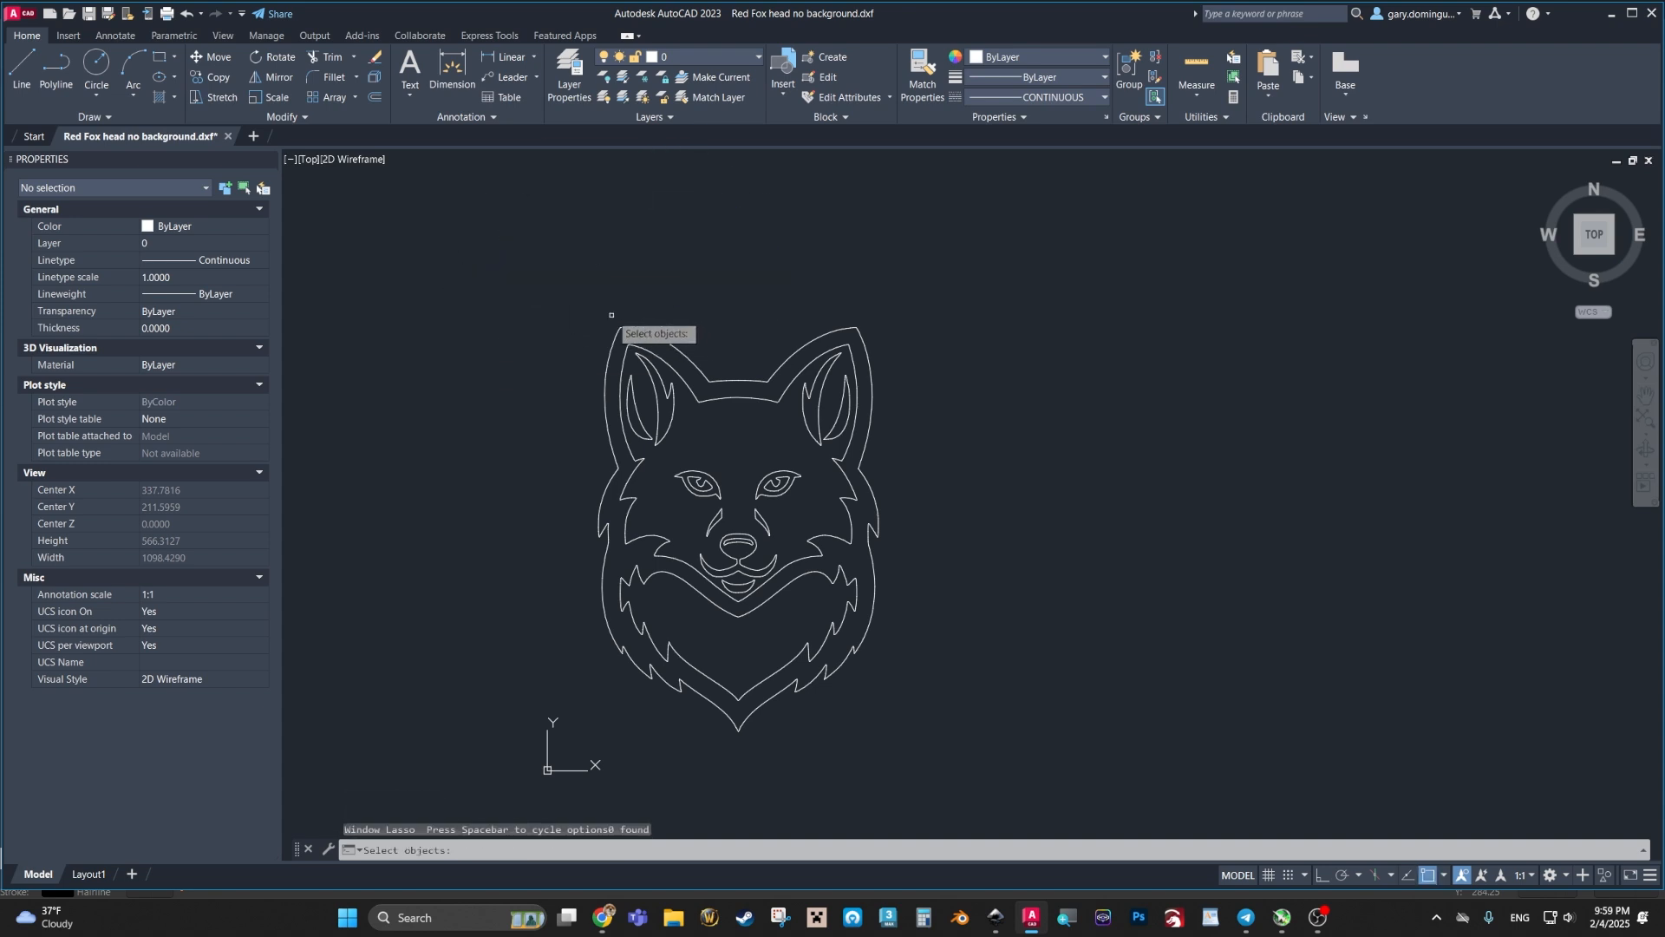
click(539, 291)
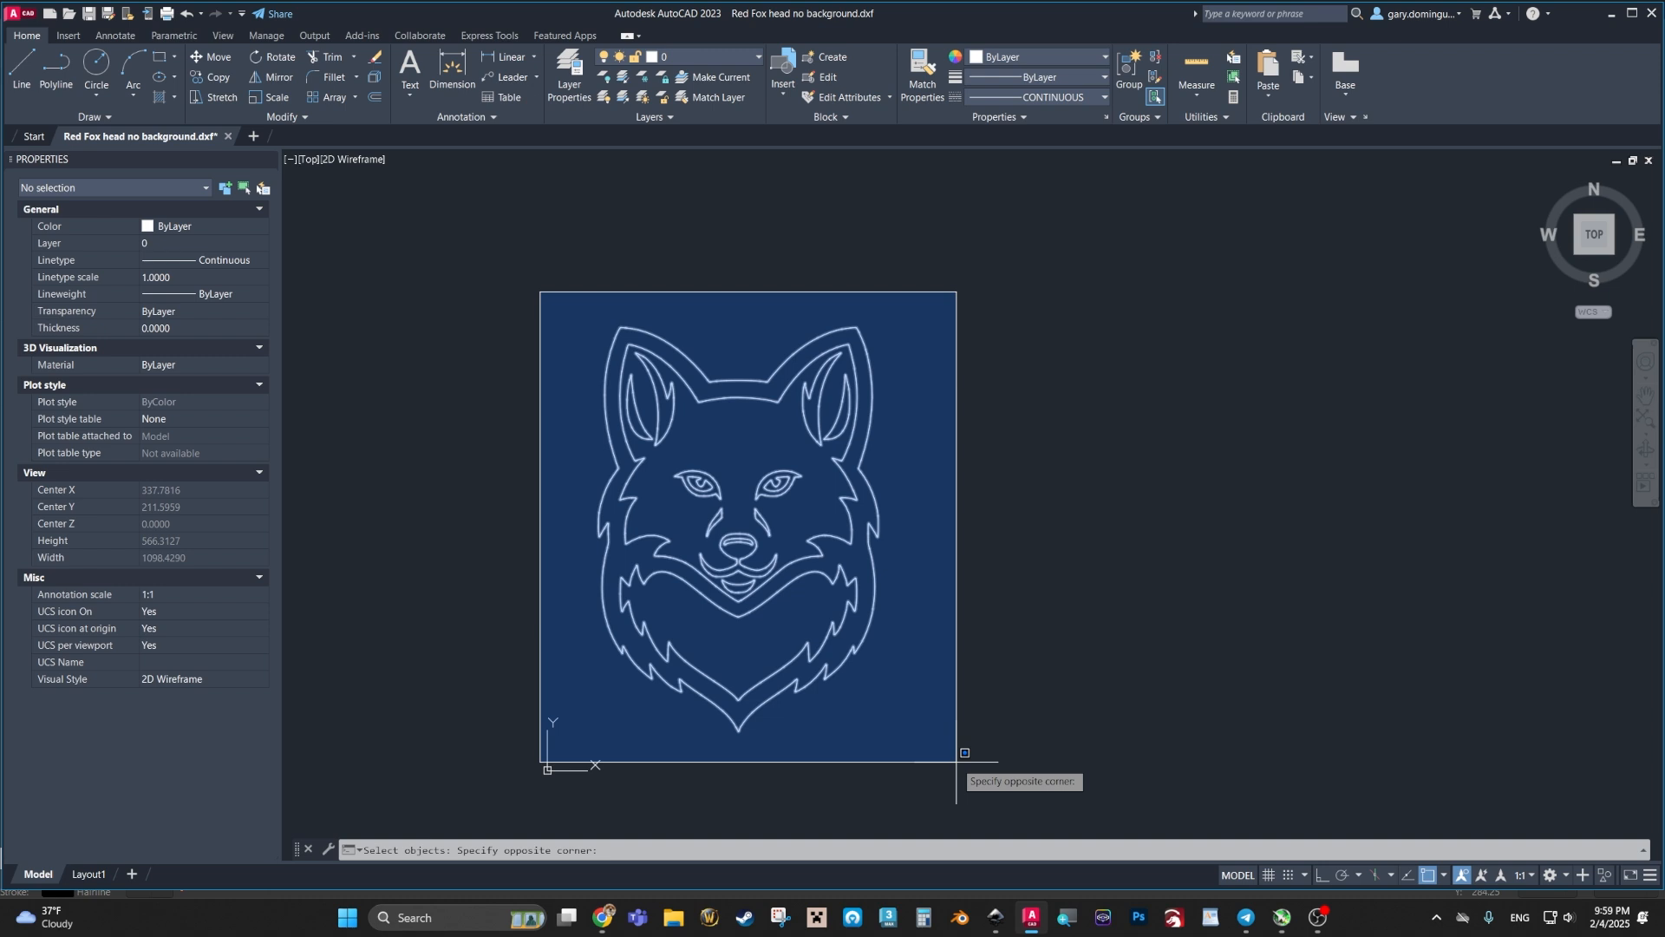
click(957, 762)
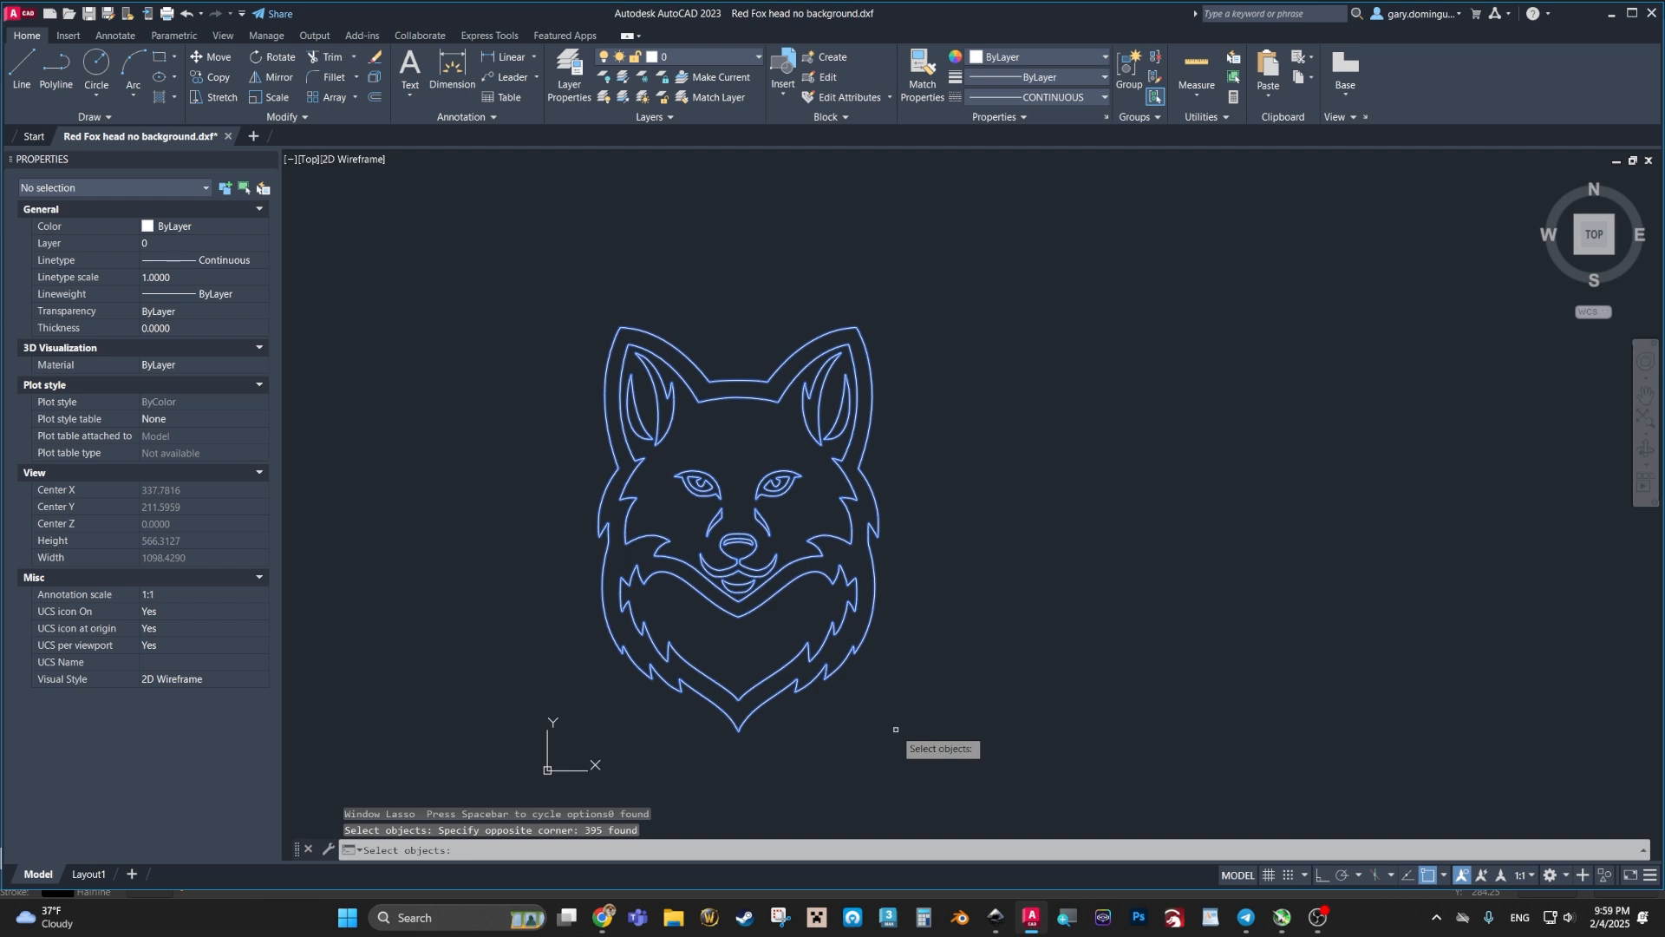
key(Return)
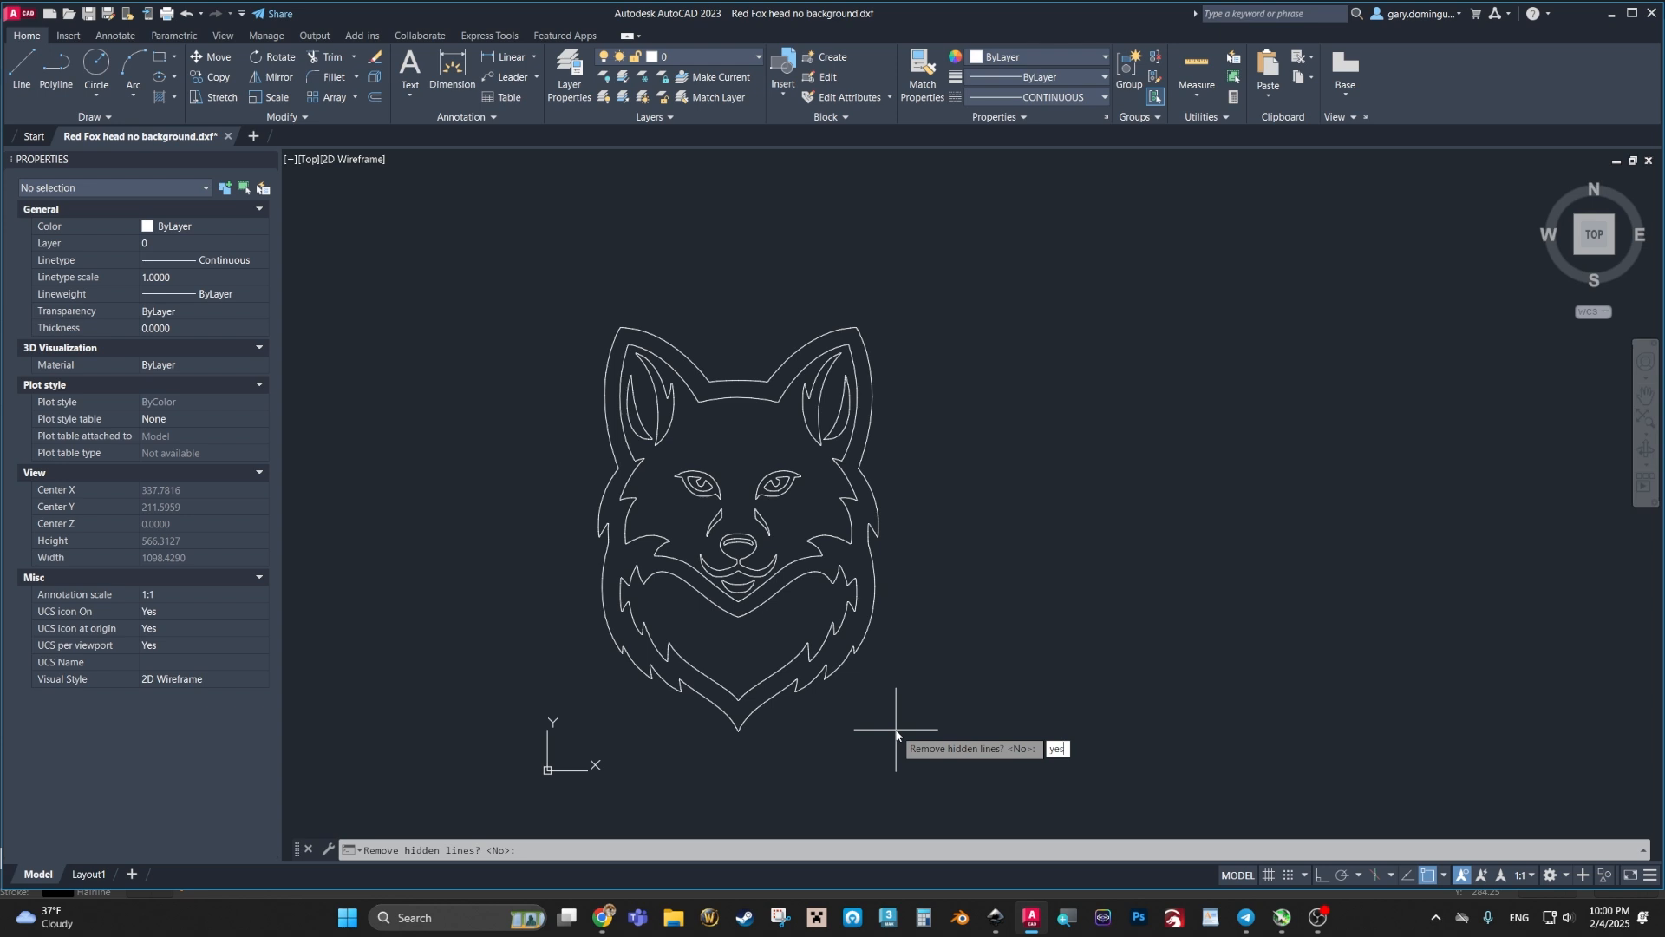
key(Return)
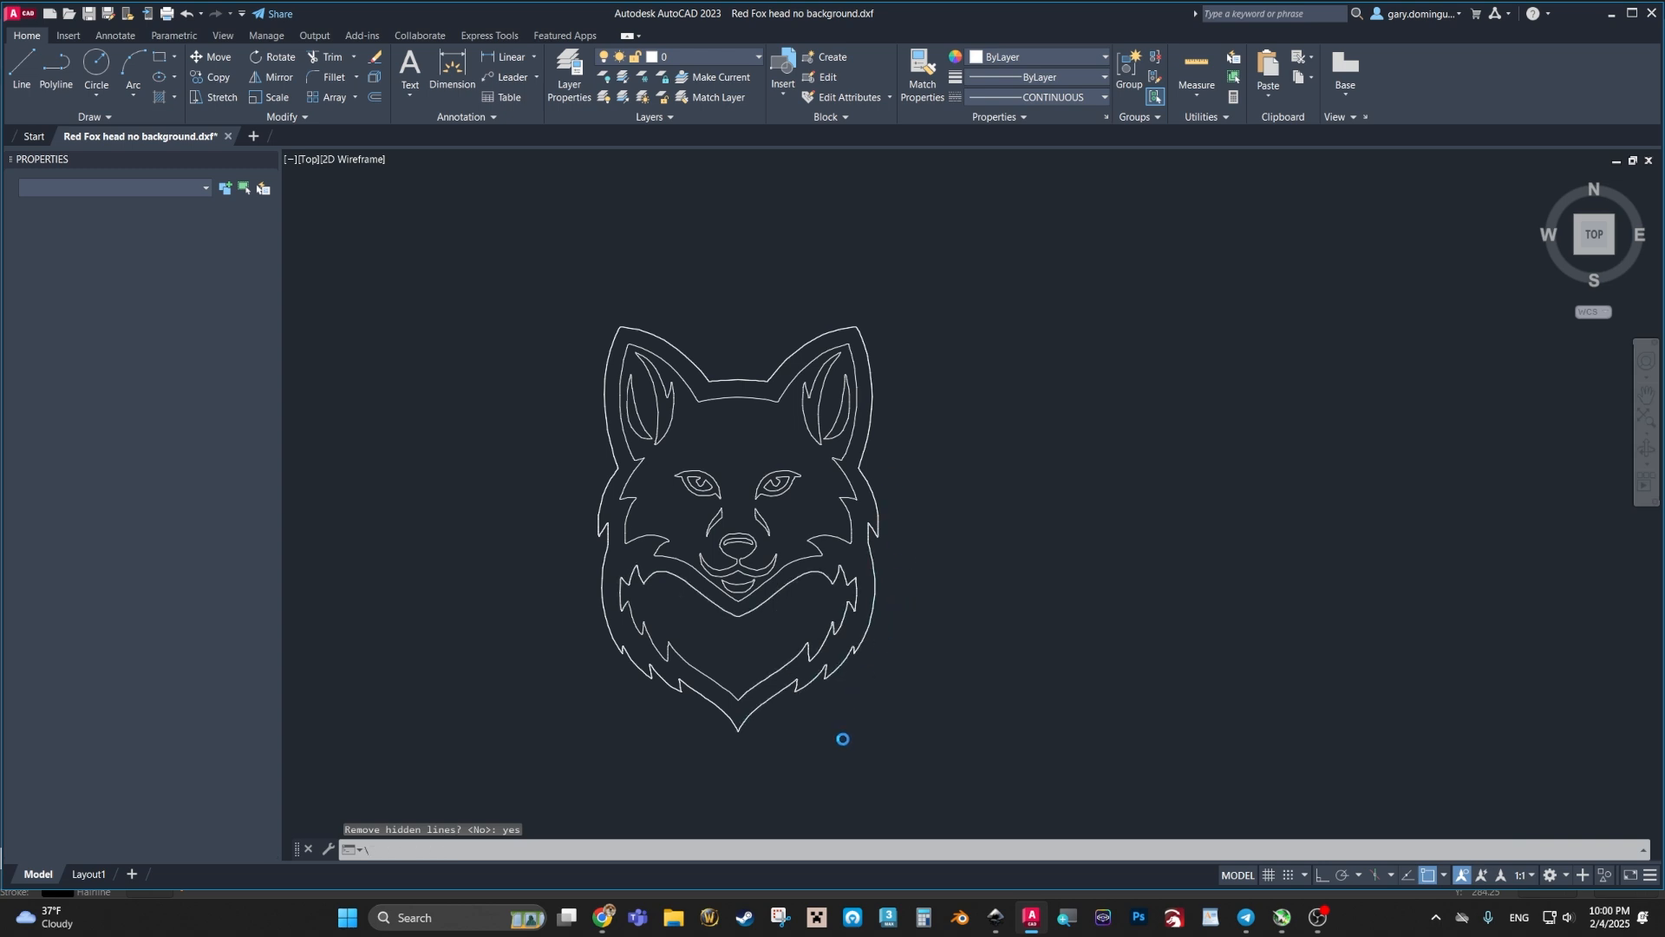
key(Return)
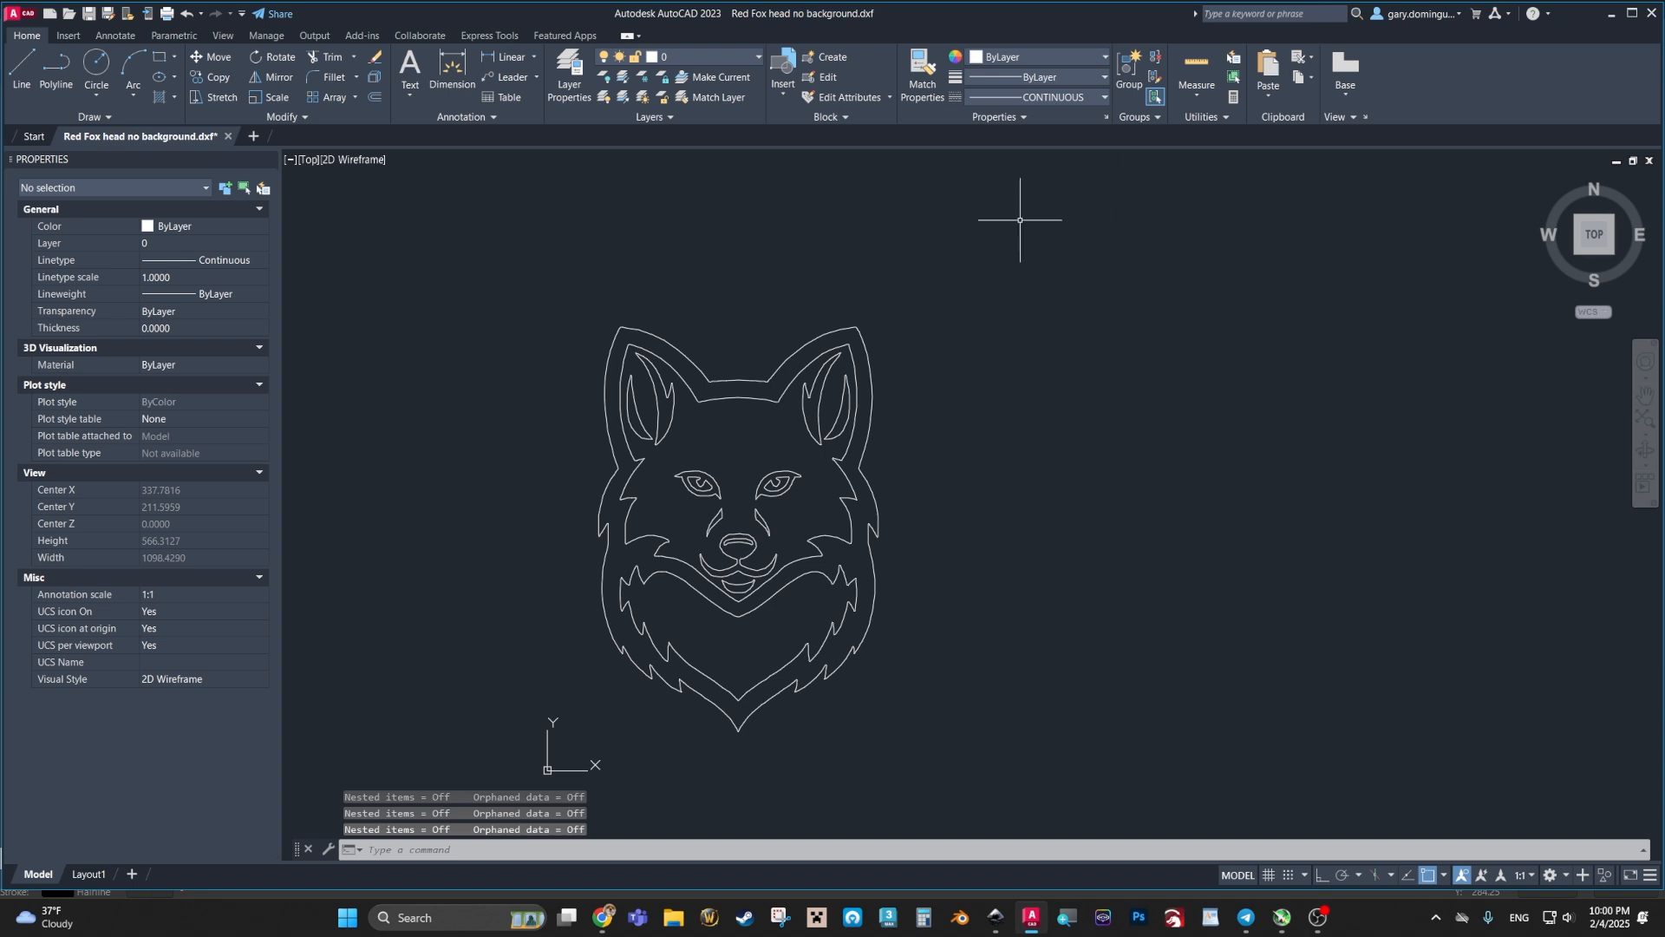
Step: Pull a vertex of the flattened polyline on the fox's lower right outer edge outward, and undo the grip edit
click(870, 618)
scroll(872, 624, up, 8)
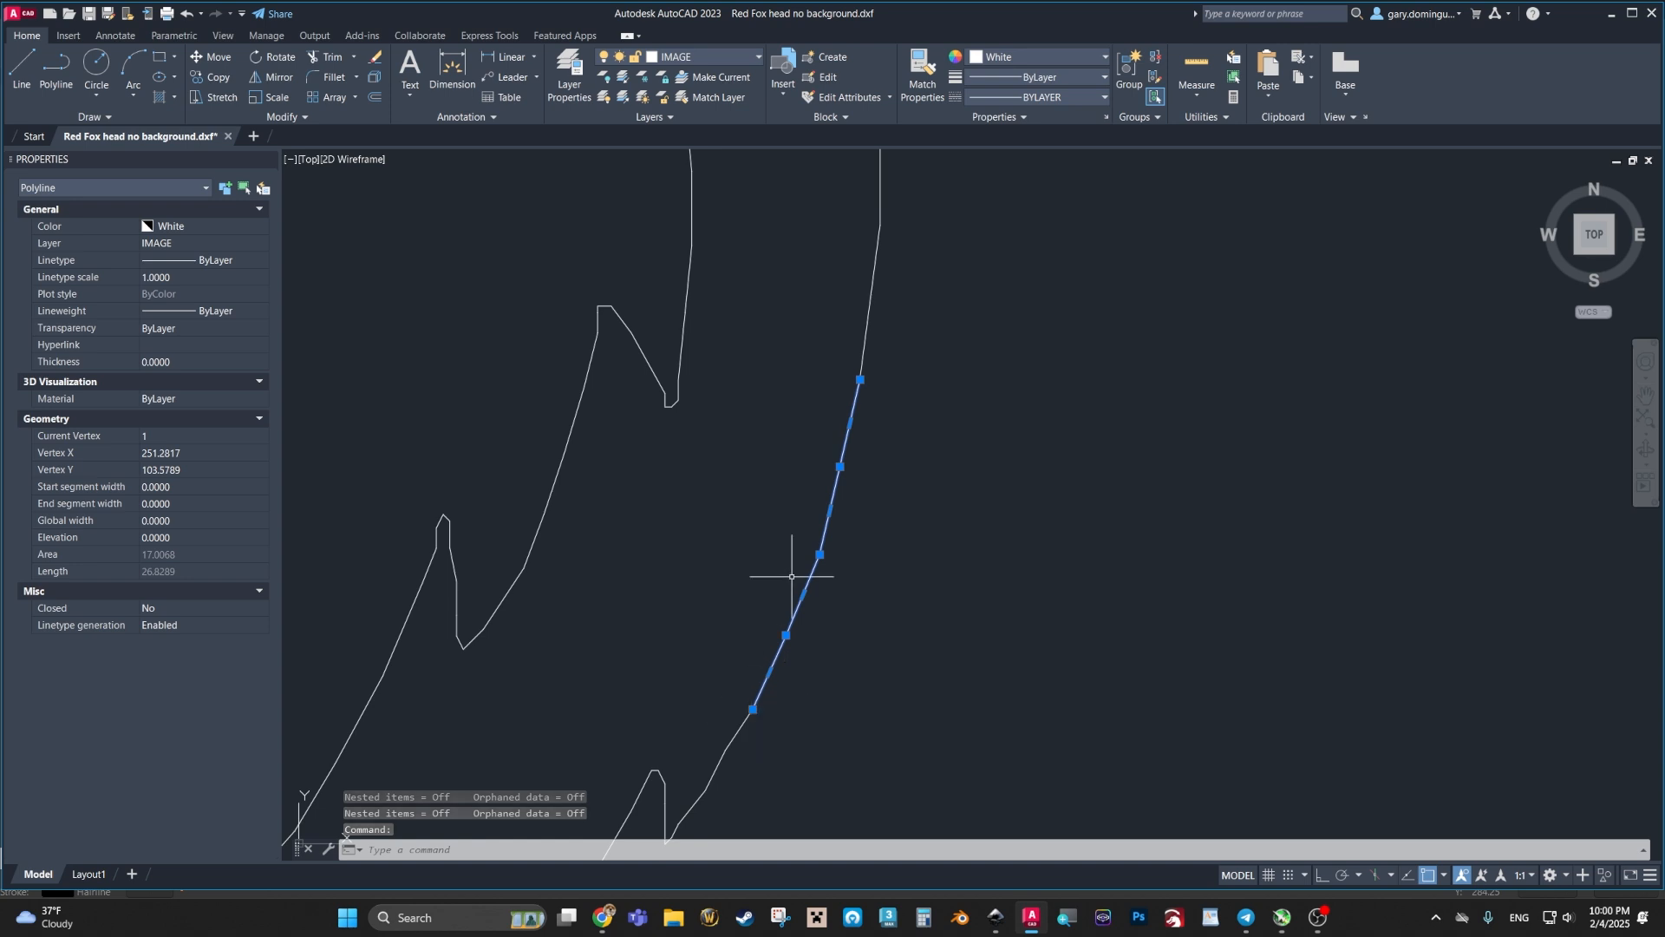
scroll(872, 496, up, 4)
scroll(859, 607, down, 2)
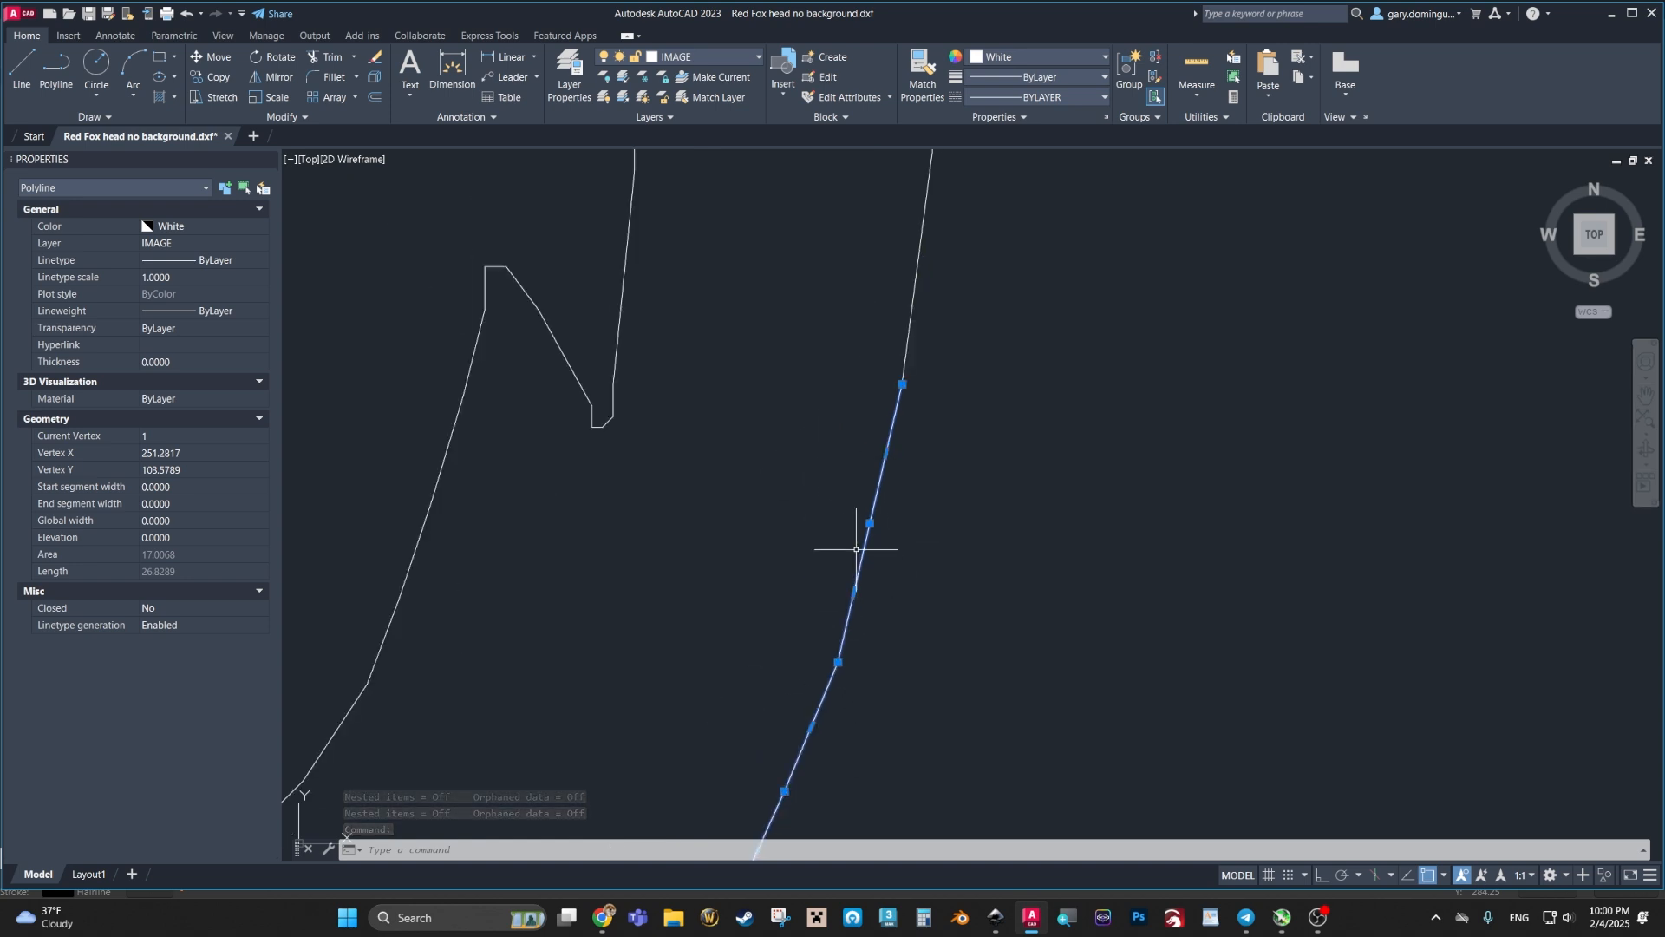
click(840, 660)
click(1044, 709)
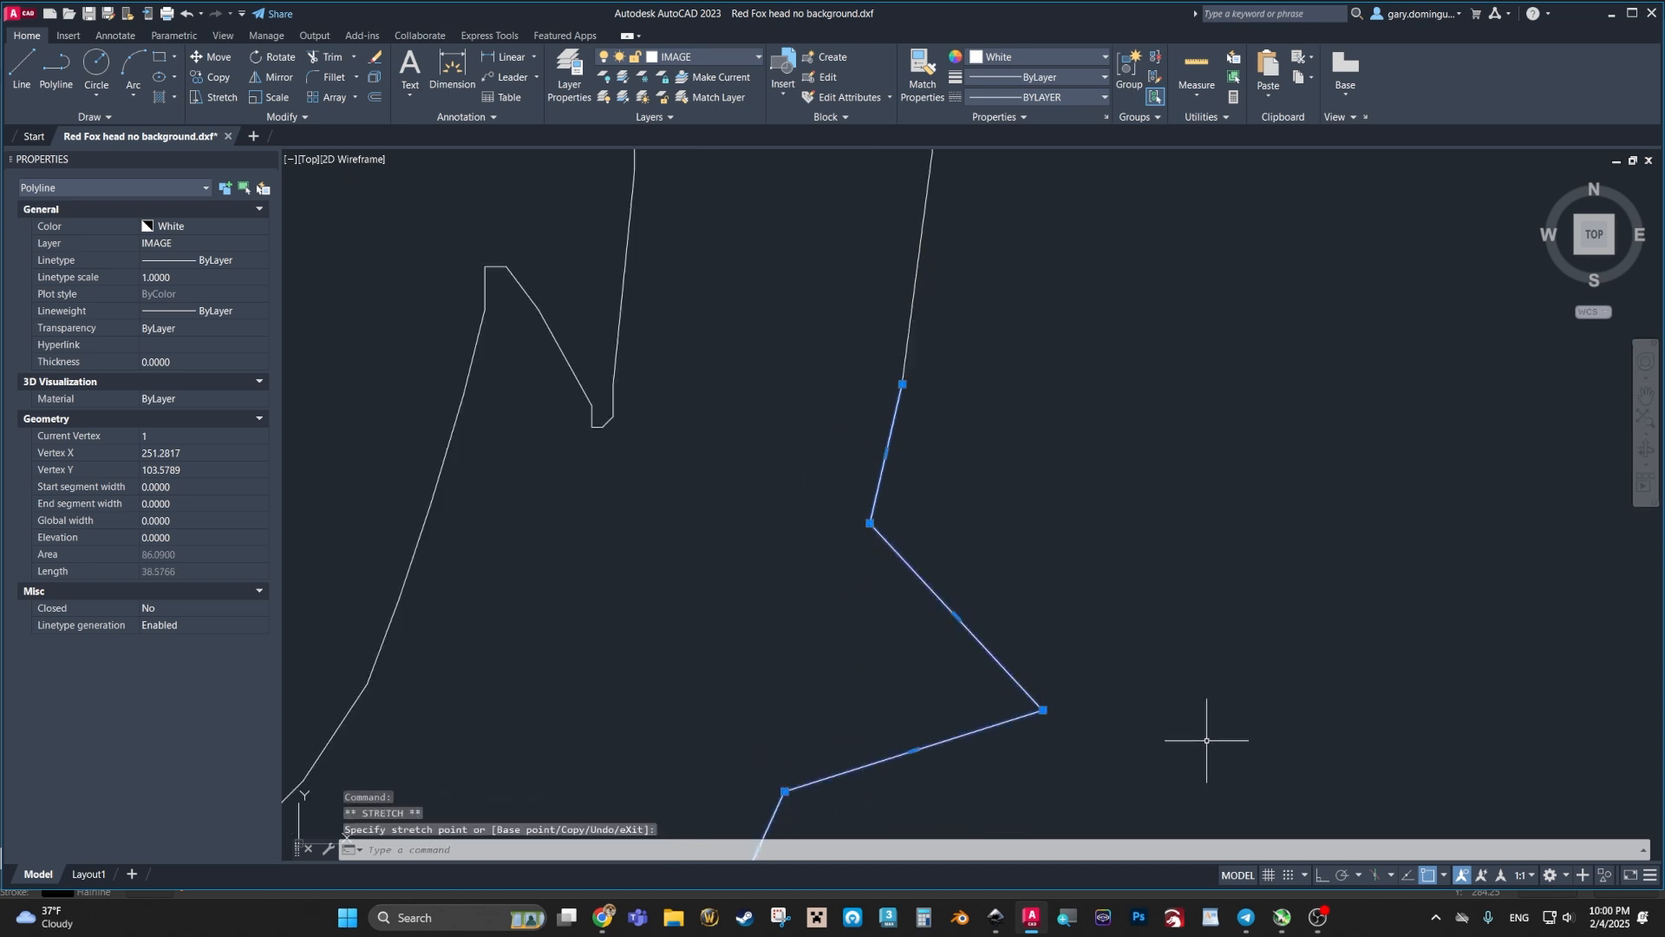
key(ctrl+z)
scroll(1197, 706, down, 5)
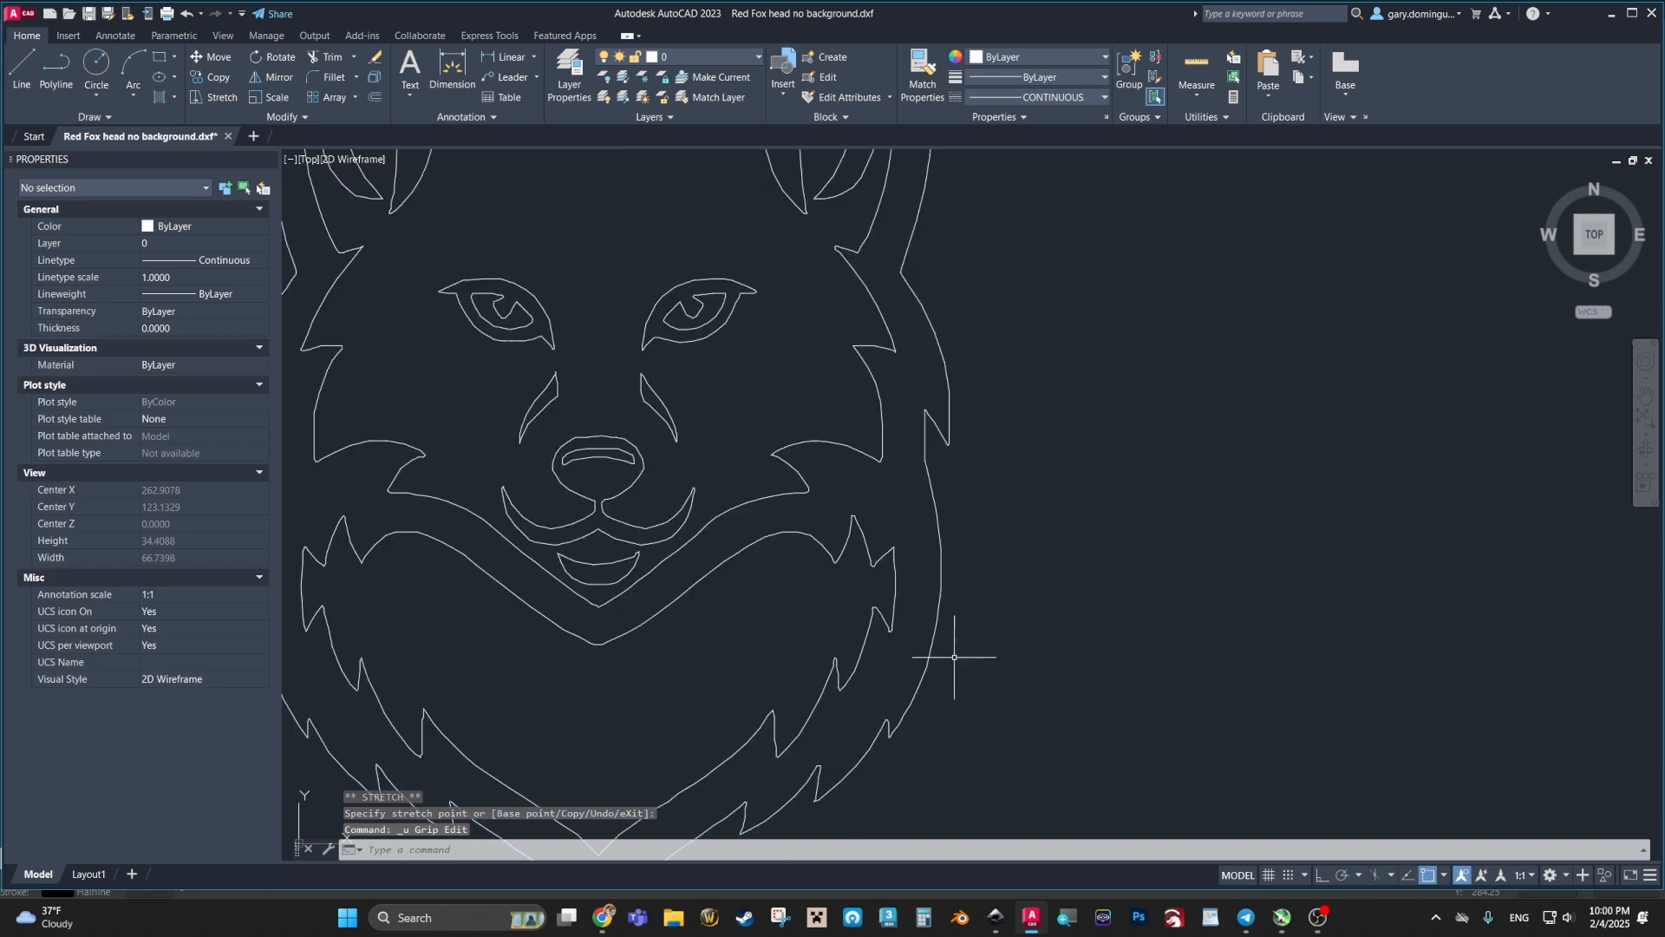
middle_drag(1002, 691, 1039, 651)
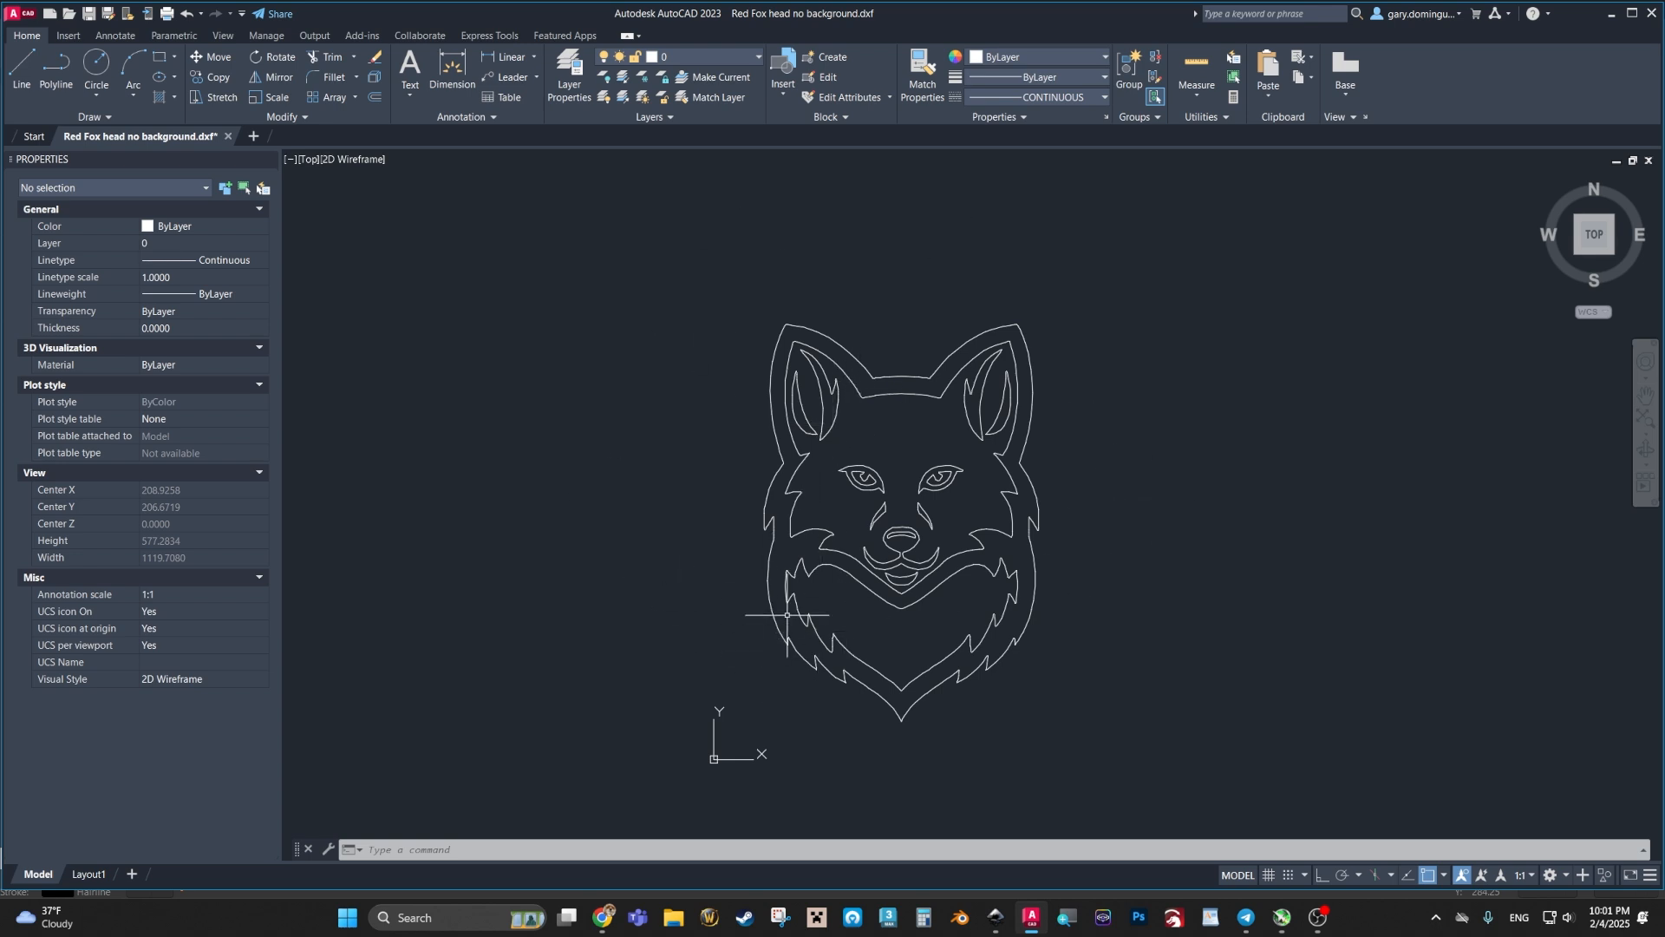
Step: Select polylines along the bottom outer edge and in the right ear to check how the outline is divided, and clear the selection
click(944, 680)
click(918, 695)
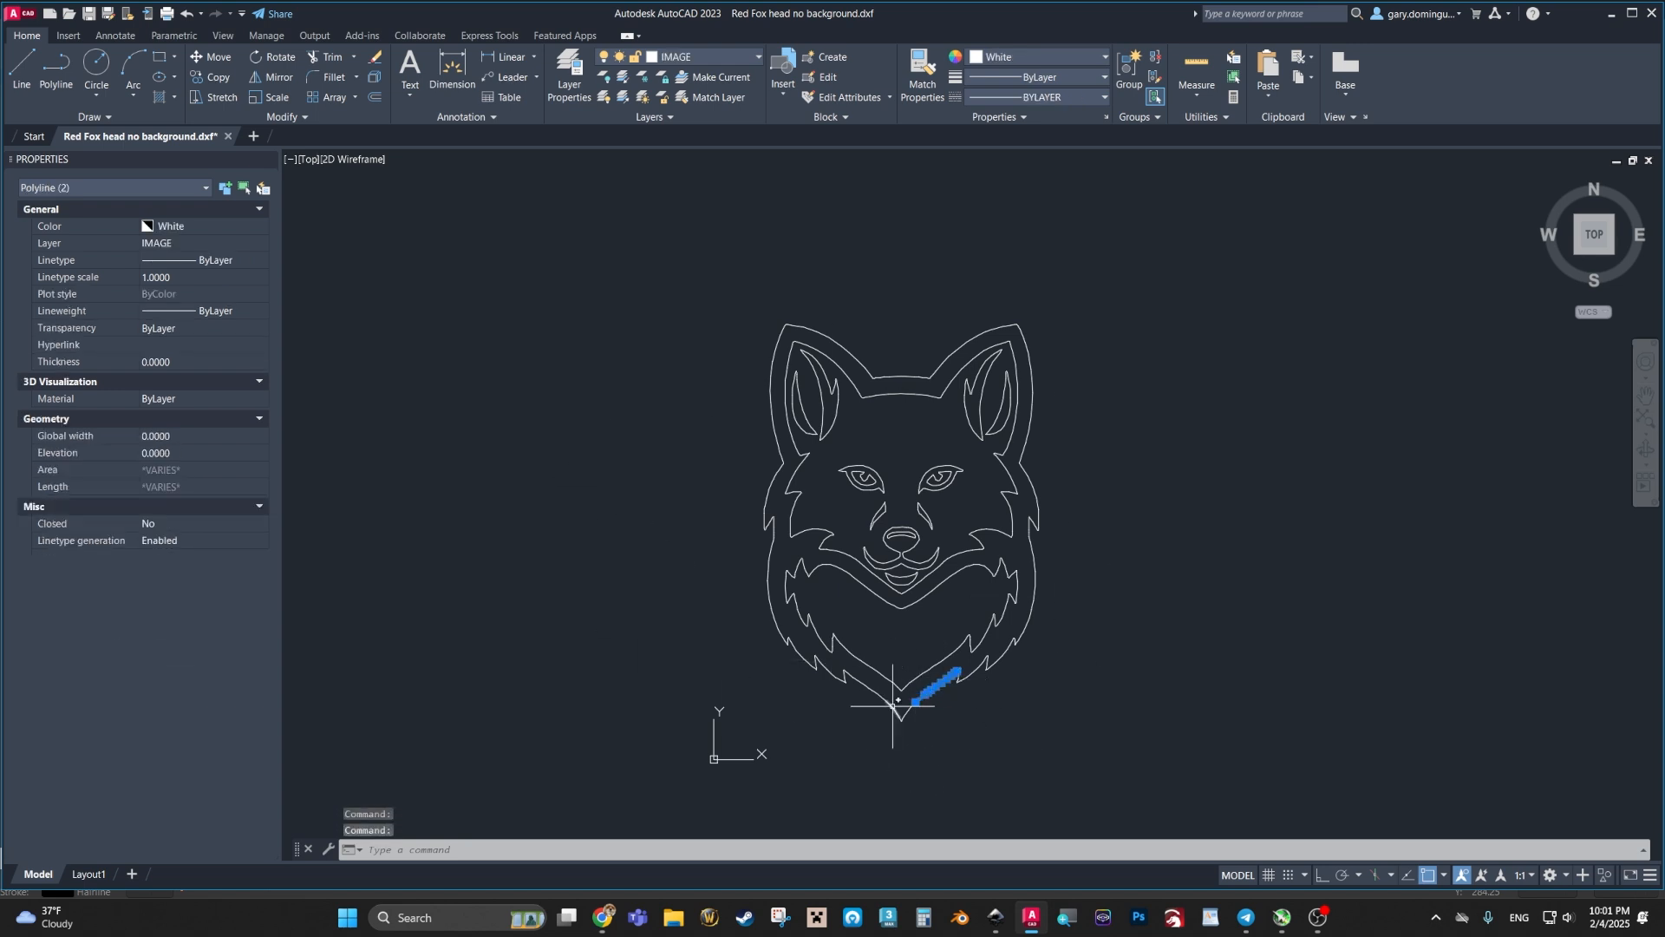
click(891, 706)
click(872, 681)
click(820, 653)
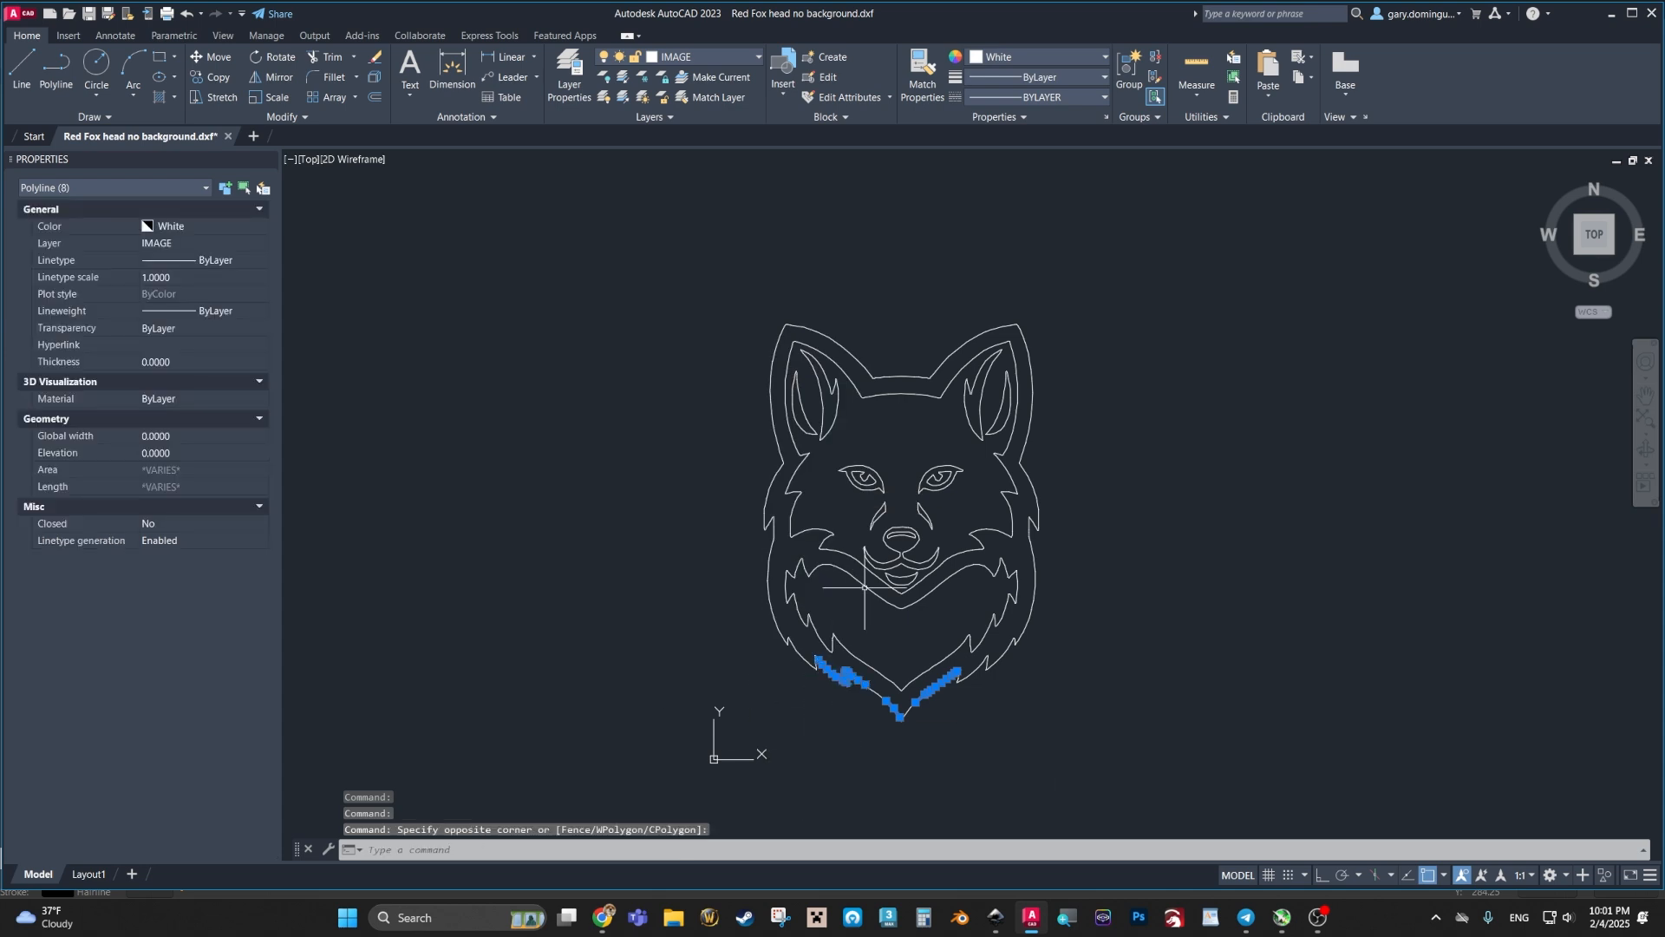
click(999, 405)
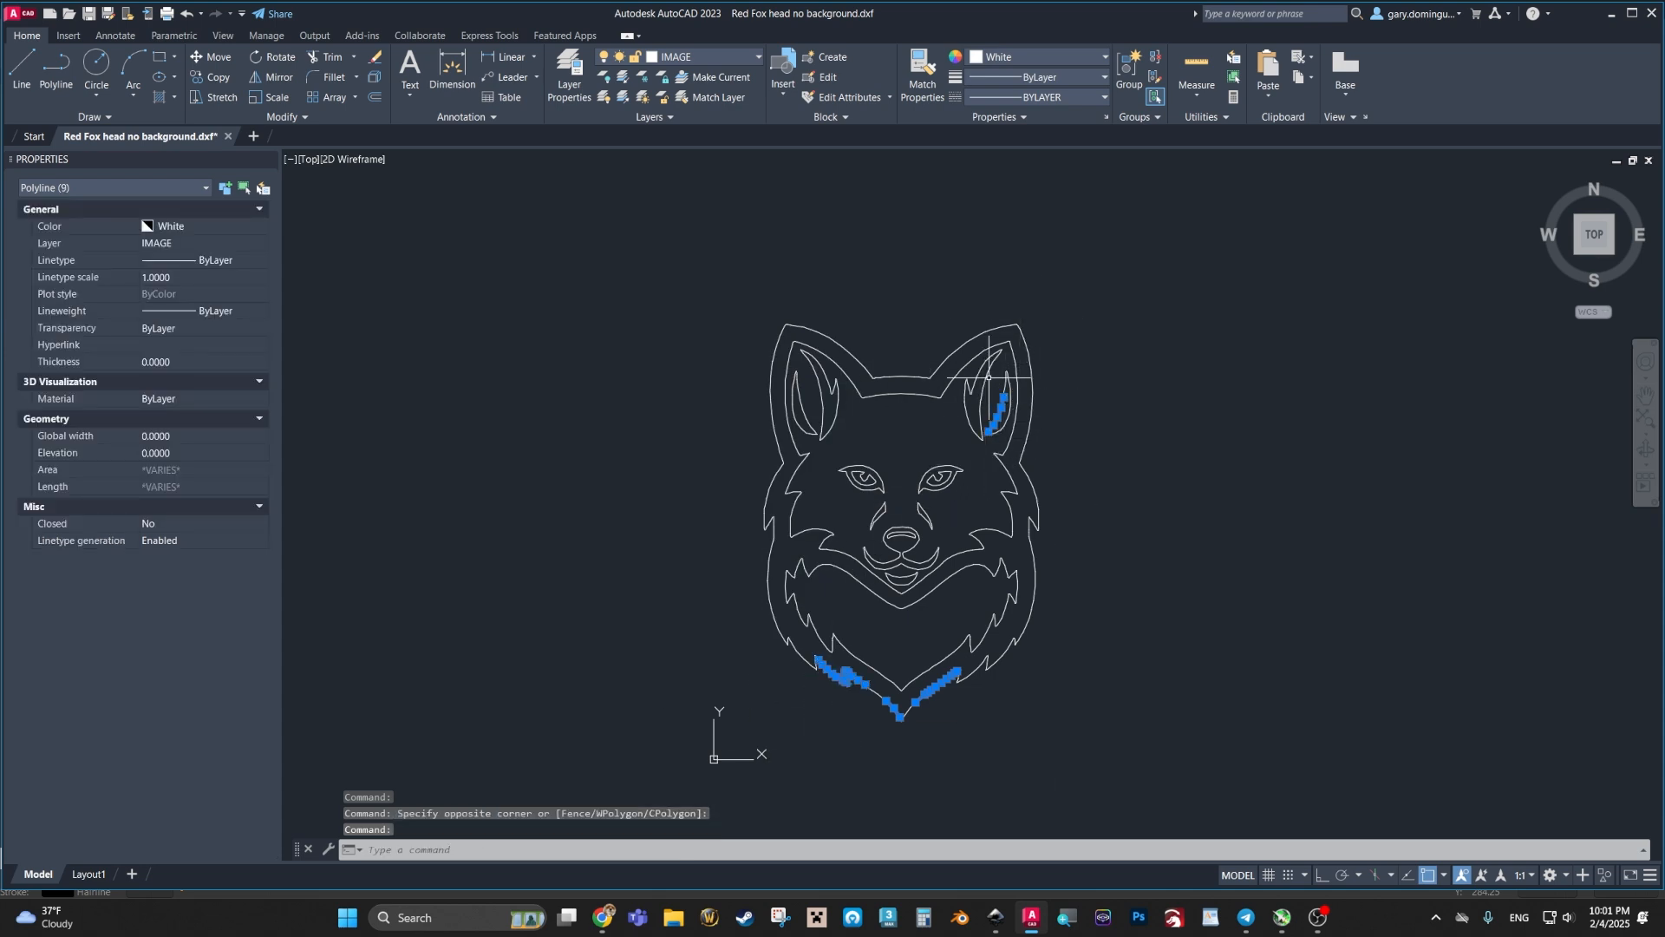
key(Escape)
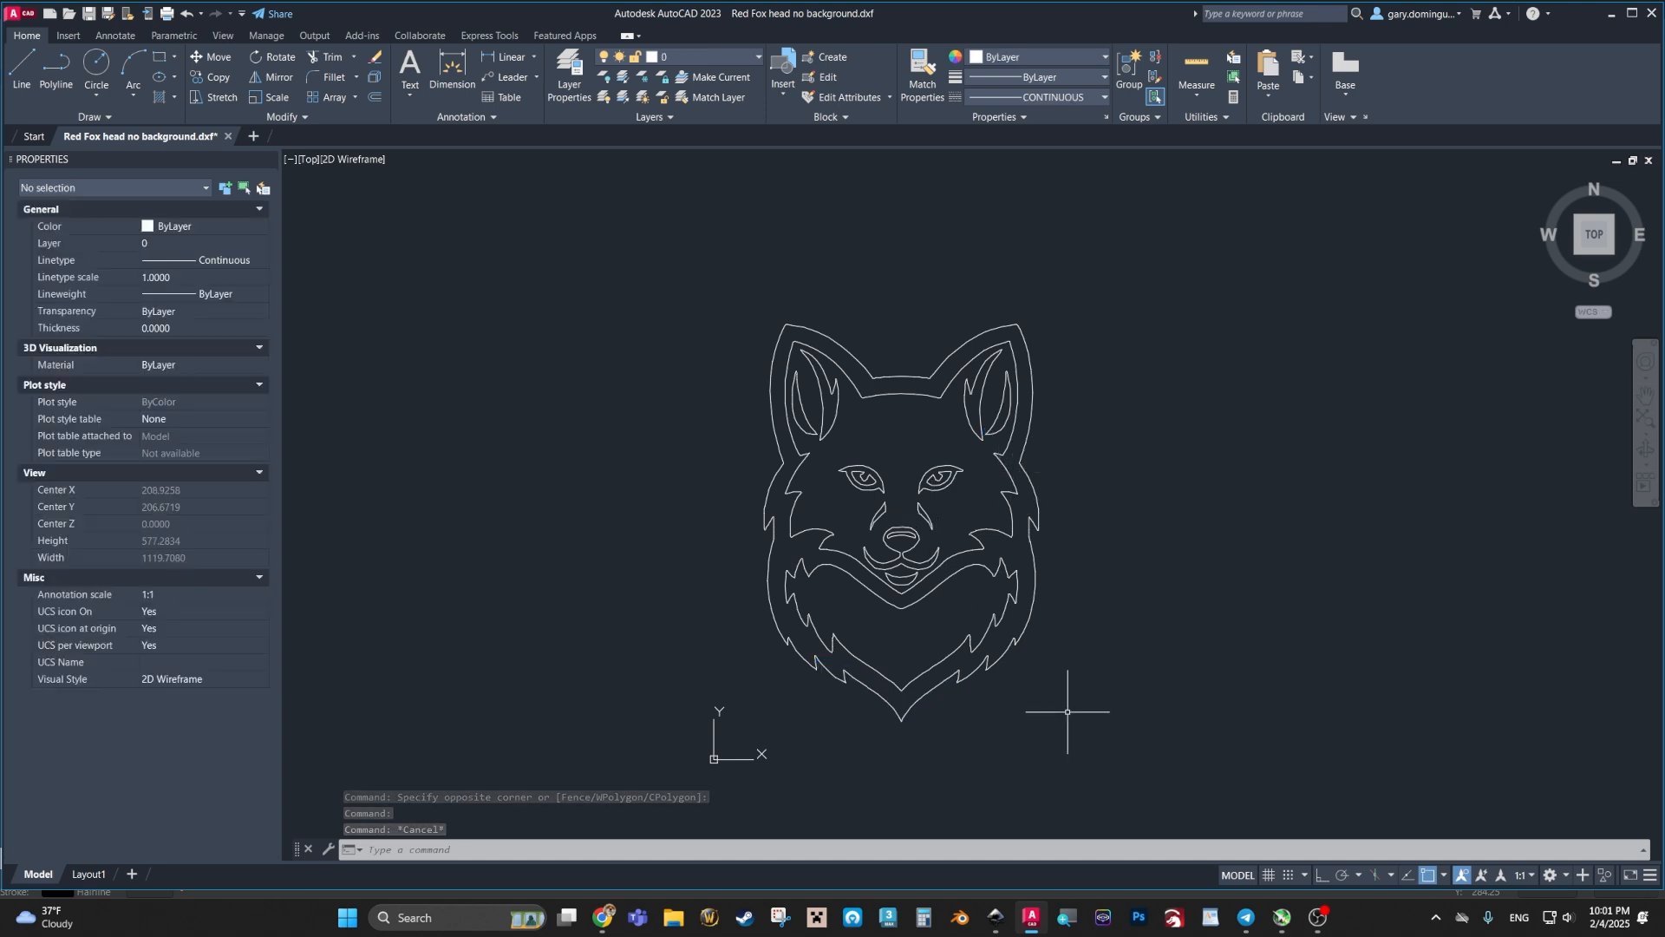
Step: Join all the fox's polylines with PEDIT using the Multiple and Join options and a fuzz distance of .001
text(pedi)
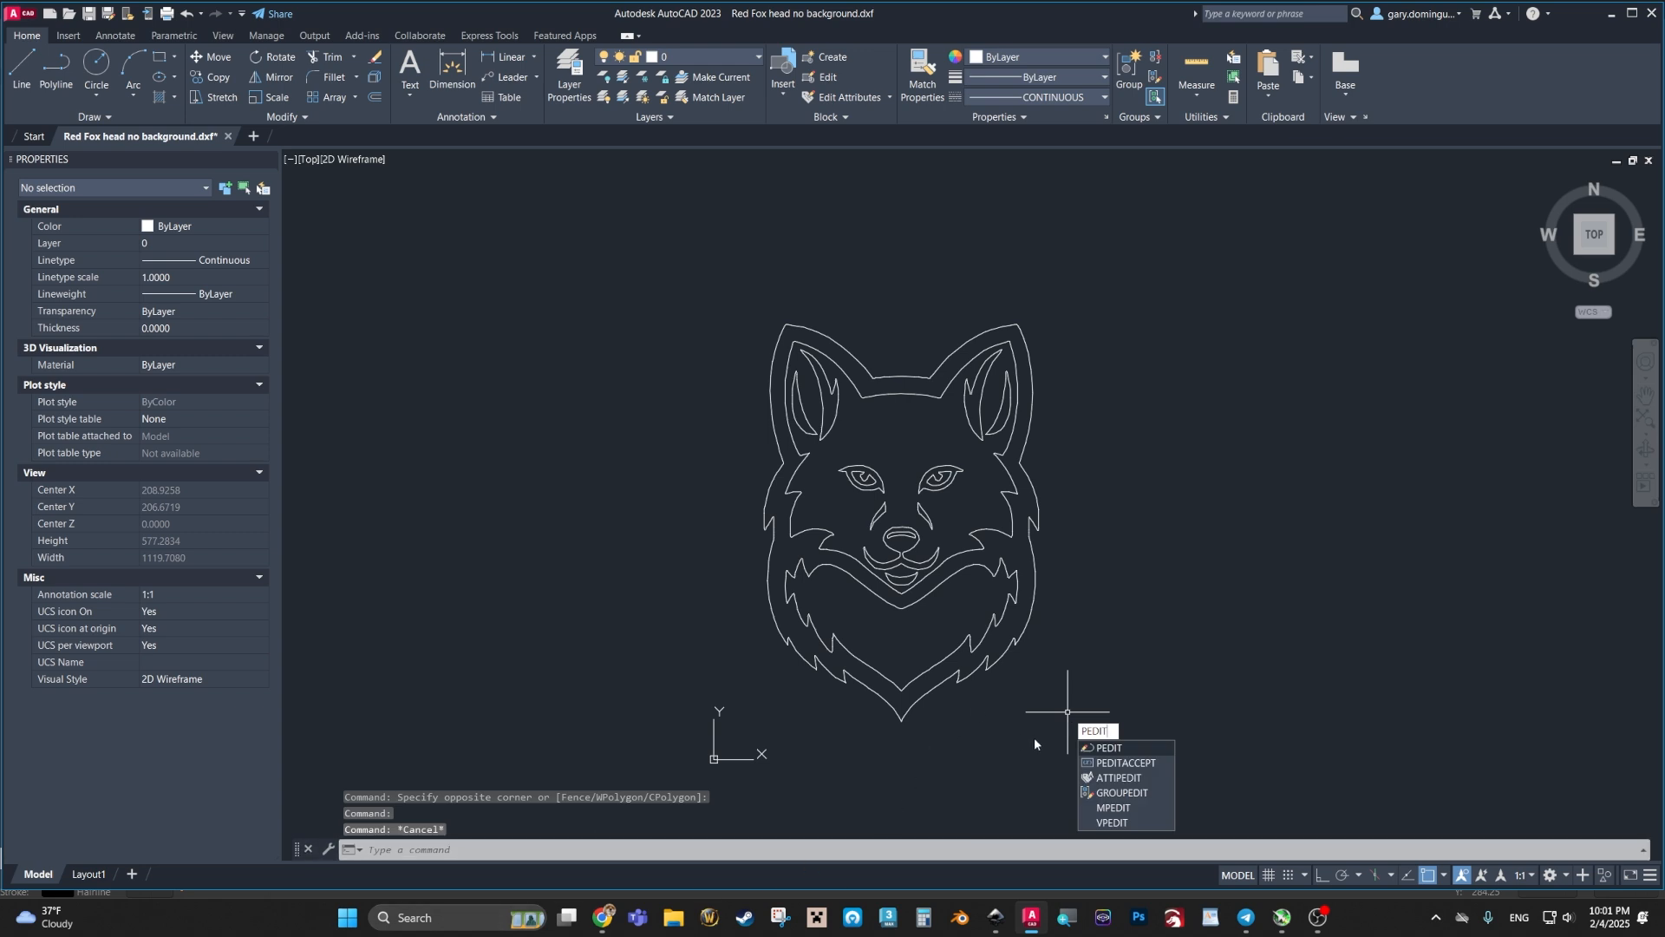
click(1114, 749)
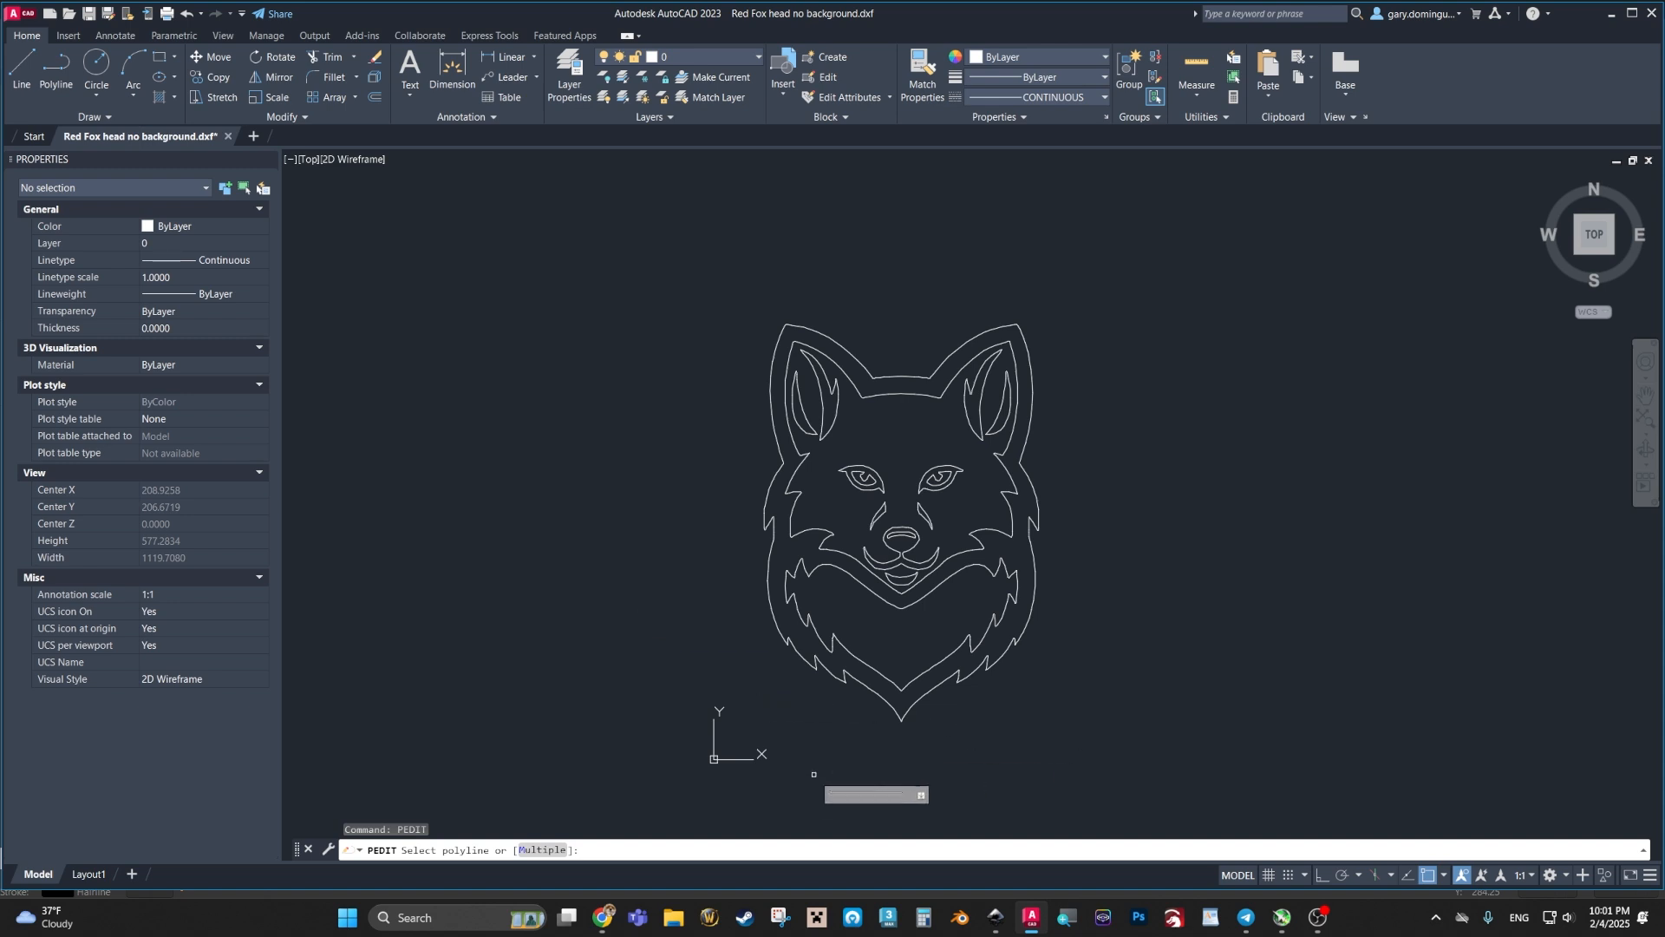
click(536, 850)
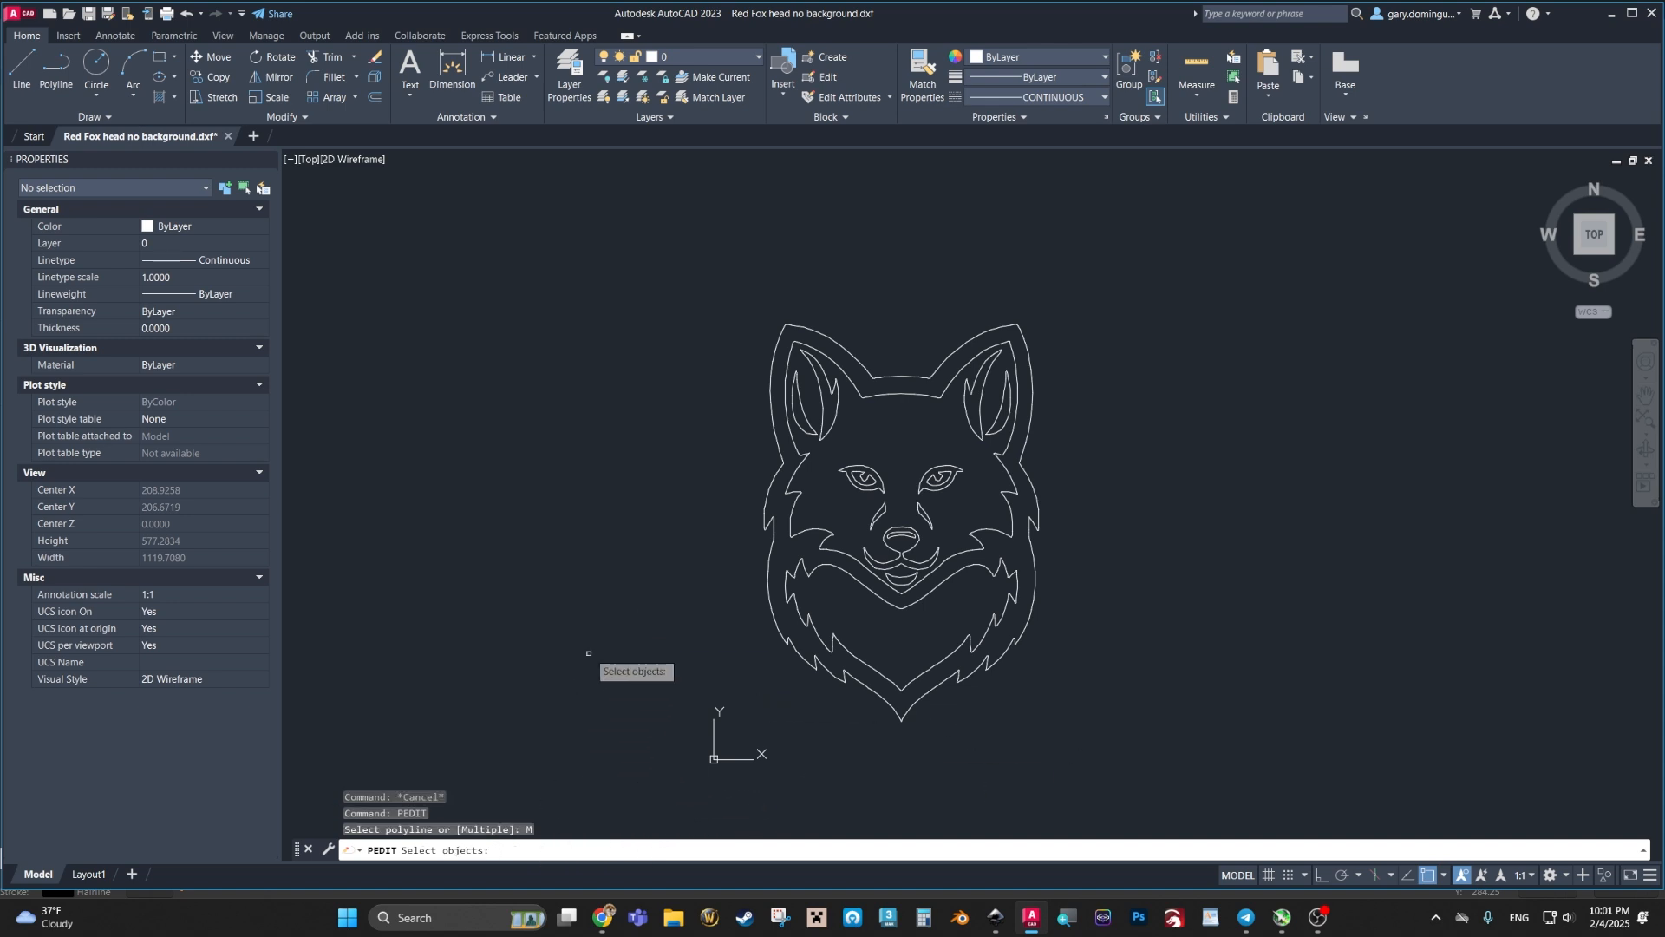
click(697, 258)
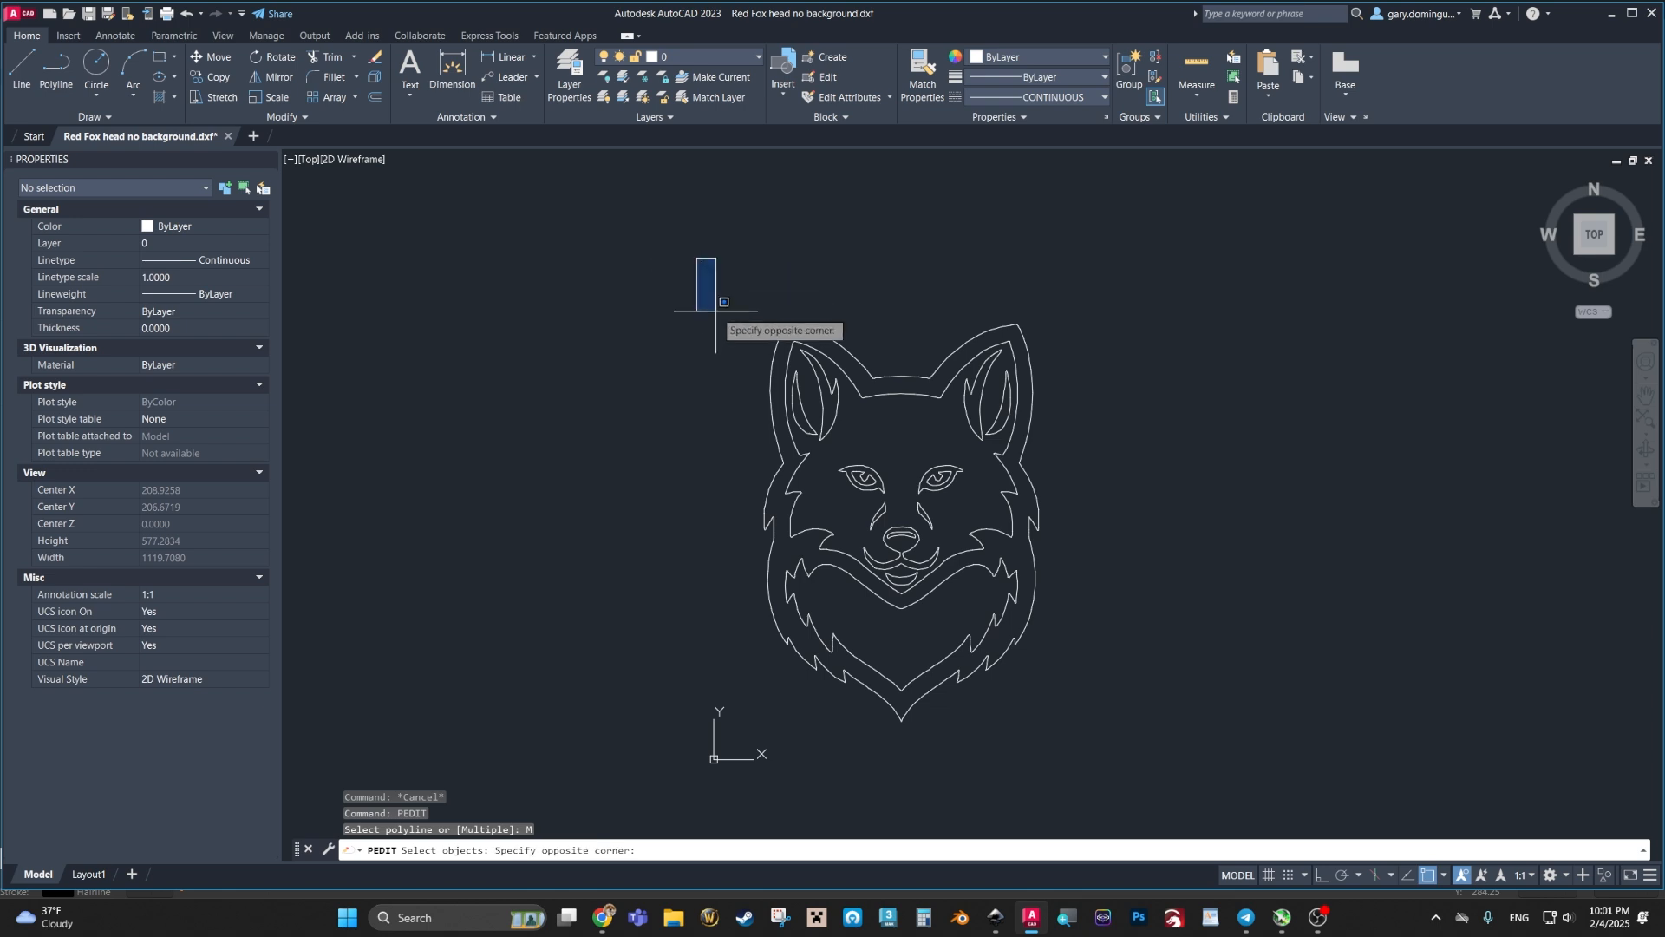
click(1103, 774)
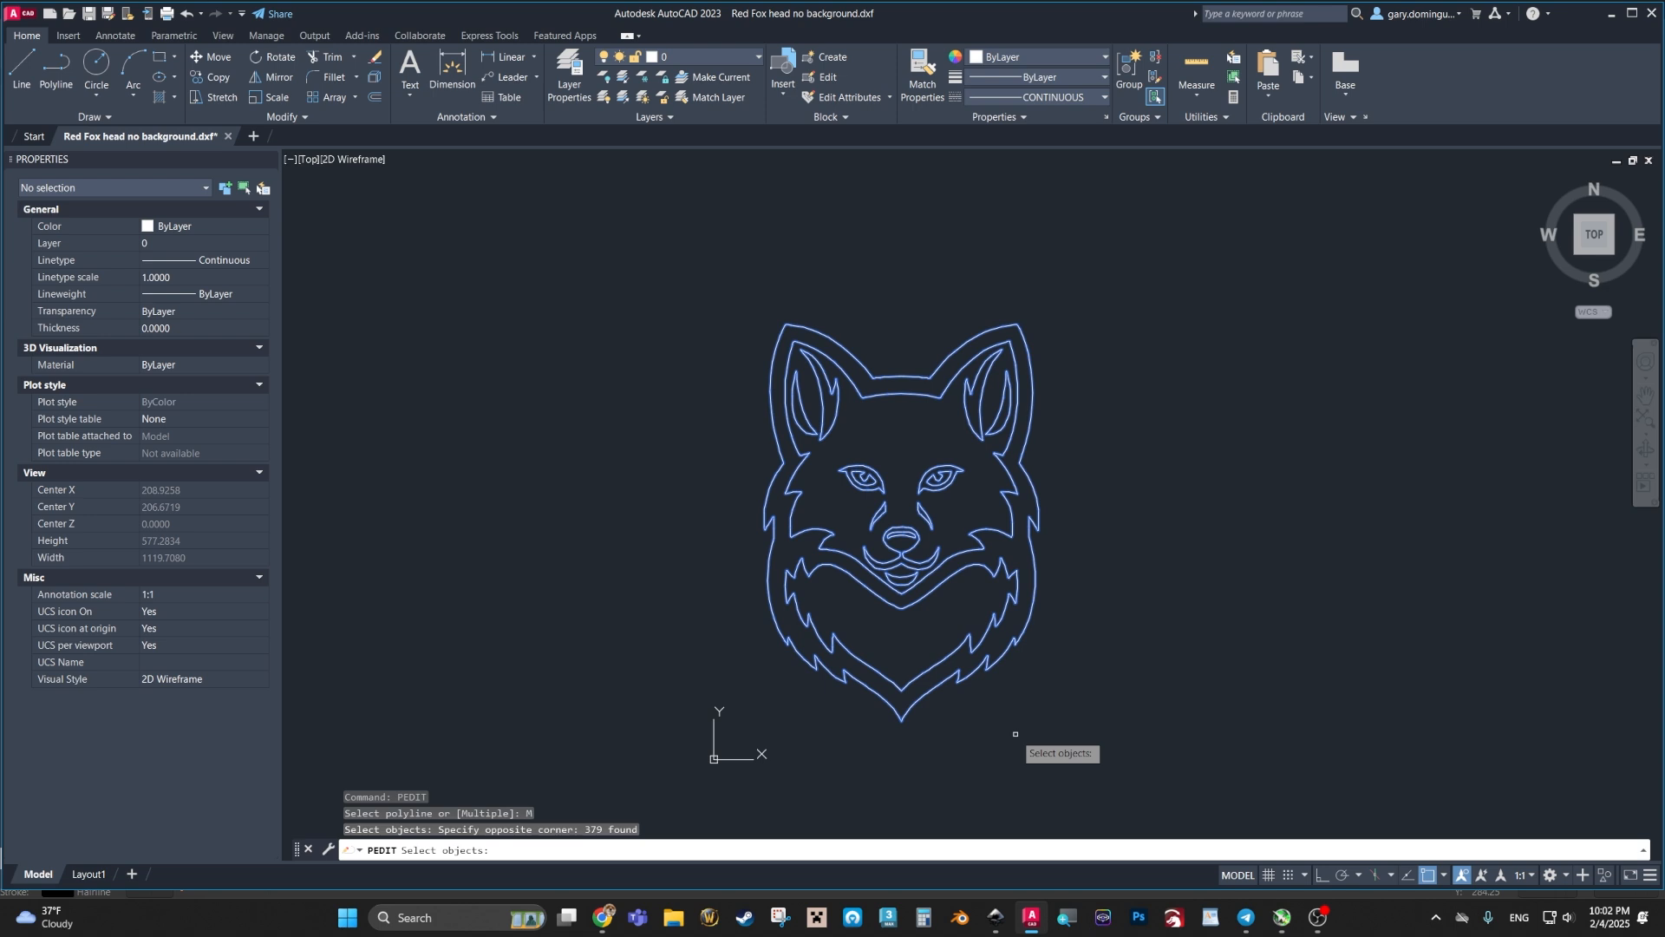
key(Return)
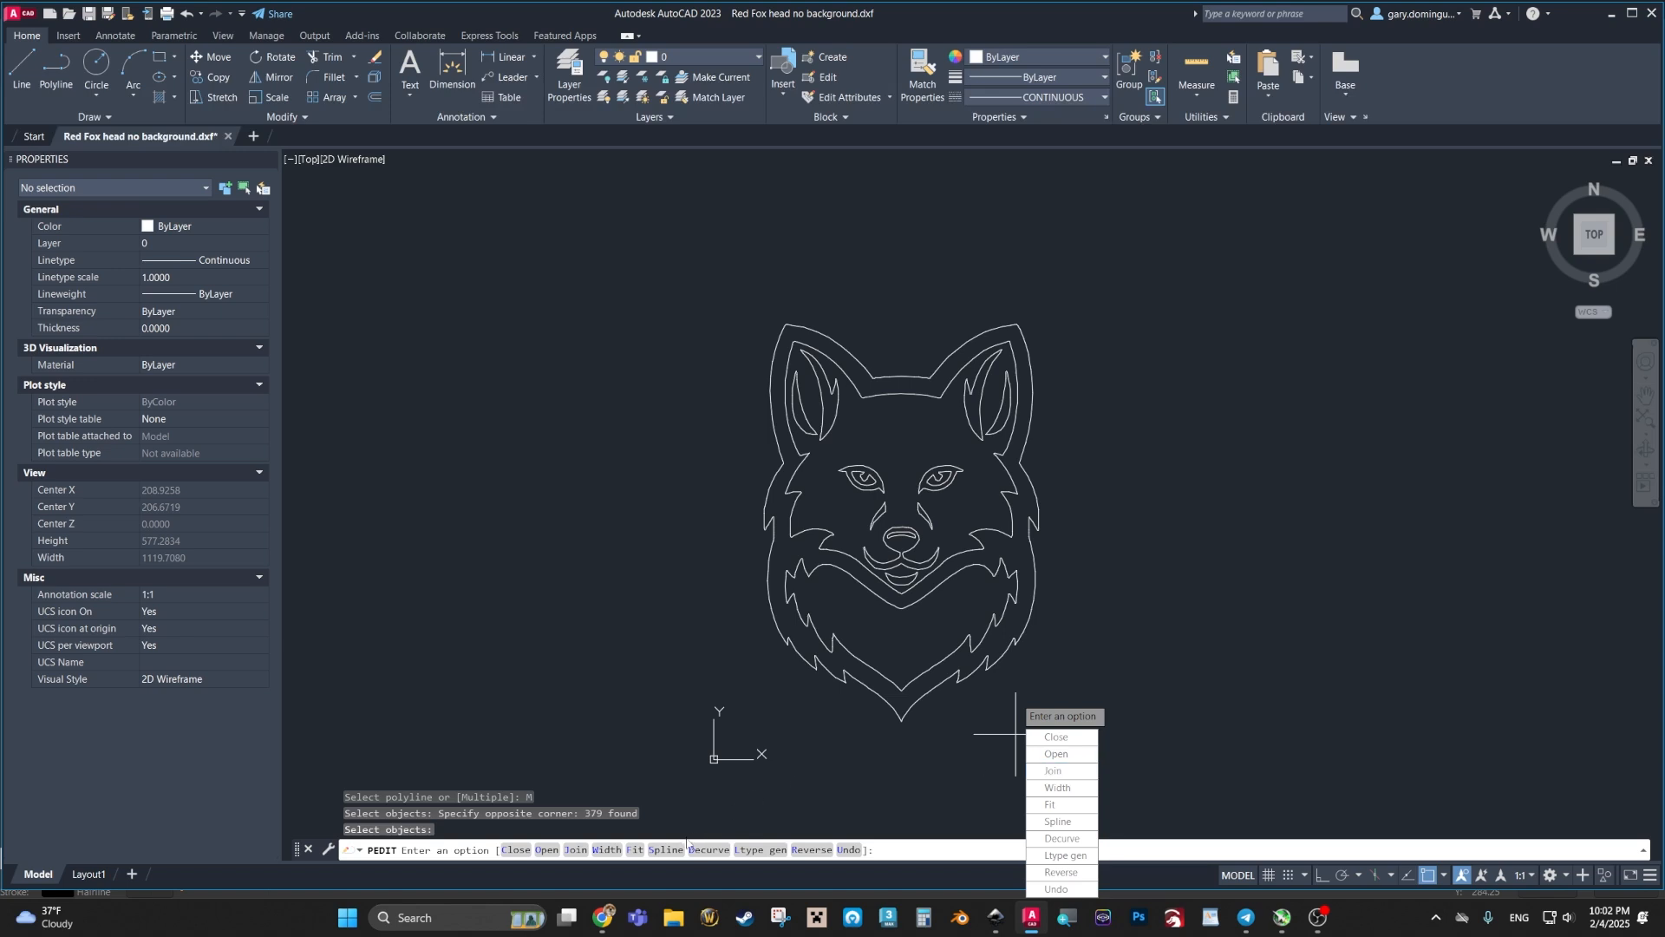
click(1055, 771)
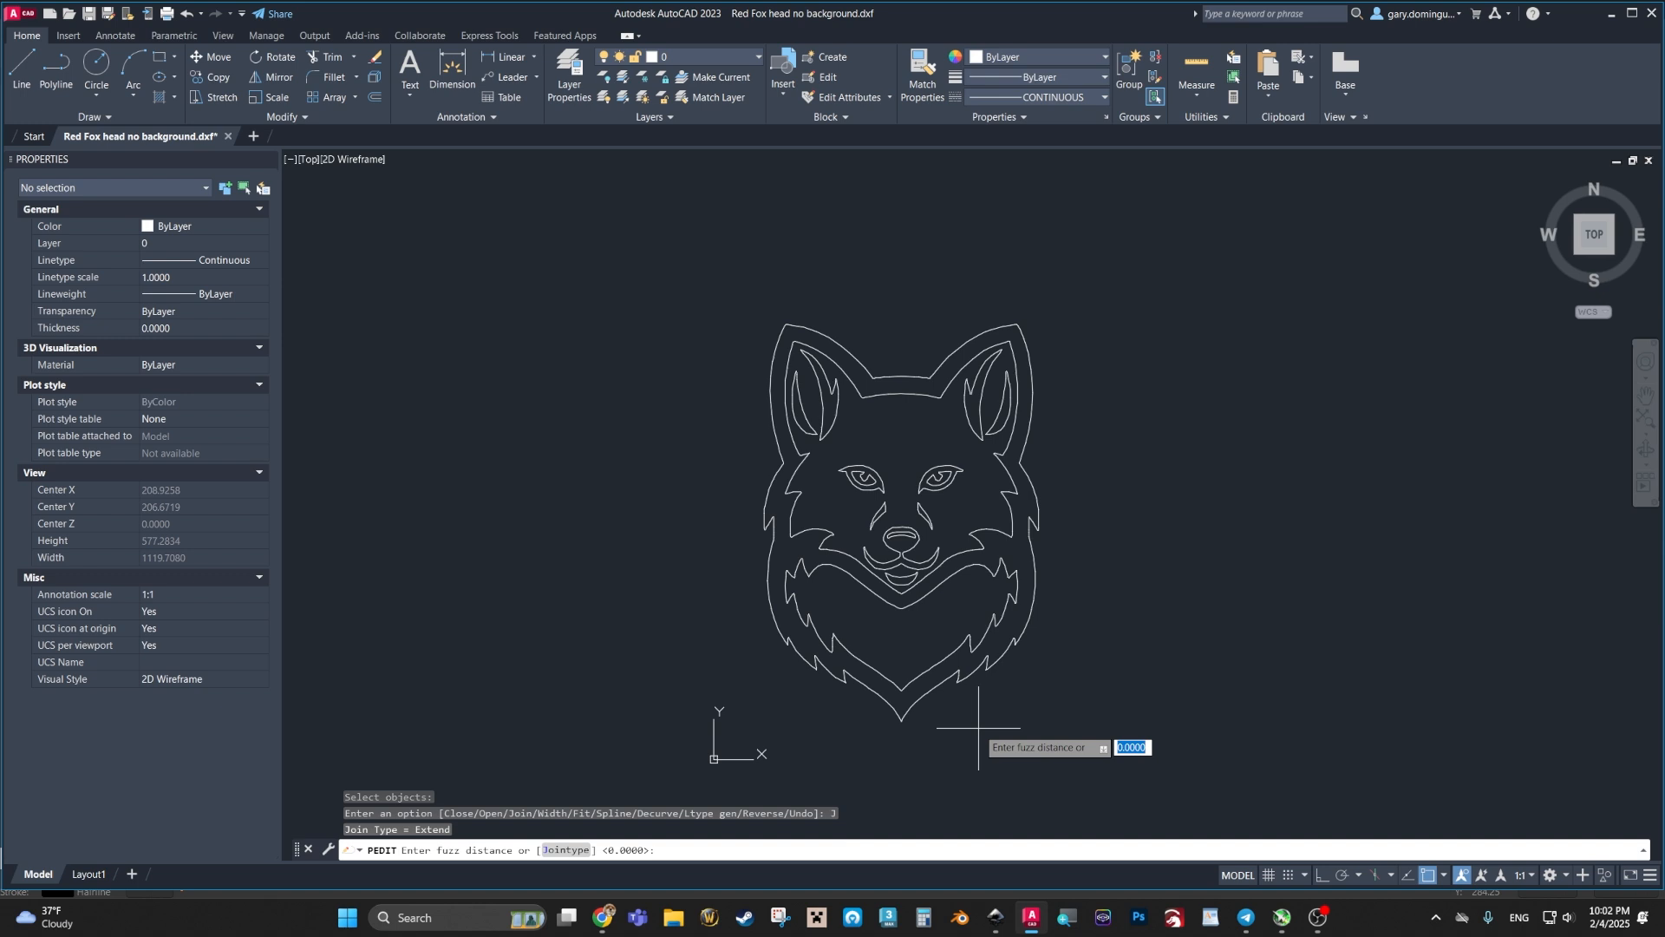
text(.0)
key(Return)
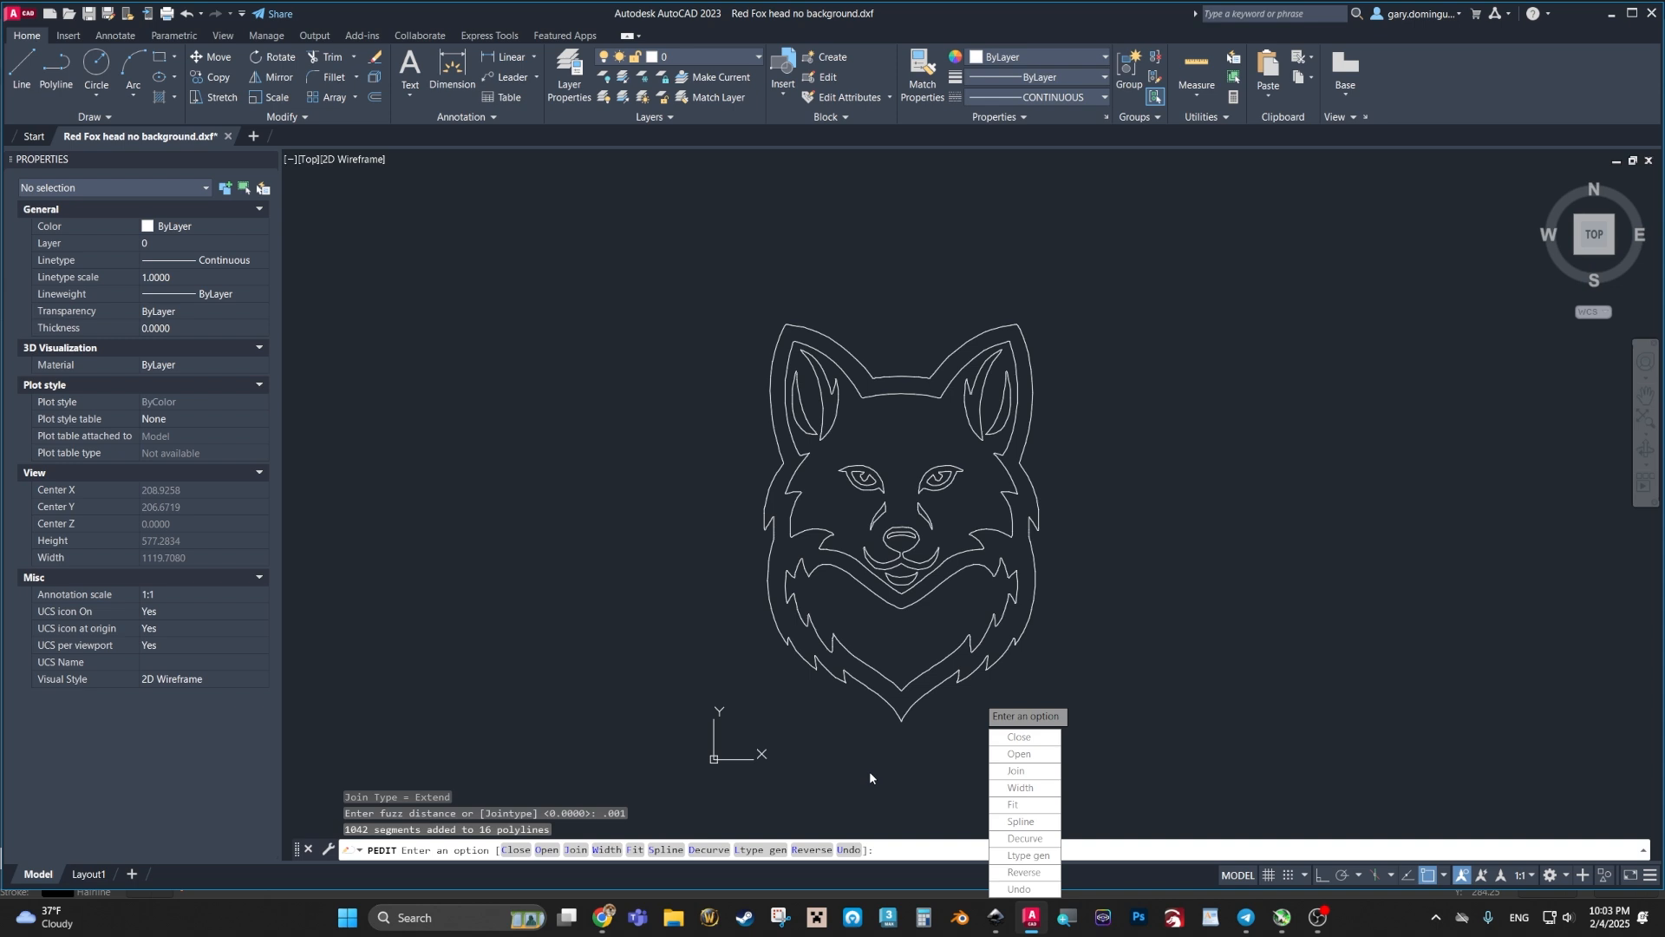
key(Return)
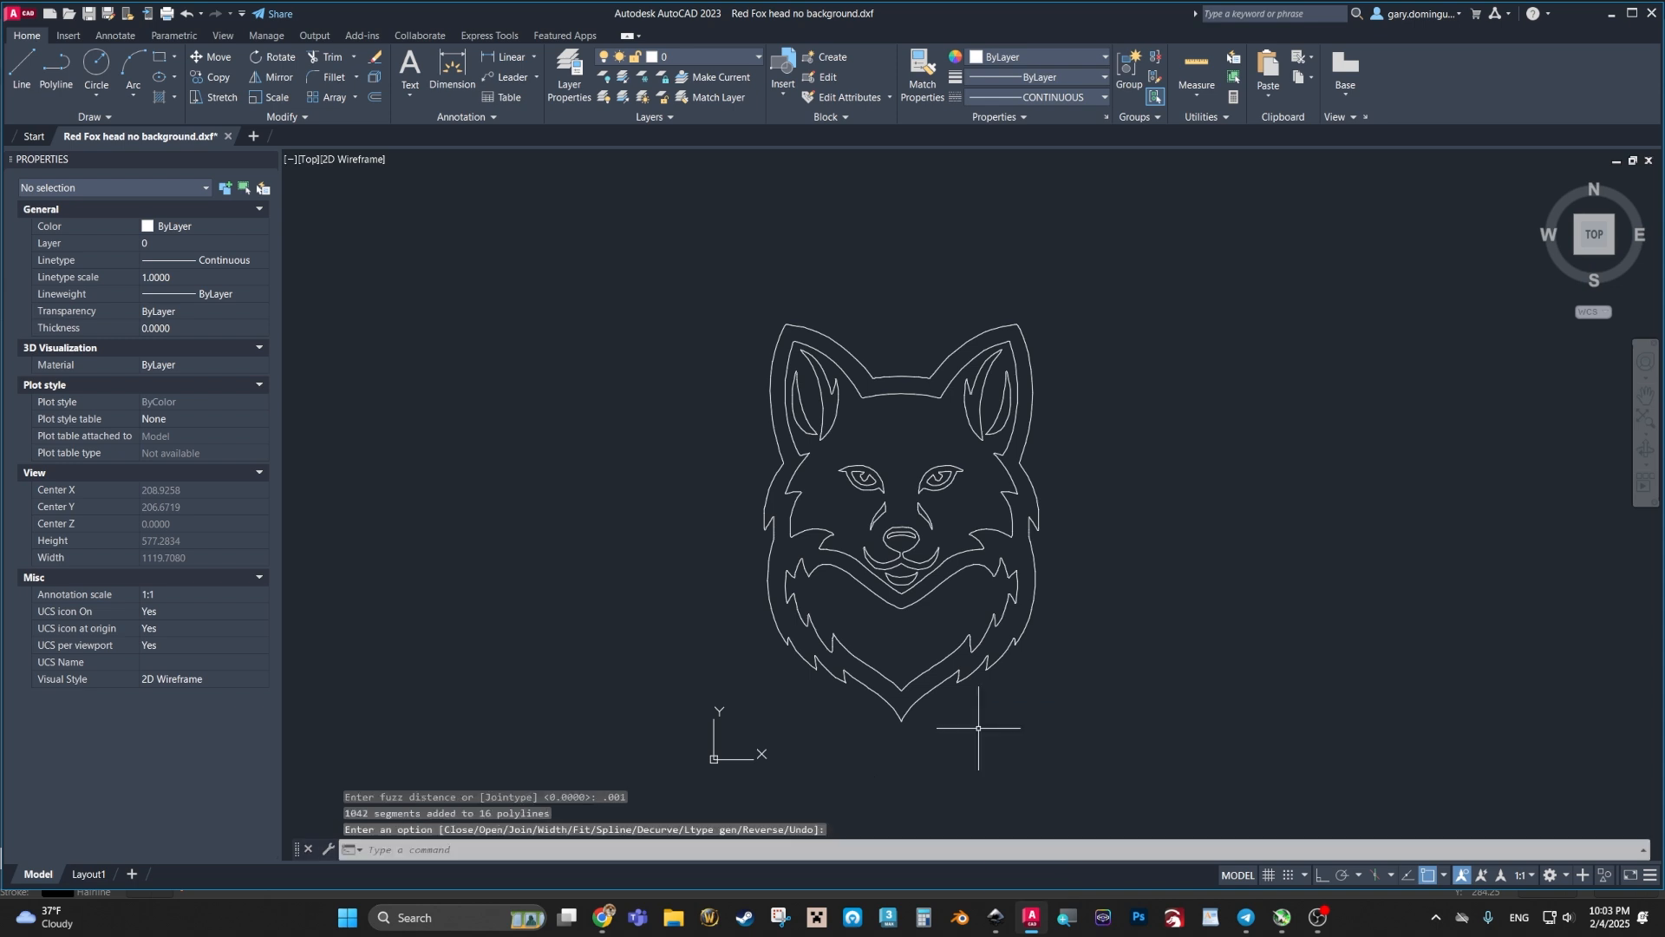
Step: Select the outer head contour, an inner right ear shape and the left eye in turn to check that each is one joined polyline
click(941, 687)
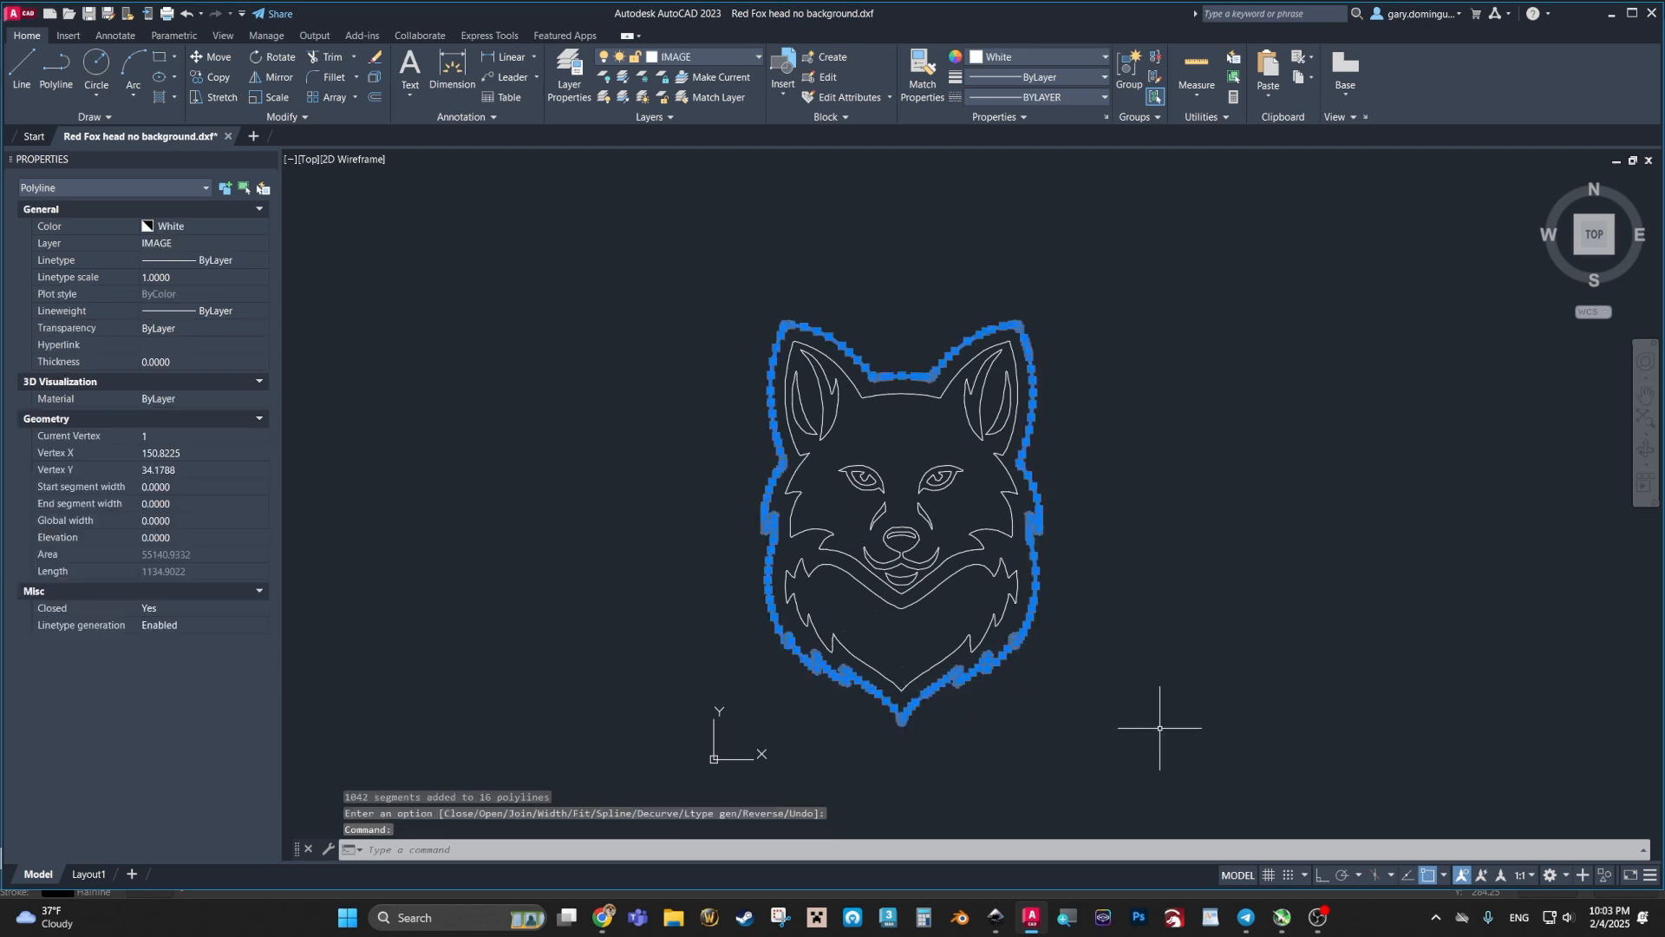
key(Escape)
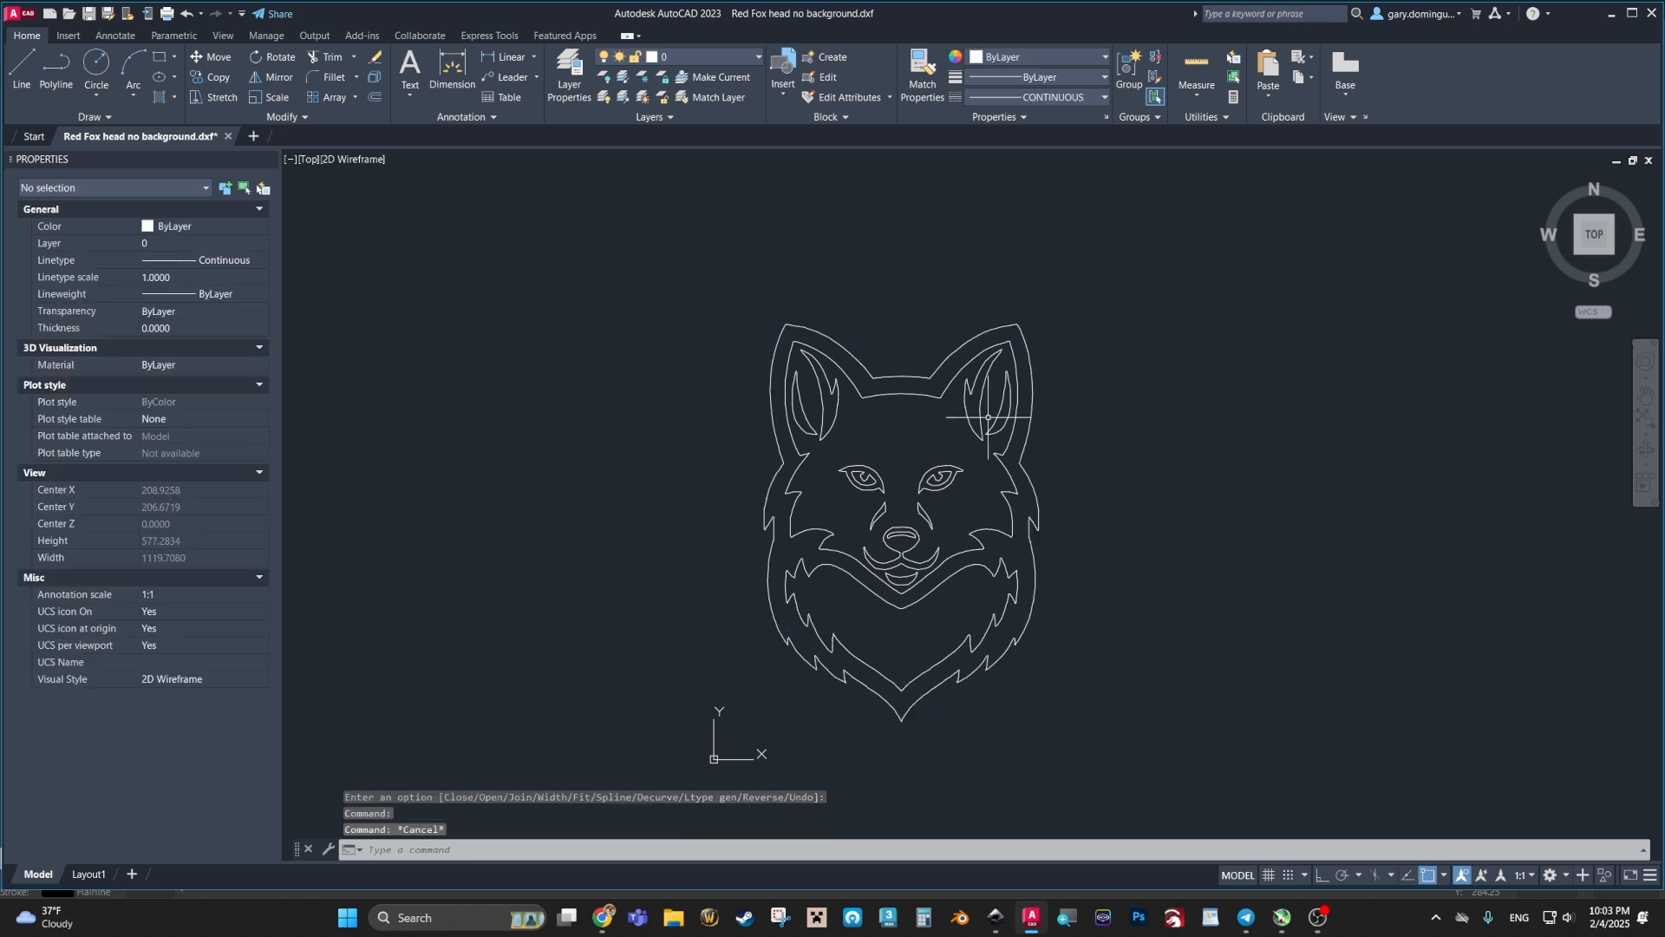
click(987, 417)
key(Escape)
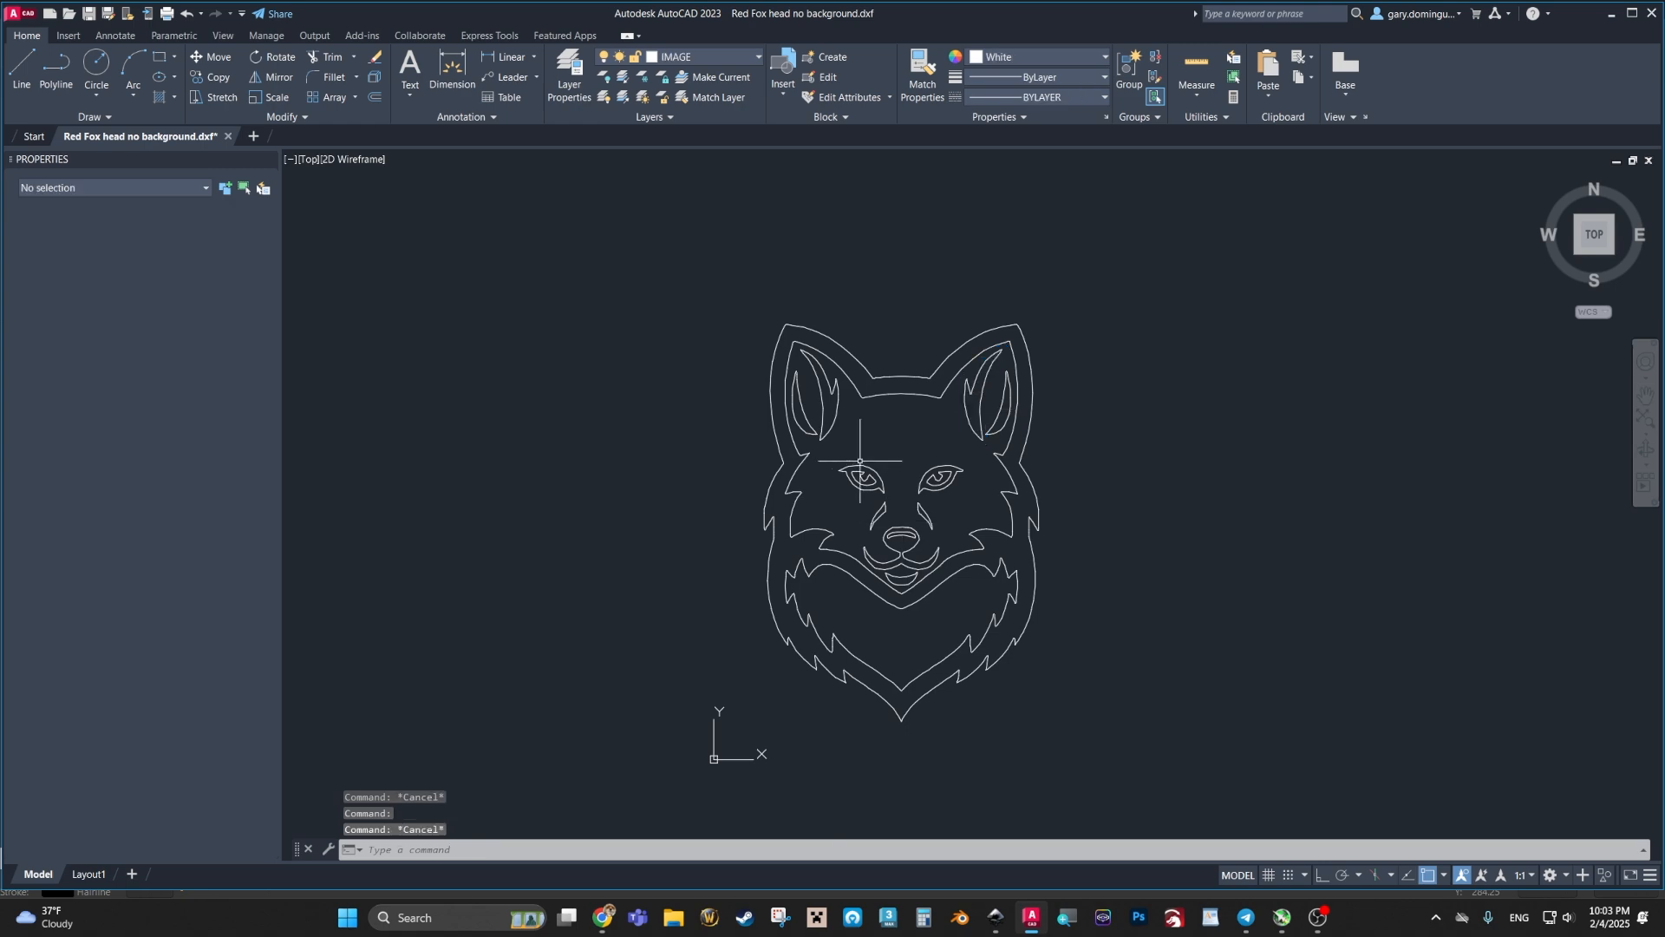
click(860, 461)
key(Escape)
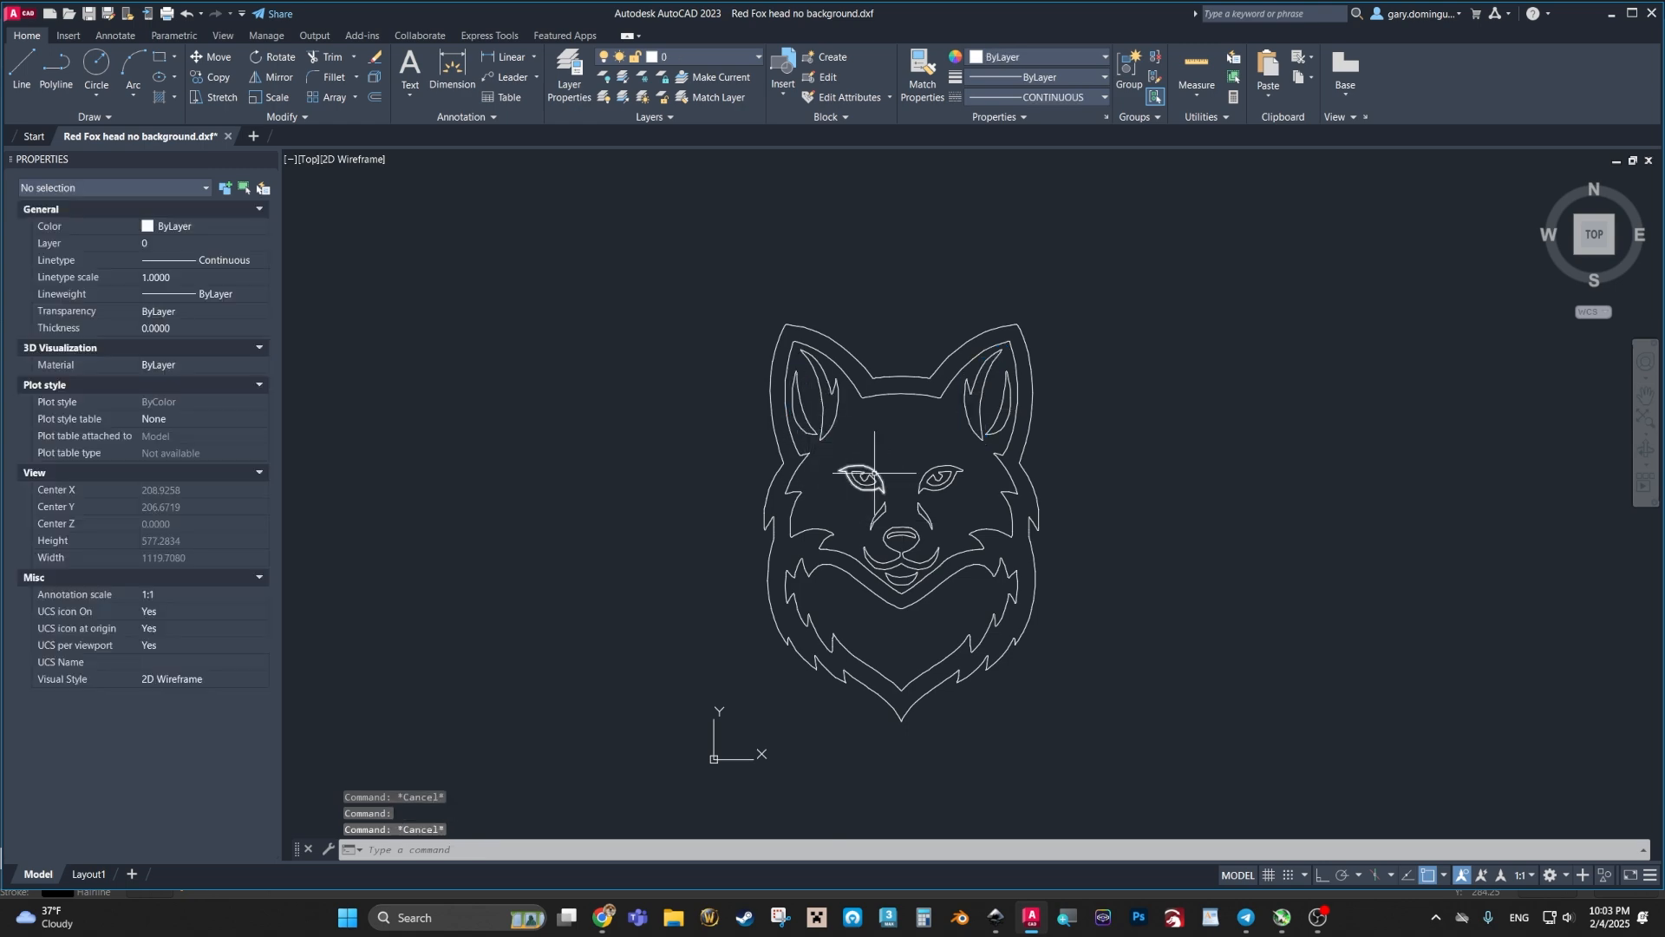
click(868, 475)
scroll(849, 467, up, 6)
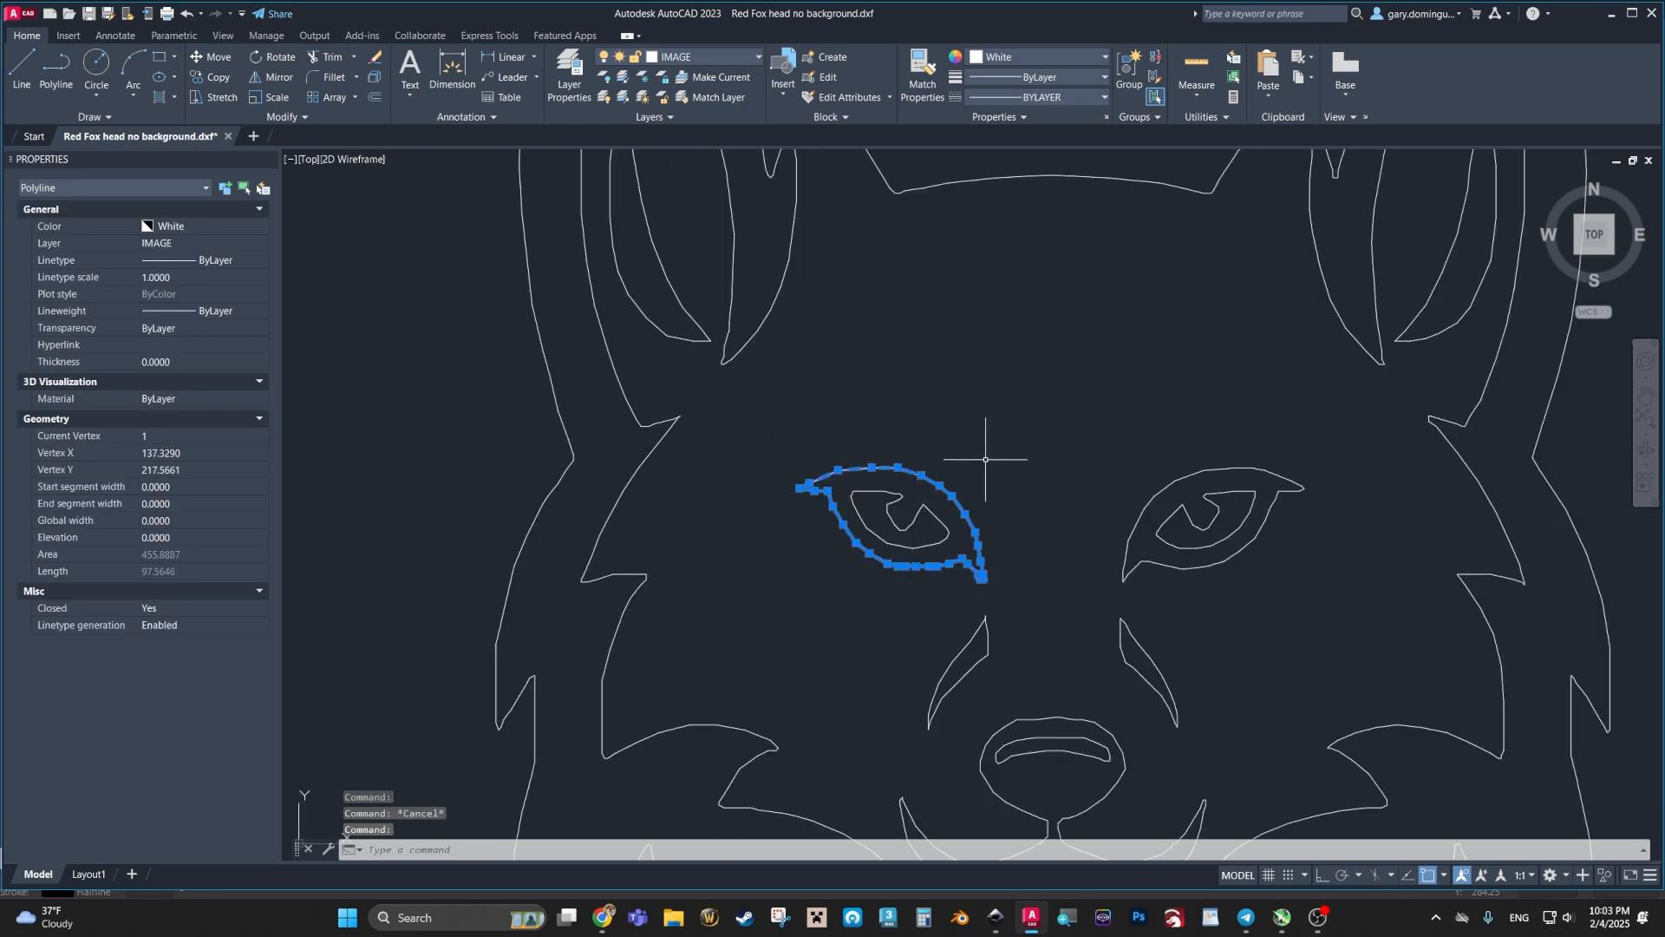
scroll(985, 459, down, 5)
key(Escape)
Step: Inspect the selected outer head contour up close for continuity along its edge, and clear the selection
click(1220, 713)
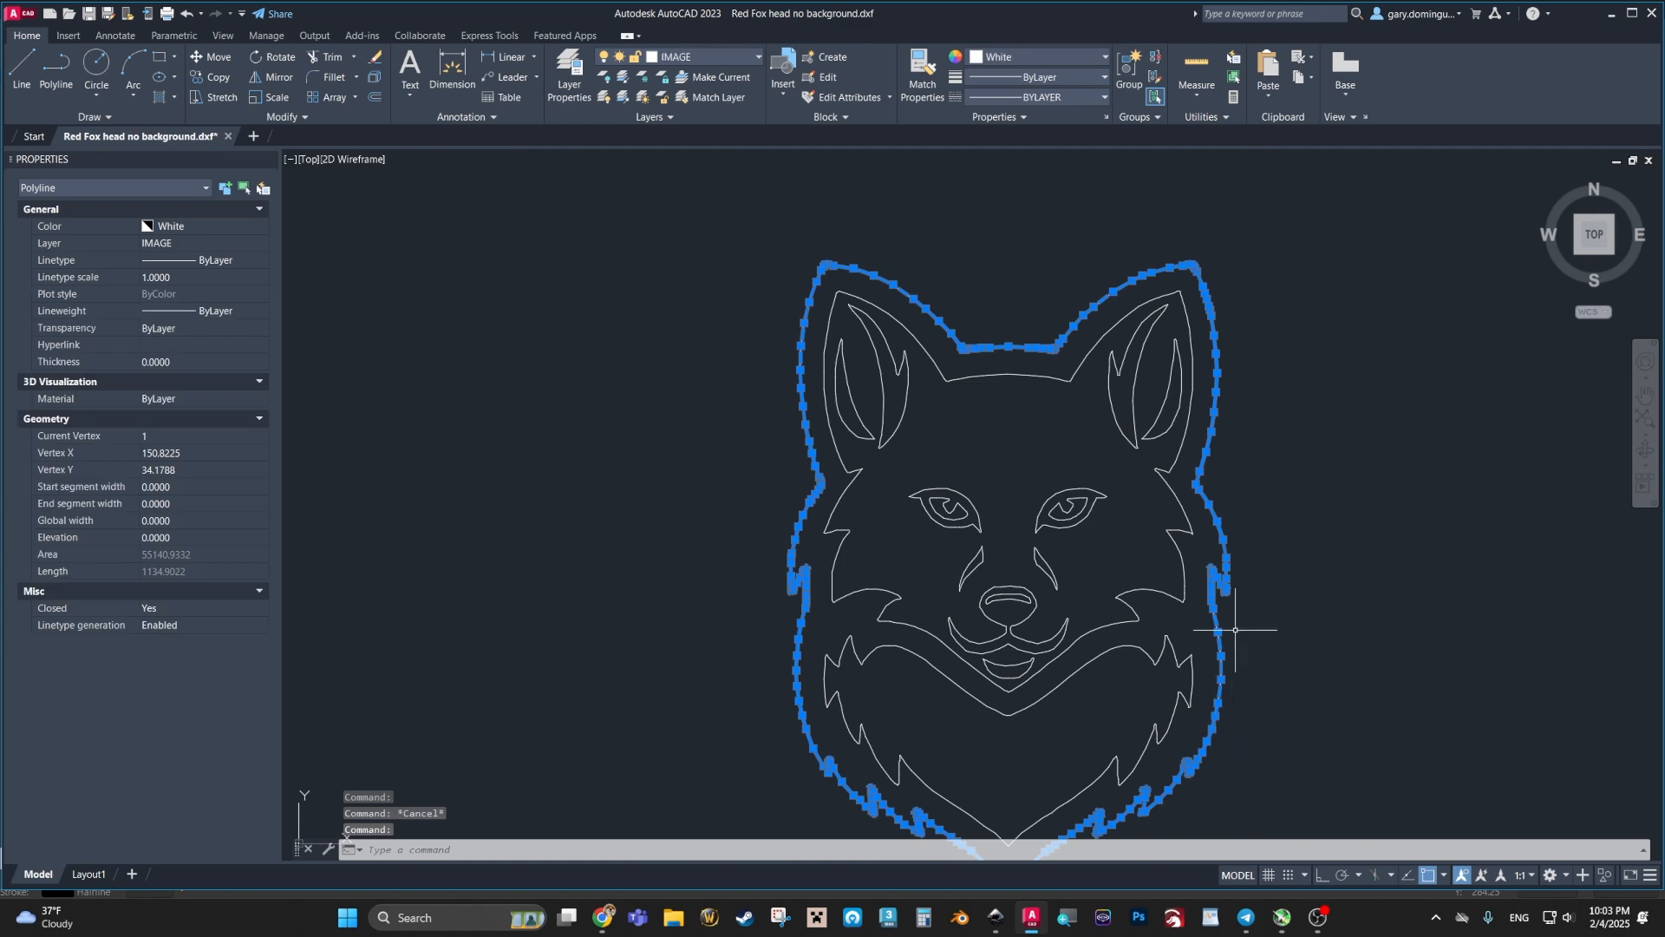
scroll(1235, 629, up, 7)
scroll(1107, 476, down, 8)
scroll(1078, 558, down, 2)
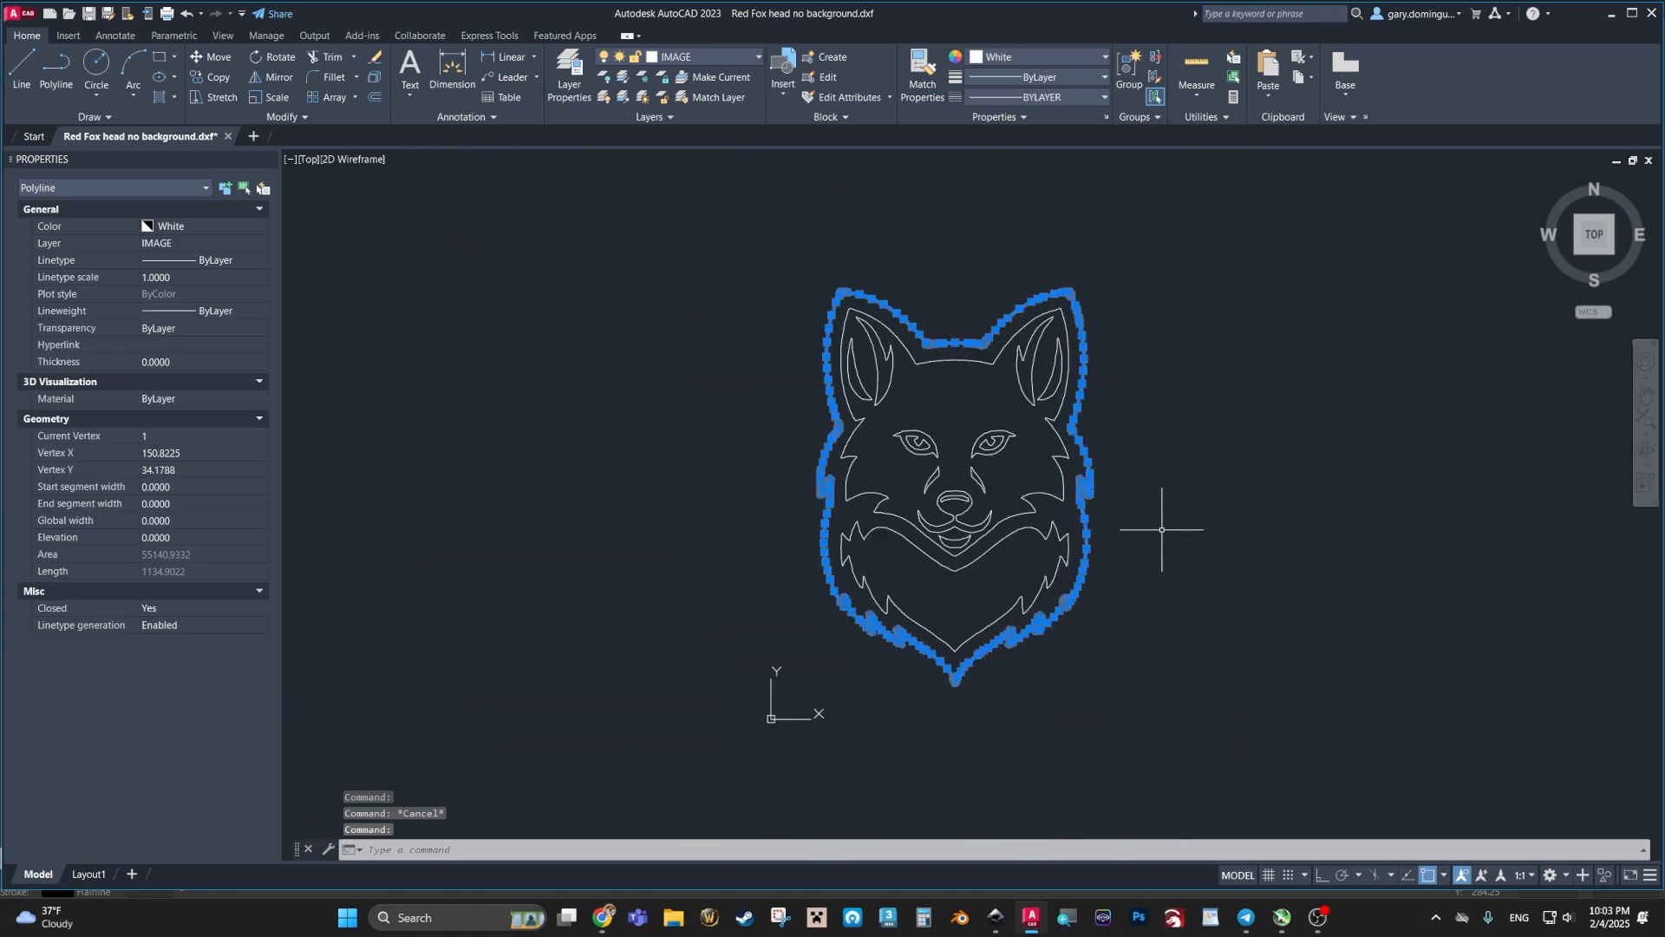
key(Escape)
scroll(1163, 529, up, 2)
middle_drag(1015, 560, 976, 537)
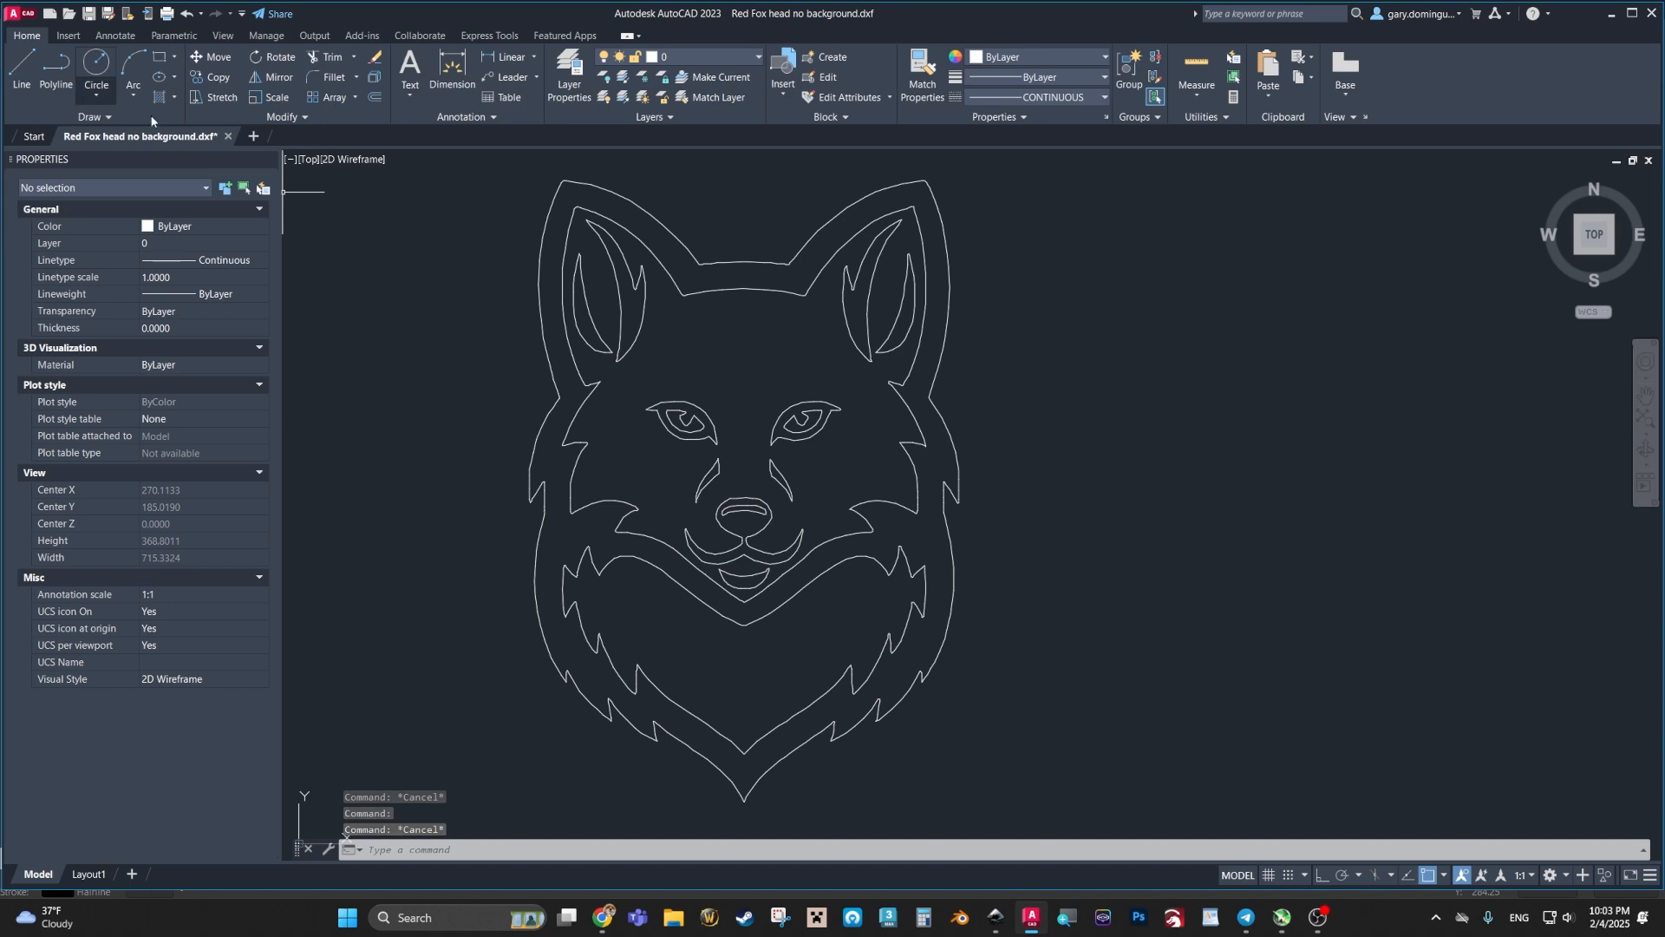
Step: Save the drawing as Red Fox head no background.dwg in AutoCAD 2018 Drawing format in the Fox folder, and close it
click(21, 15)
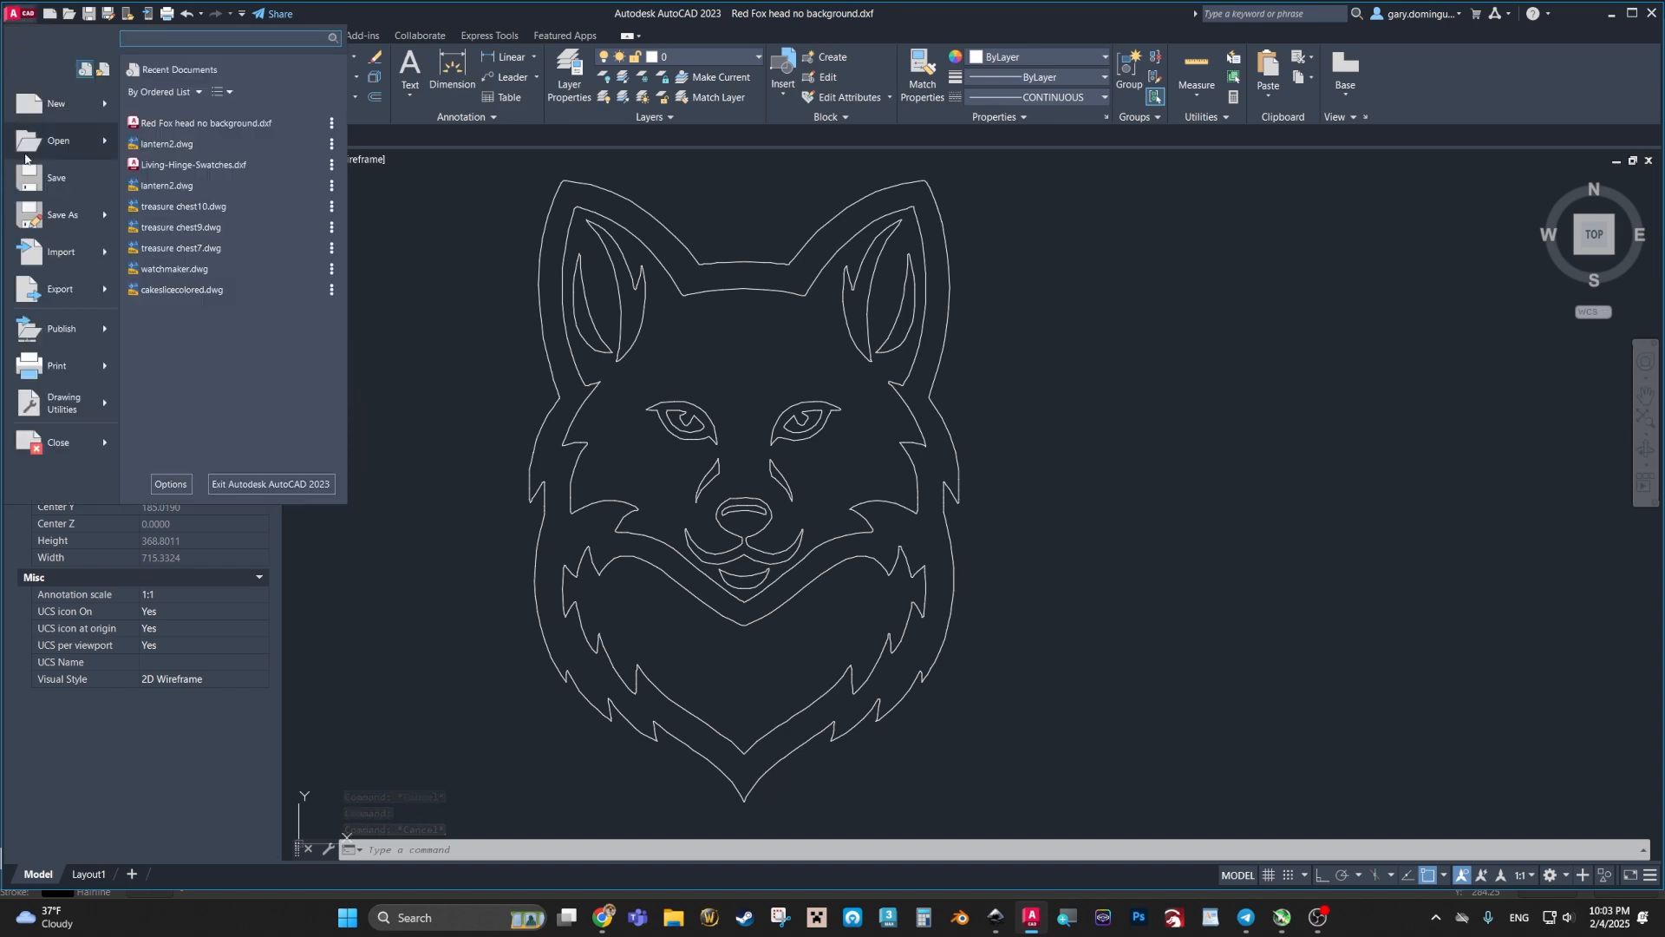
mouse_move(52, 218)
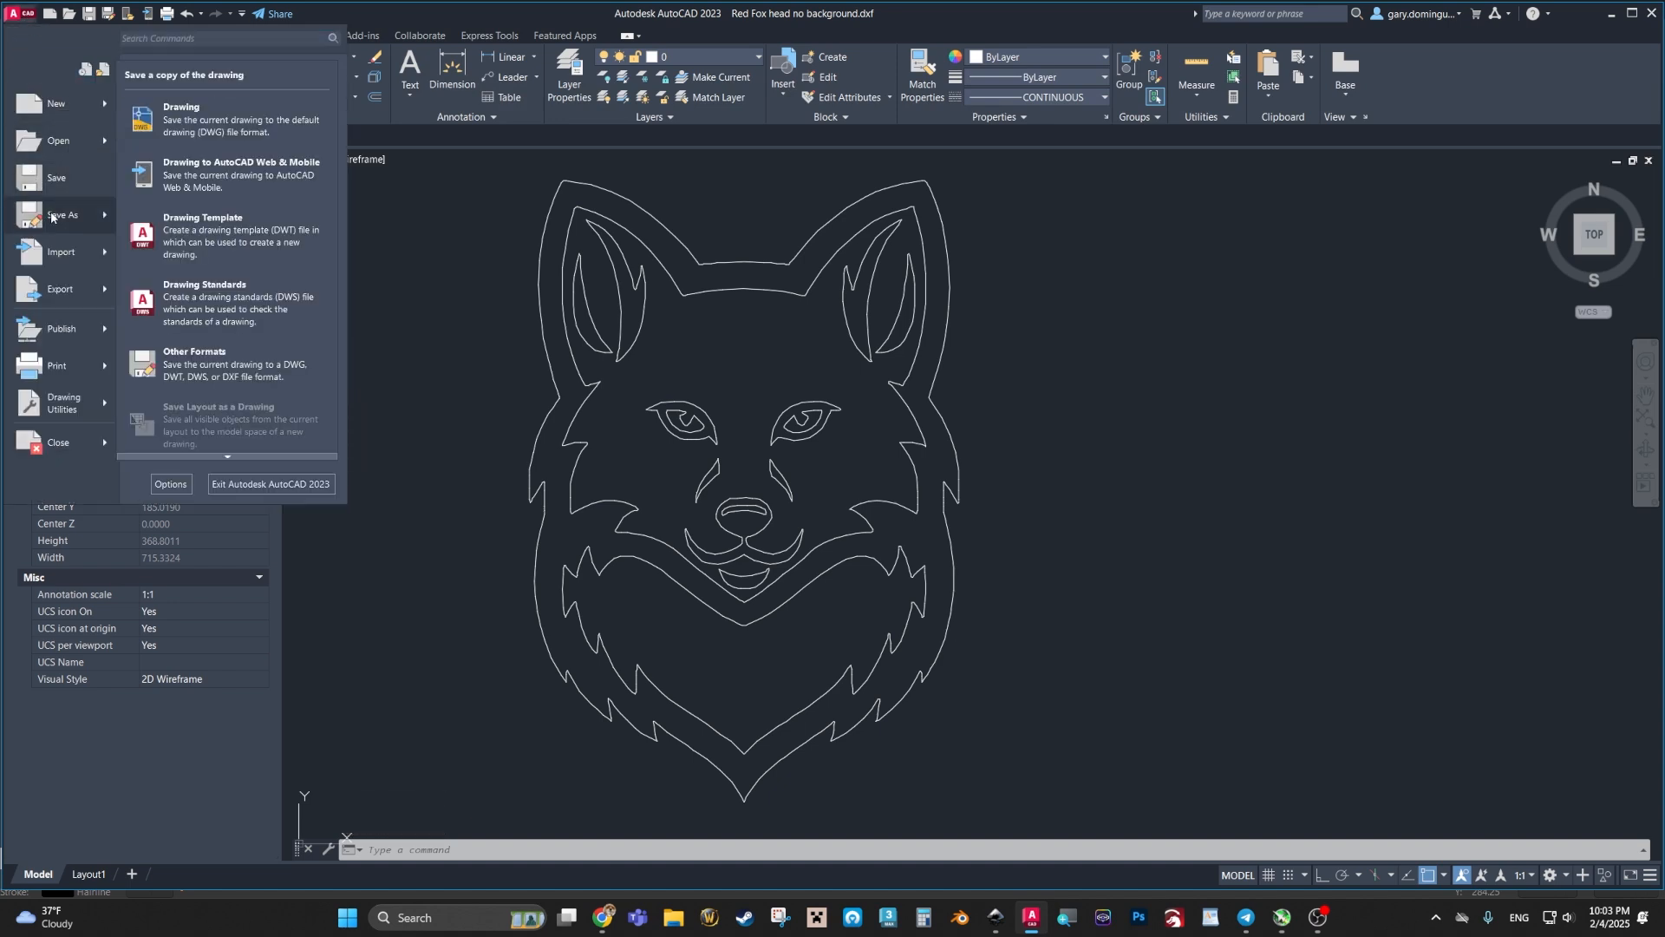
click(52, 218)
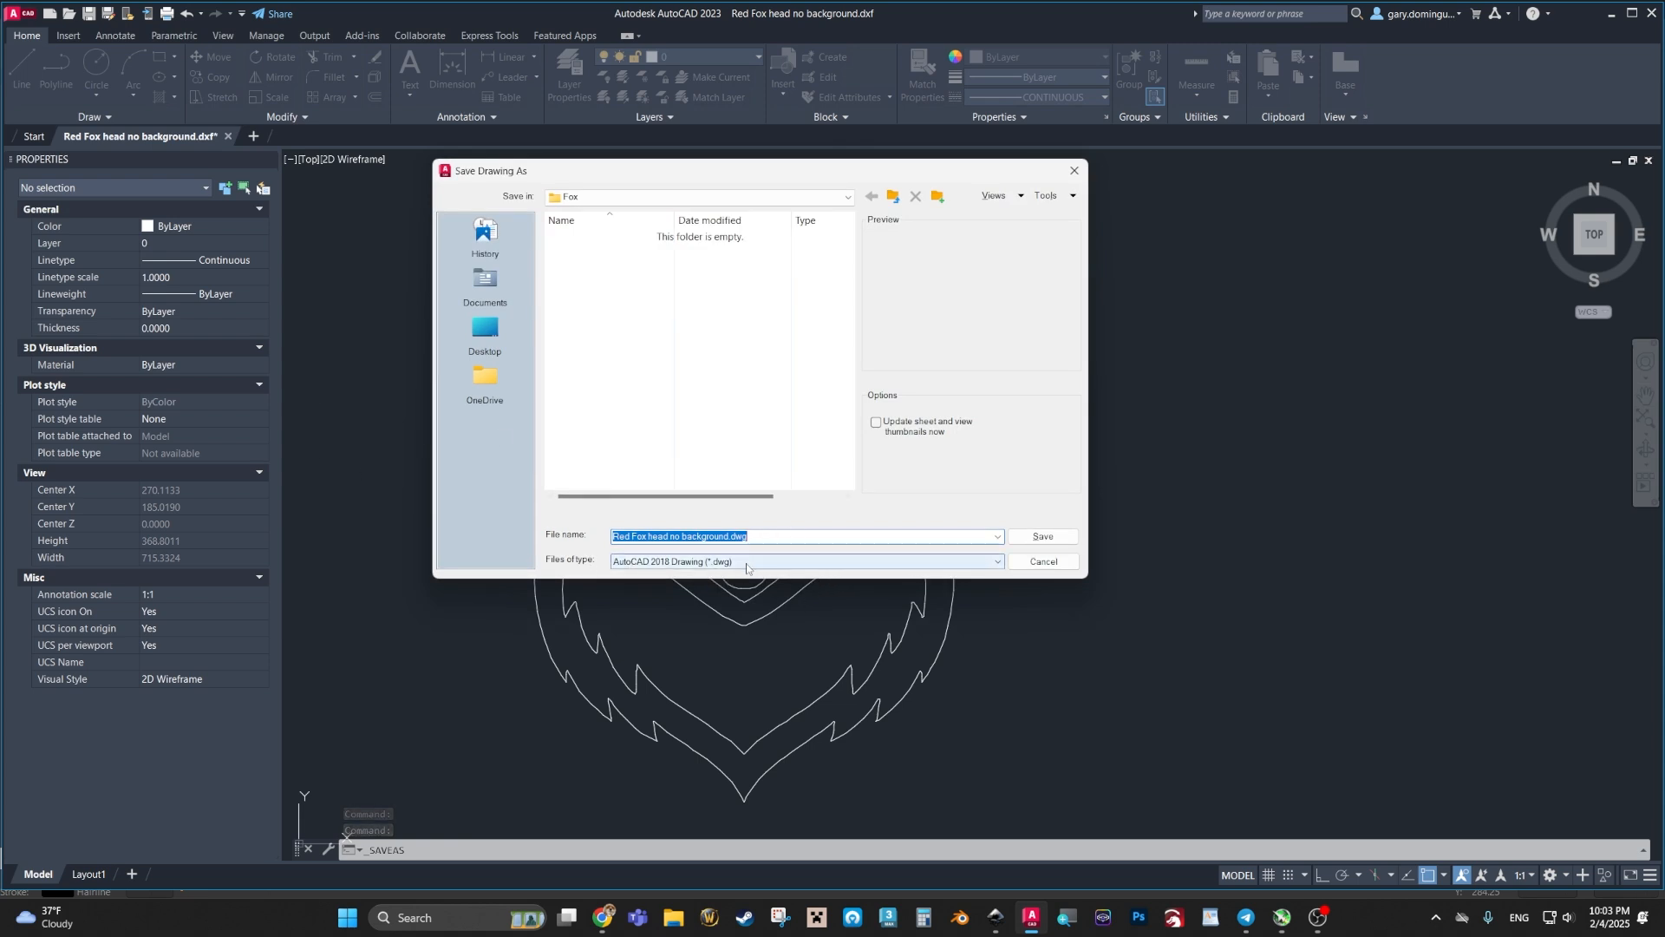
click(1039, 537)
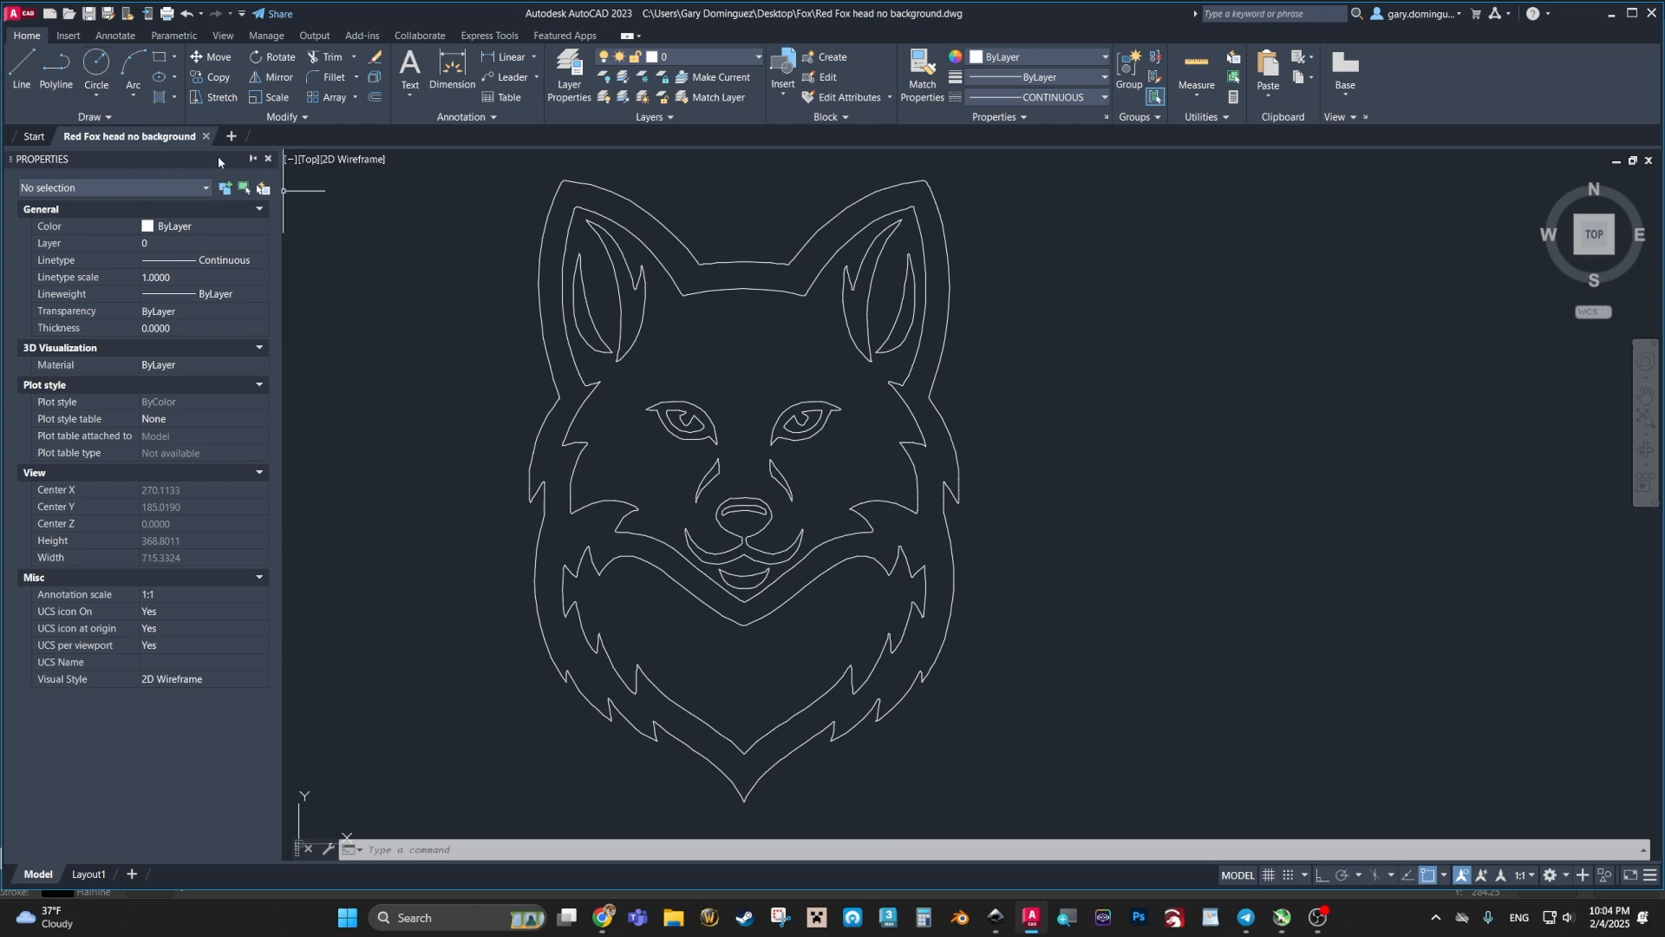
click(205, 136)
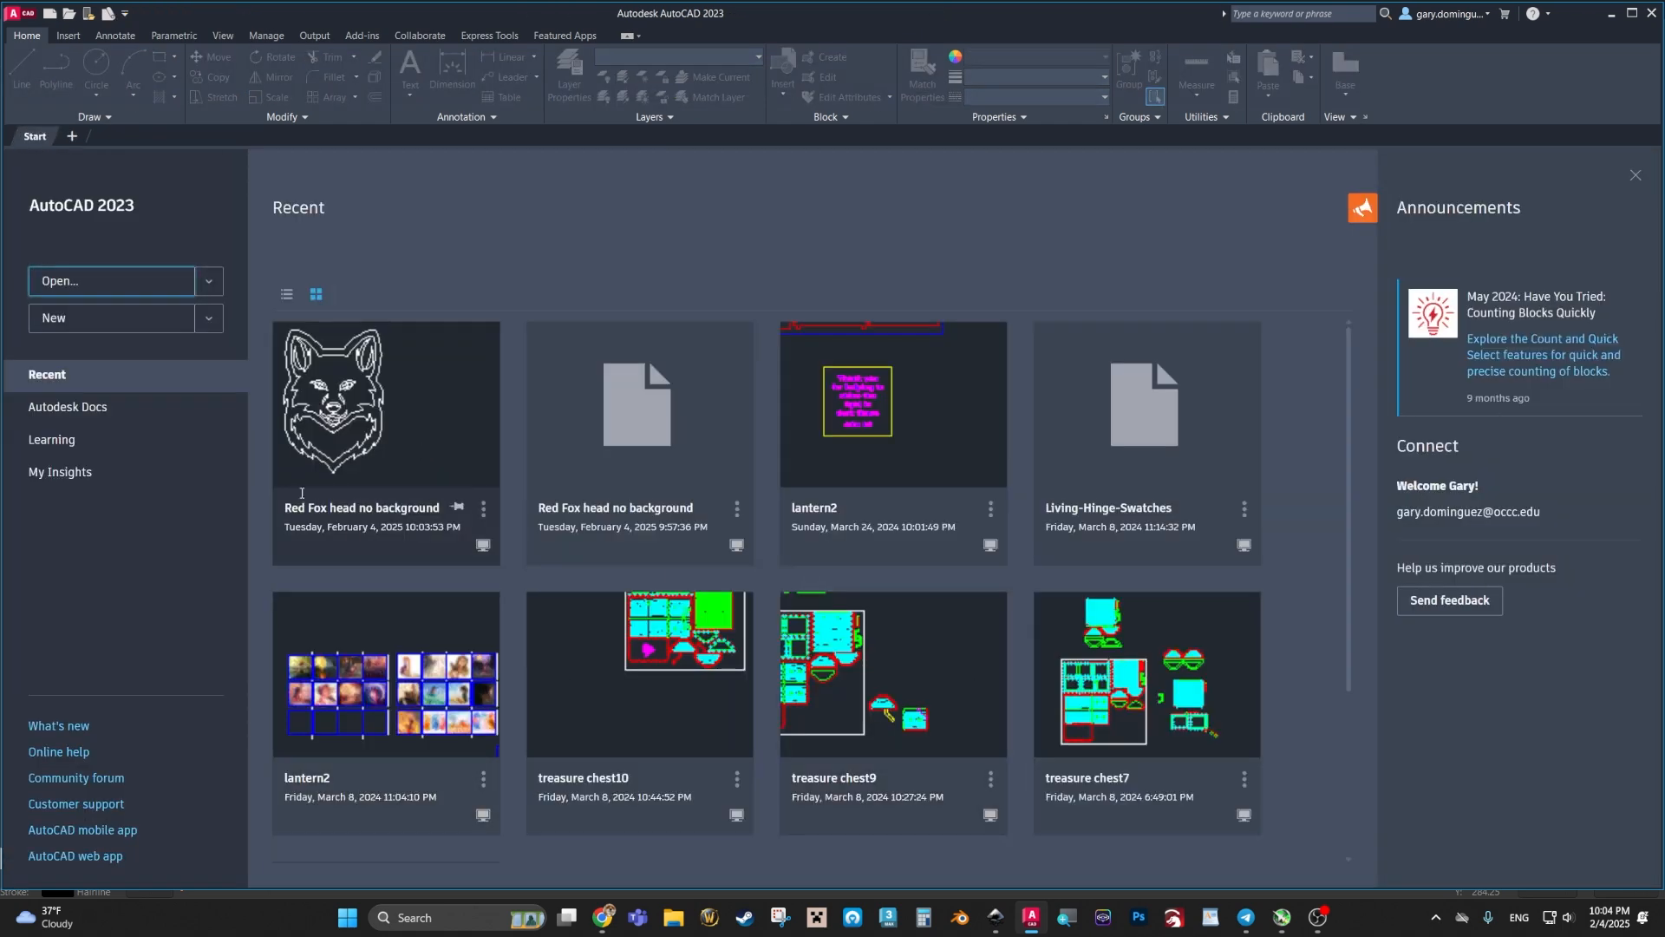
Step: Open Red Fox head no background.dwg from the Fox folder, filtering the files by the Drawing (*.dwg) type
click(88, 284)
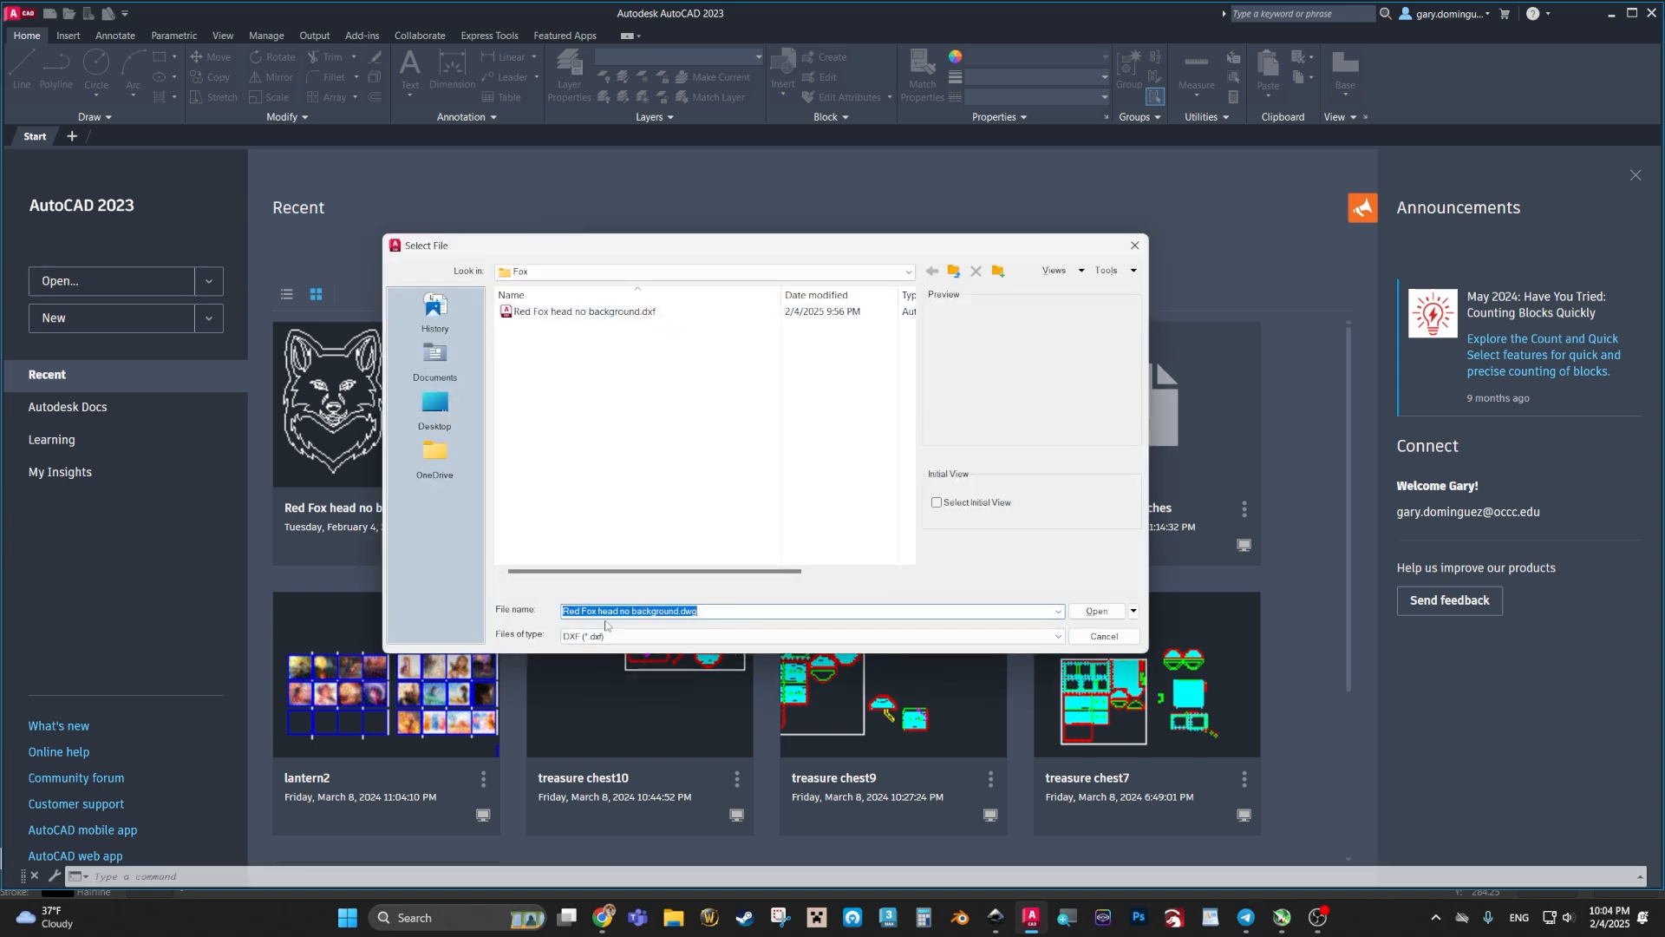
click(985, 636)
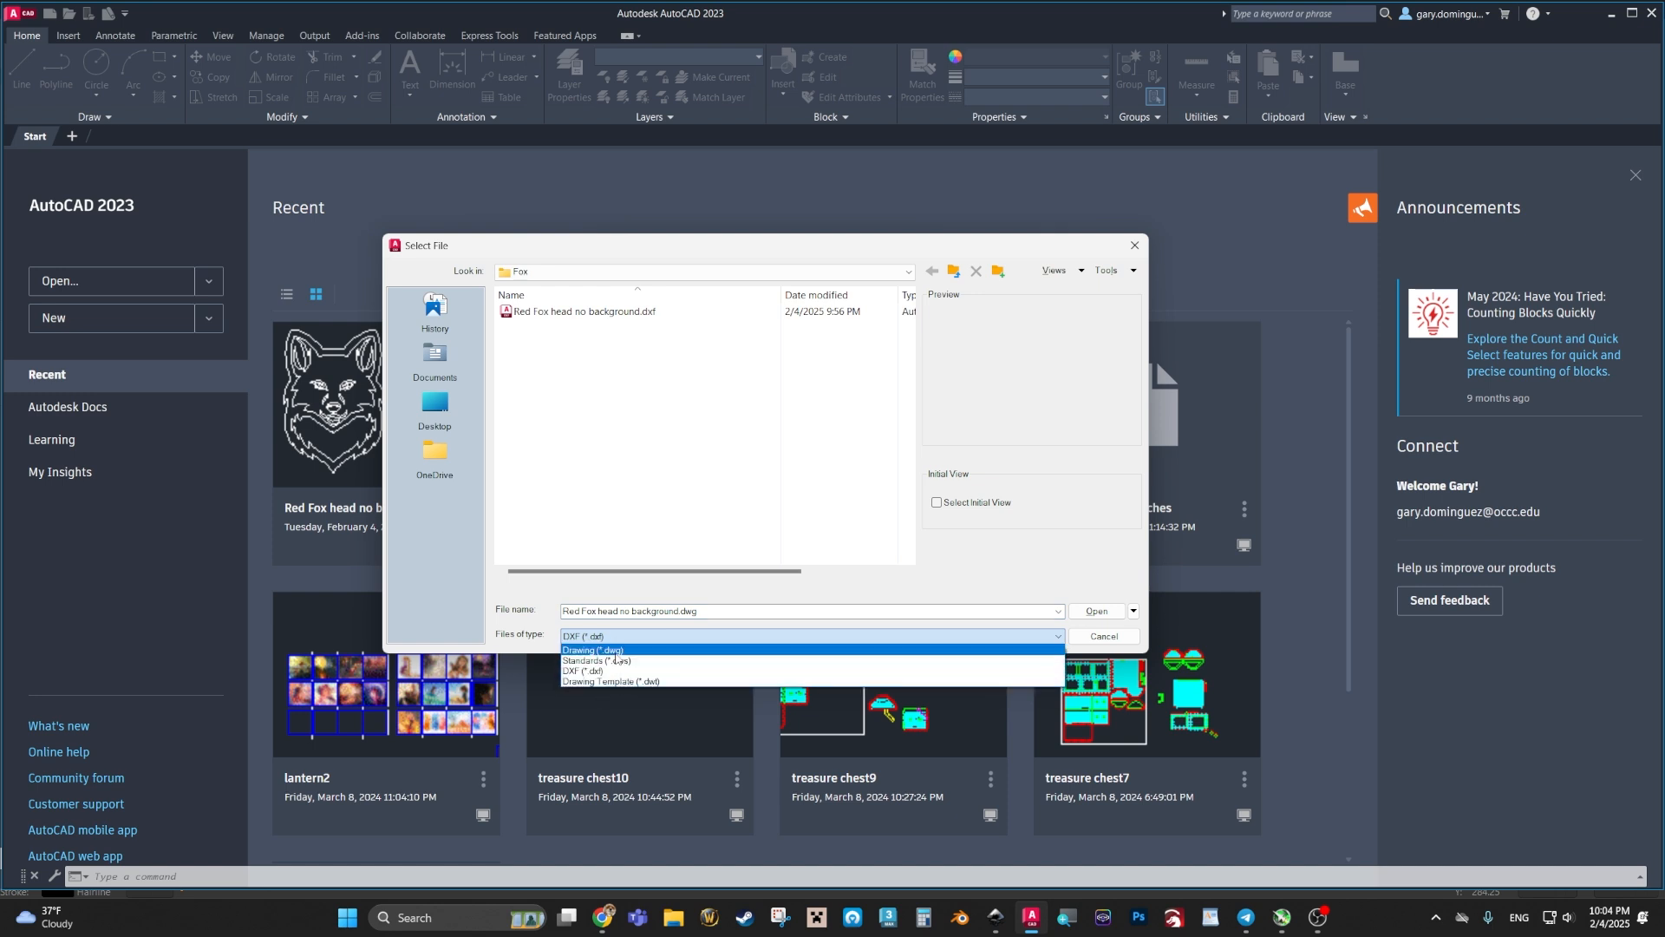
click(614, 651)
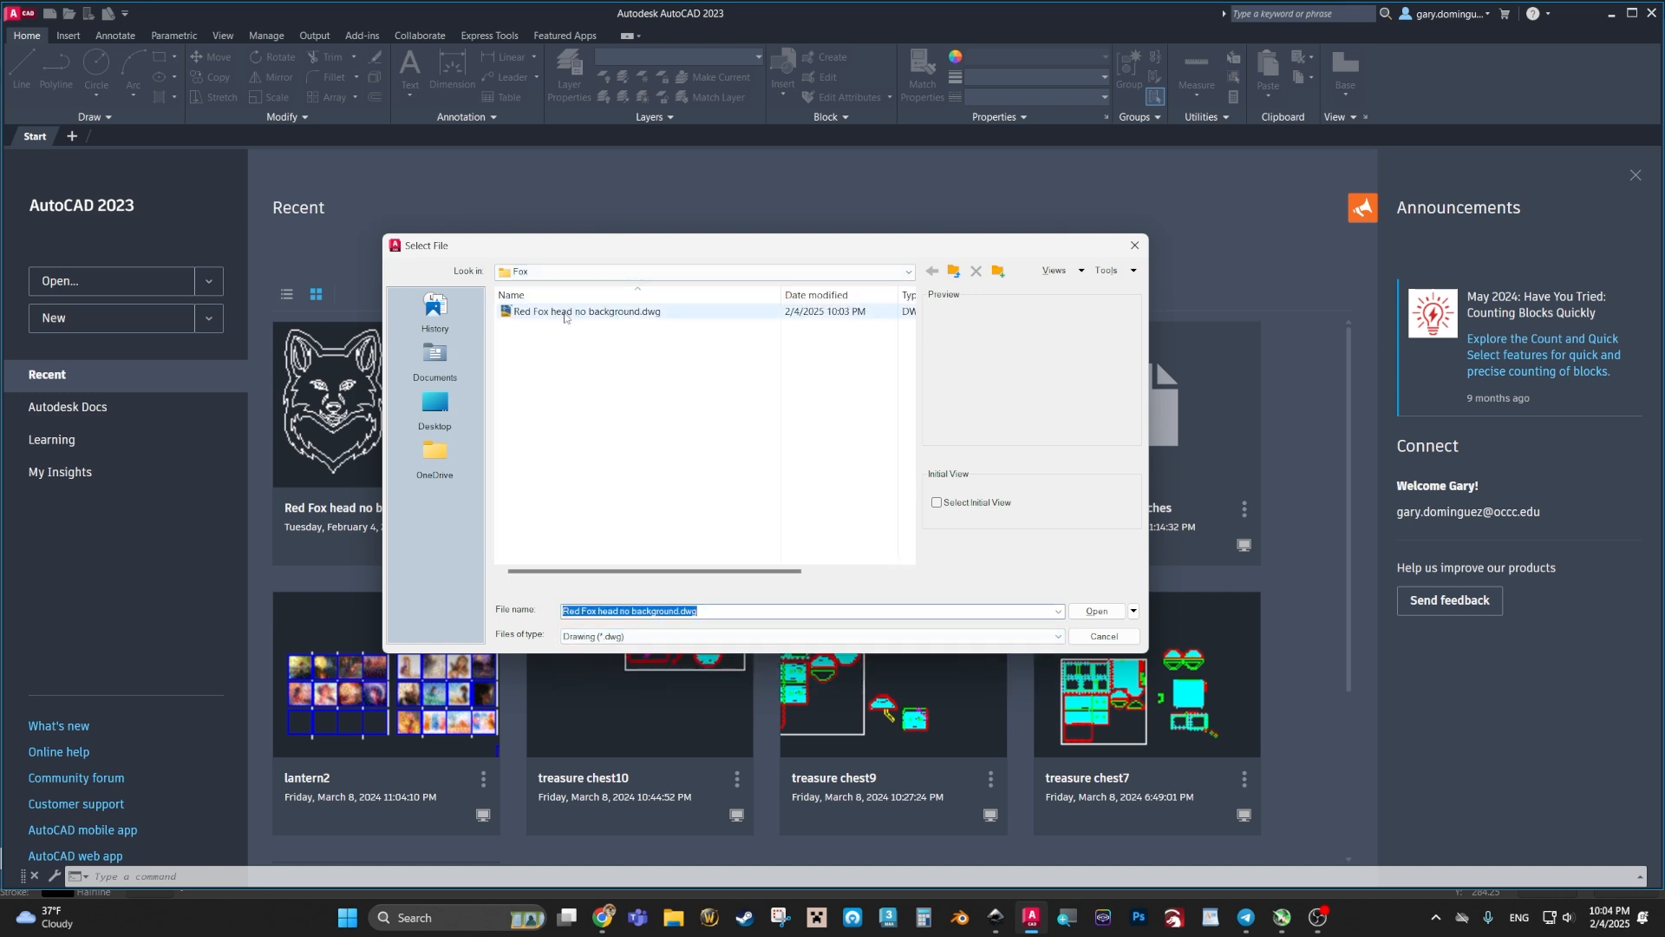
click(564, 314)
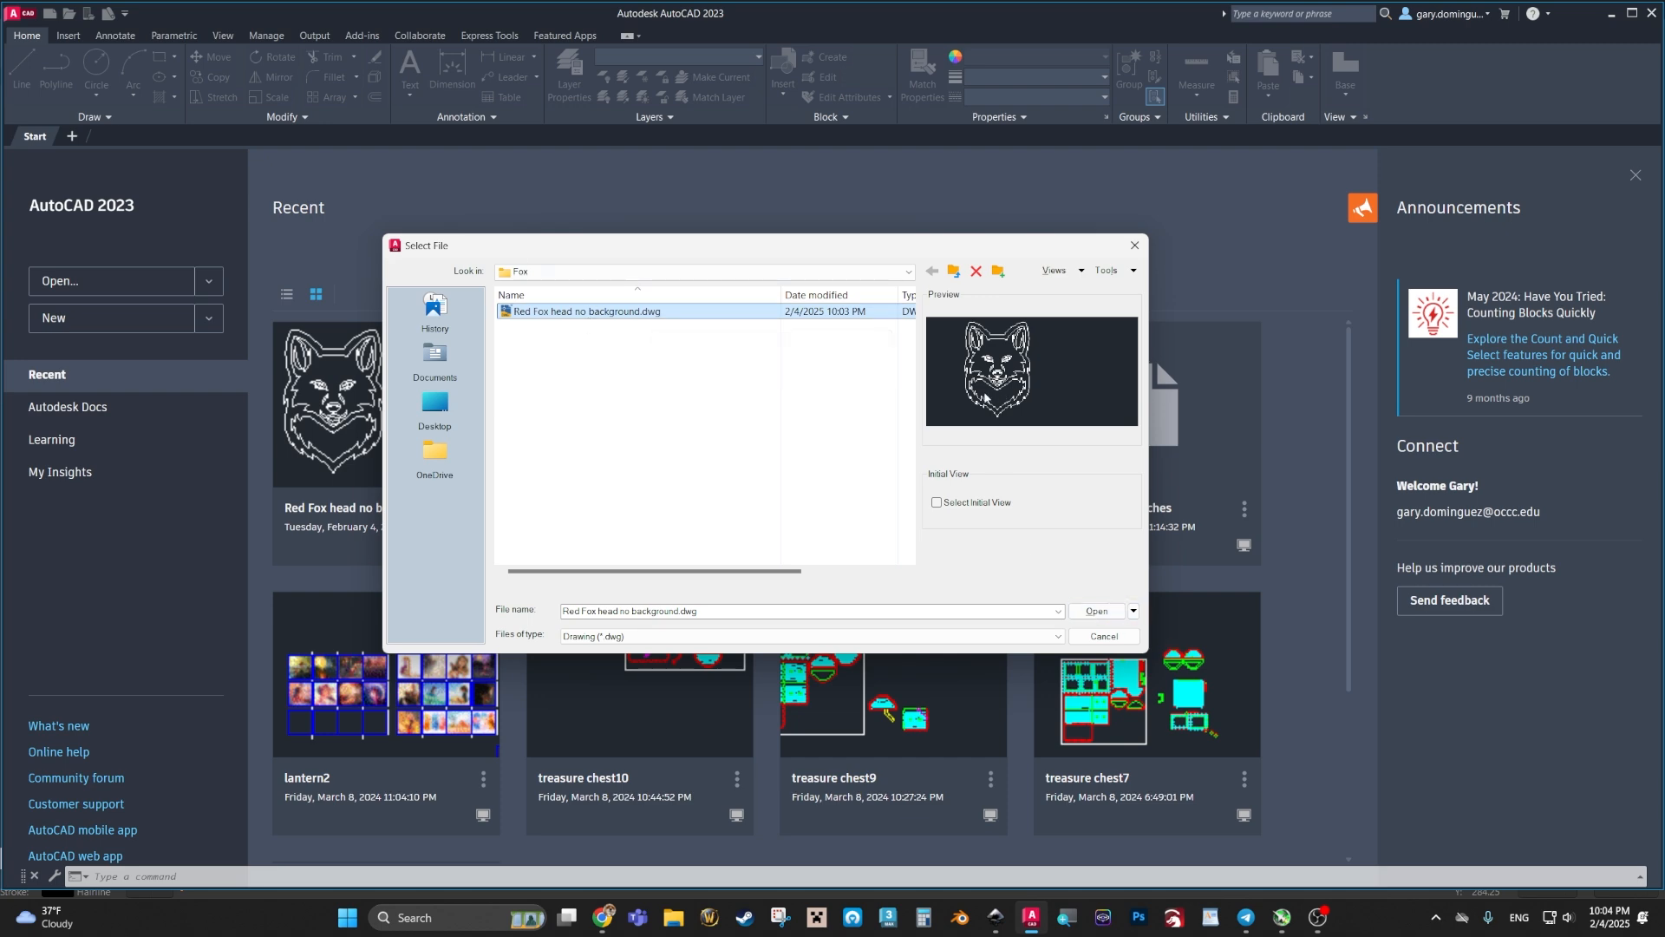
click(1086, 616)
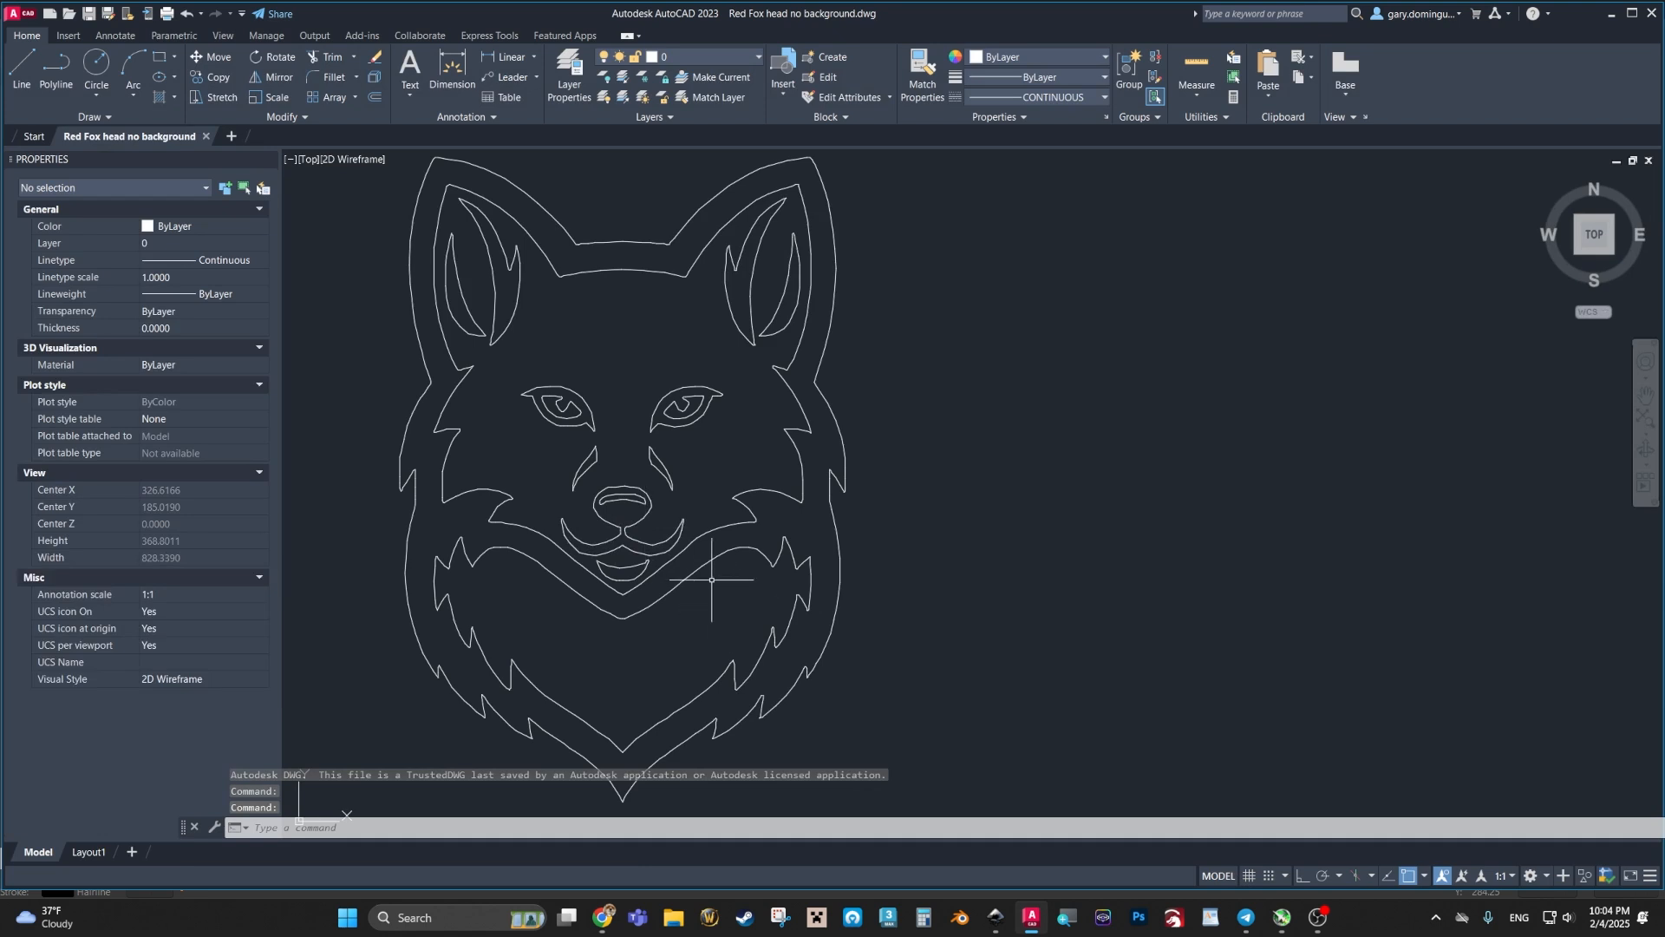
Step: Select the chest shape and the outer head contour to check that they are joined polylines, and clear the selection
click(705, 563)
middle_drag(763, 693, 898, 642)
click(824, 695)
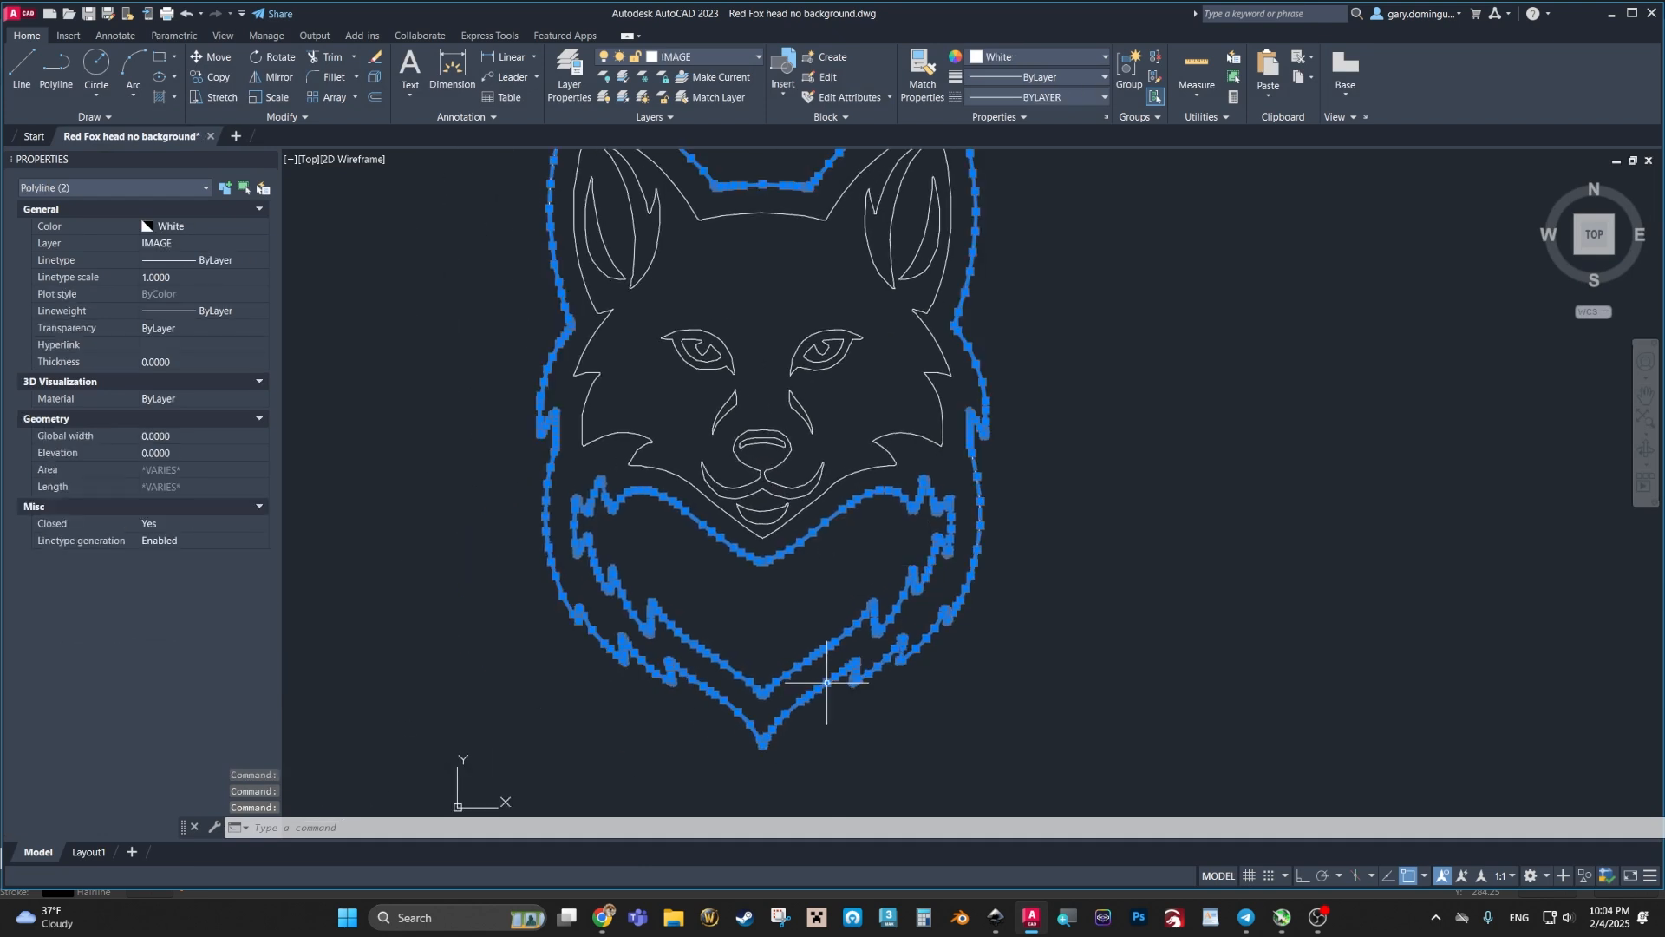
key(Escape)
scroll(824, 694, down, 3)
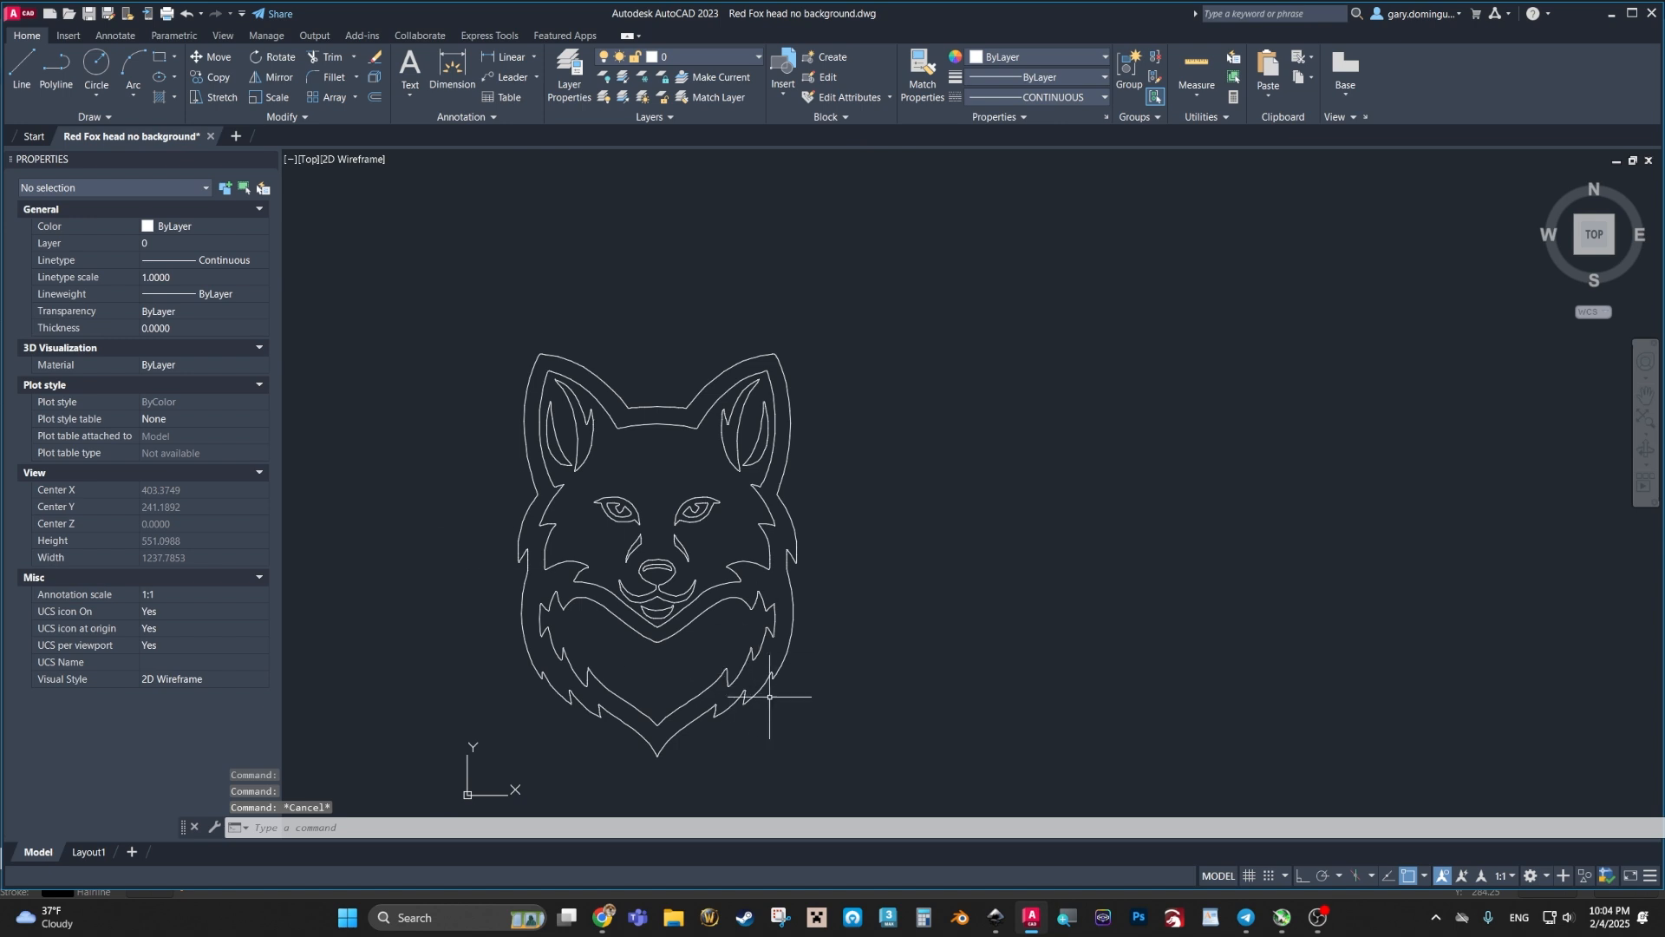
mouse_move(974, 708)
middle_down()
mouse_move(818, 707)
mouse_move(875, 650)
middle_up()
middle_drag(403, 548, 623, 601)
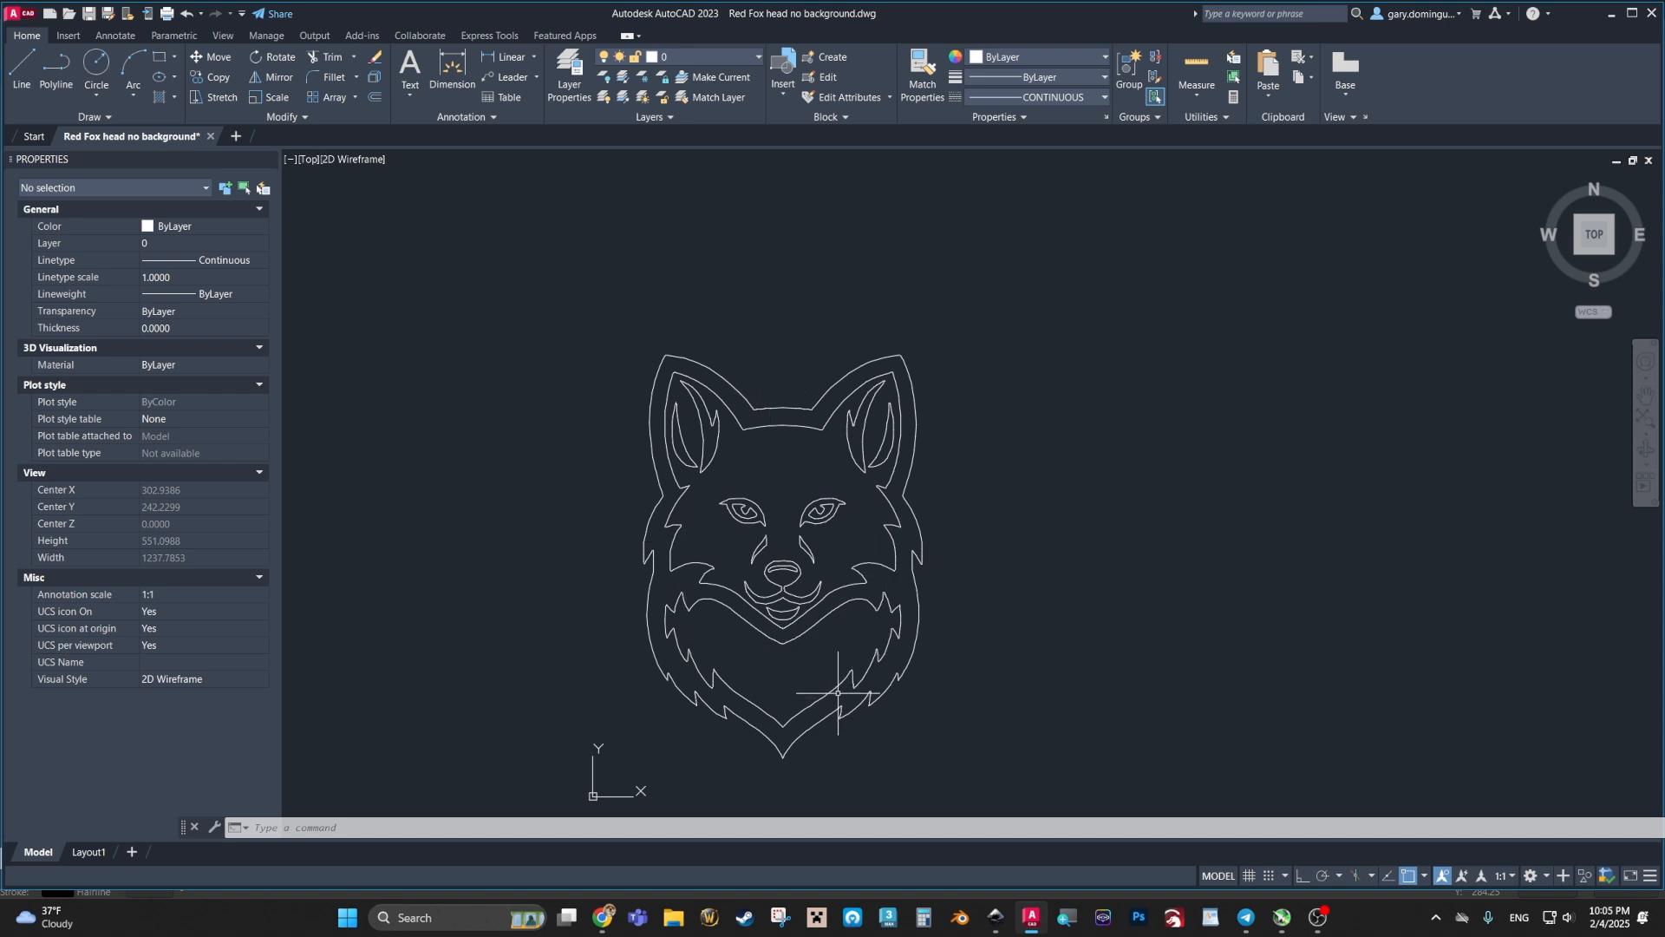
Step: Set the color of all the fox's inner polylines, including both ears, face and chest but not the outer contour, to Green
click(711, 445)
click(693, 416)
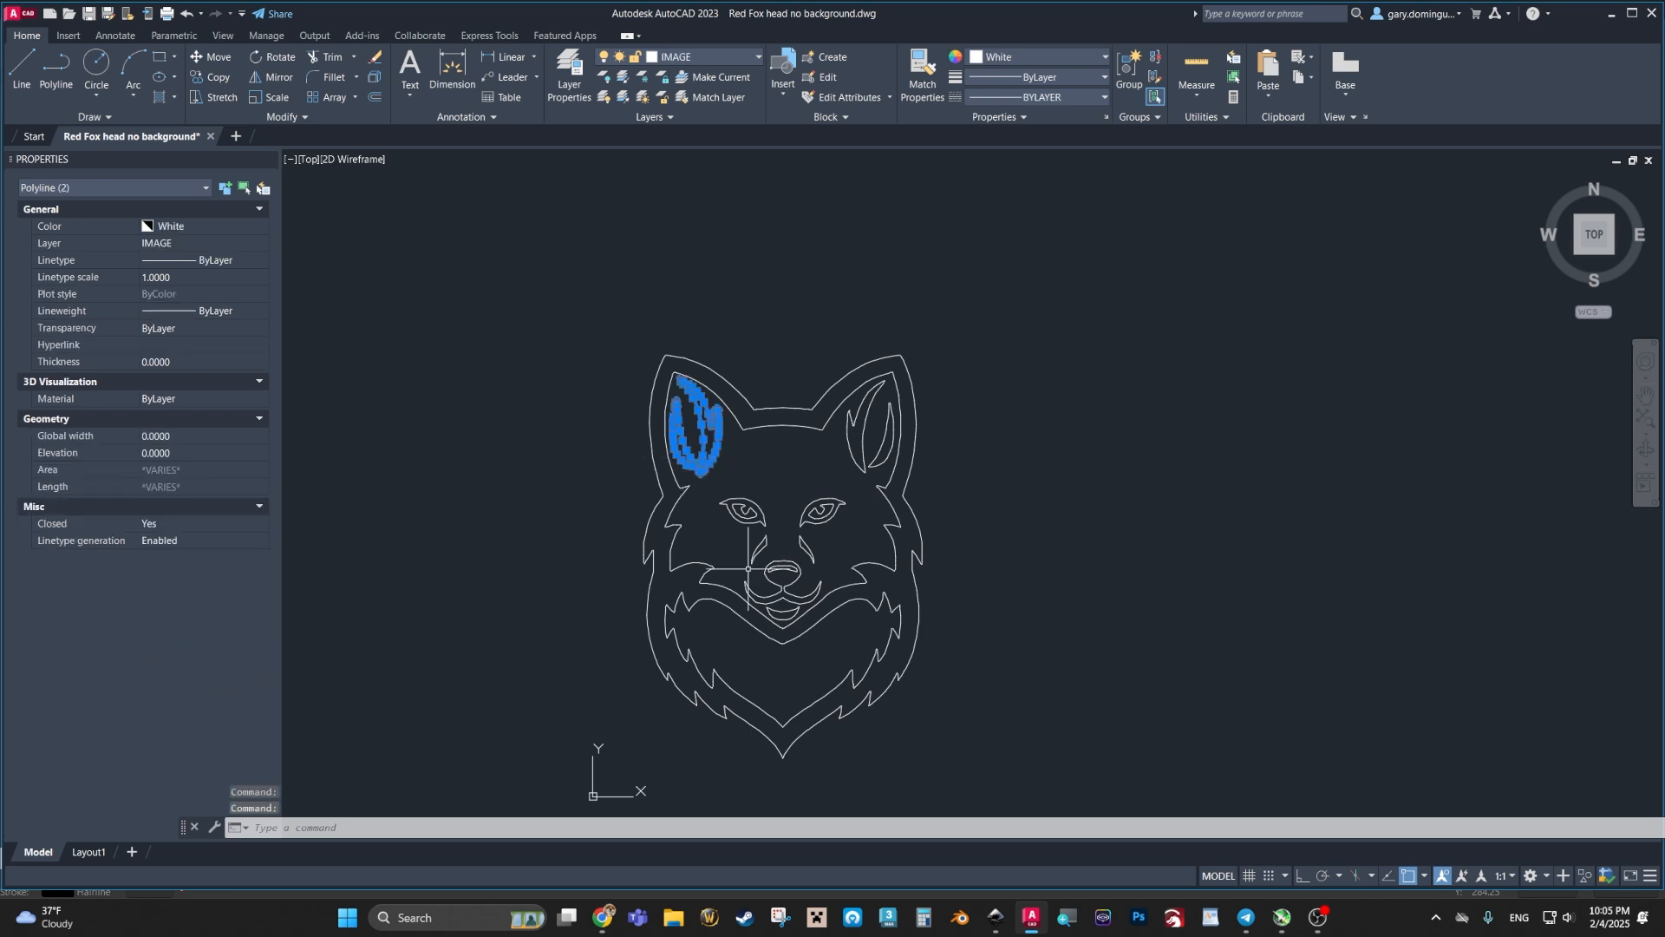
click(846, 650)
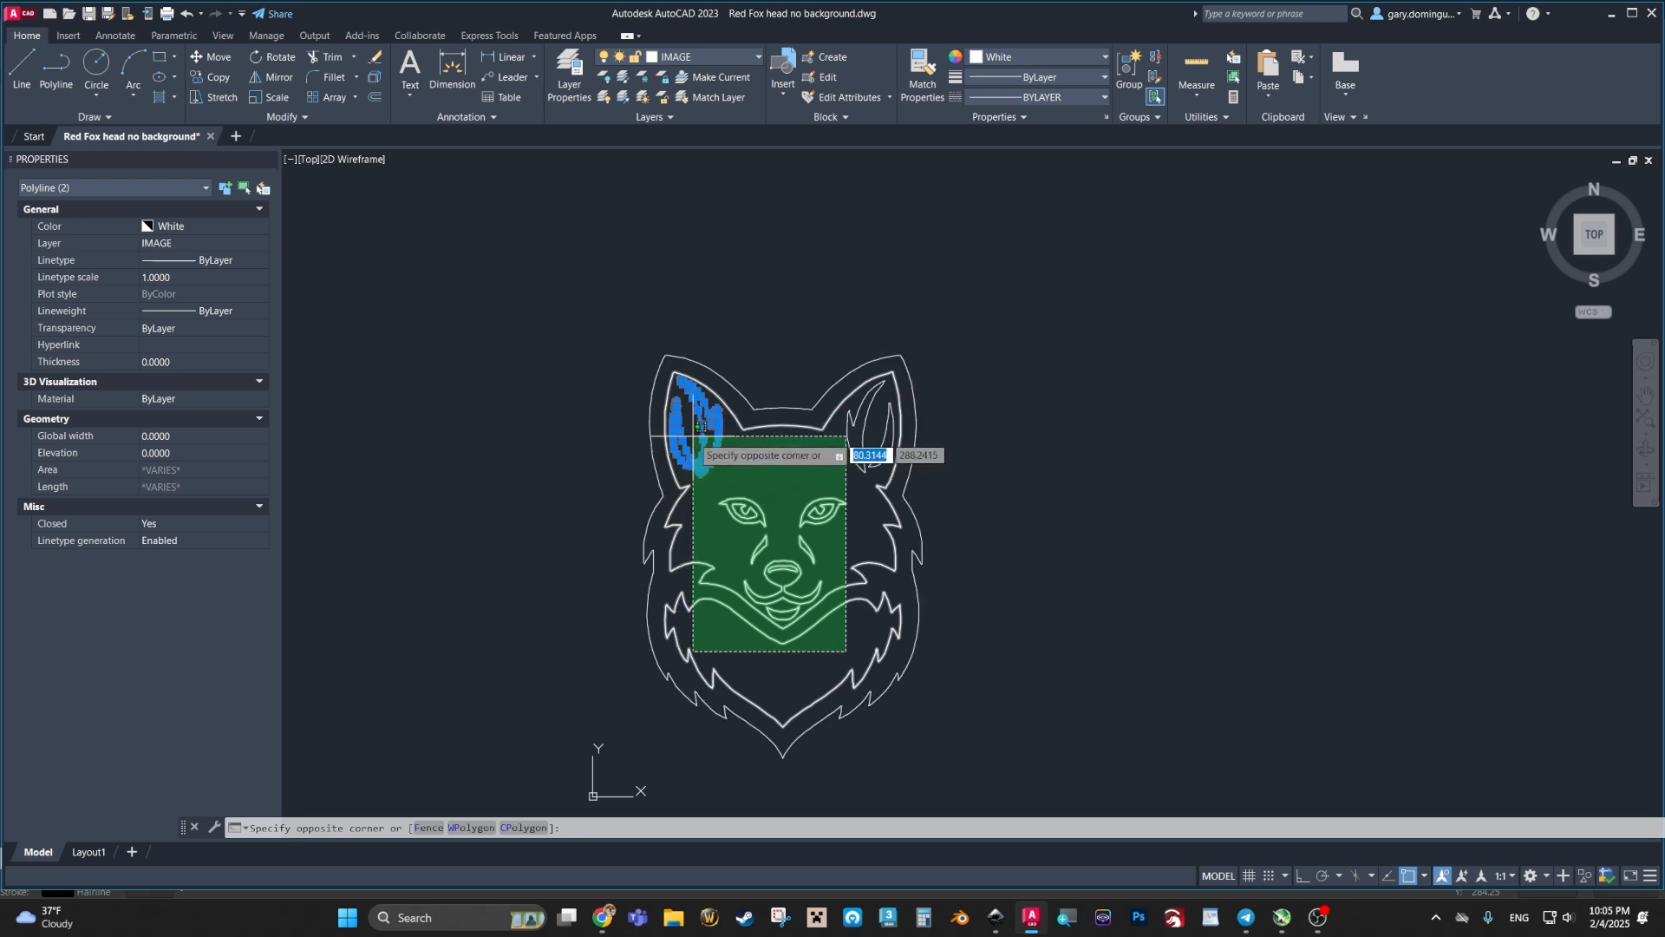
click(694, 436)
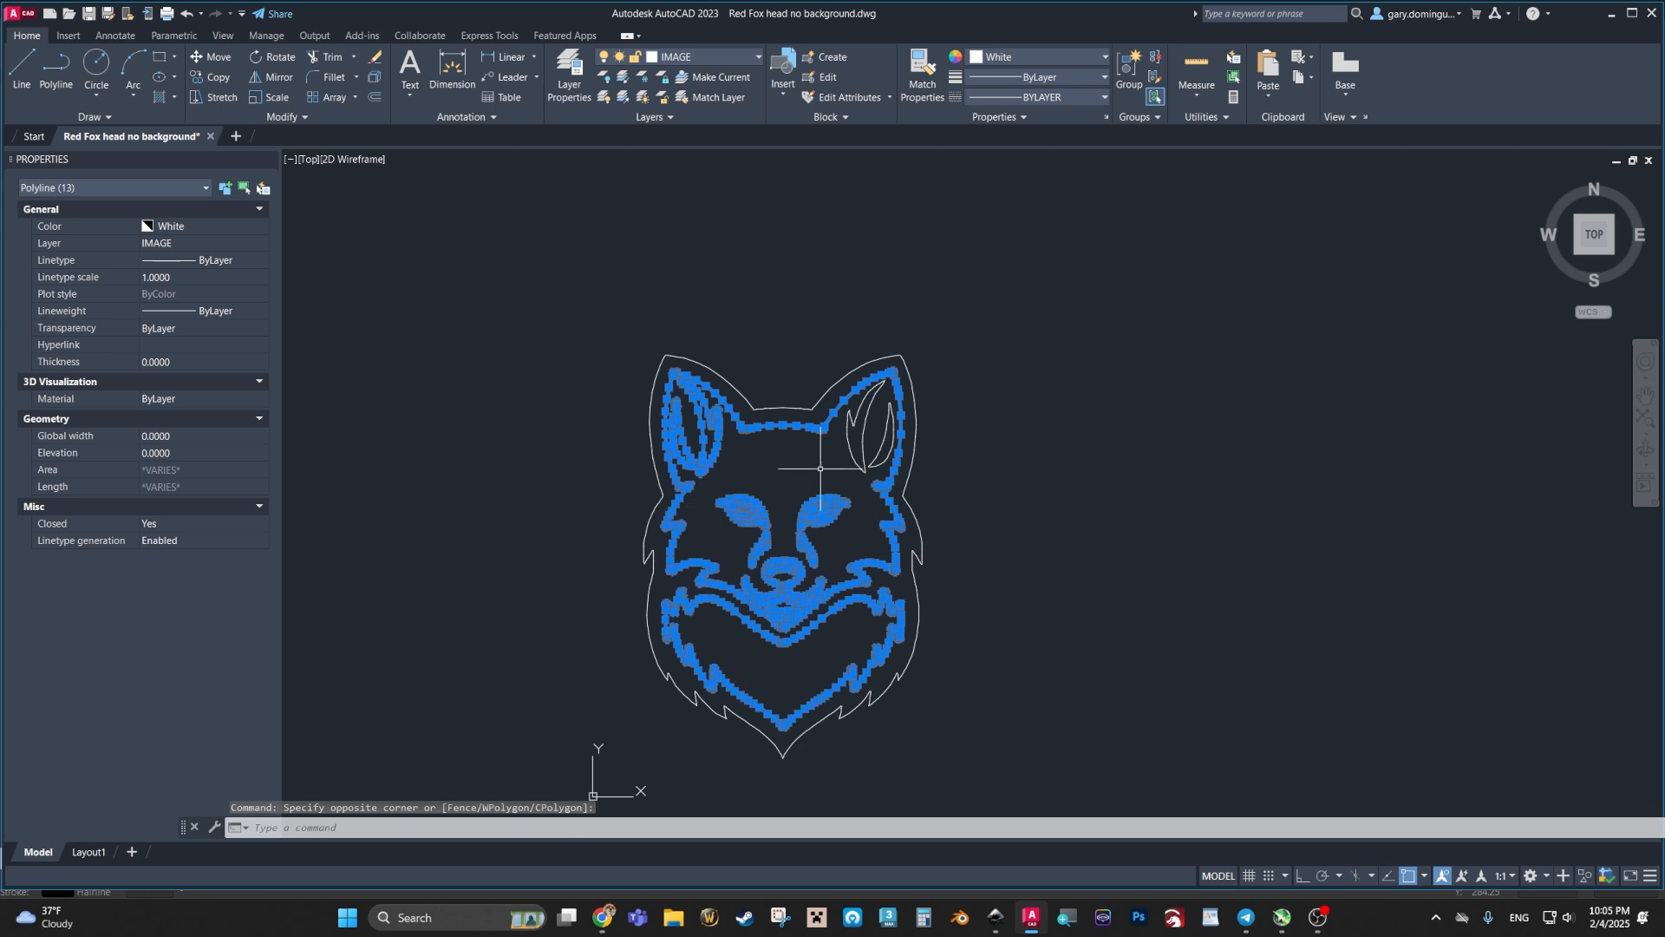
click(878, 463)
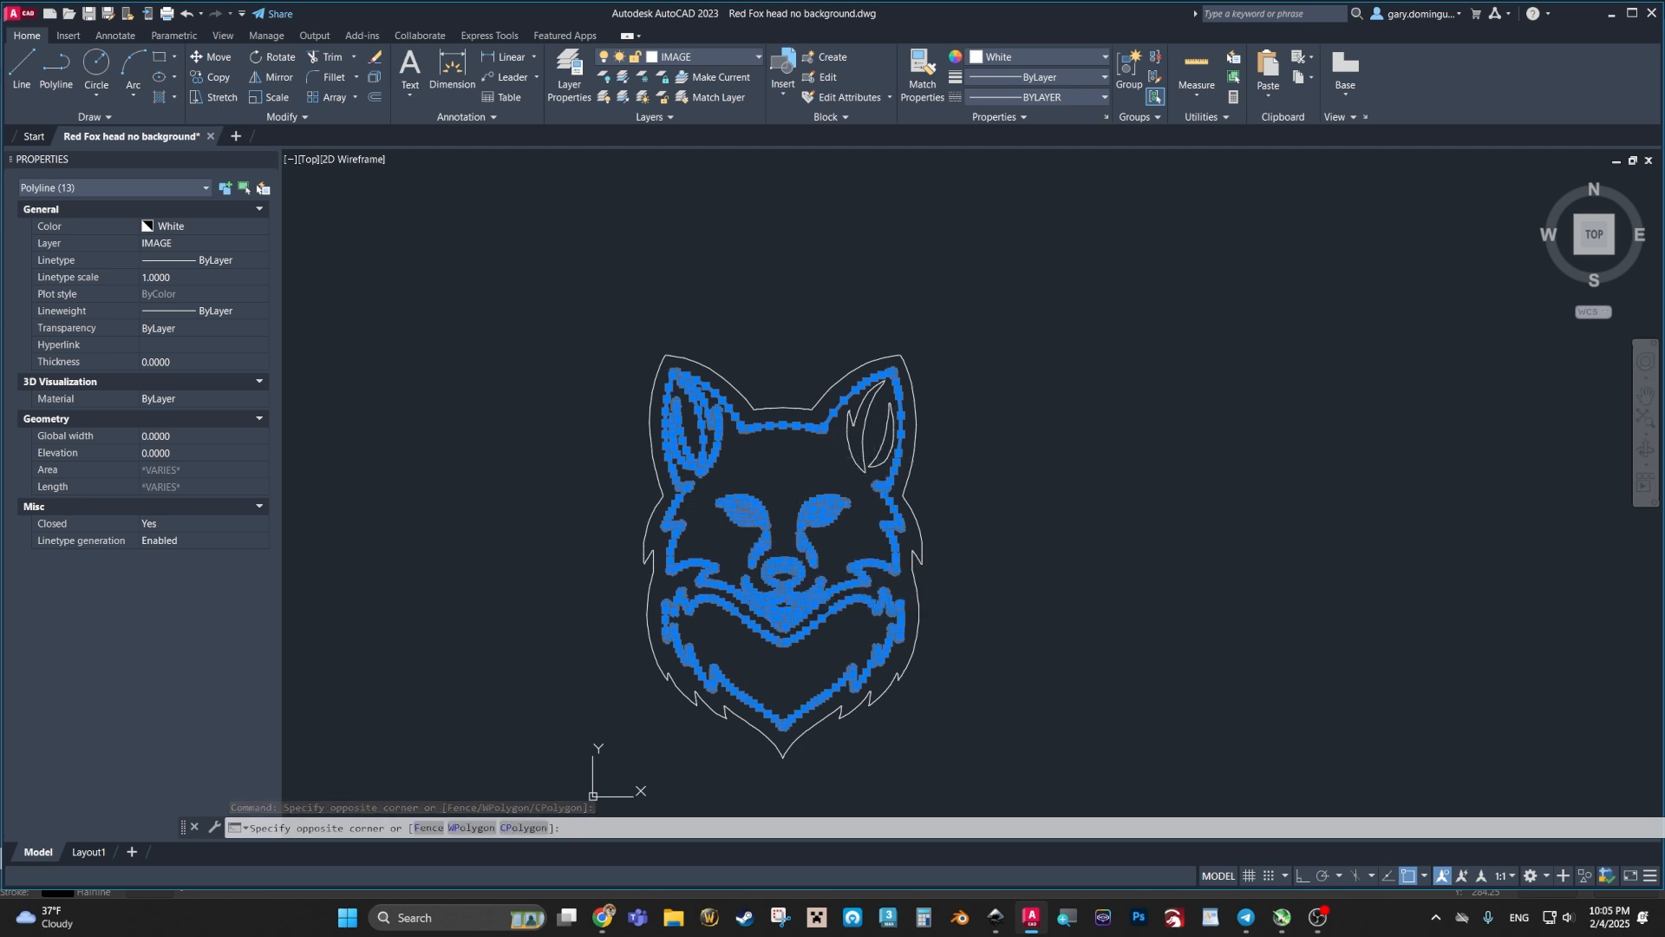
click(841, 423)
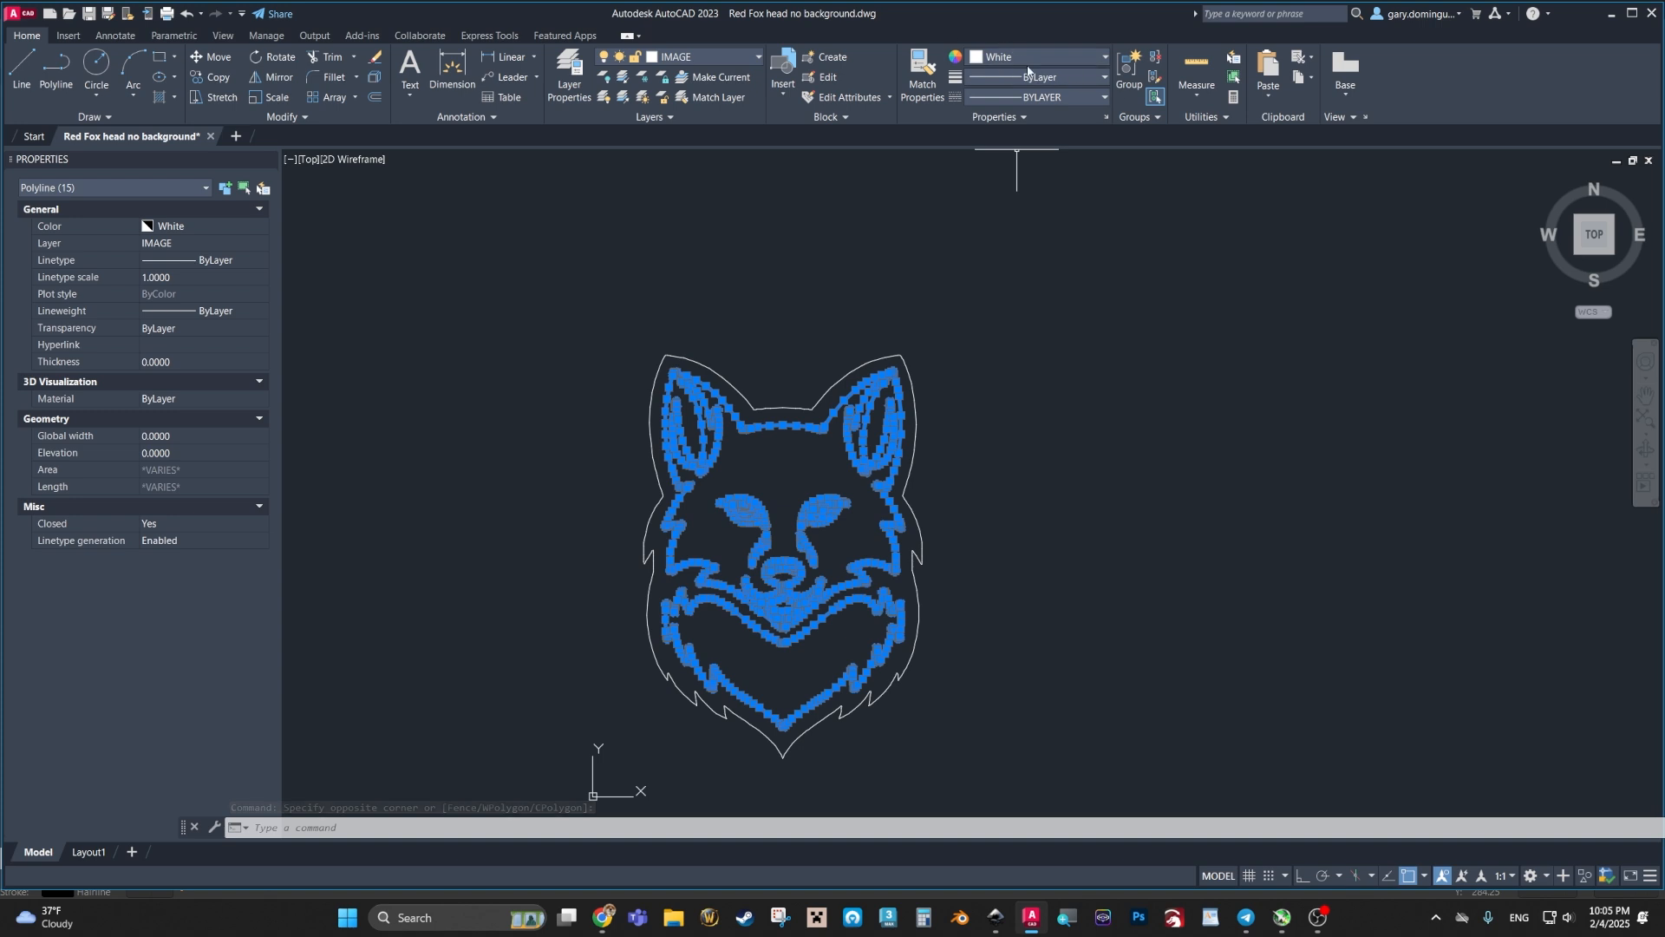
click(1105, 57)
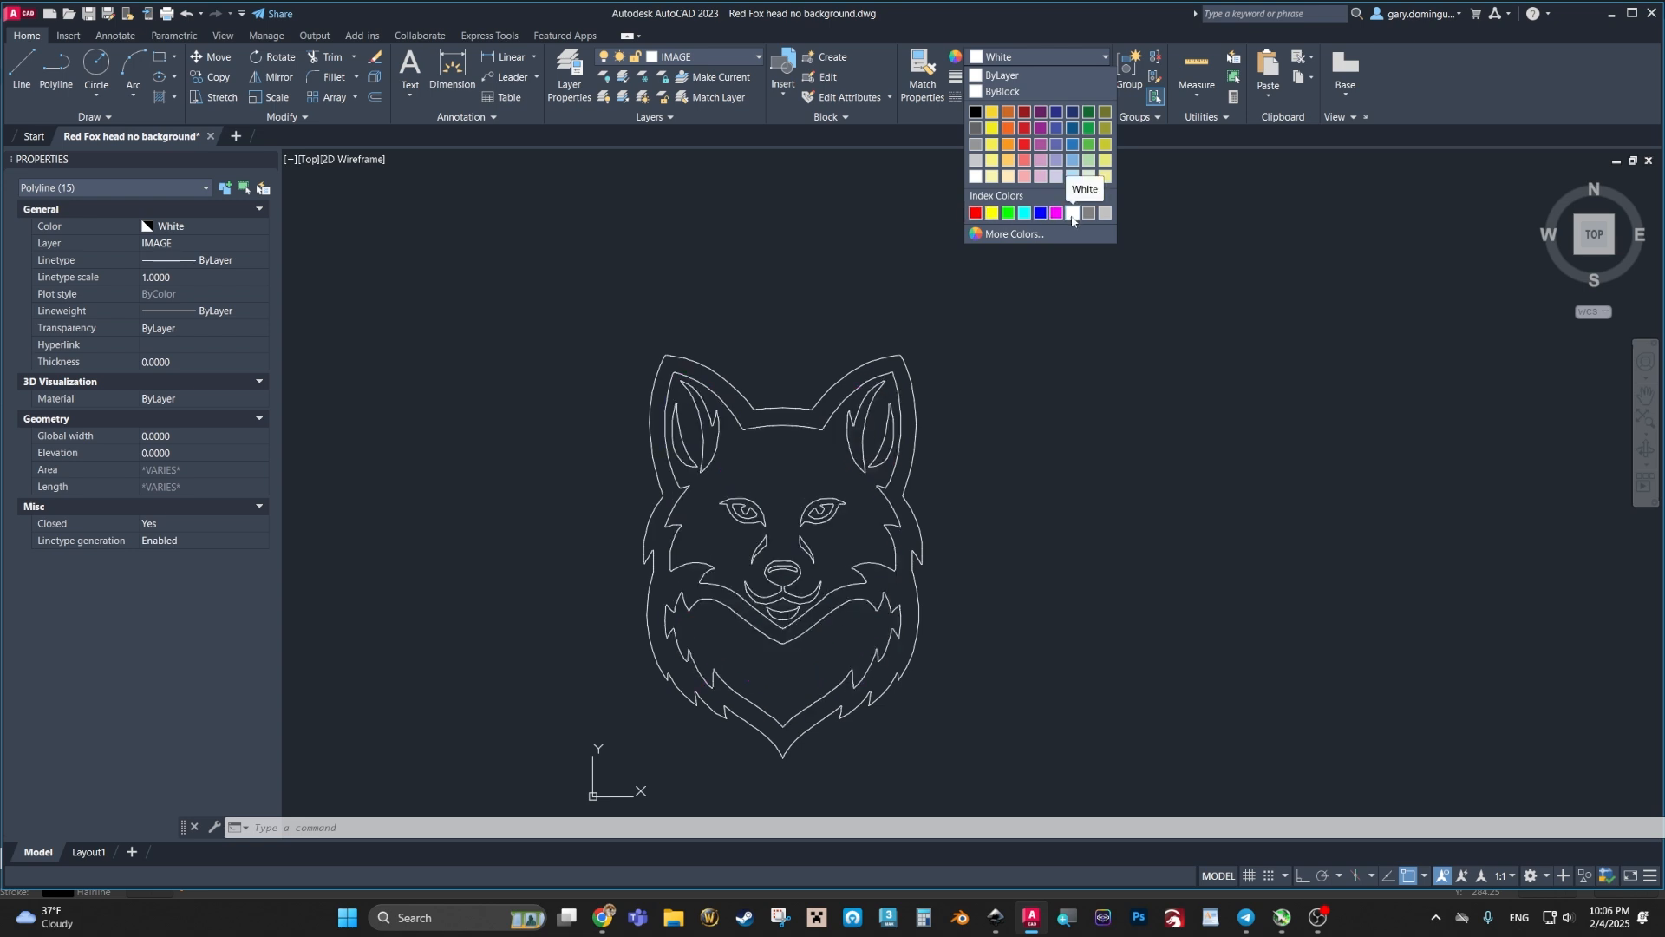
click(1009, 213)
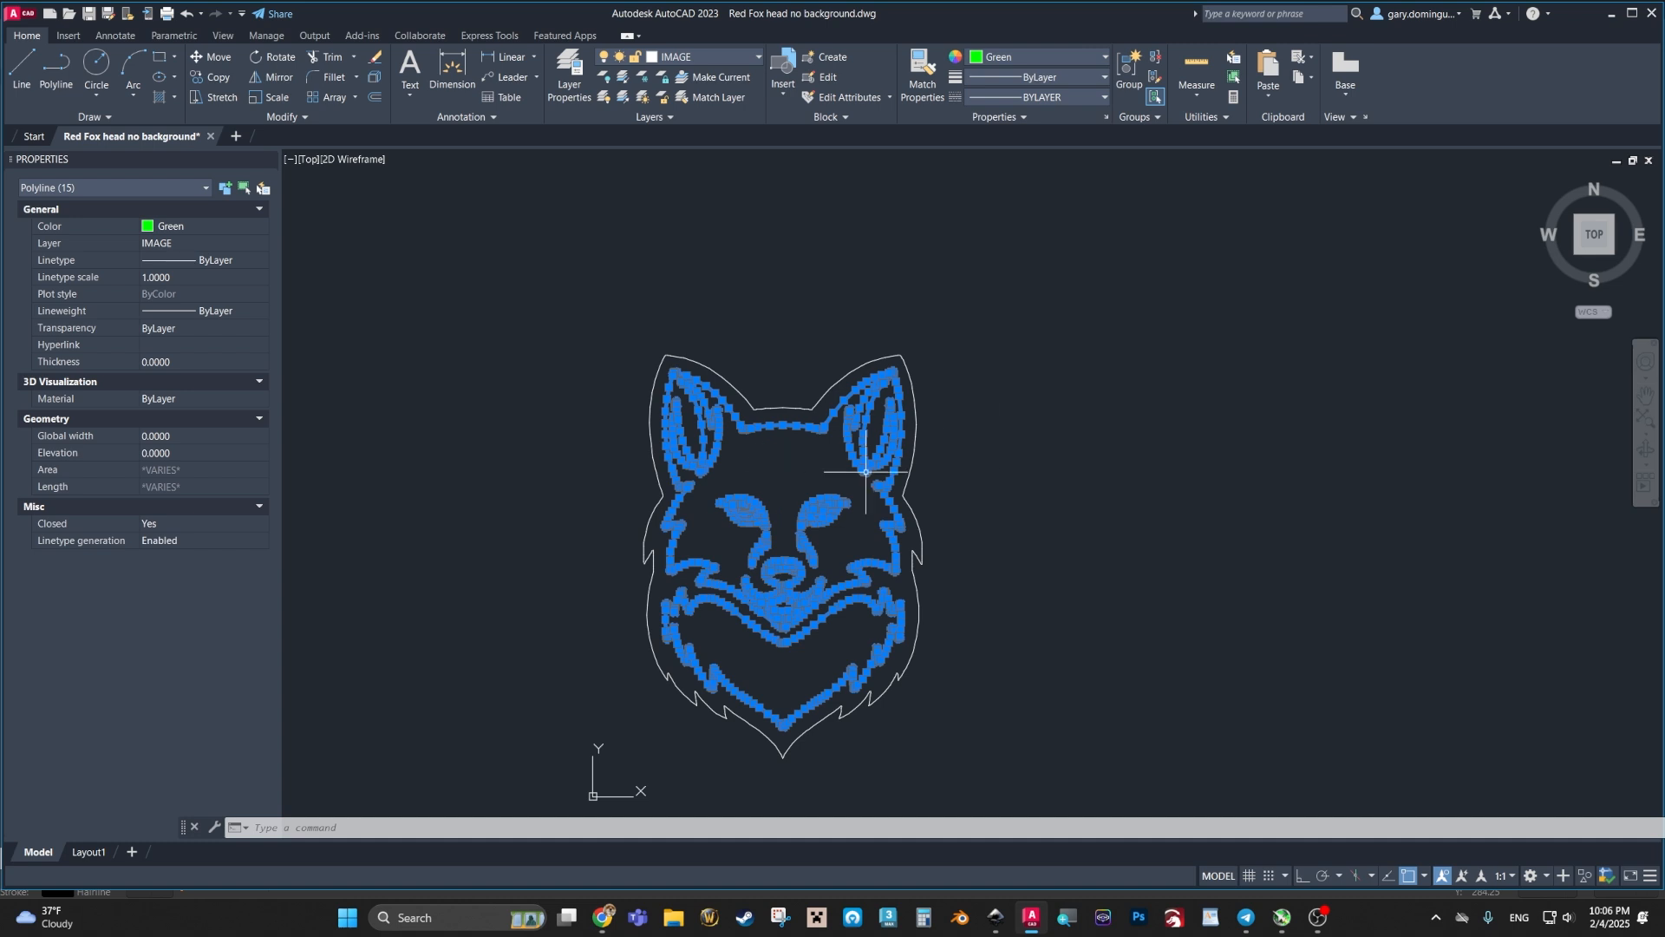
click(1048, 520)
key(Escape)
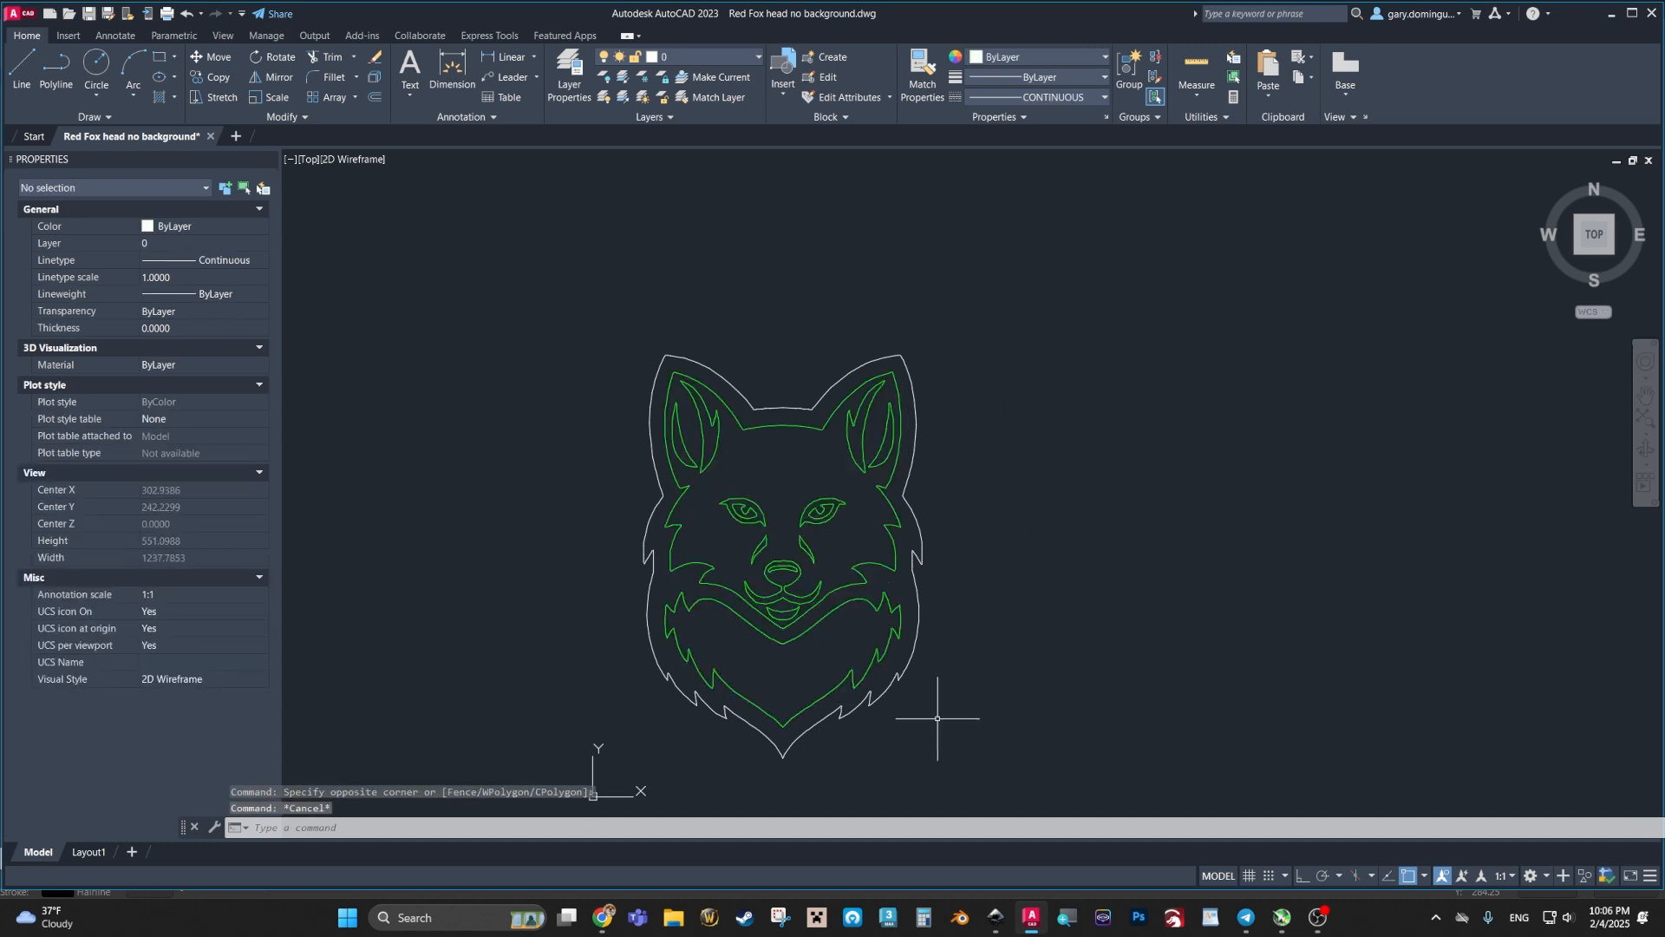
Step: Set the color of the outer head contour to Red and clear the selection
click(916, 623)
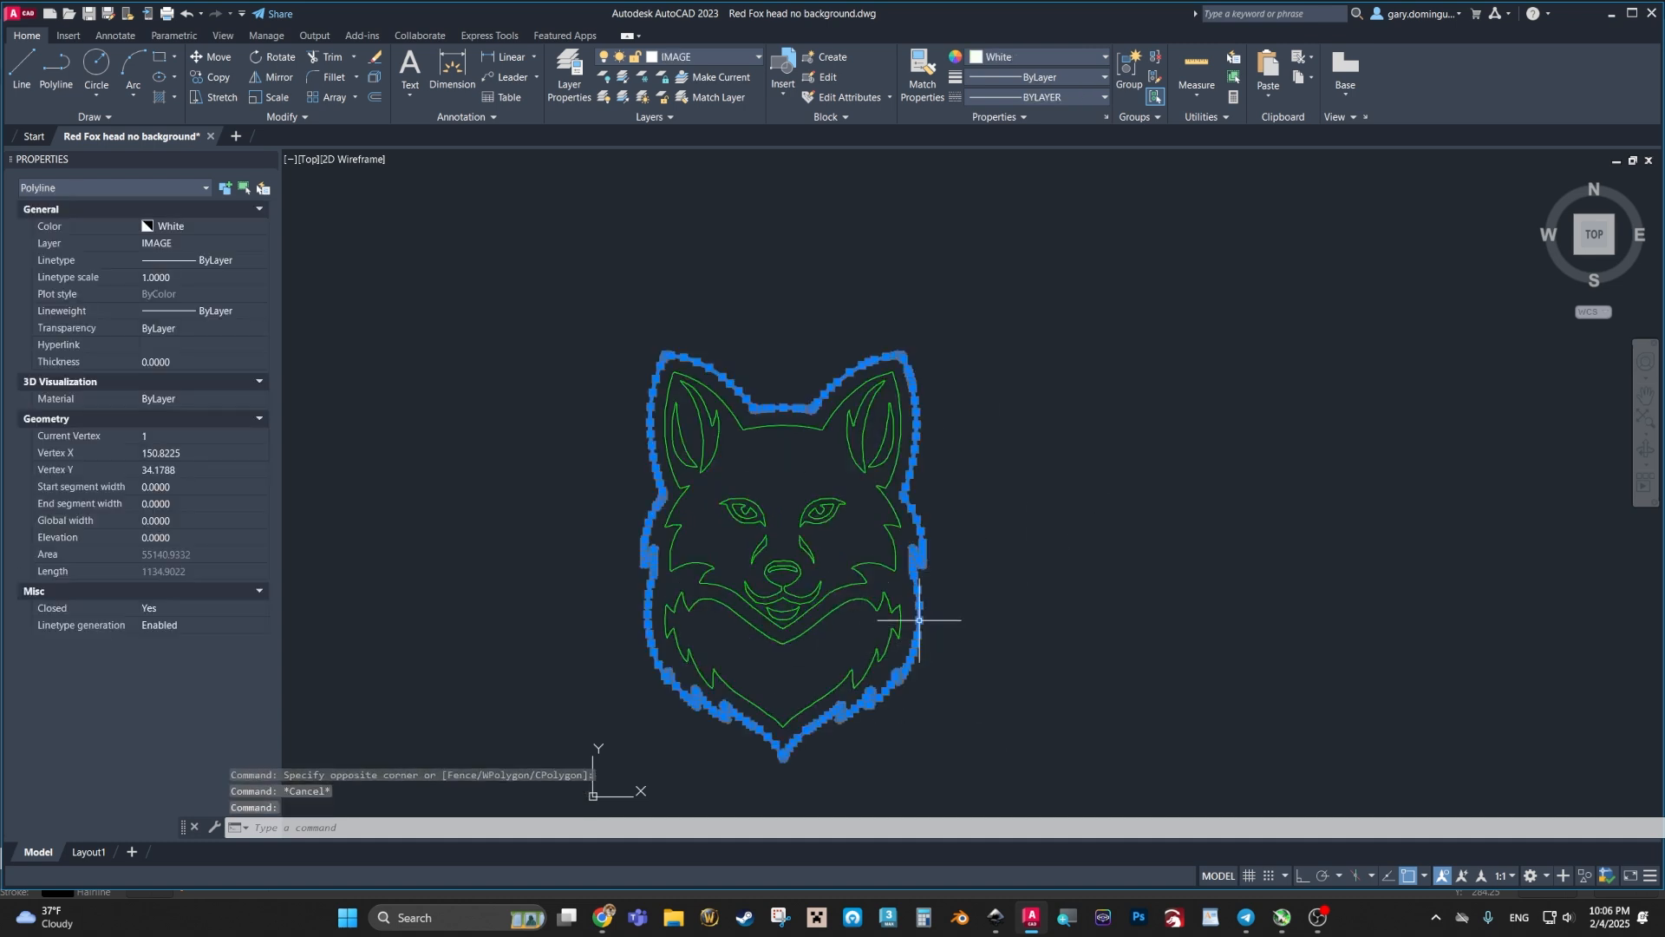
click(1079, 55)
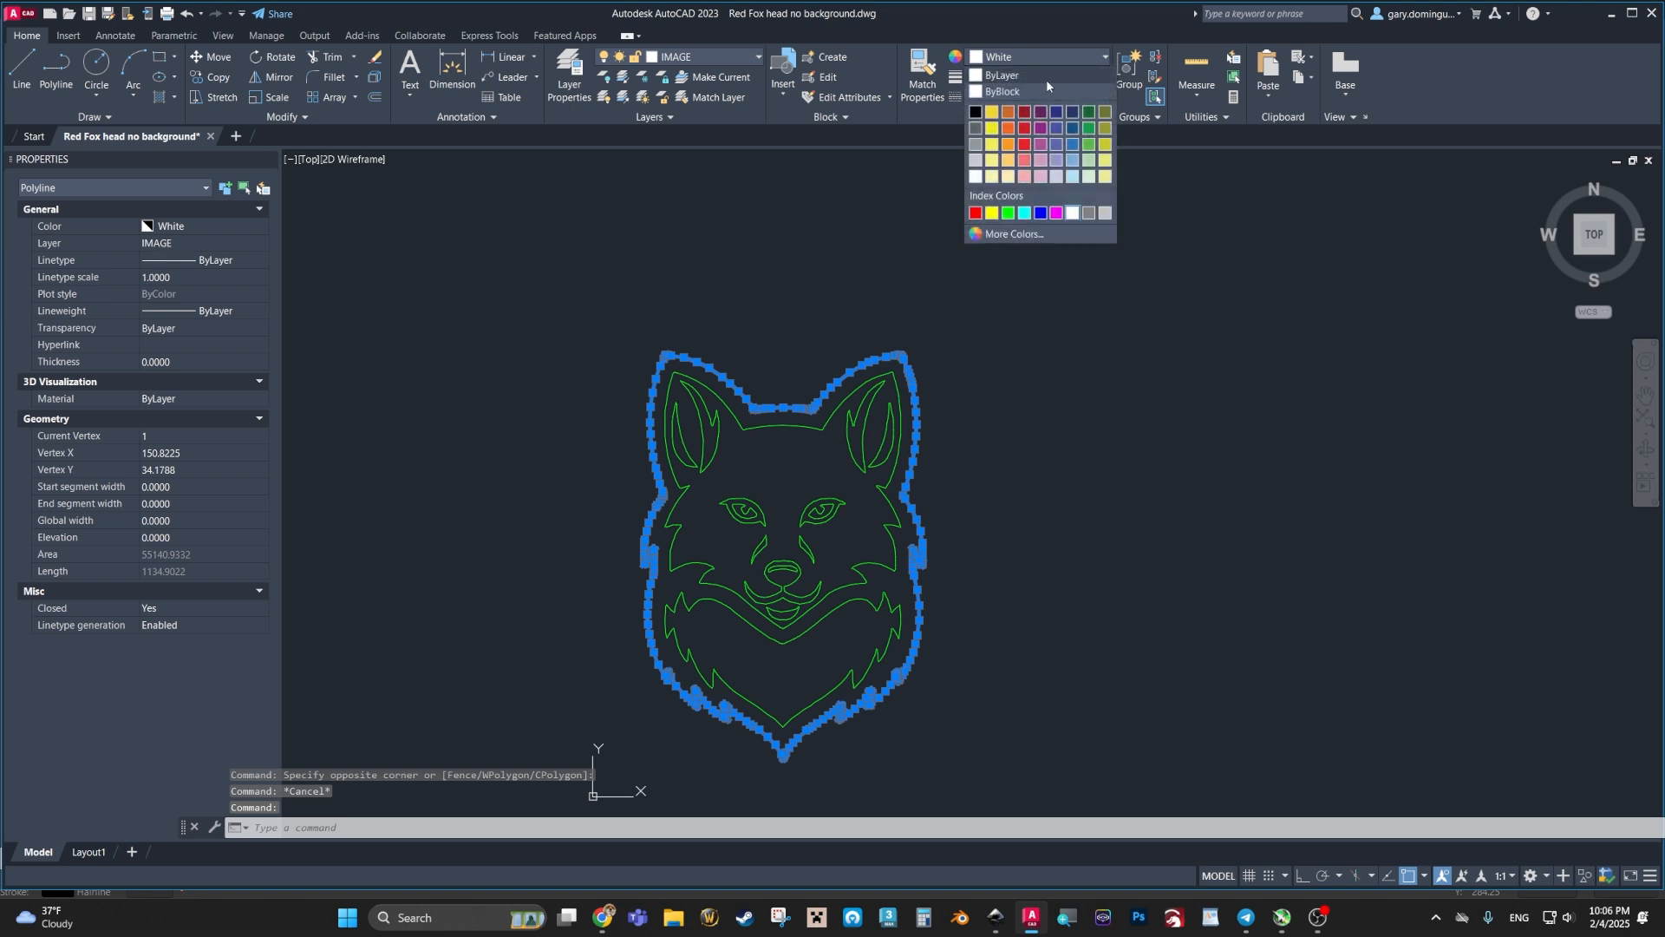
click(976, 213)
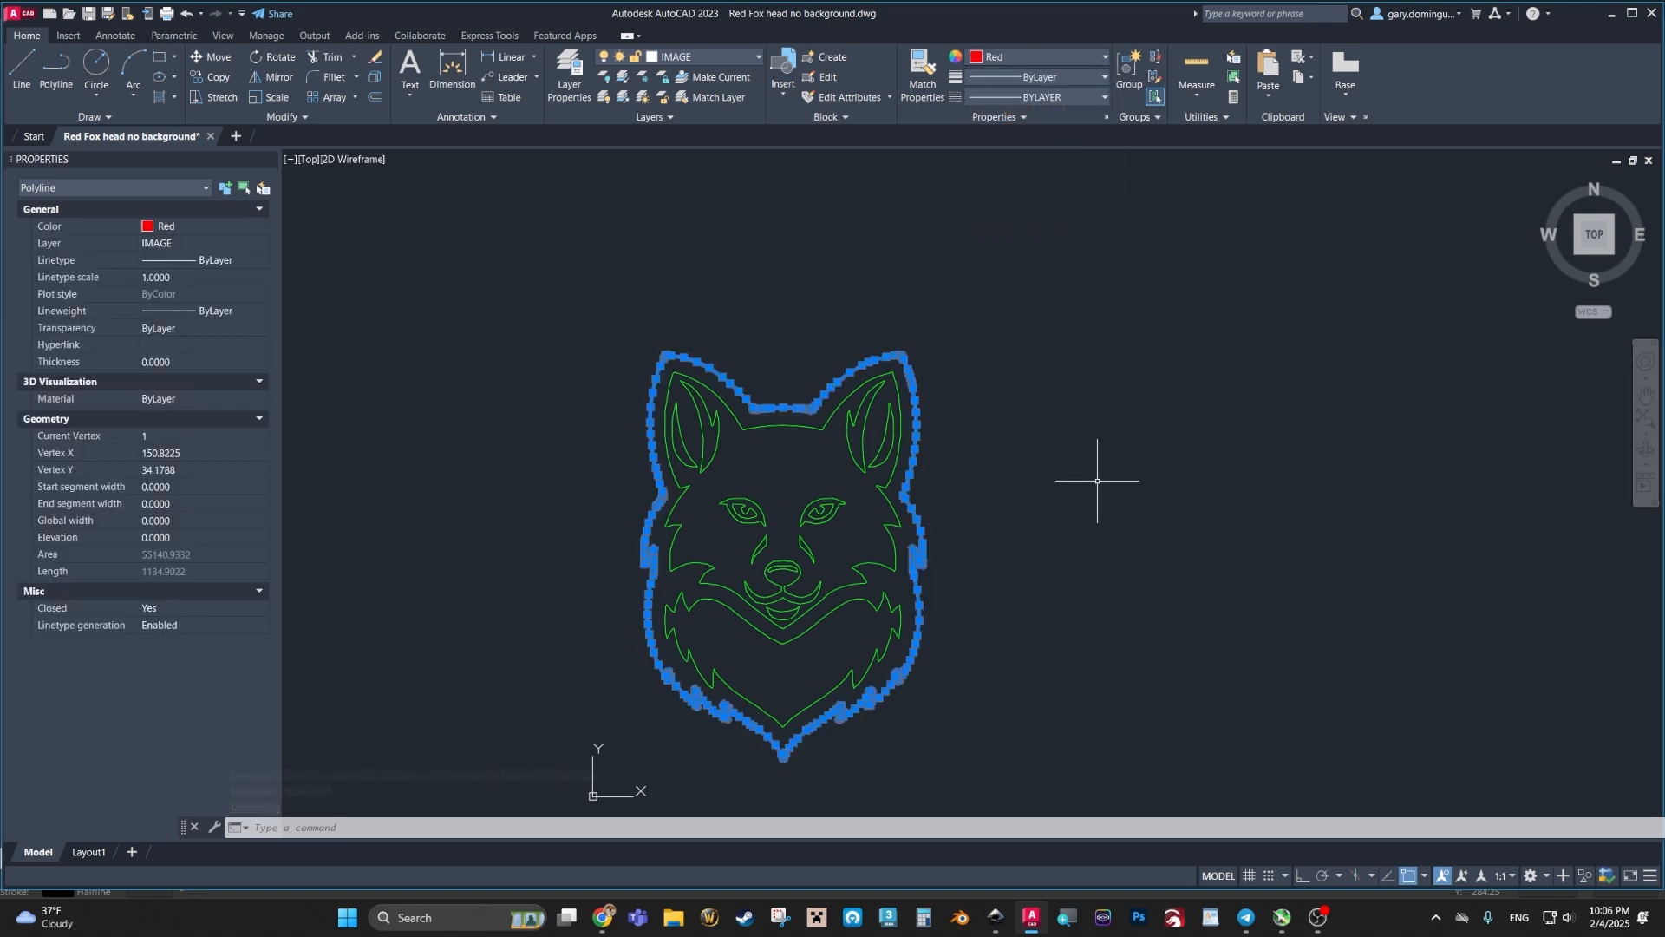
key(Escape)
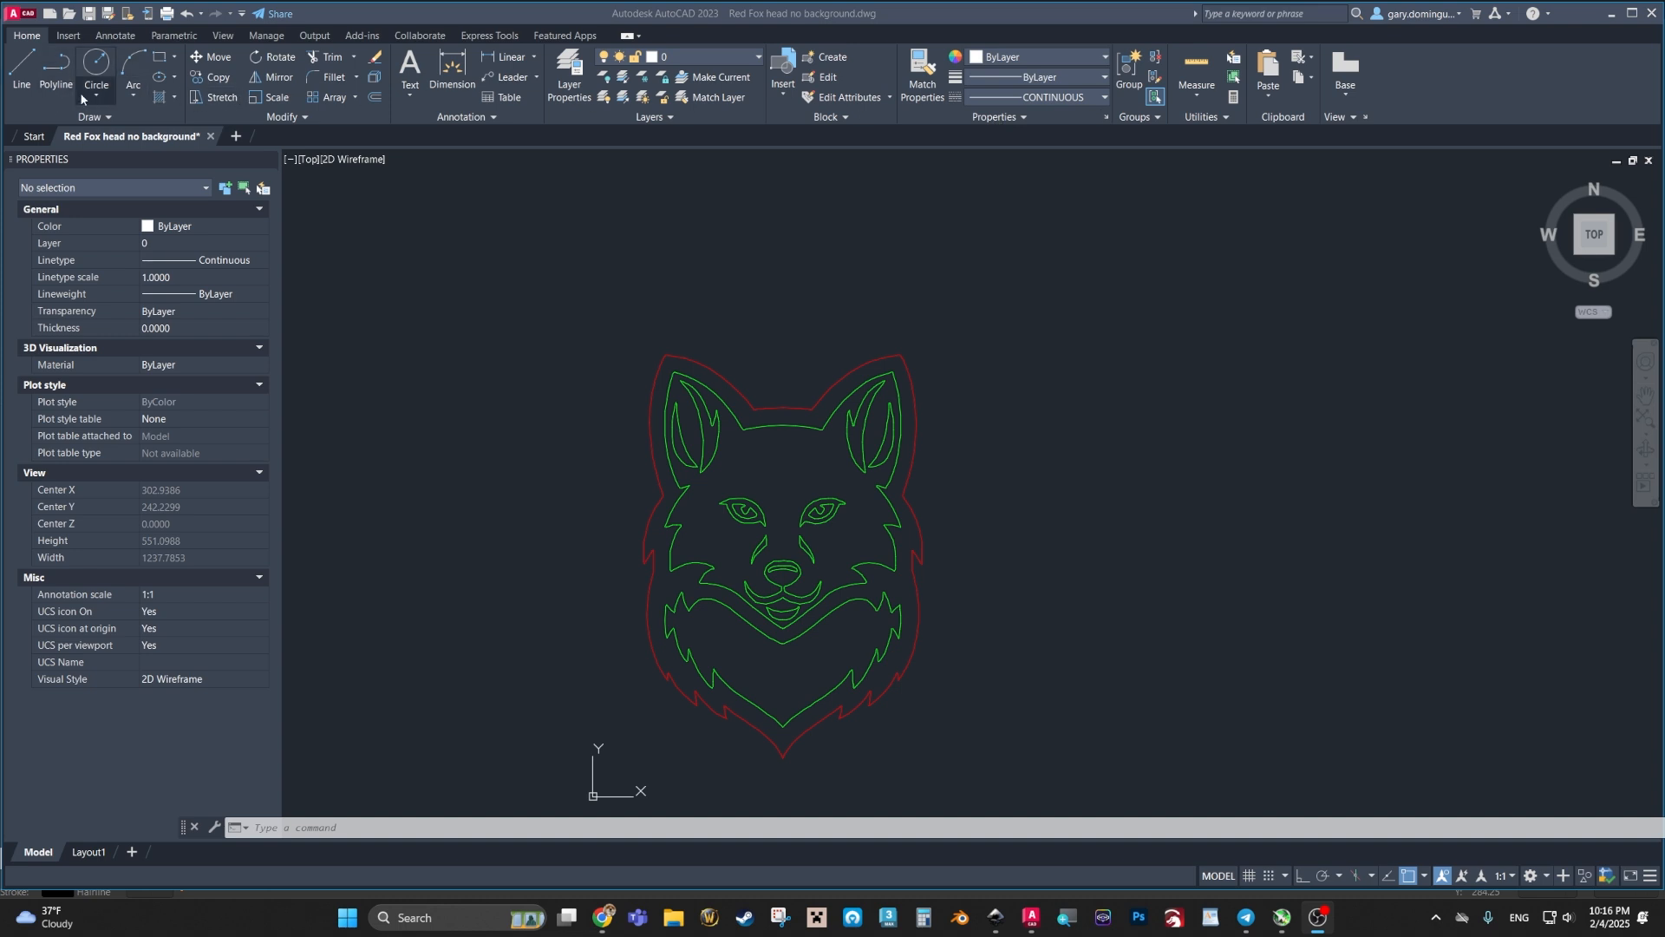
Step: Attach Red Fox head no background.png from the Desktop's Fox folder with a relative path, specifying insertion point and scale on-screen
click(68, 42)
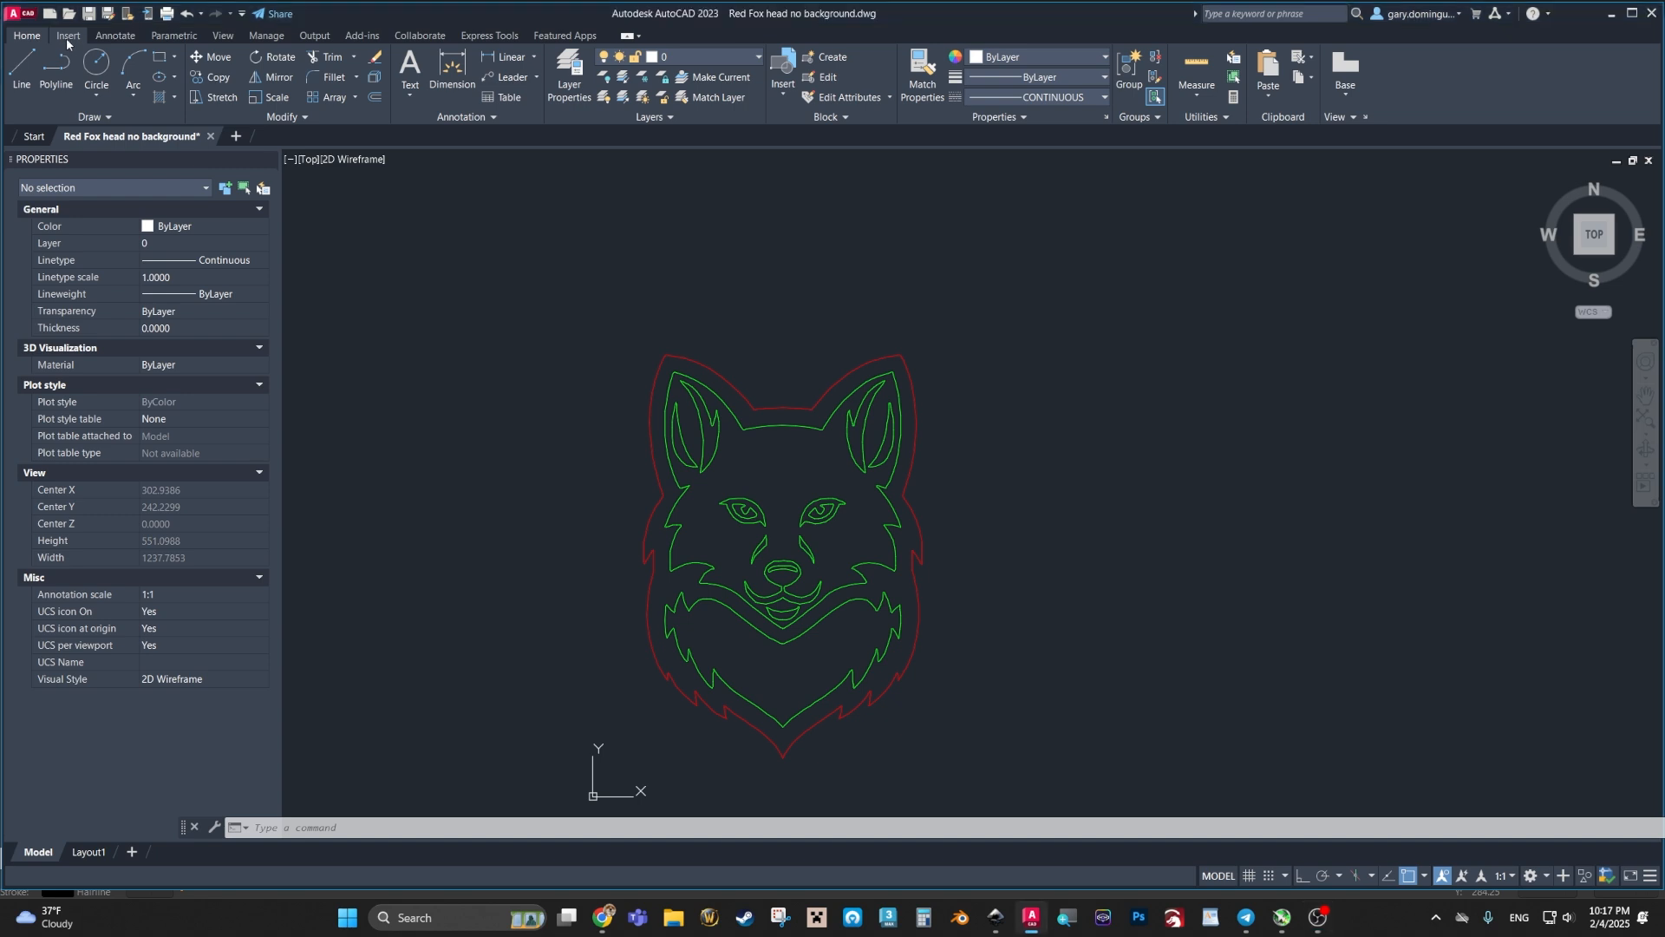
click(68, 36)
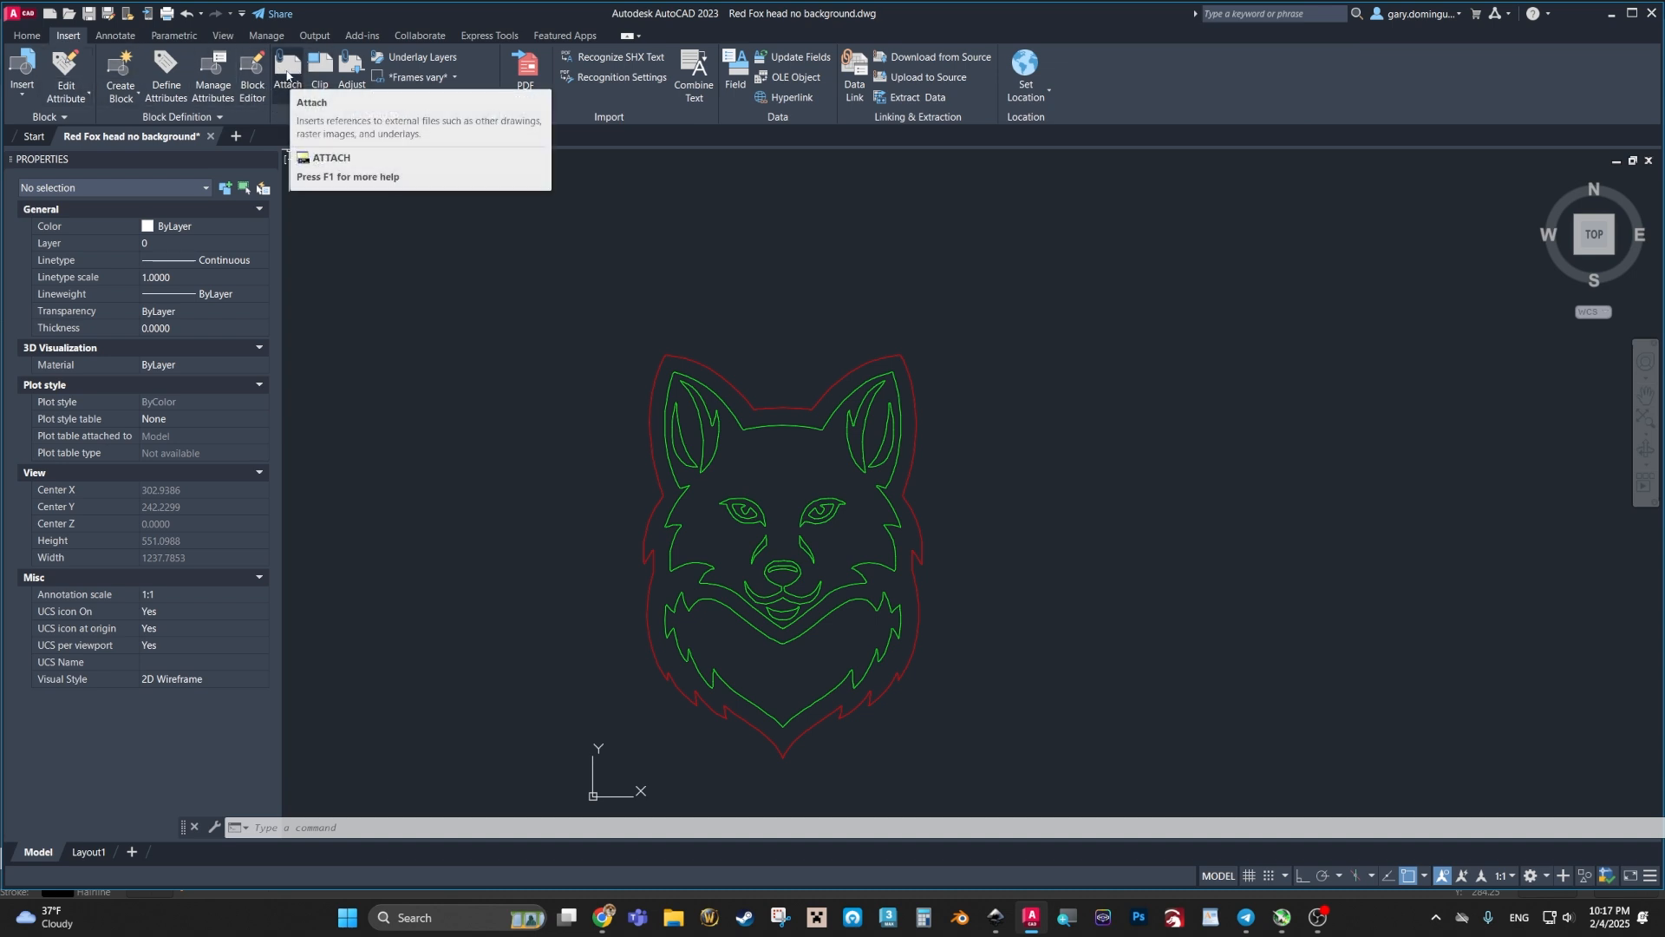
click(287, 75)
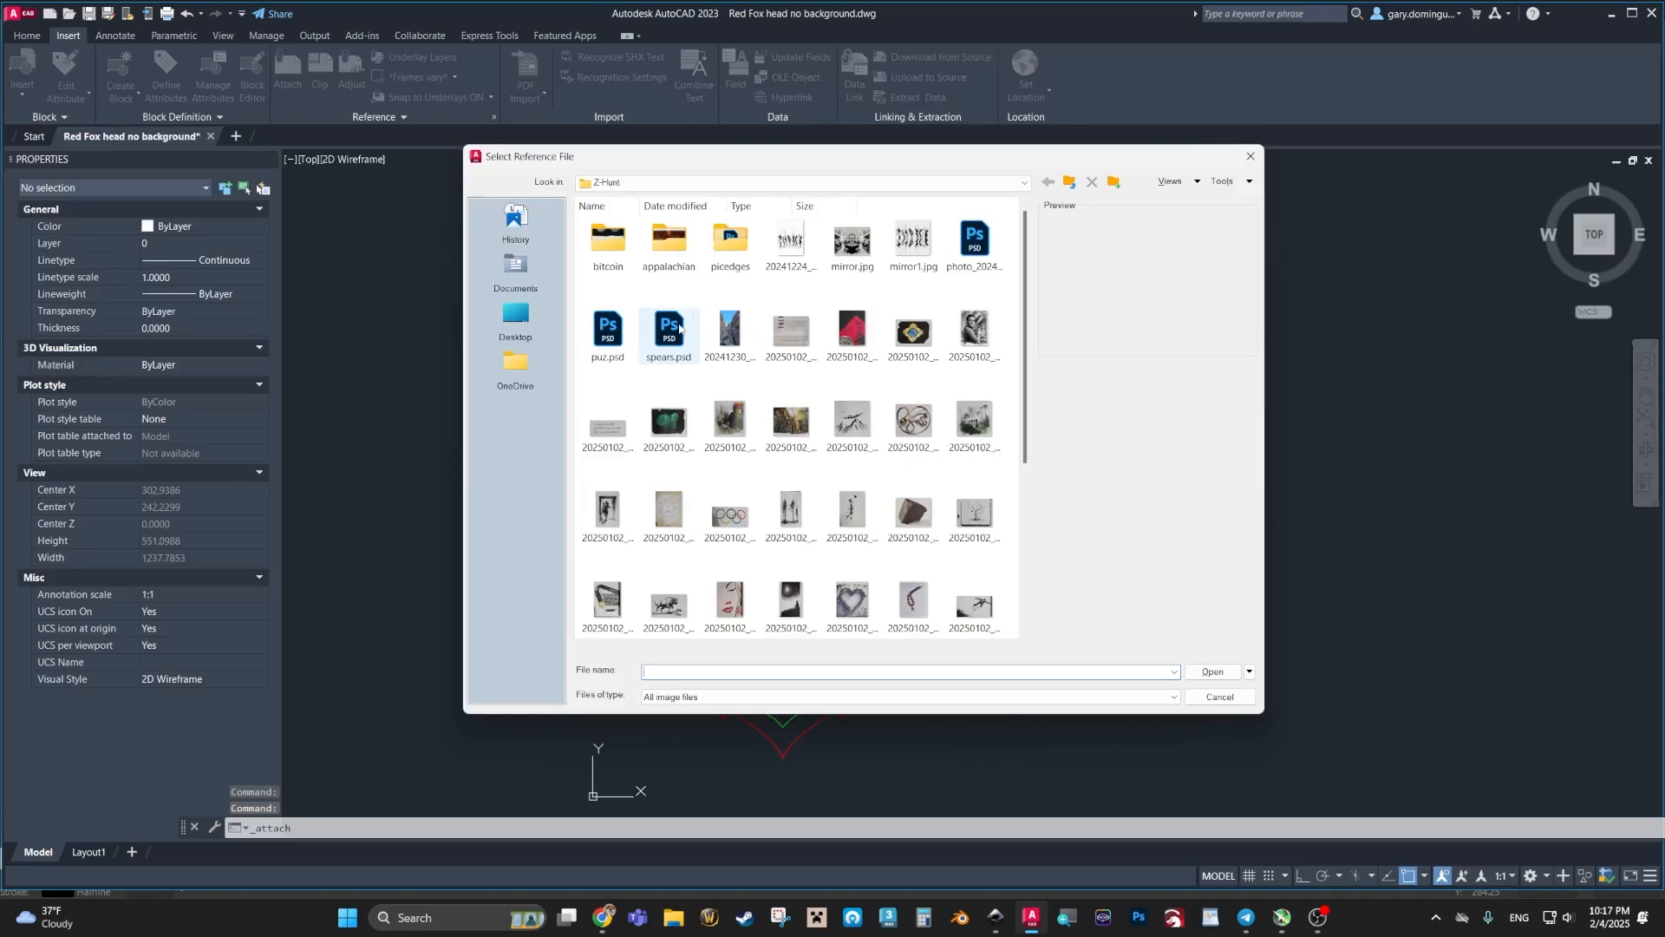
click(644, 182)
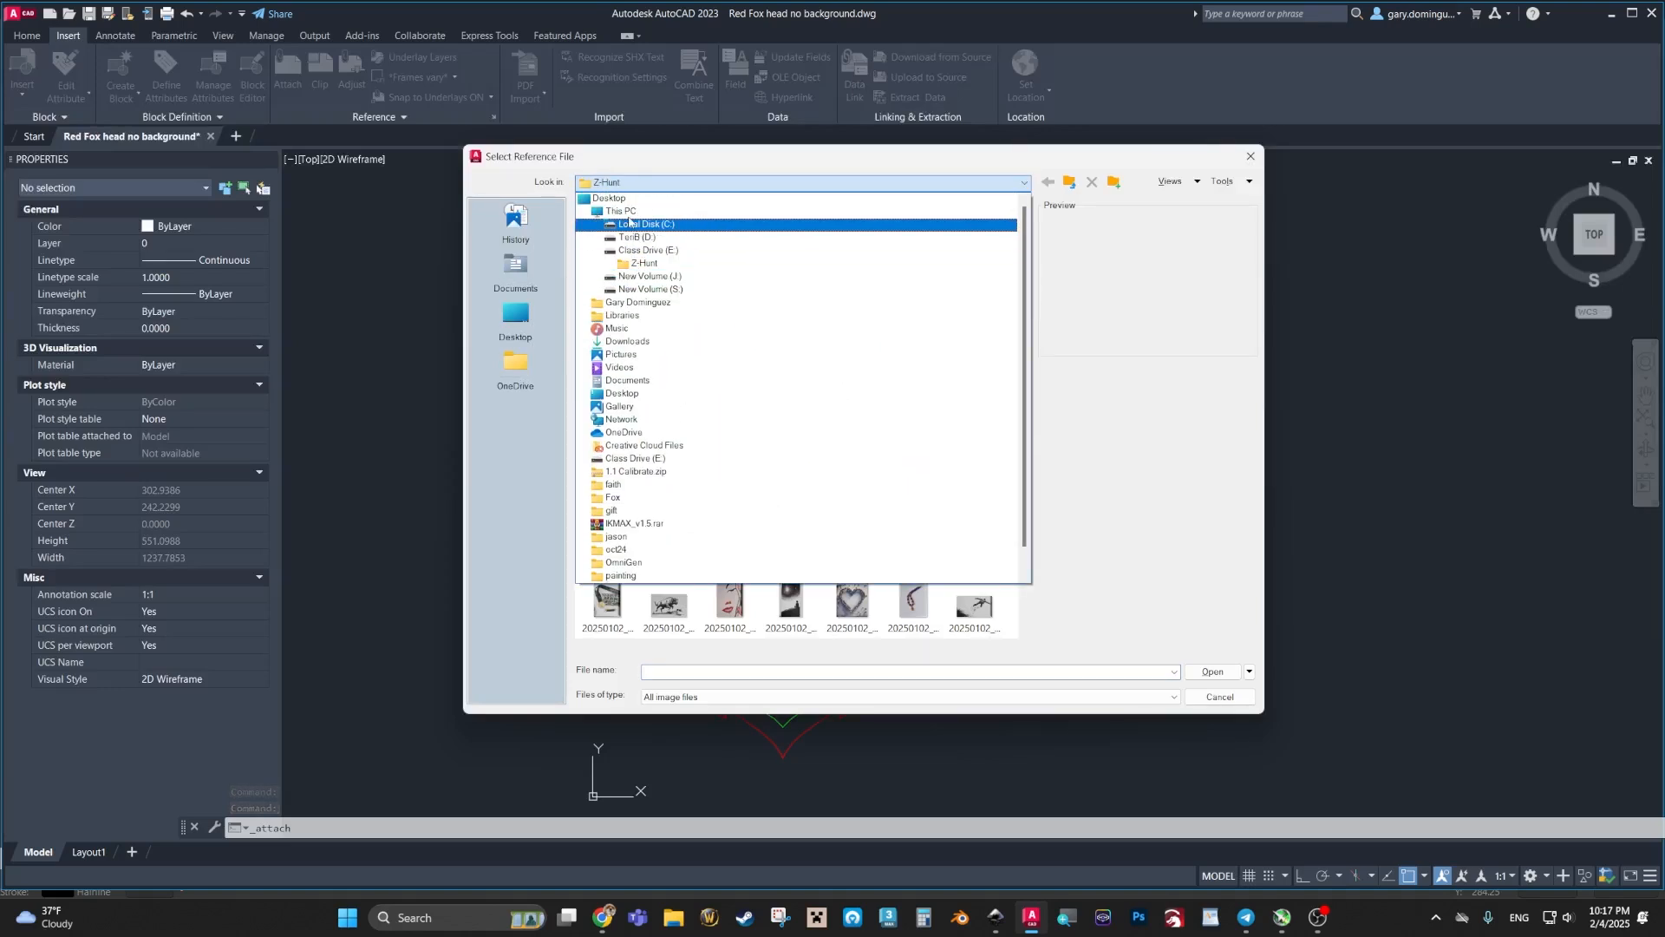
click(626, 198)
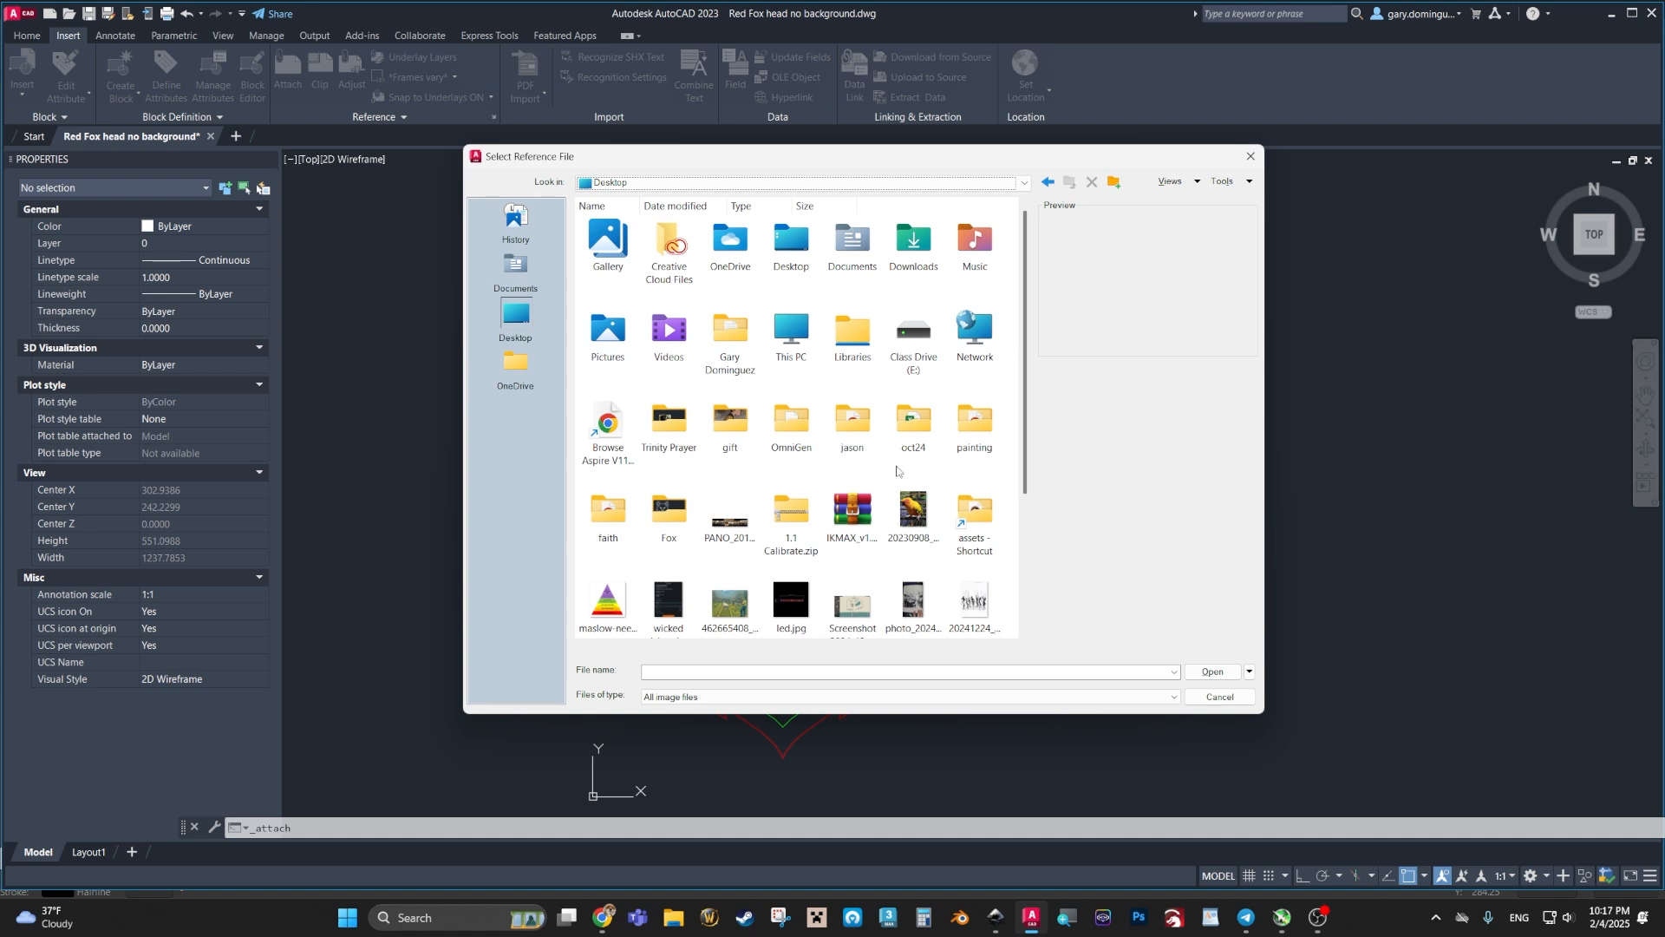
double_click(674, 518)
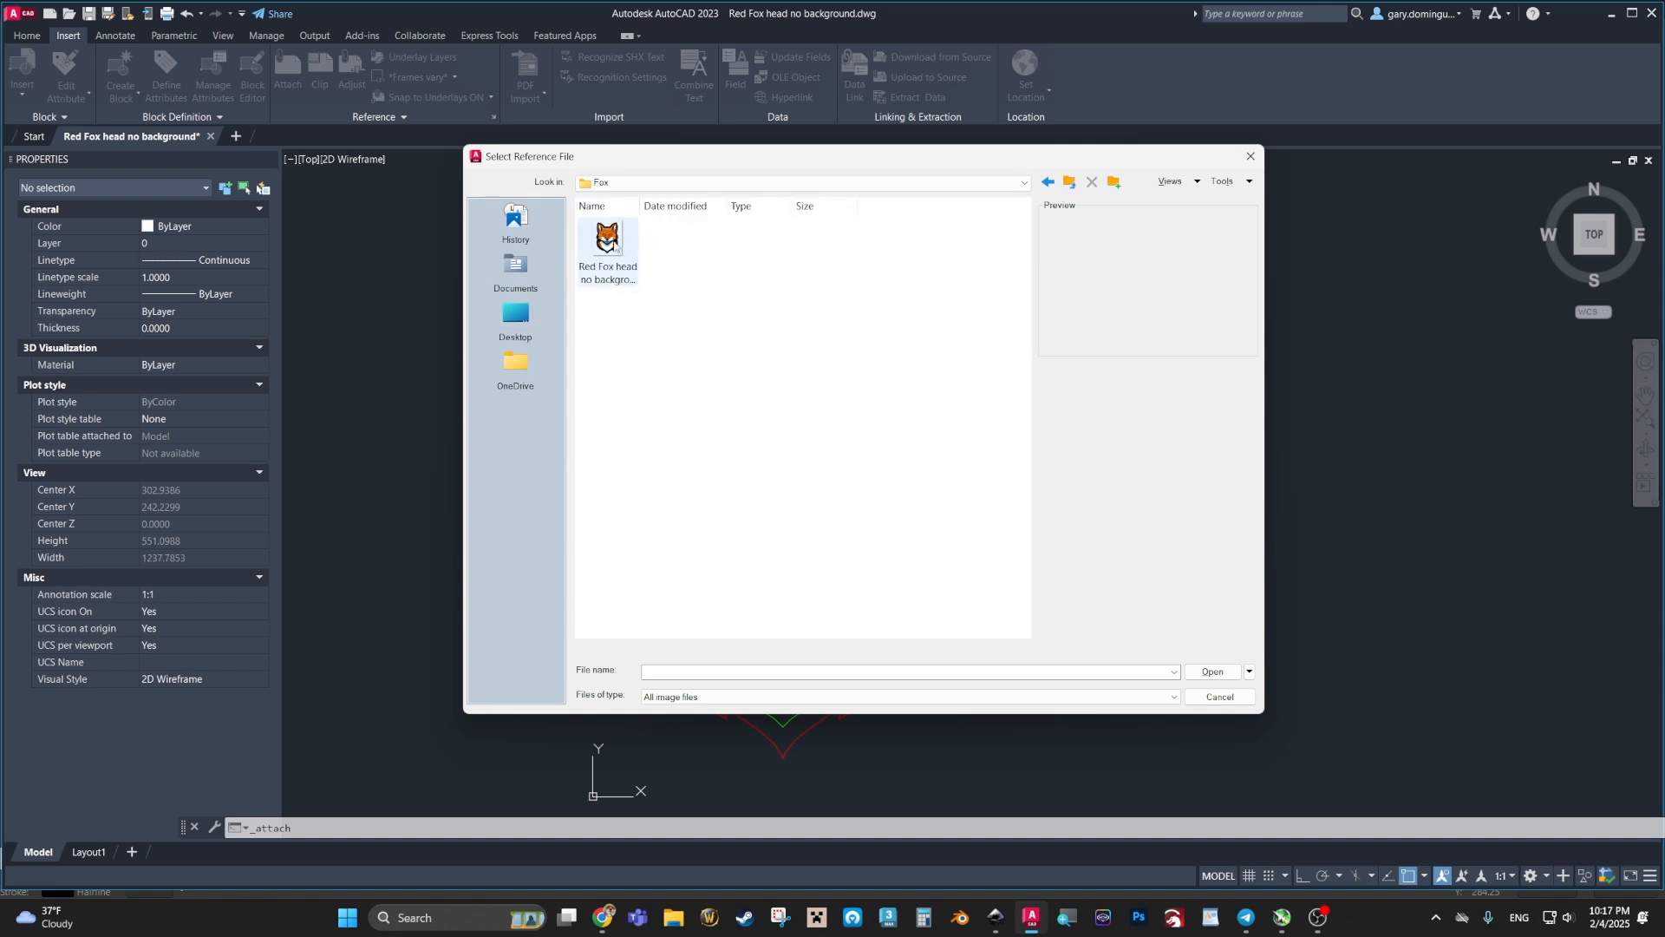
click(612, 245)
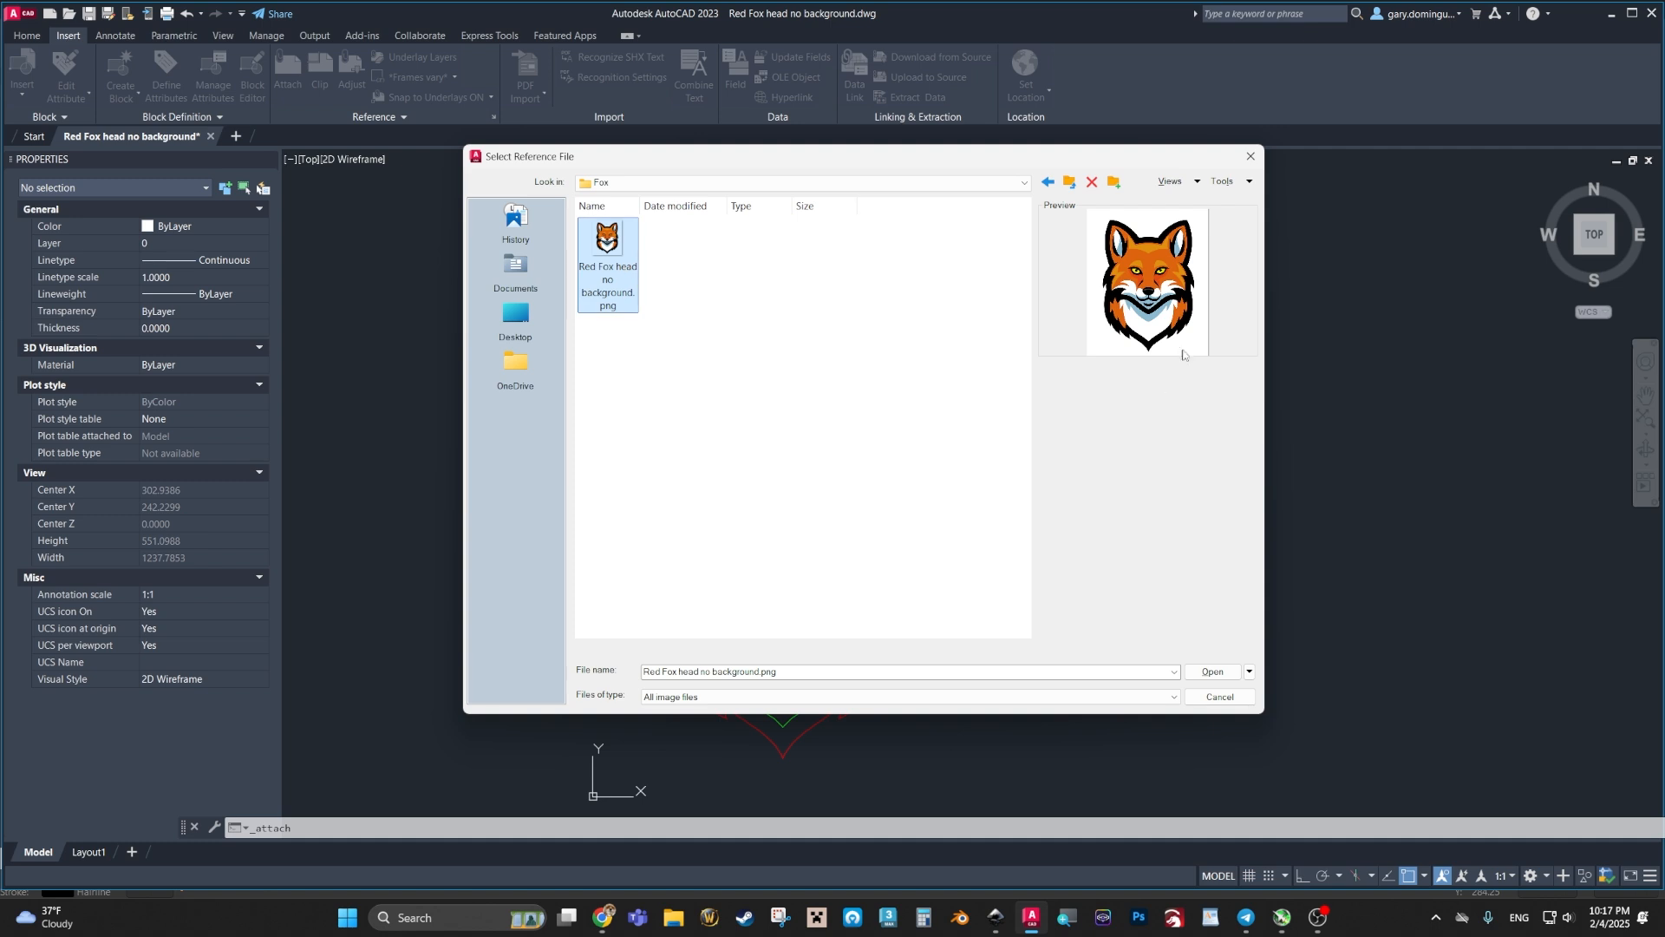
click(1212, 672)
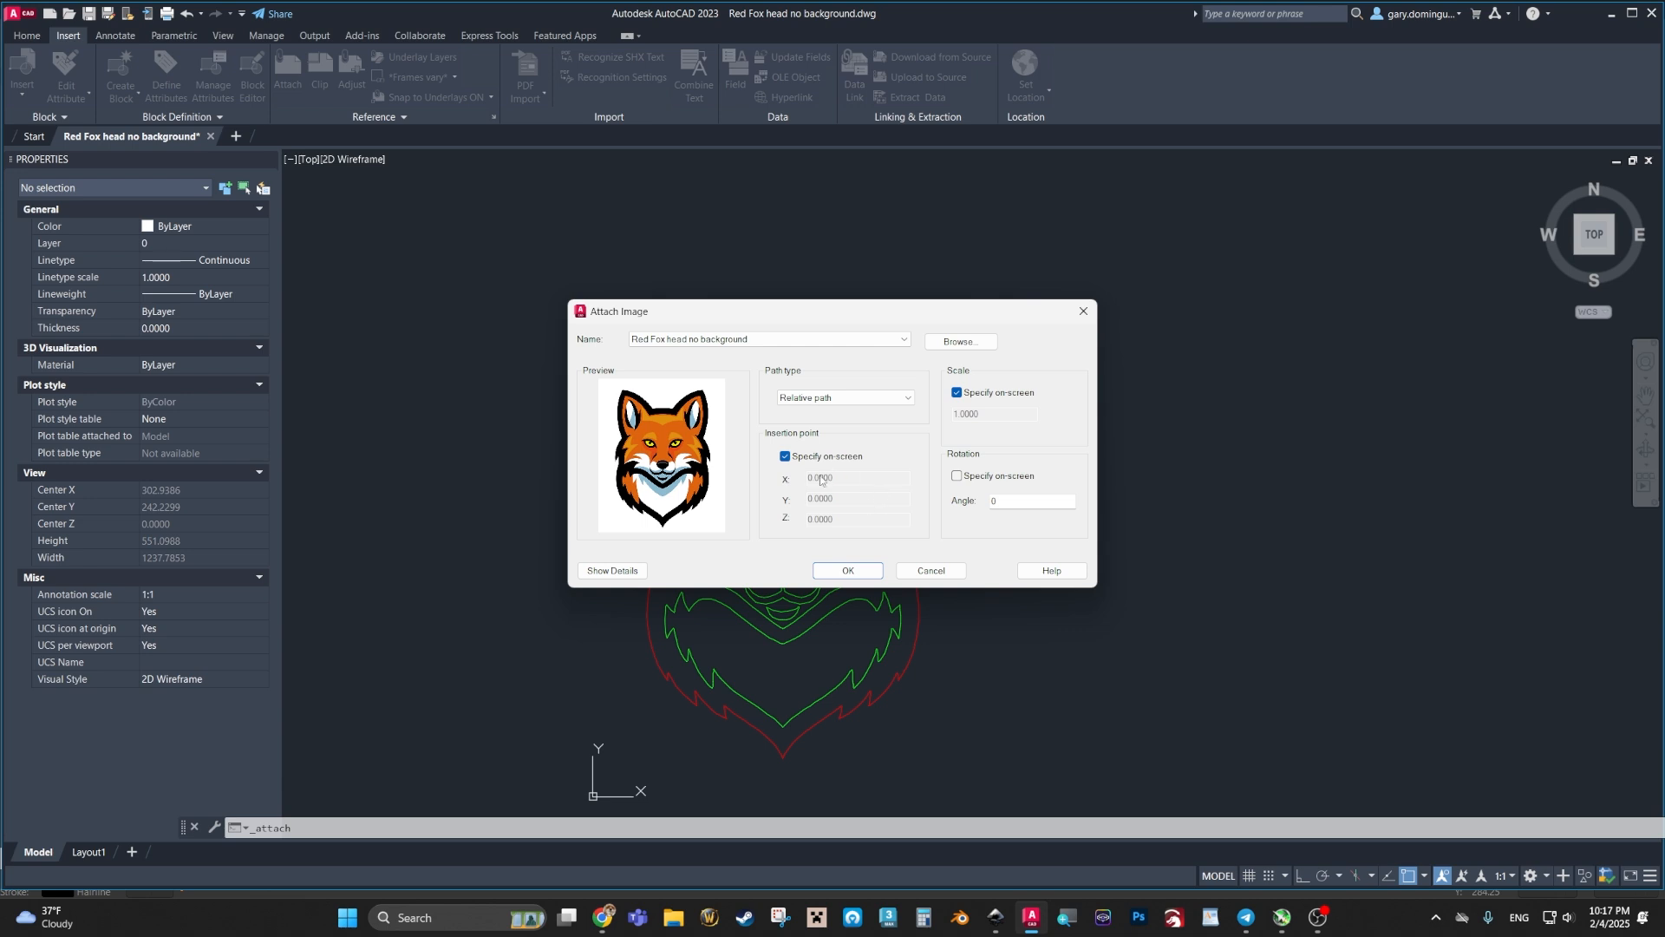
click(843, 572)
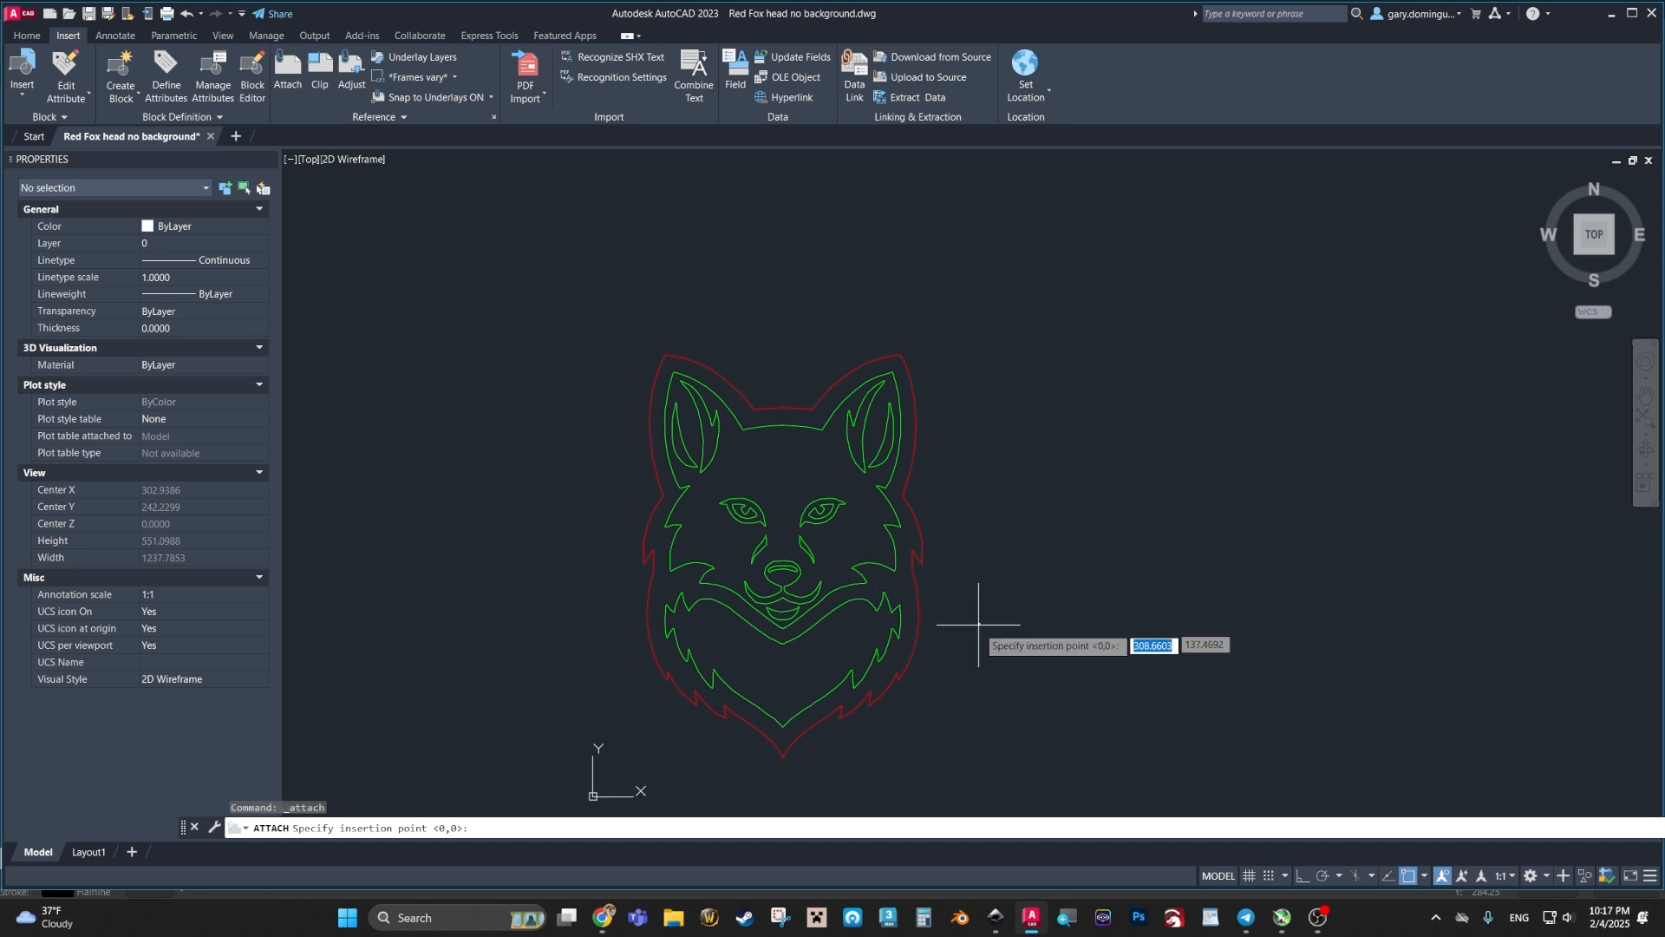
Step: Place the fox image beside the drawing's right side at about X 360, Y 104, scaled to about 211 wide by 255 high
scroll(954, 607, up, 5)
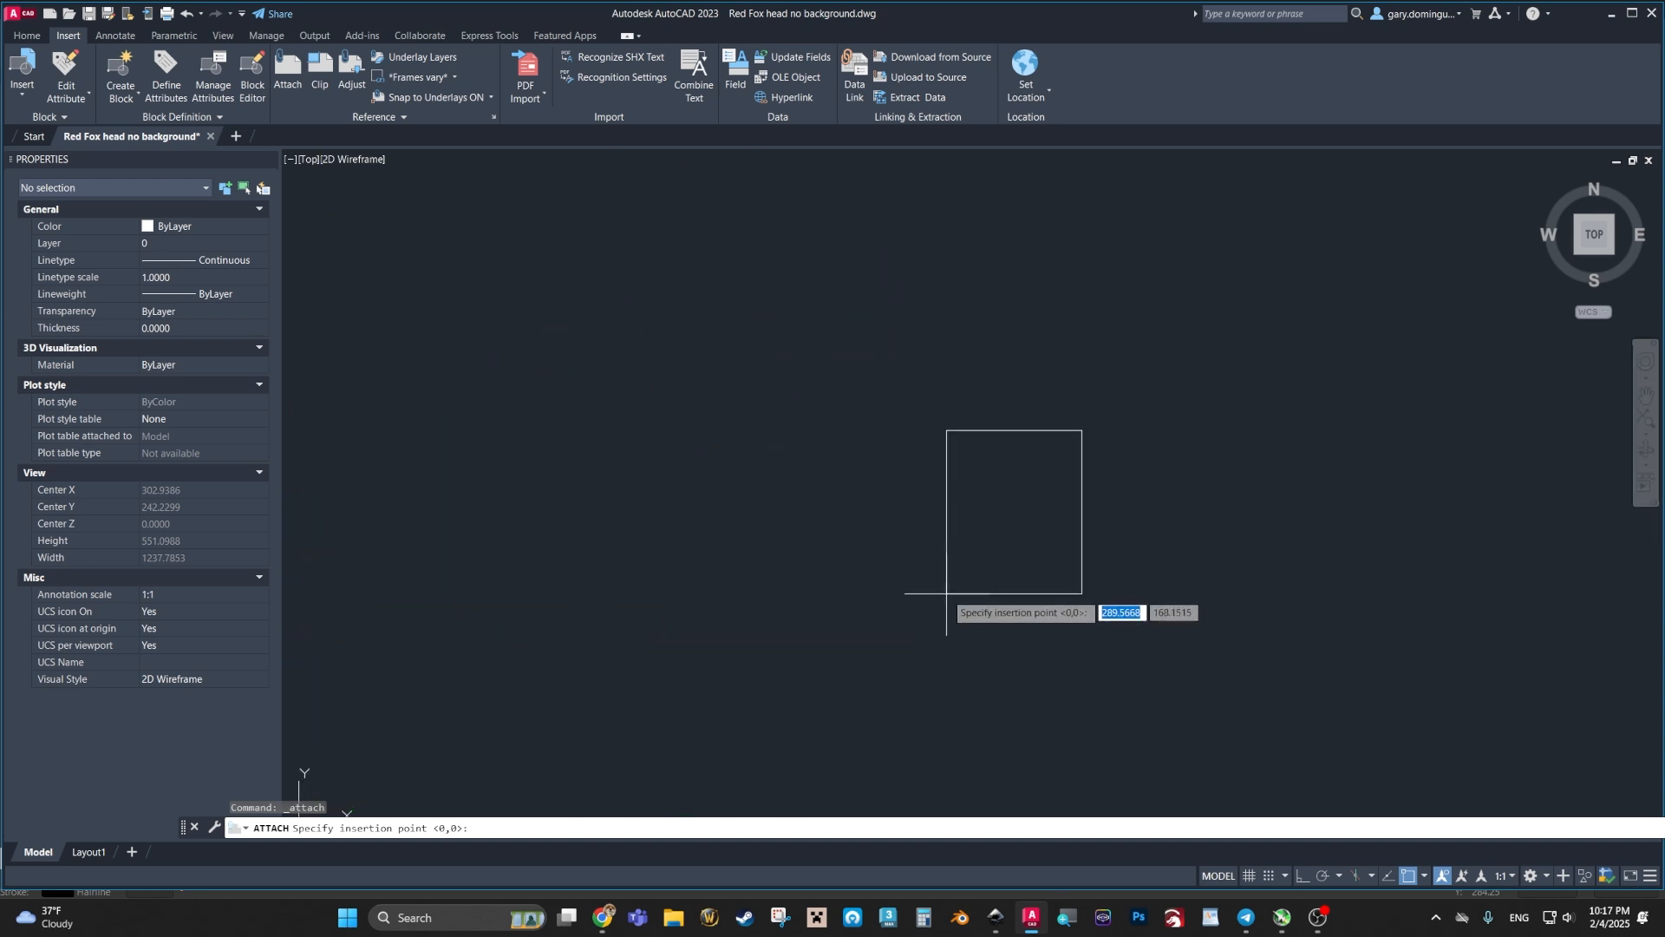
scroll(948, 595, down, 8)
scroll(901, 636, up, 4)
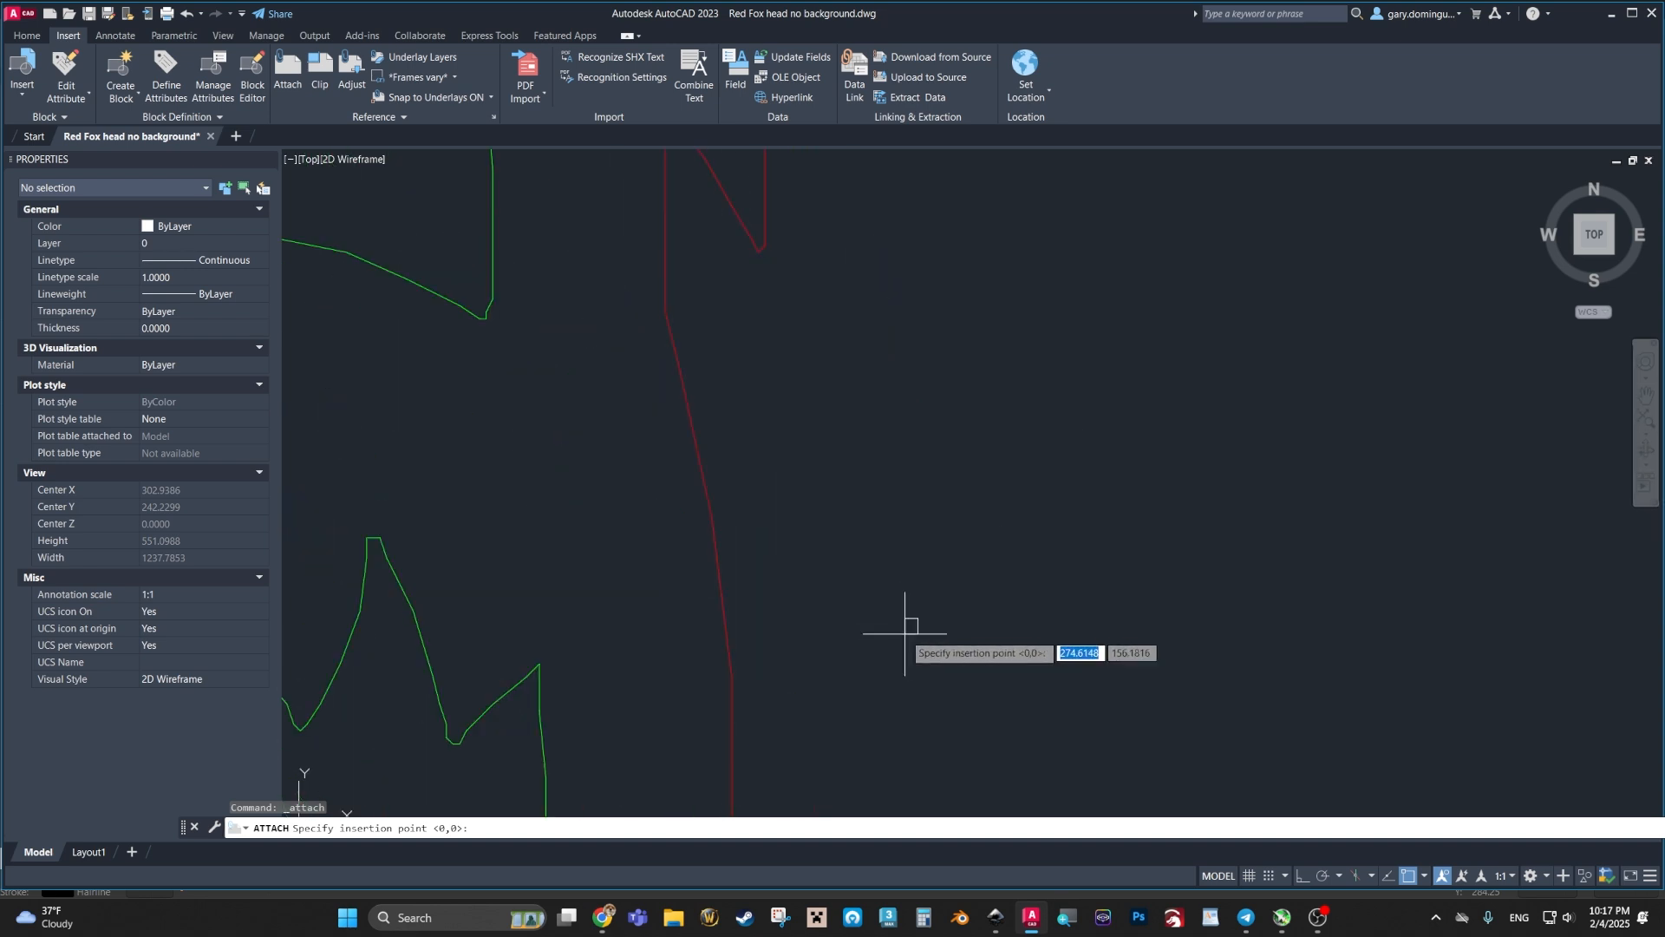
scroll(905, 633, down, 6)
scroll(937, 669, up, 2)
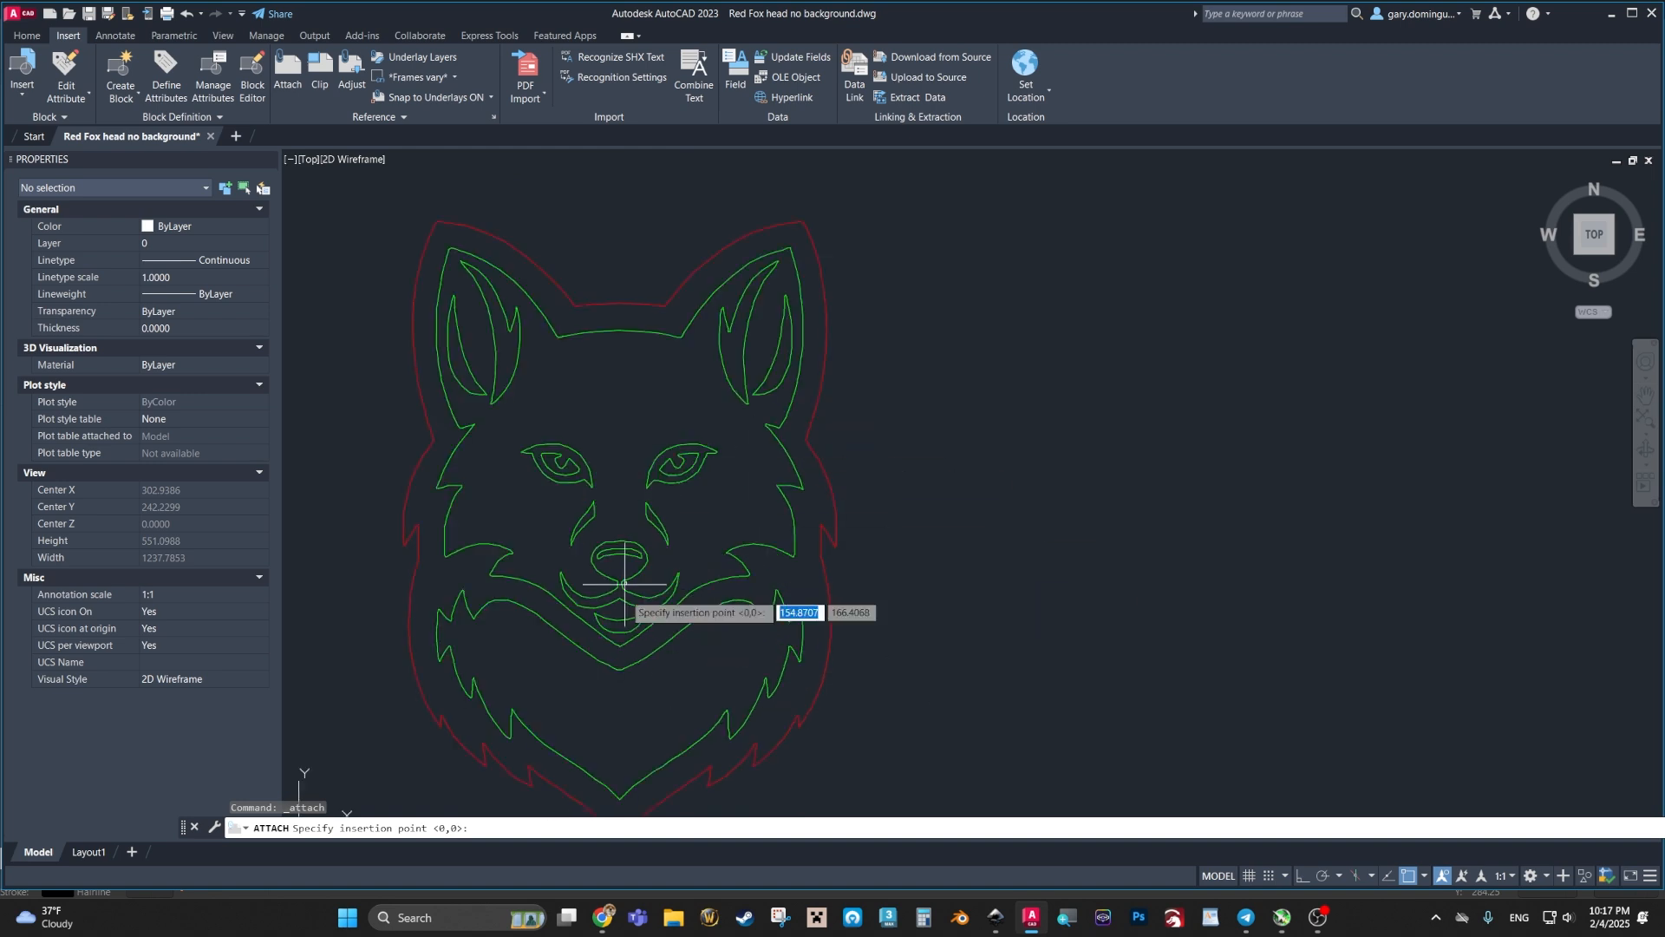
middle_drag(886, 618, 815, 555)
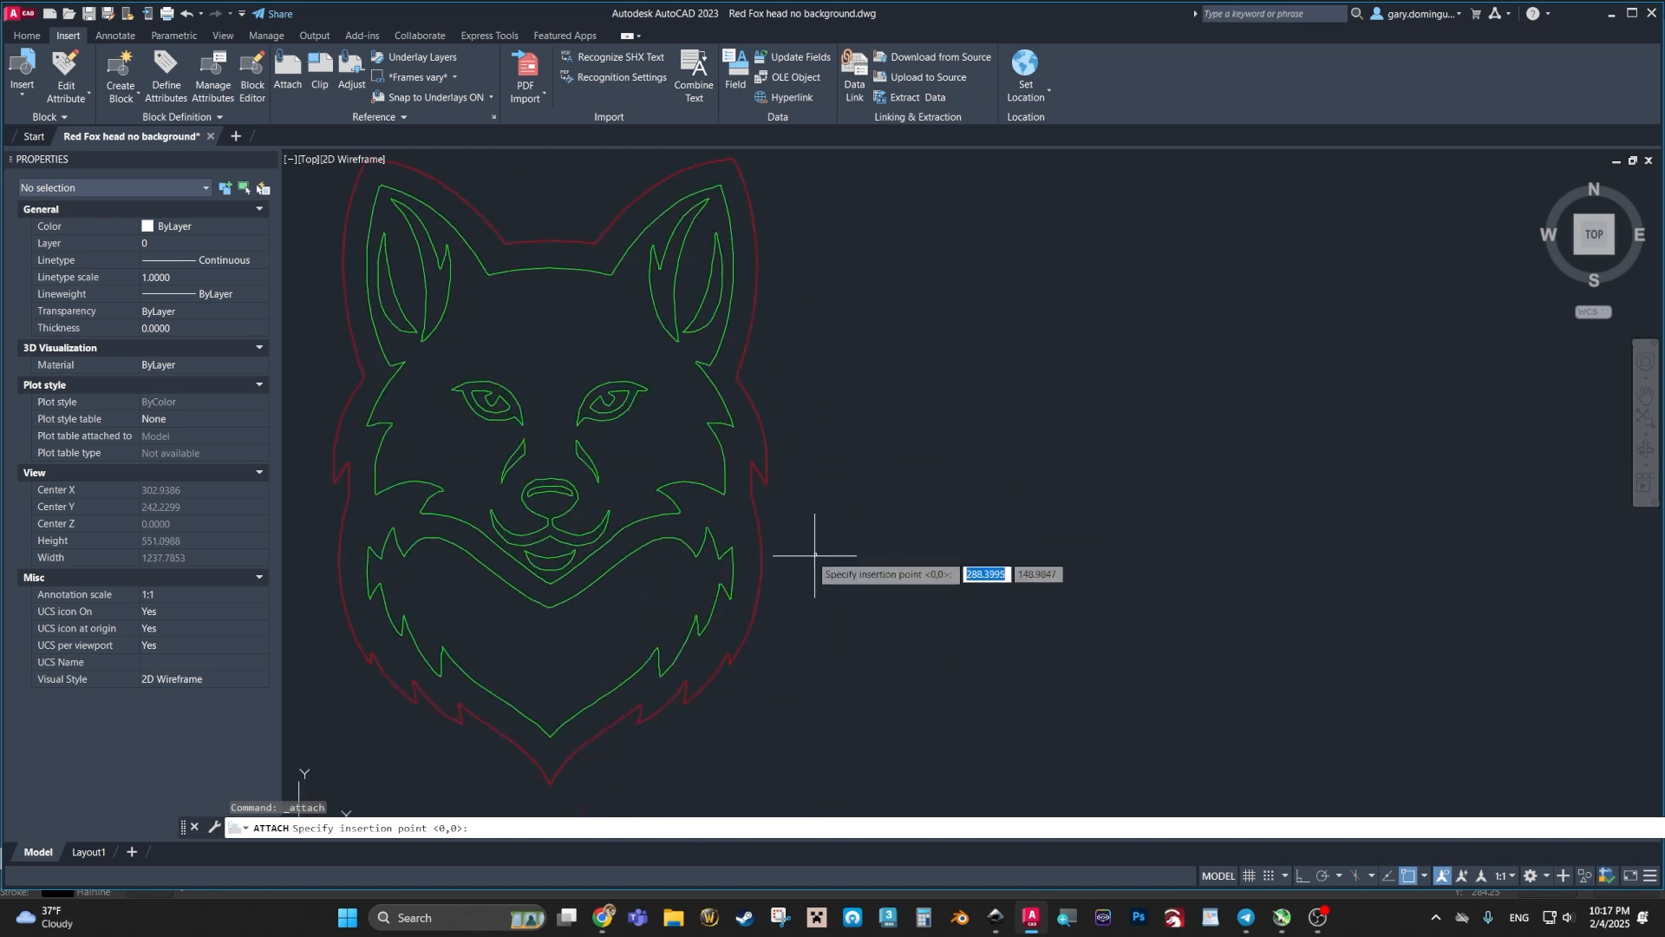
click(954, 643)
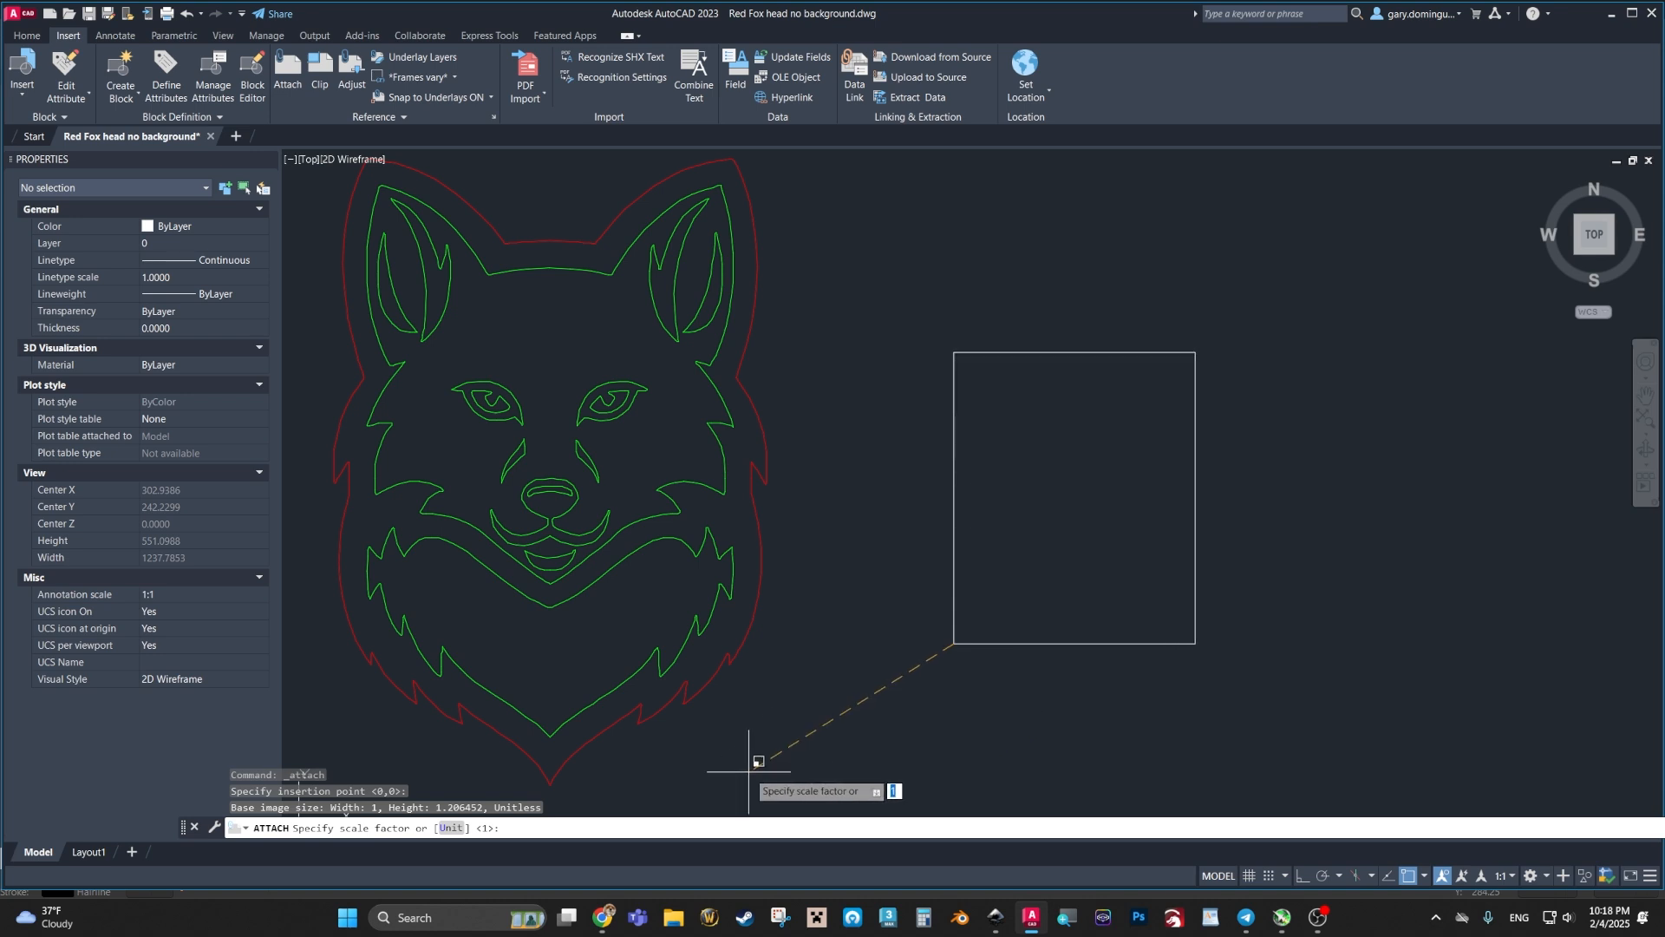
scroll(663, 665, down, 2)
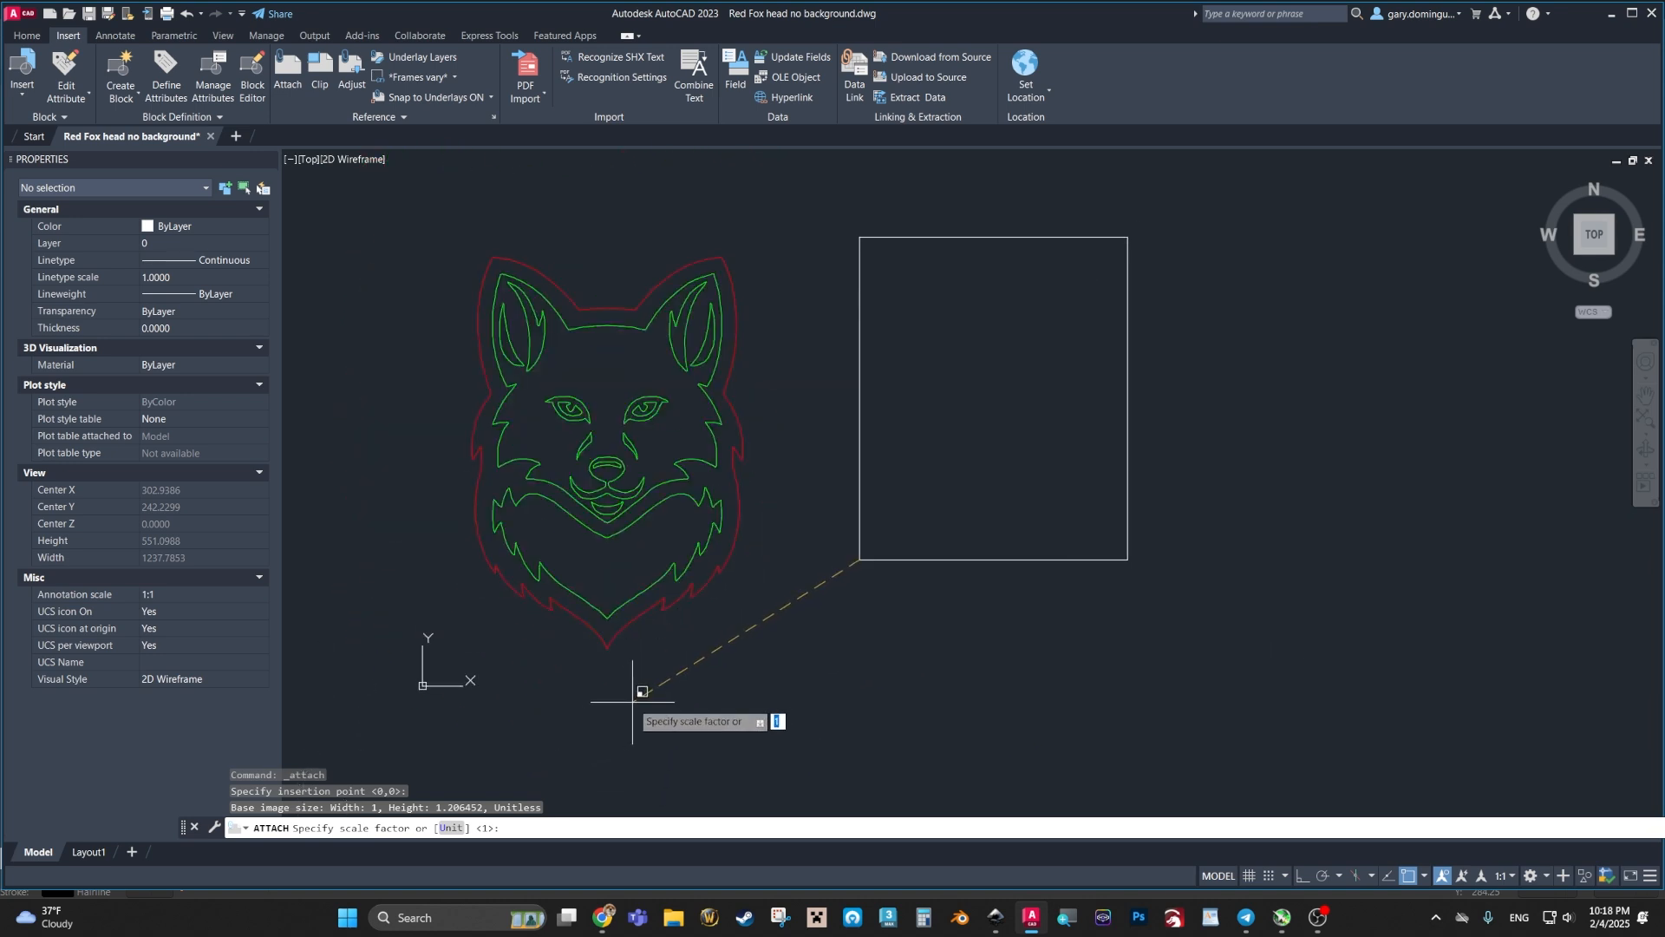
click(651, 679)
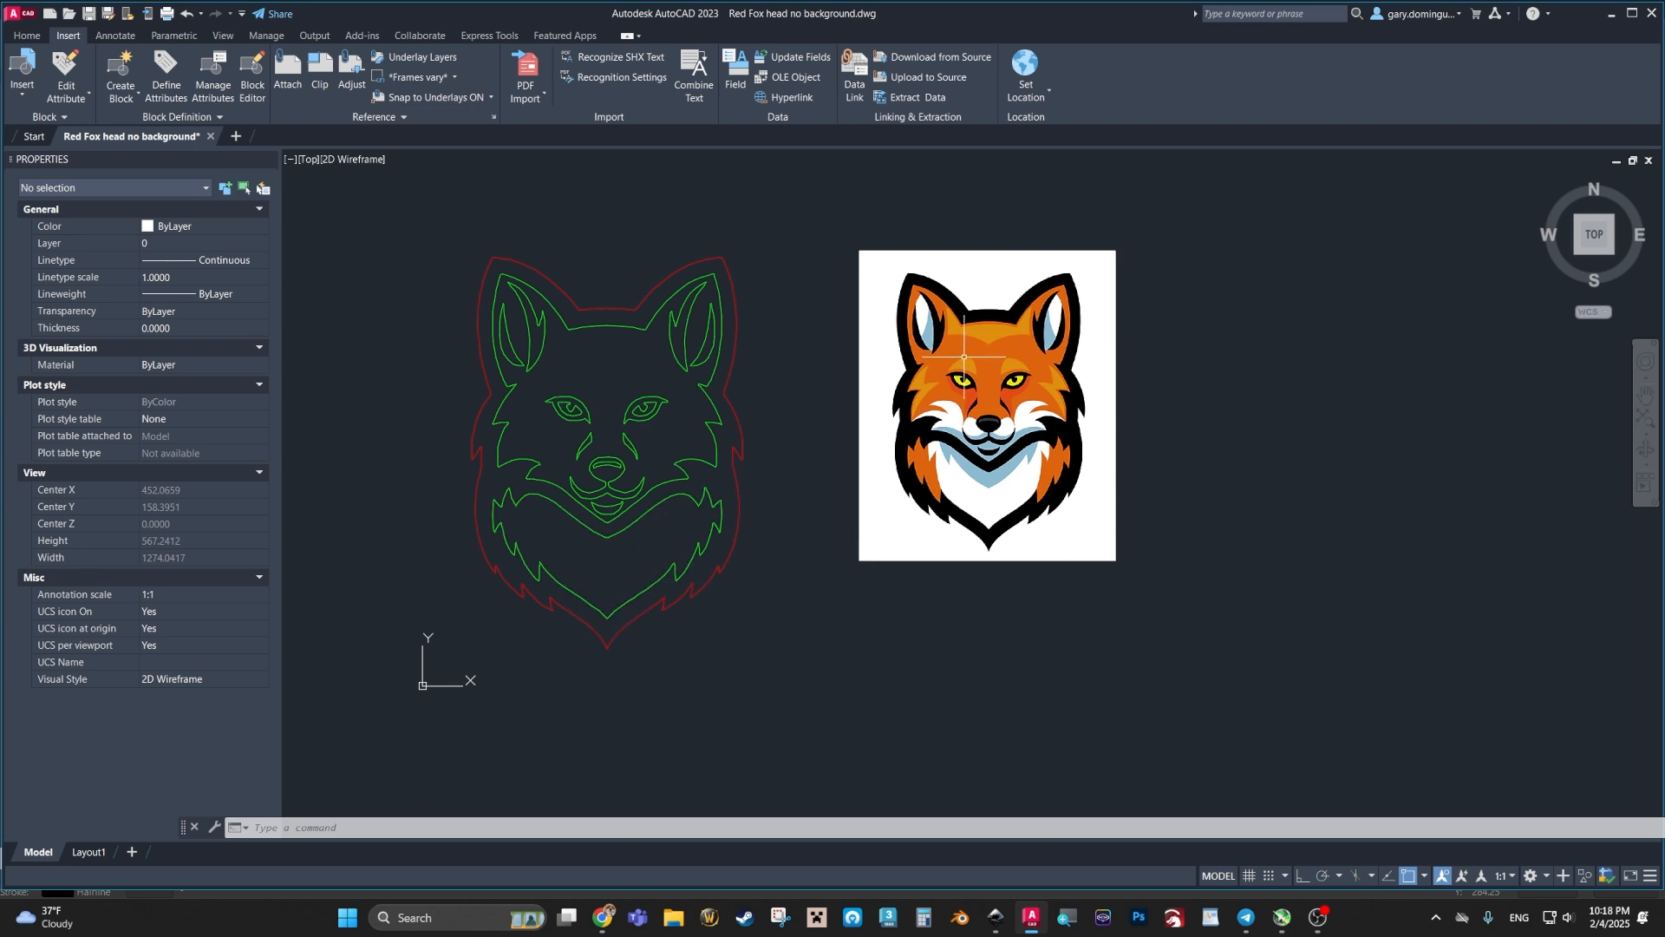
scroll(963, 355, up, 2)
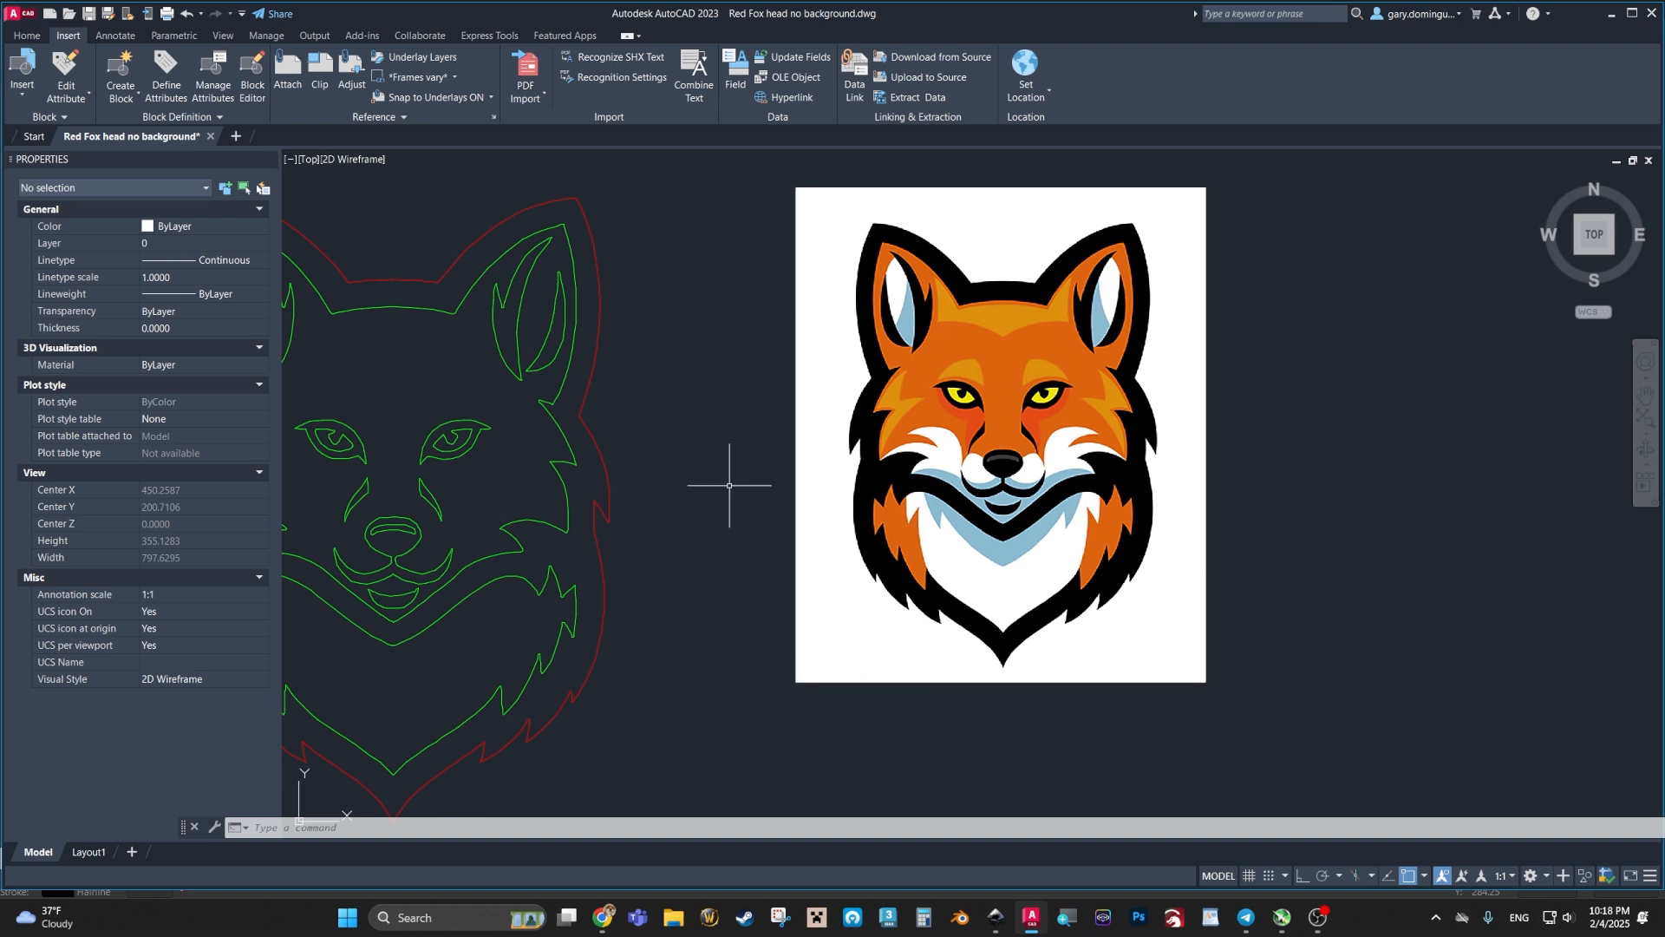
scroll(806, 677, down, 3)
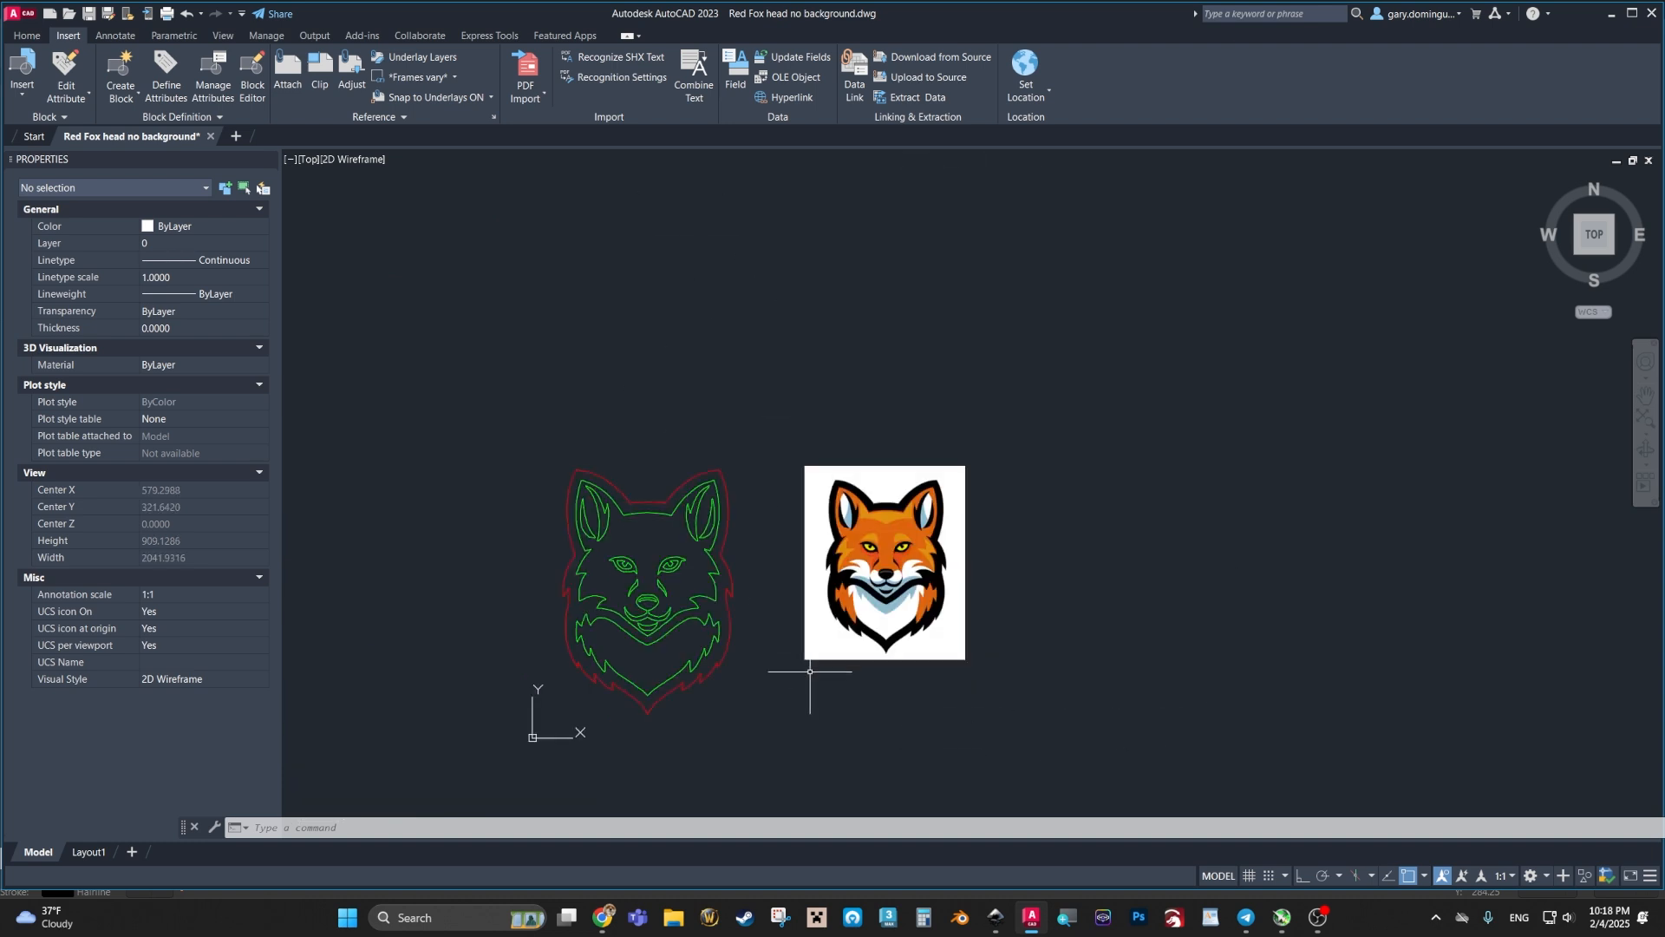
scroll(811, 681, up, 3)
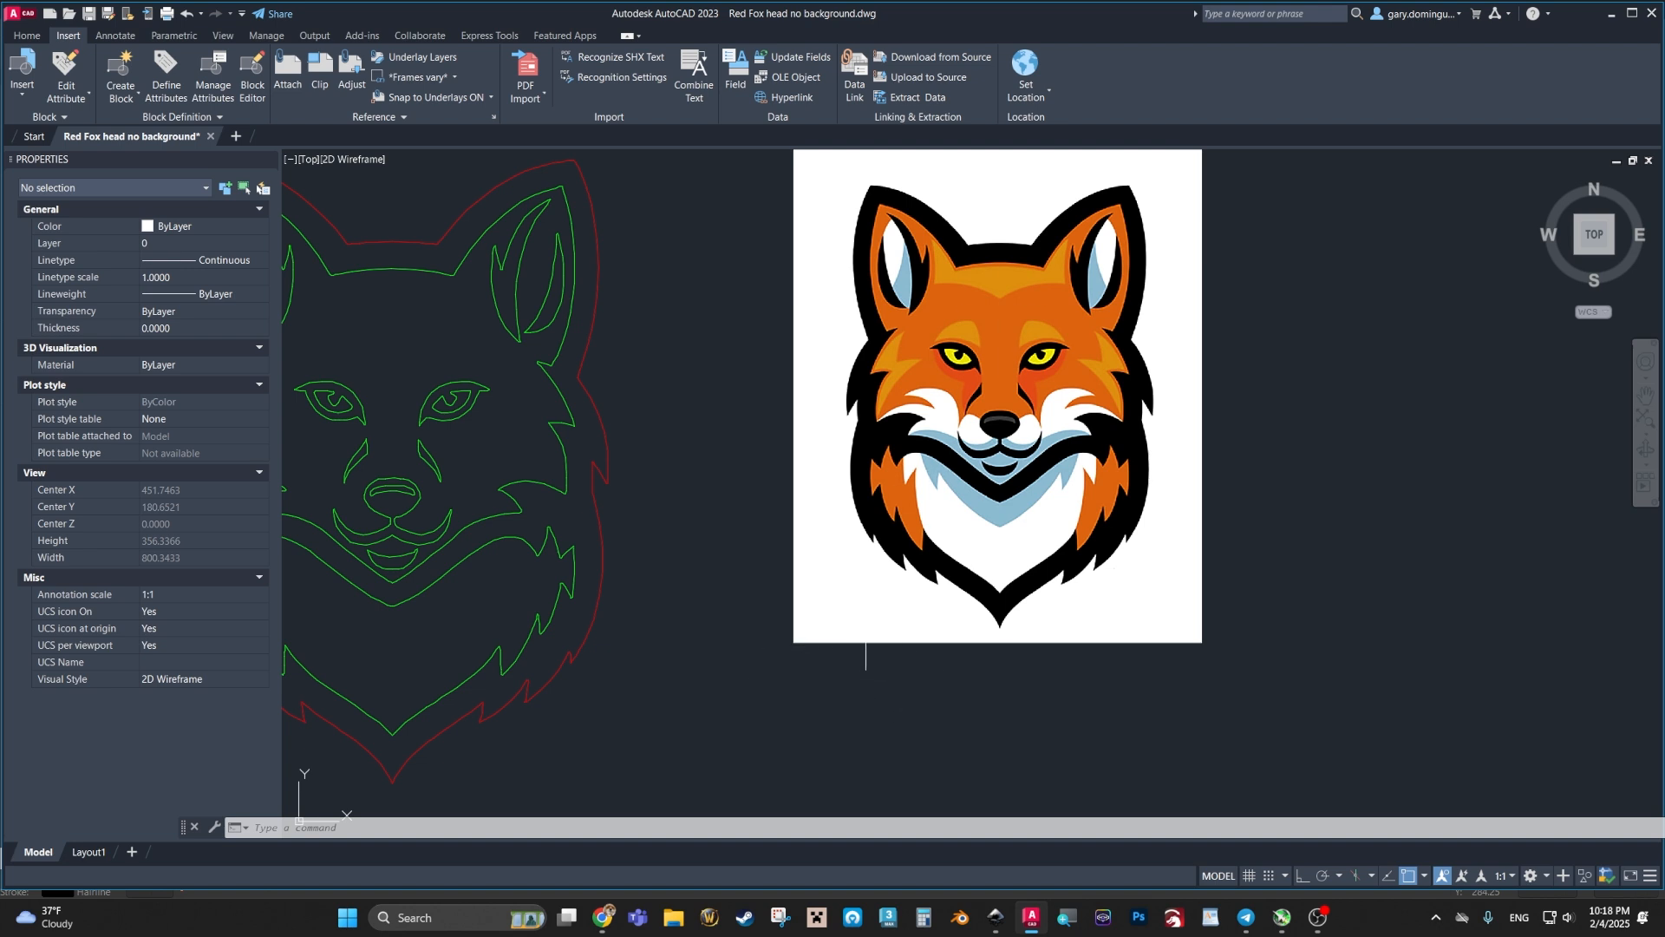
scroll(866, 629, down, 2)
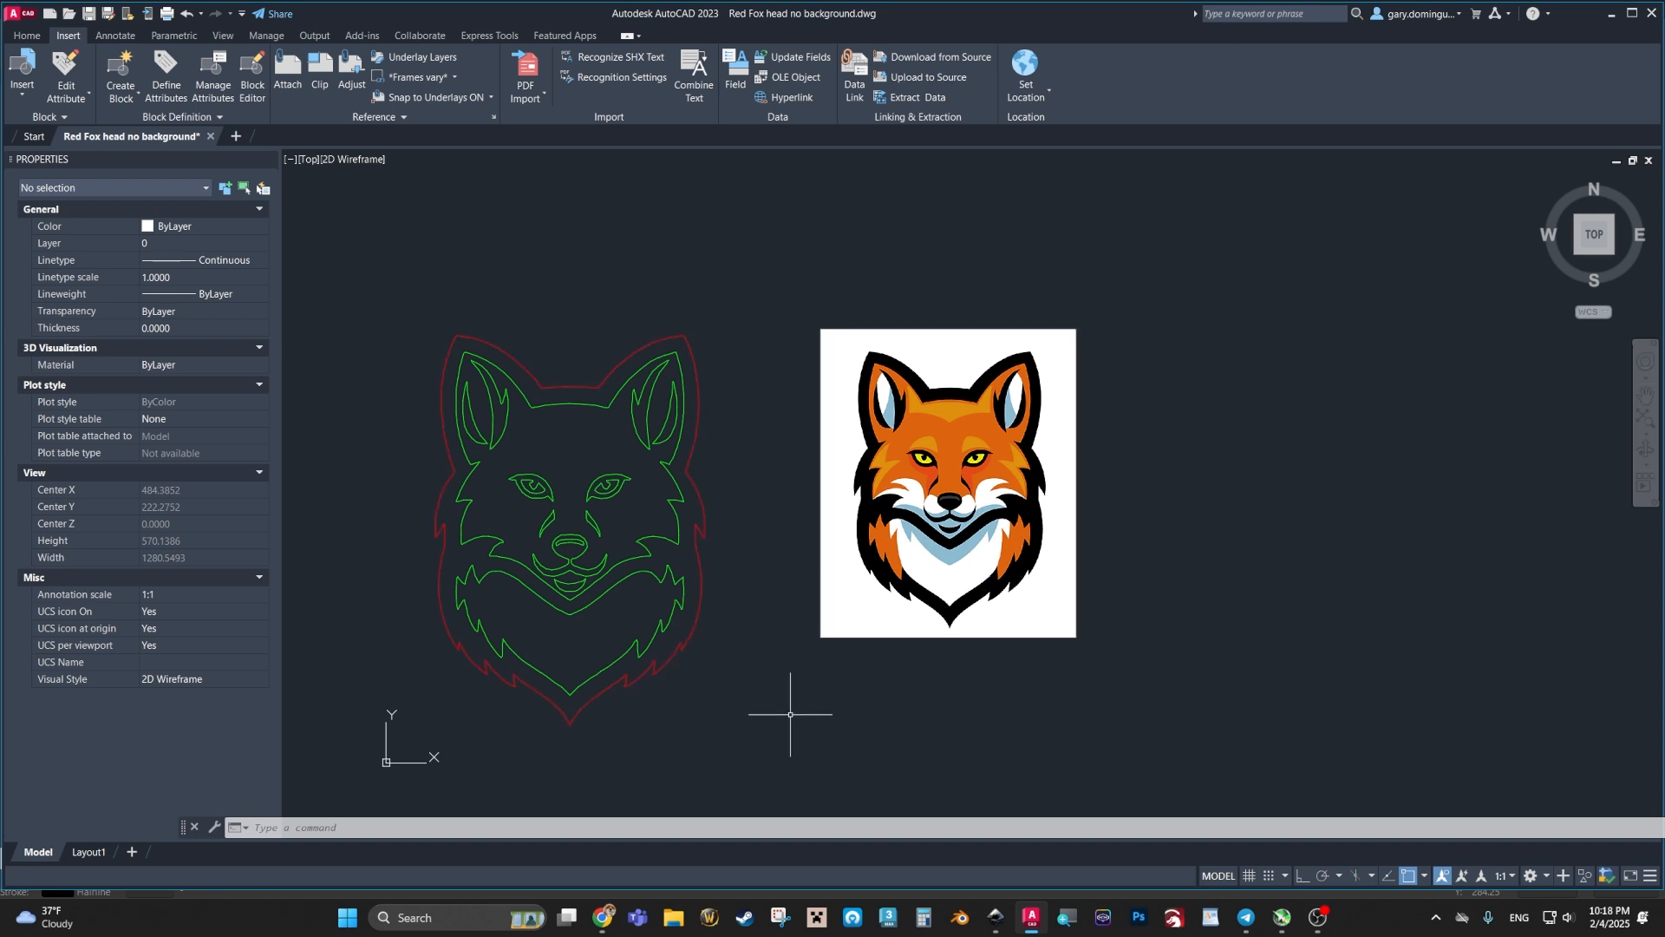
Step: Test selecting the attached fox image from its border and from inside the picture, and clear the selection
click(1033, 632)
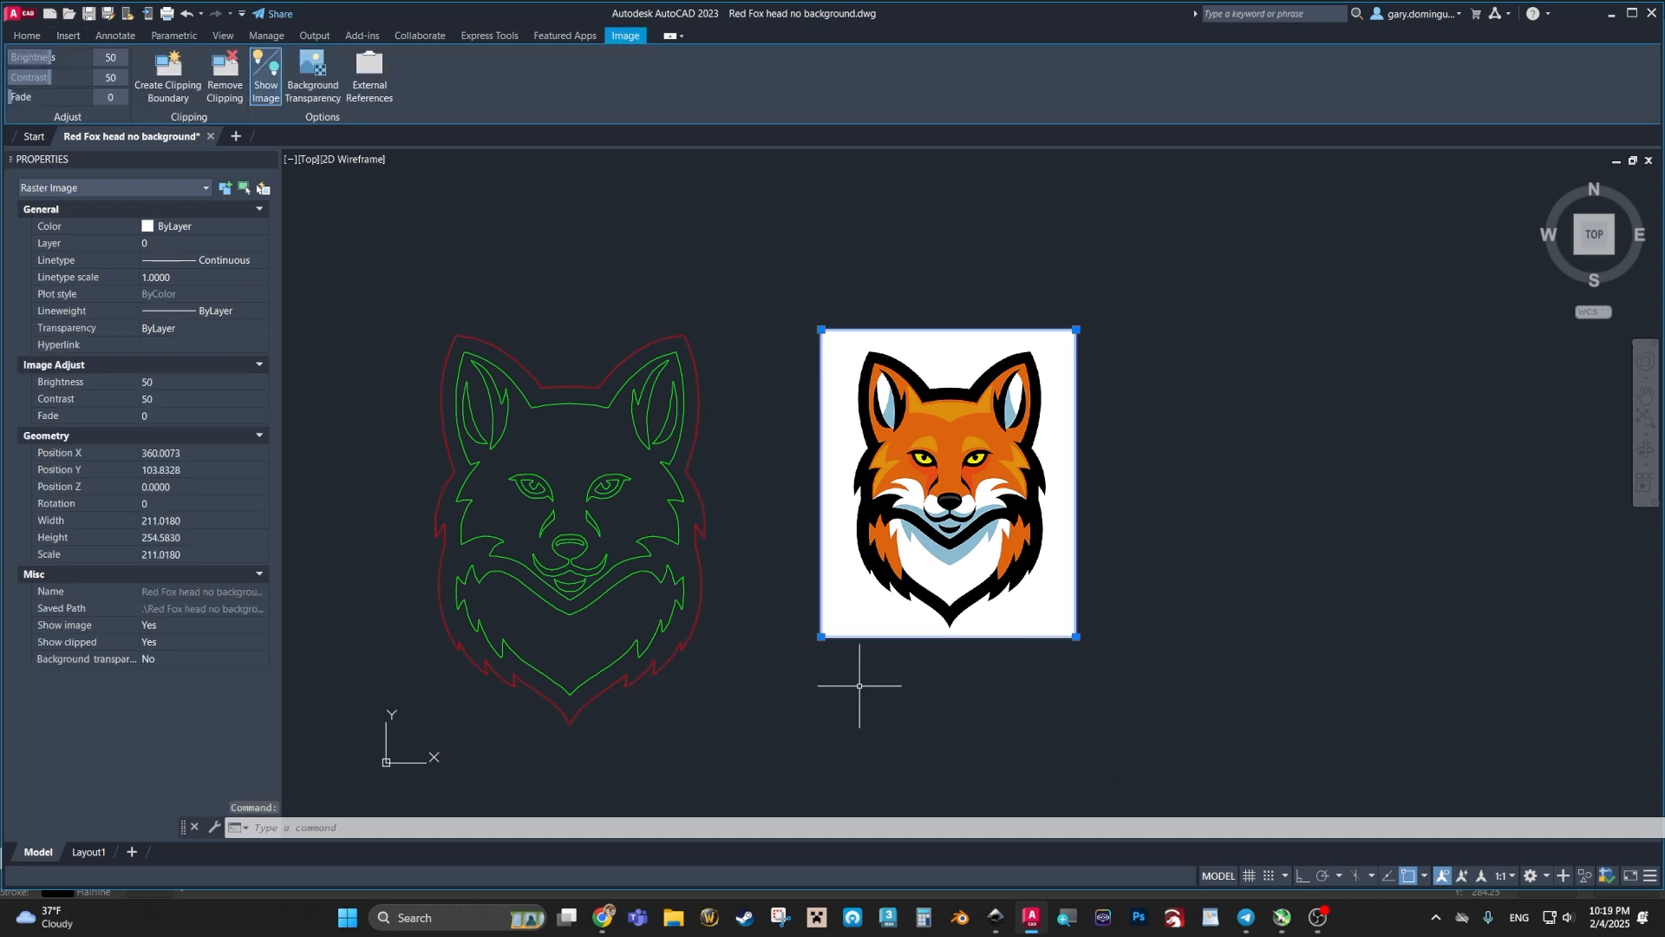
click(928, 520)
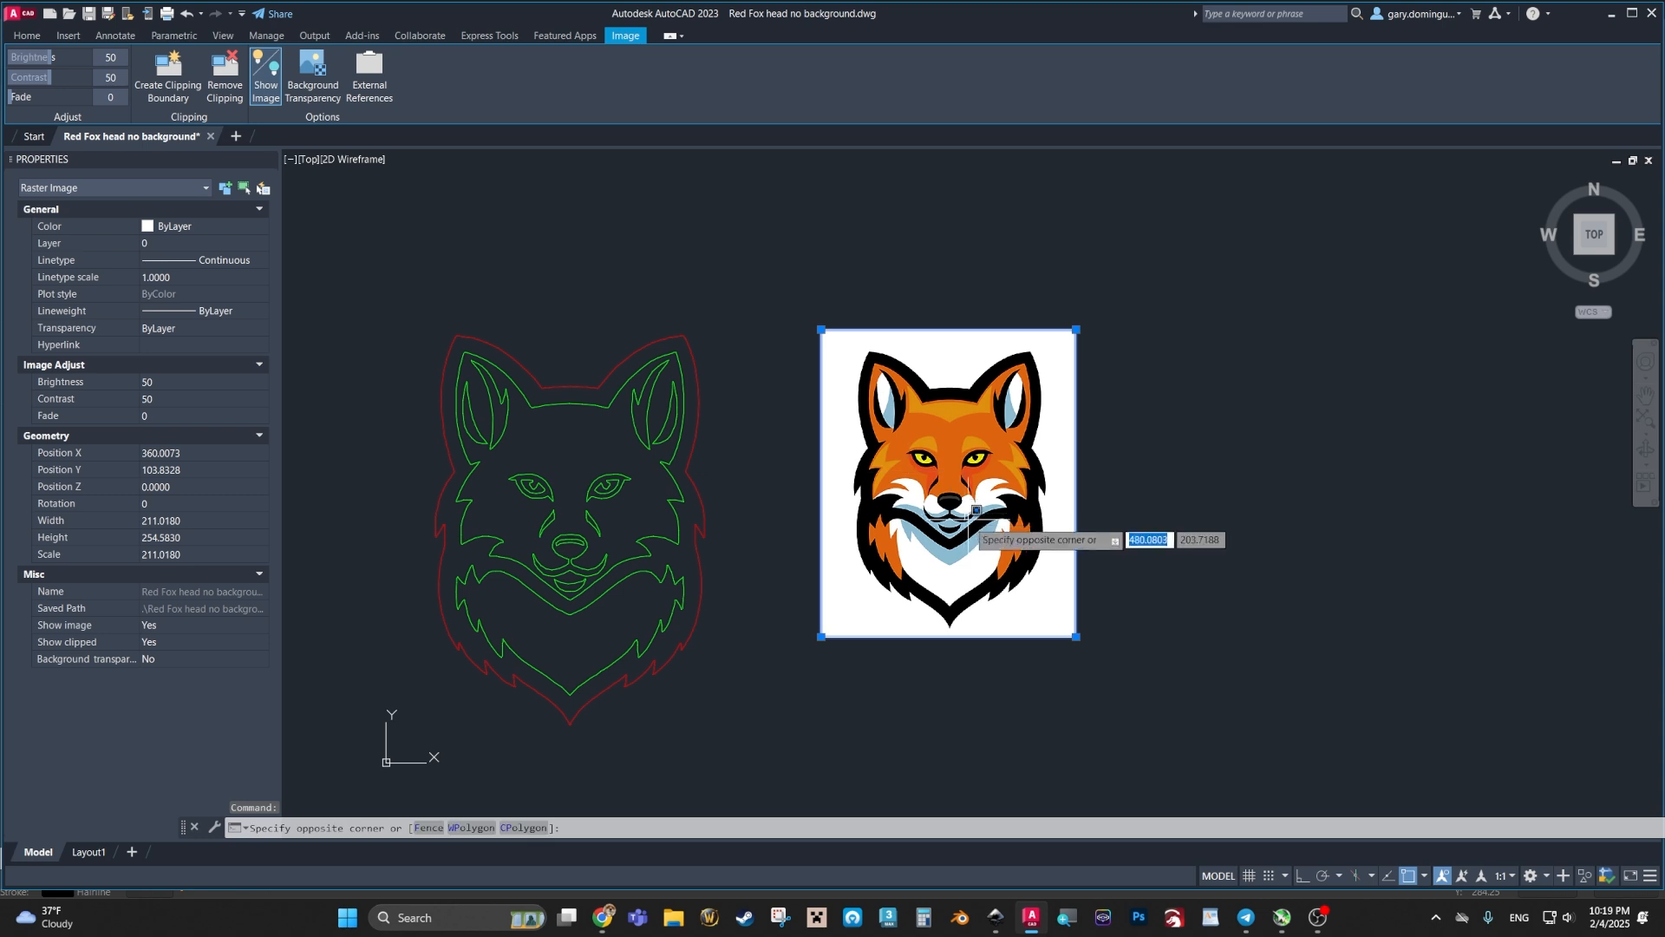
key(Escape)
key(Escape)
click(928, 461)
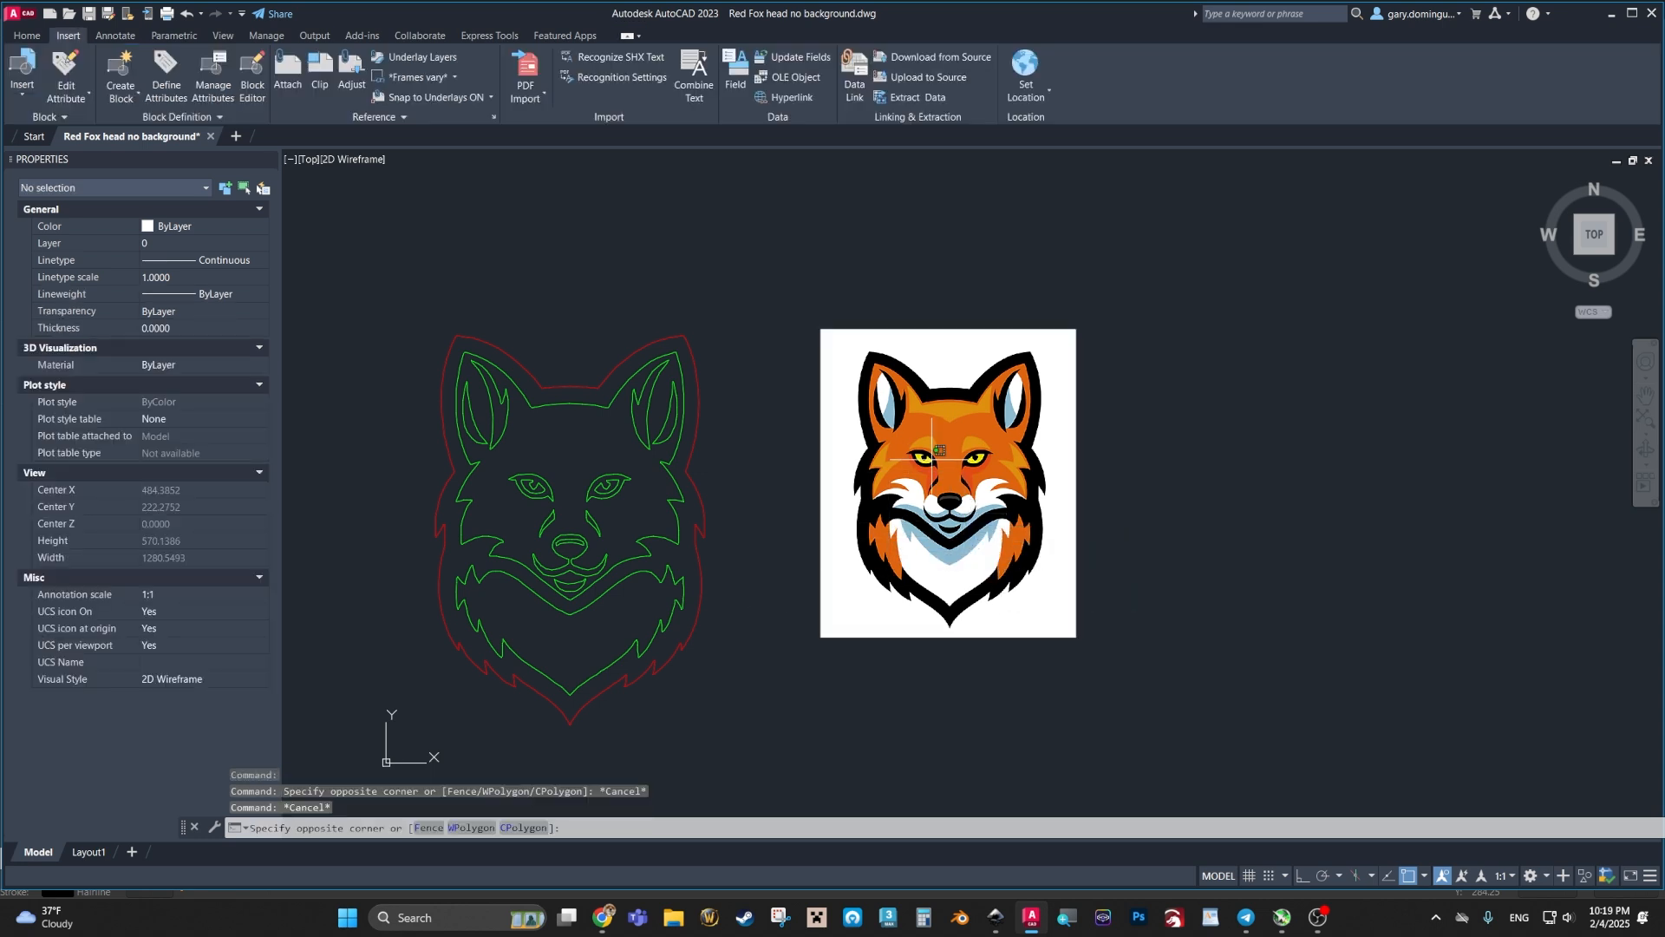
click(916, 503)
click(924, 504)
click(938, 504)
click(945, 504)
click(946, 505)
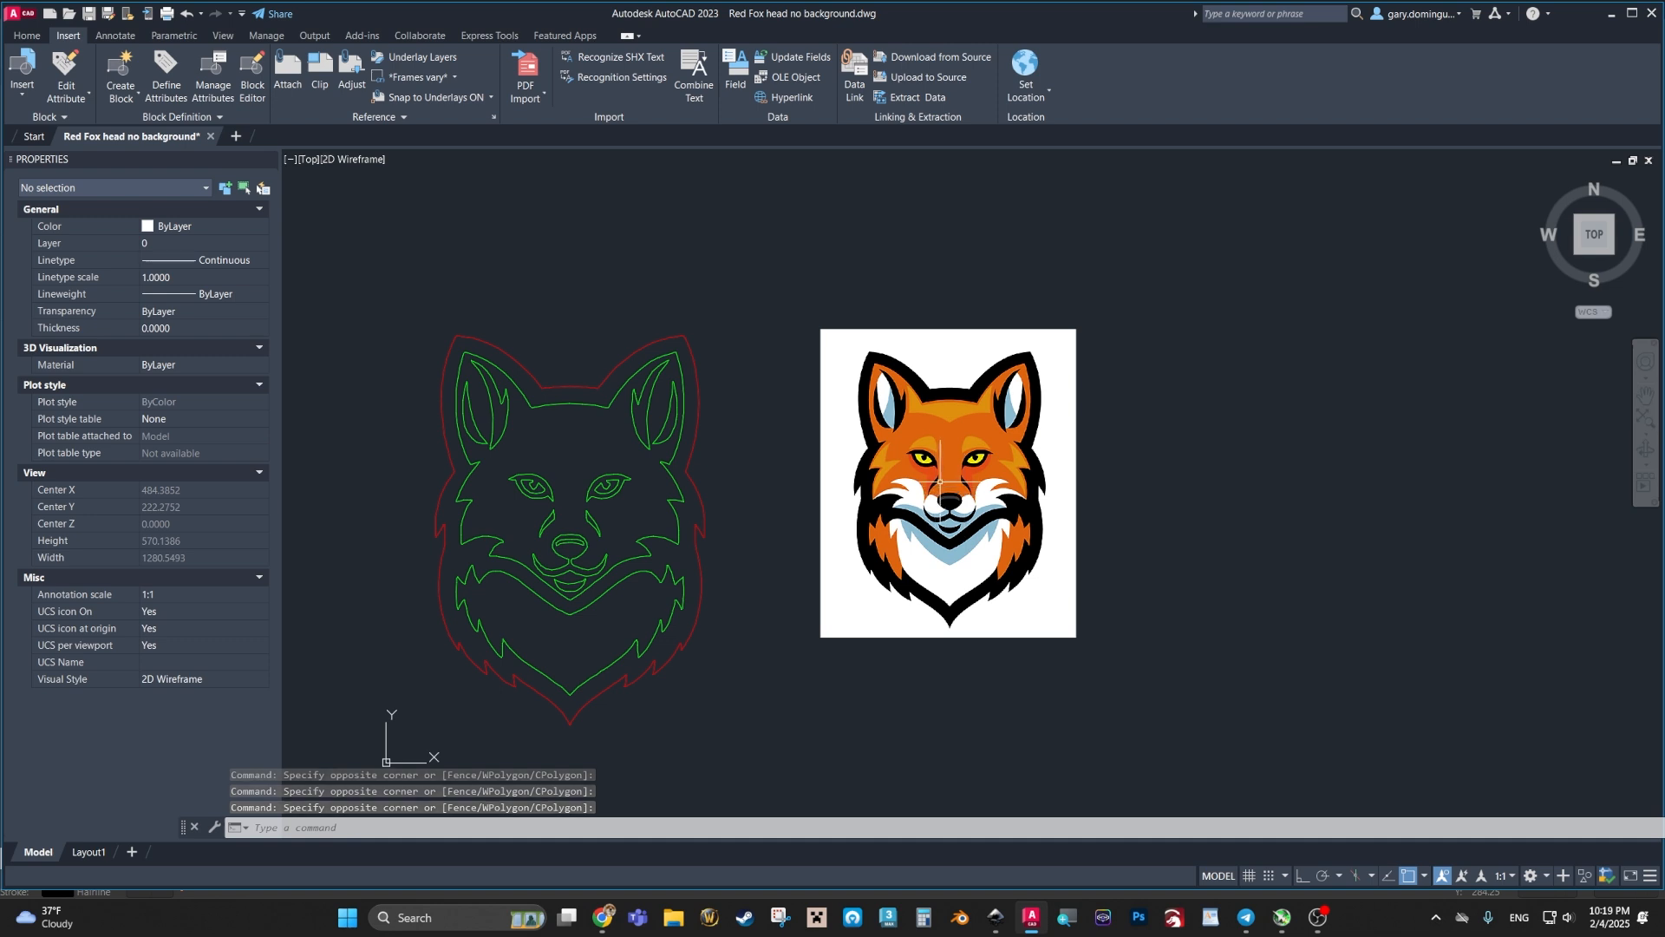
click(817, 487)
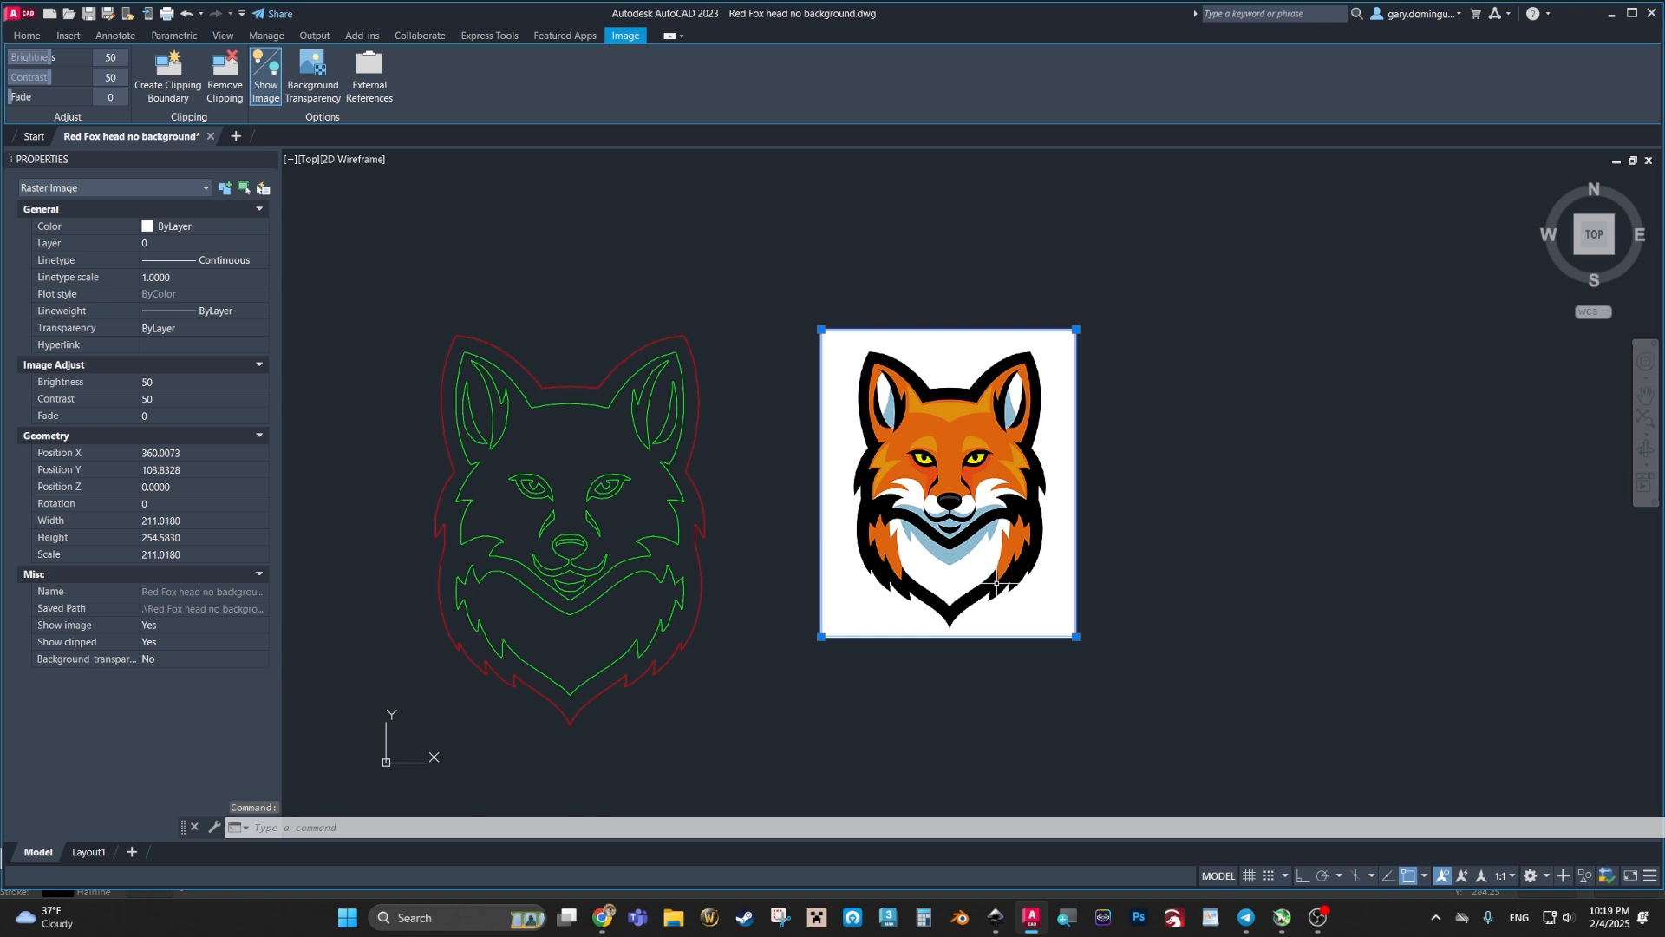
key(Escape)
Step: Move the fox image left over the right half of the line drawing, its lower-left corner at about X 172, Y 70
click(769, 268)
click(1115, 718)
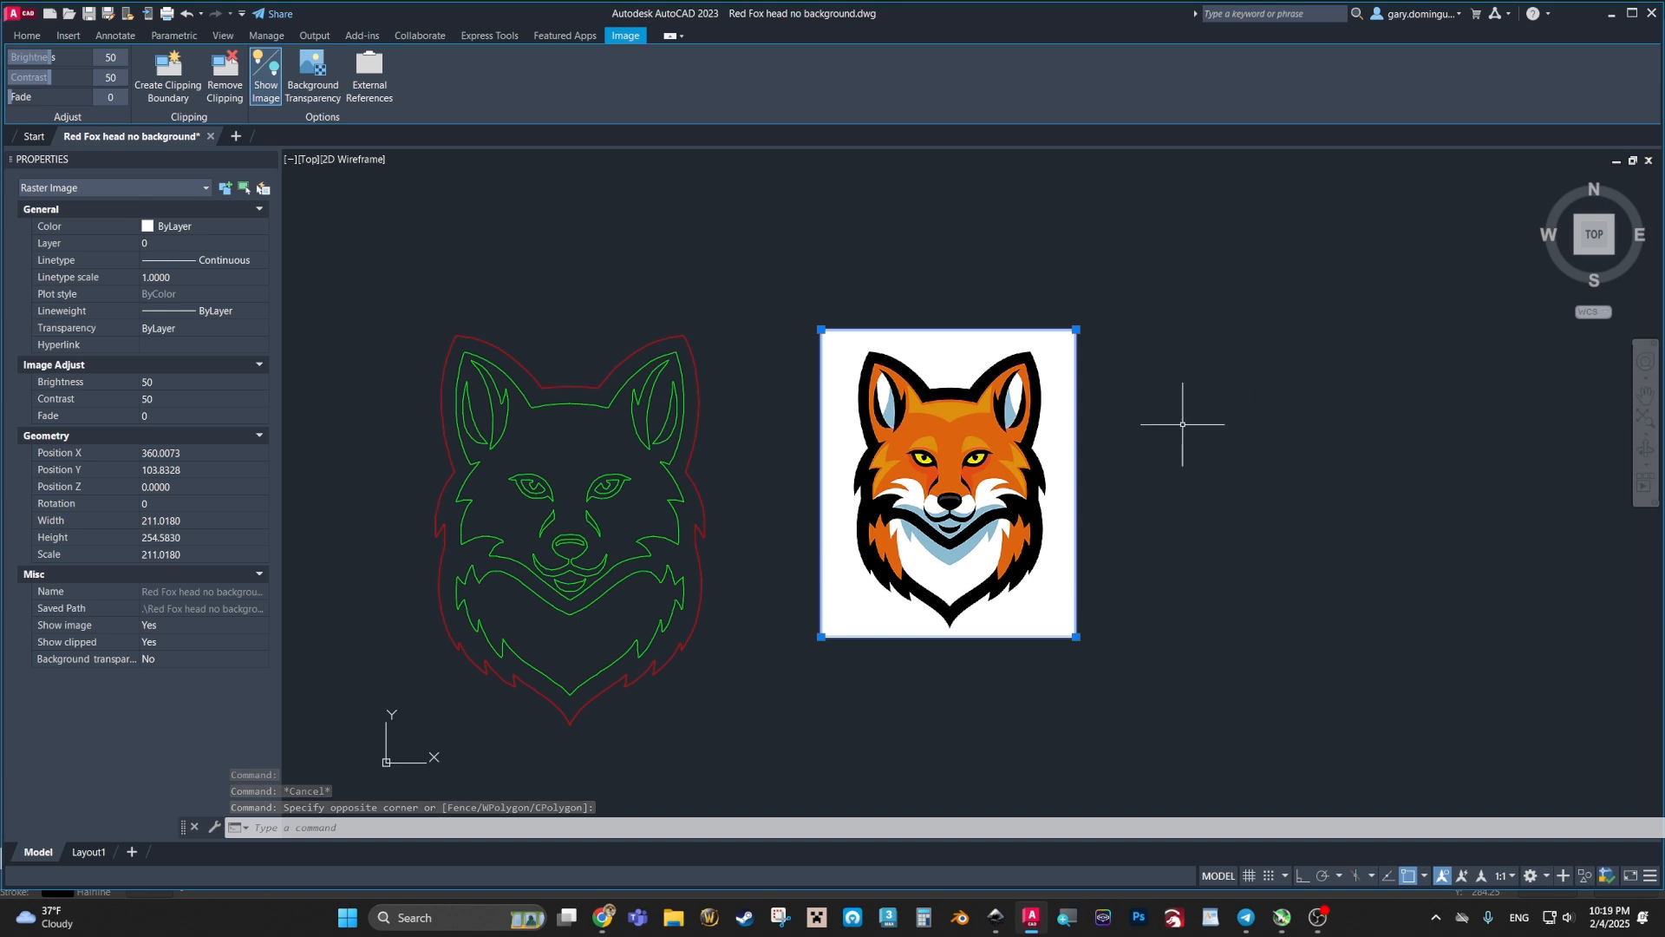
right_click(1115, 470)
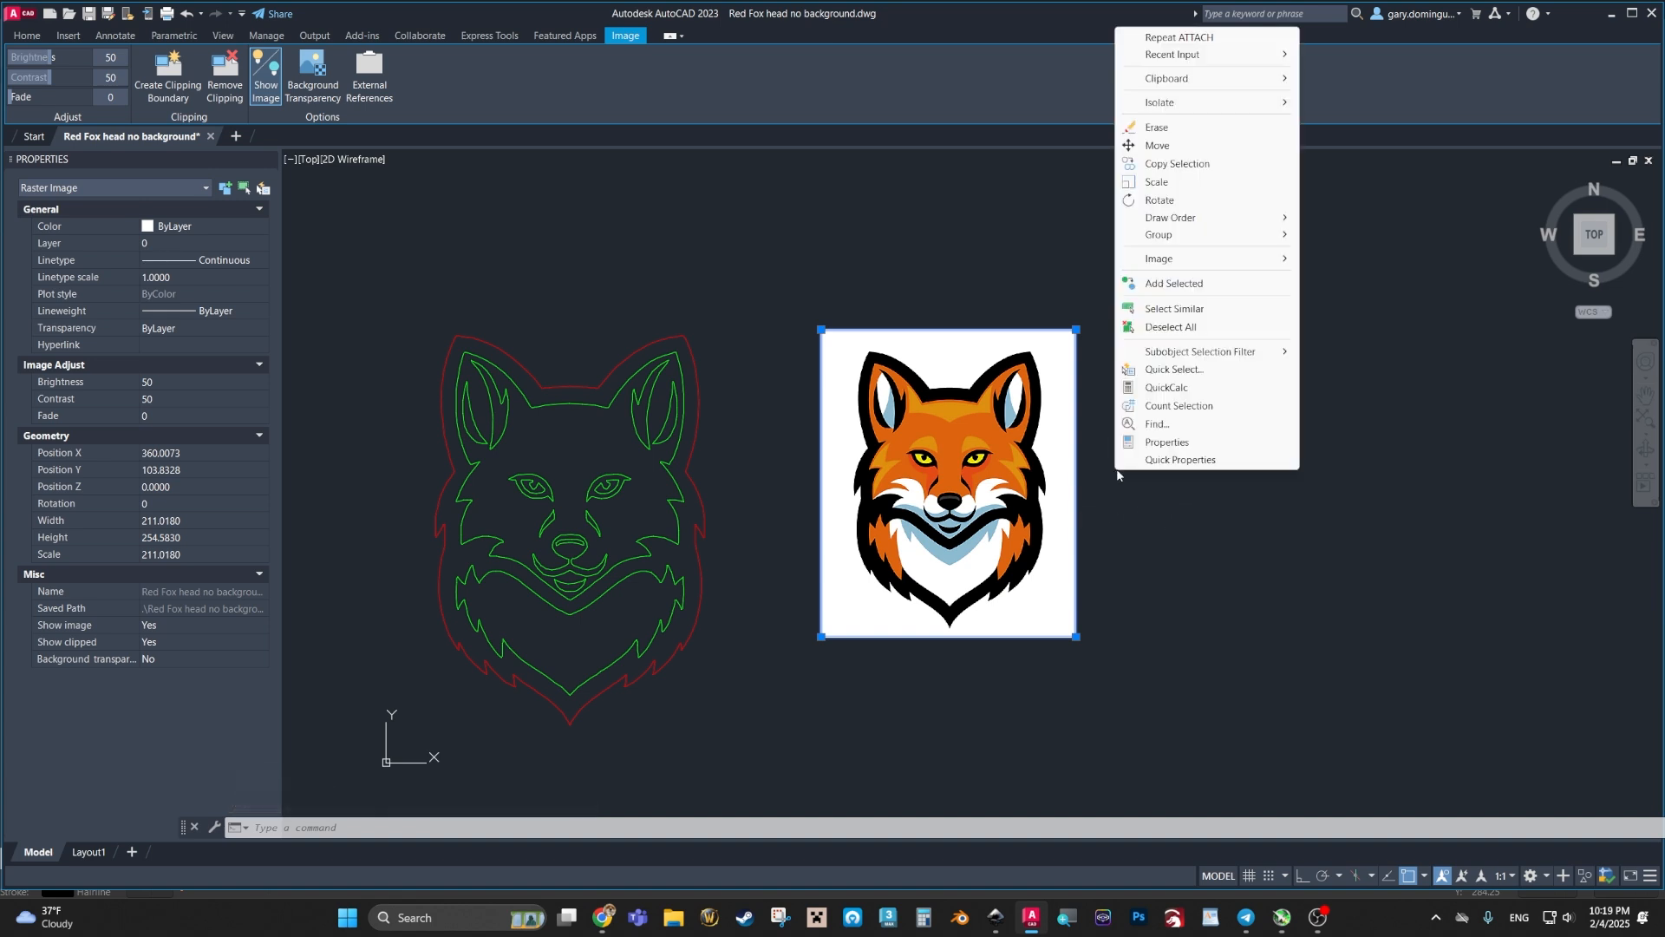
click(1158, 145)
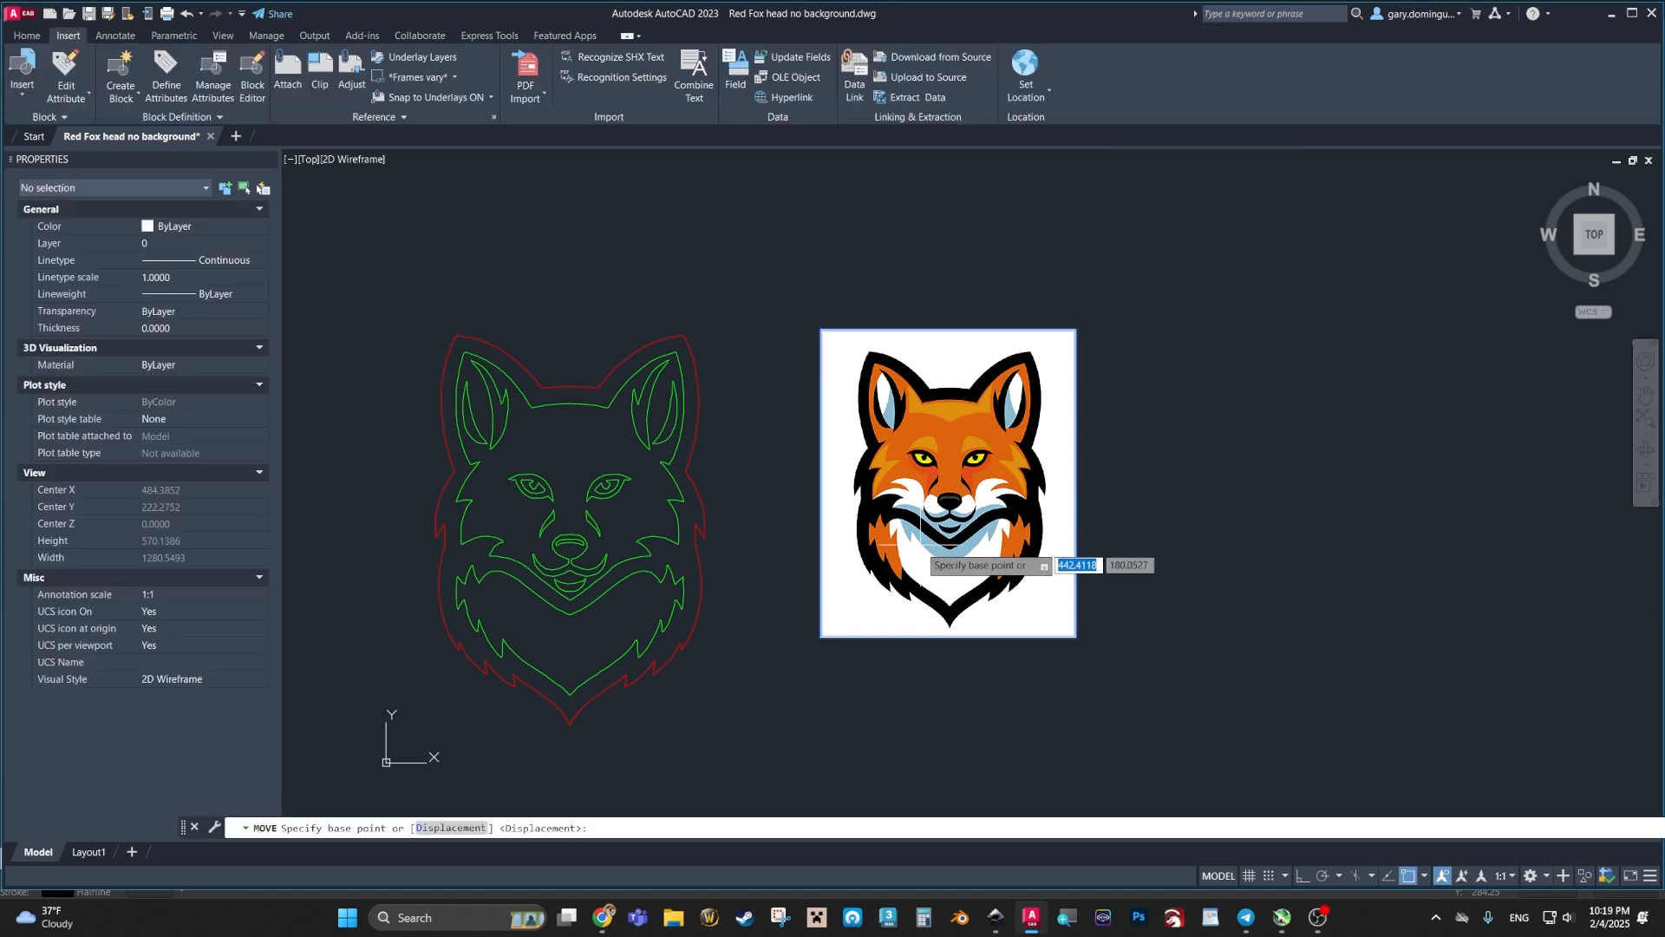
click(958, 511)
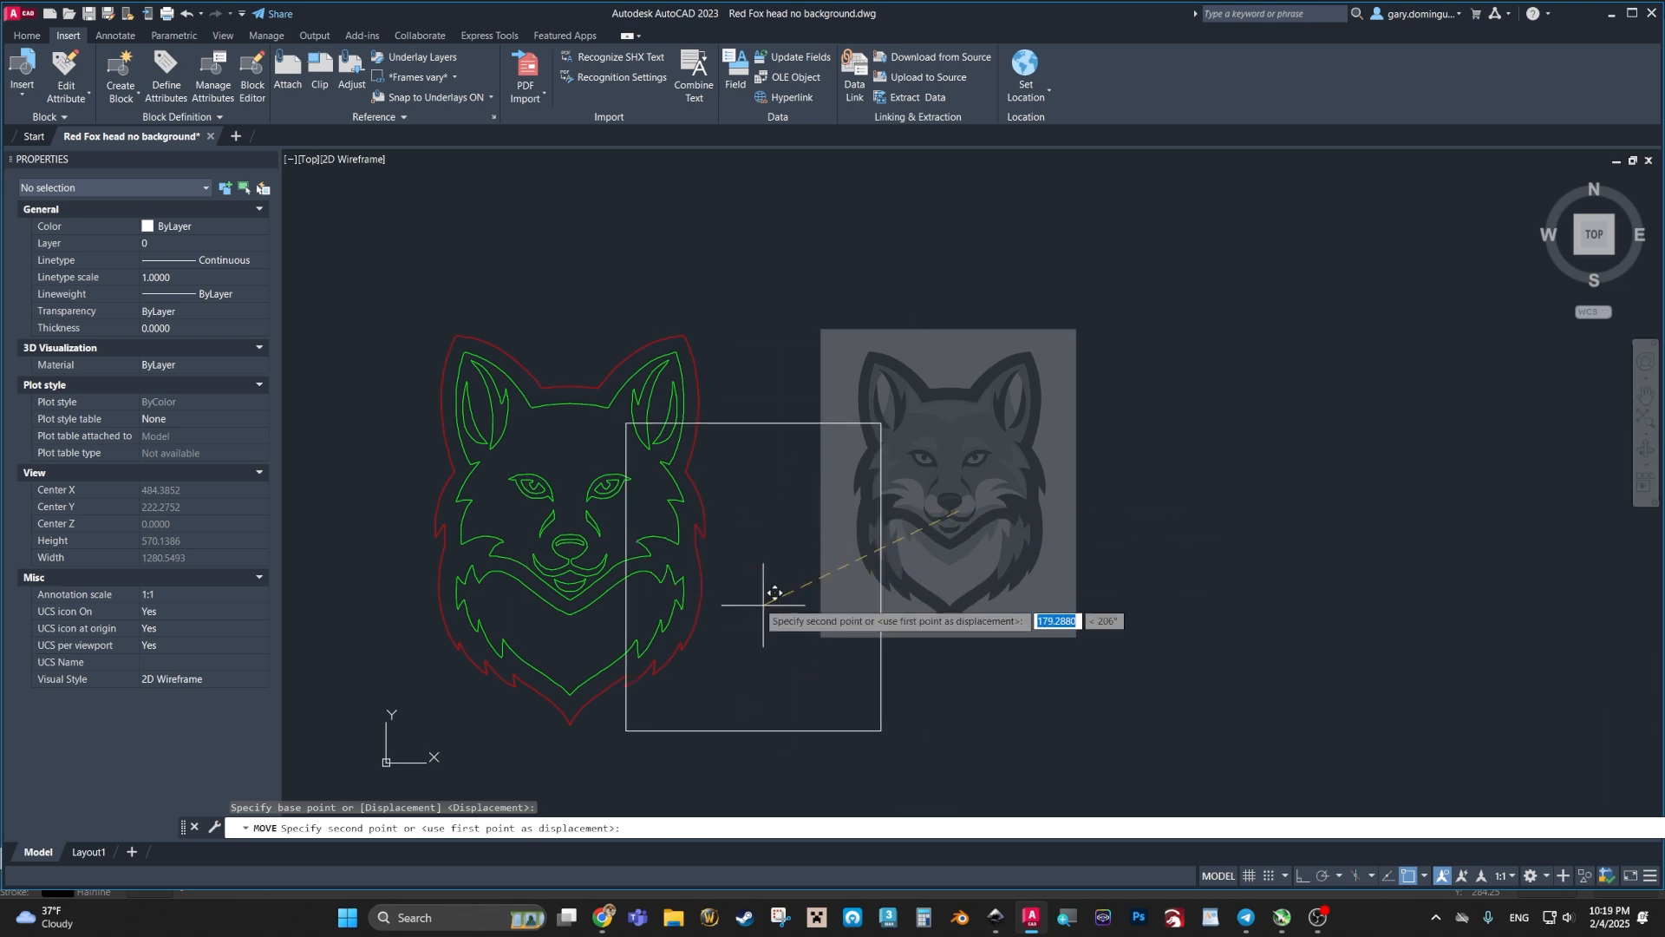
click(731, 552)
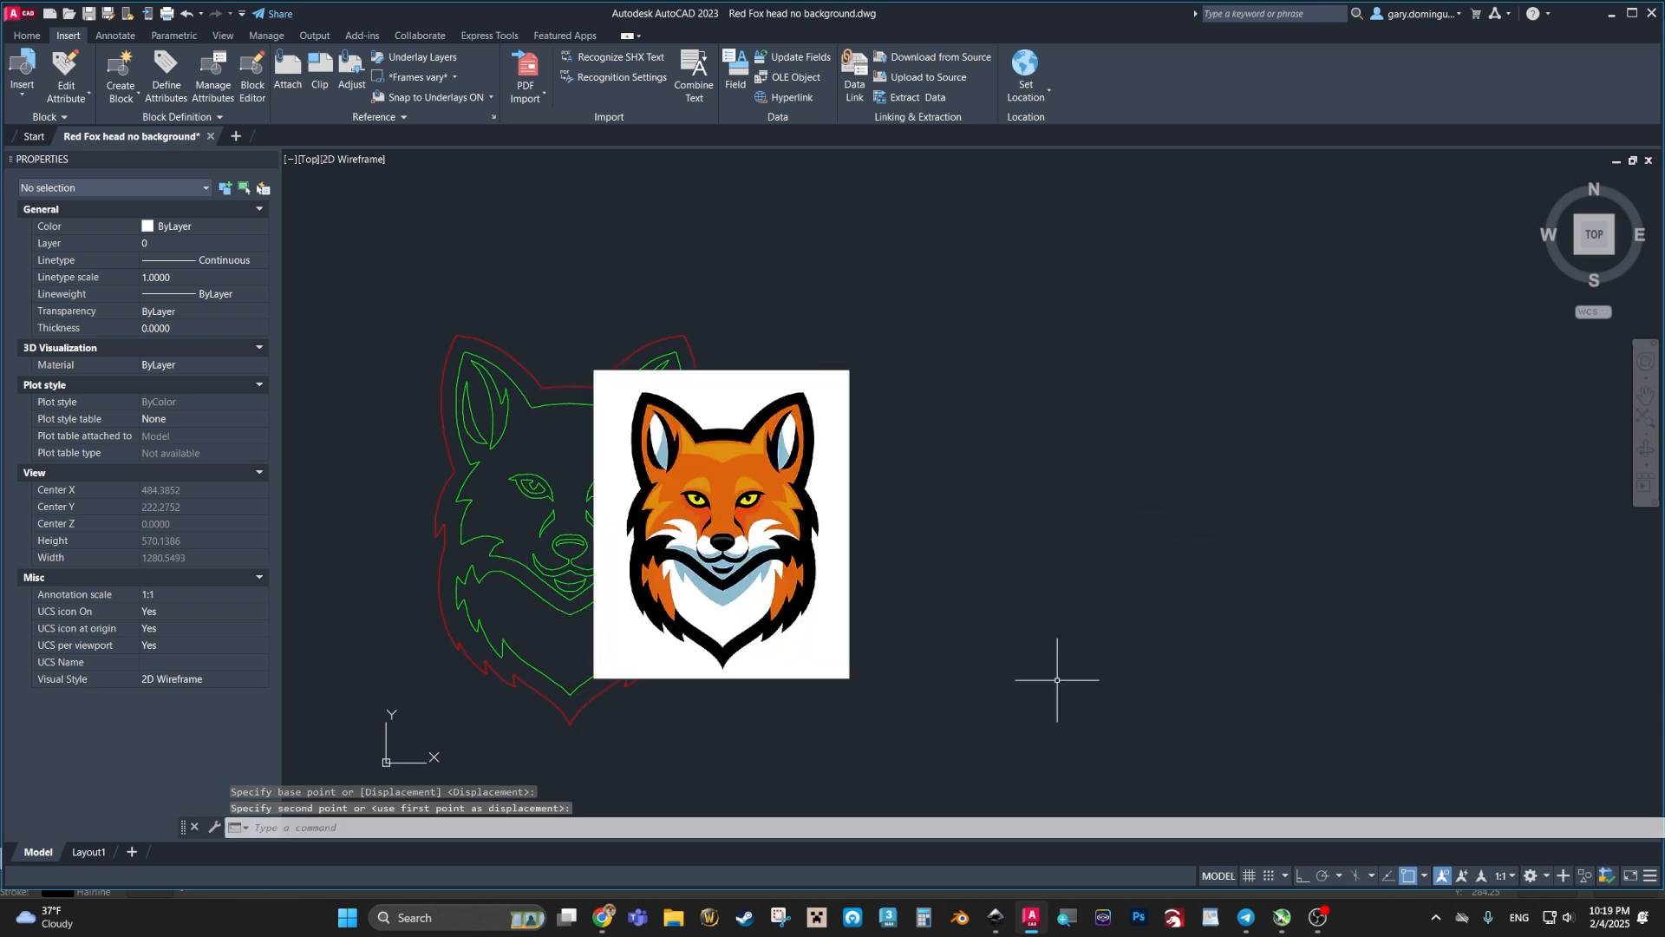
Step: Send the fox image to the back of the draw order, behind the polylines
scroll(552, 581, up, 2)
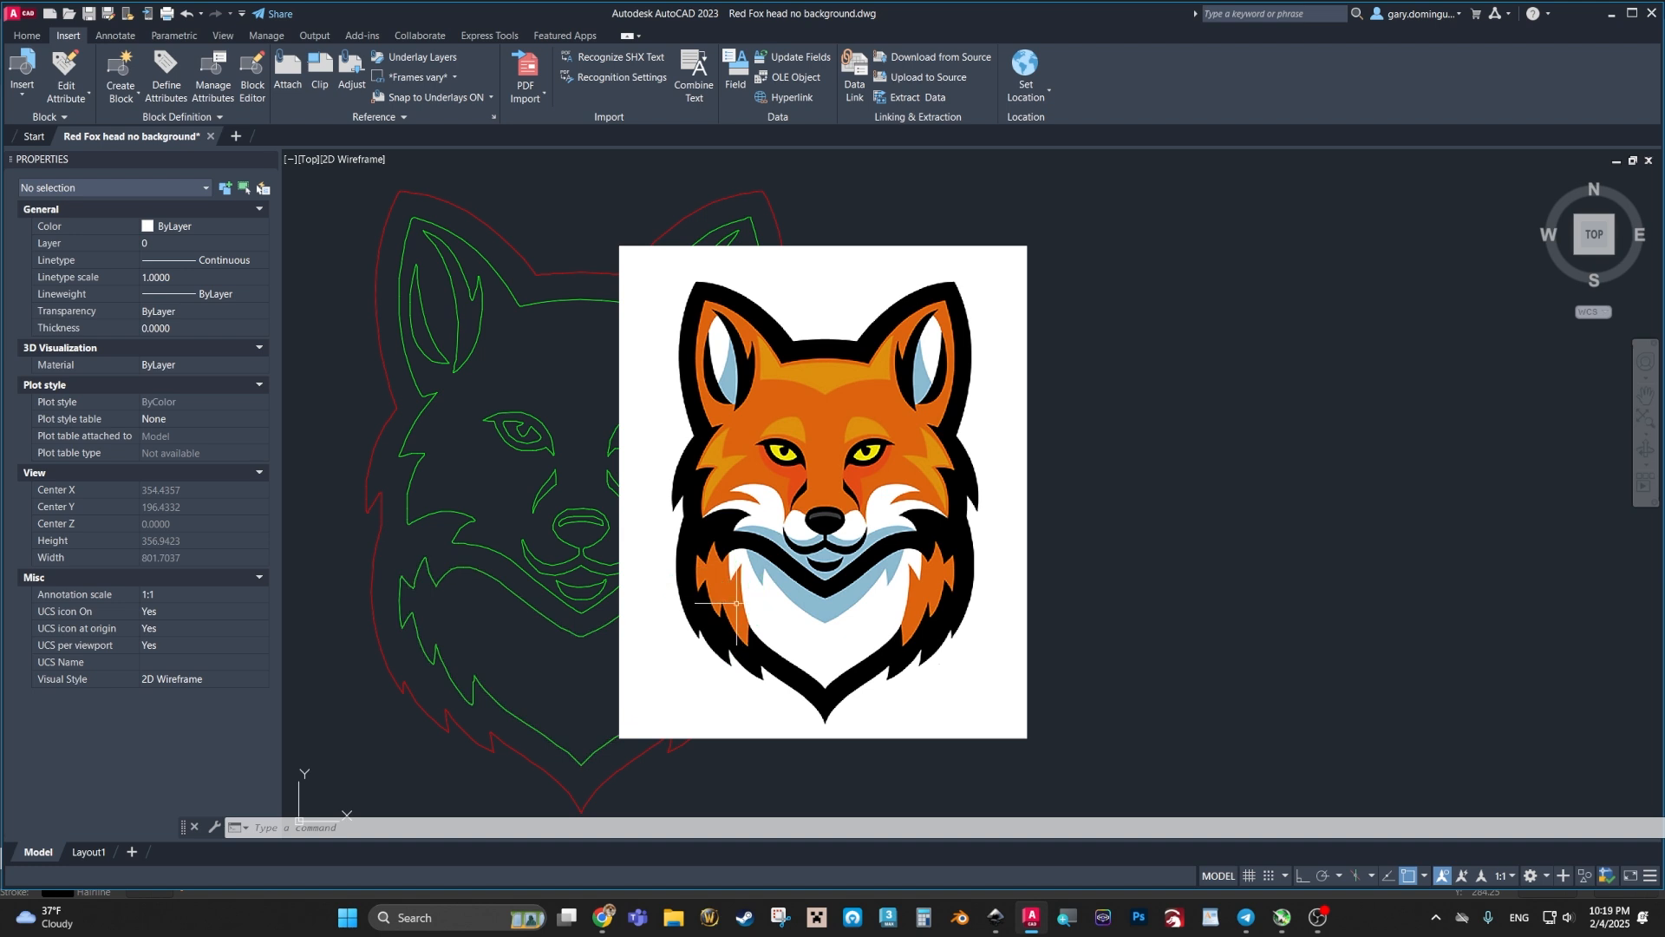
click(1029, 646)
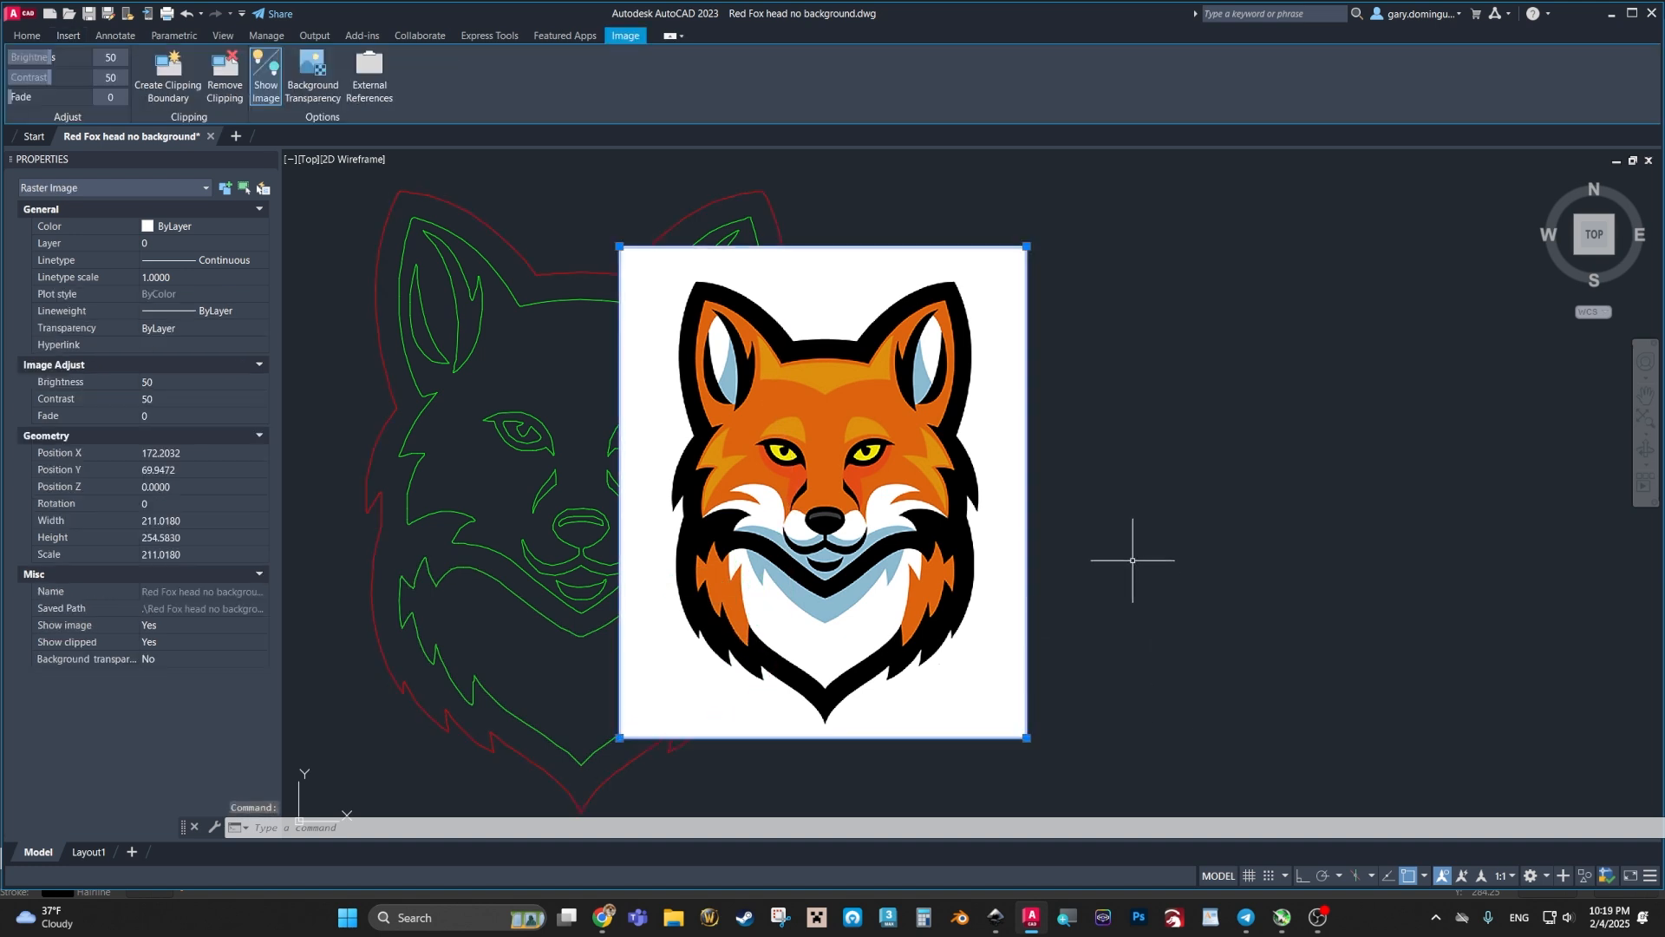
right_click(1100, 459)
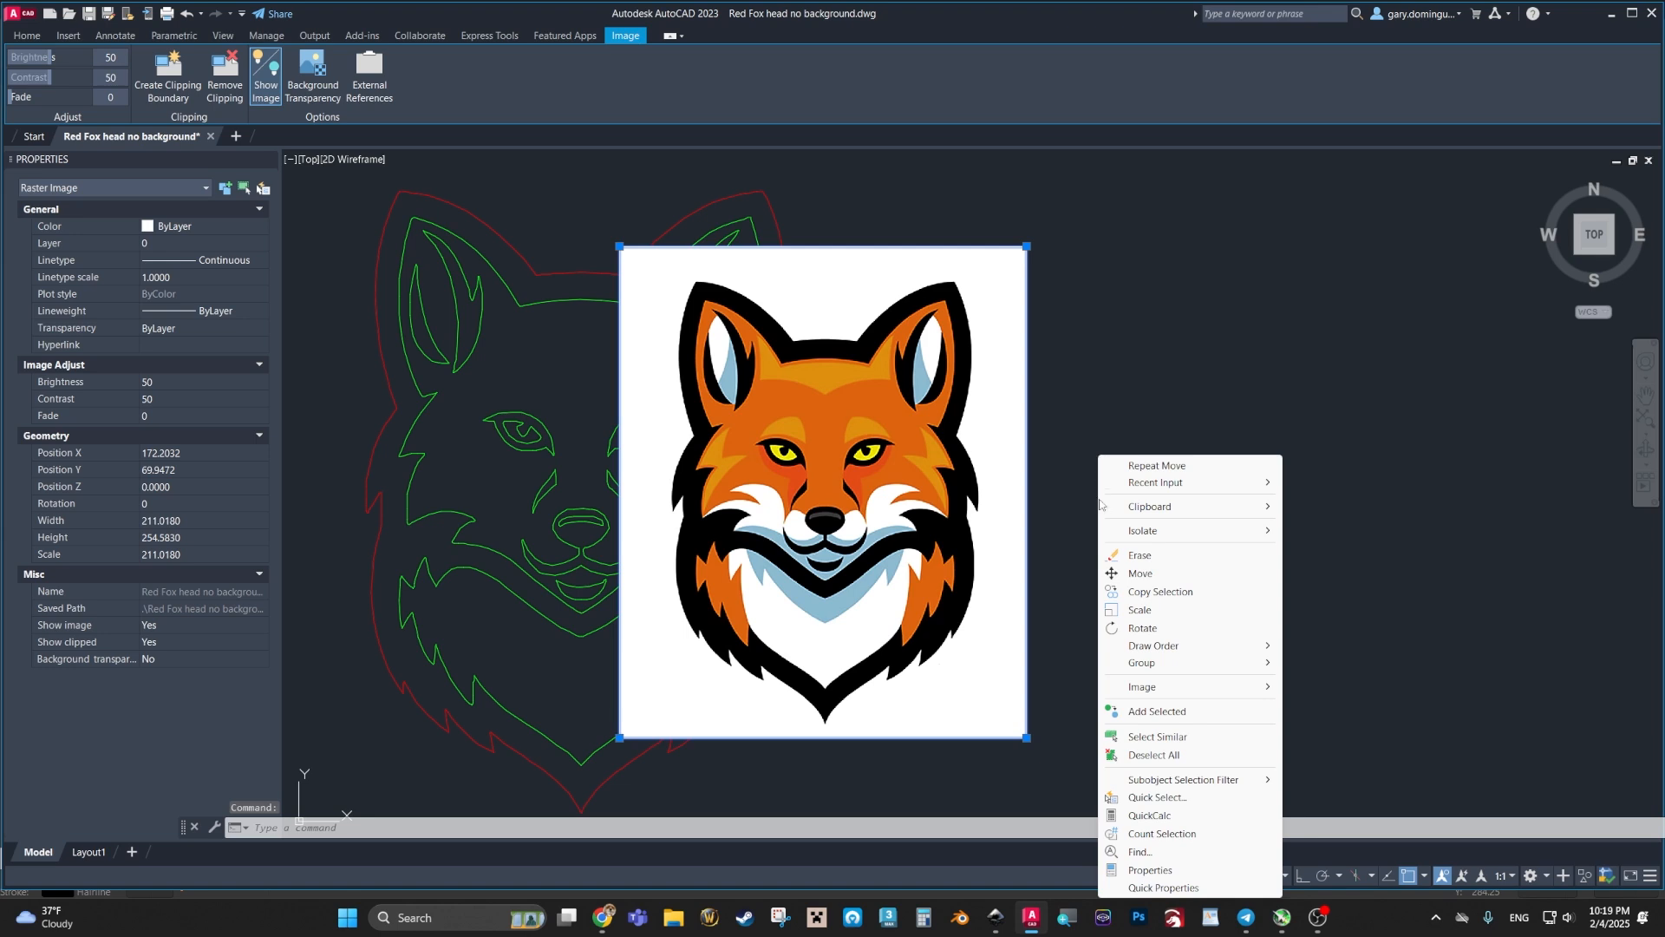
mouse_move(1150, 648)
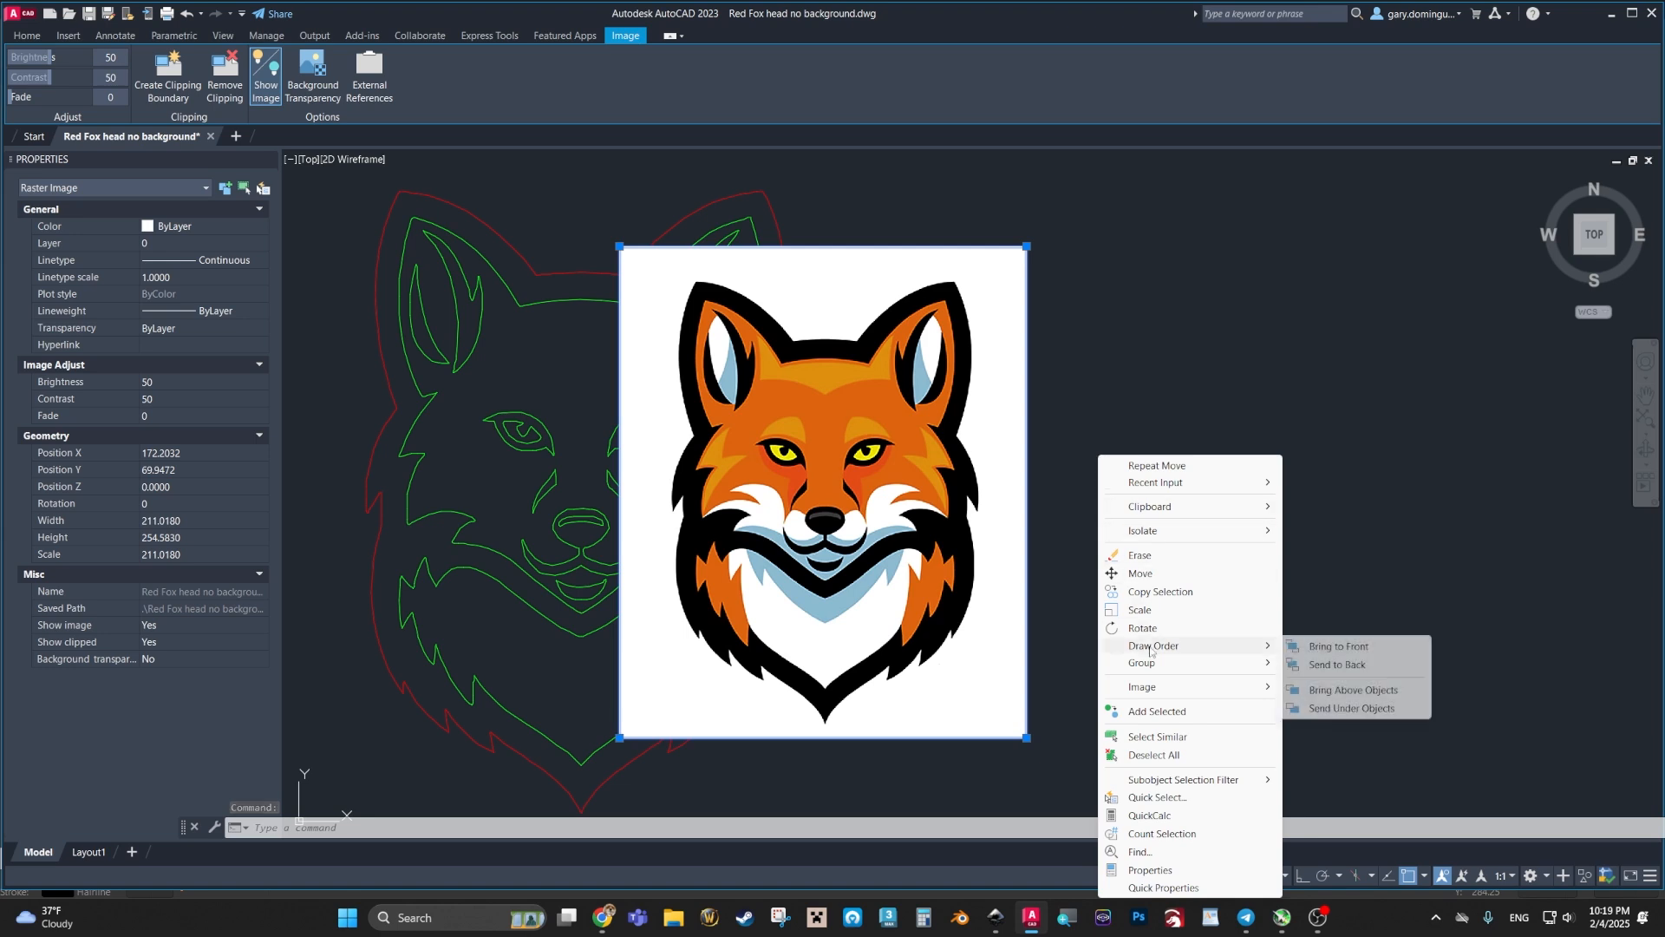
click(1324, 665)
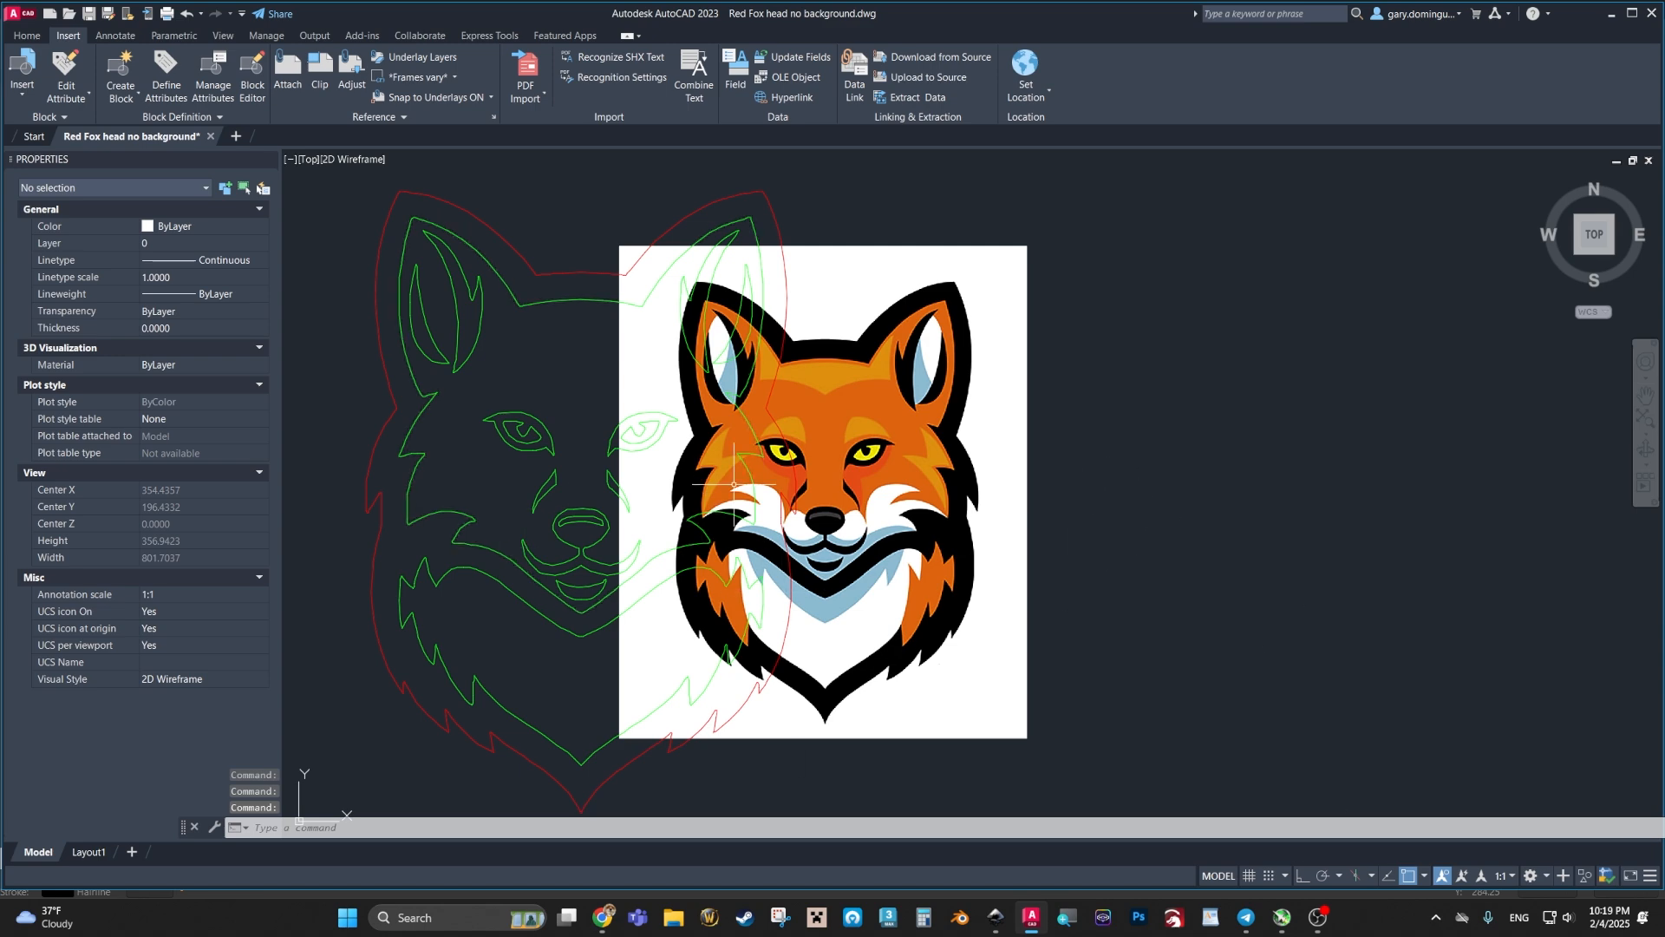
Step: Compare the bottom tip of the red outline with the chin tip and facial details of the fox image
scroll(1163, 595, down, 3)
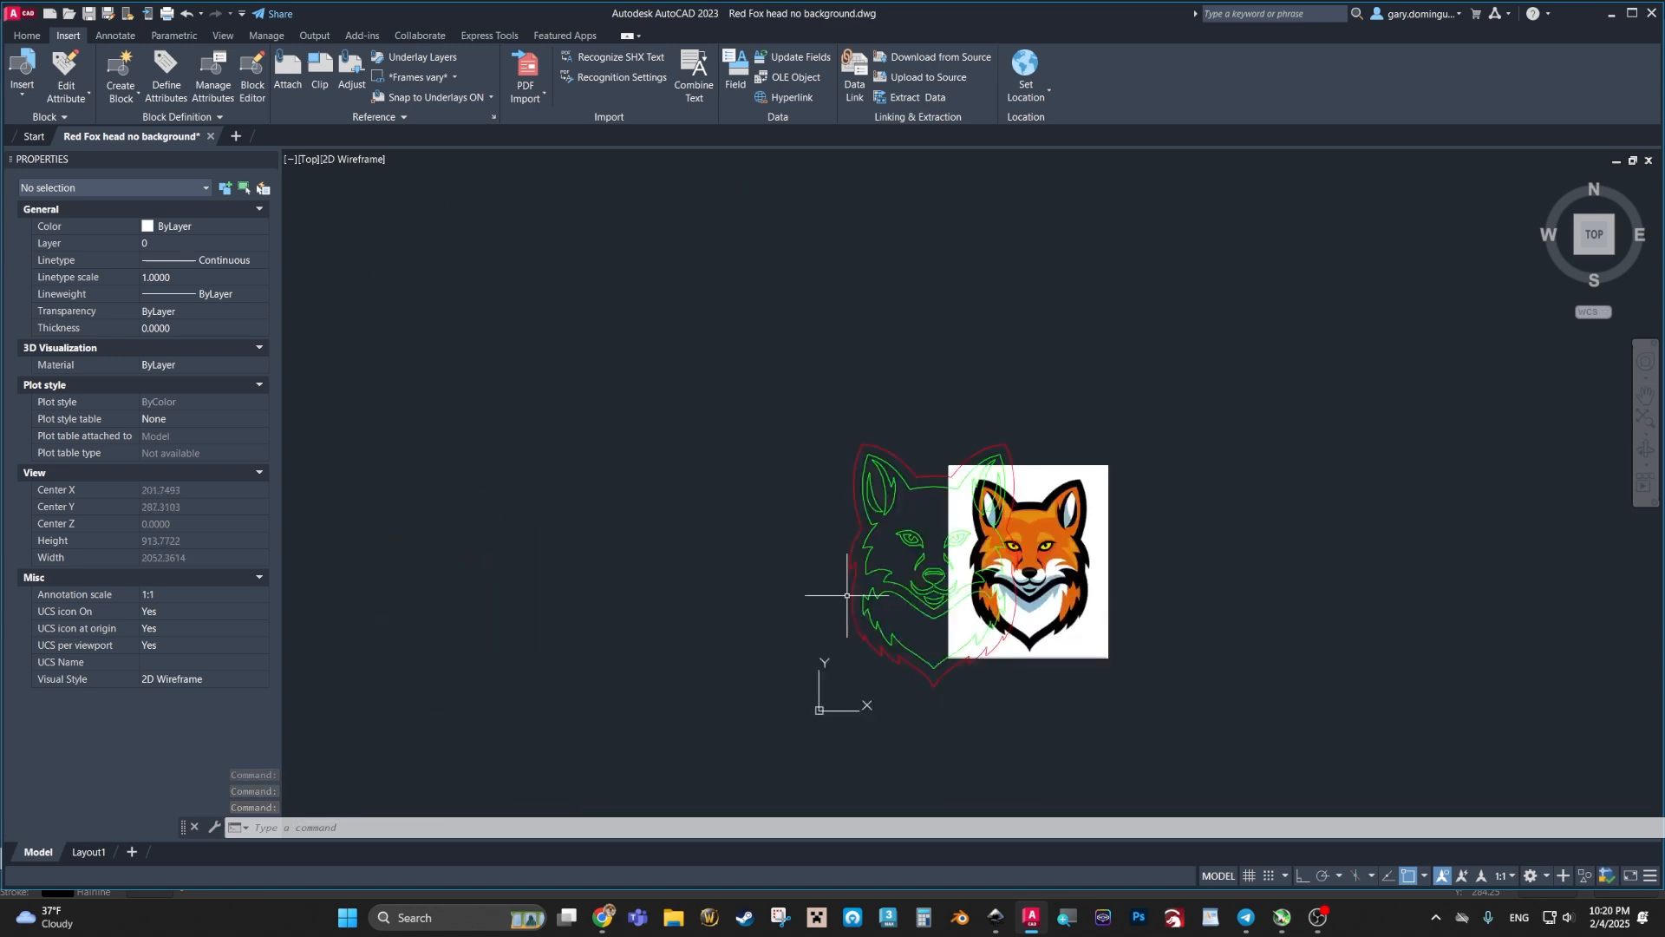
scroll(1357, 699, up, 3)
middle_drag(1356, 699, 1001, 631)
scroll(849, 599, down, 2)
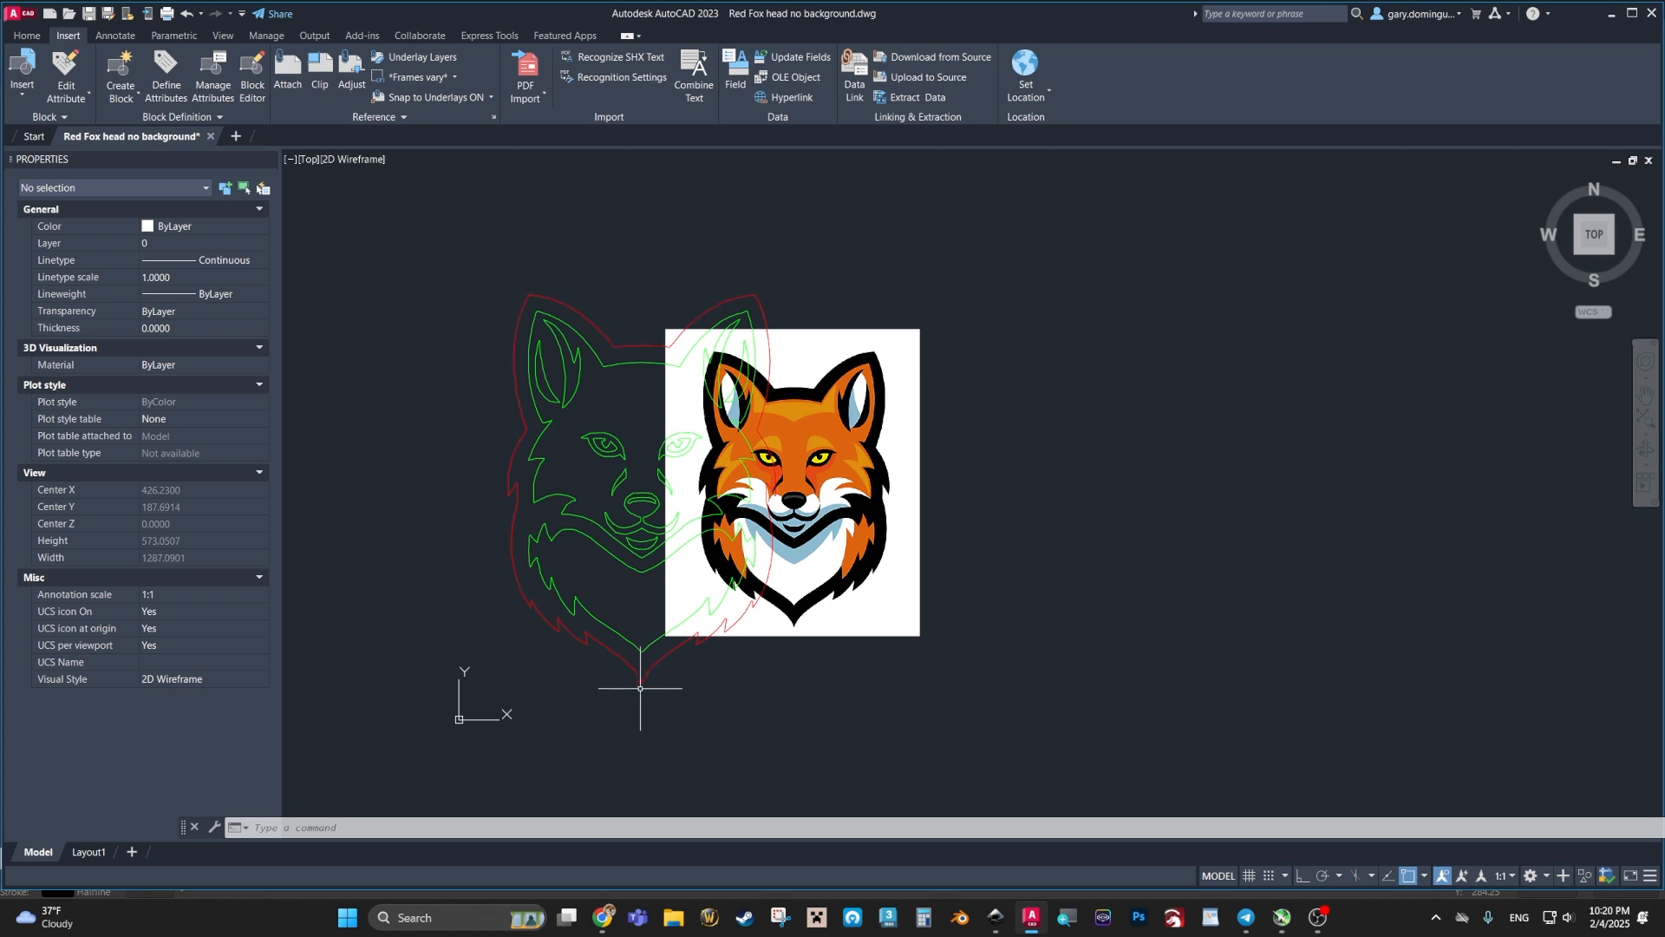
scroll(646, 688, up, 6)
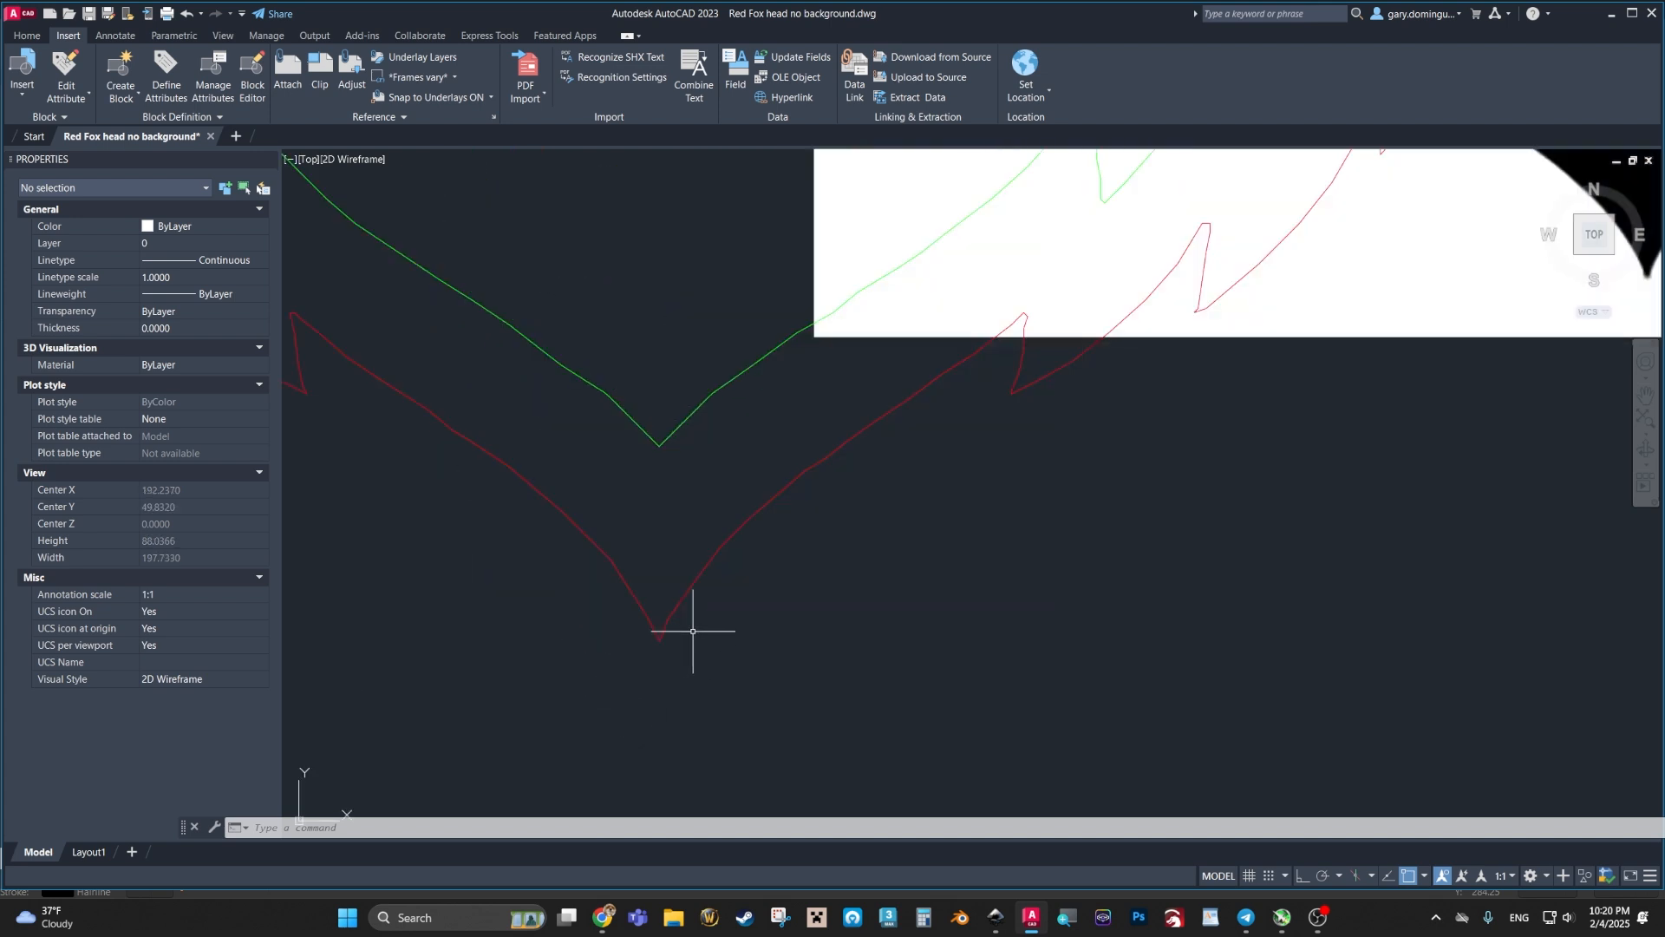
scroll(664, 643, down, 5)
scroll(908, 545, up, 4)
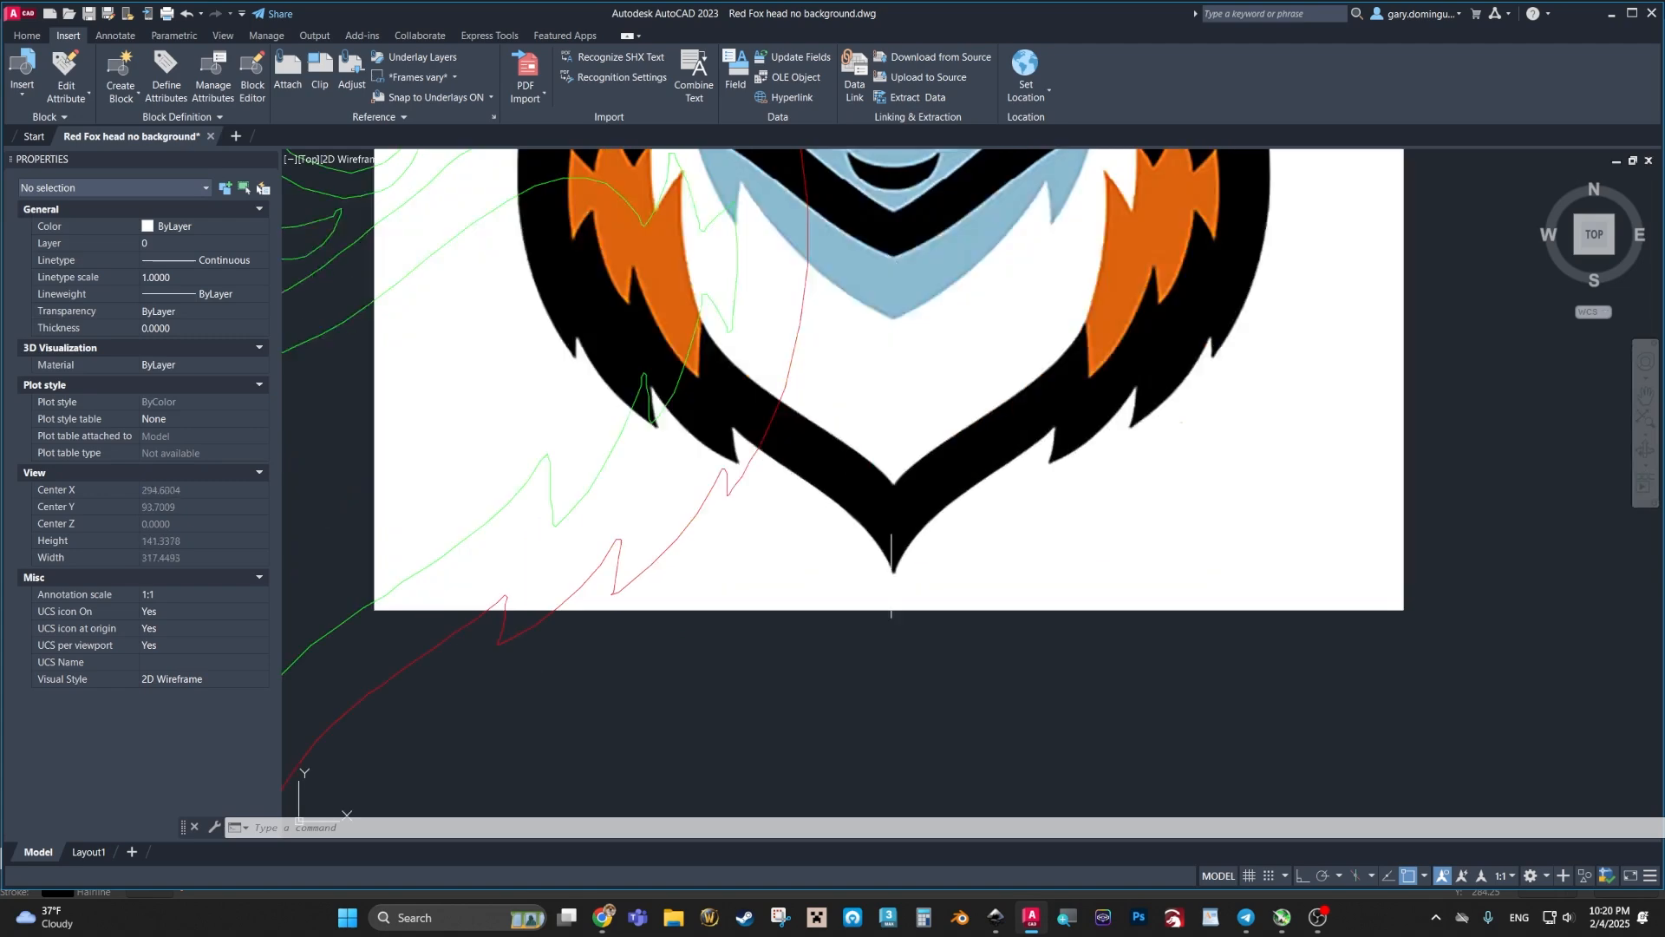
scroll(892, 568, up, 6)
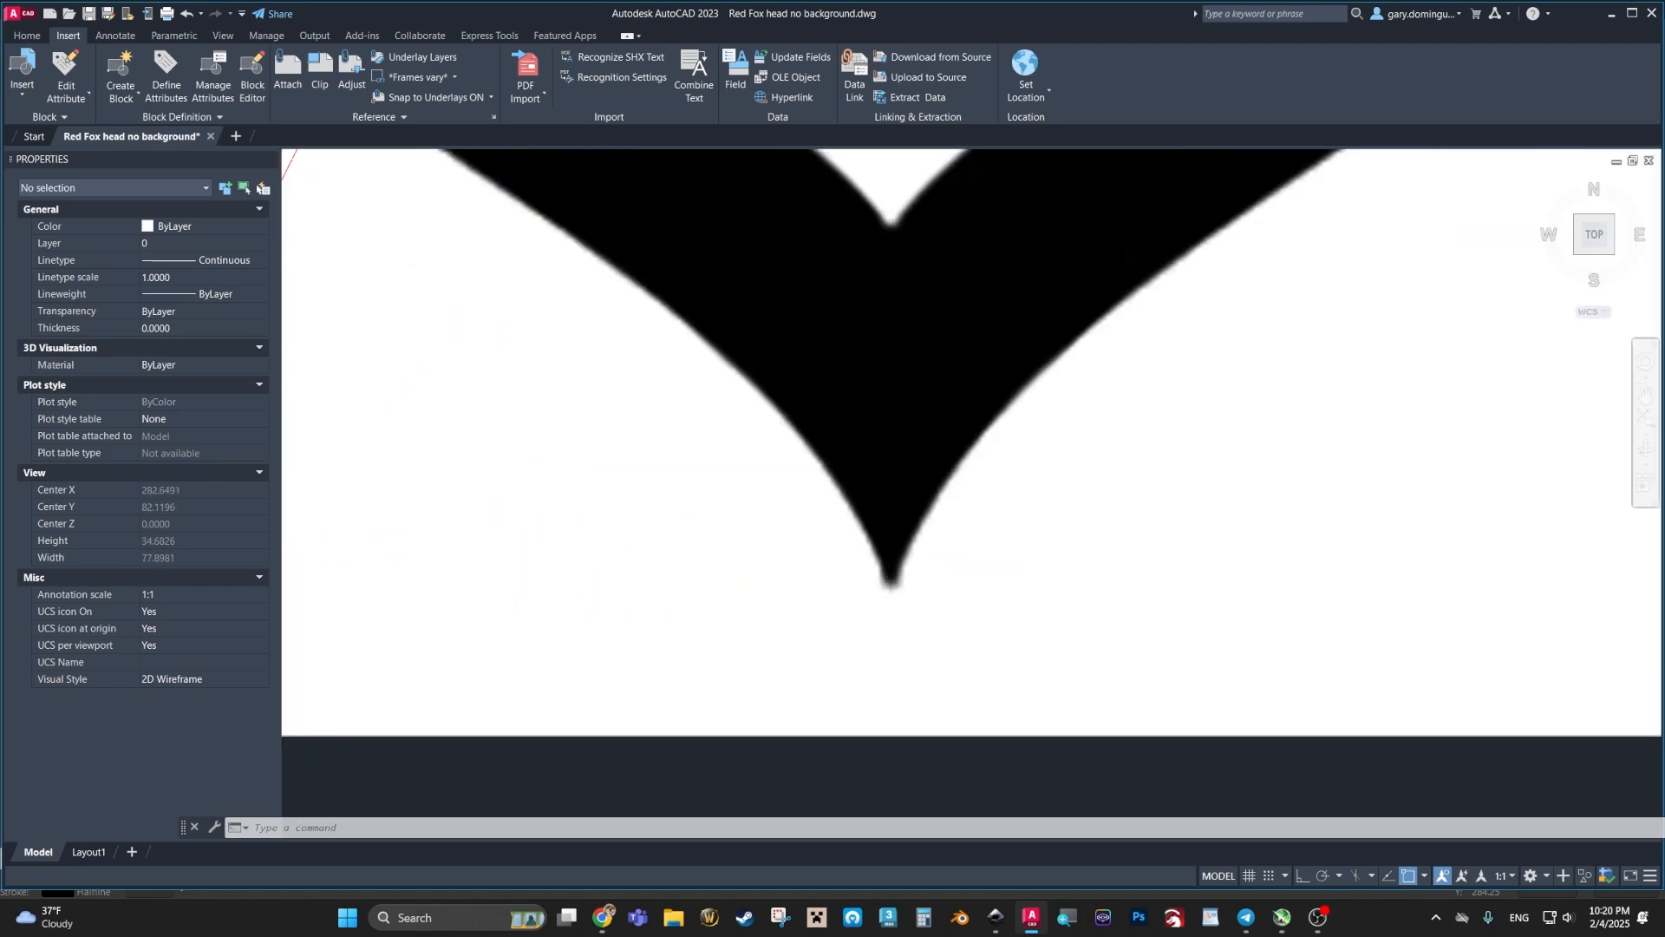
scroll(882, 600, down, 12)
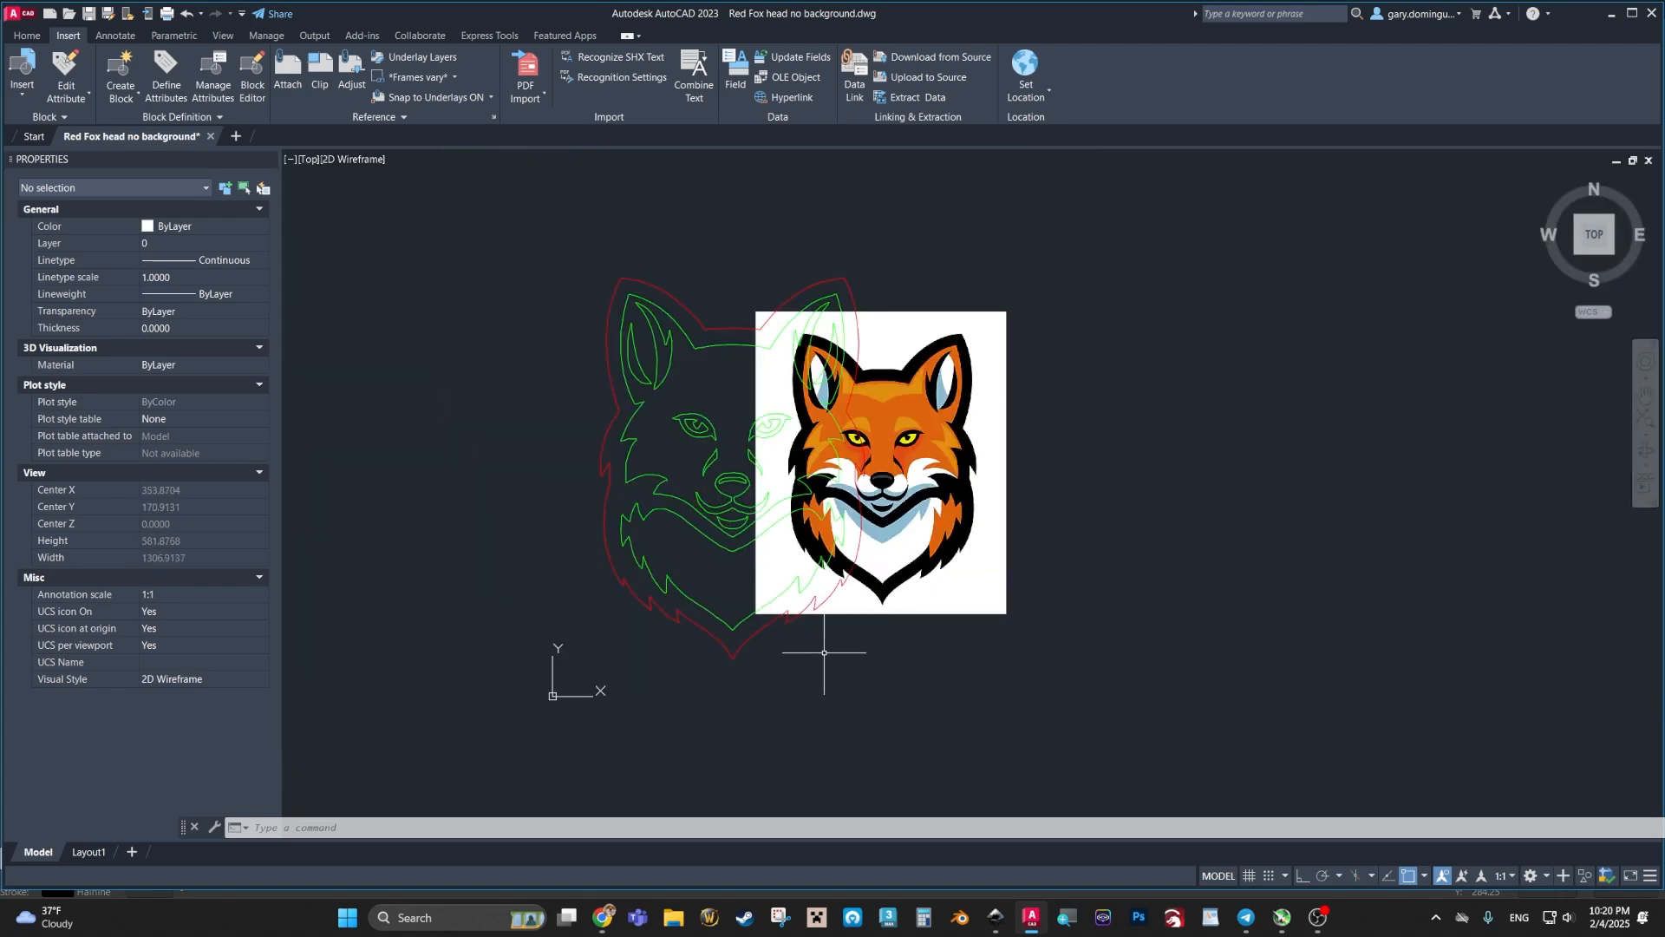
scroll(866, 490, up, 12)
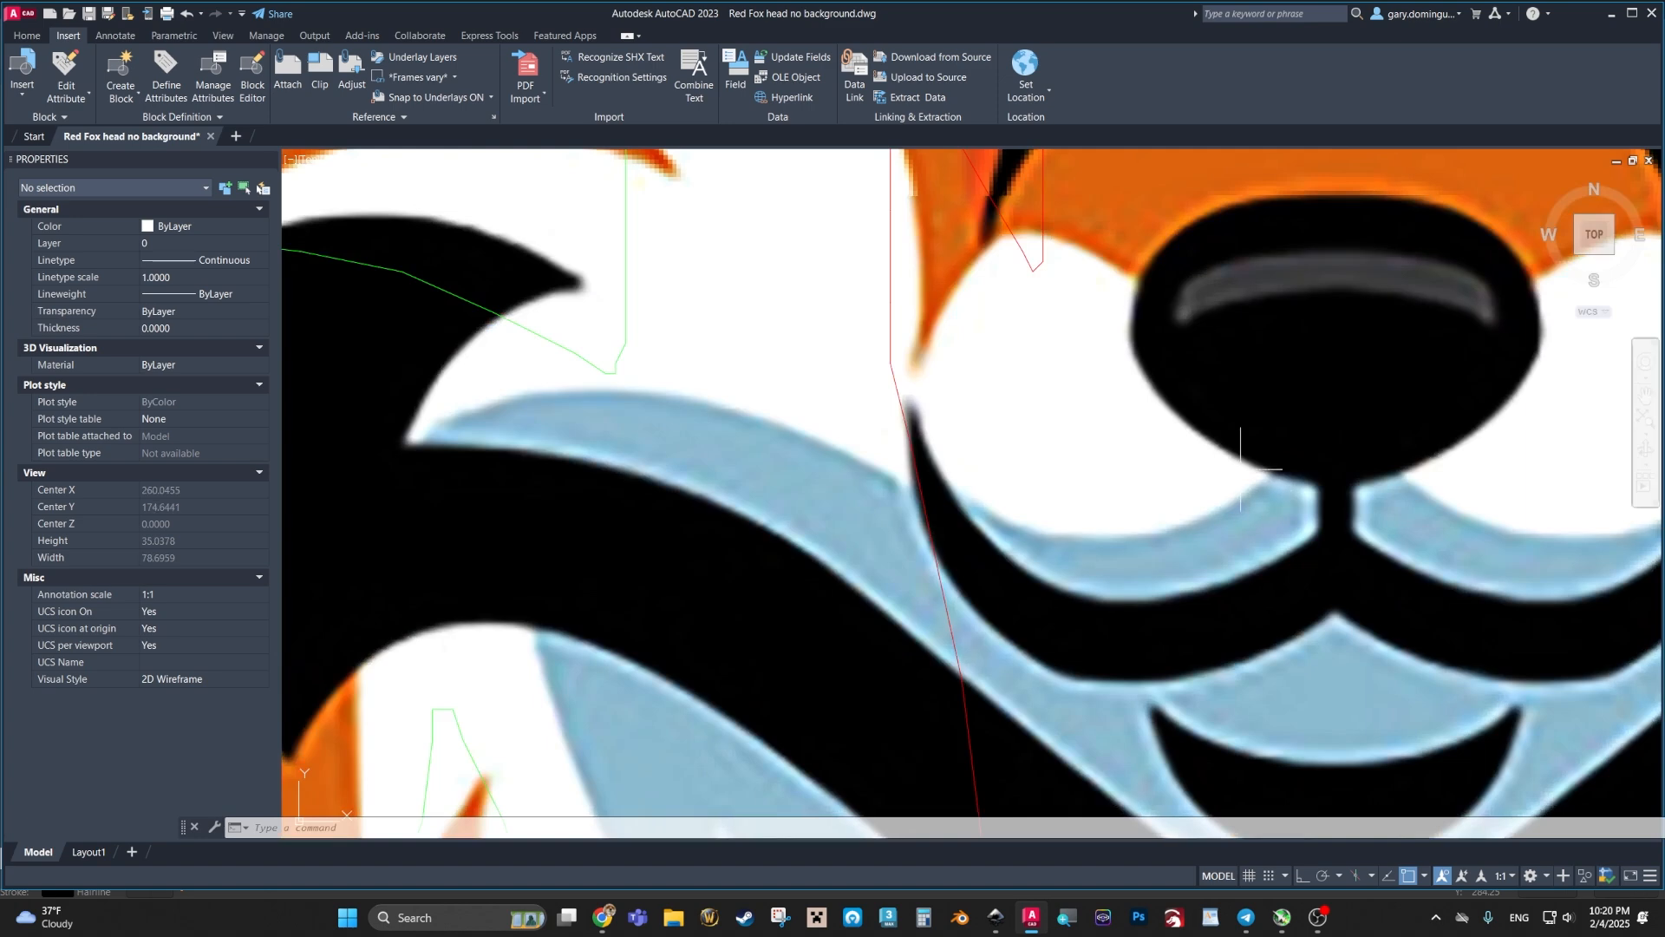
scroll(1345, 458, down, 8)
middle_drag(1345, 458, 1048, 416)
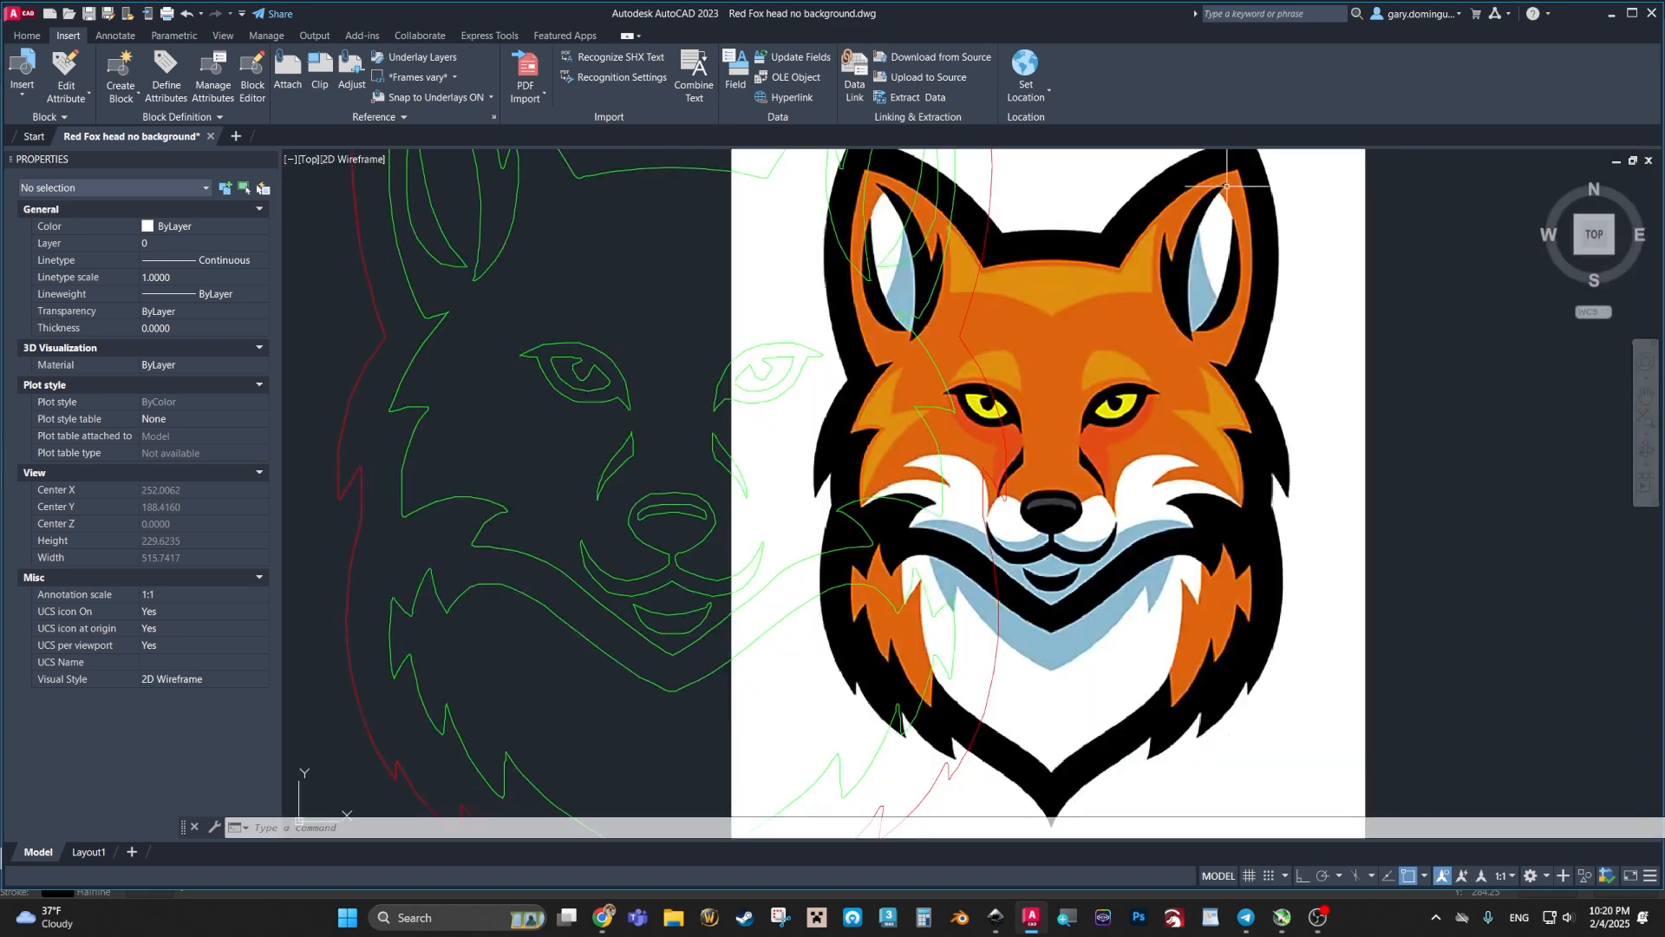
scroll(1000, 412, down, 4)
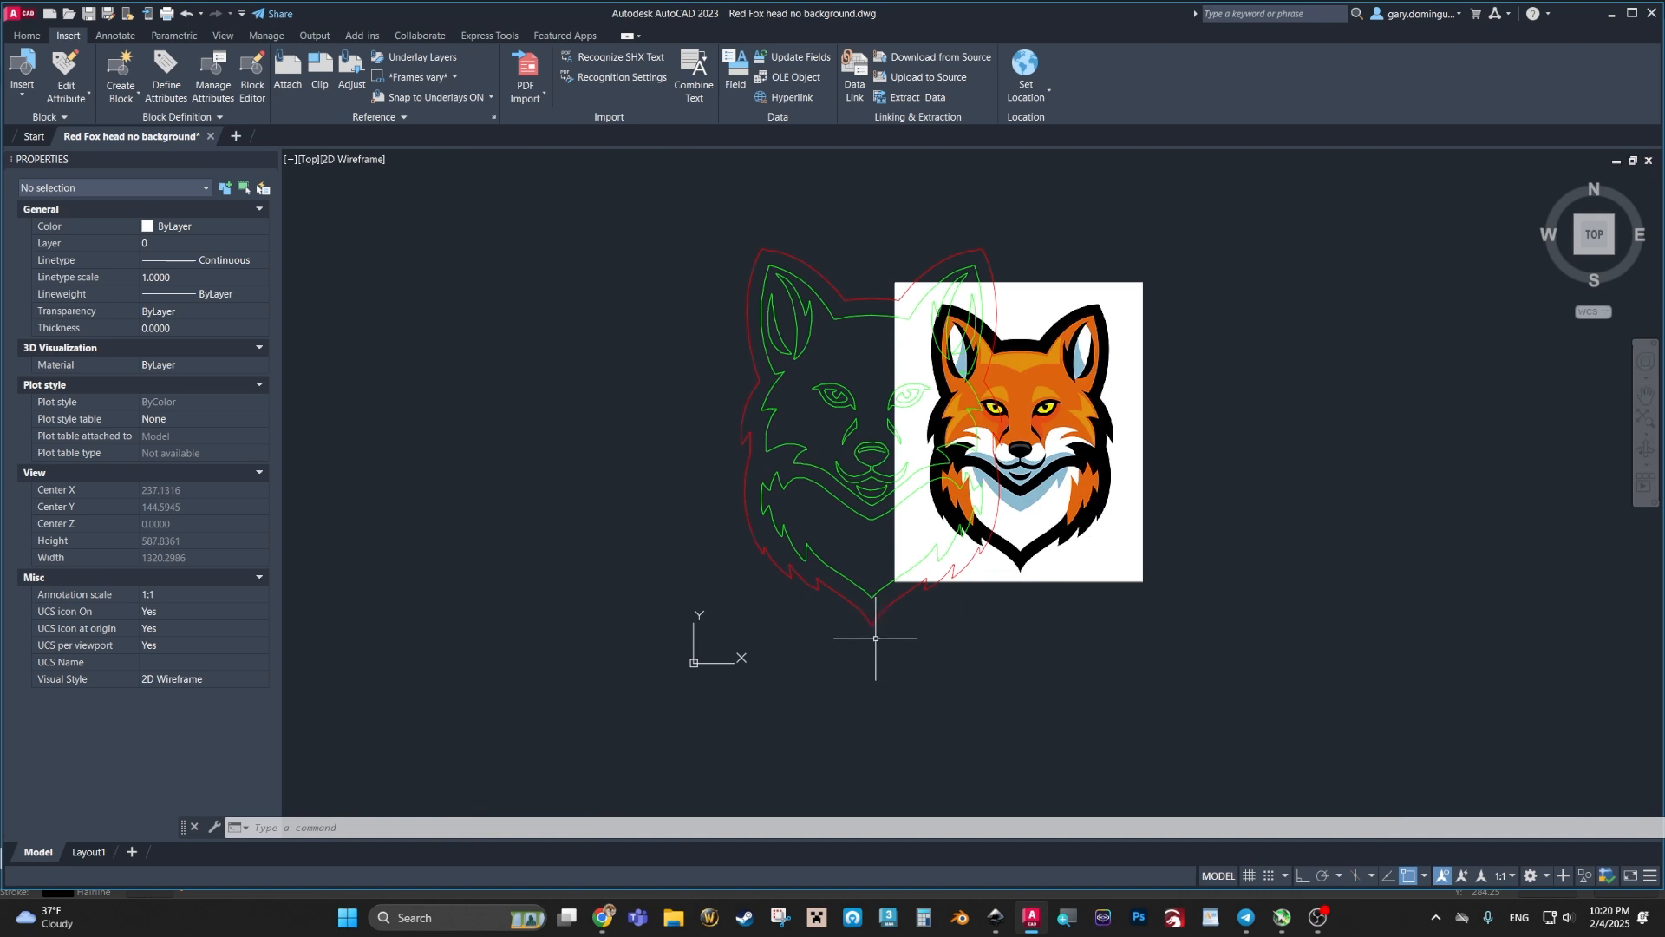
Step: Try a window selection and a crossing selection around the fox line drawing, clearing each one
click(703, 208)
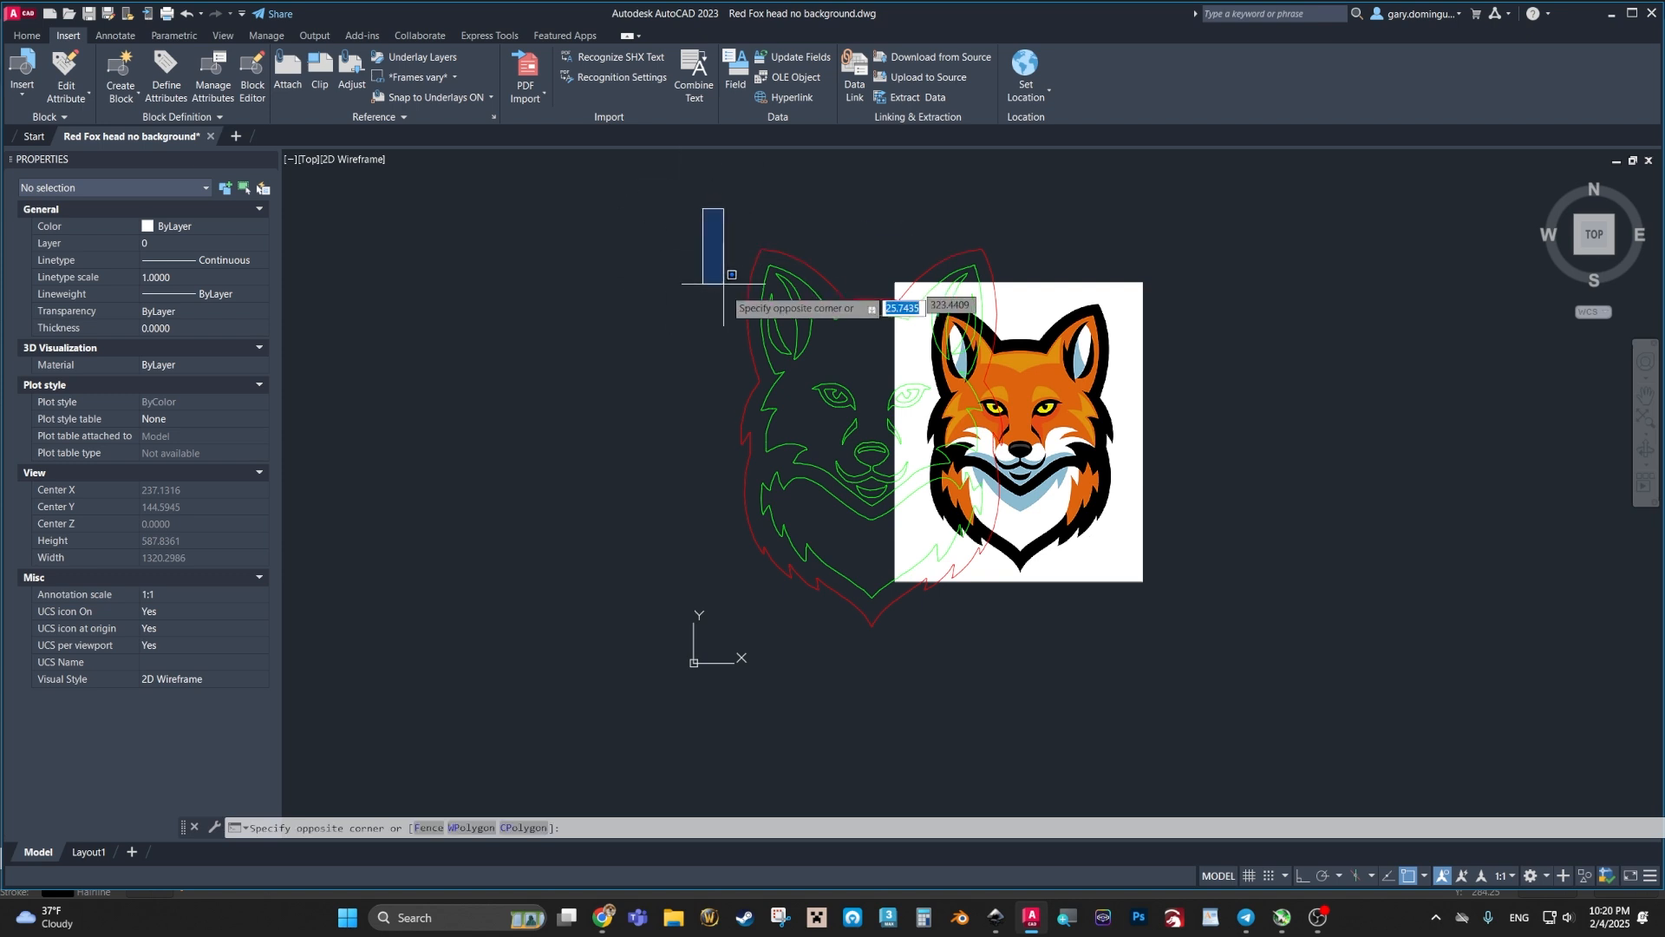
click(1032, 709)
key(Escape)
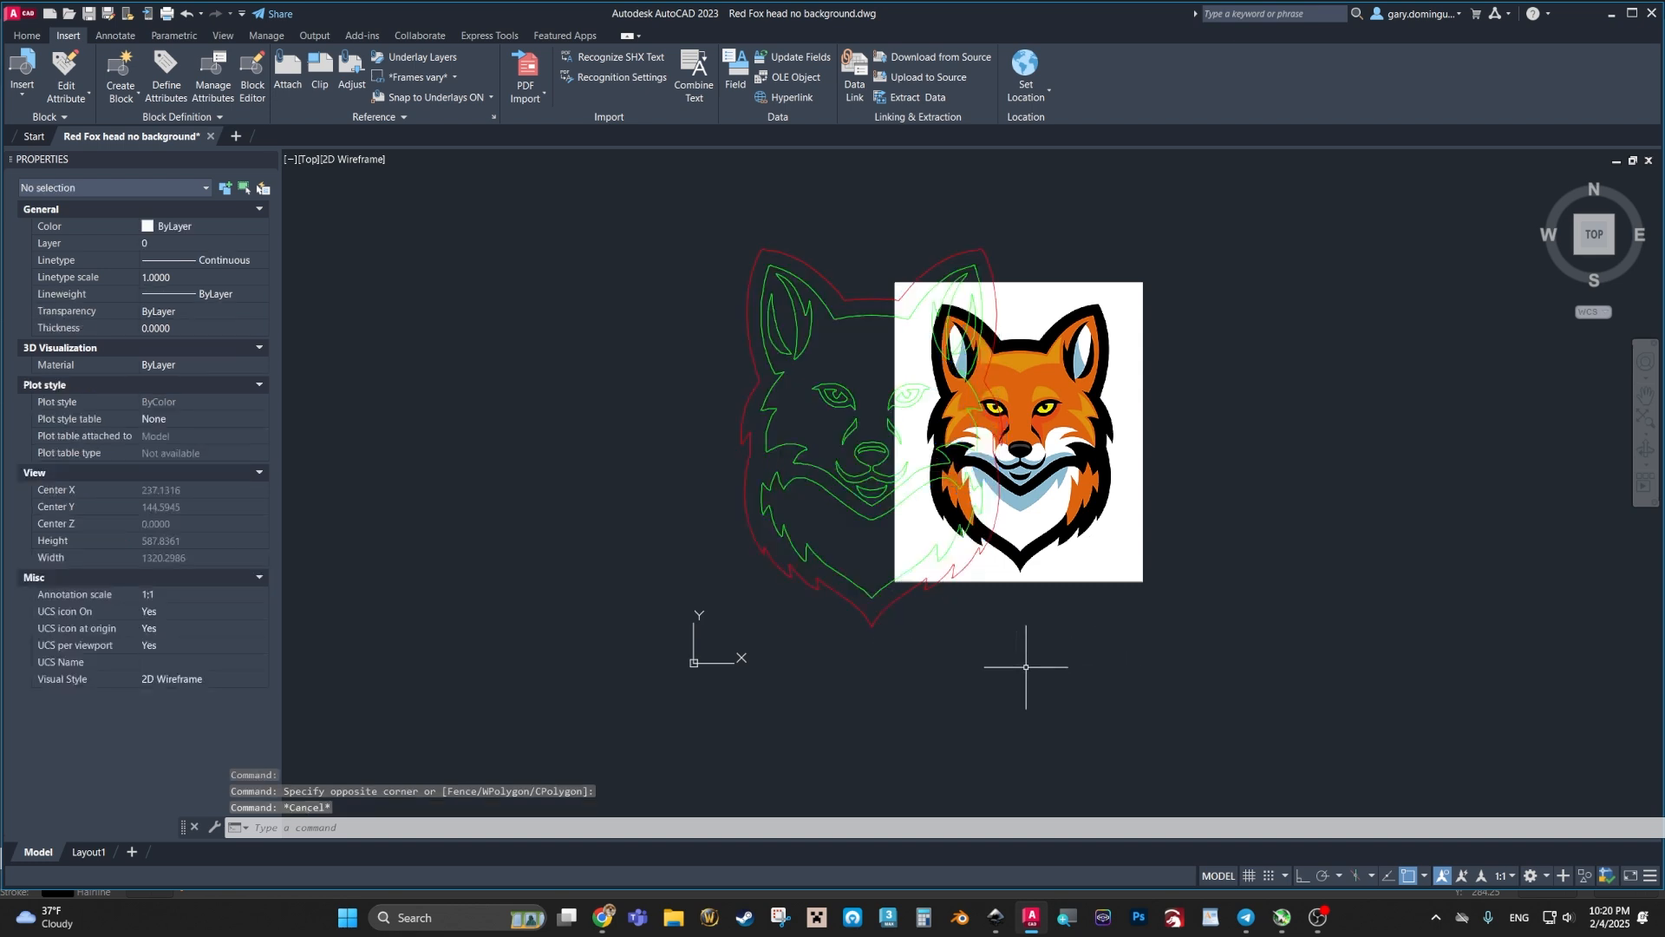
click(1026, 667)
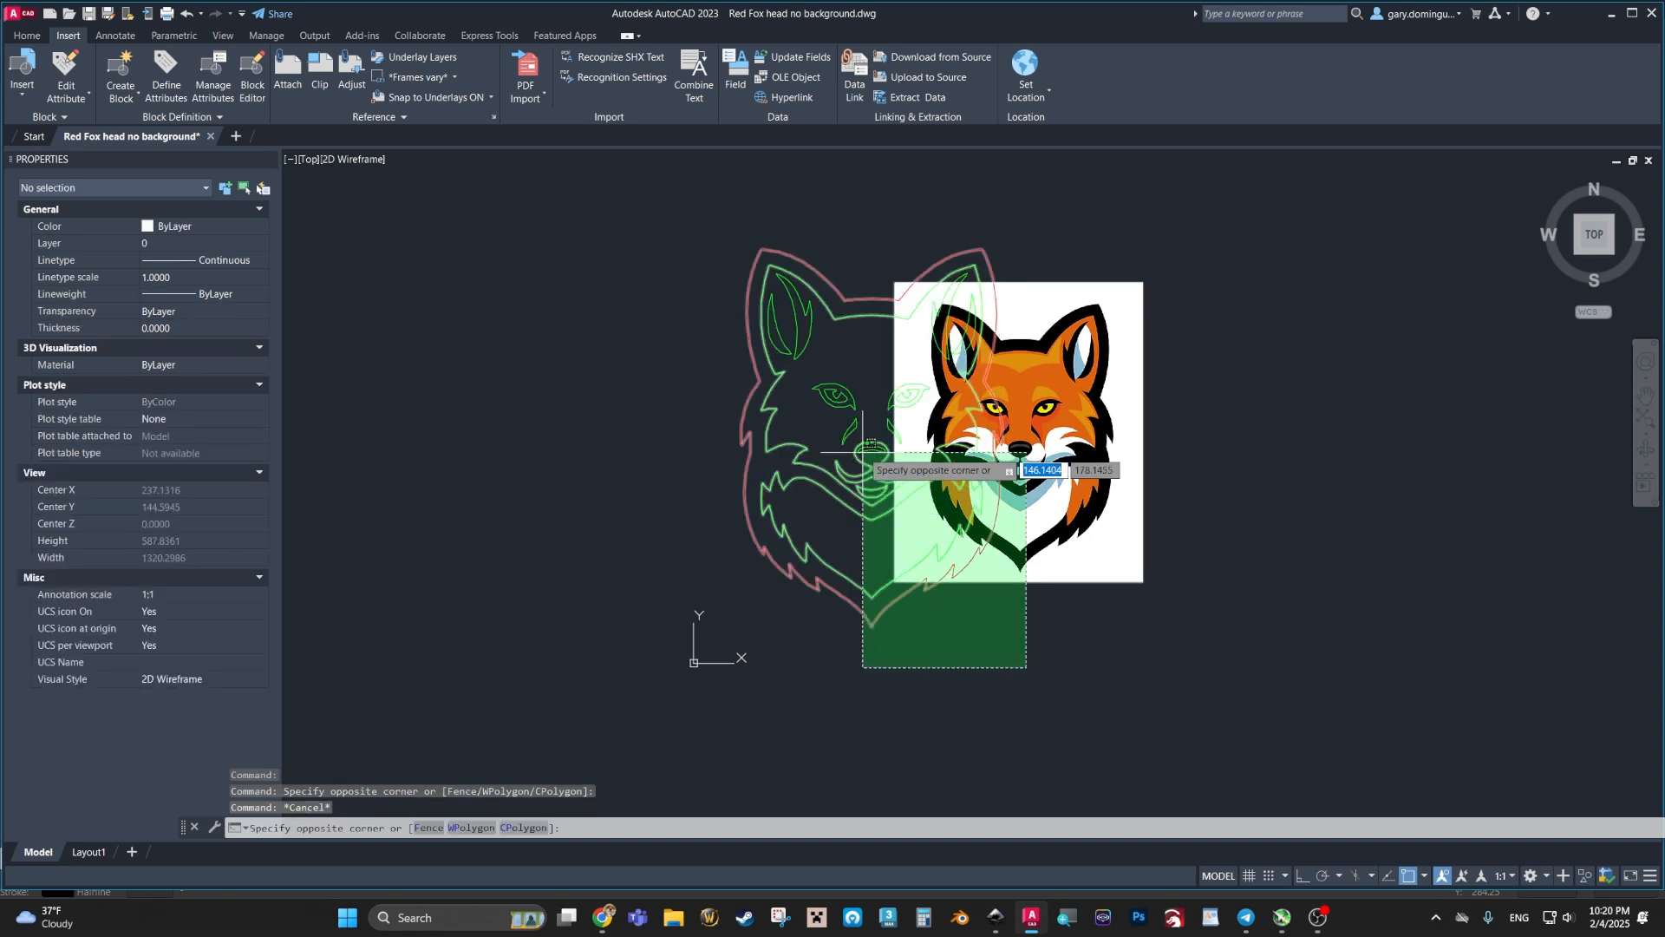
click(707, 182)
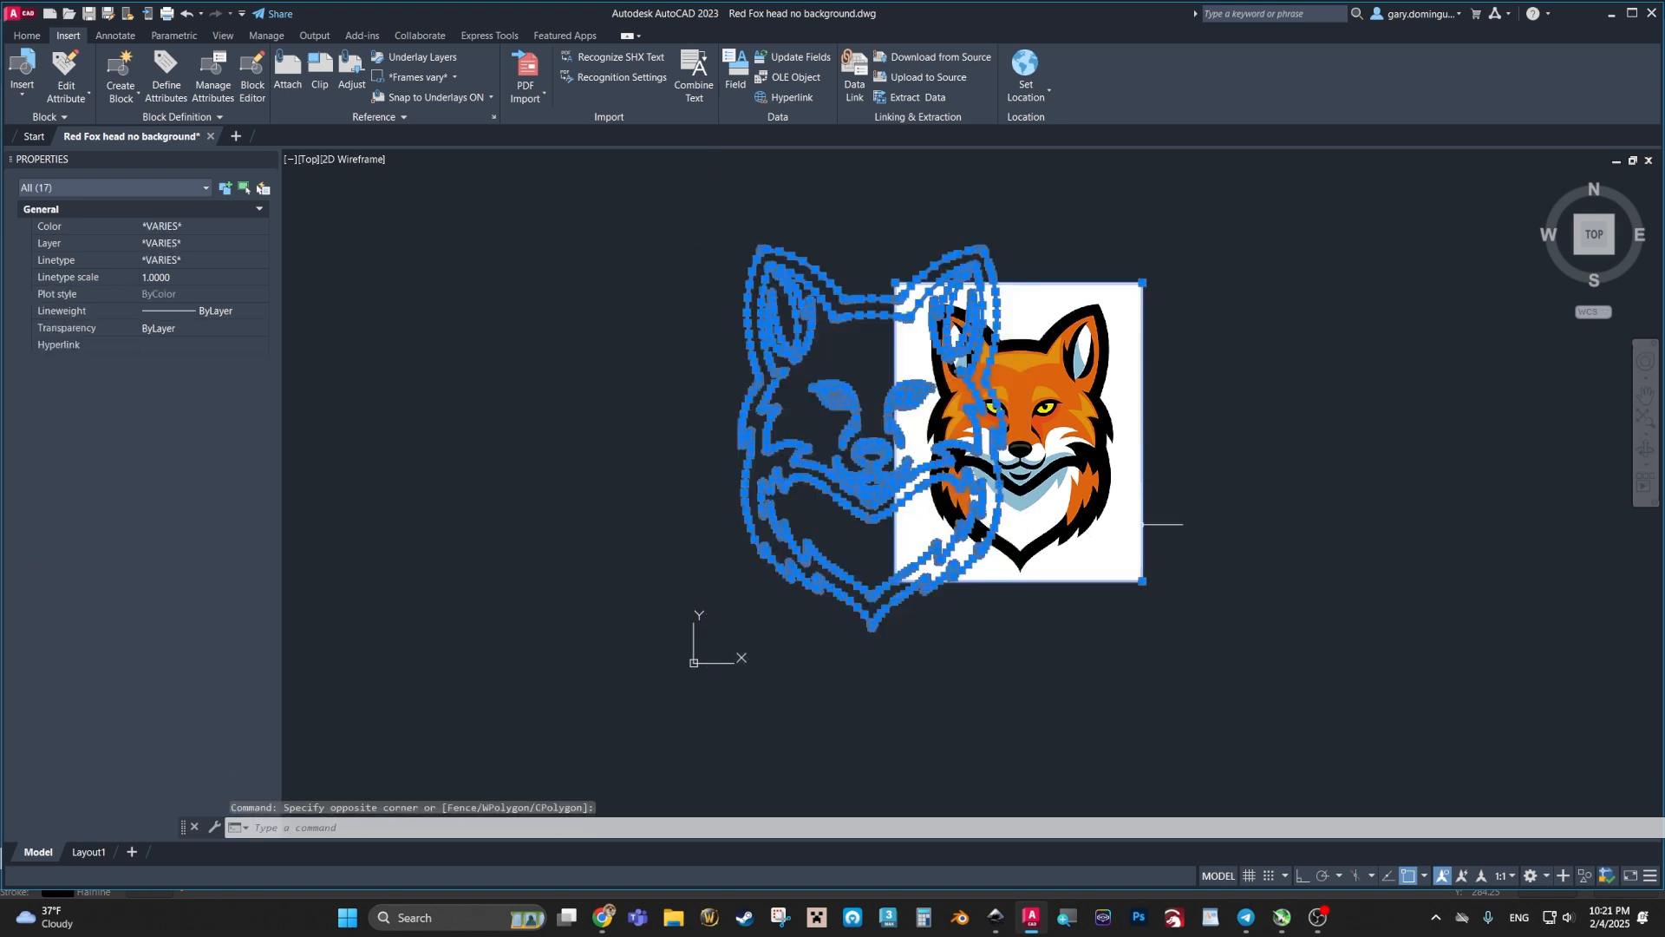
key(Escape)
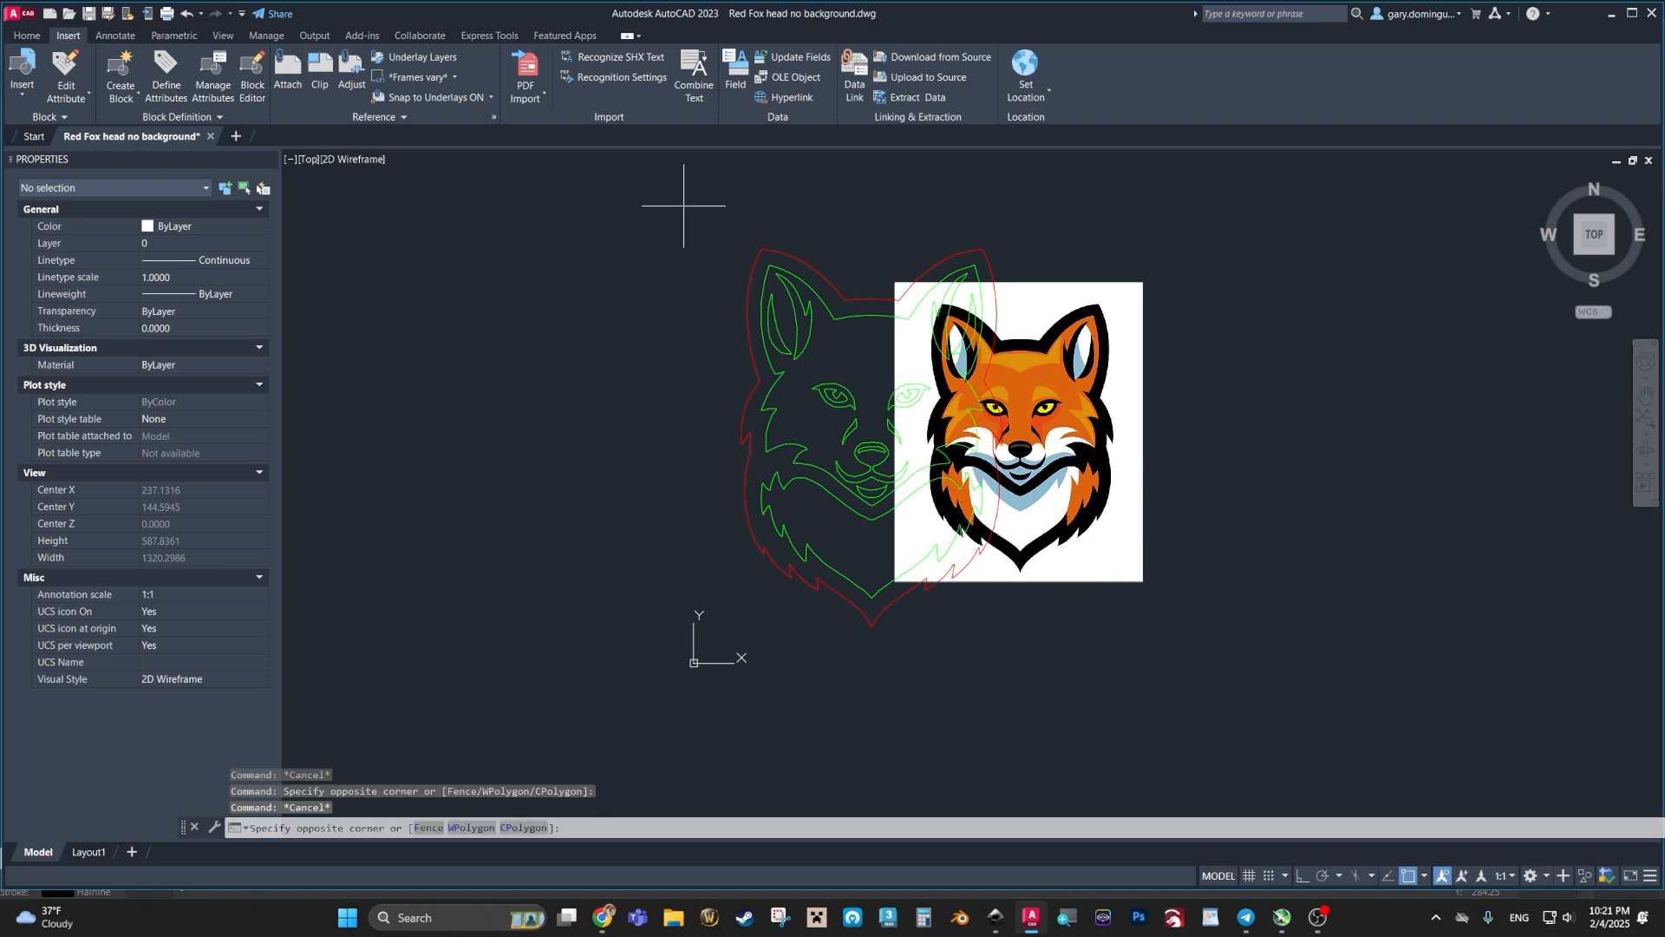
Step: Window-select all the fox polylines without the image and start moving them from the endpoint at the red outline's bottom tip
click(683, 206)
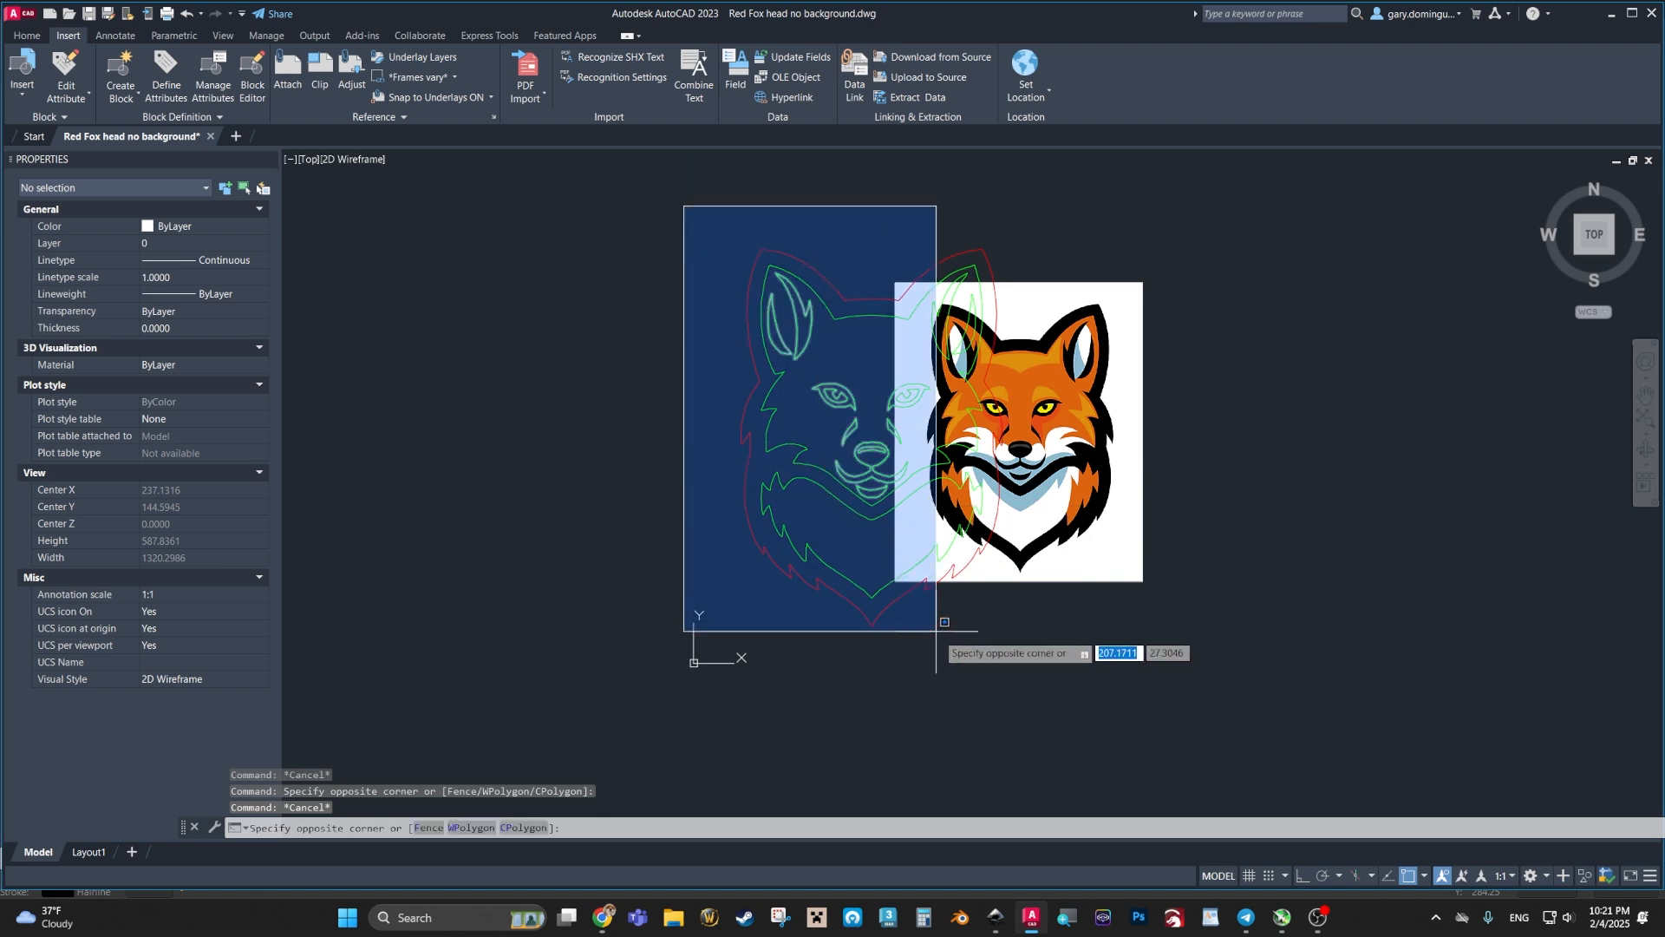
click(1028, 666)
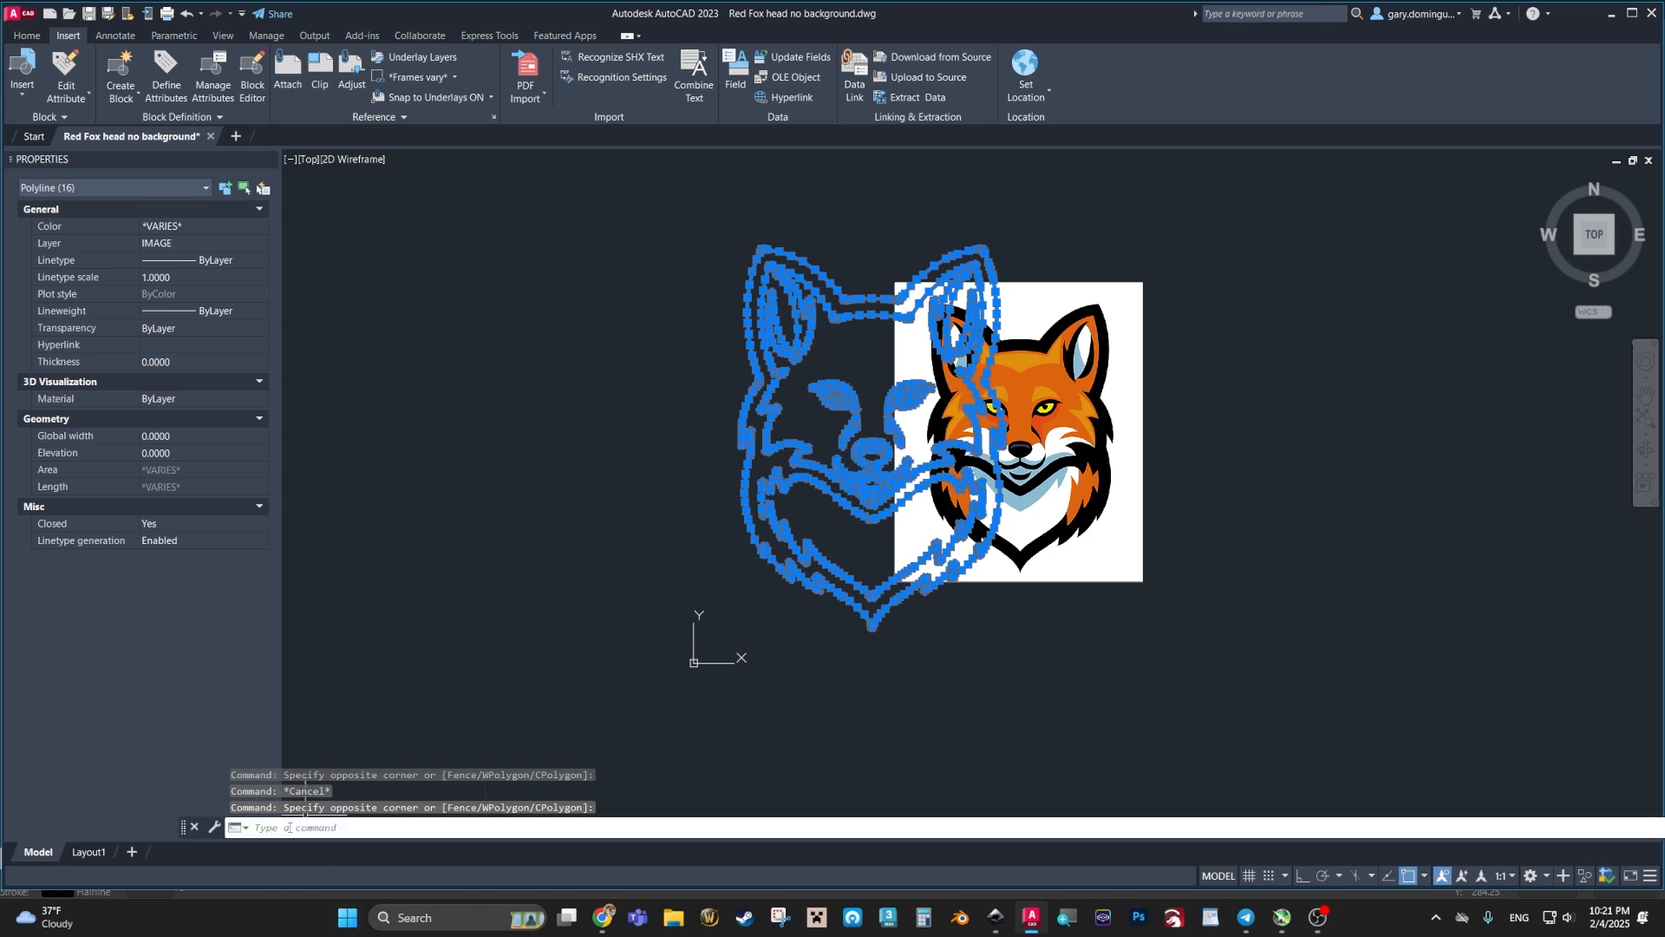
right_click(933, 631)
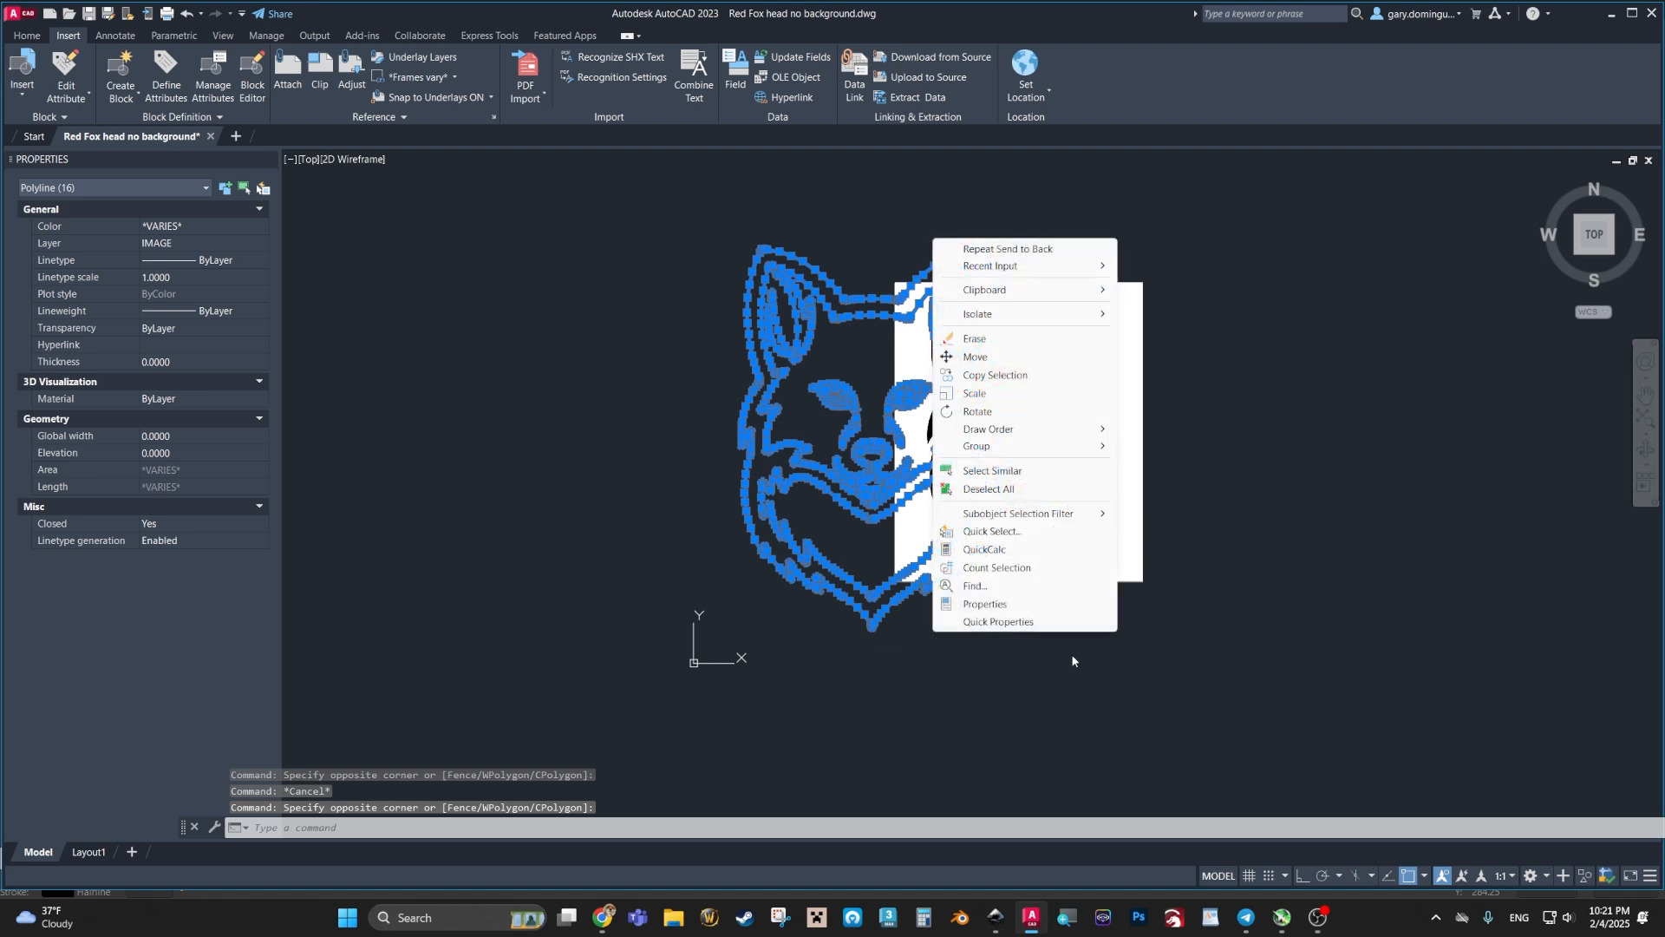
click(981, 357)
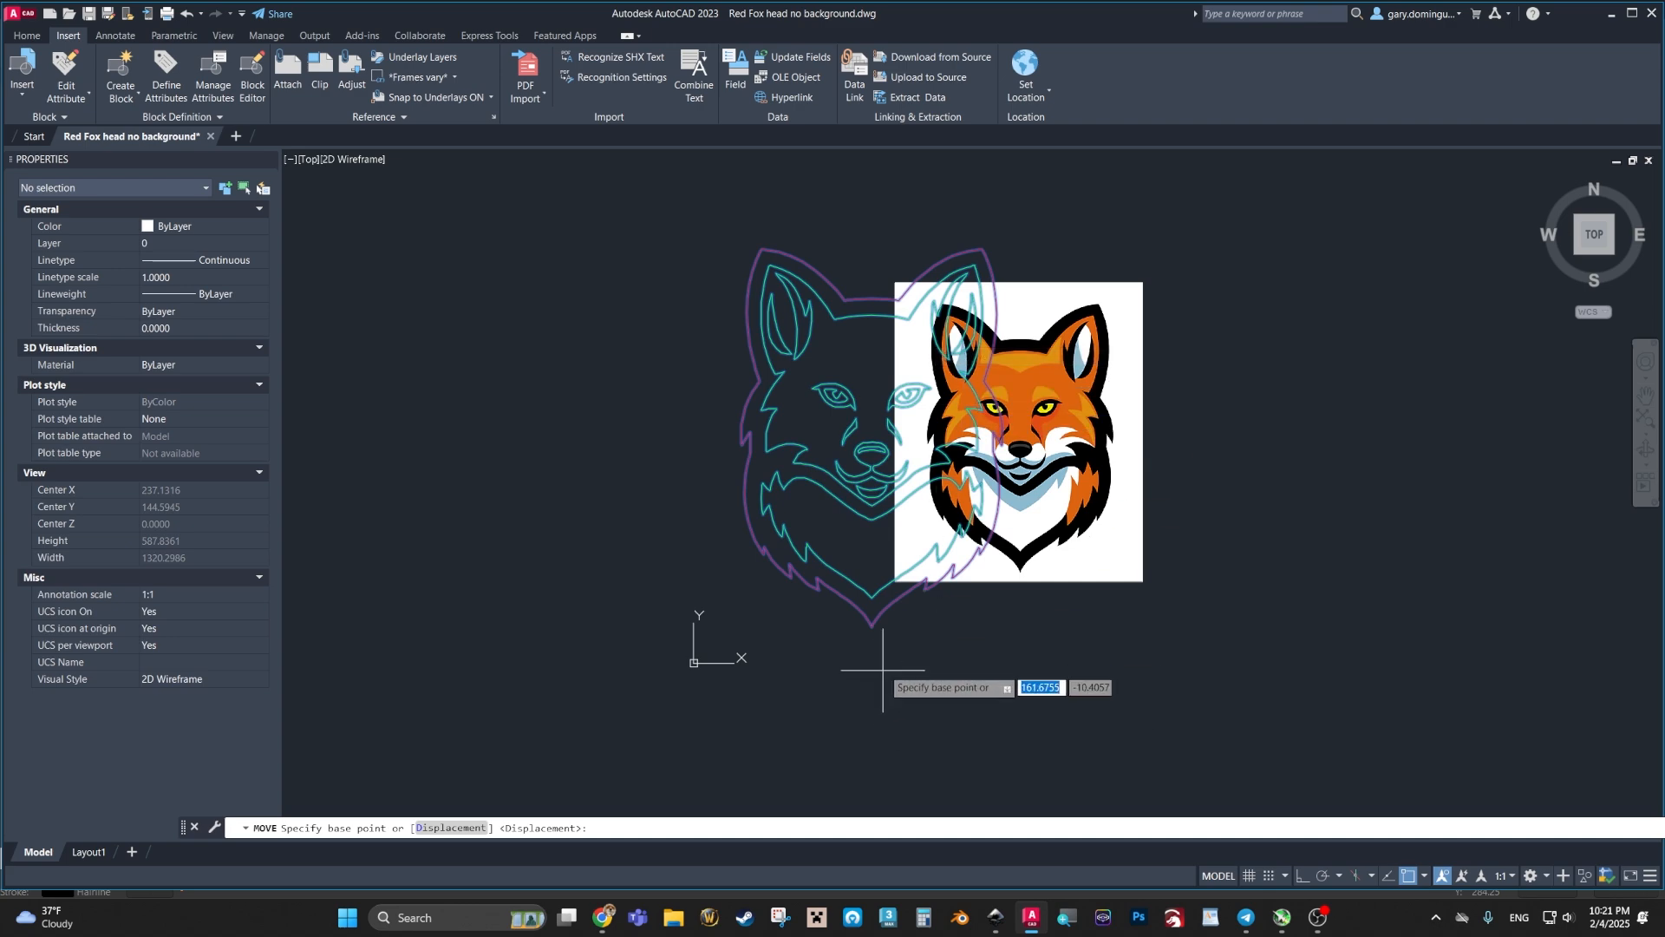
scroll(863, 577, up, 4)
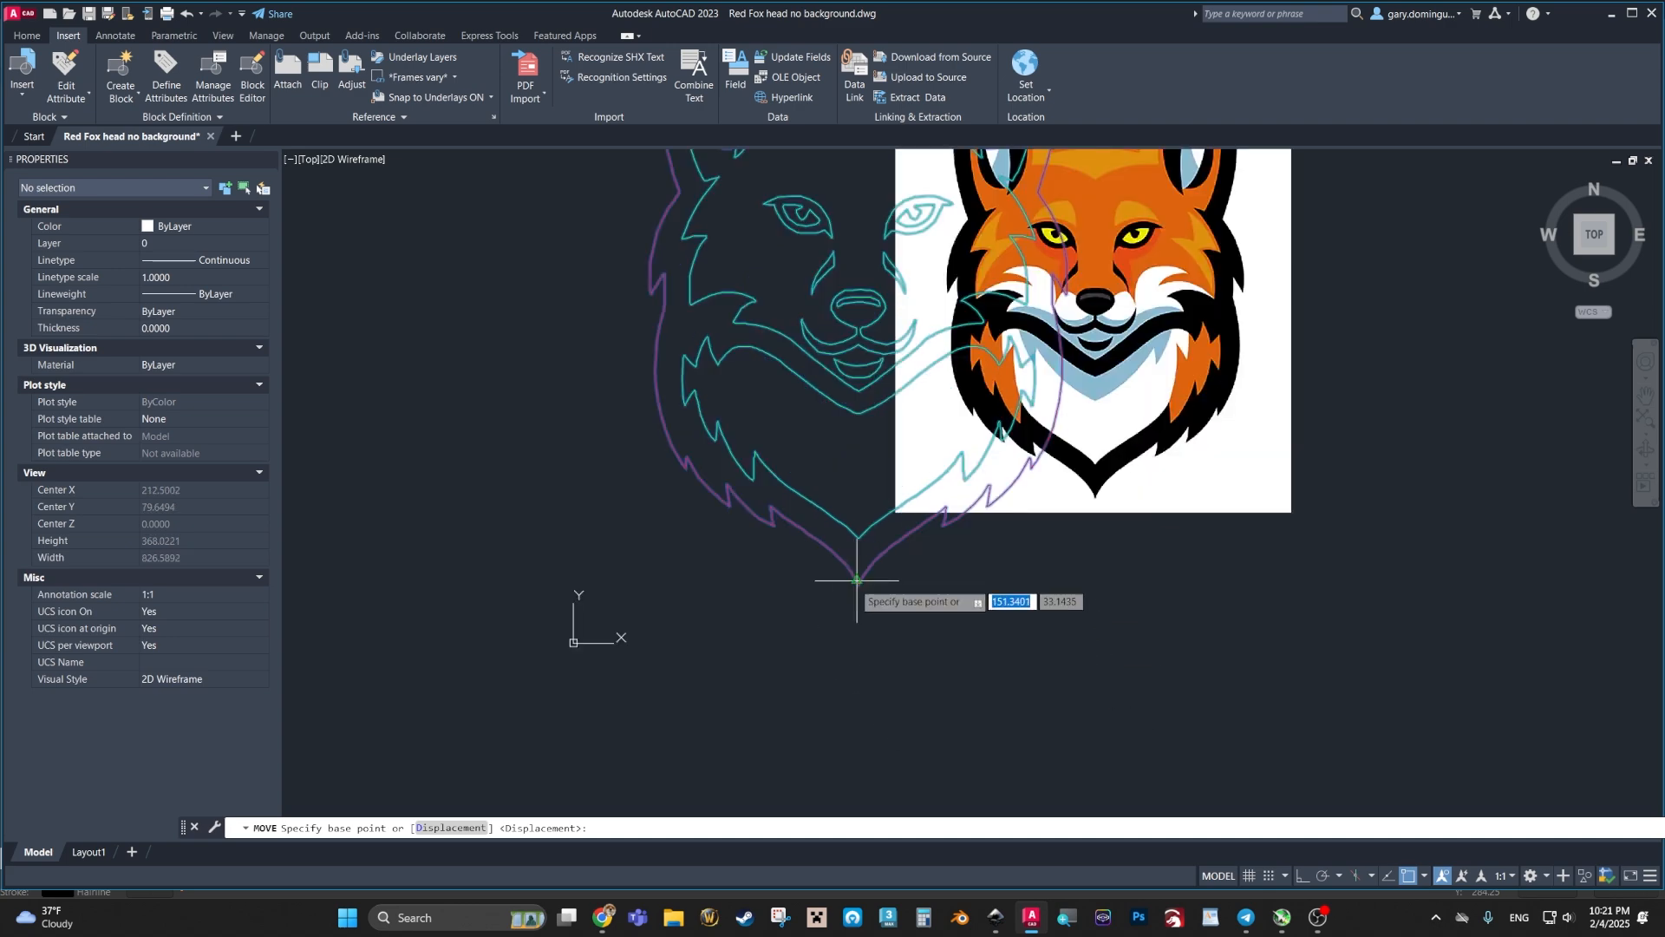
scroll(863, 607, down, 6)
scroll(1060, 669, up, 3)
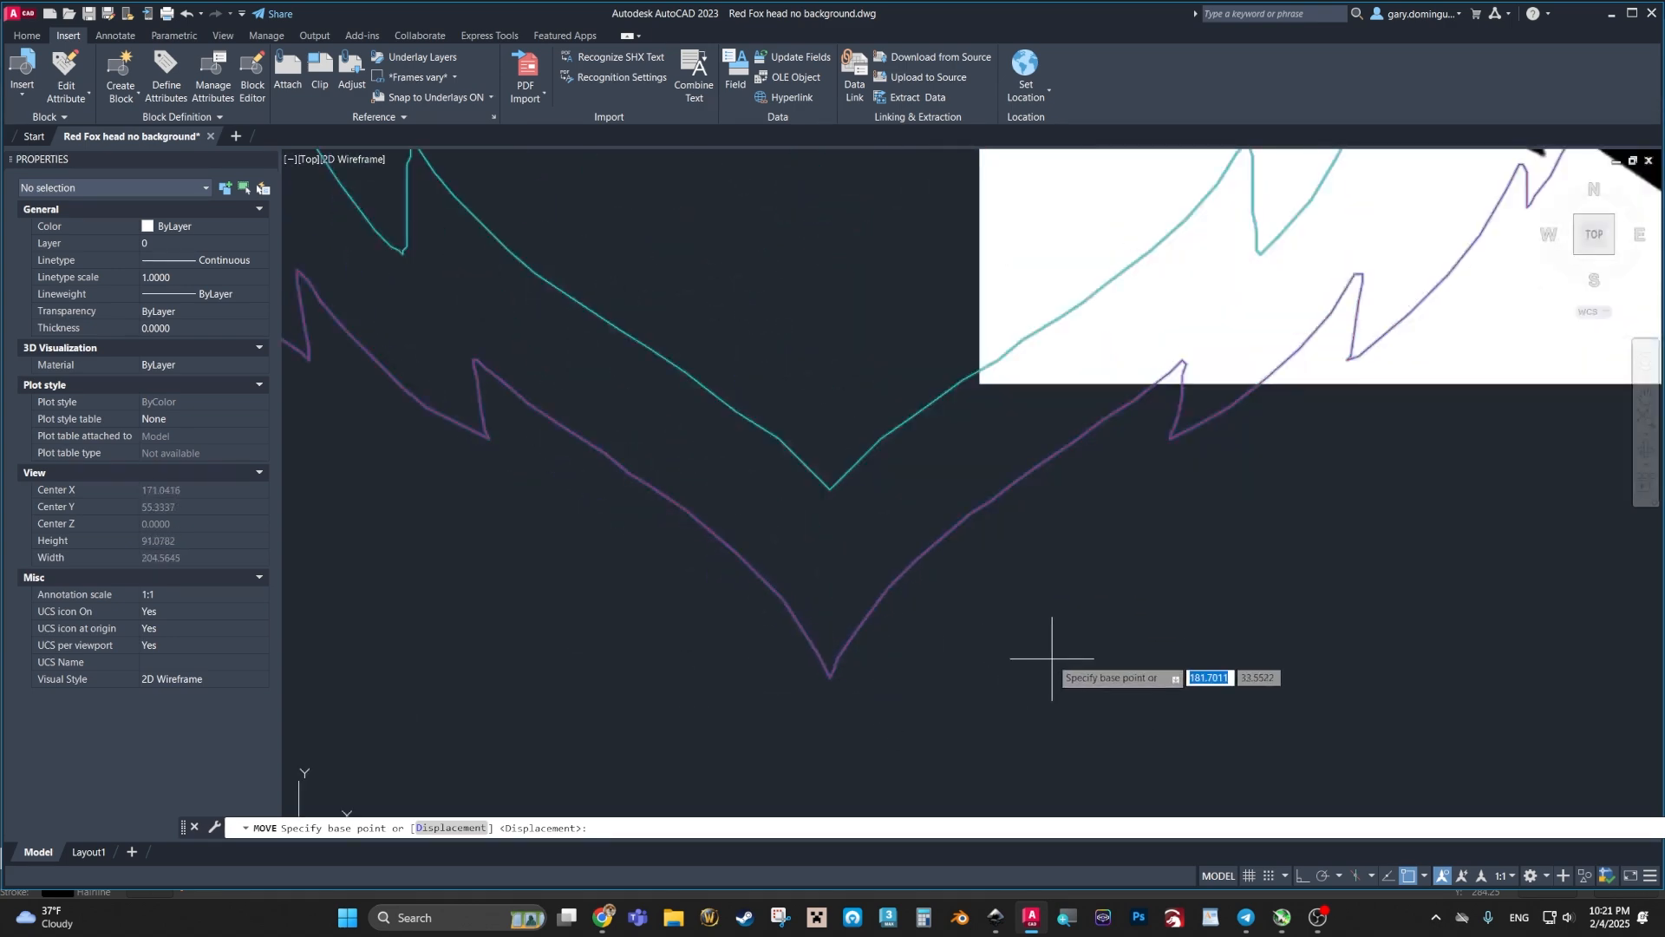
mouse_move(874, 736)
middle_down()
mouse_move(997, 695)
mouse_move(761, 627)
middle_up()
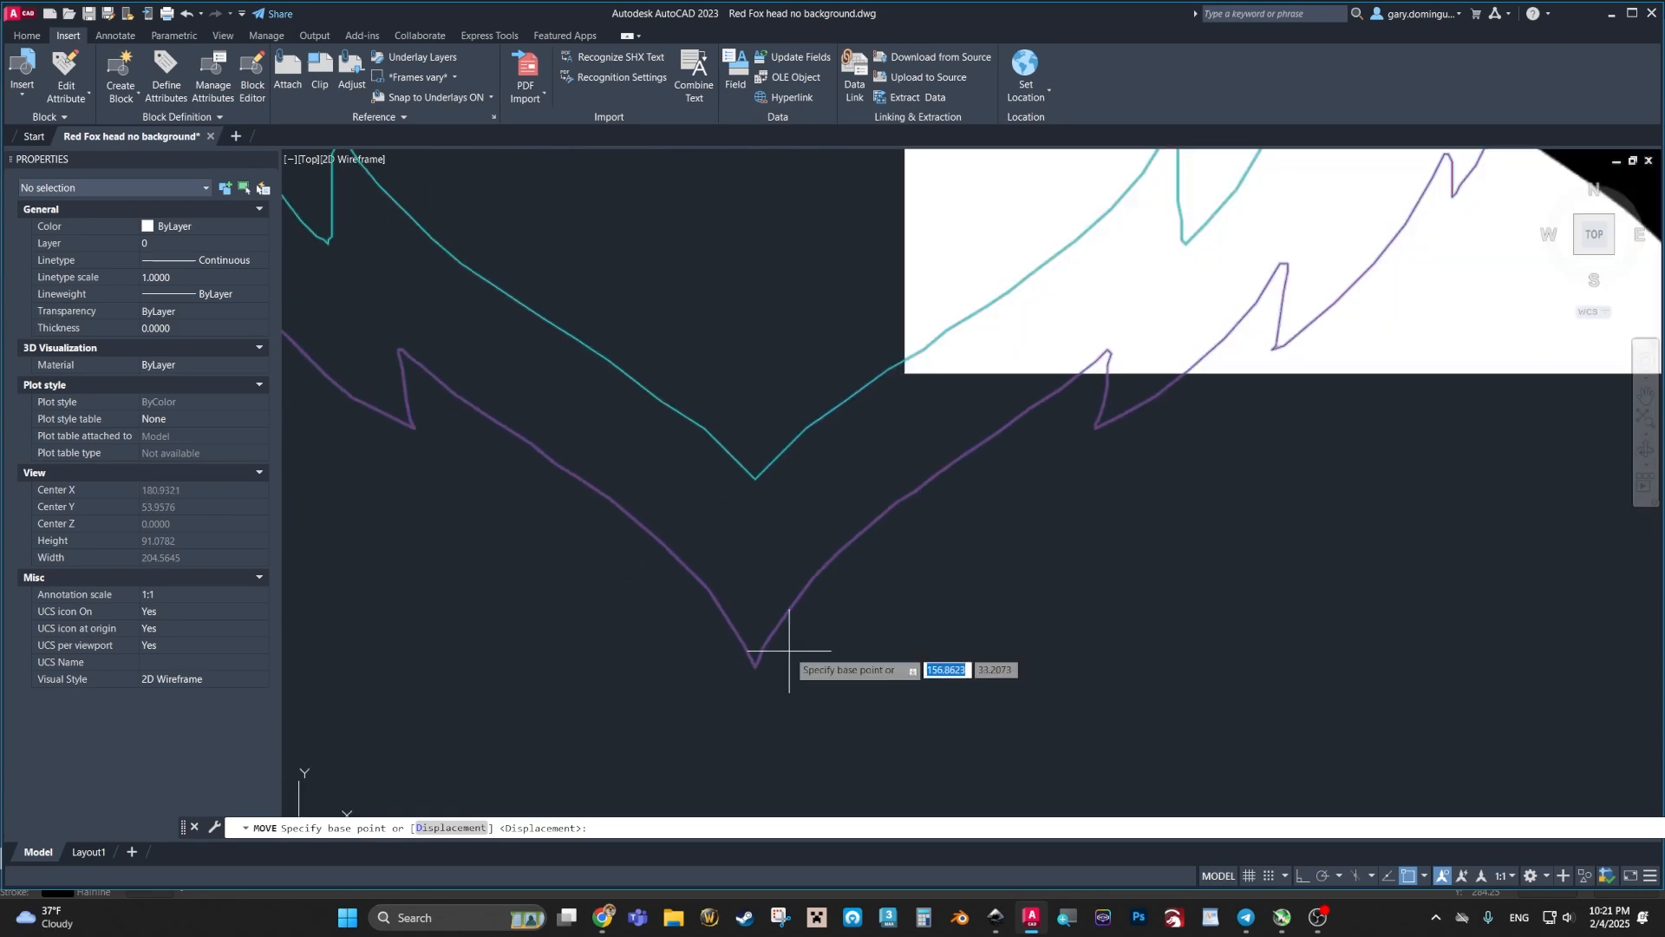
scroll(896, 663, down, 3)
scroll(888, 649, up, 6)
scroll(888, 649, down, 12)
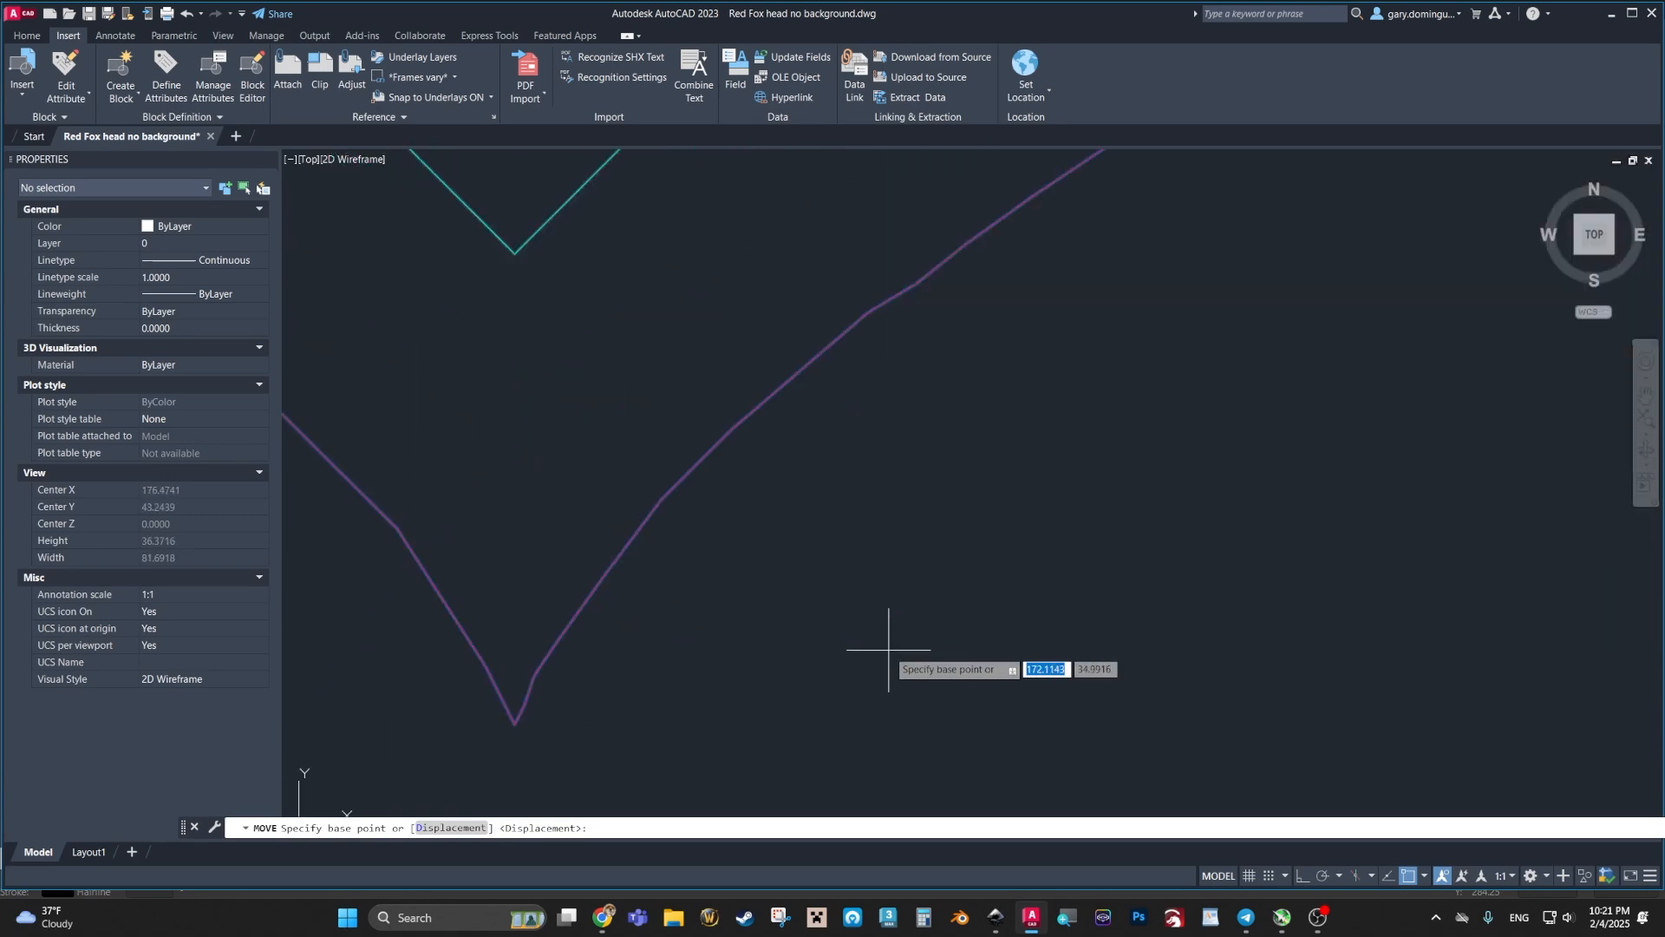
scroll(820, 694, up, 15)
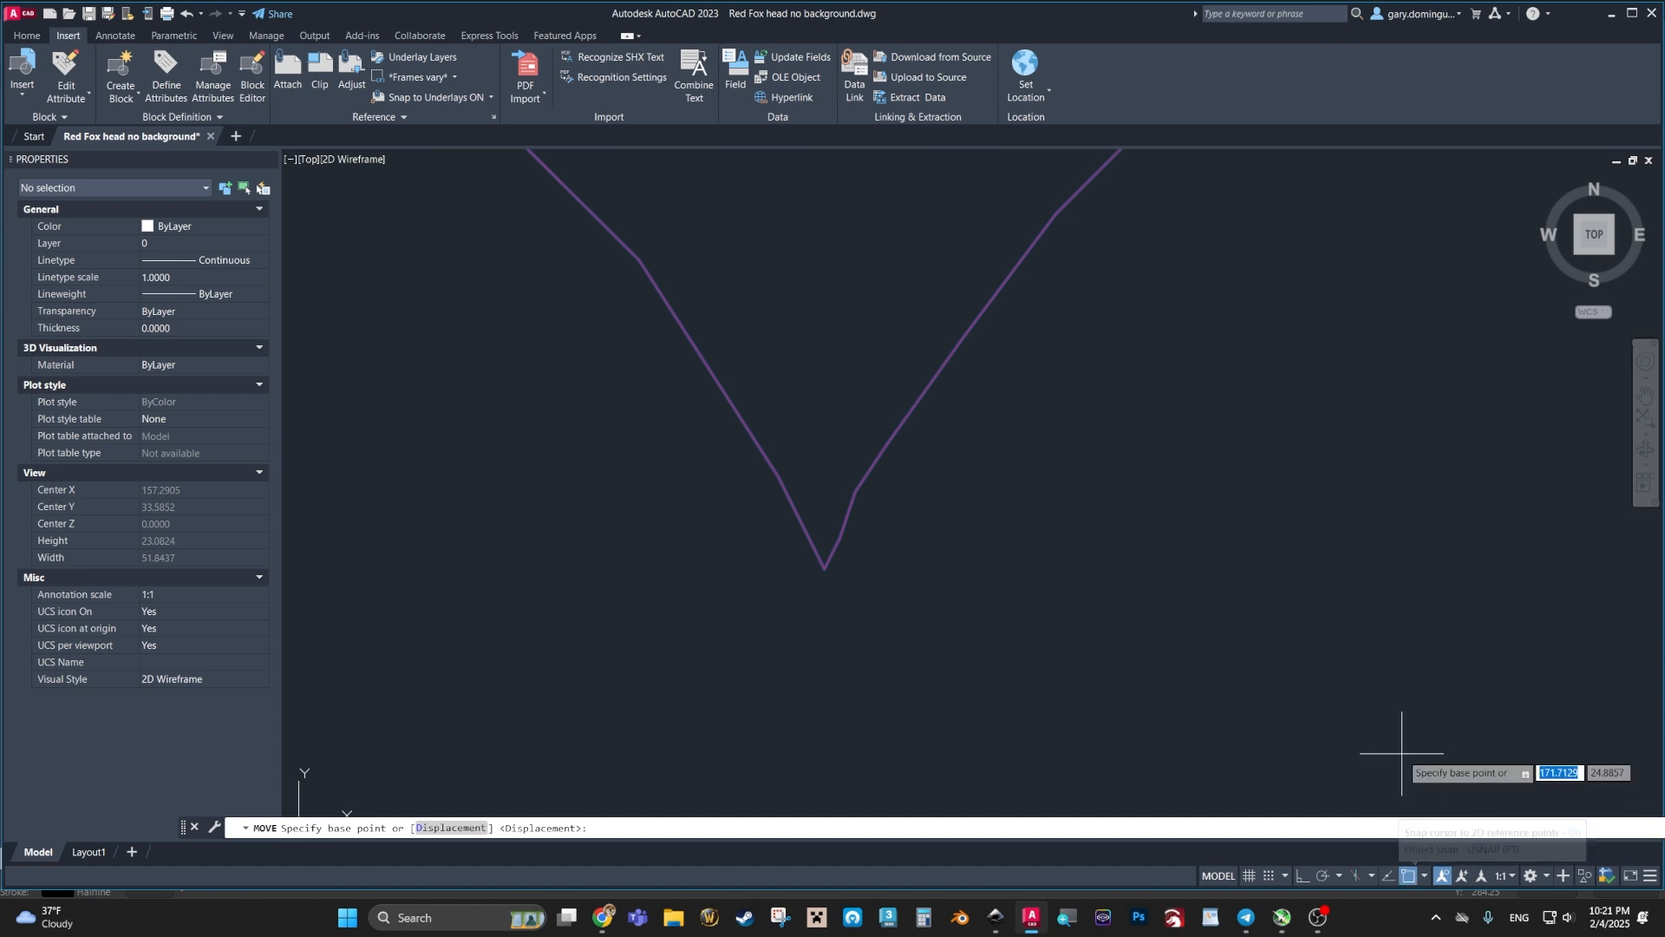
click(1425, 876)
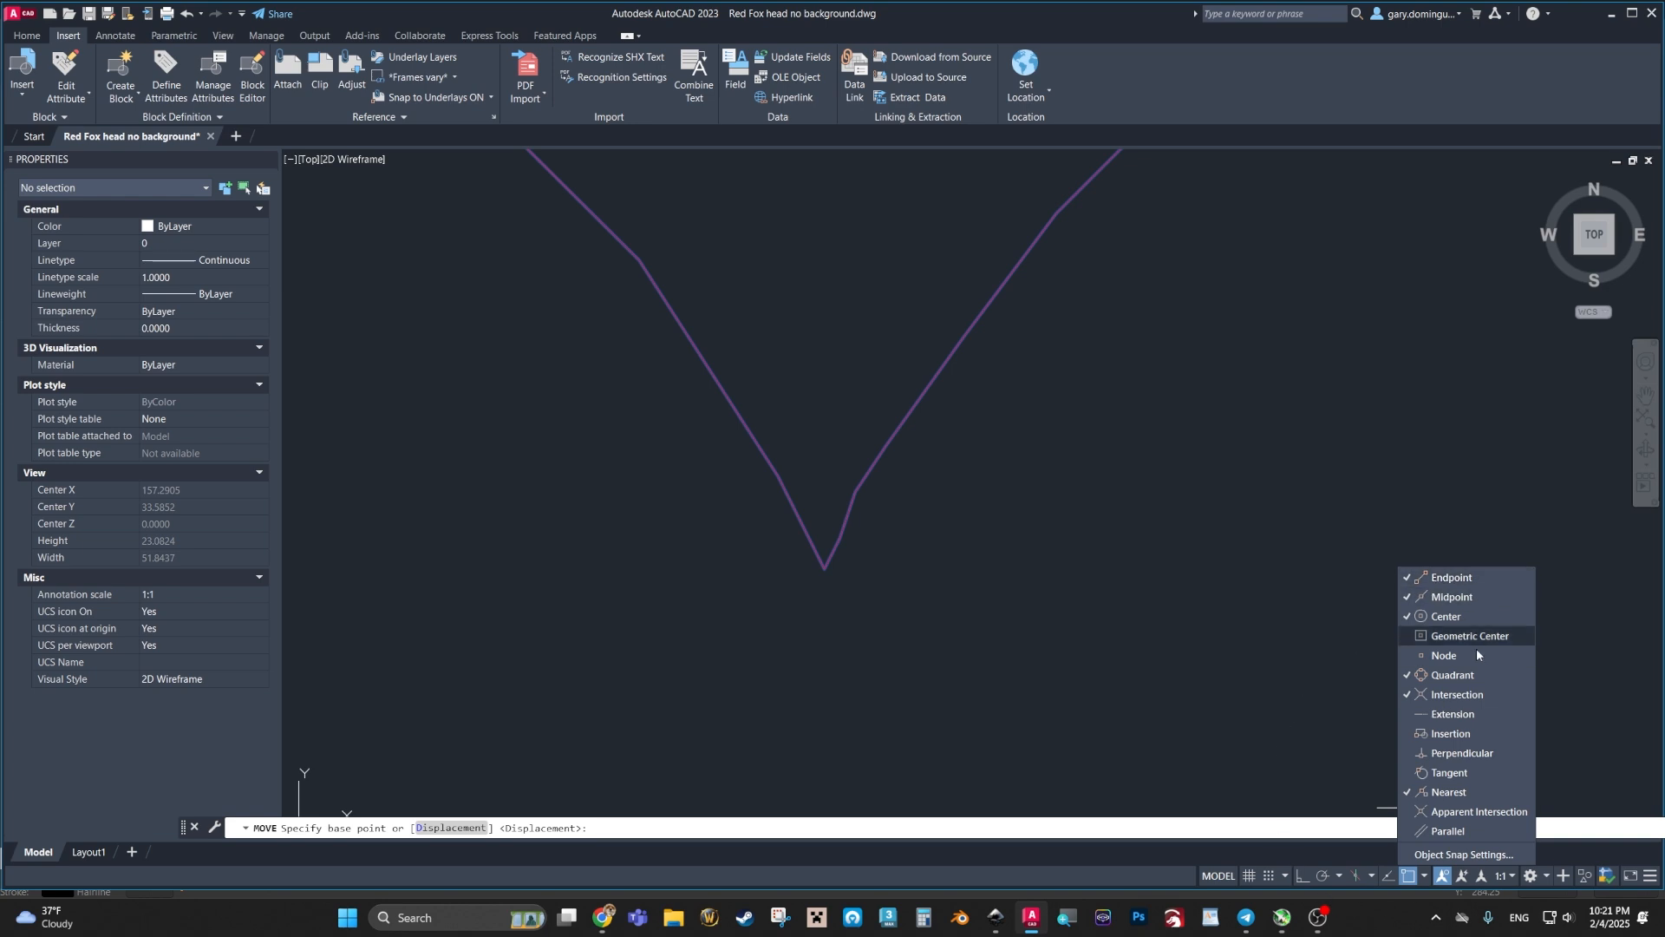
click(1412, 884)
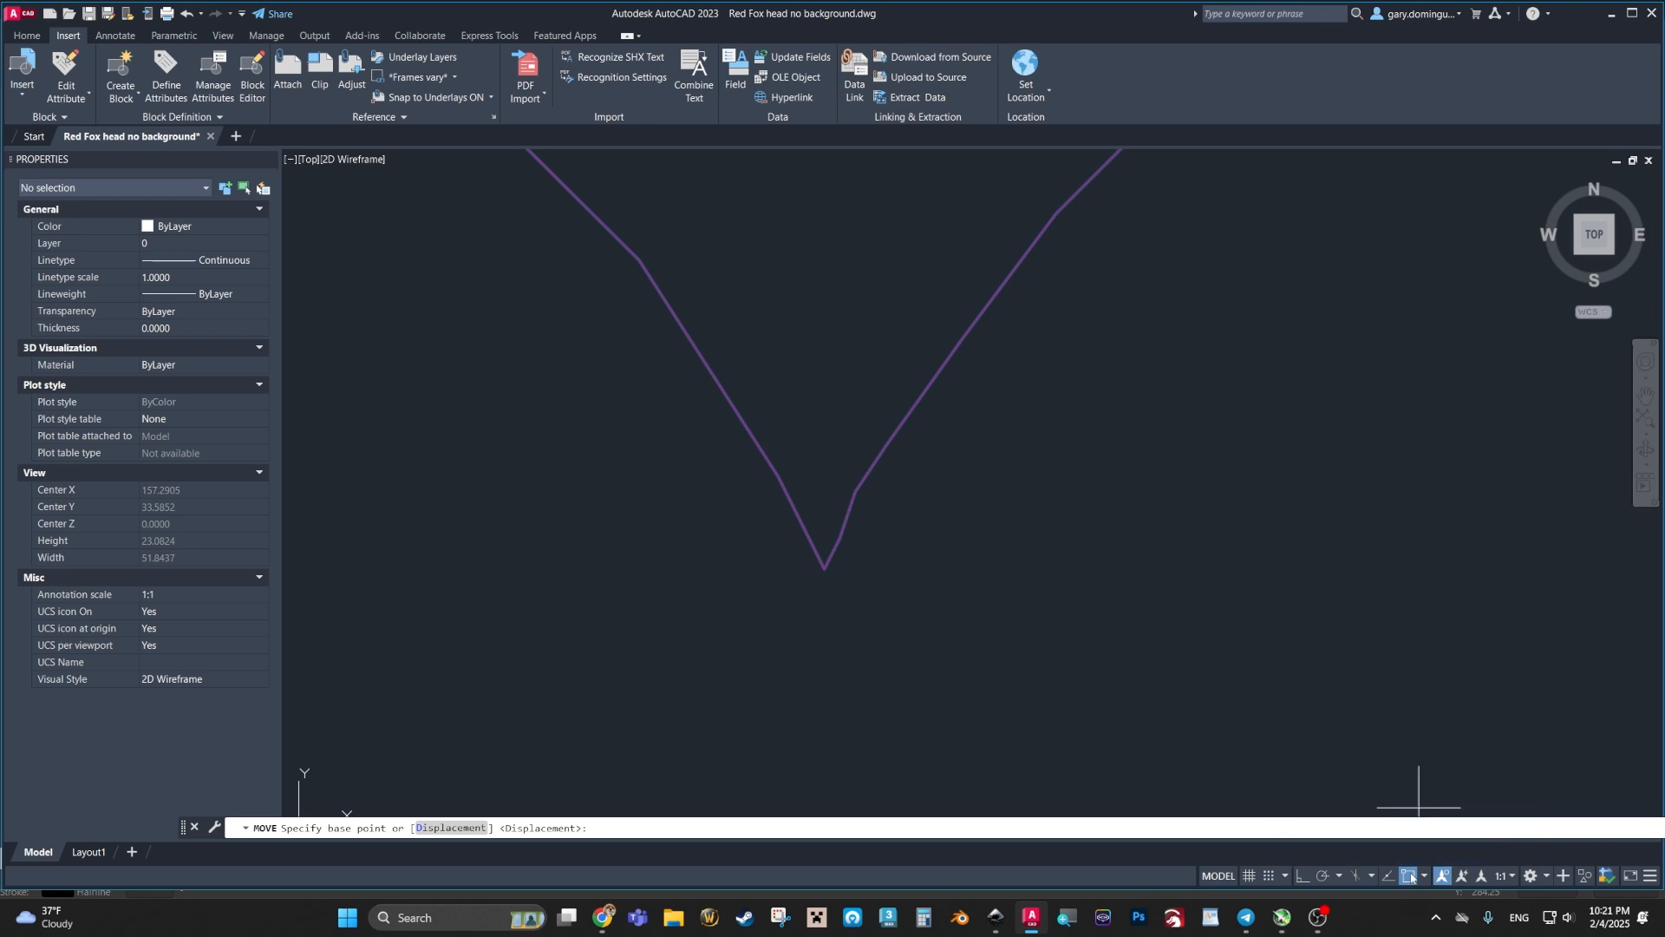
click(825, 568)
Step: Place the moved polylines so the red outline's bottom tip sits on the chin tip of the fox image
scroll(811, 755, down, 5)
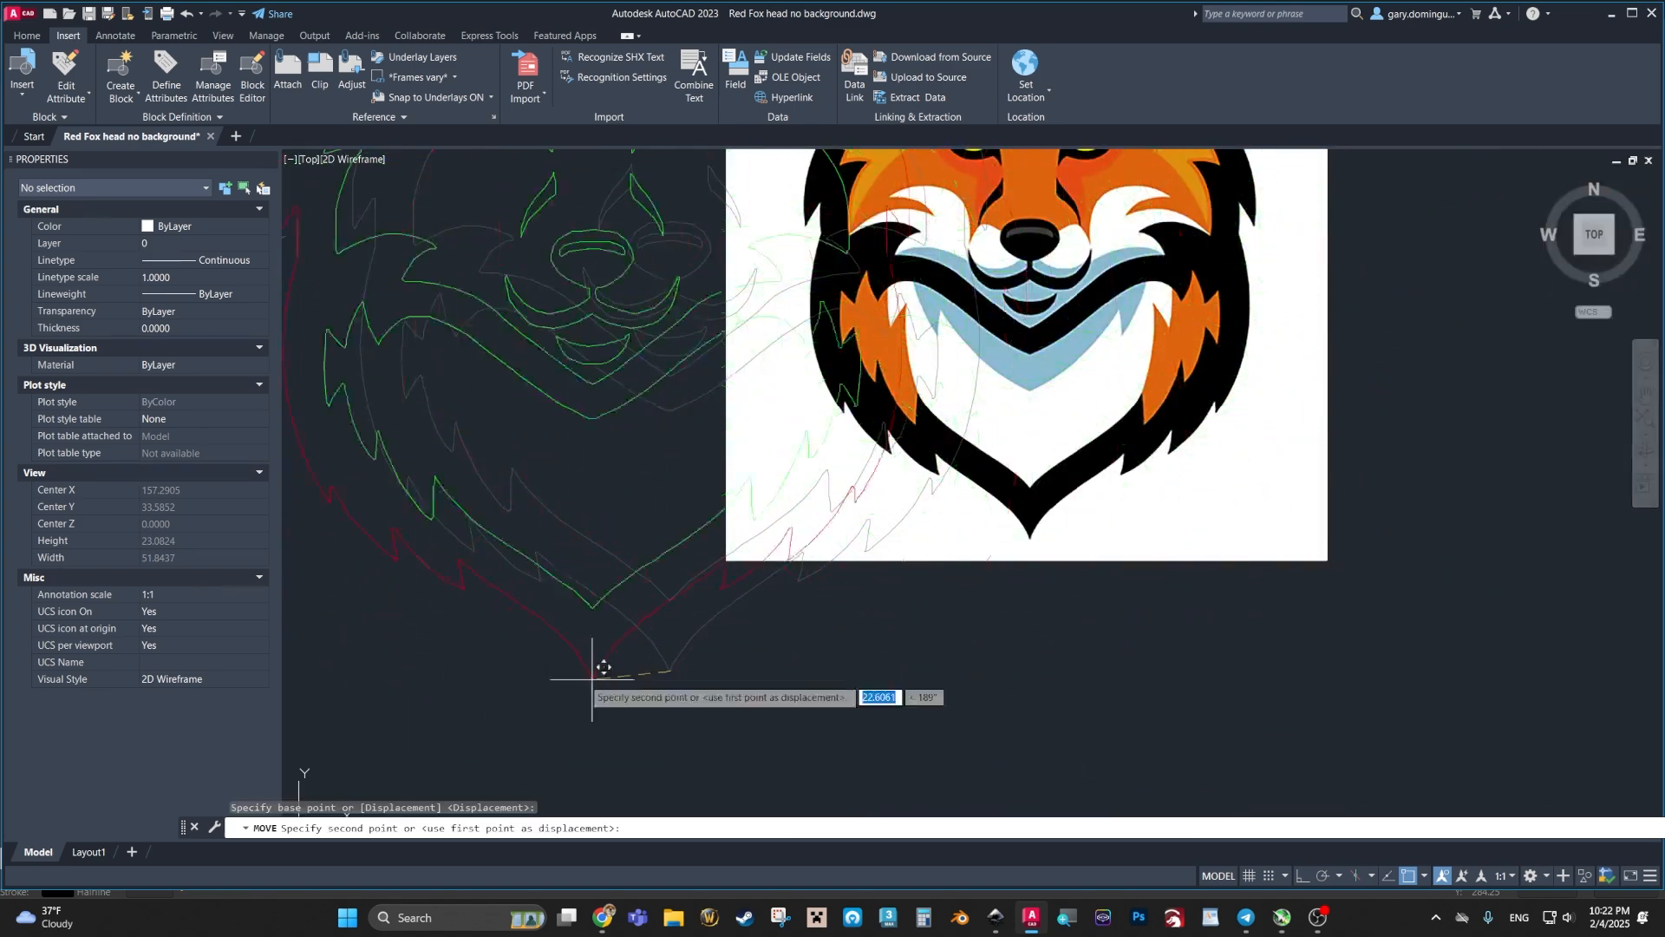
scroll(607, 607, down, 2)
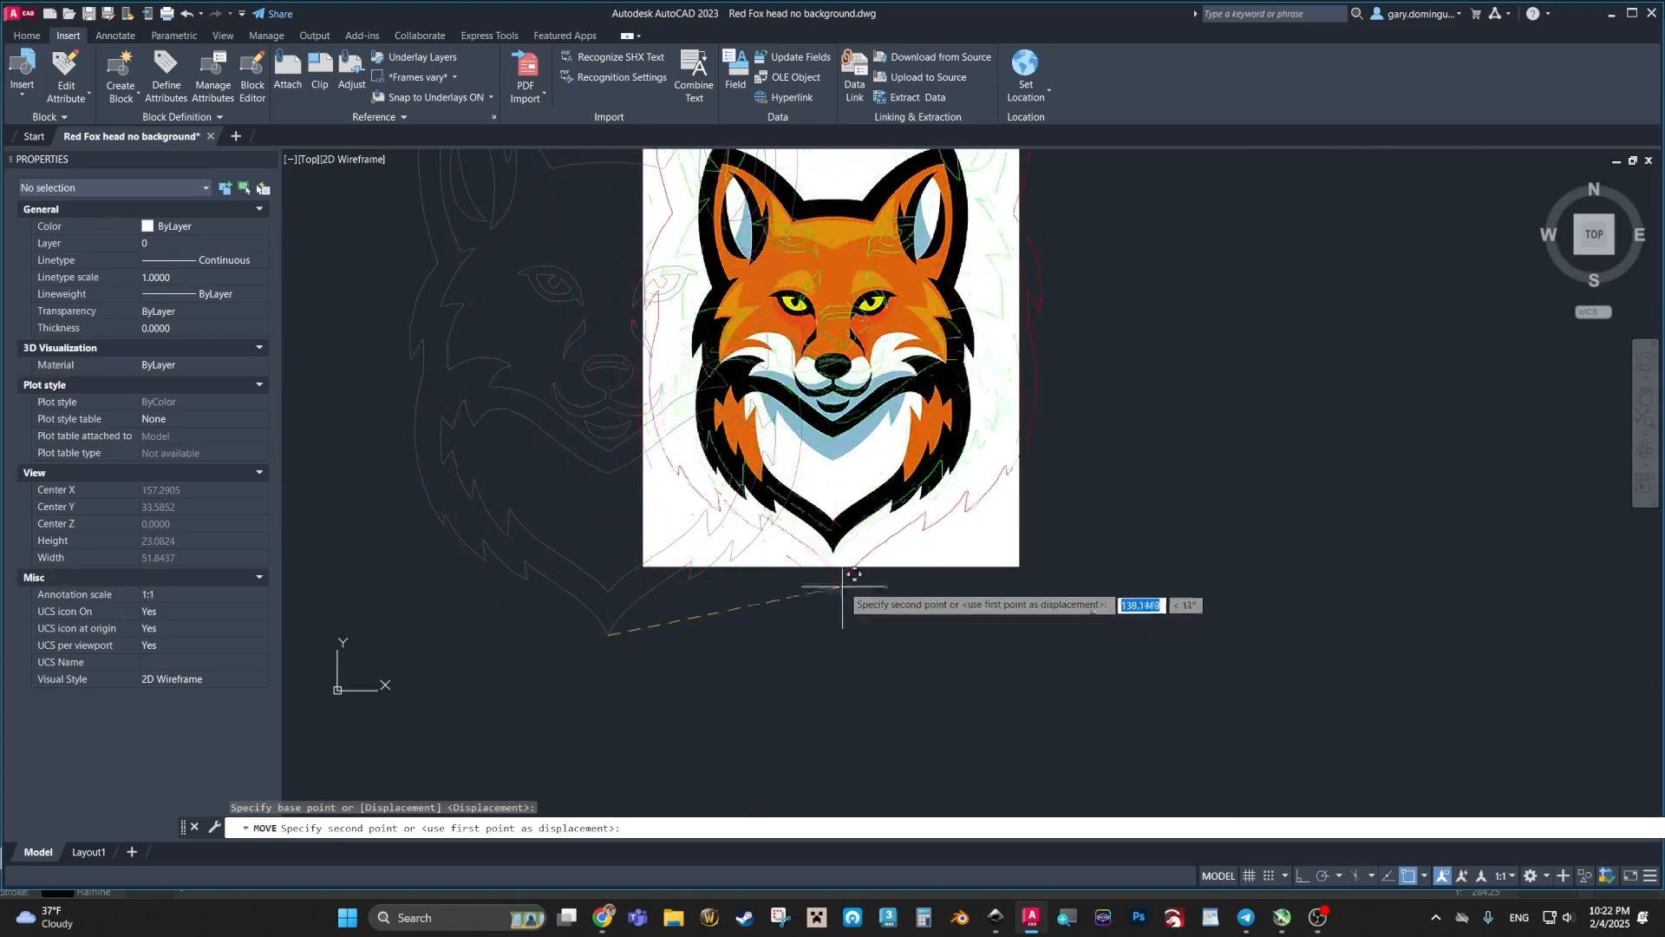
scroll(849, 547, up, 5)
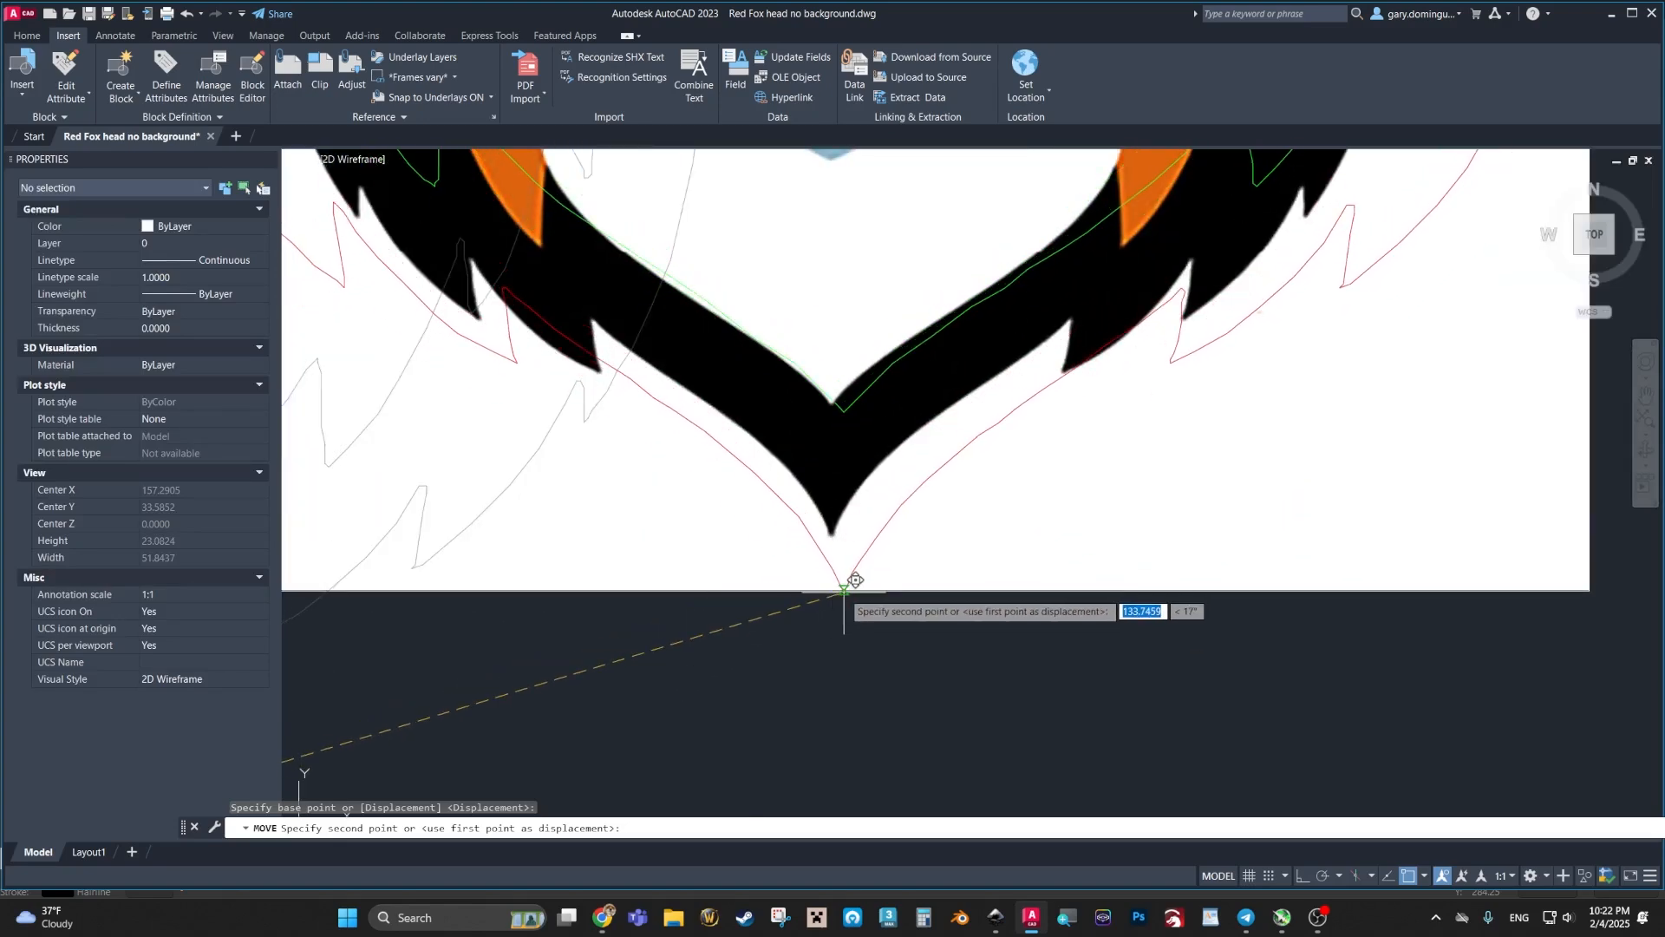
scroll(847, 555, up, 5)
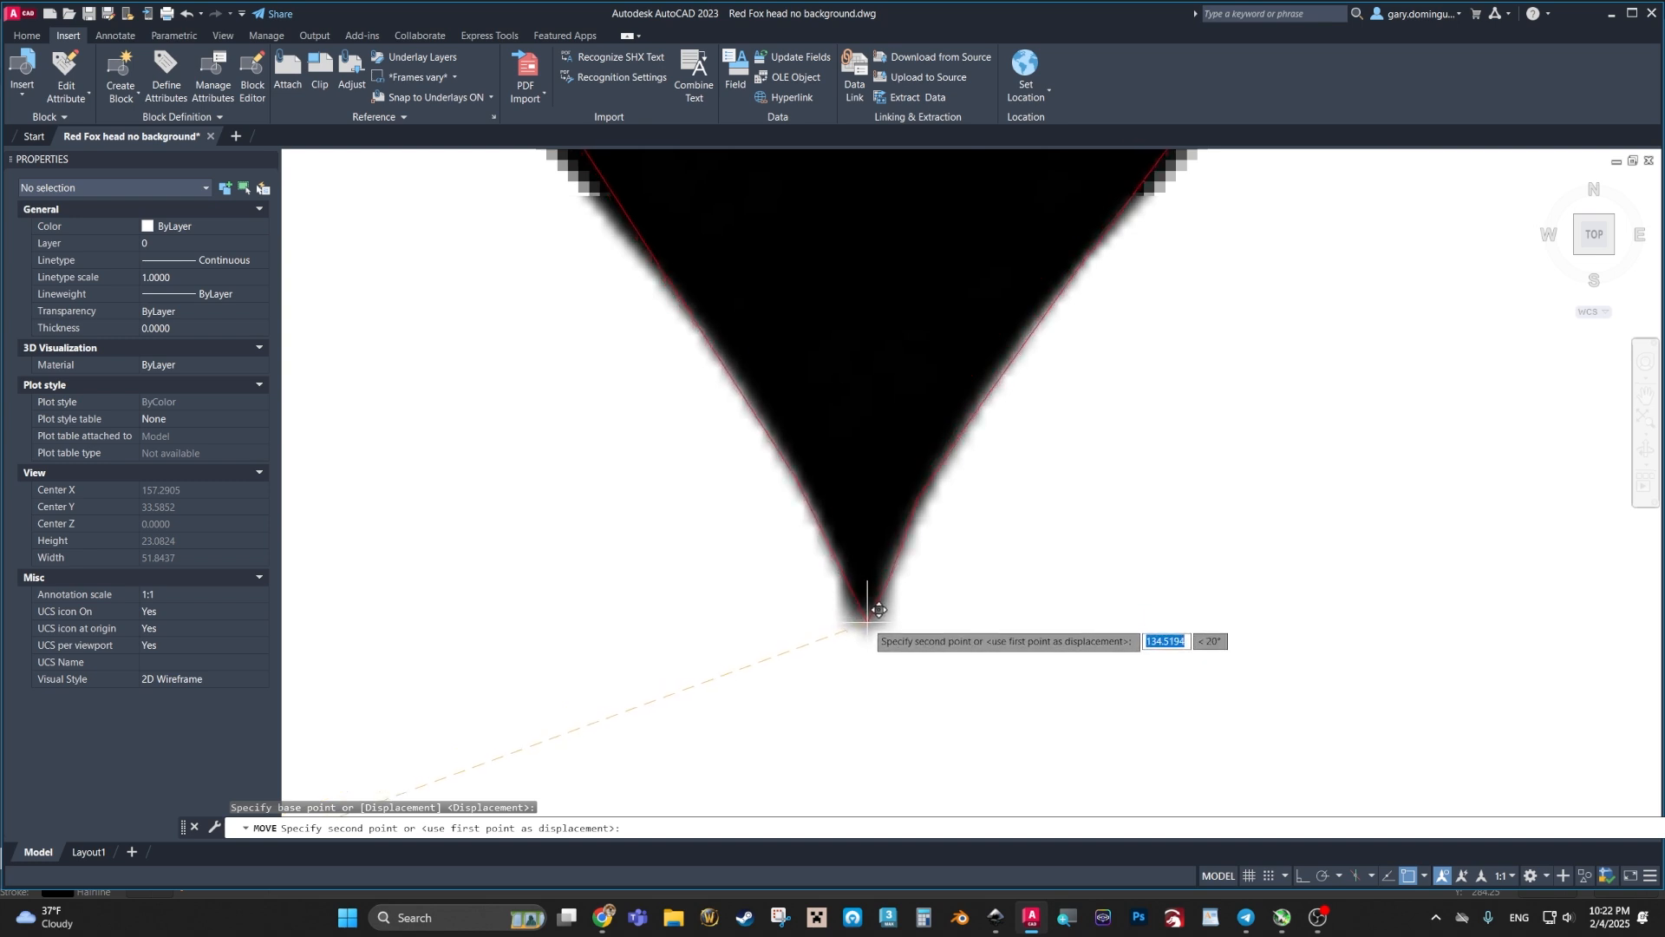
click(867, 620)
scroll(1023, 682, down, 8)
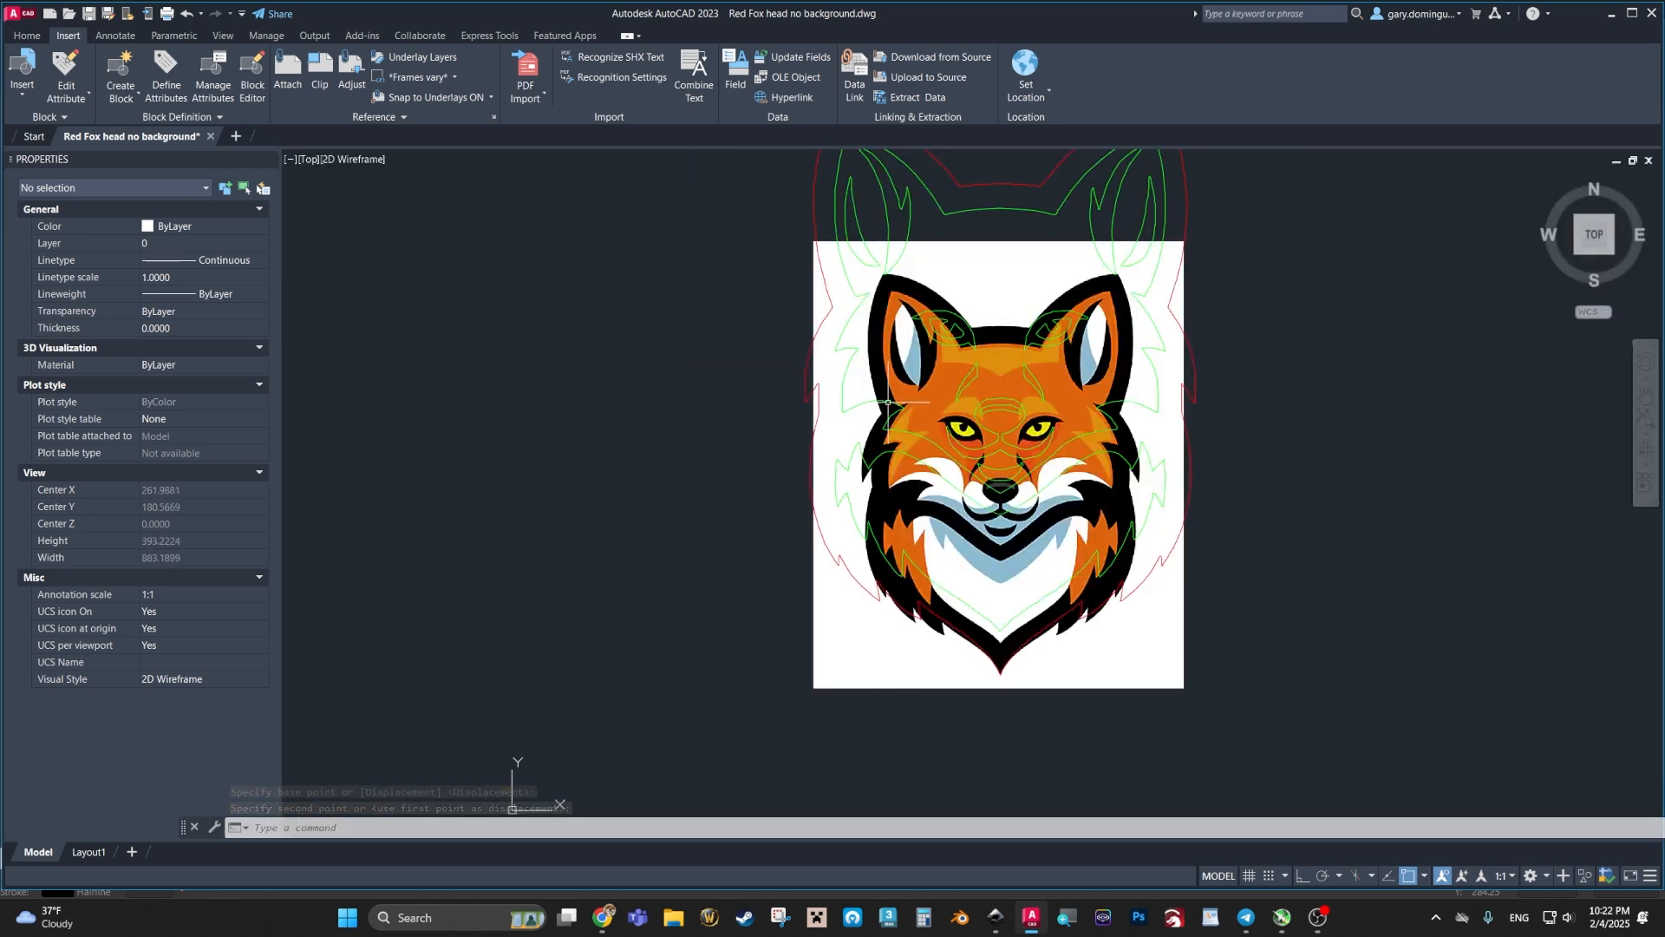
middle_drag(982, 370, 911, 445)
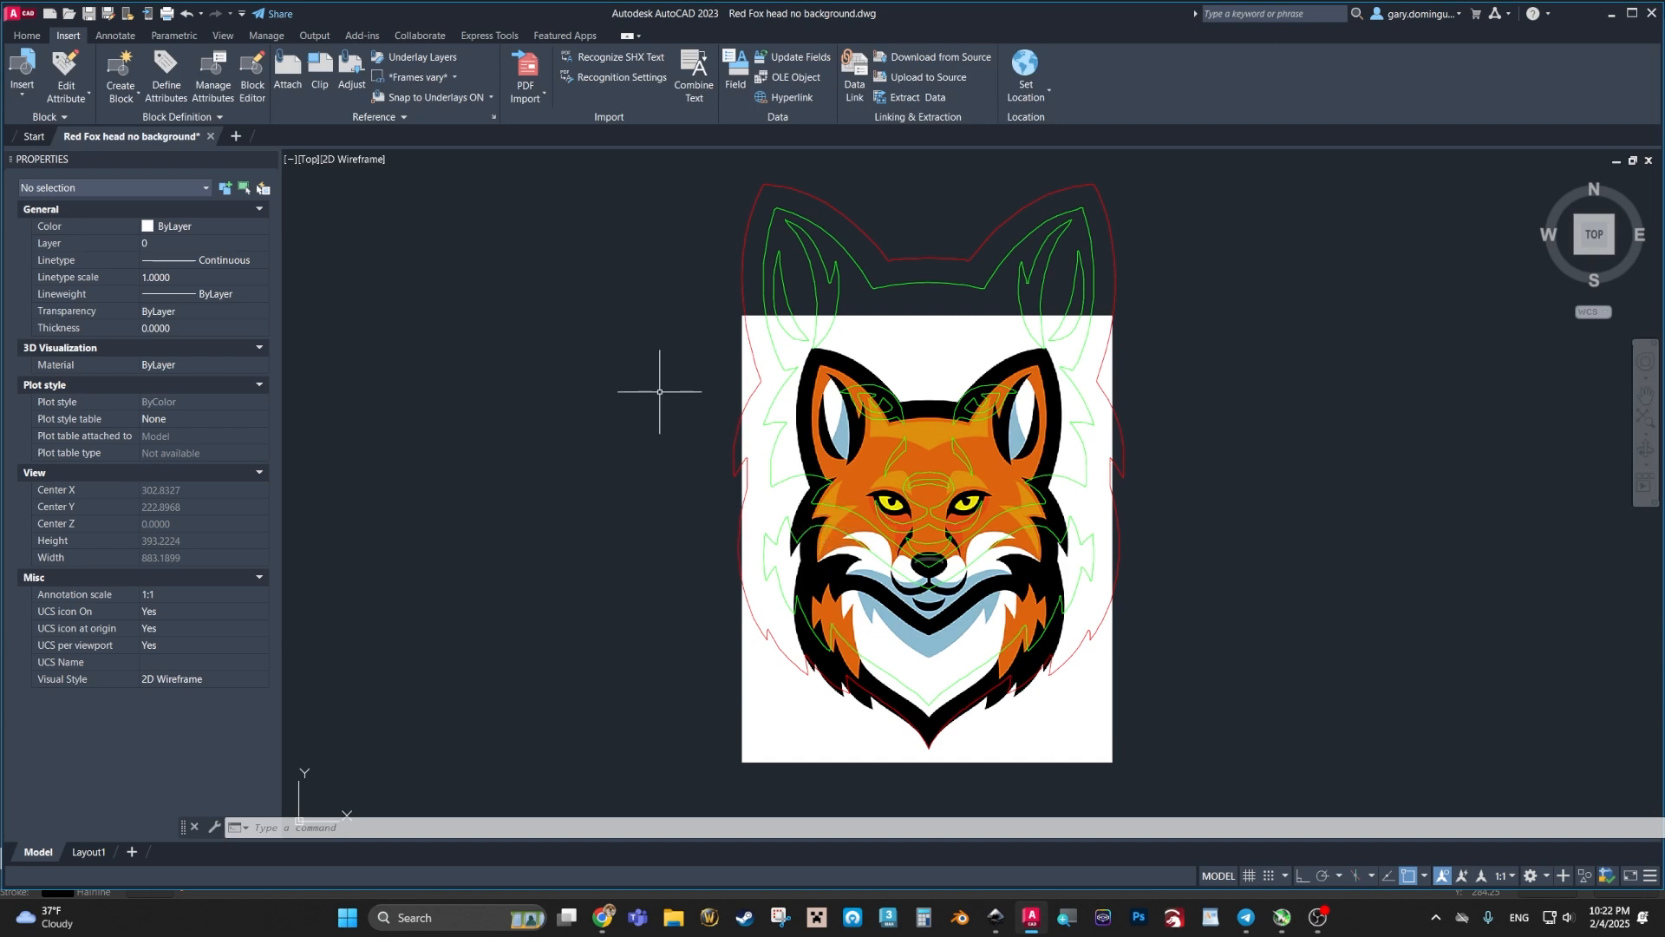
click(682, 161)
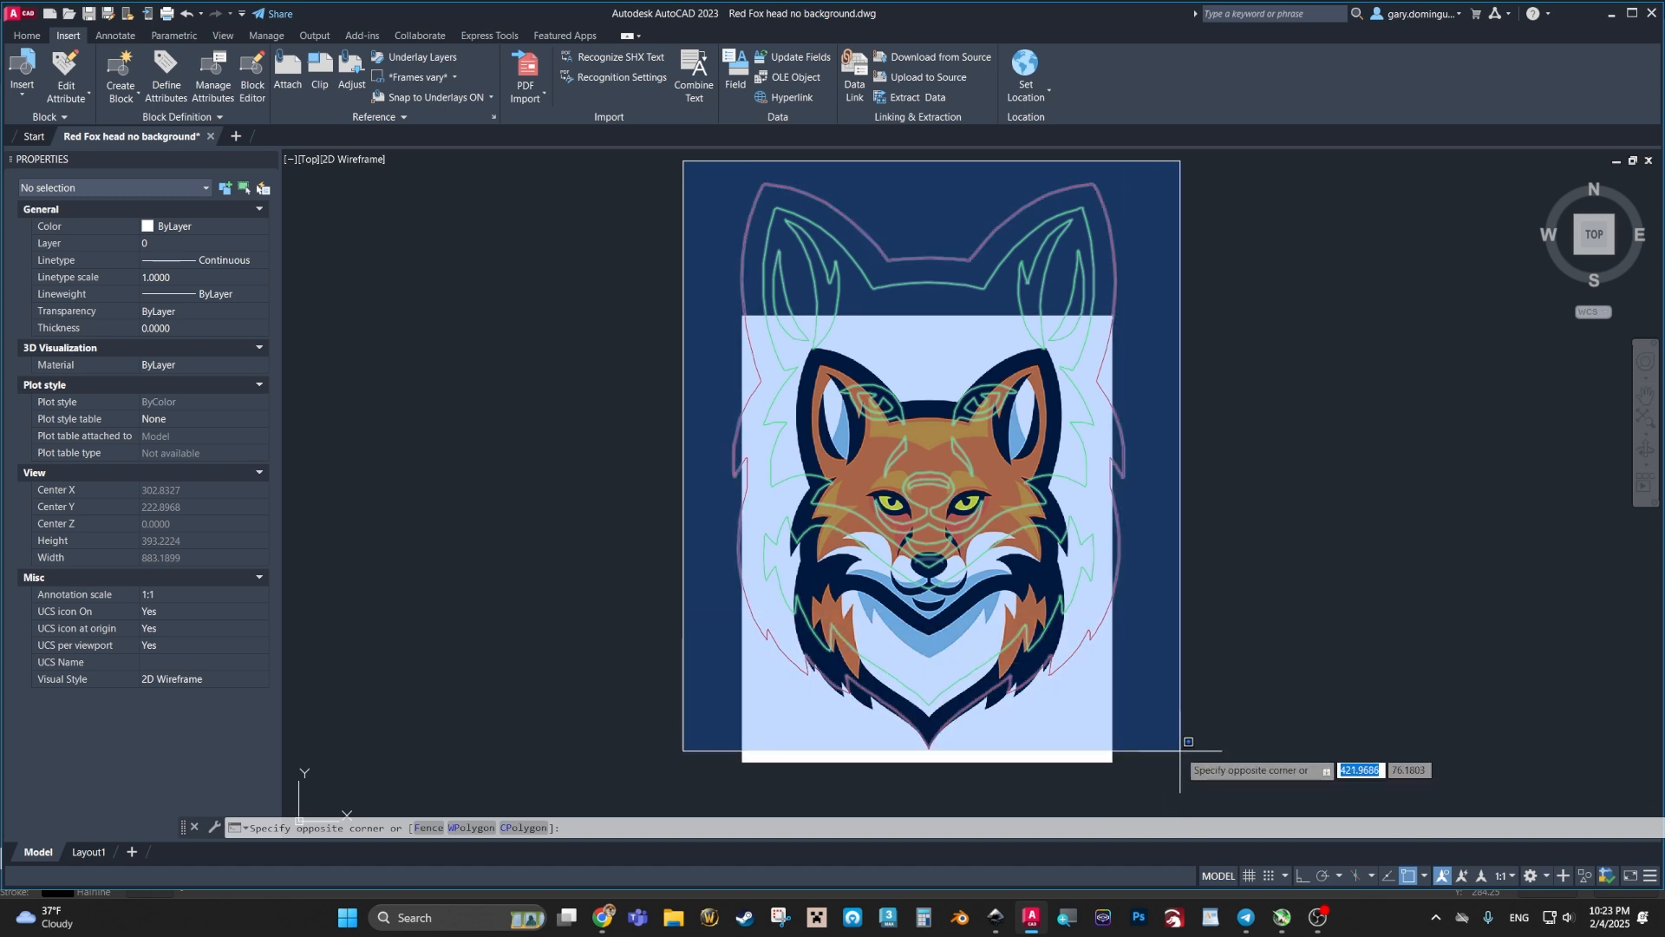
click(1180, 750)
scroll(947, 699, up, 2)
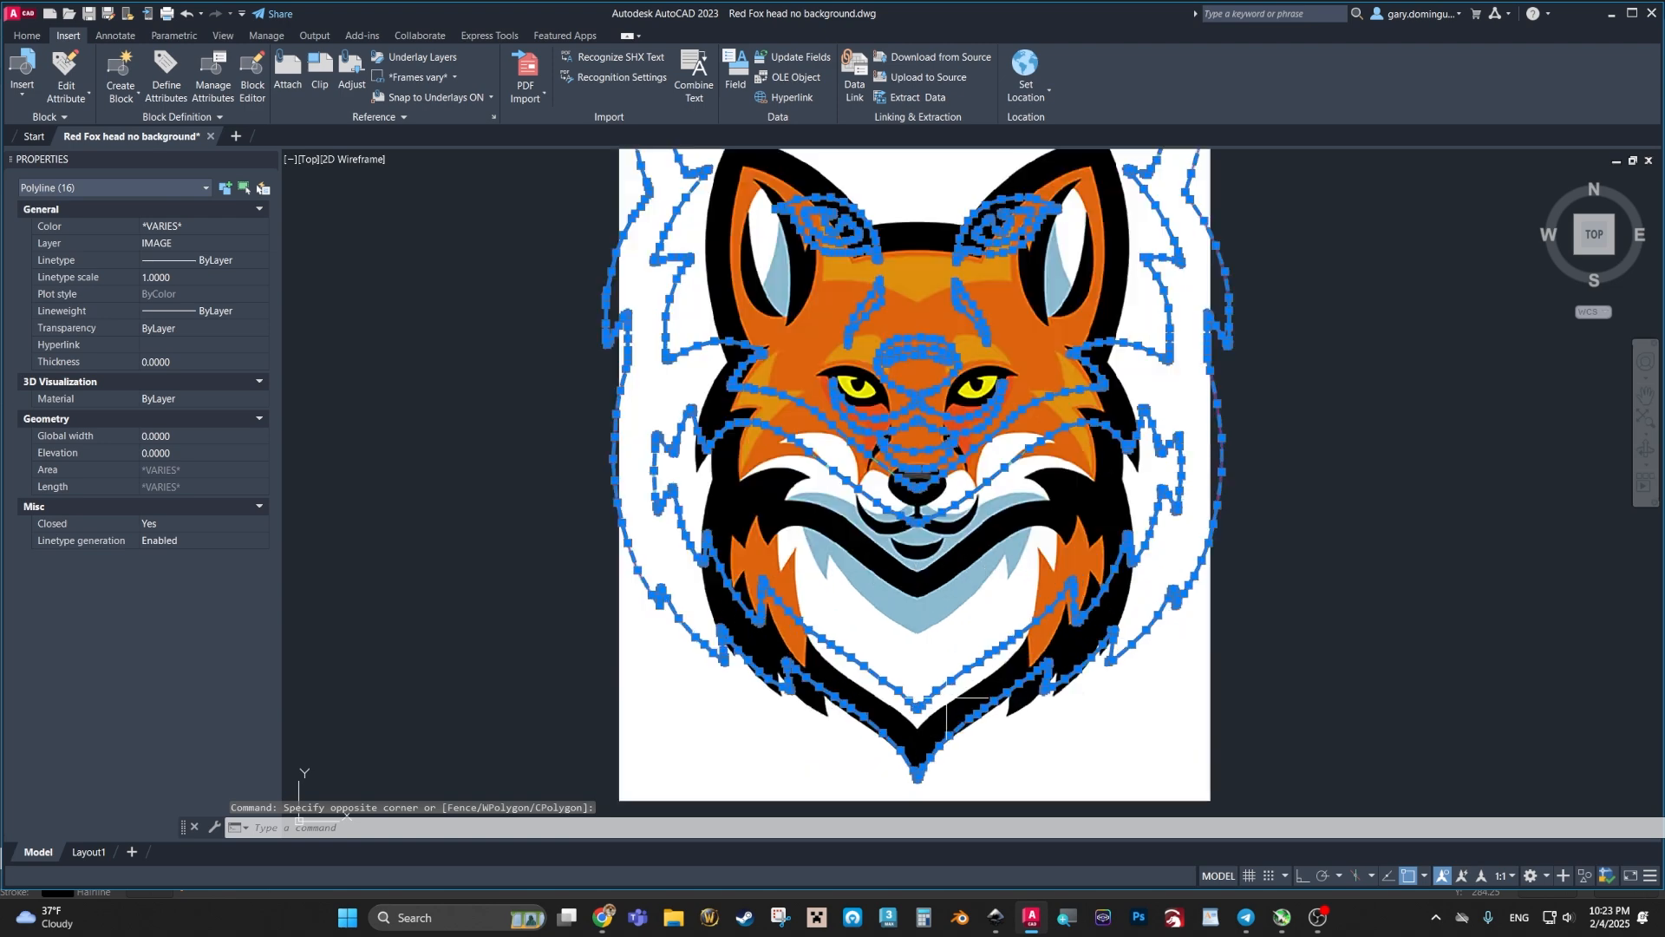
scroll(965, 726, down, 2)
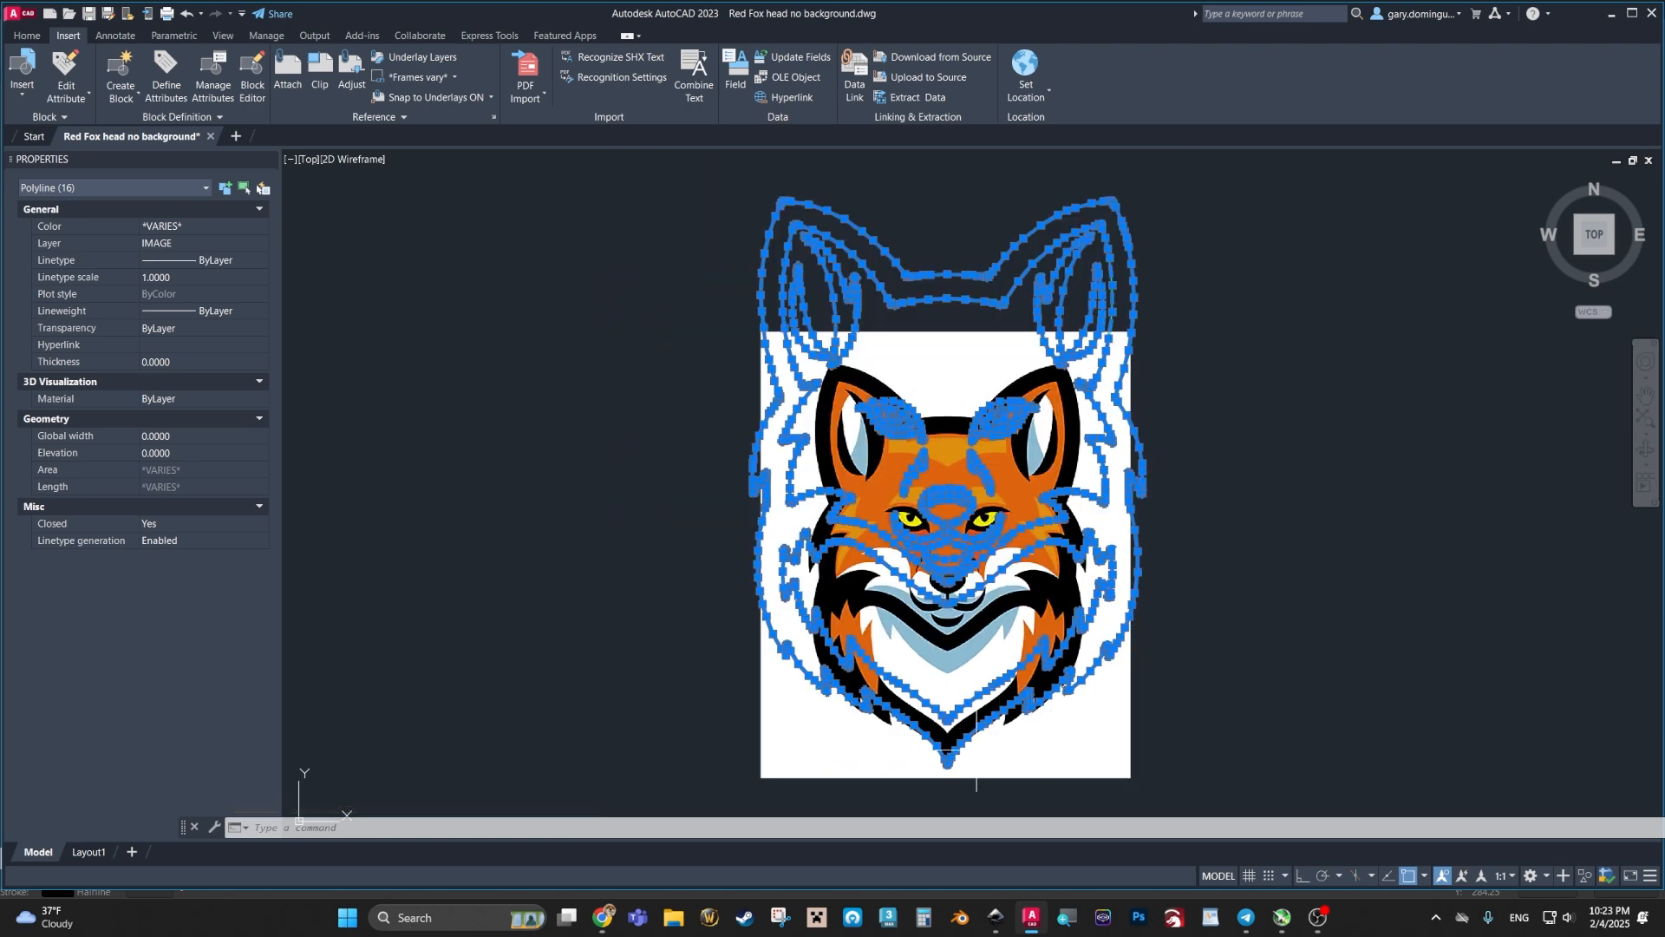
click(975, 730)
key(alt)
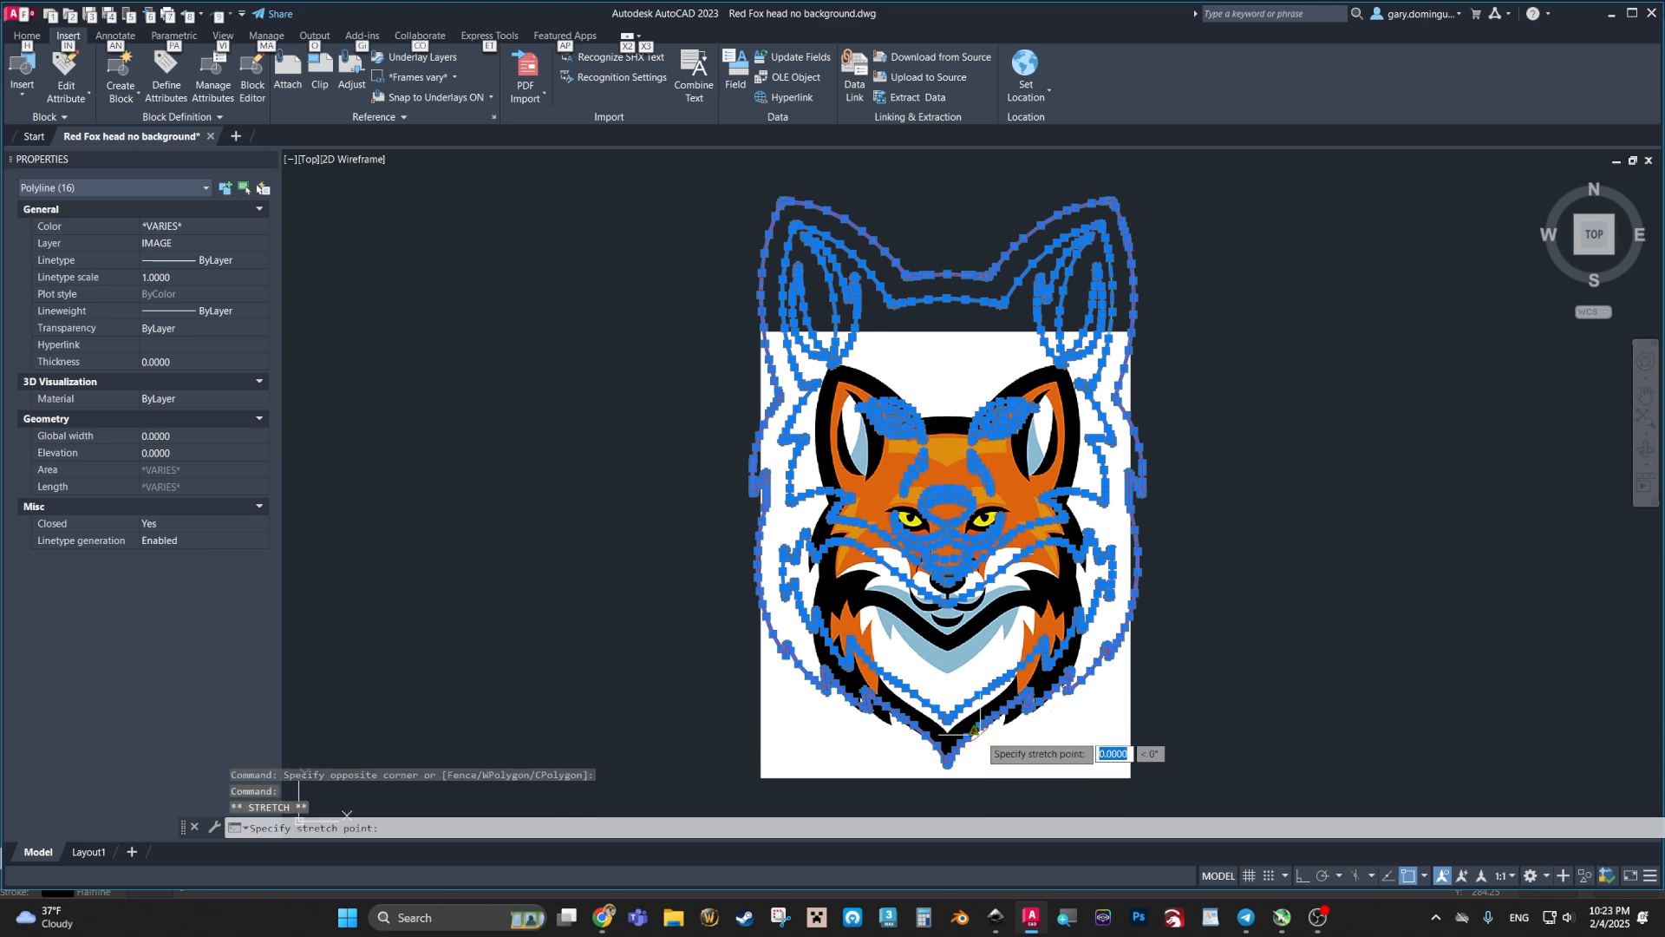
click(975, 733)
scroll(973, 730, up, 4)
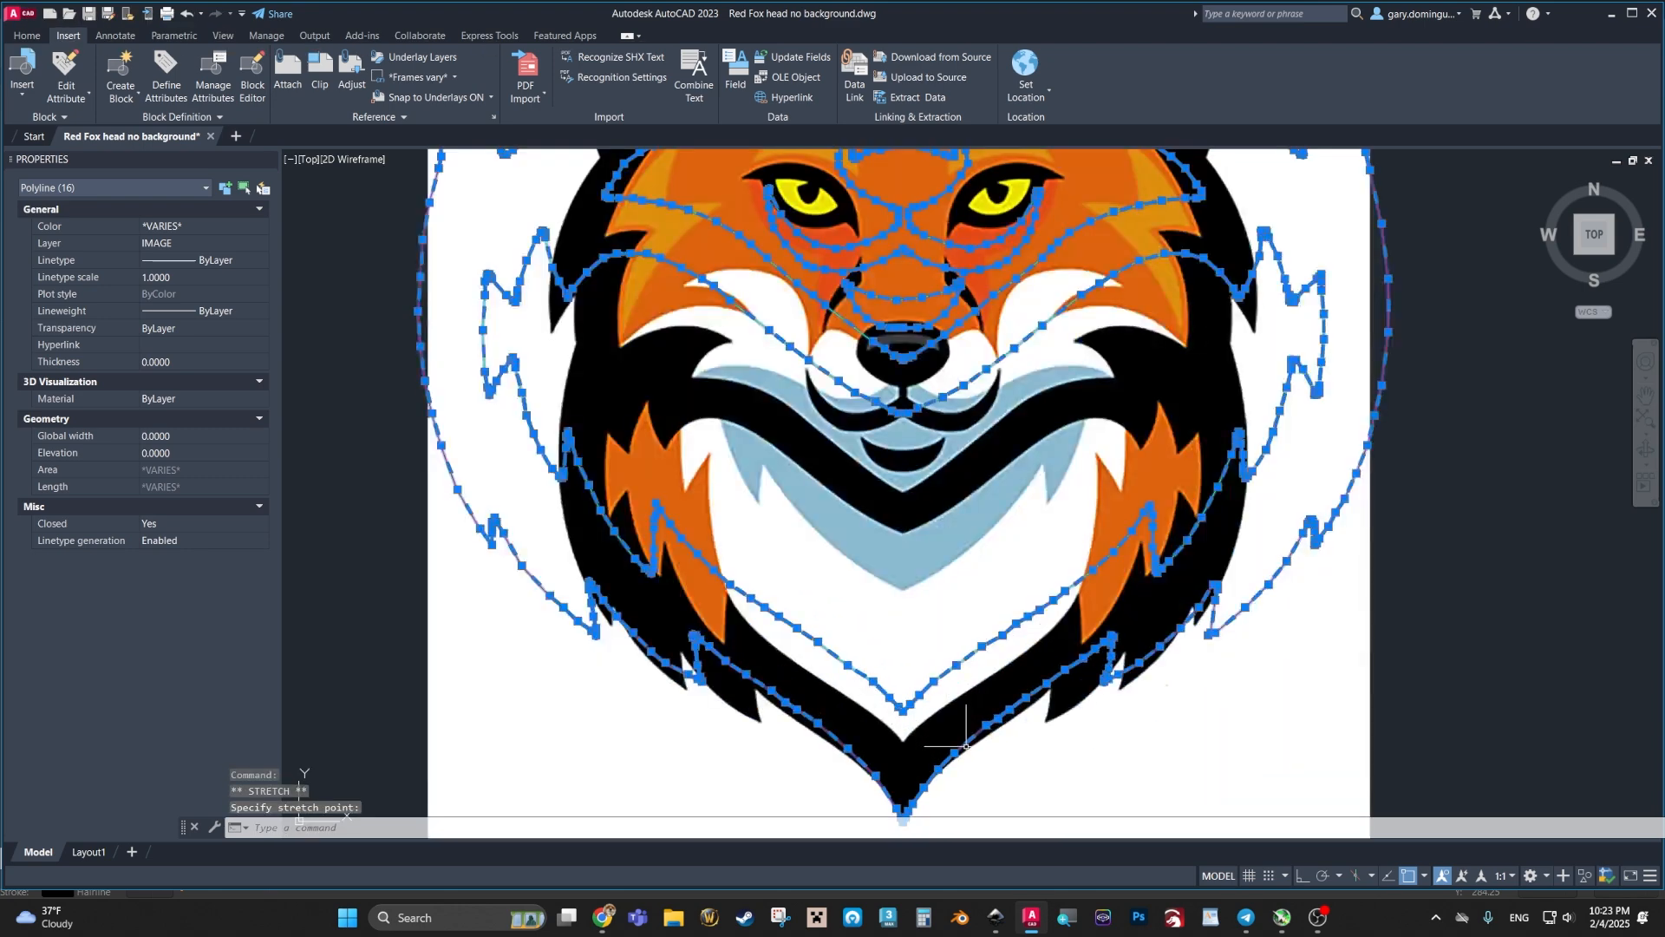
click(965, 745)
scroll(966, 742, down, 5)
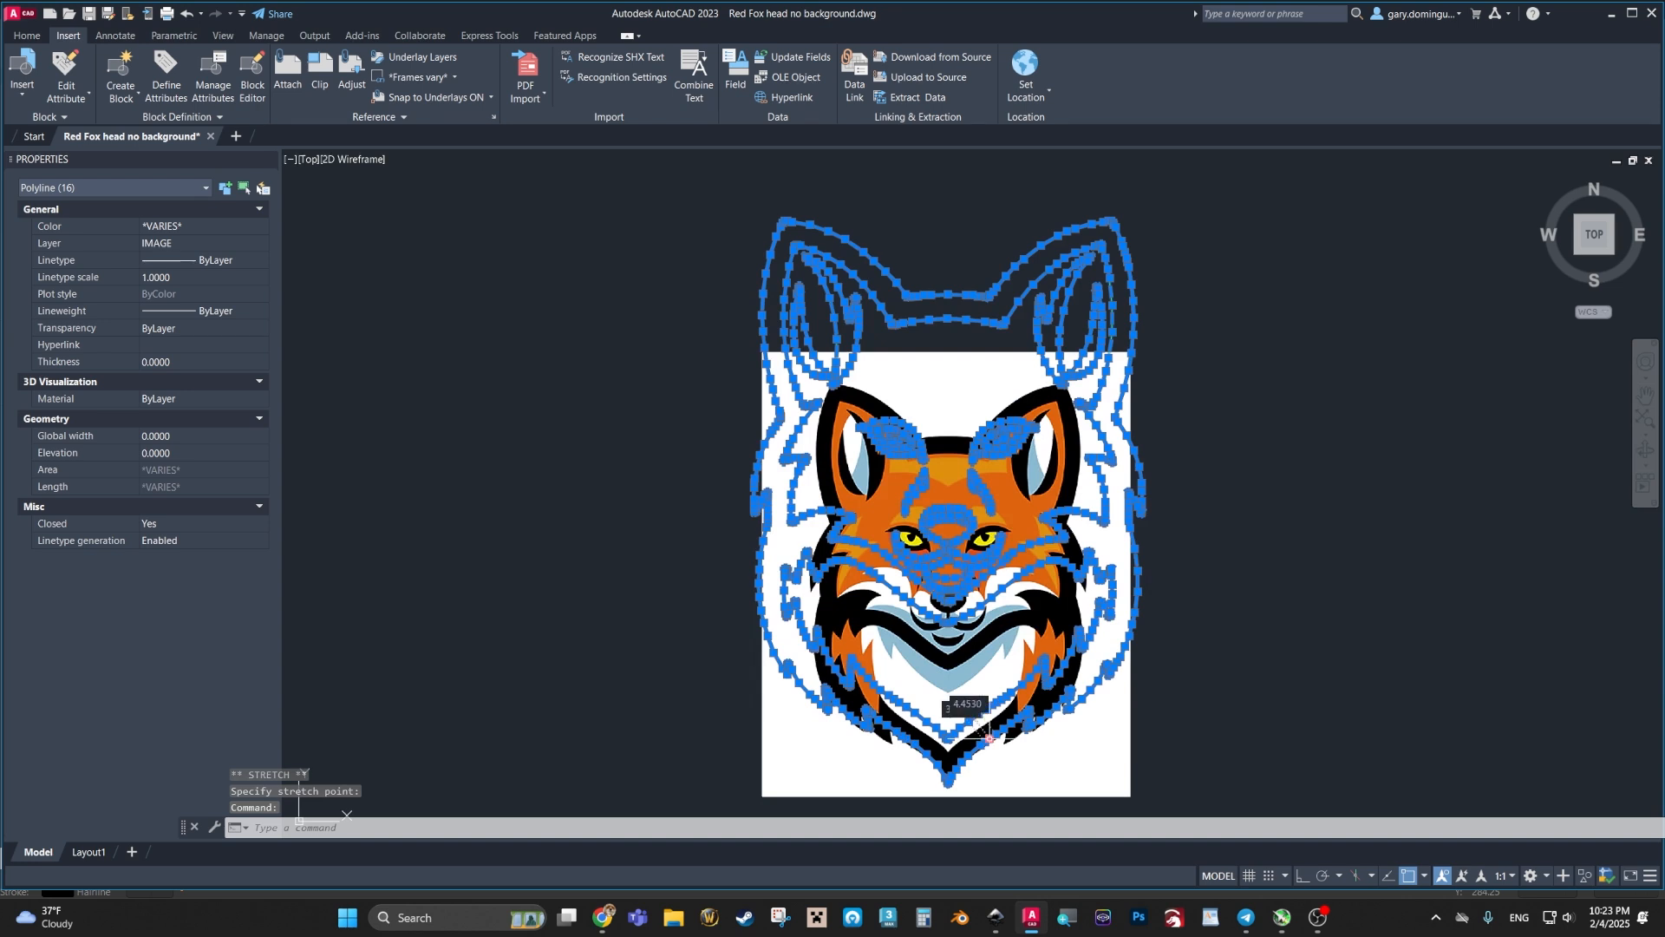
key(Escape)
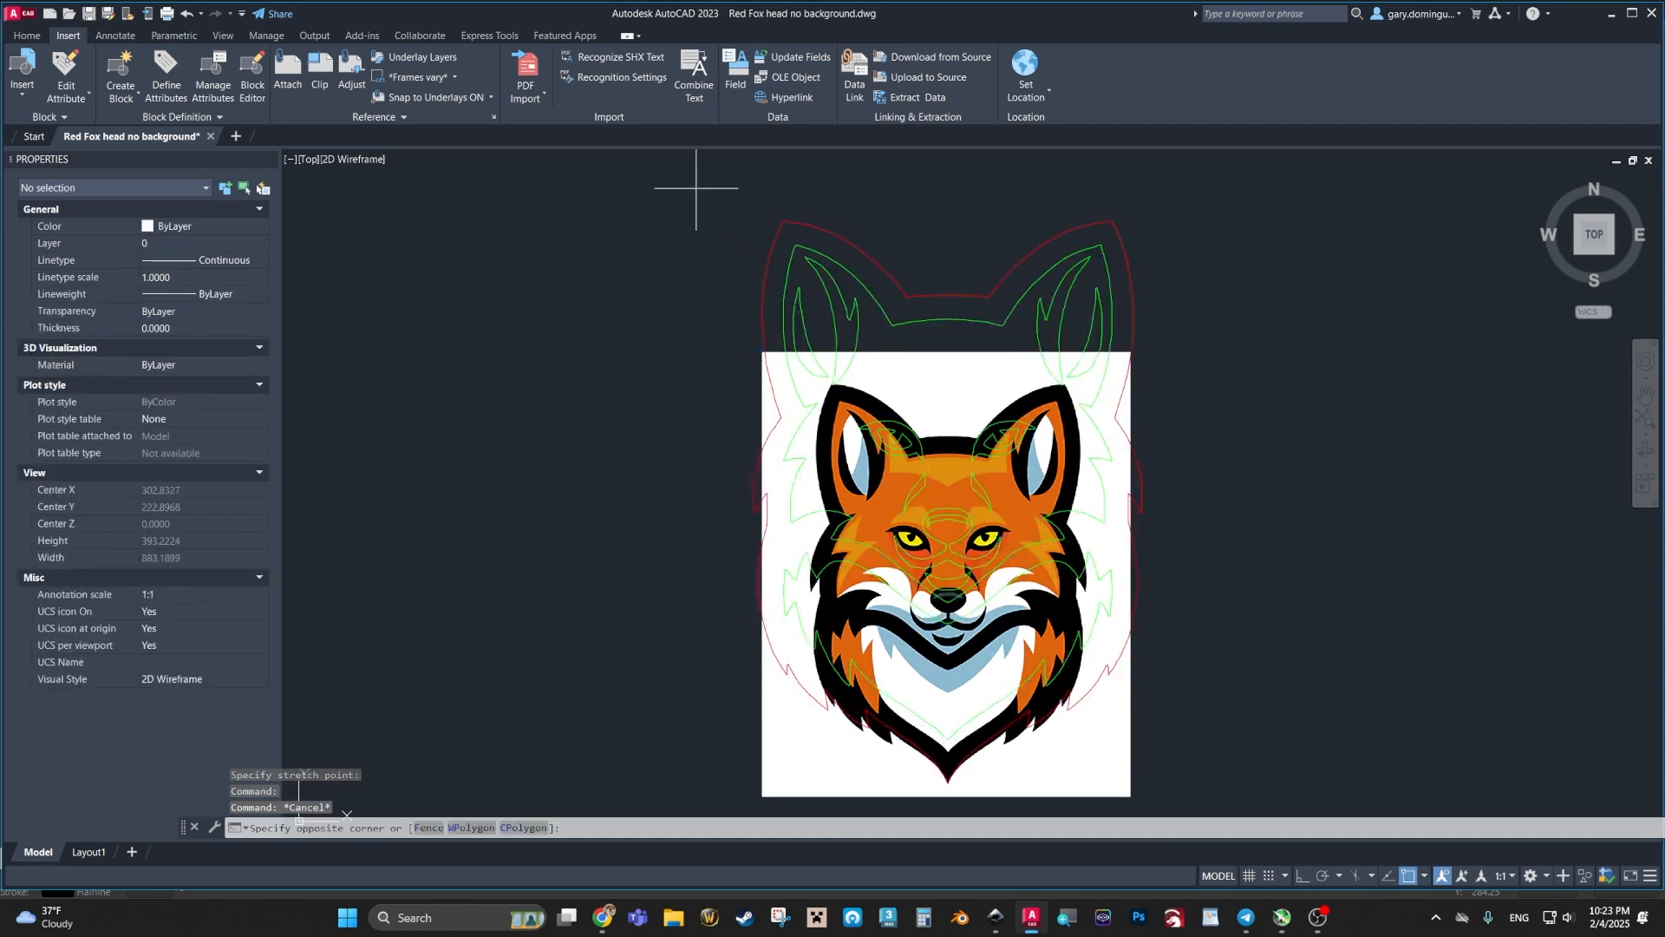
Step: Window-select all the fox polylines without the image and start scaling them from the endpoint at the red outline's bottom tip
click(696, 188)
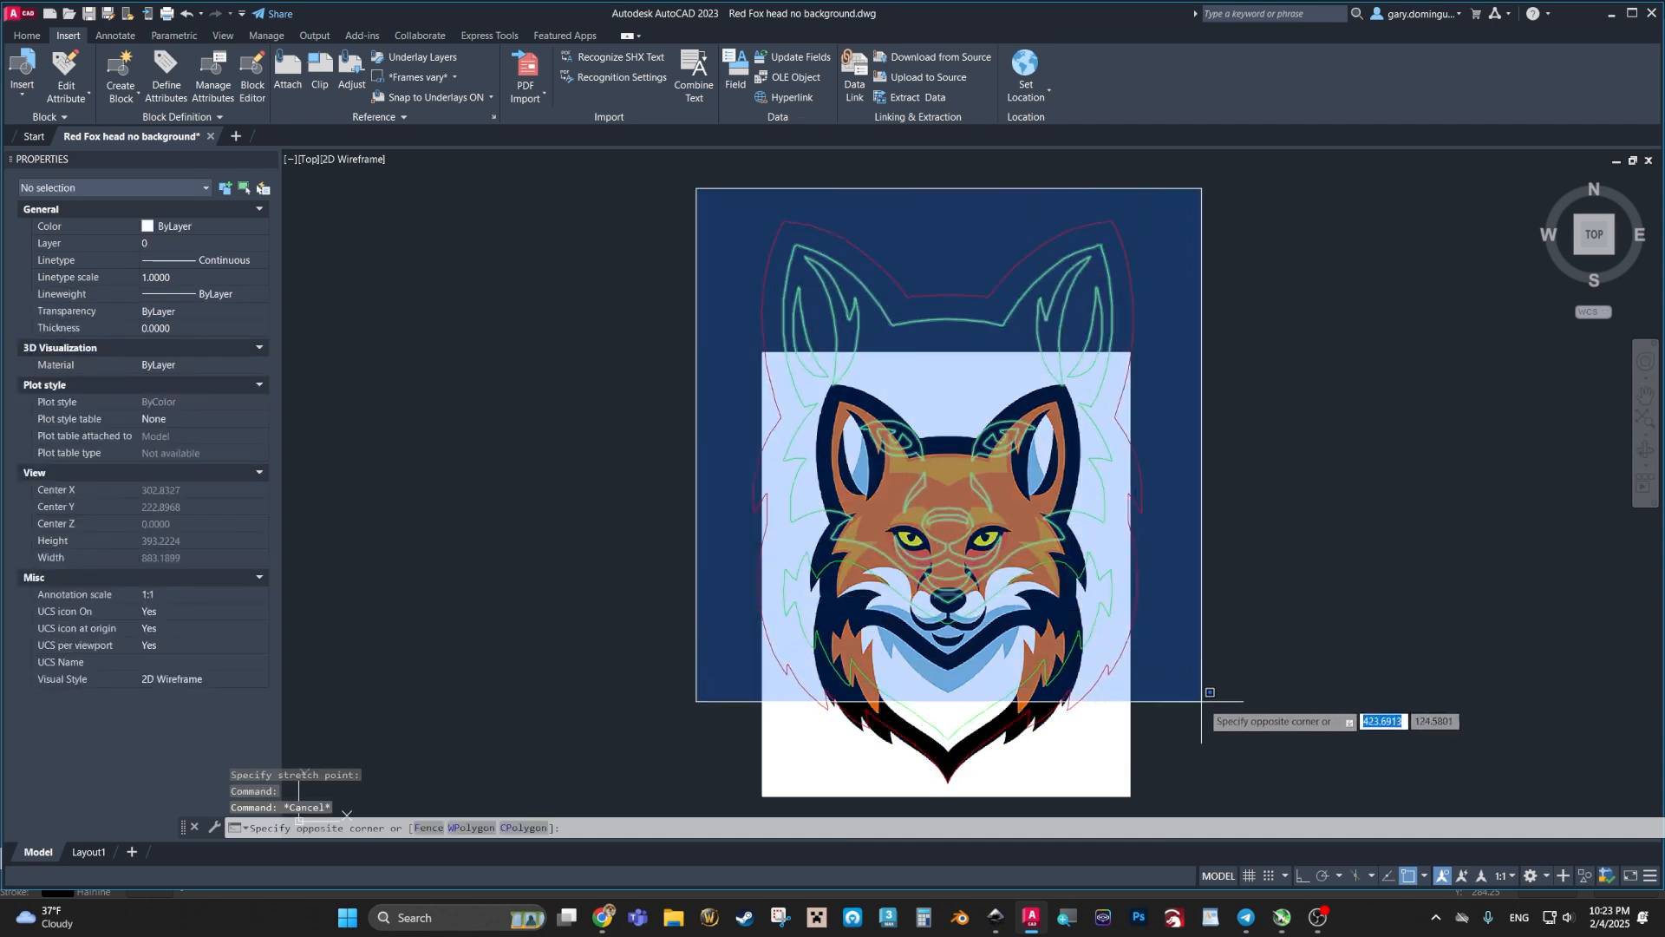
click(1262, 751)
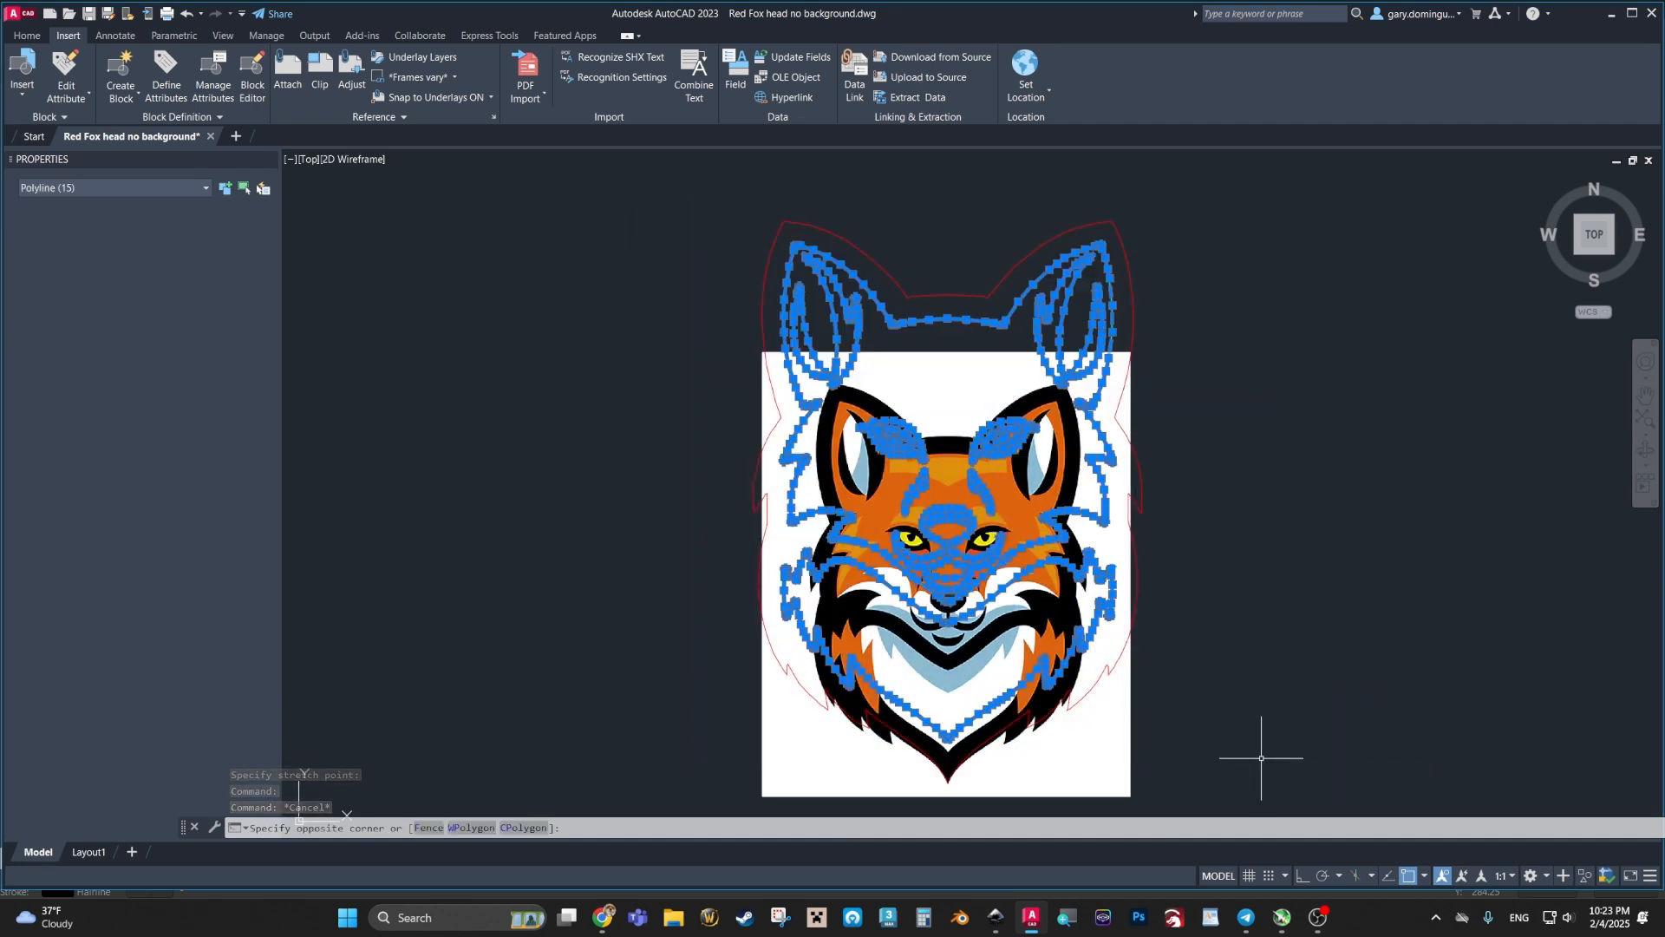
click(981, 738)
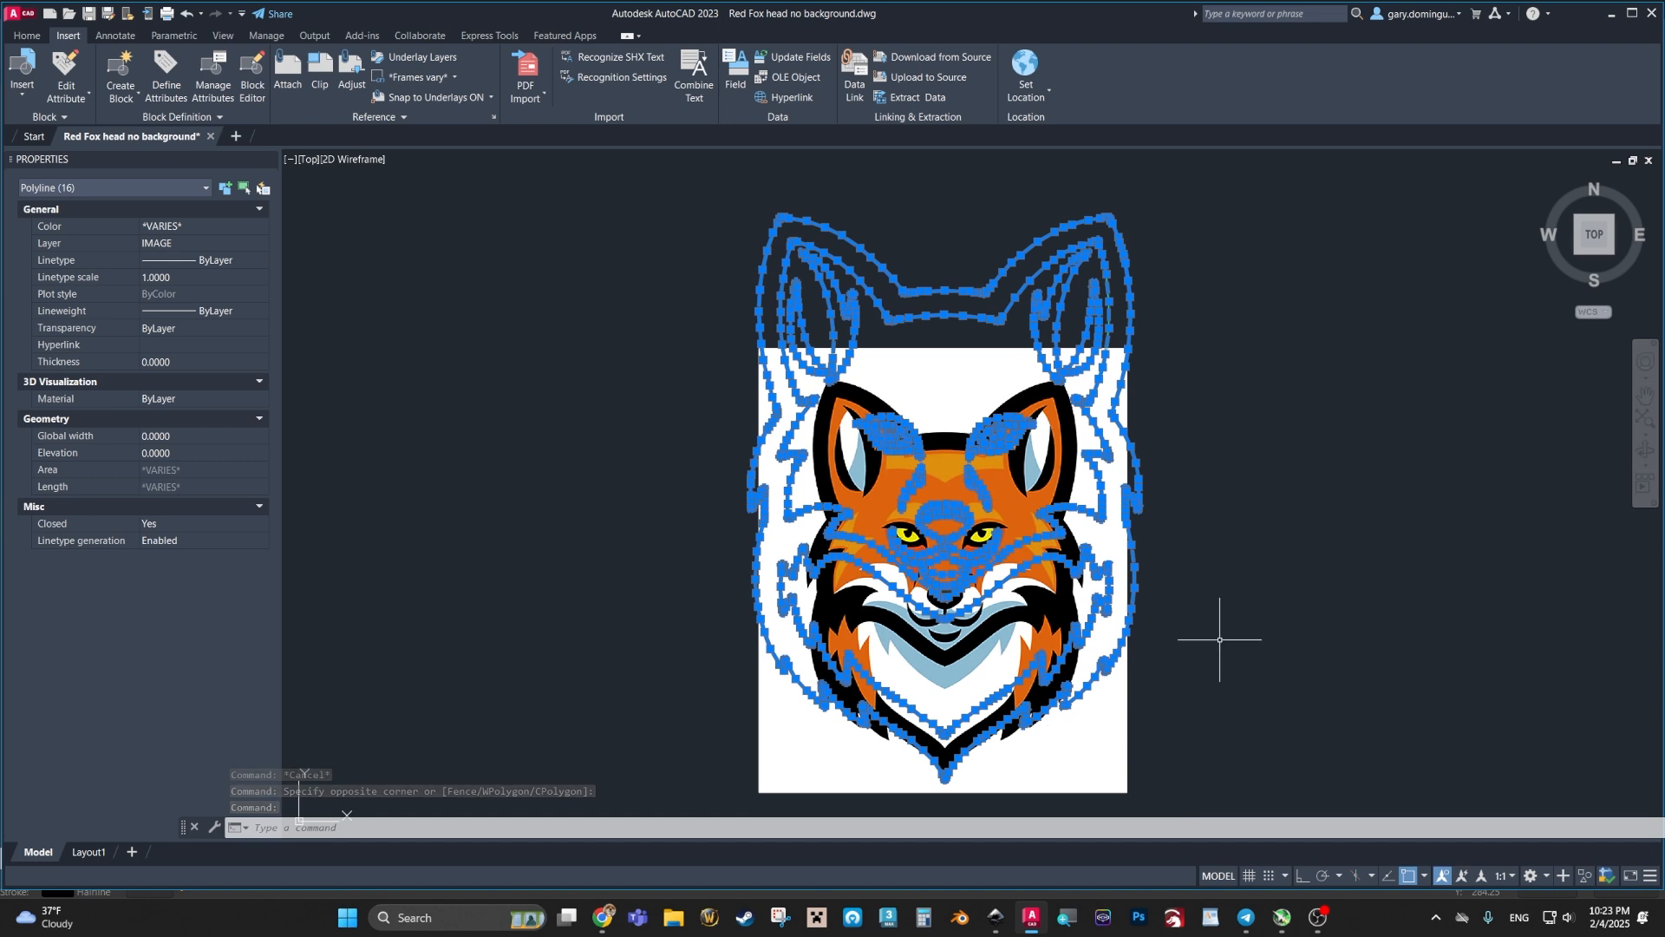
right_click(1175, 500)
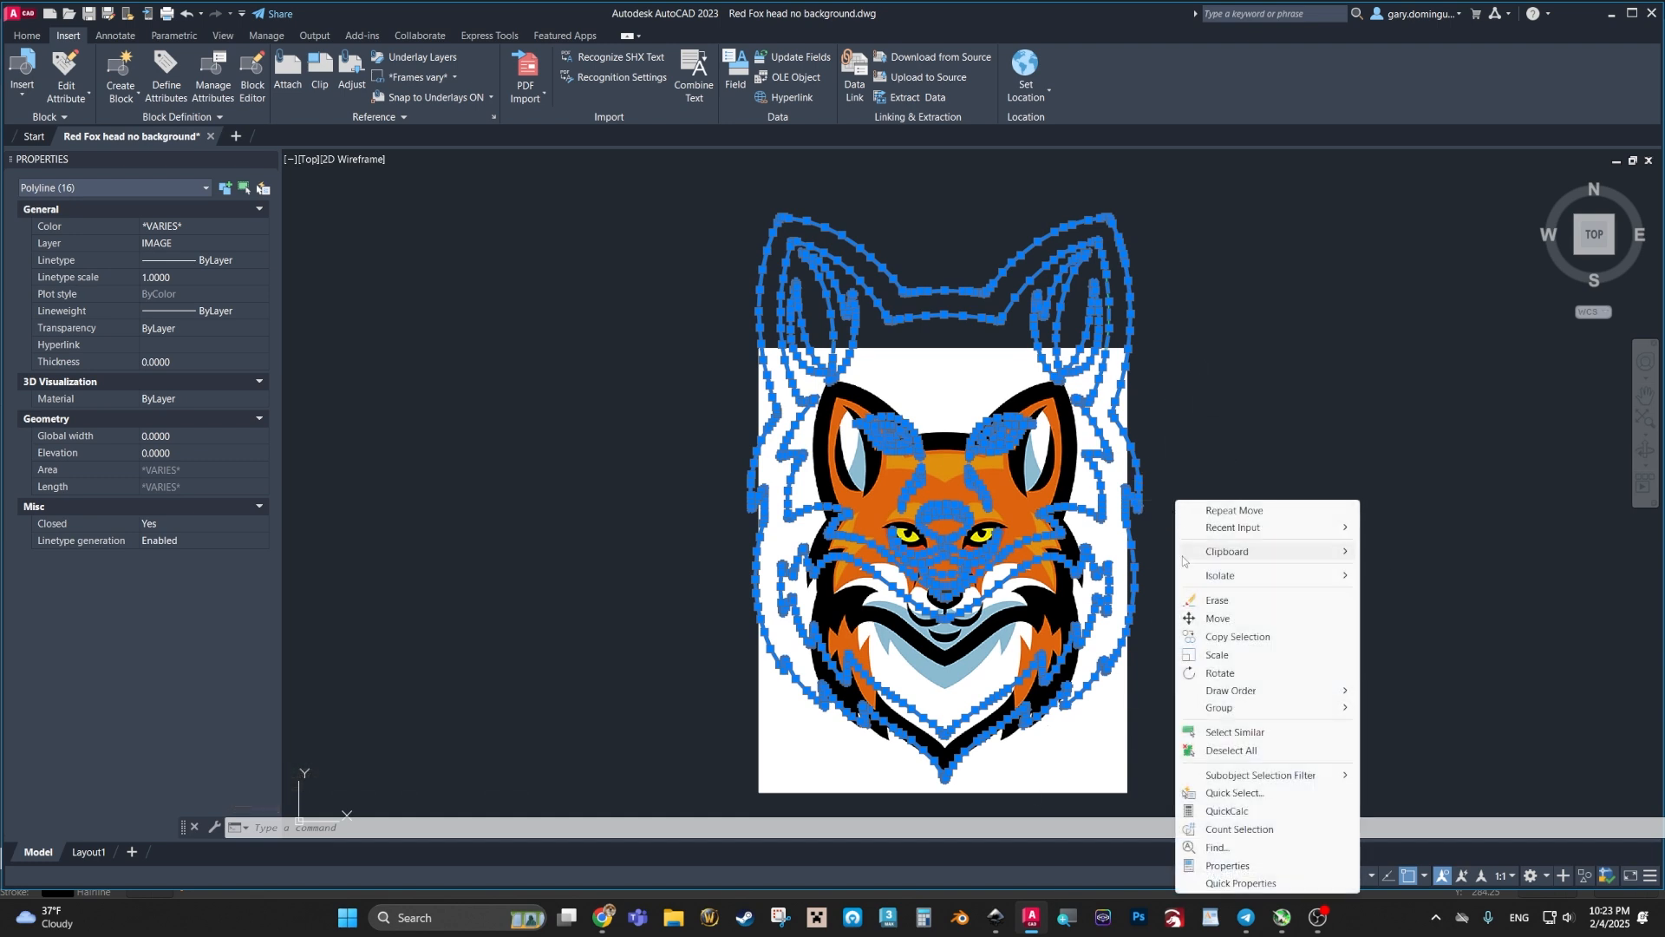
click(1243, 655)
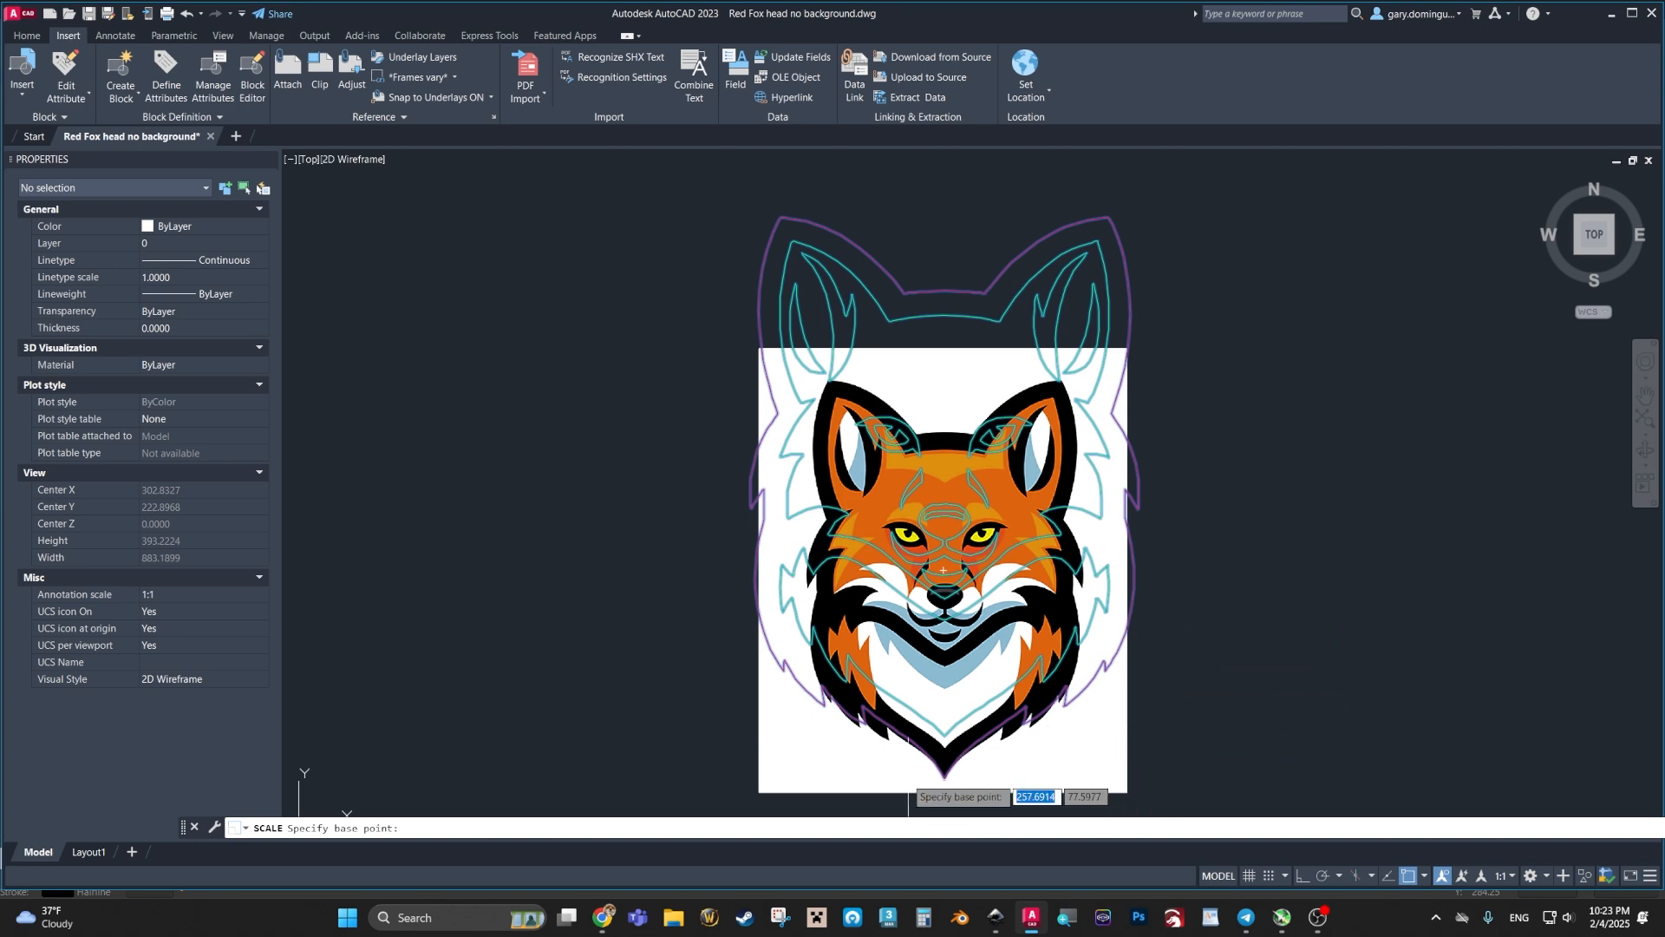
scroll(1049, 789, up, 7)
scroll(1049, 787, up, 5)
middle_drag(1049, 787, 994, 631)
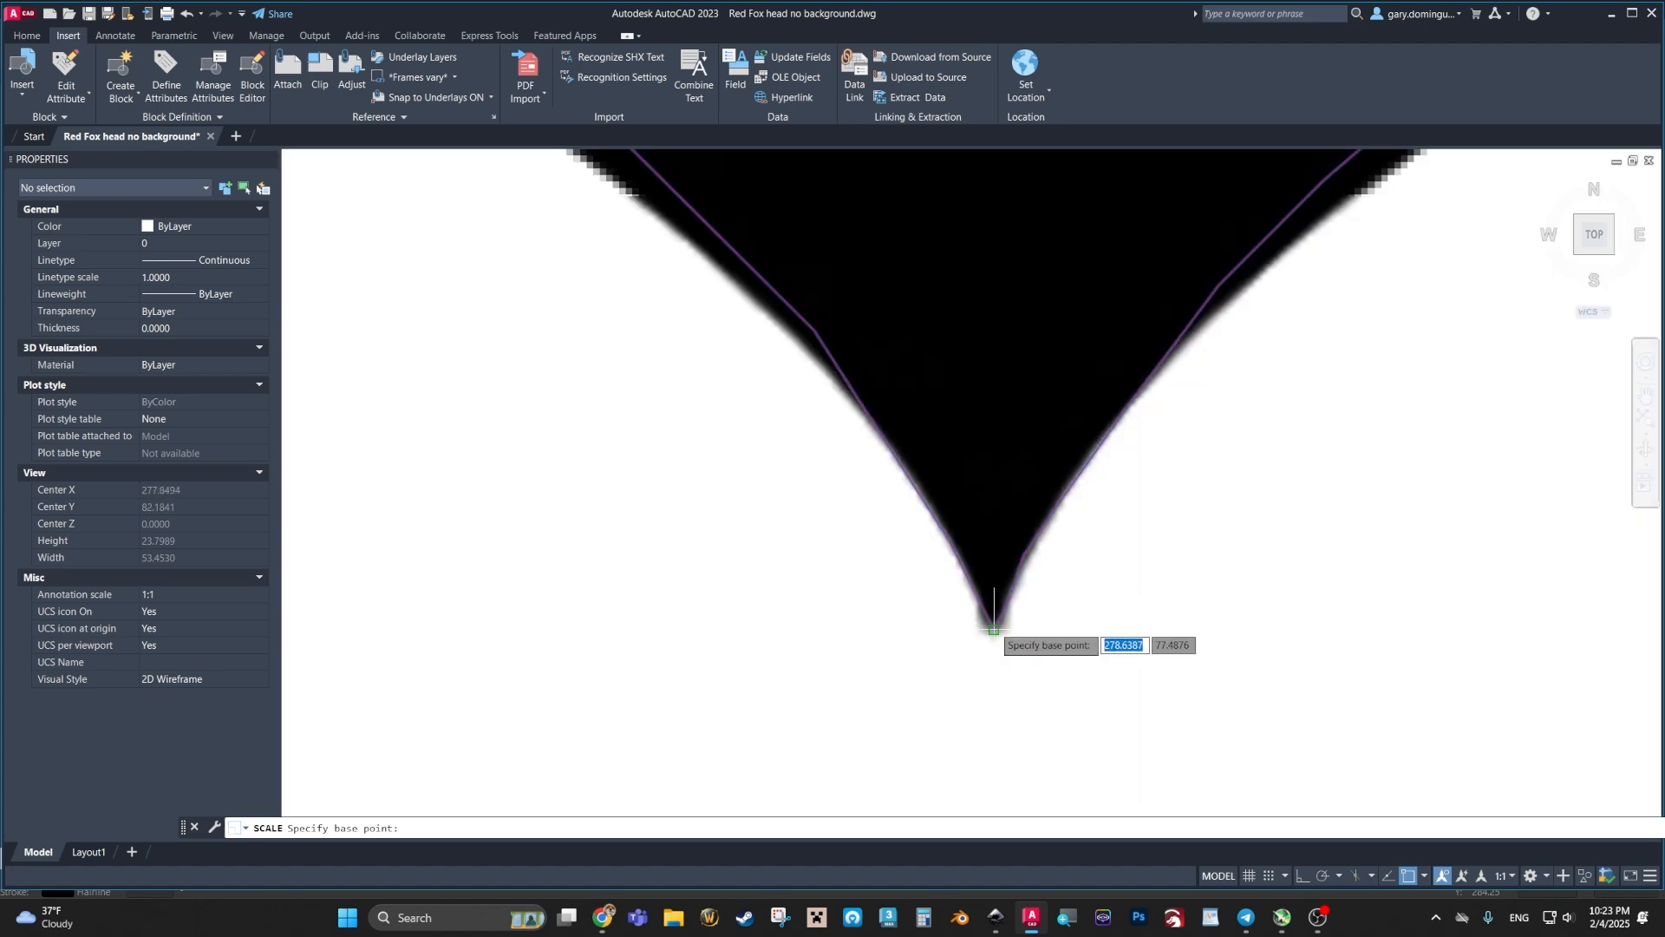
click(994, 630)
Step: Scale by Reference, taking the reference length from the red outline's bottom tip to its middle endpoint between the ears
scroll(1002, 694, down, 8)
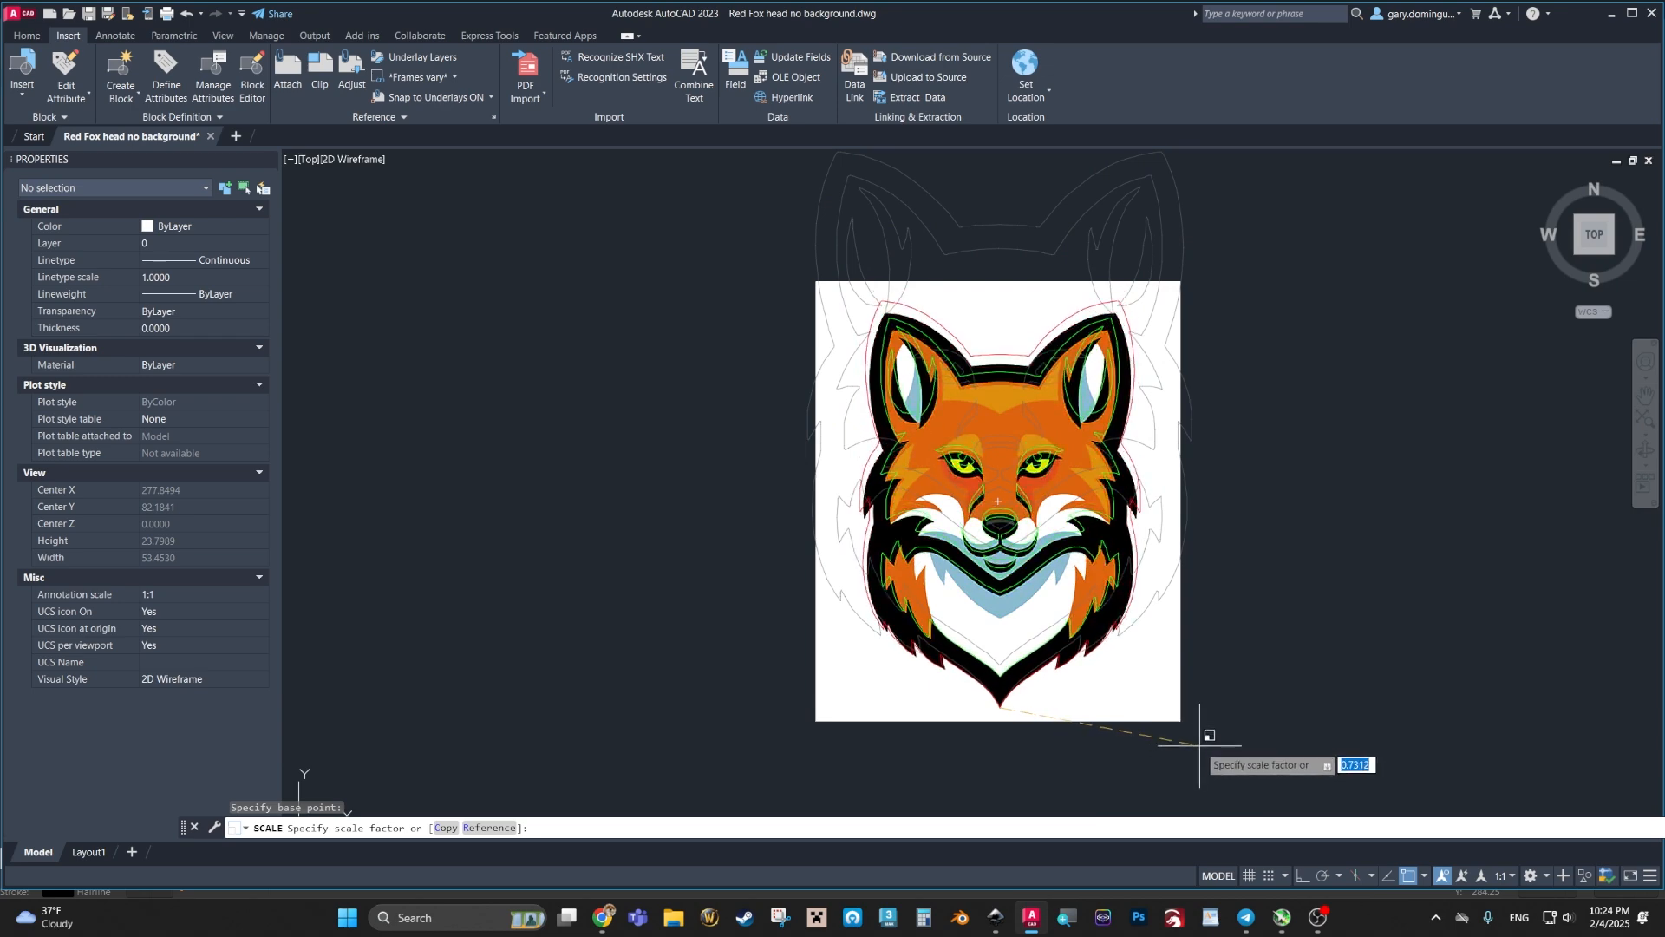
scroll(1192, 743, up, 2)
scroll(1190, 748, down, 3)
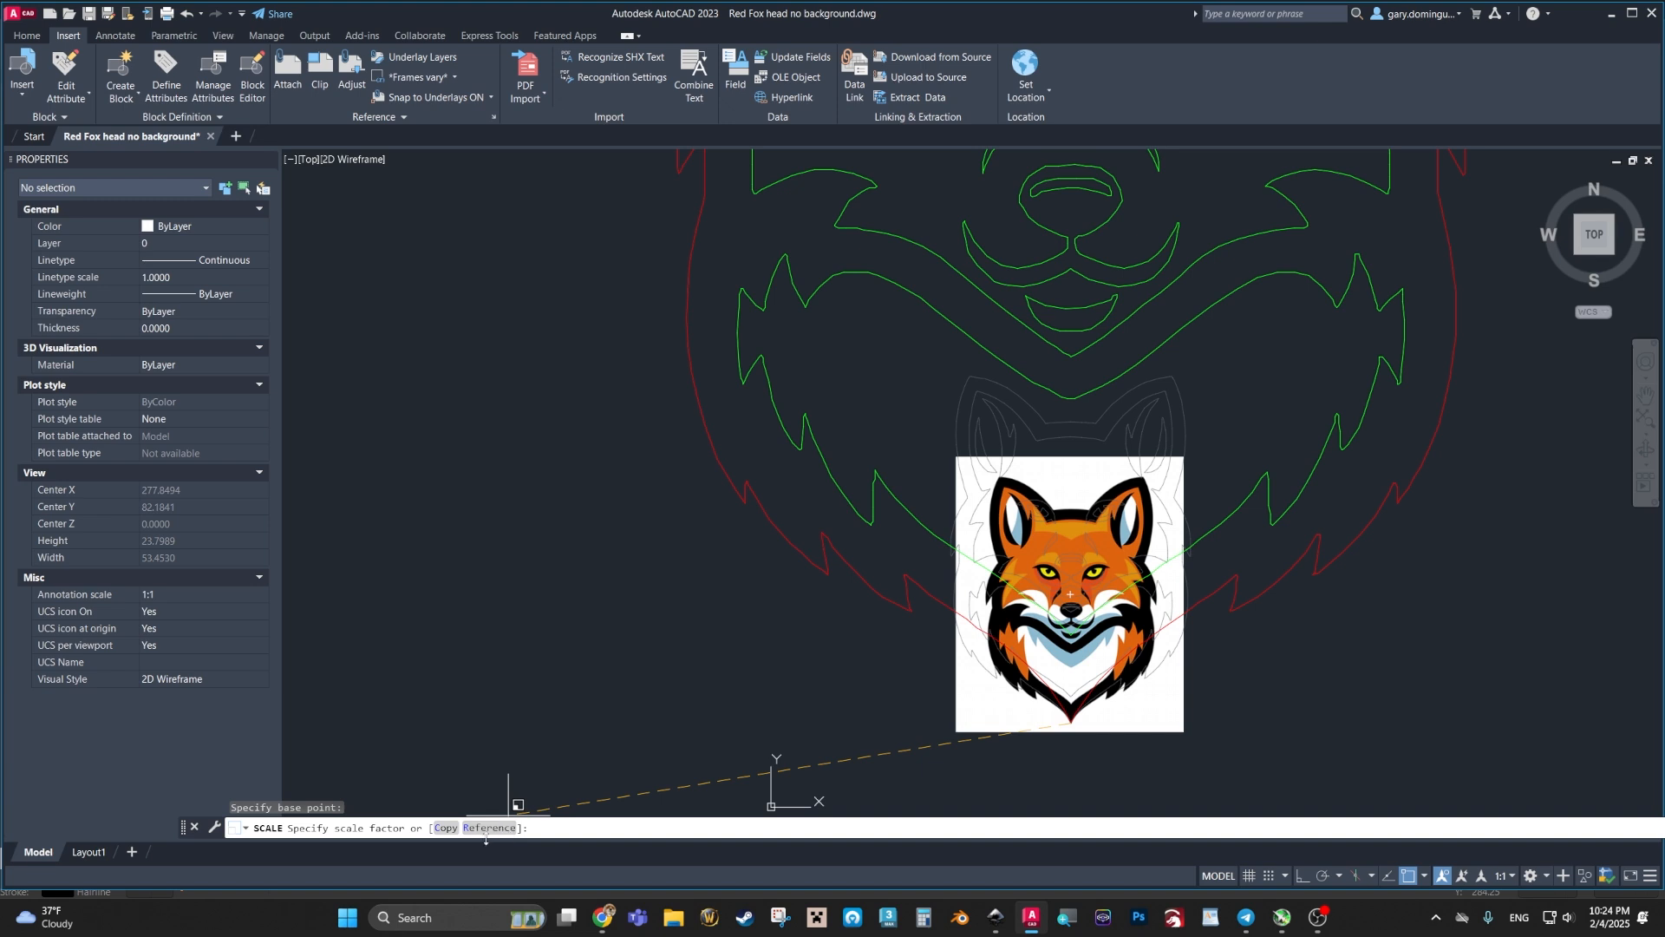
click(490, 828)
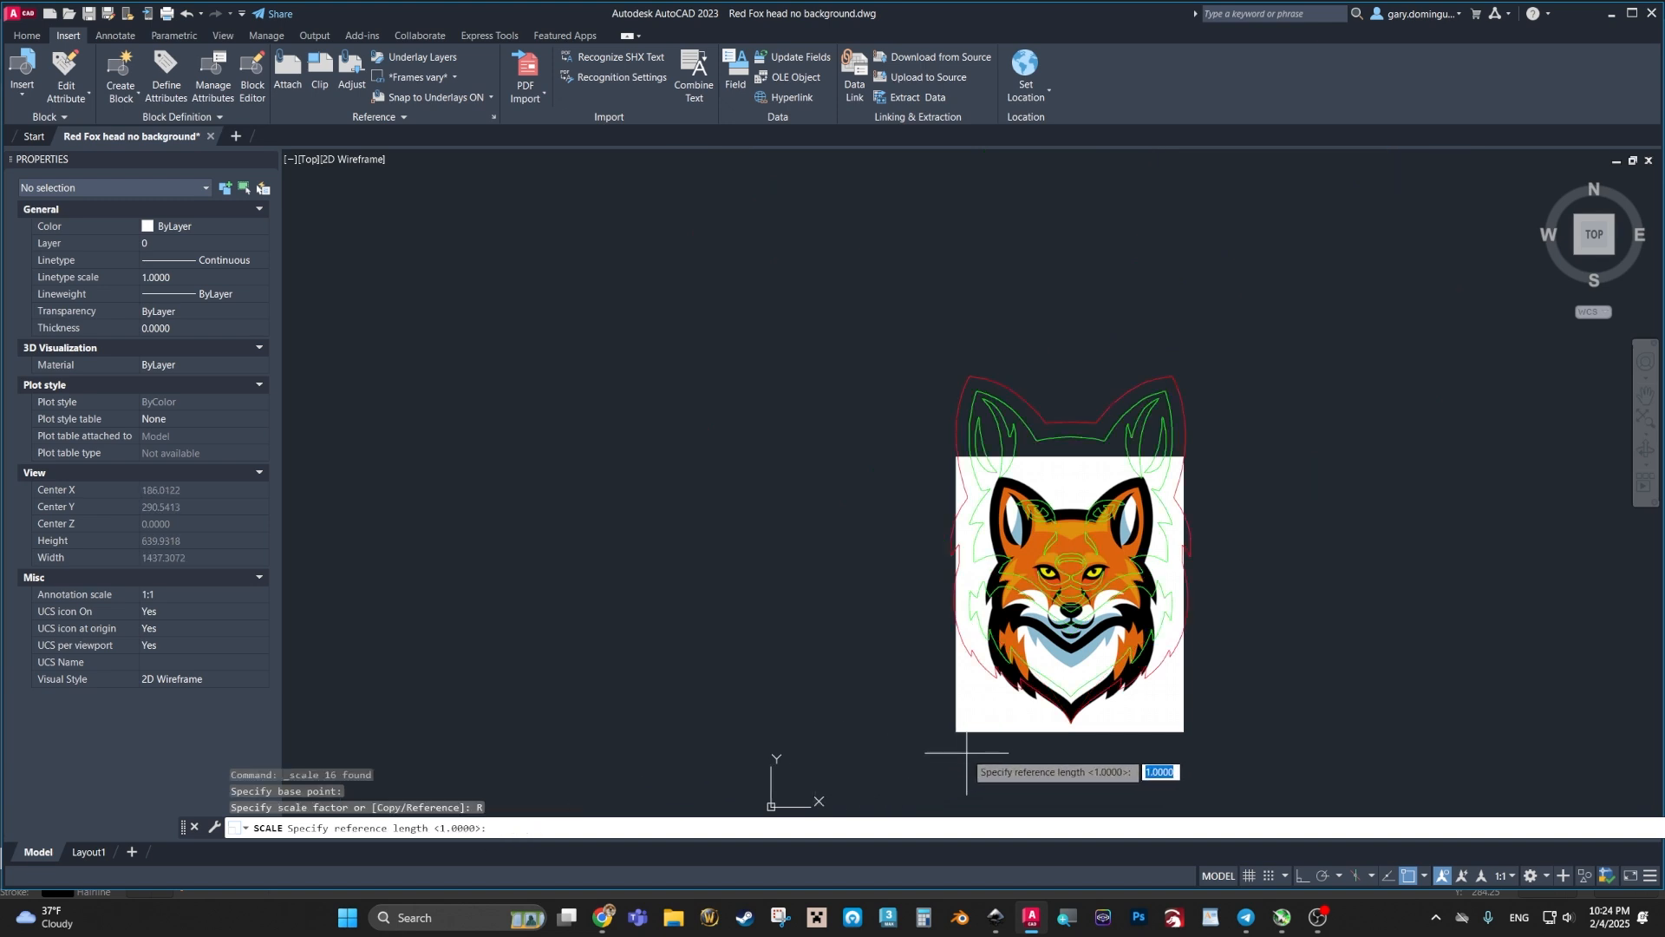
scroll(1073, 753, up, 5)
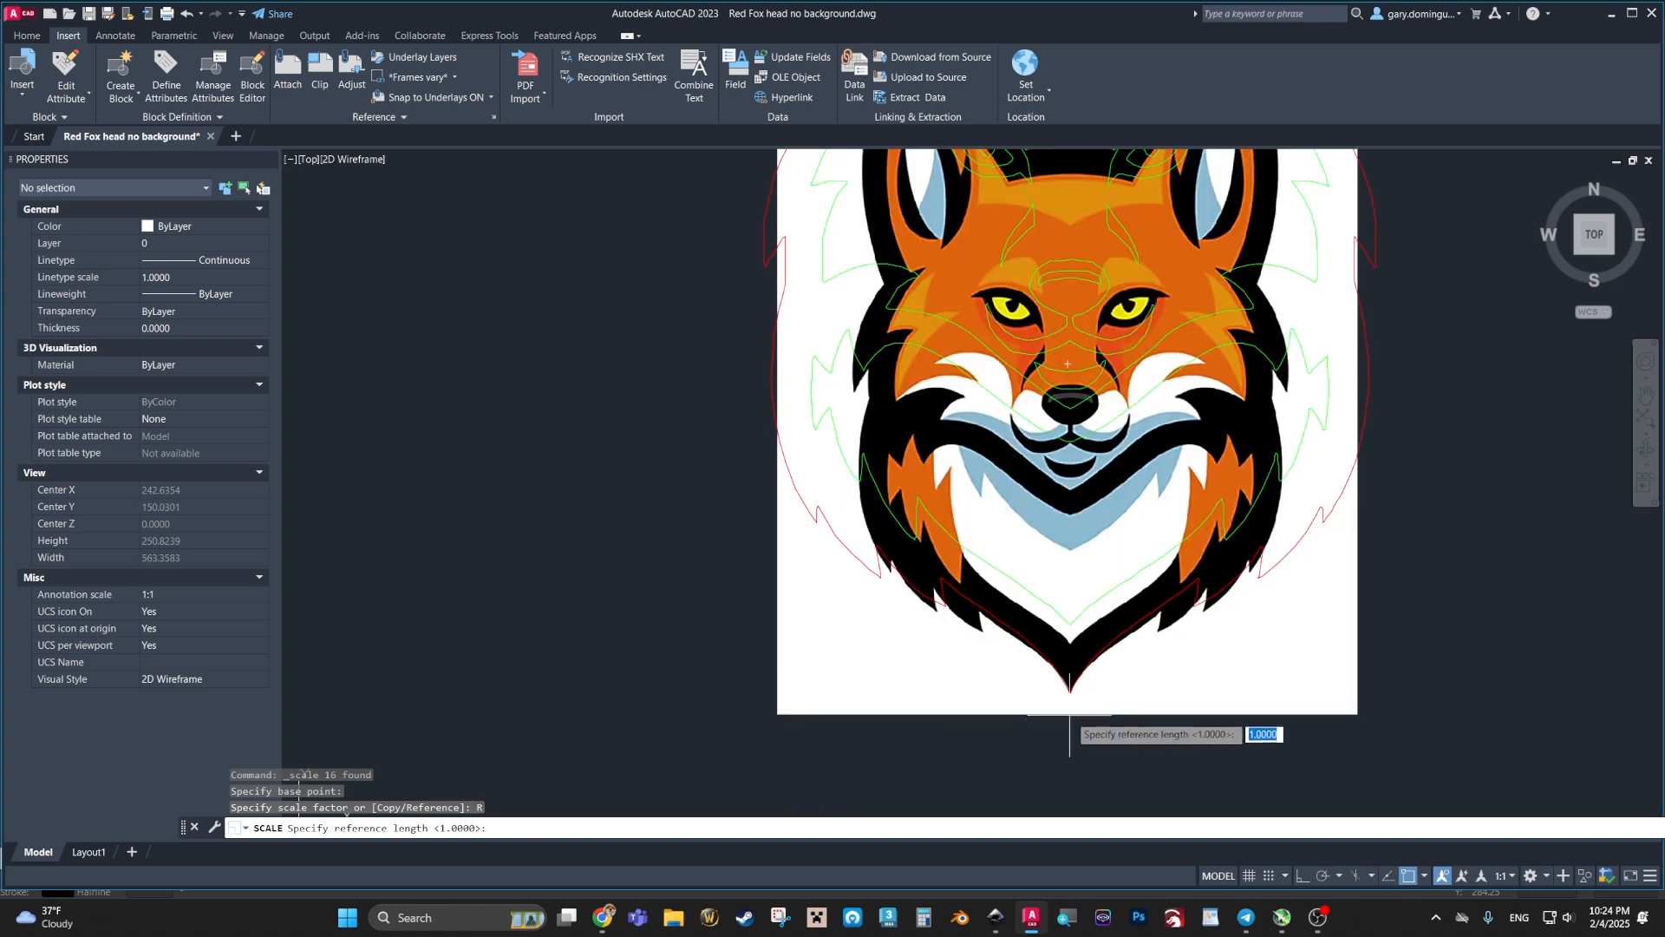
scroll(1060, 664, up, 5)
click(1057, 646)
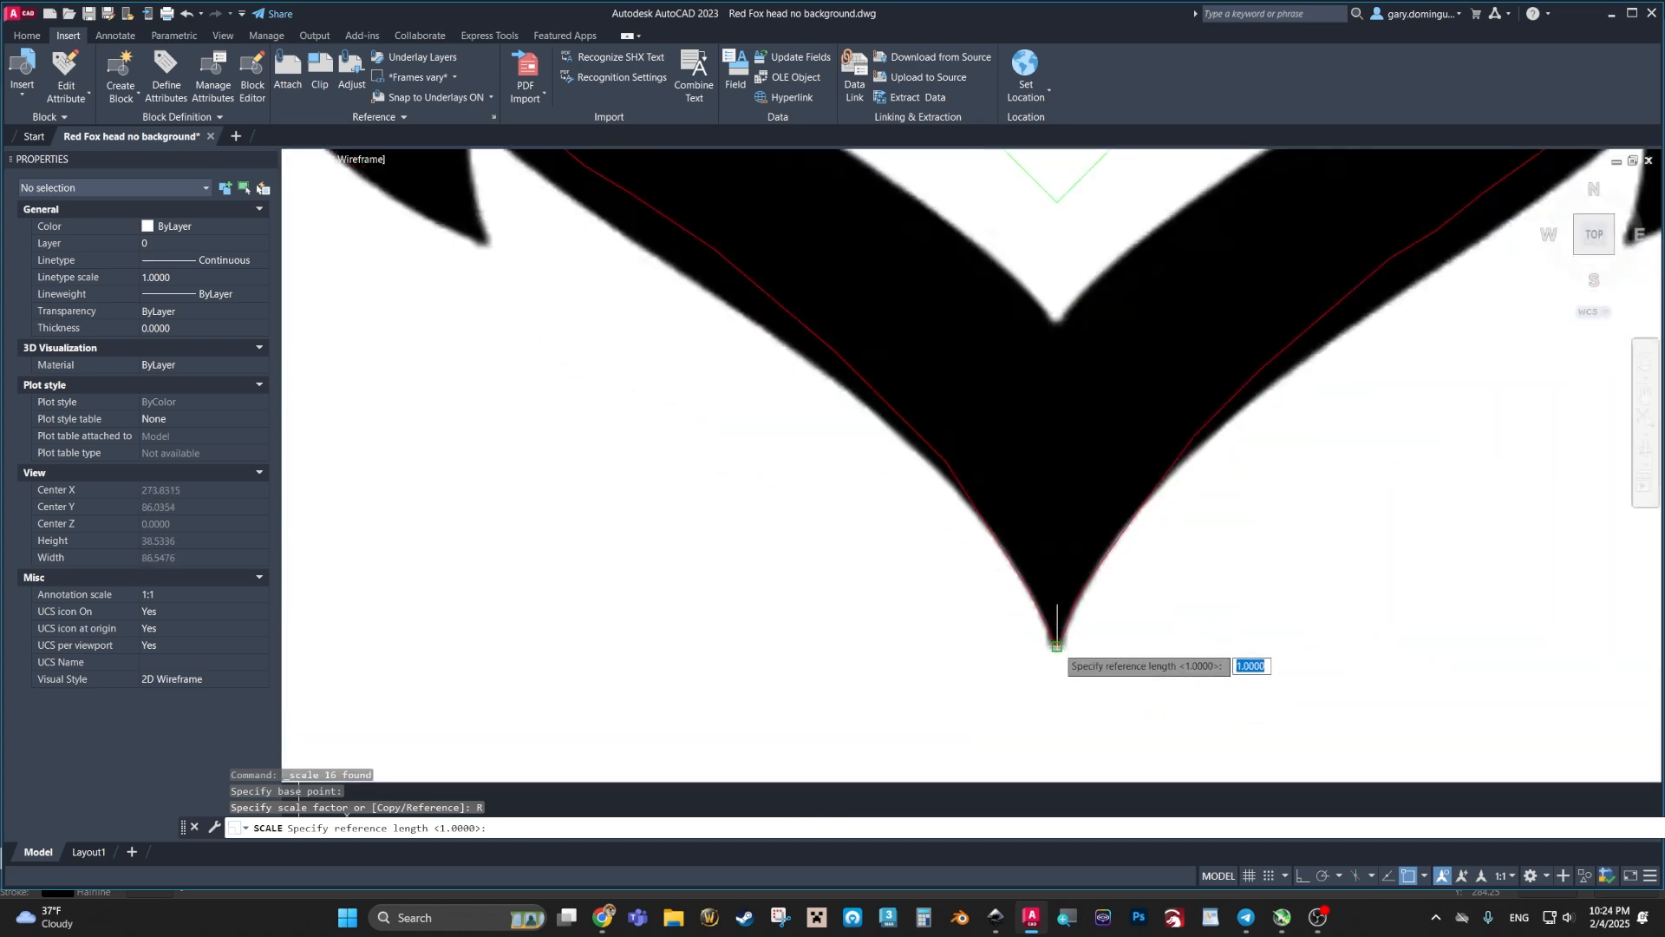
scroll(1056, 646, down, 8)
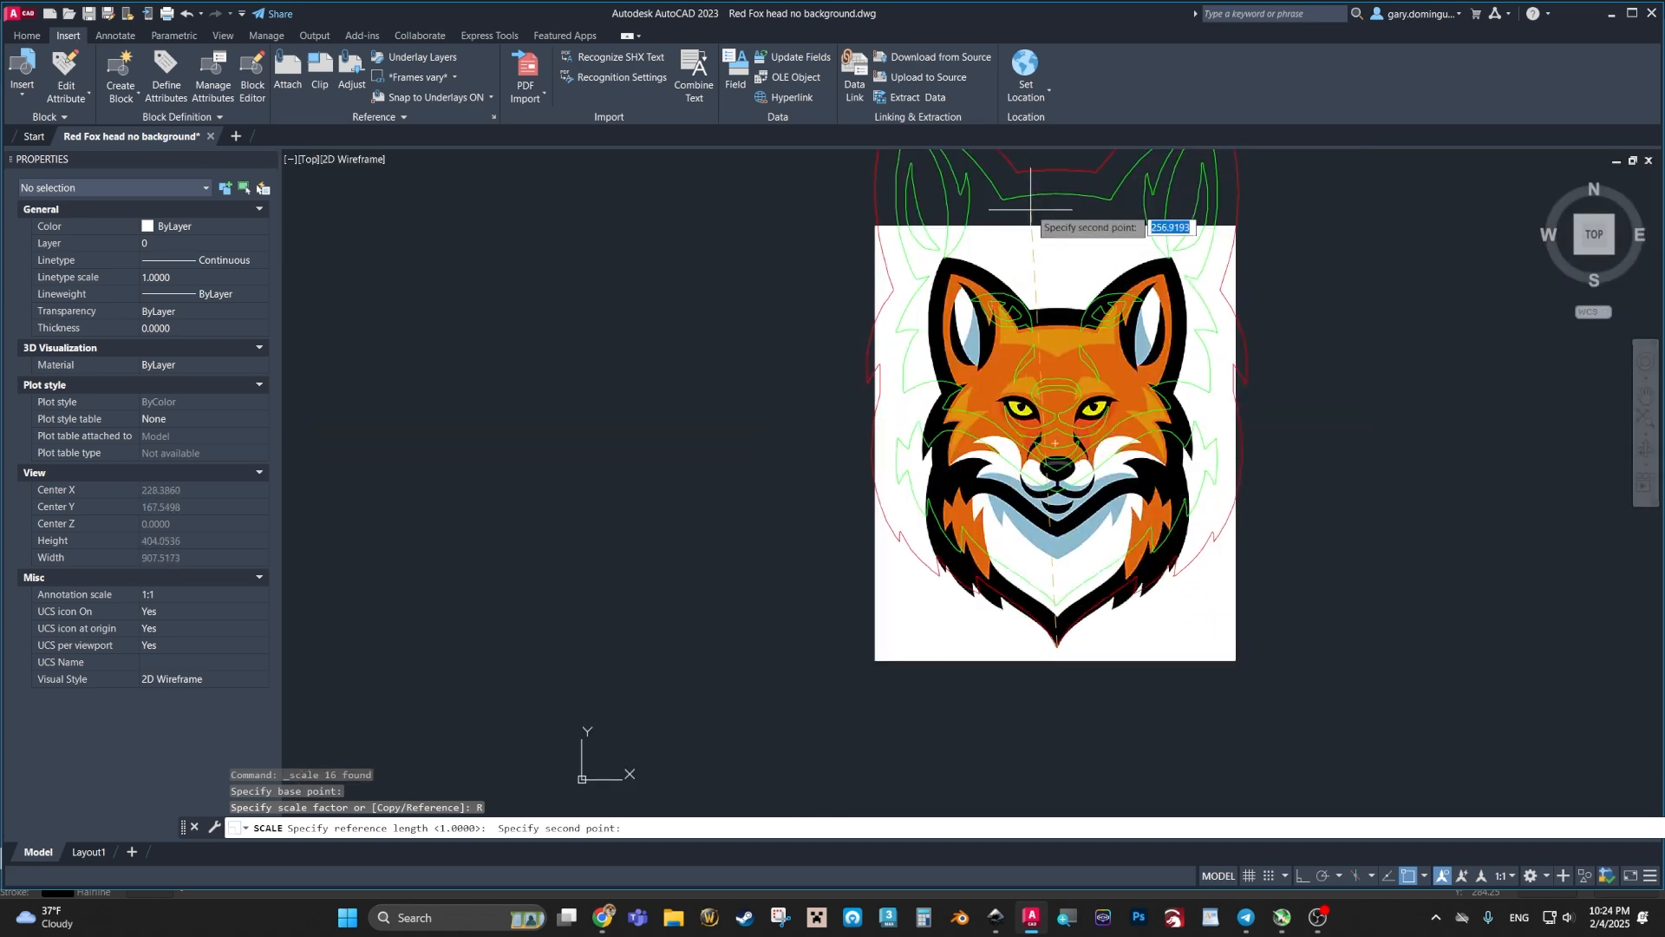
scroll(997, 382, up, 3)
scroll(1021, 373, up, 8)
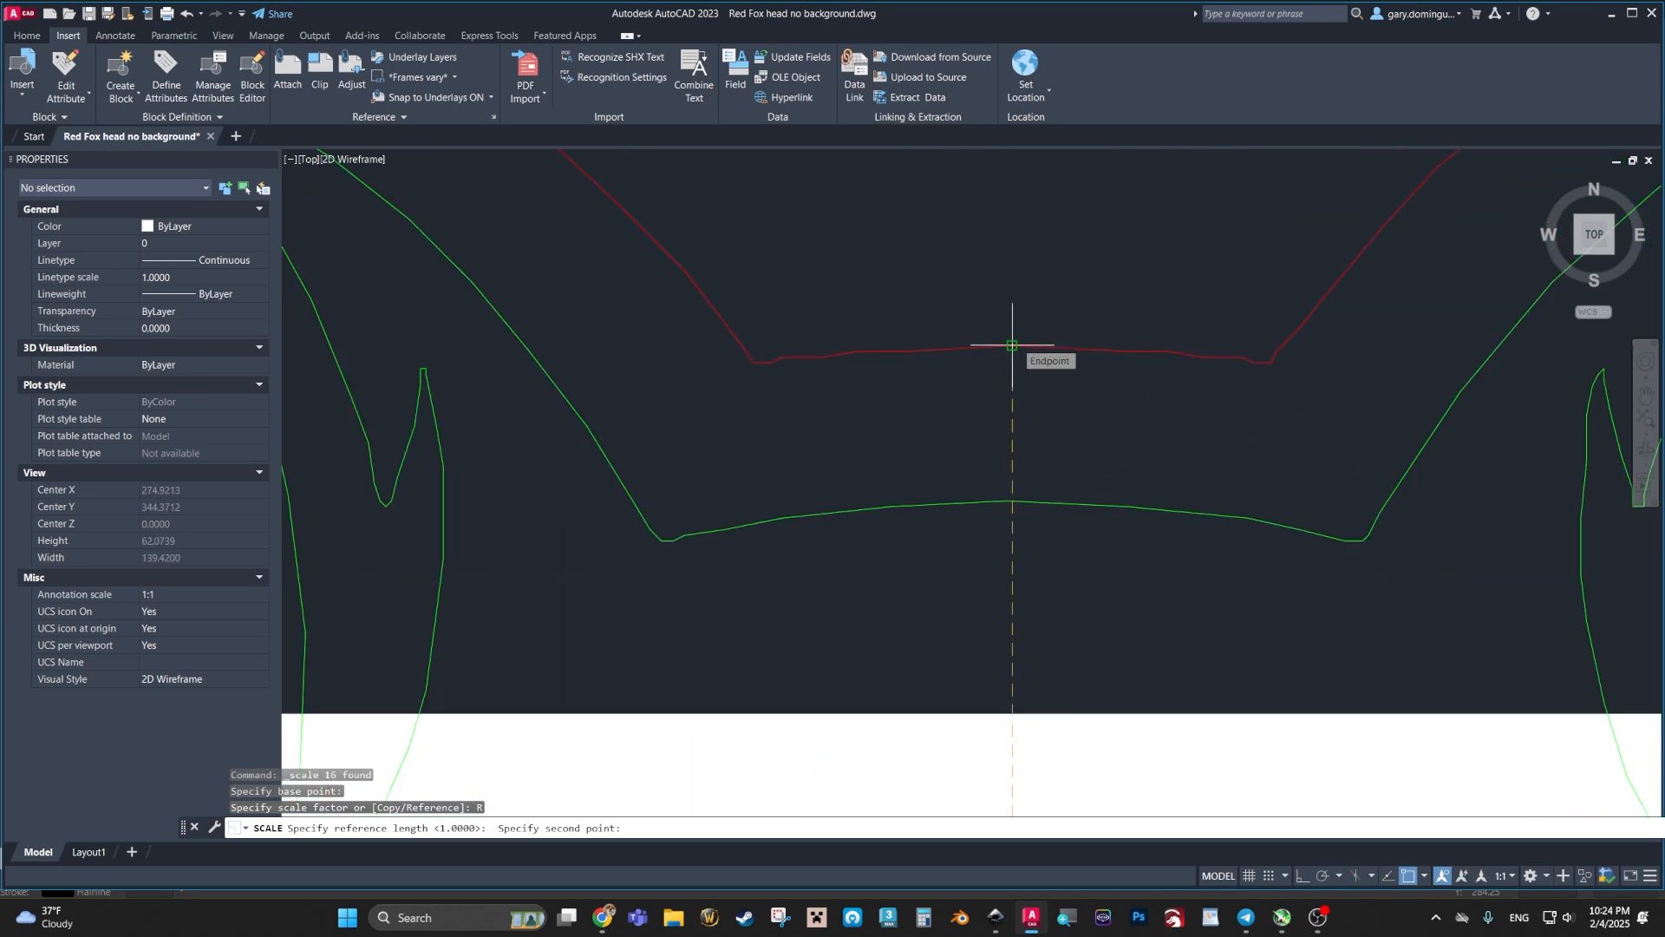
click(1012, 345)
Step: Set the new scale length at the middle of the image's black head edge between the ears so the polylines match the fox
scroll(1026, 371, down, 6)
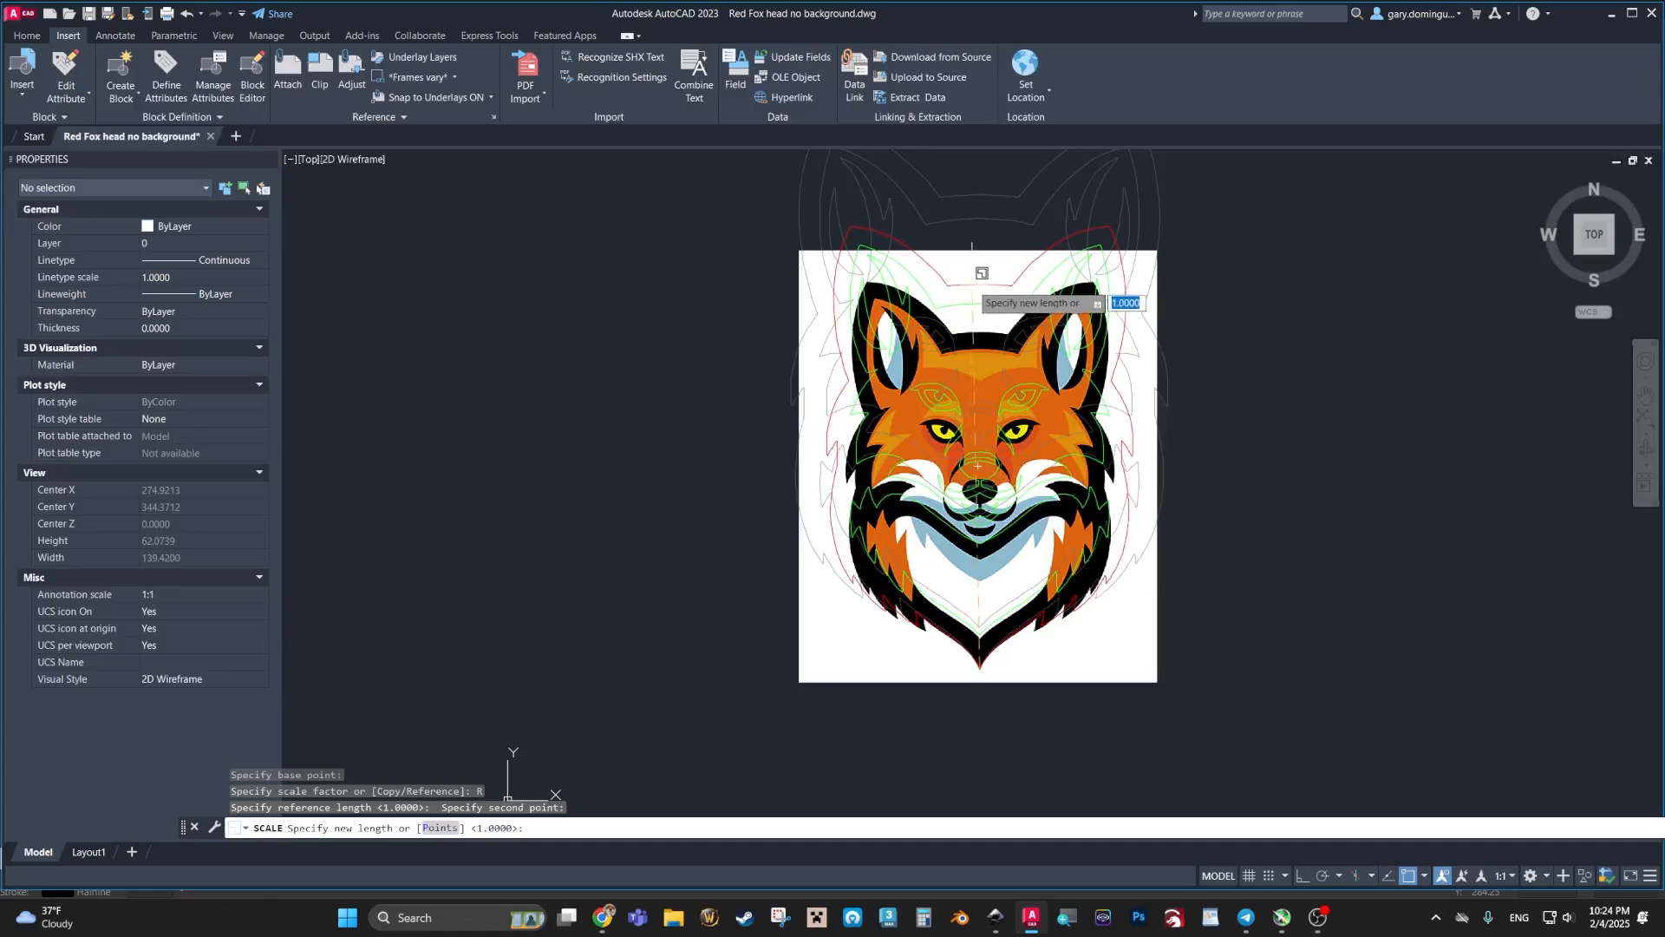
scroll(955, 286, up, 8)
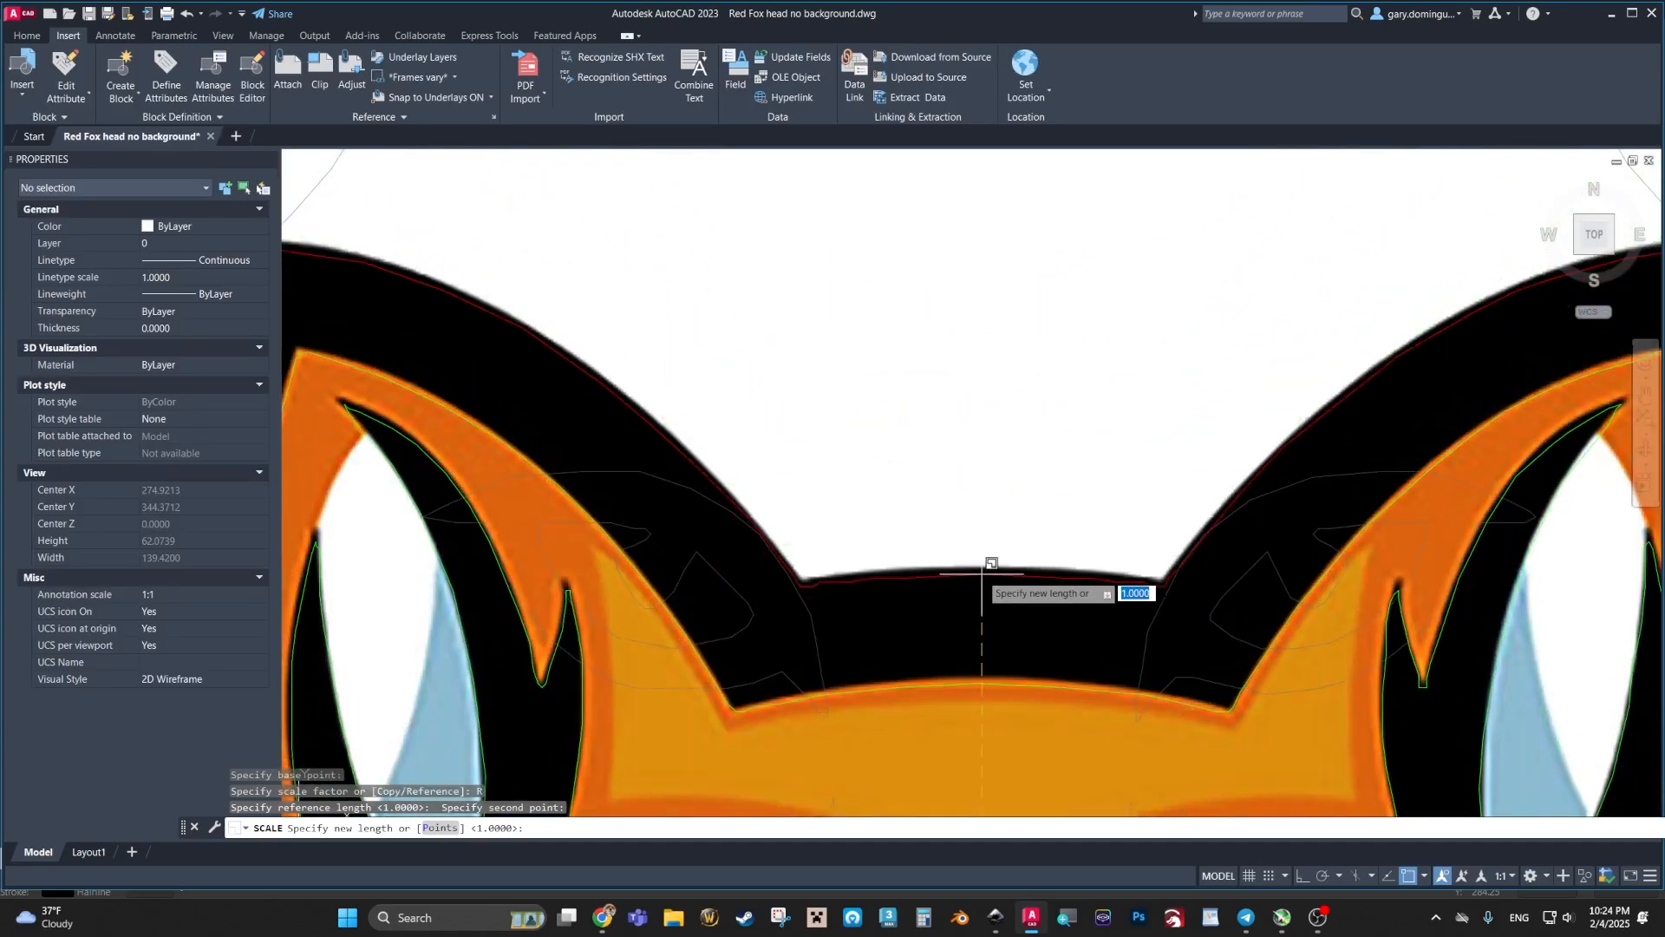
scroll(985, 588, up, 3)
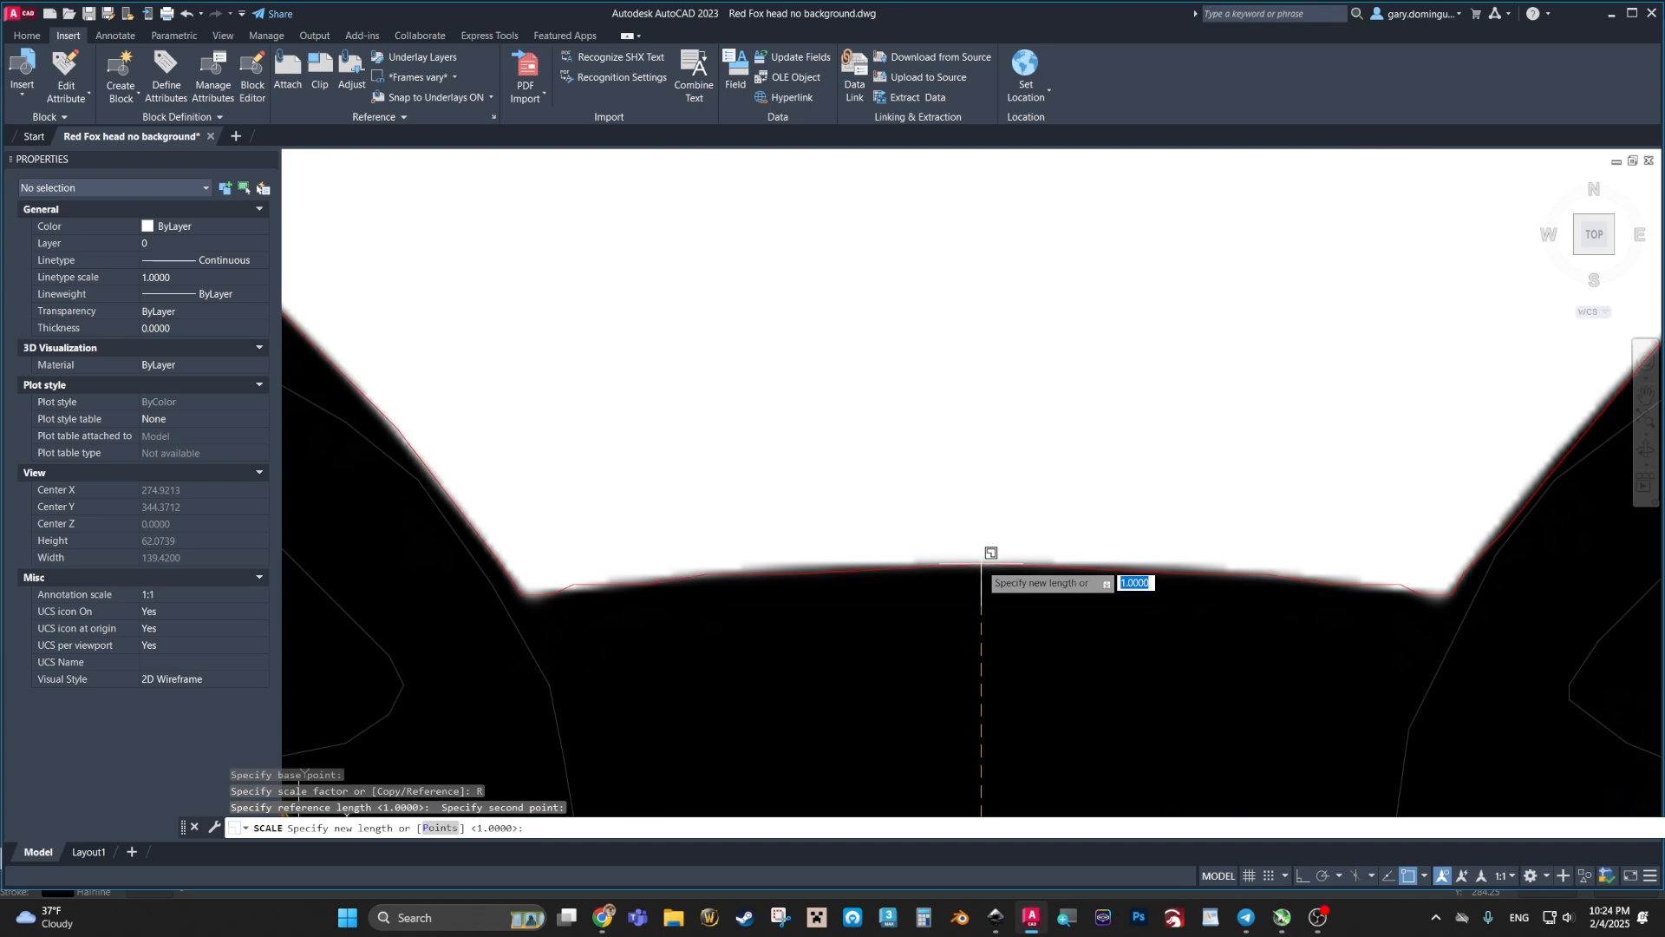
click(983, 564)
scroll(889, 631, down, 5)
scroll(889, 631, down, 1)
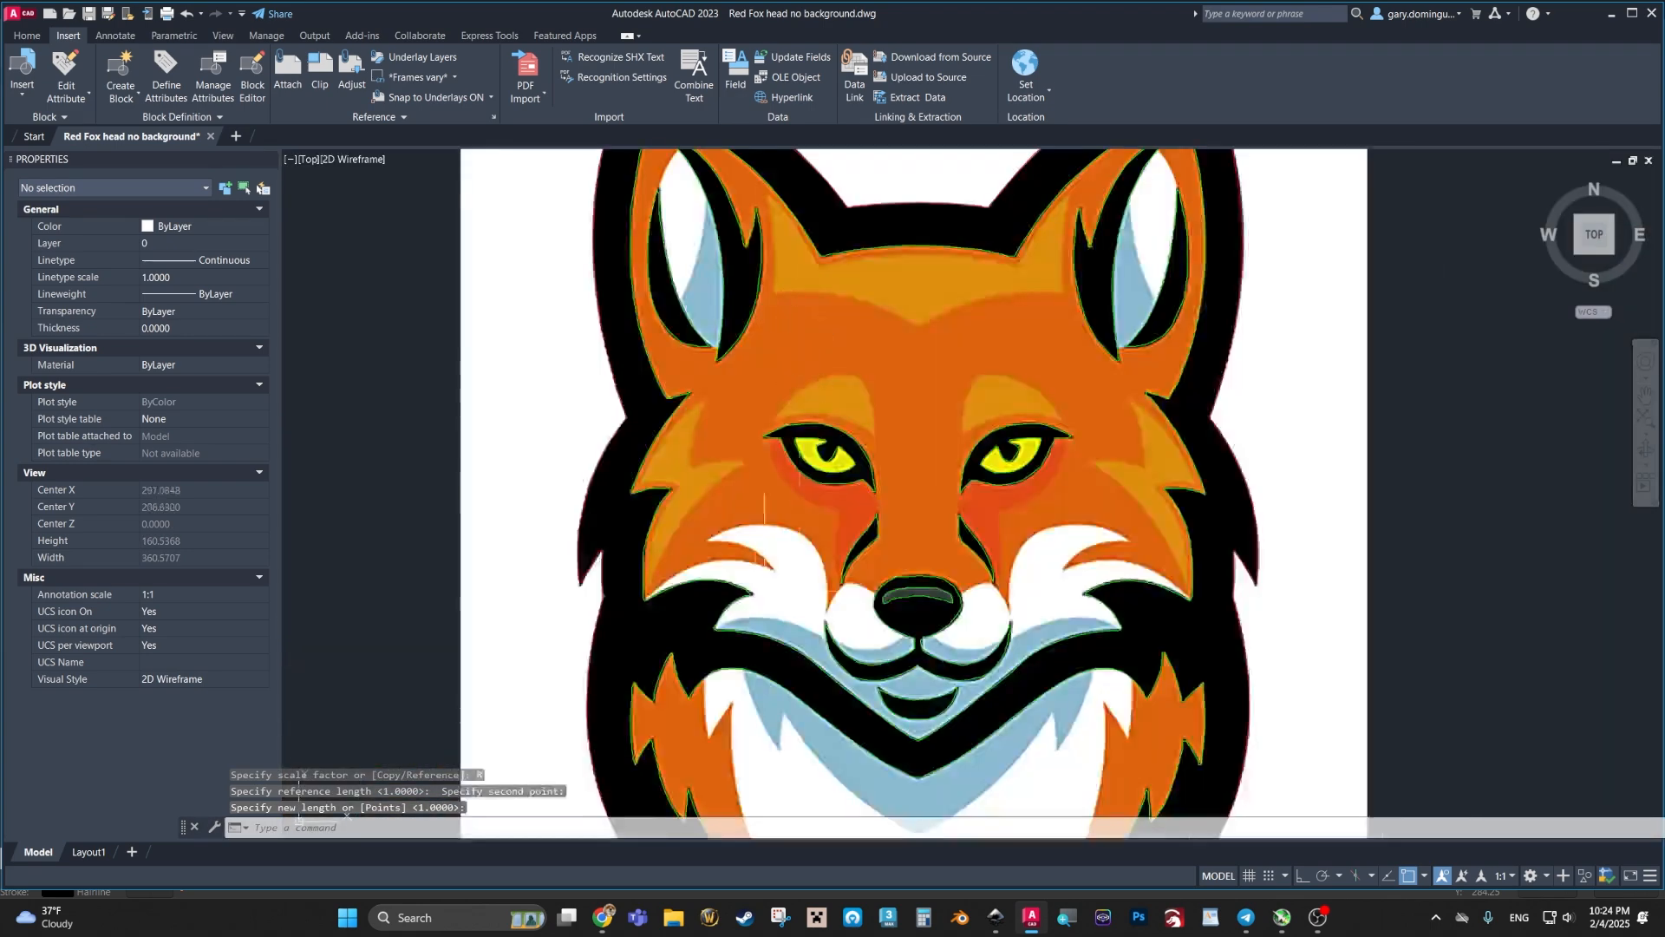
scroll(908, 588, down, 3)
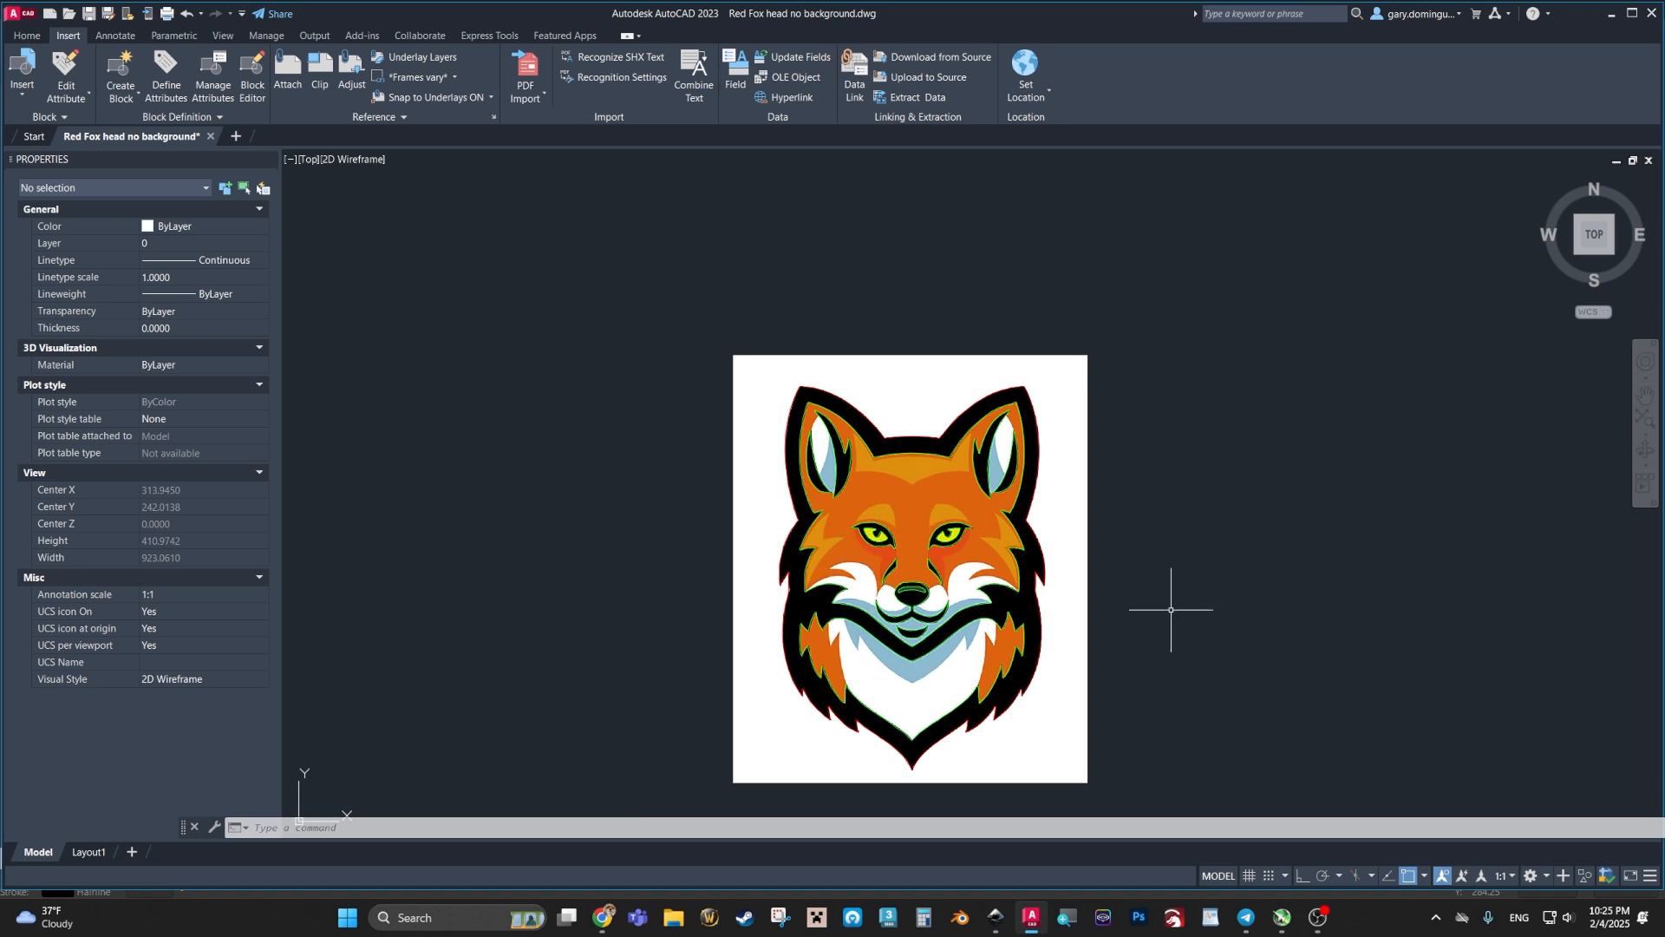
Step: Add a vertical linear dimension between the two right-hand corners of the fox image, just outside its edge, and read its value
middle_drag(1175, 602, 960, 538)
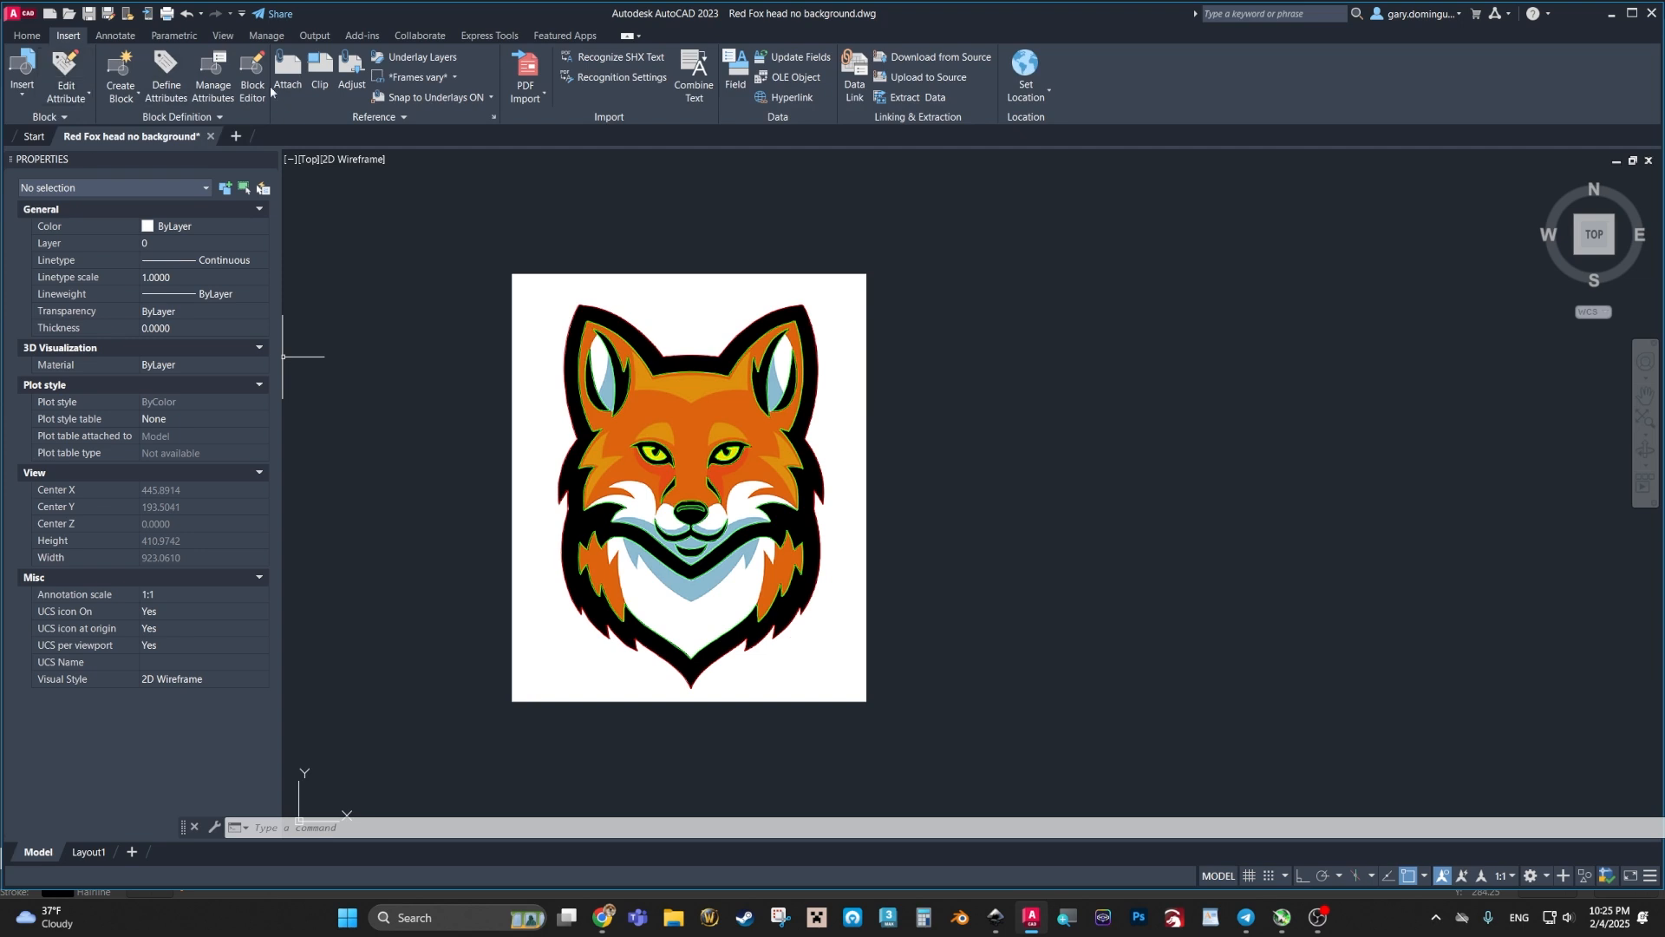
click(27, 36)
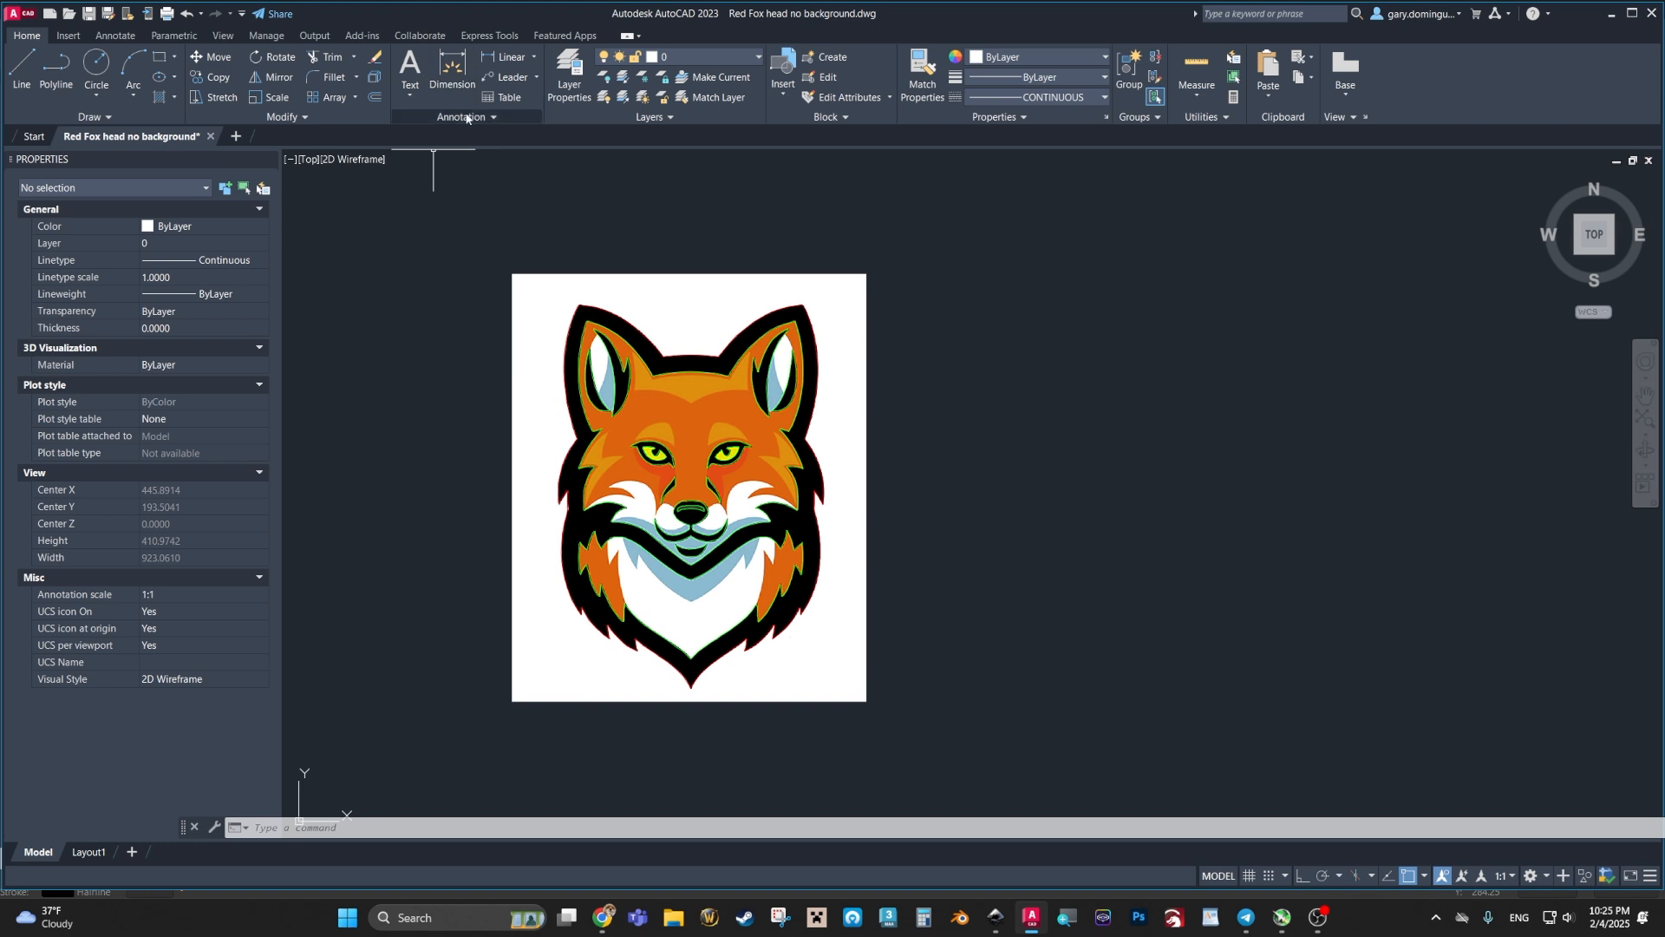
click(508, 57)
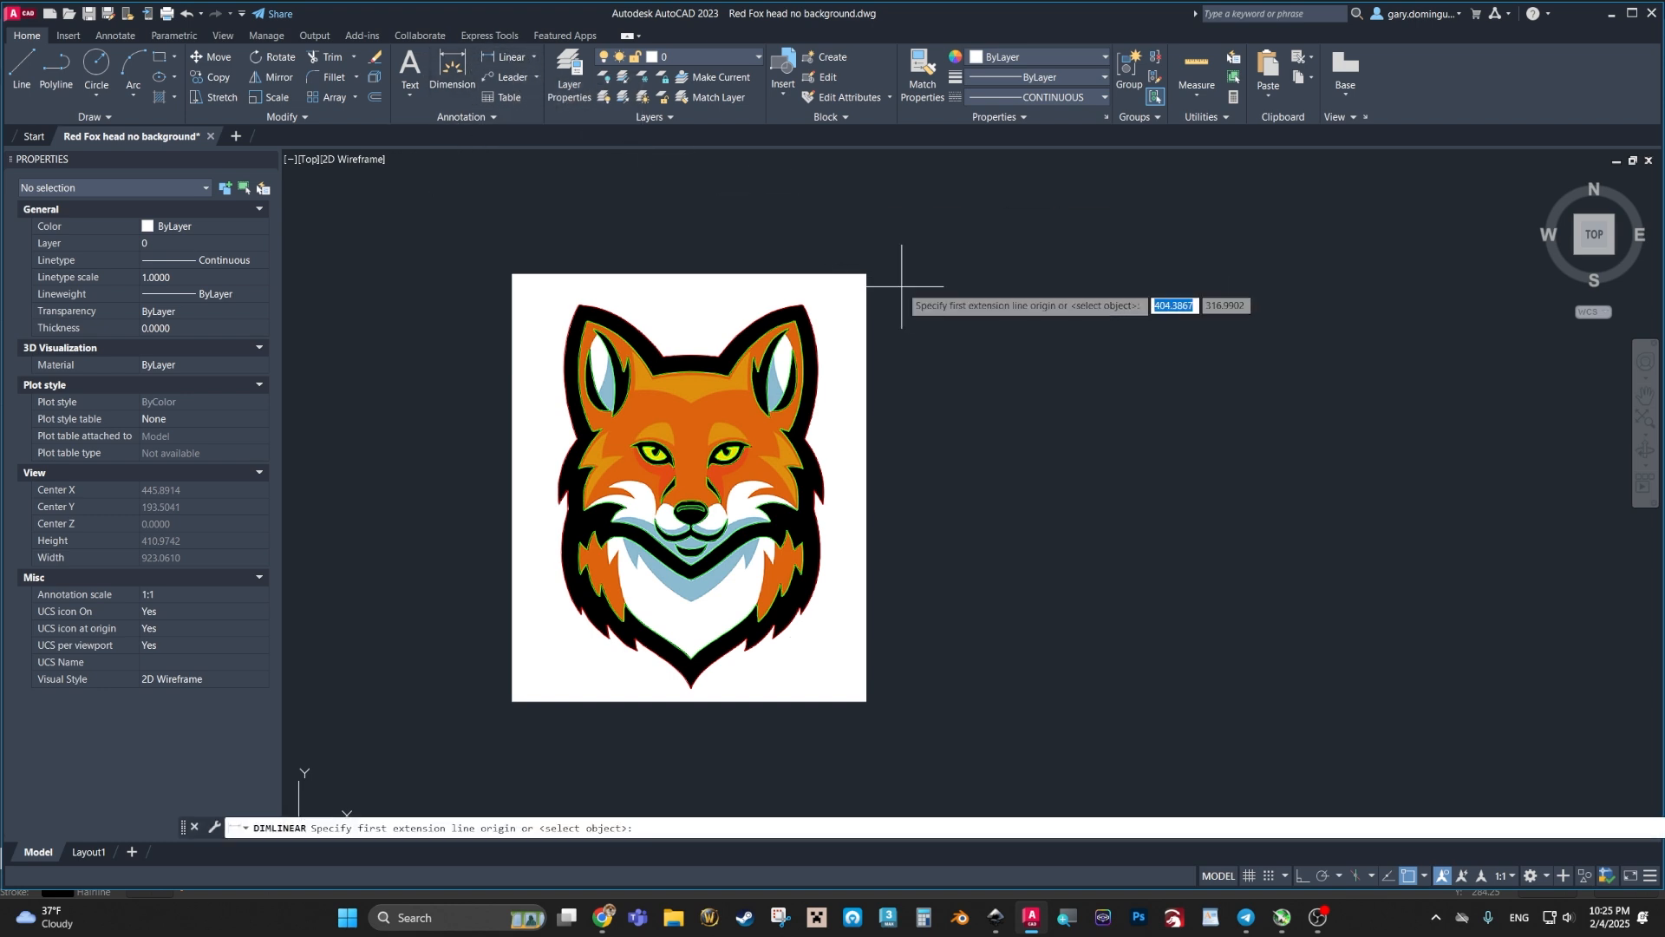
click(866, 275)
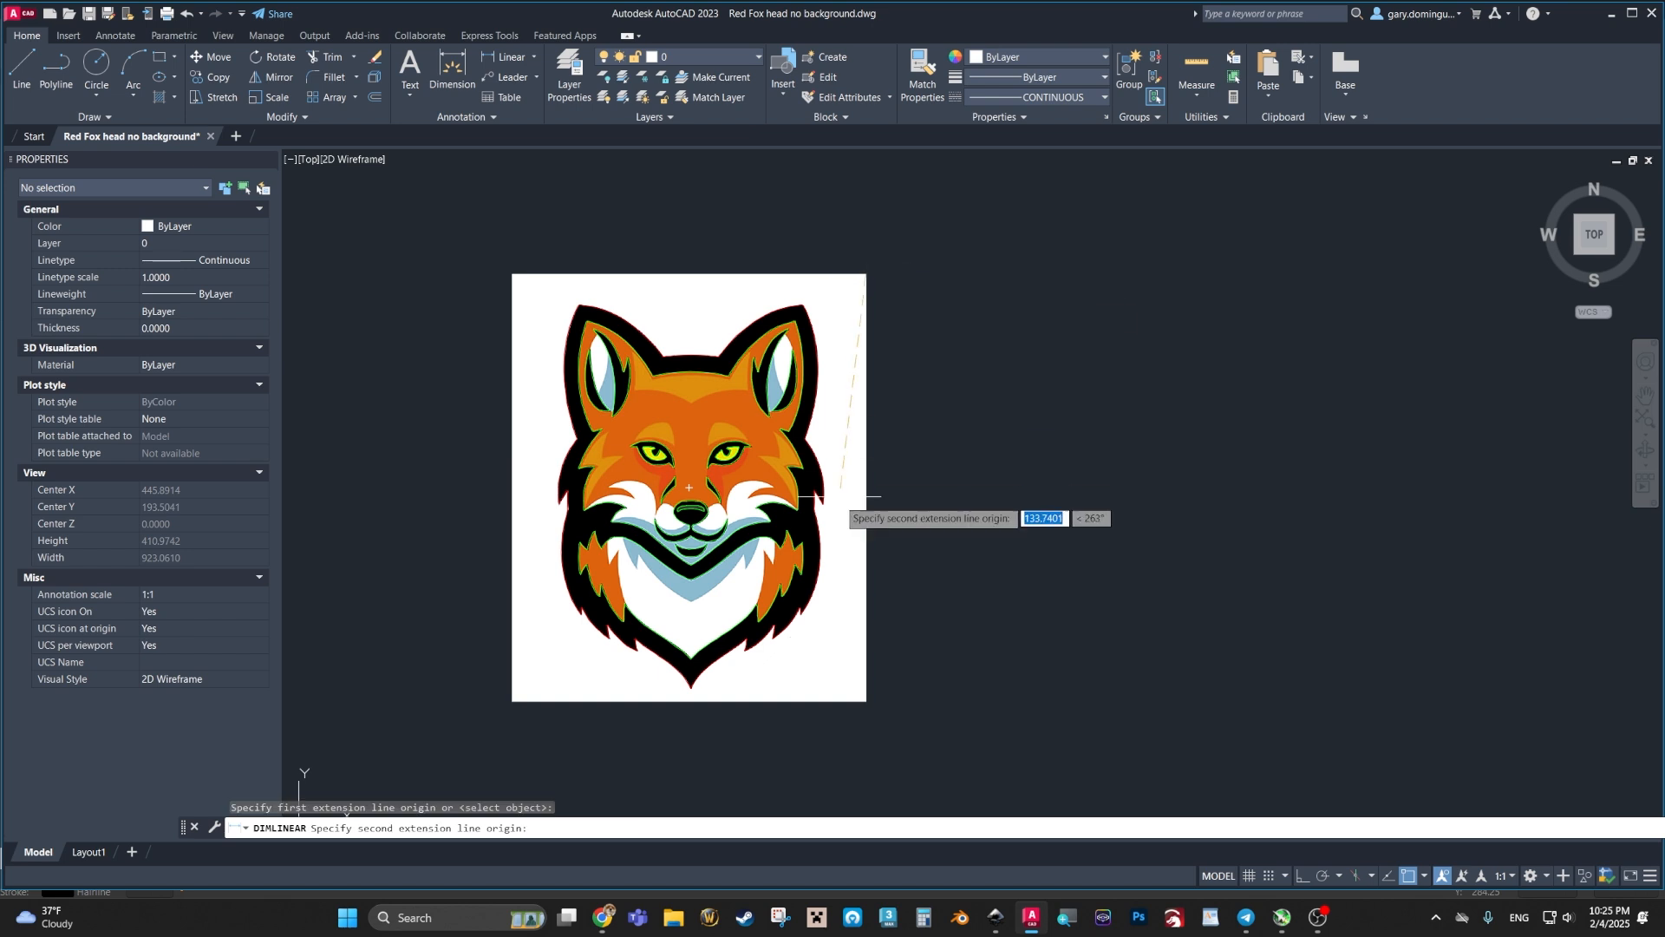
click(866, 700)
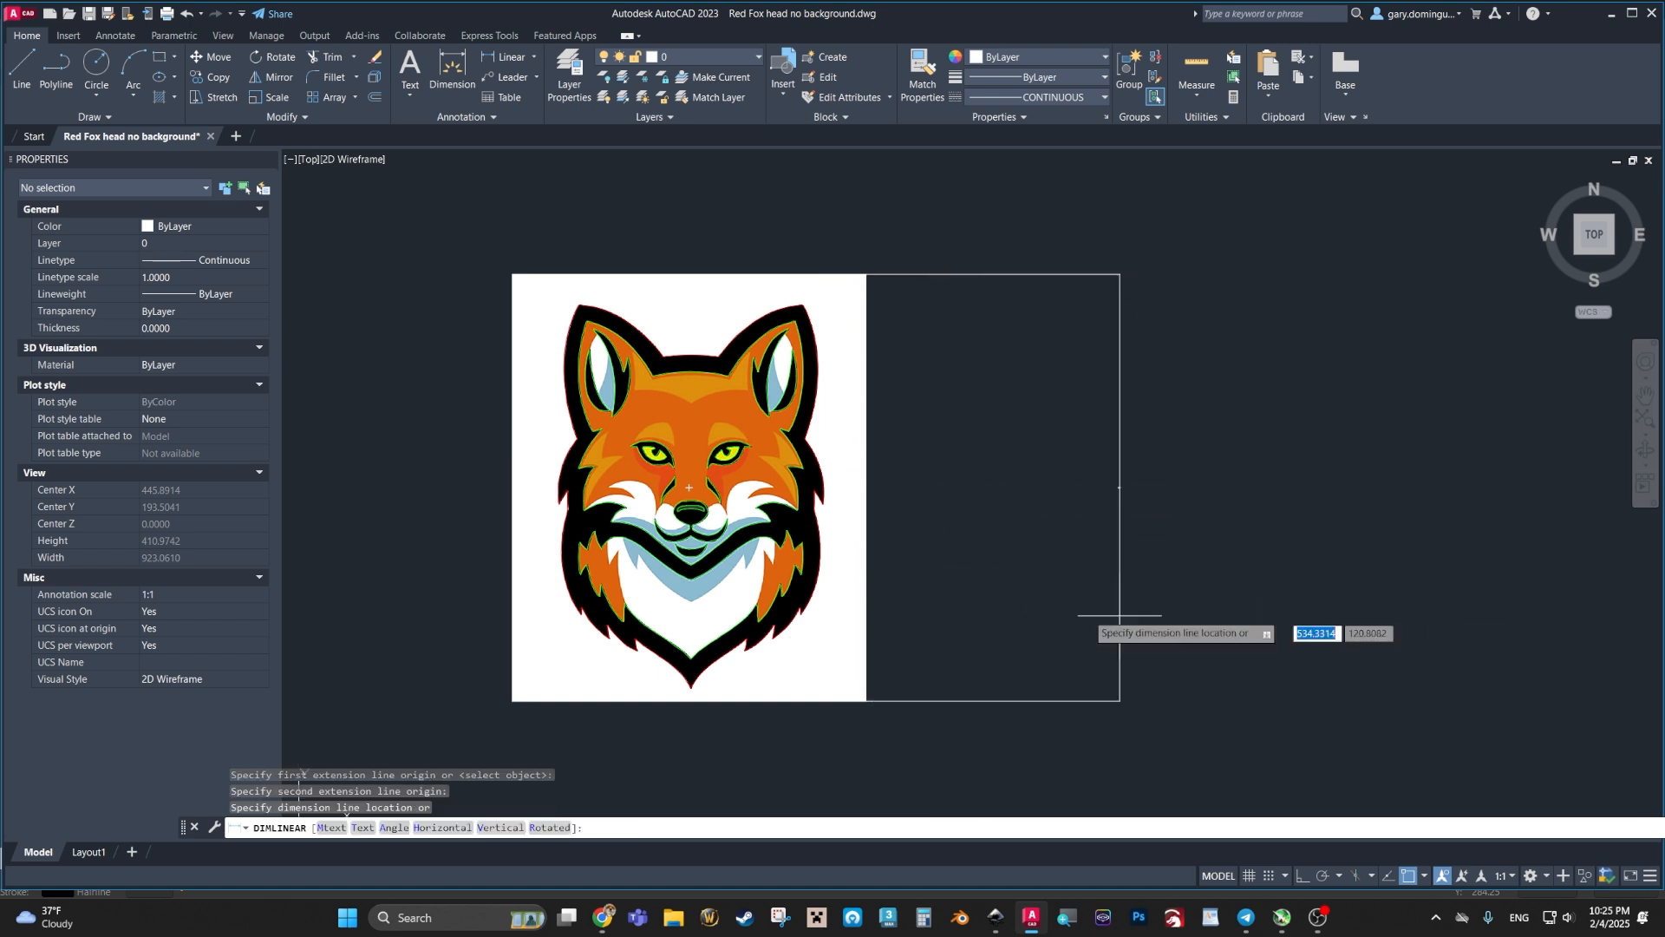
click(917, 563)
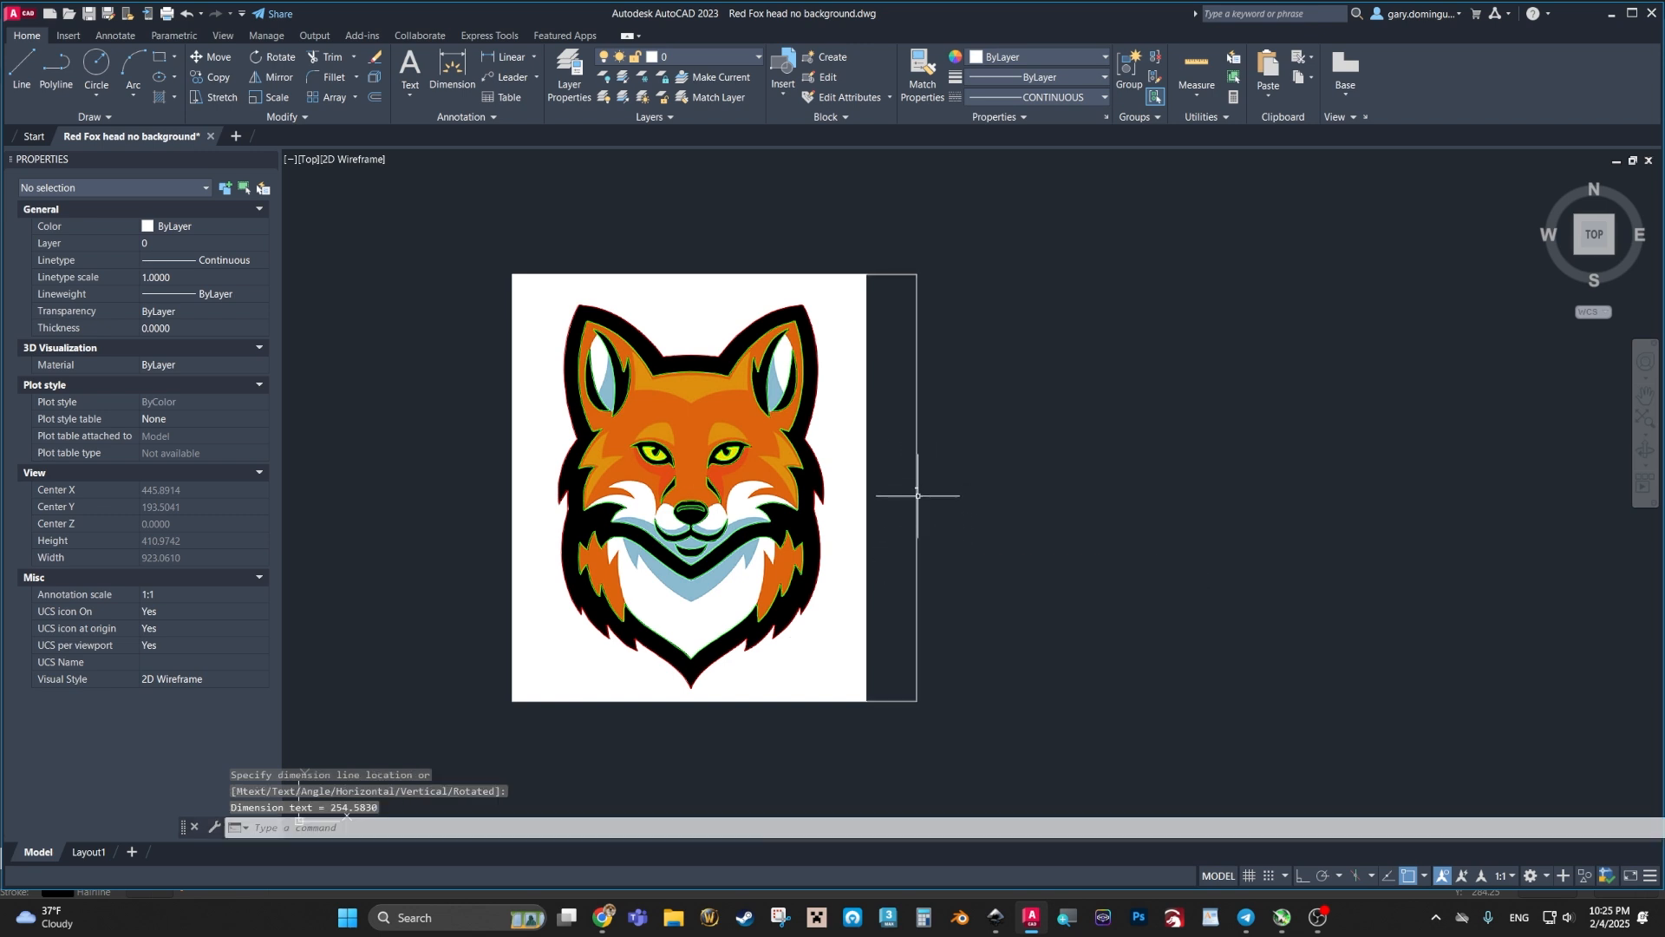
scroll(924, 497, up, 15)
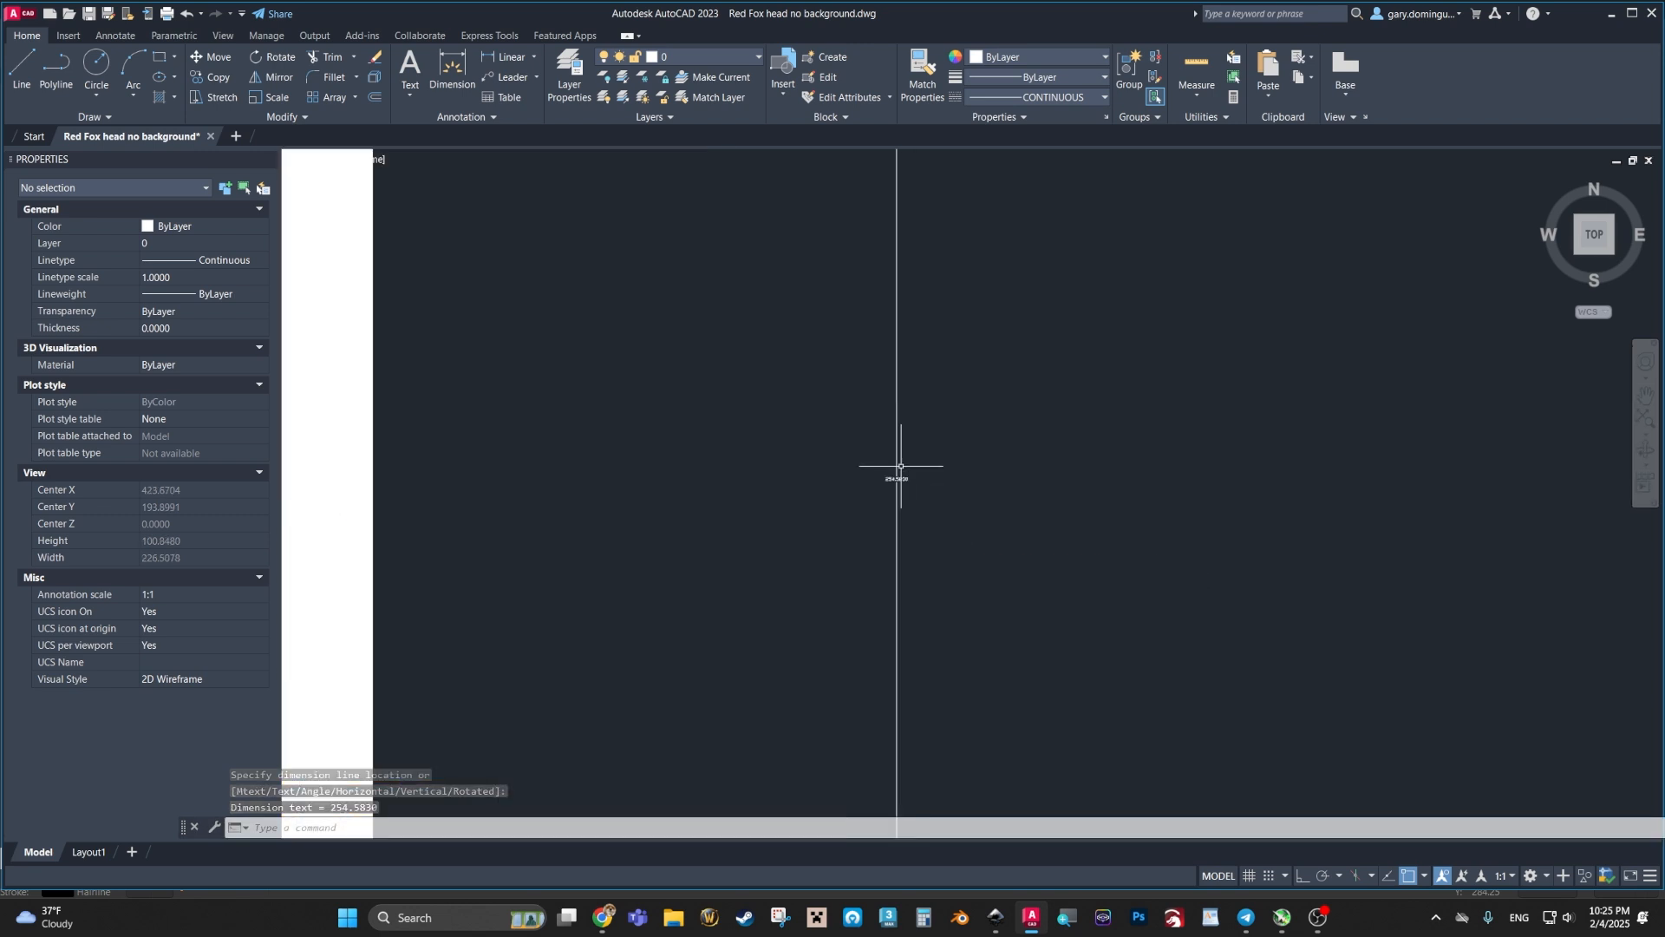
scroll(867, 520, up, 2)
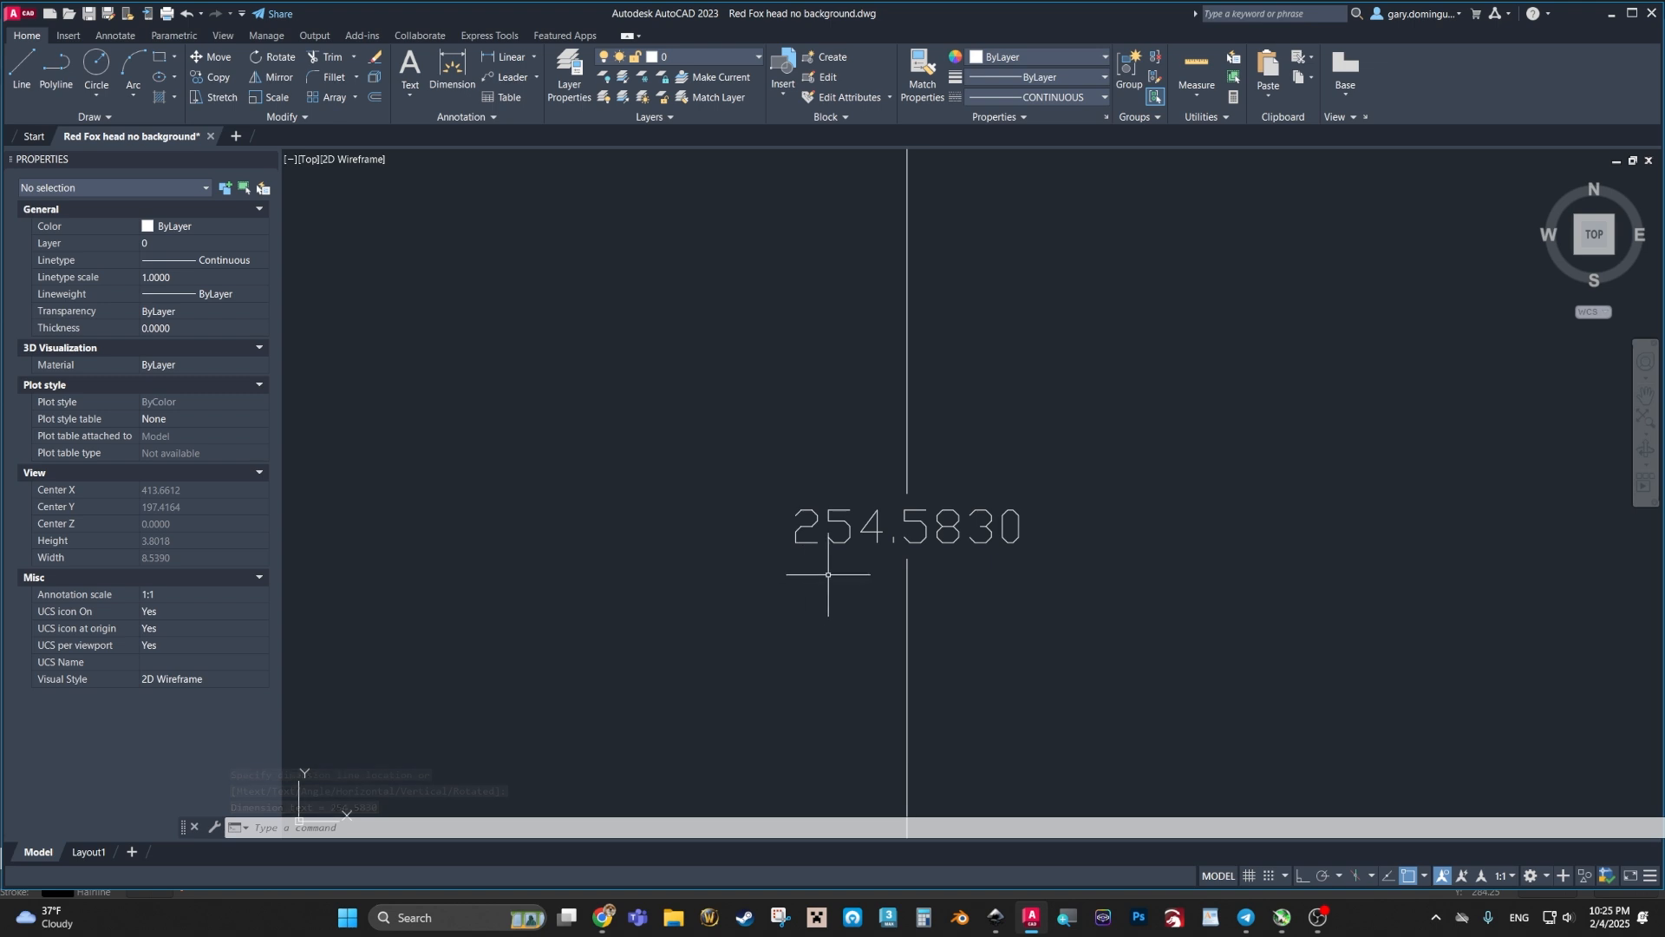
scroll(887, 538, up, 3)
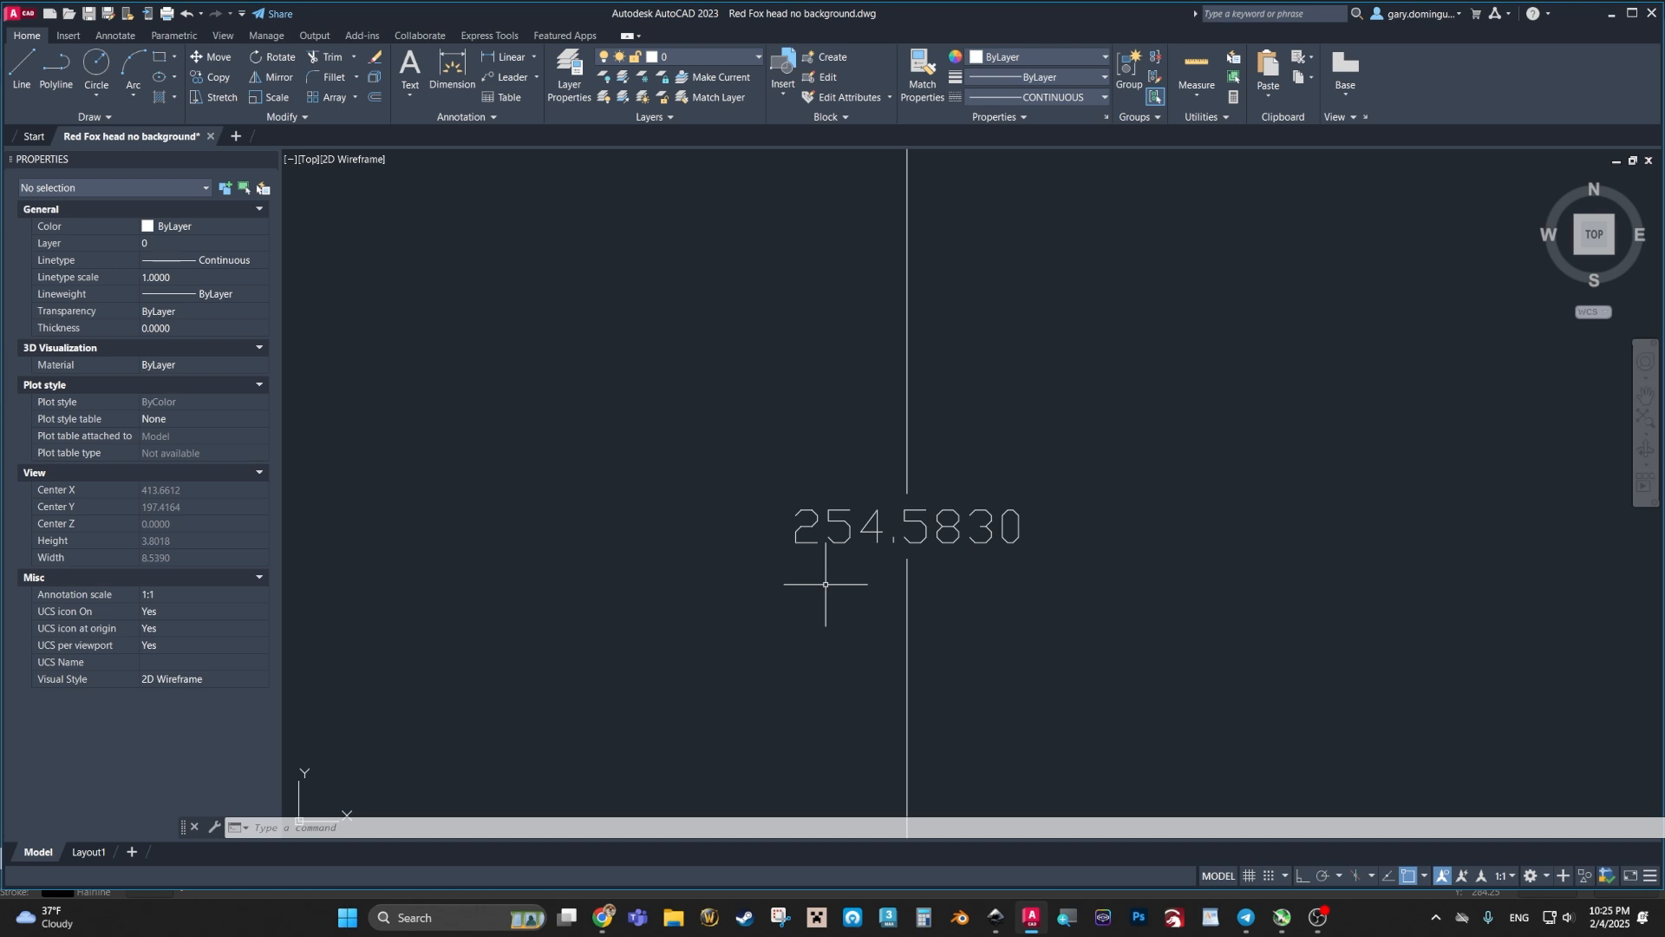
scroll(831, 578, down, 2)
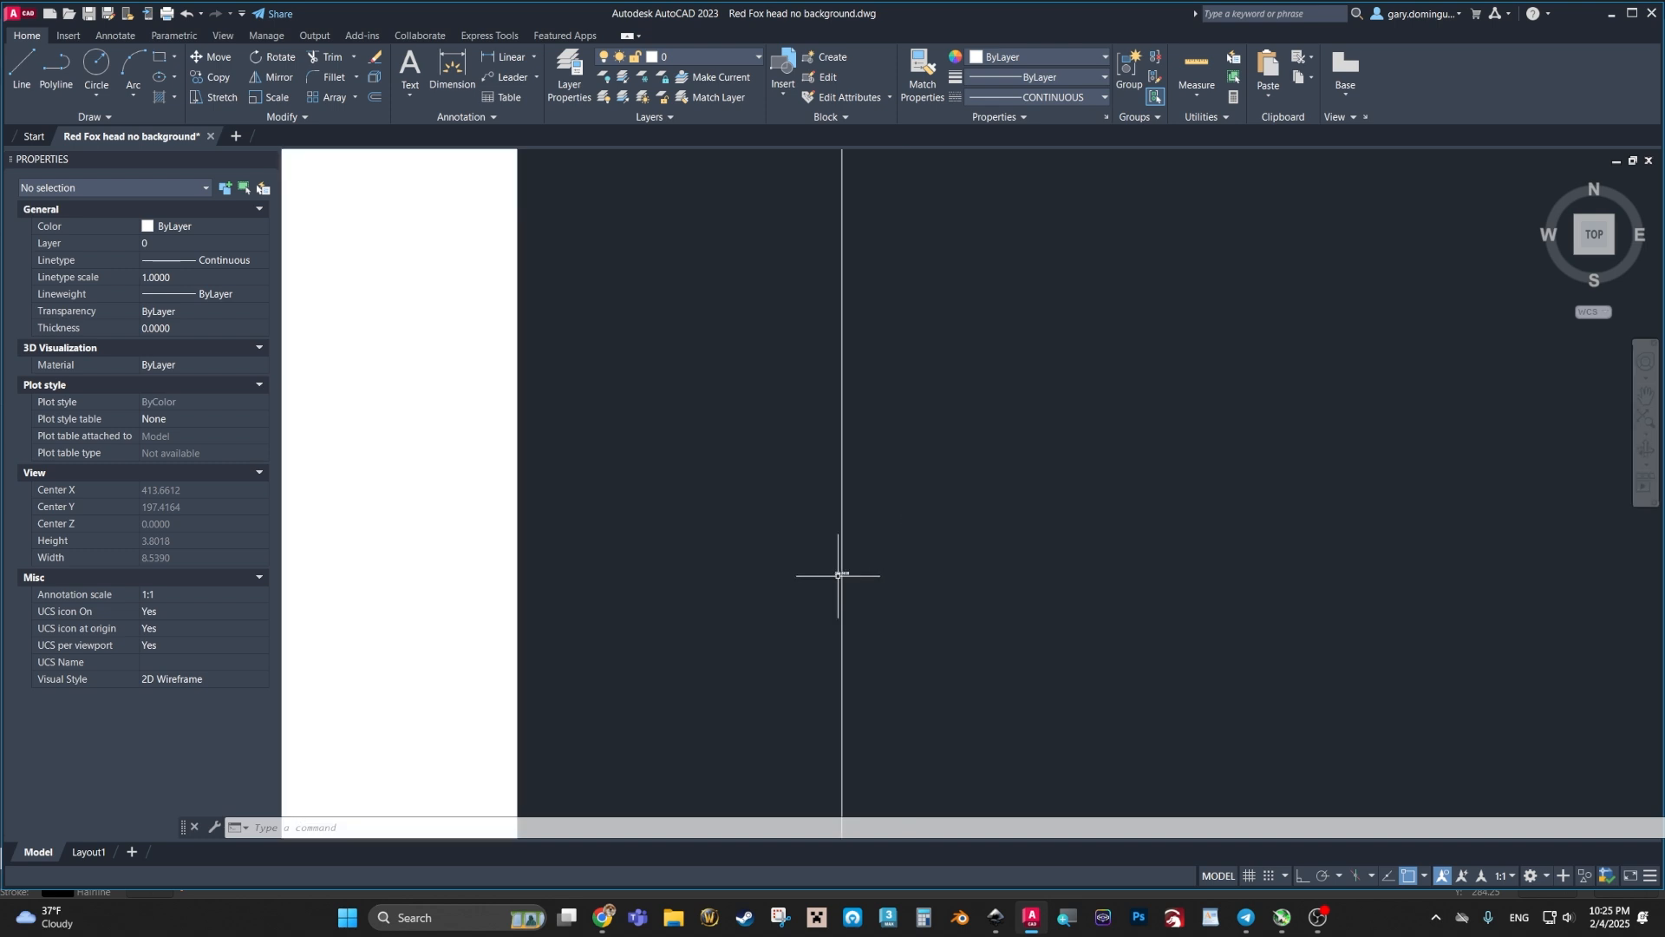
Step: Window-select the fox image with all polylines and the dimension, and start scaling them from the image's upper-right corner
scroll(832, 583, down, 19)
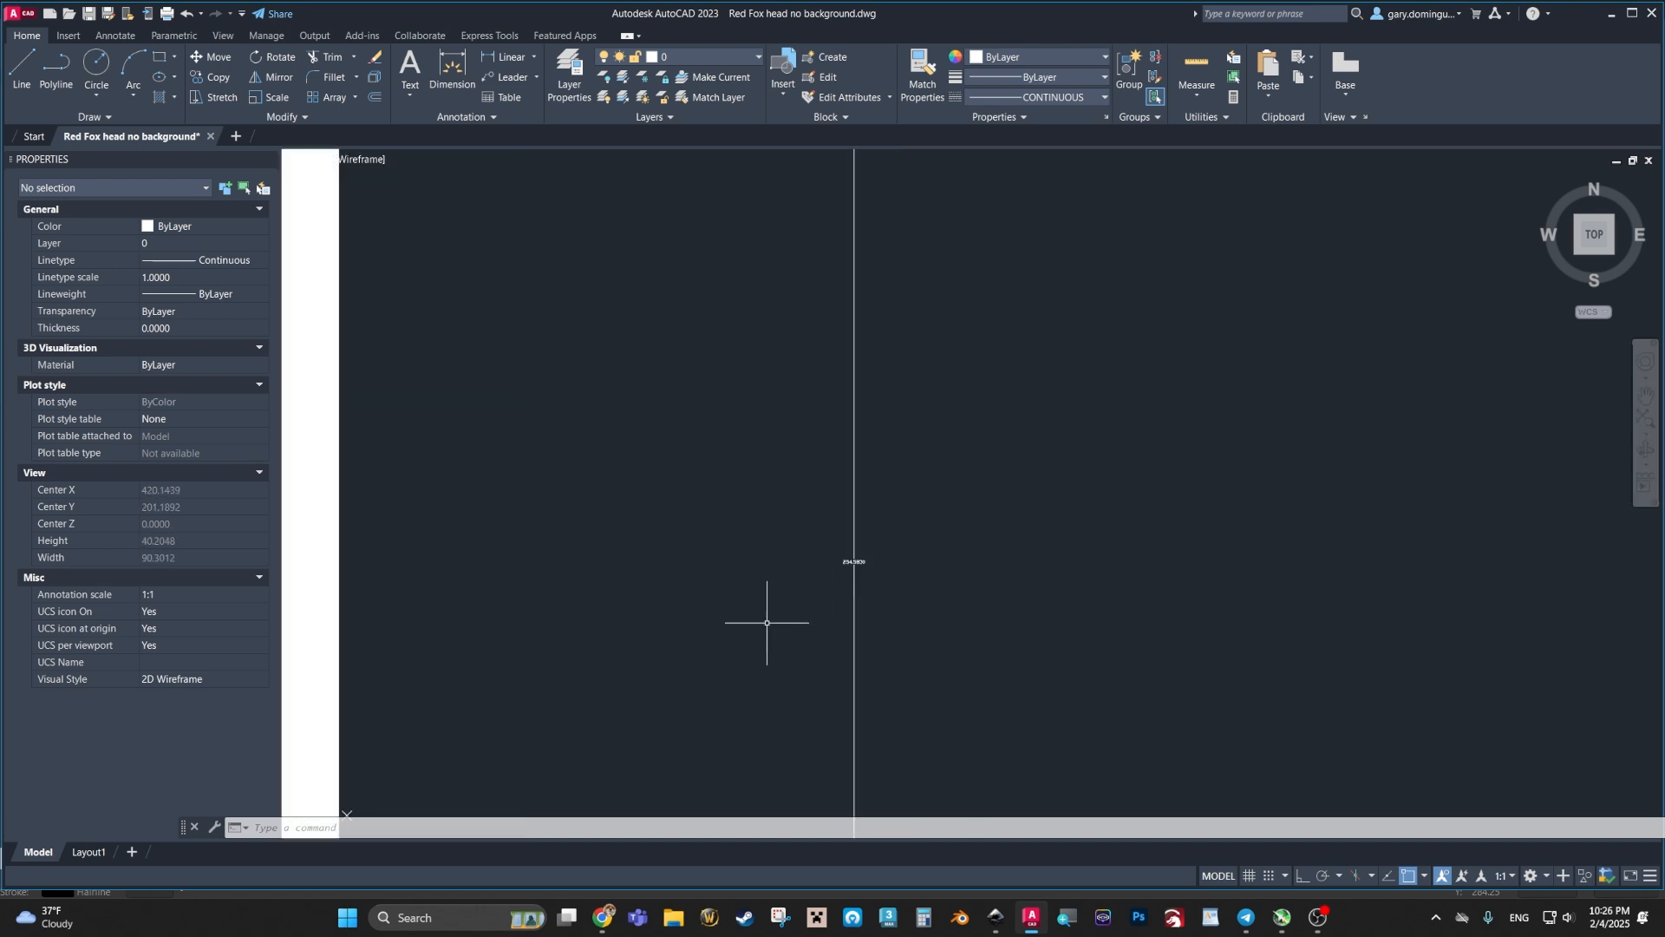
mouse_move(898, 553)
middle_down()
mouse_move(907, 587)
mouse_move(946, 603)
middle_up()
middle_drag(1096, 566, 1128, 425)
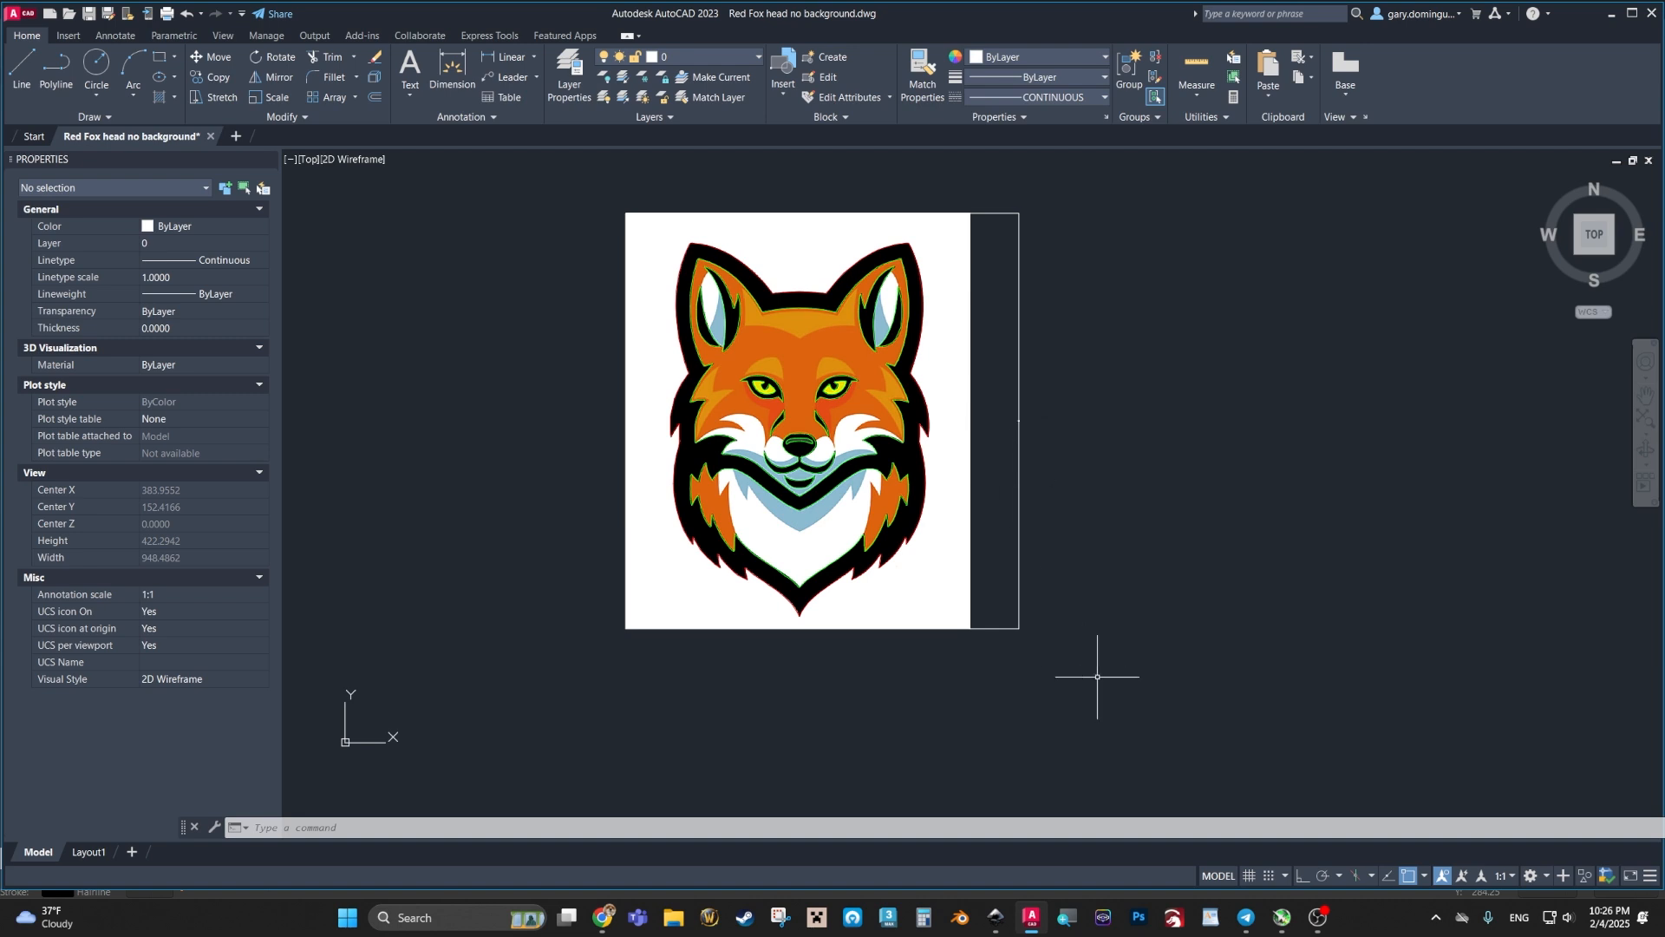
middle_drag(1093, 609, 1015, 685)
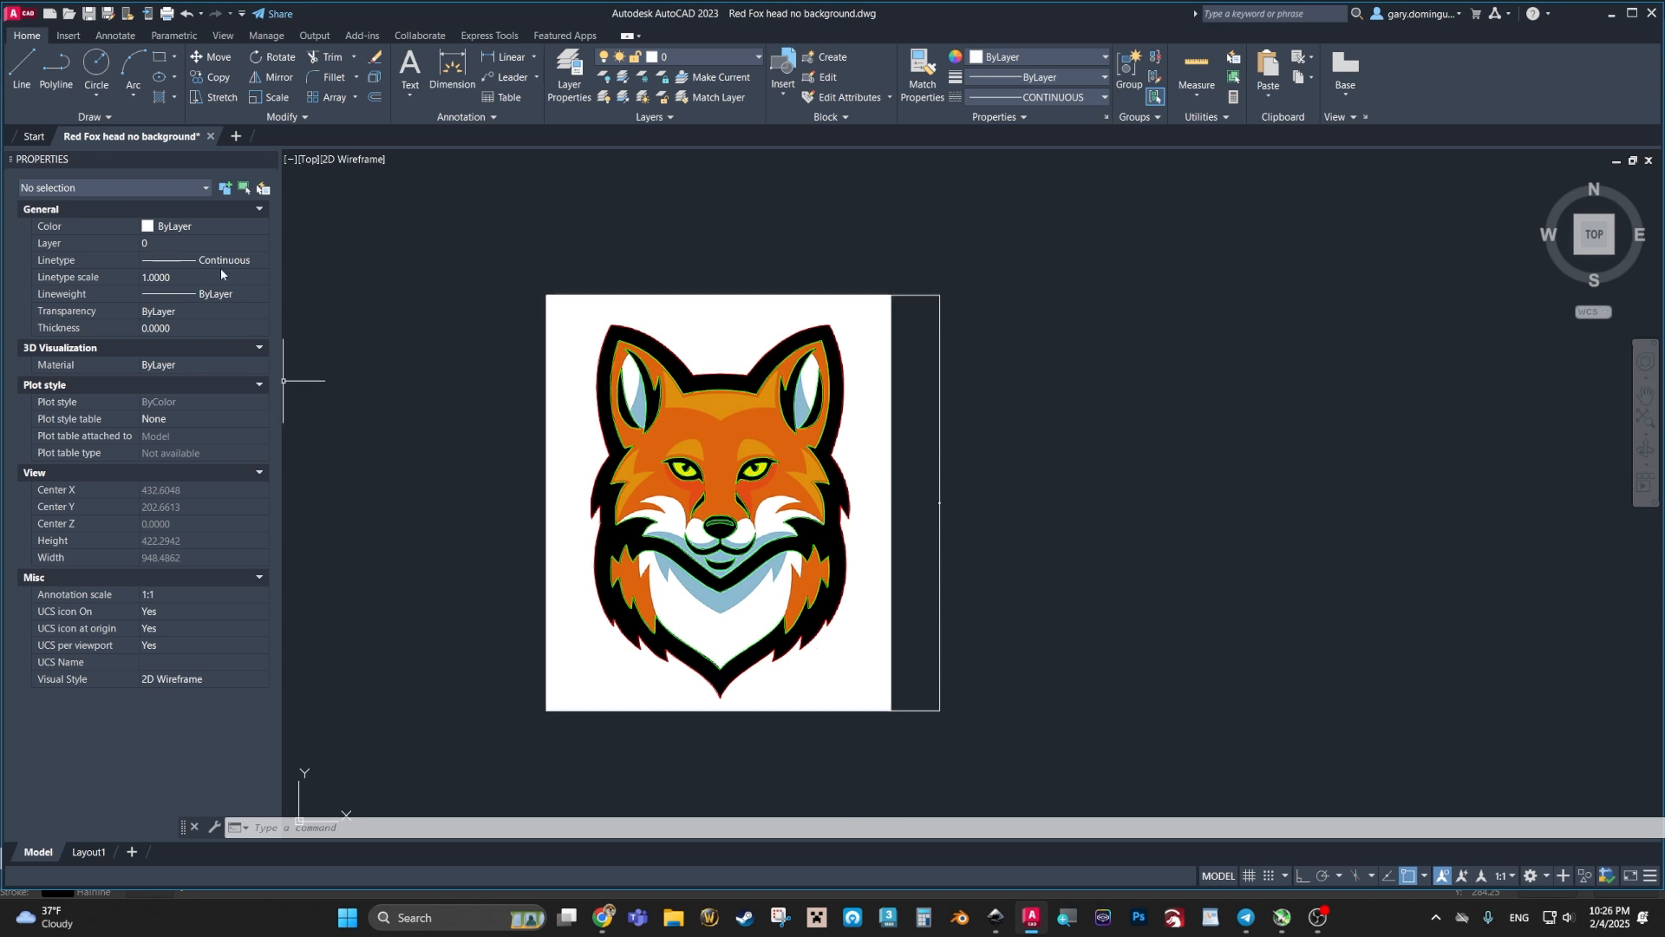
click(466, 231)
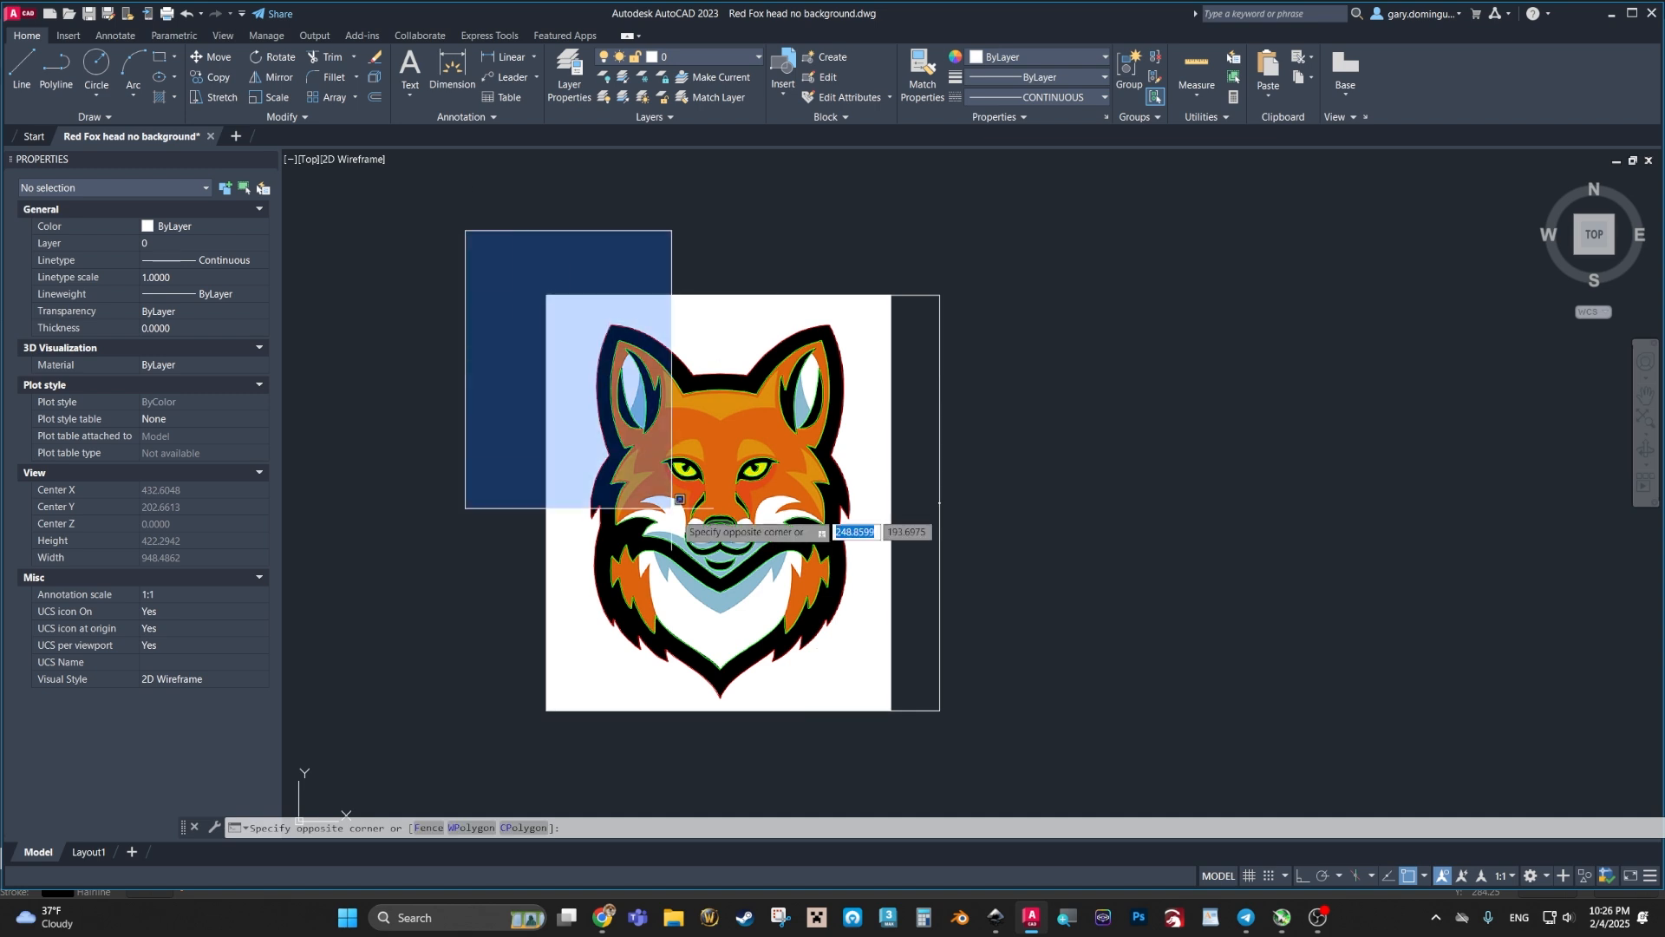
click(990, 771)
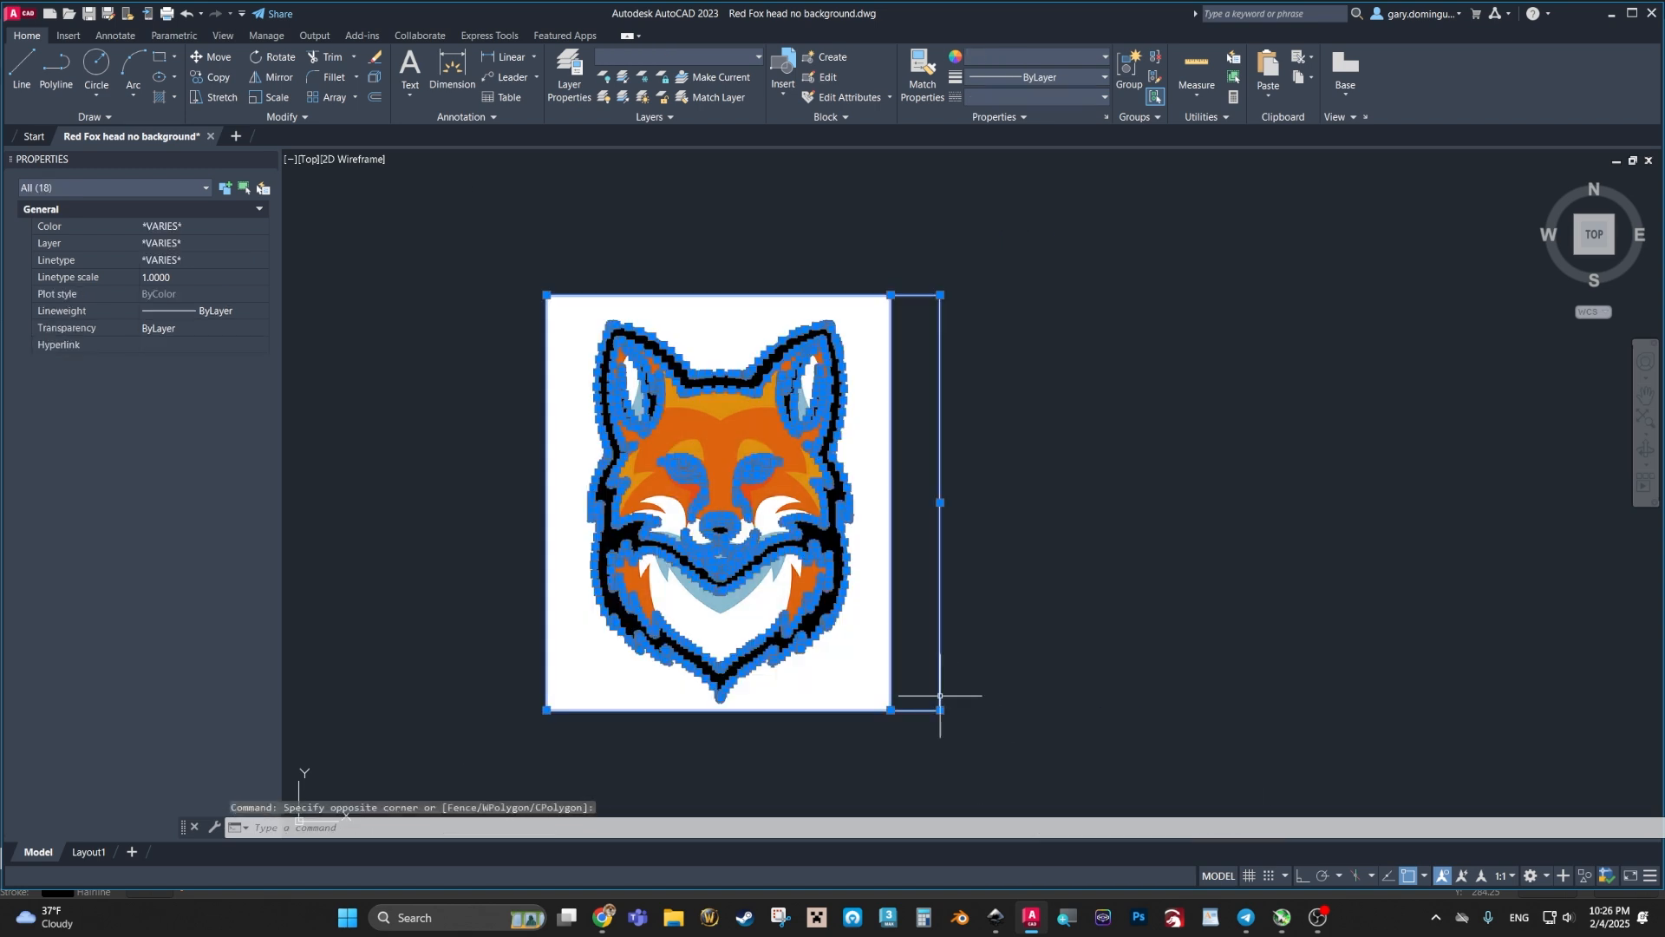
right_click(986, 448)
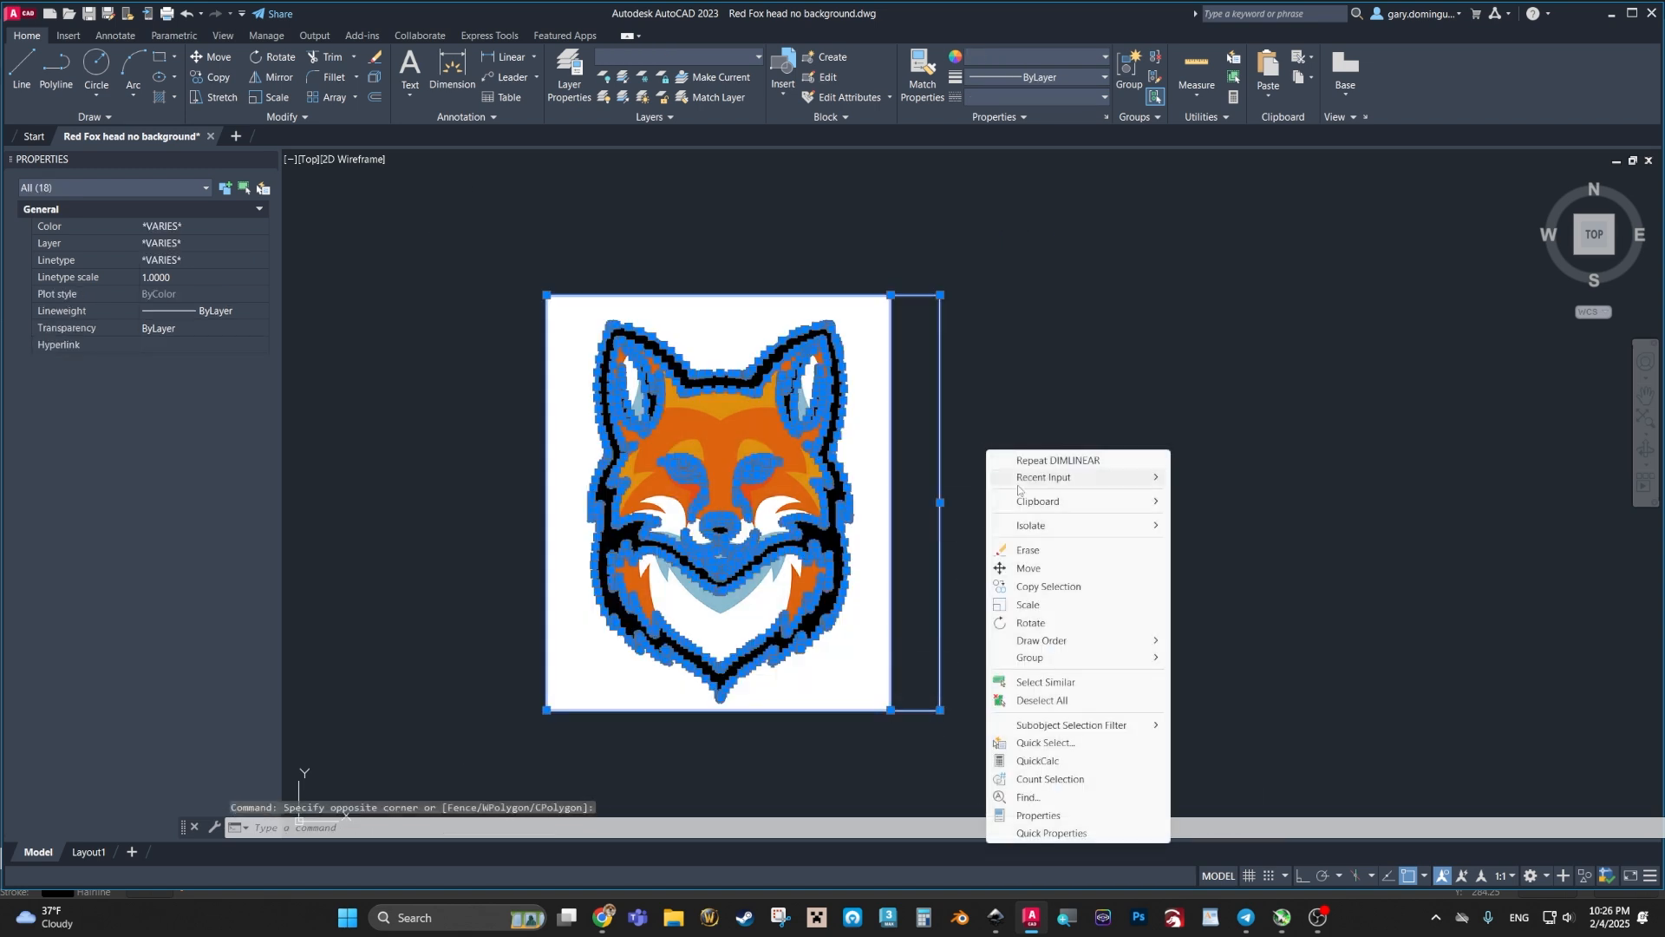
click(1032, 605)
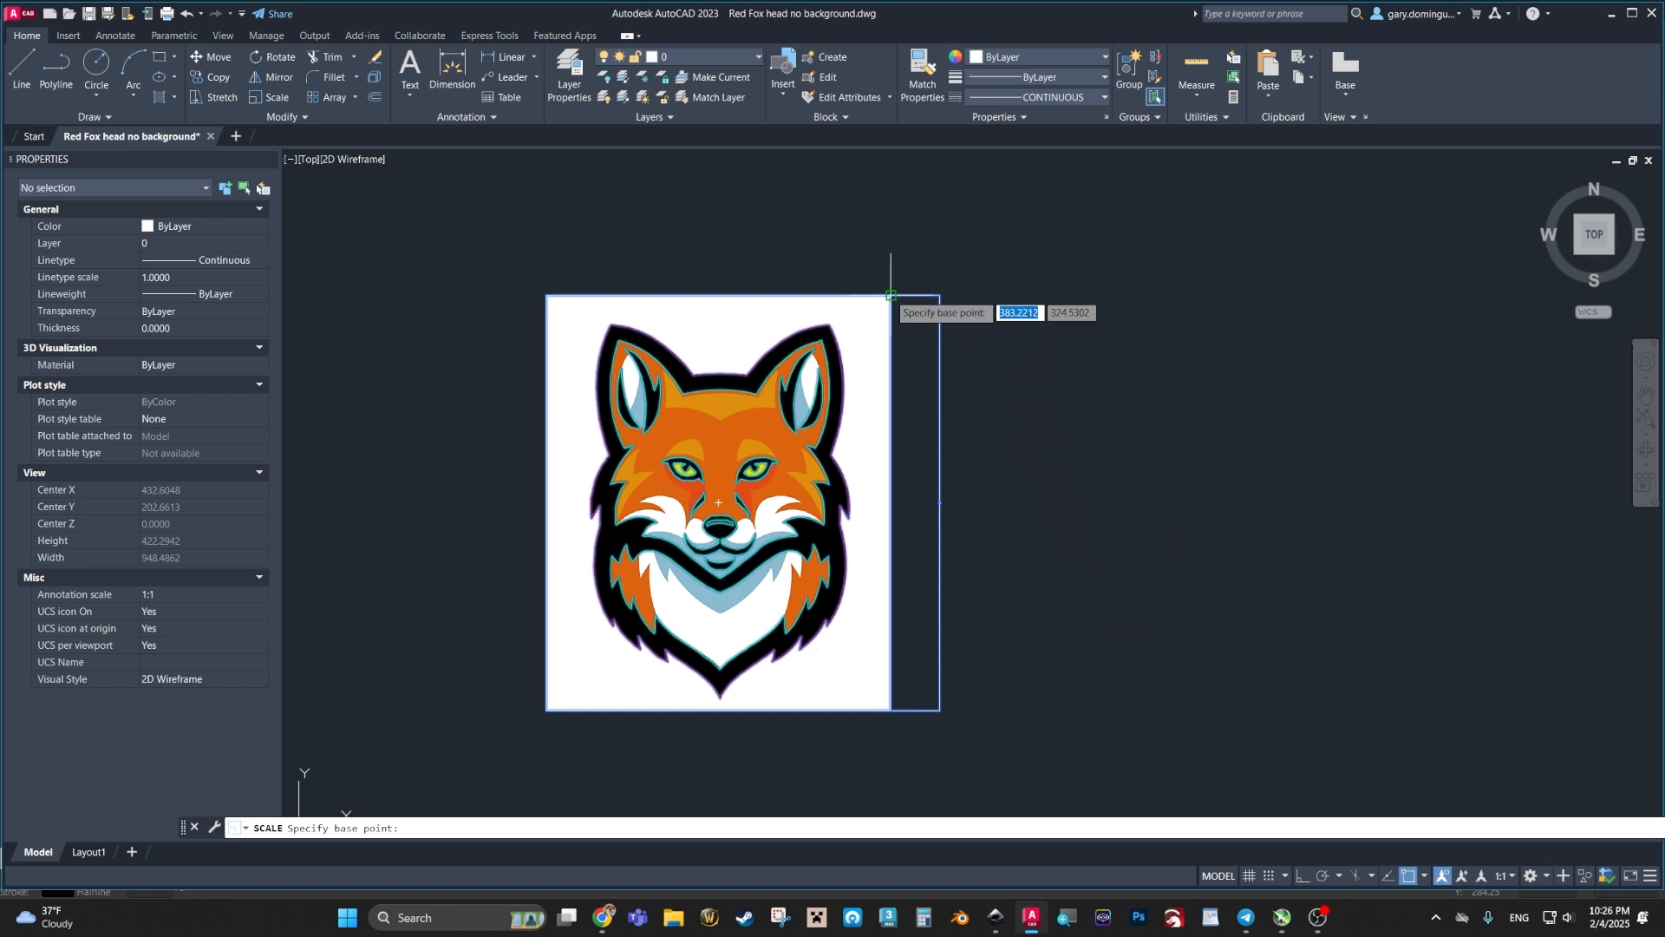
scroll(890, 295, up, 8)
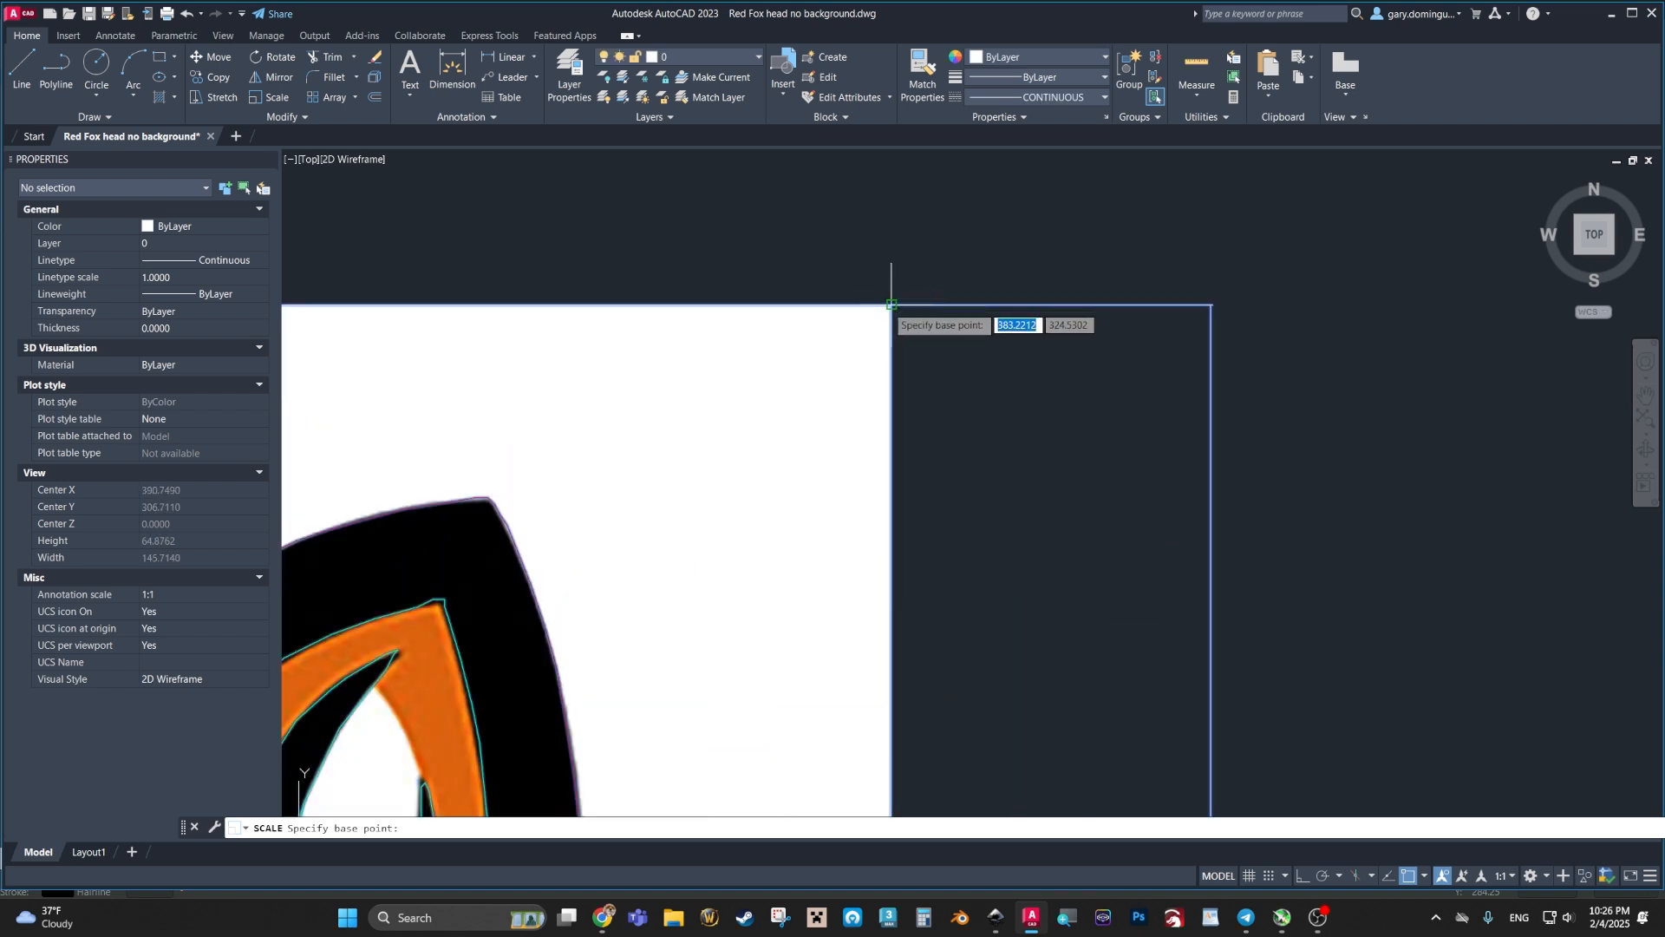
click(891, 305)
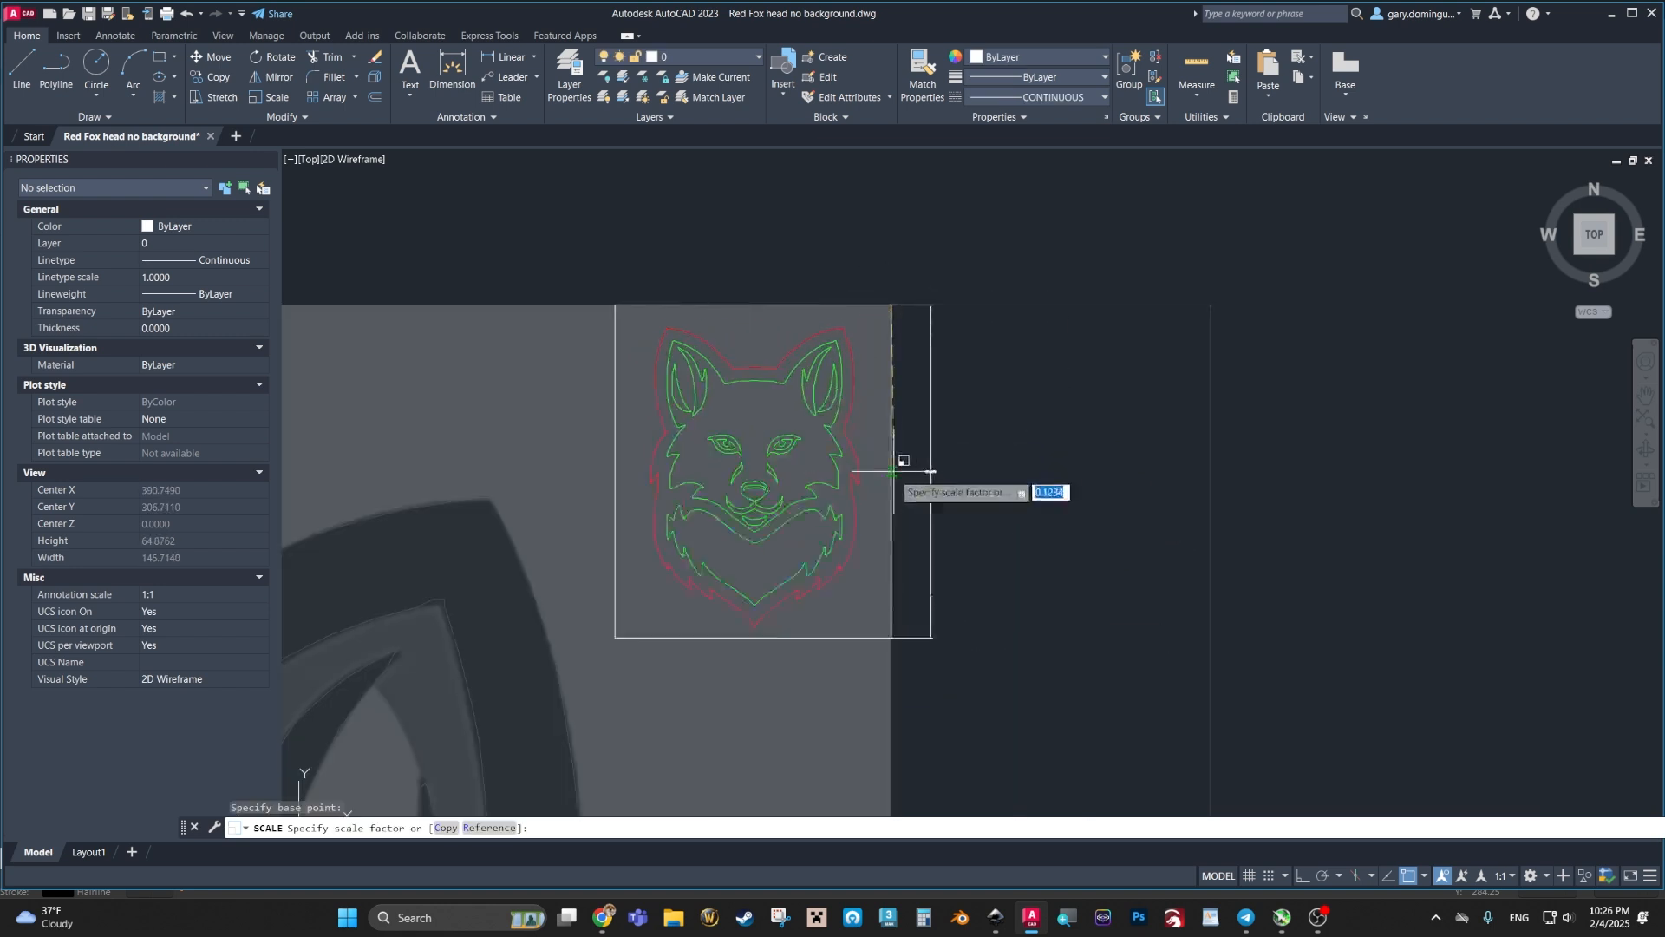
Step: Scale by Reference, taking the image's right edge from upper to lower corner as reference length, with a new length of 6
click(487, 828)
click(891, 304)
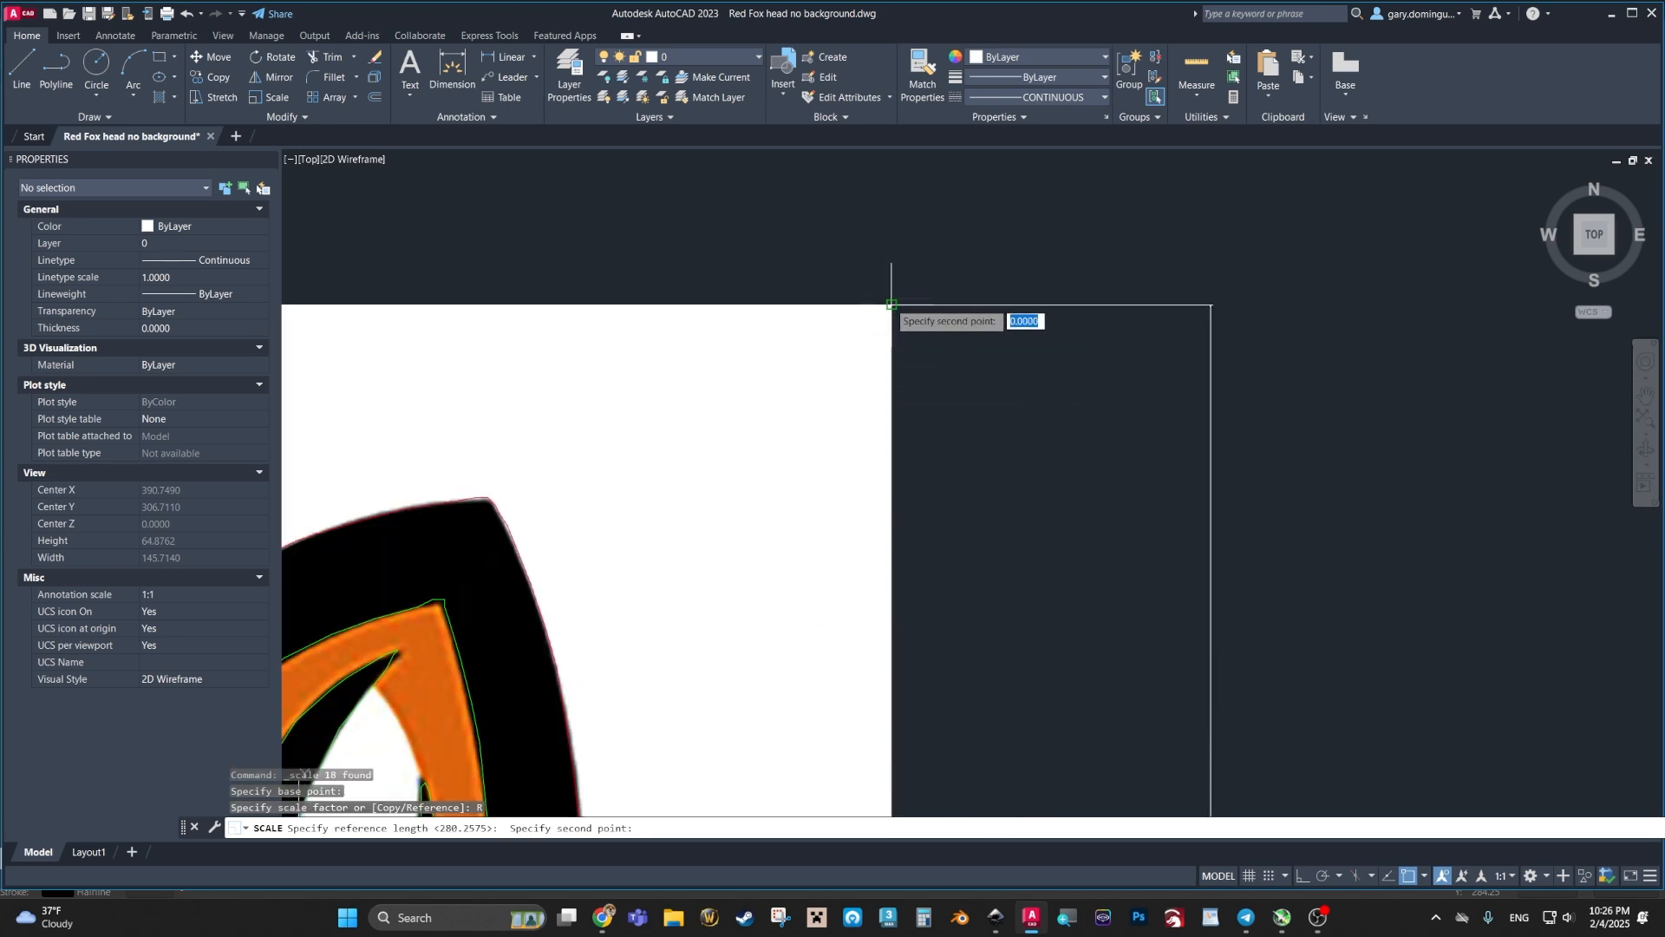
scroll(891, 305, down, 7)
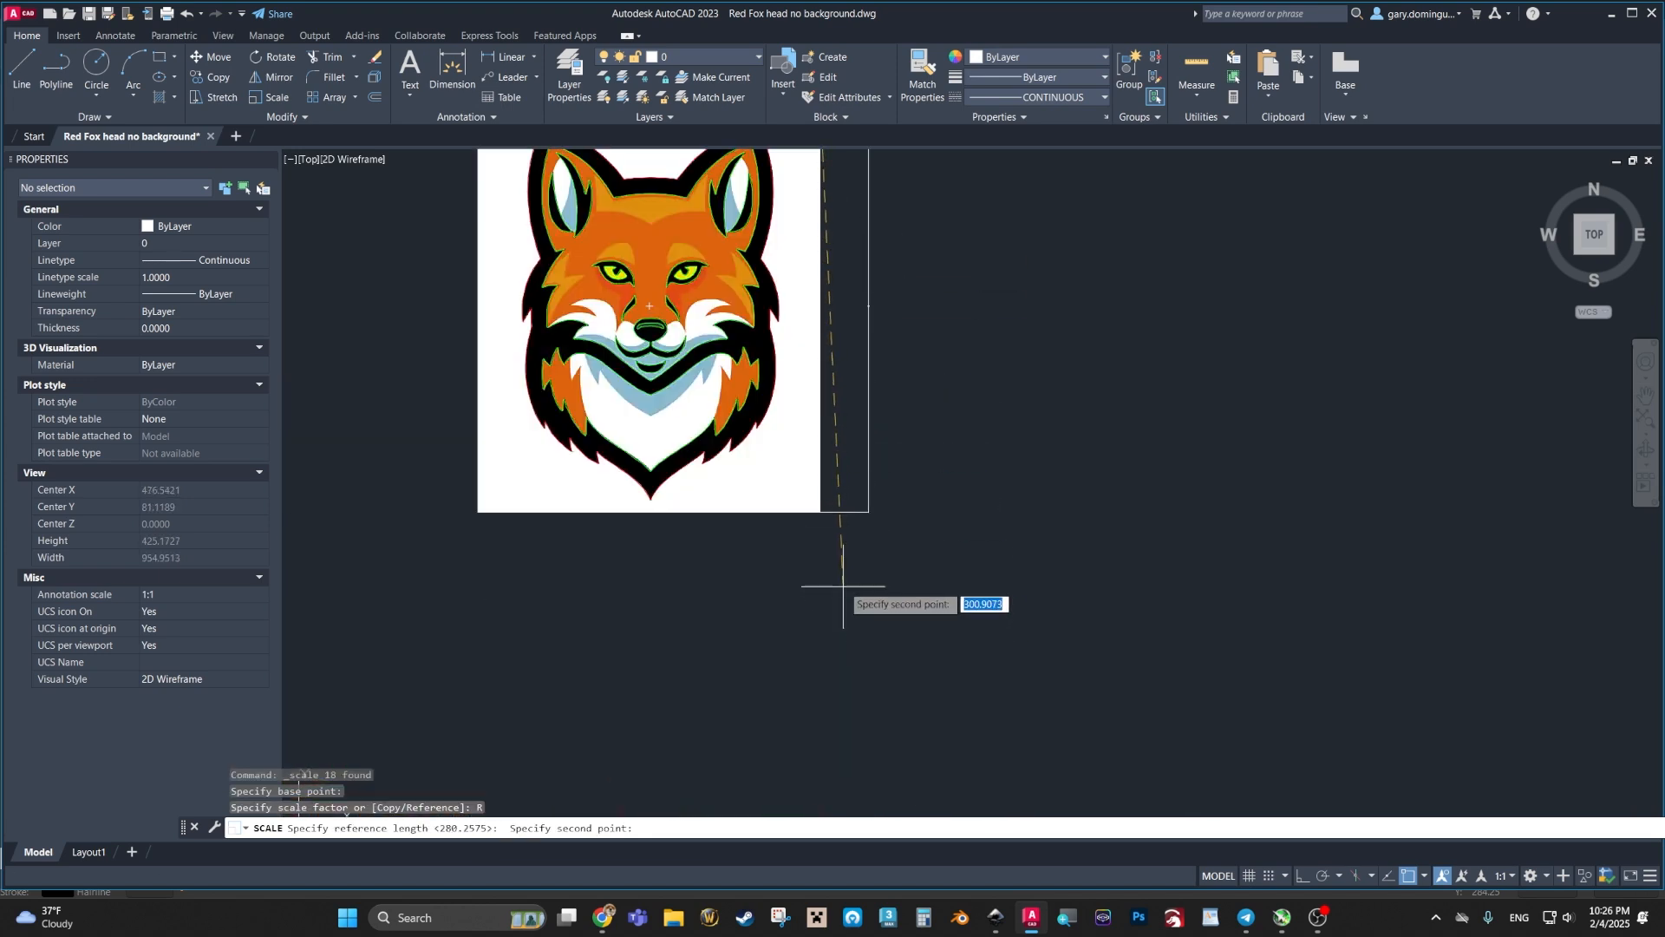
scroll(822, 517, up, 6)
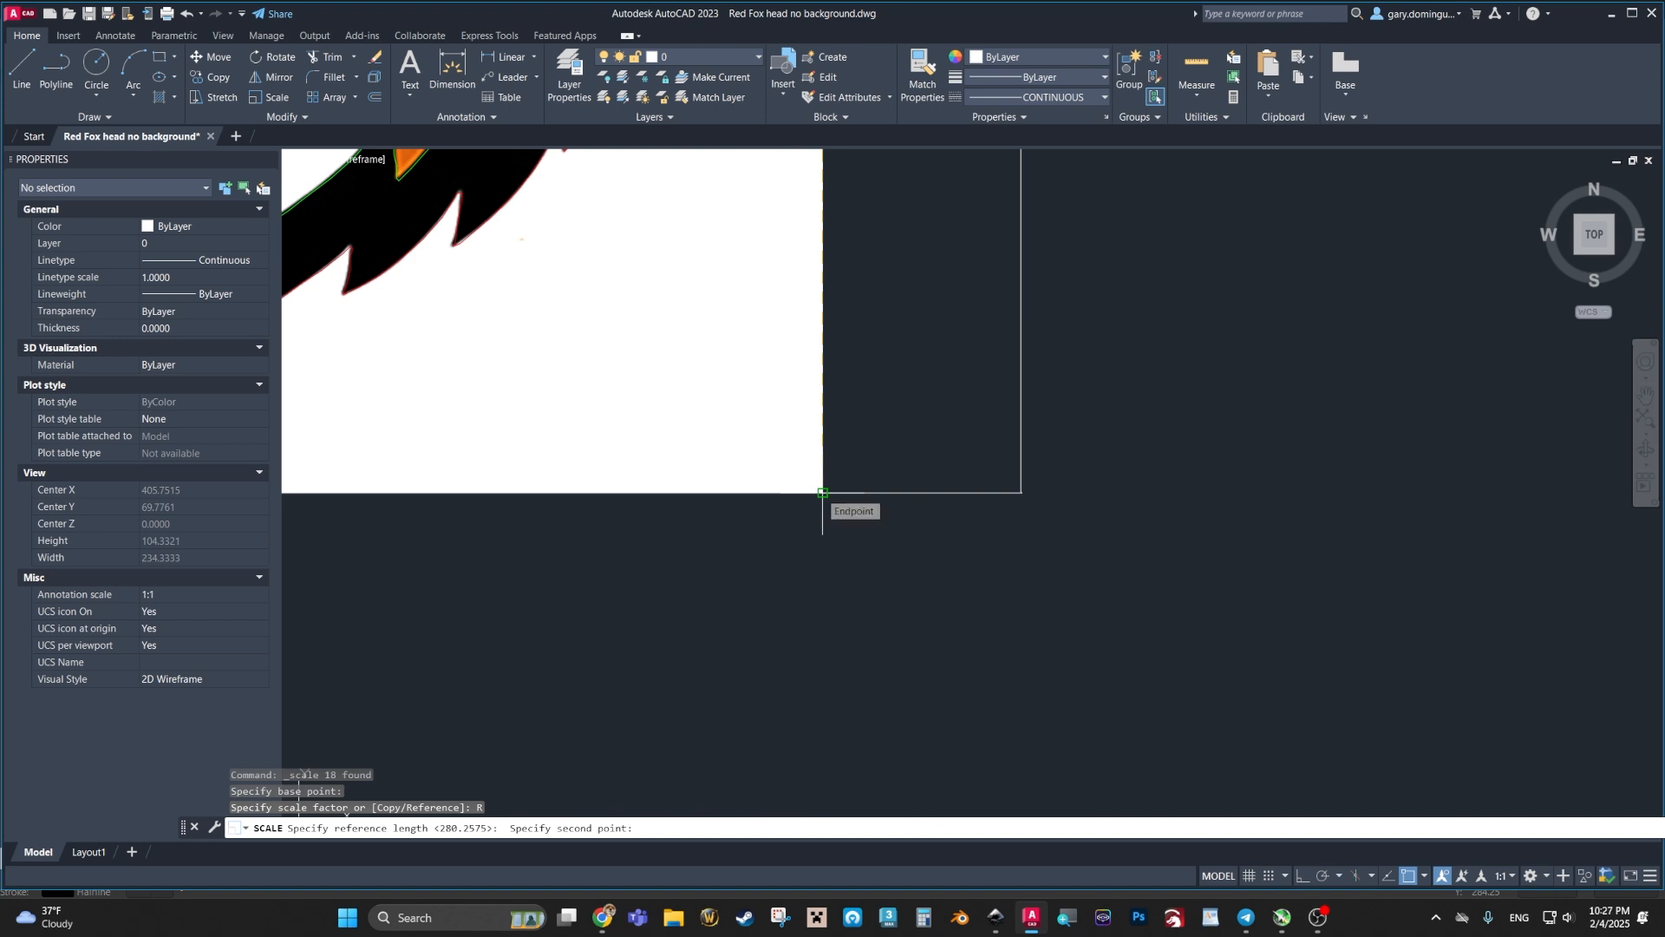
click(822, 492)
scroll(878, 644, down, 5)
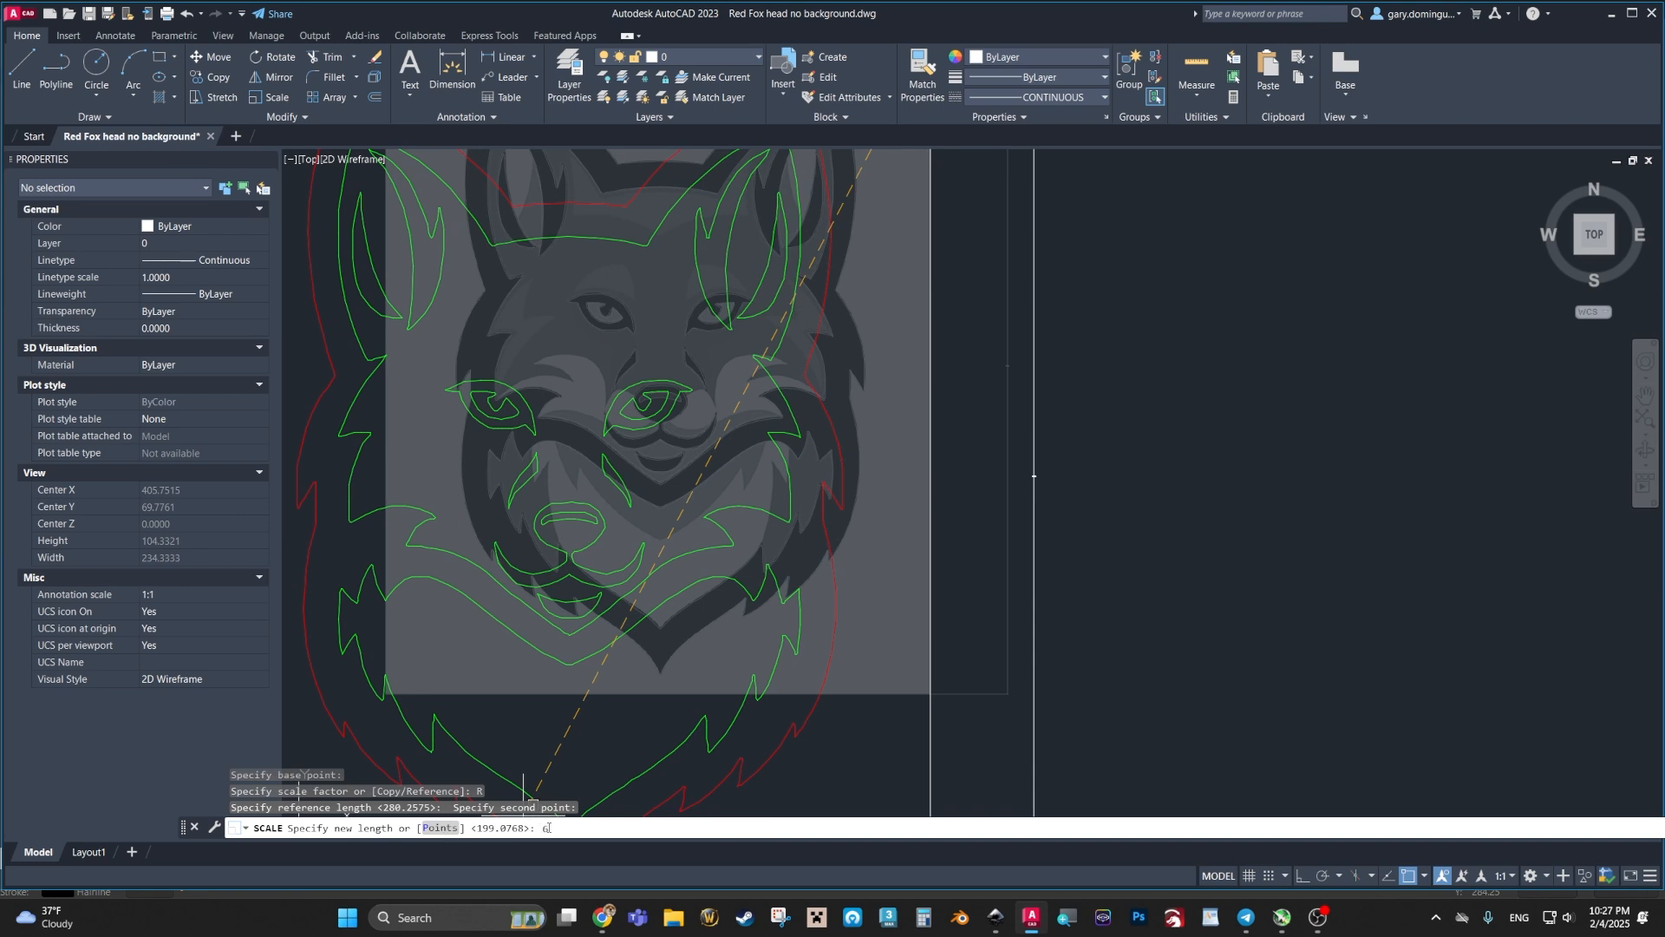
key(Return)
key(Up)
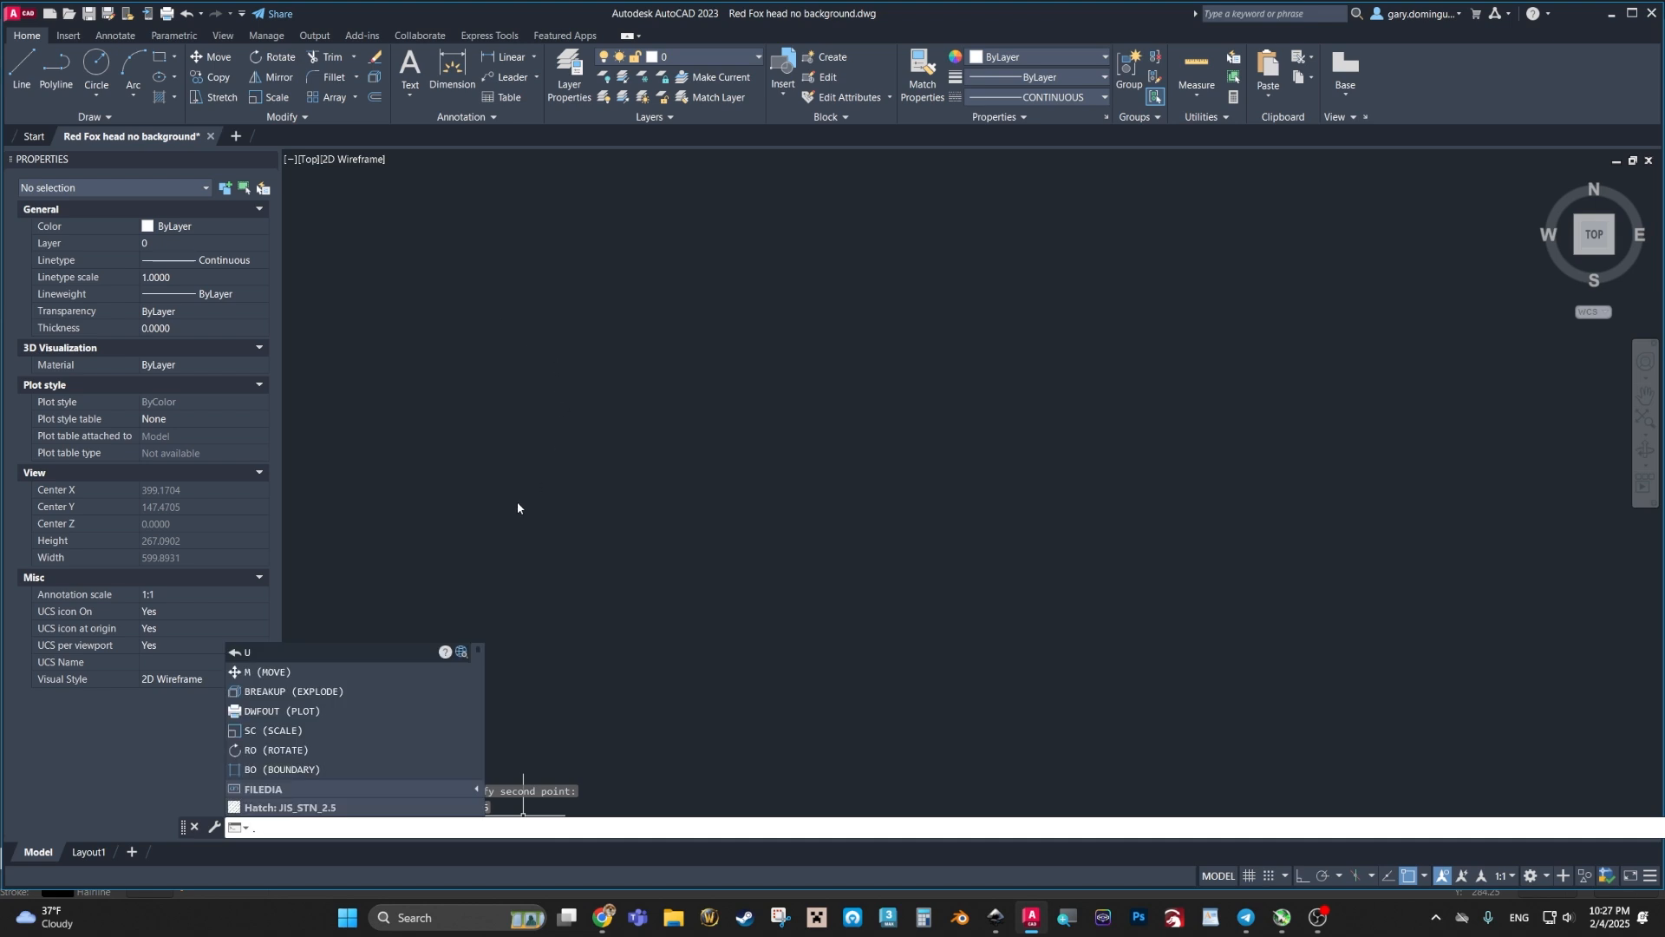
Step: Locate the scaled-down fox in the drawing and check the value of the vertical dimension beside the image
scroll(678, 574, down, 5)
scroll(678, 576, up, 3)
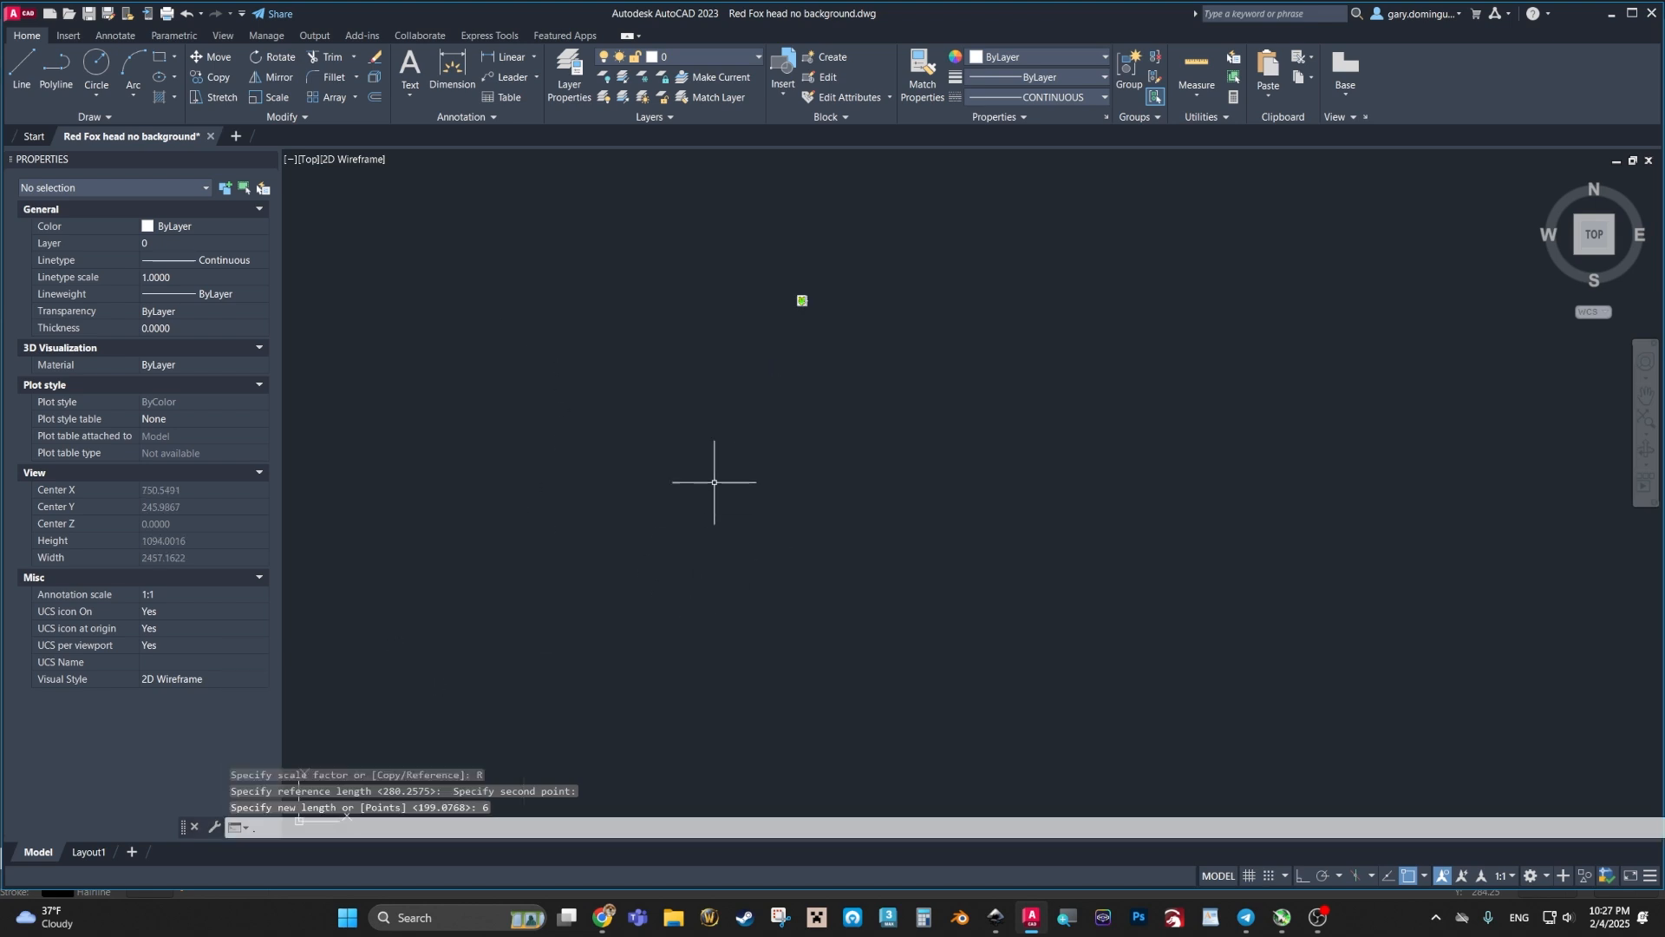
scroll(801, 293, down, 4)
scroll(745, 318, up, 6)
middle_drag(759, 424, 613, 794)
scroll(760, 510, down, 9)
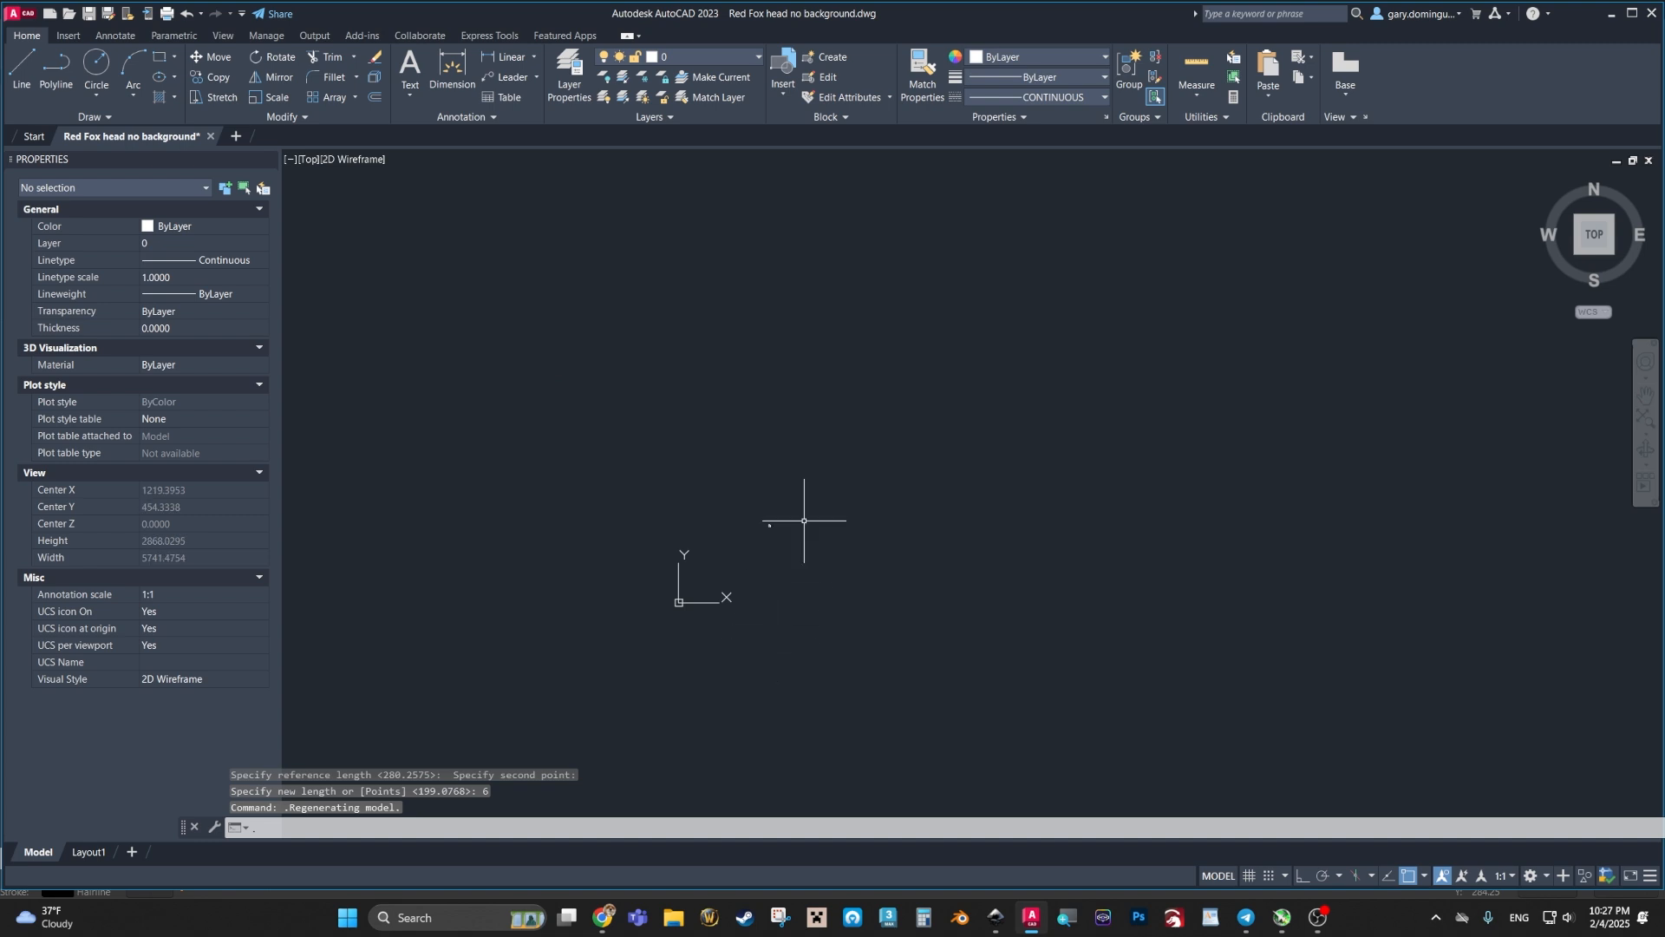
scroll(803, 533, up, 4)
middle_drag(795, 553, 736, 636)
scroll(1030, 651, up, 2)
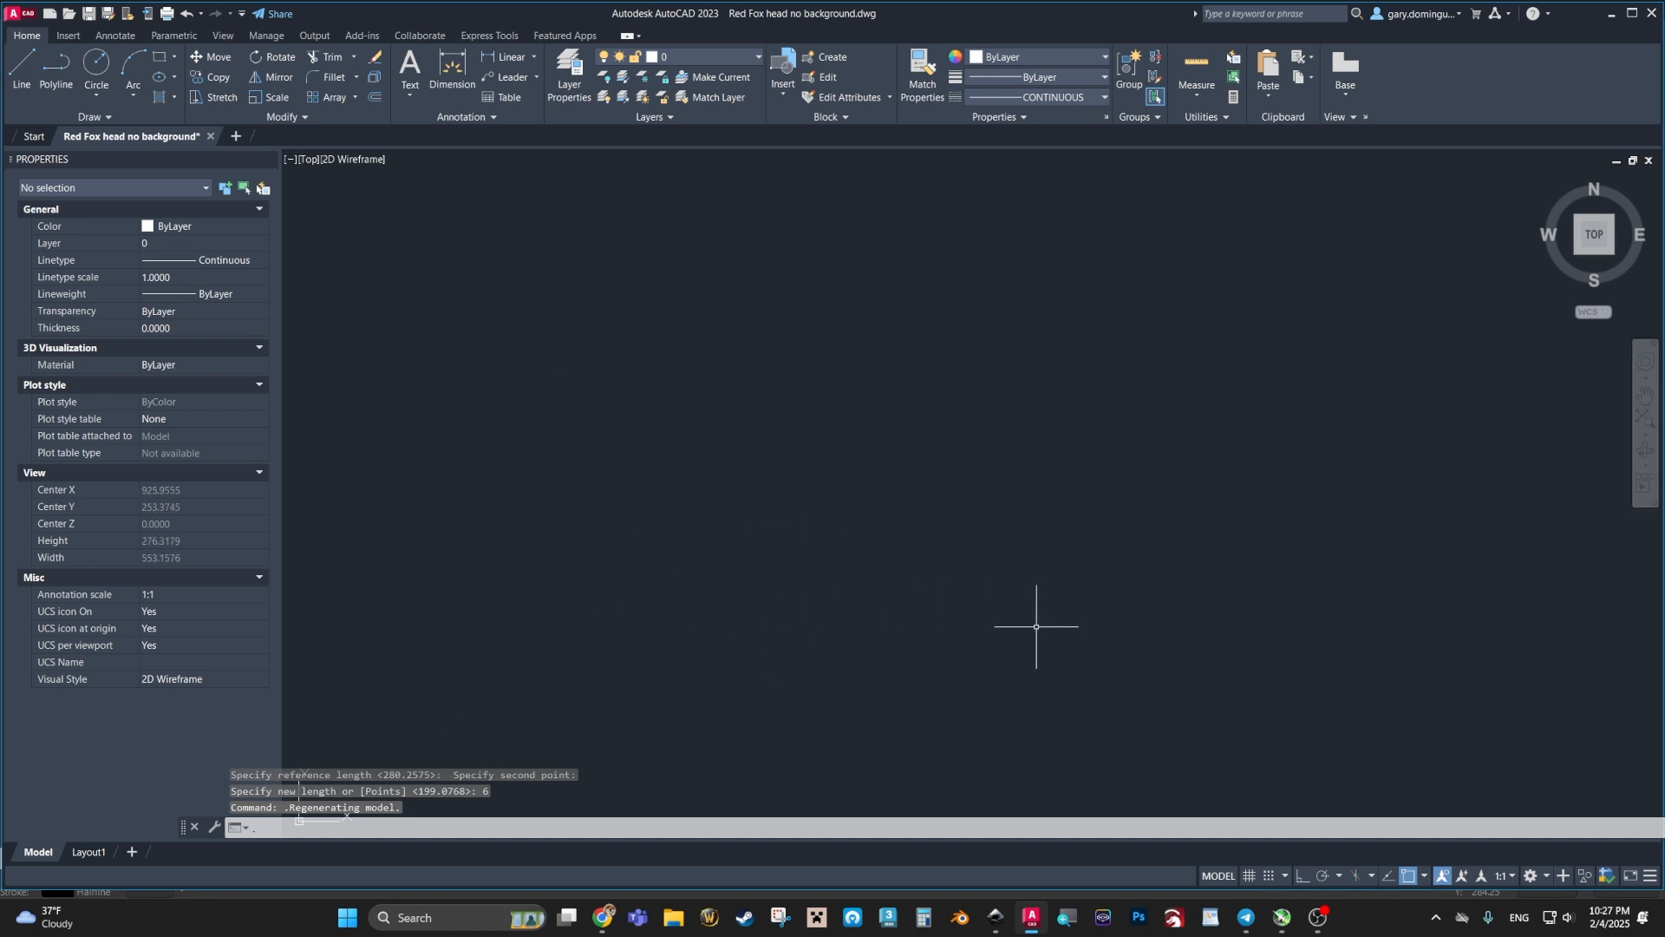
scroll(971, 607, down, 2)
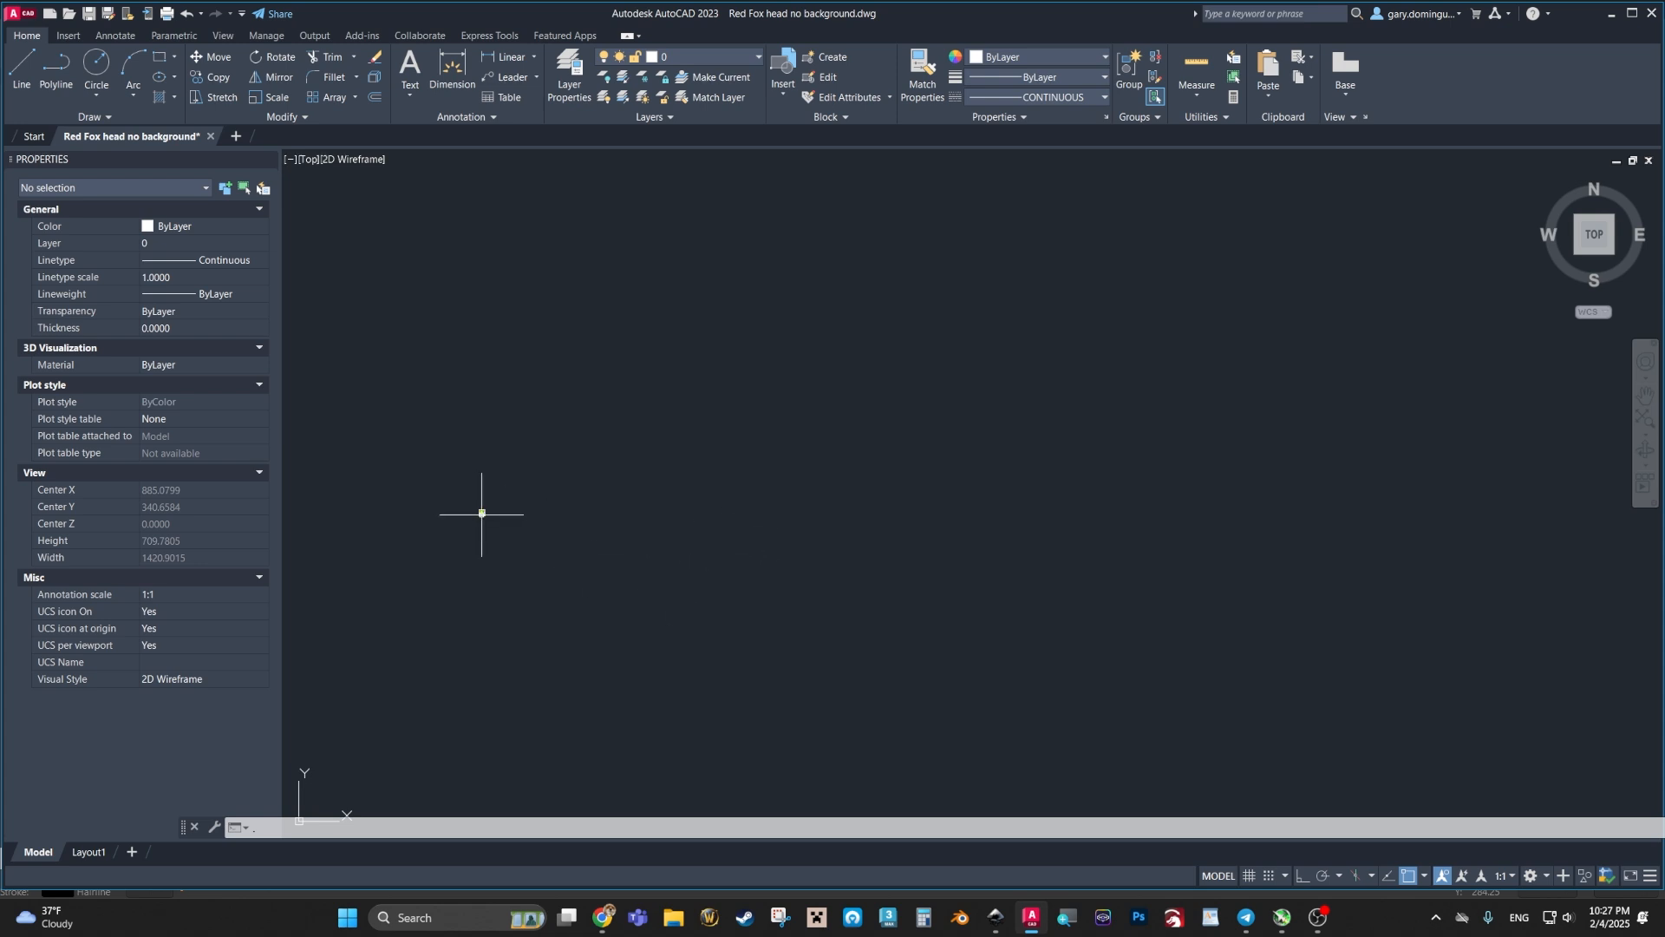
scroll(482, 514, up, 12)
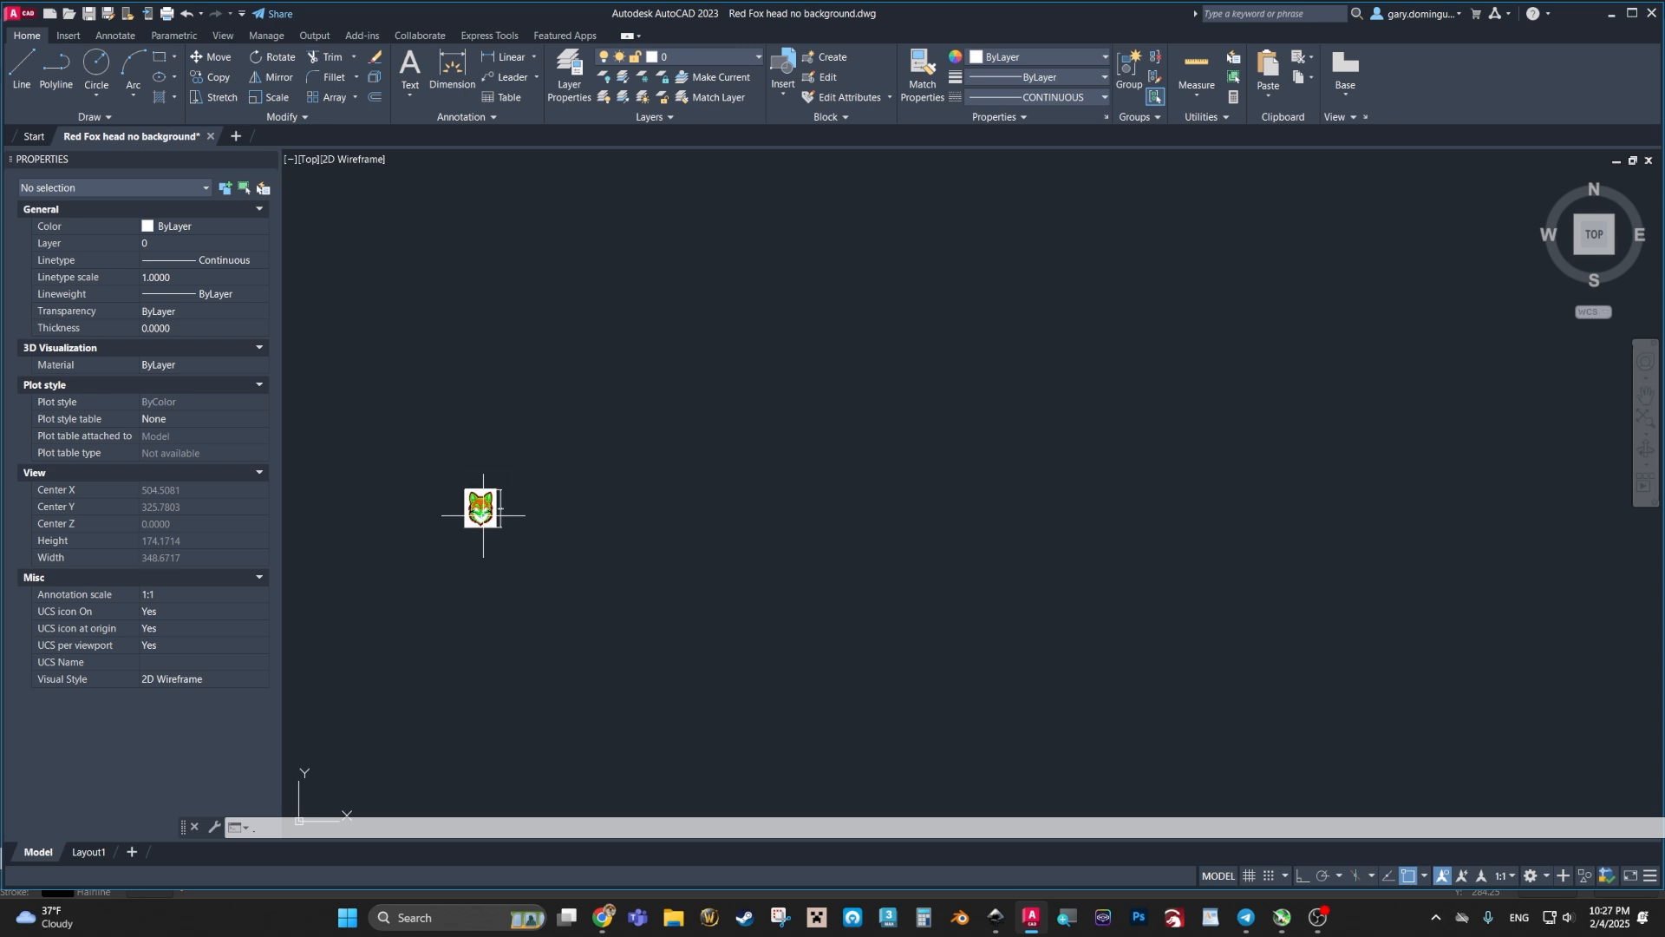
middle_drag(481, 513, 845, 581)
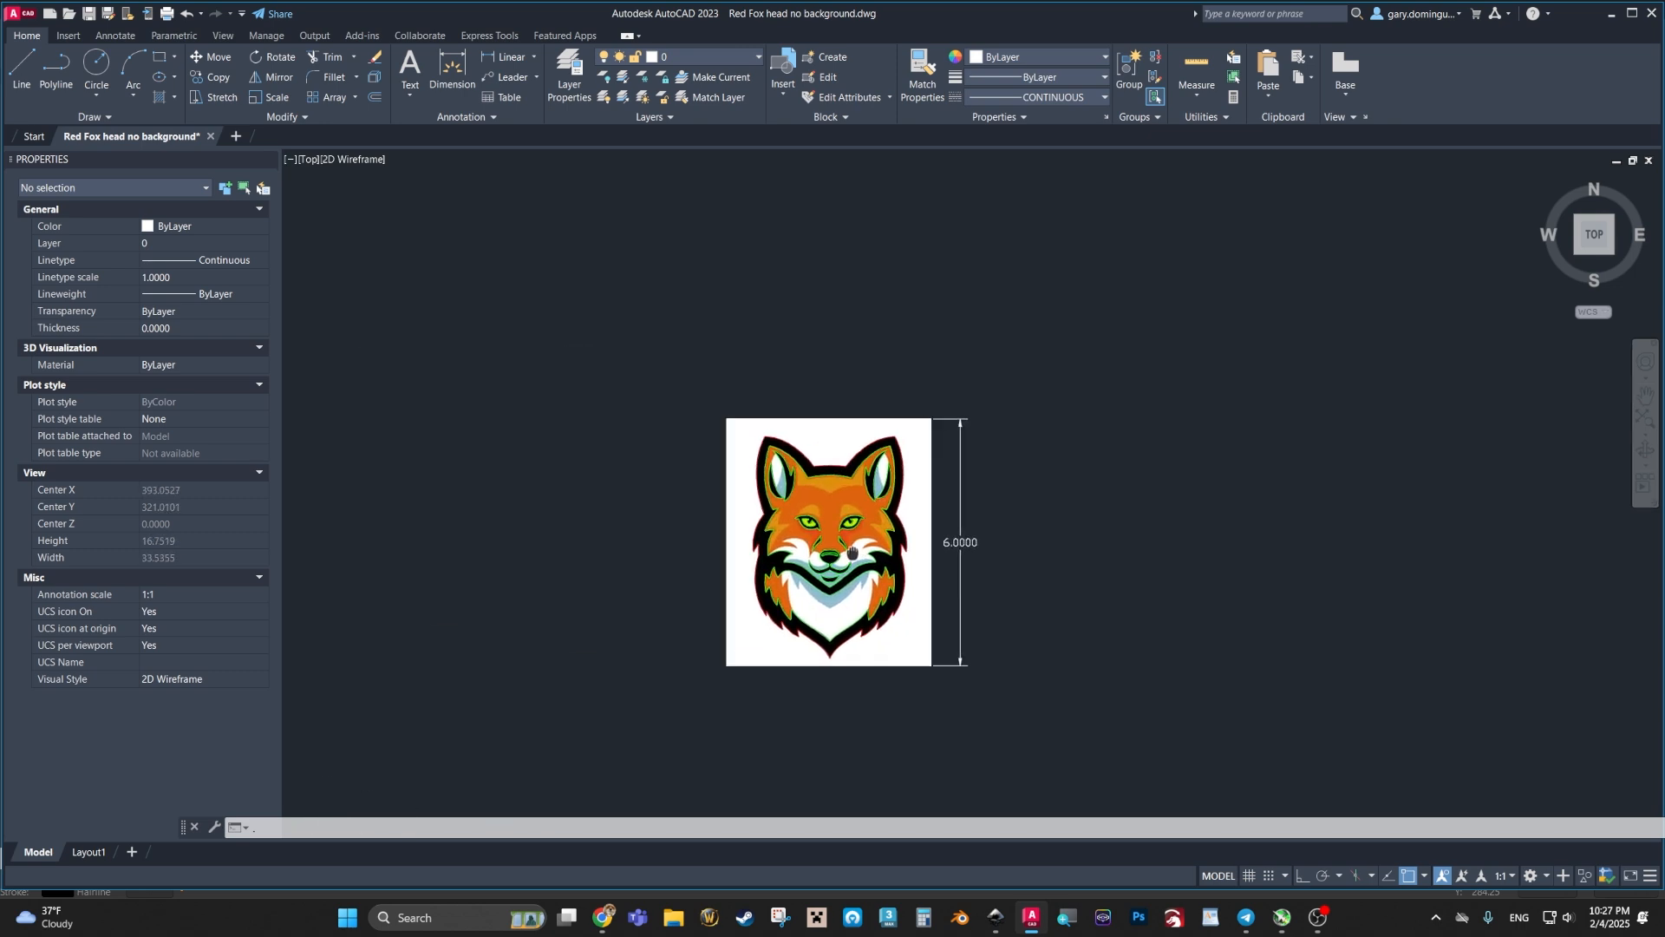
scroll(845, 581, up, 3)
scroll(875, 542, up, 4)
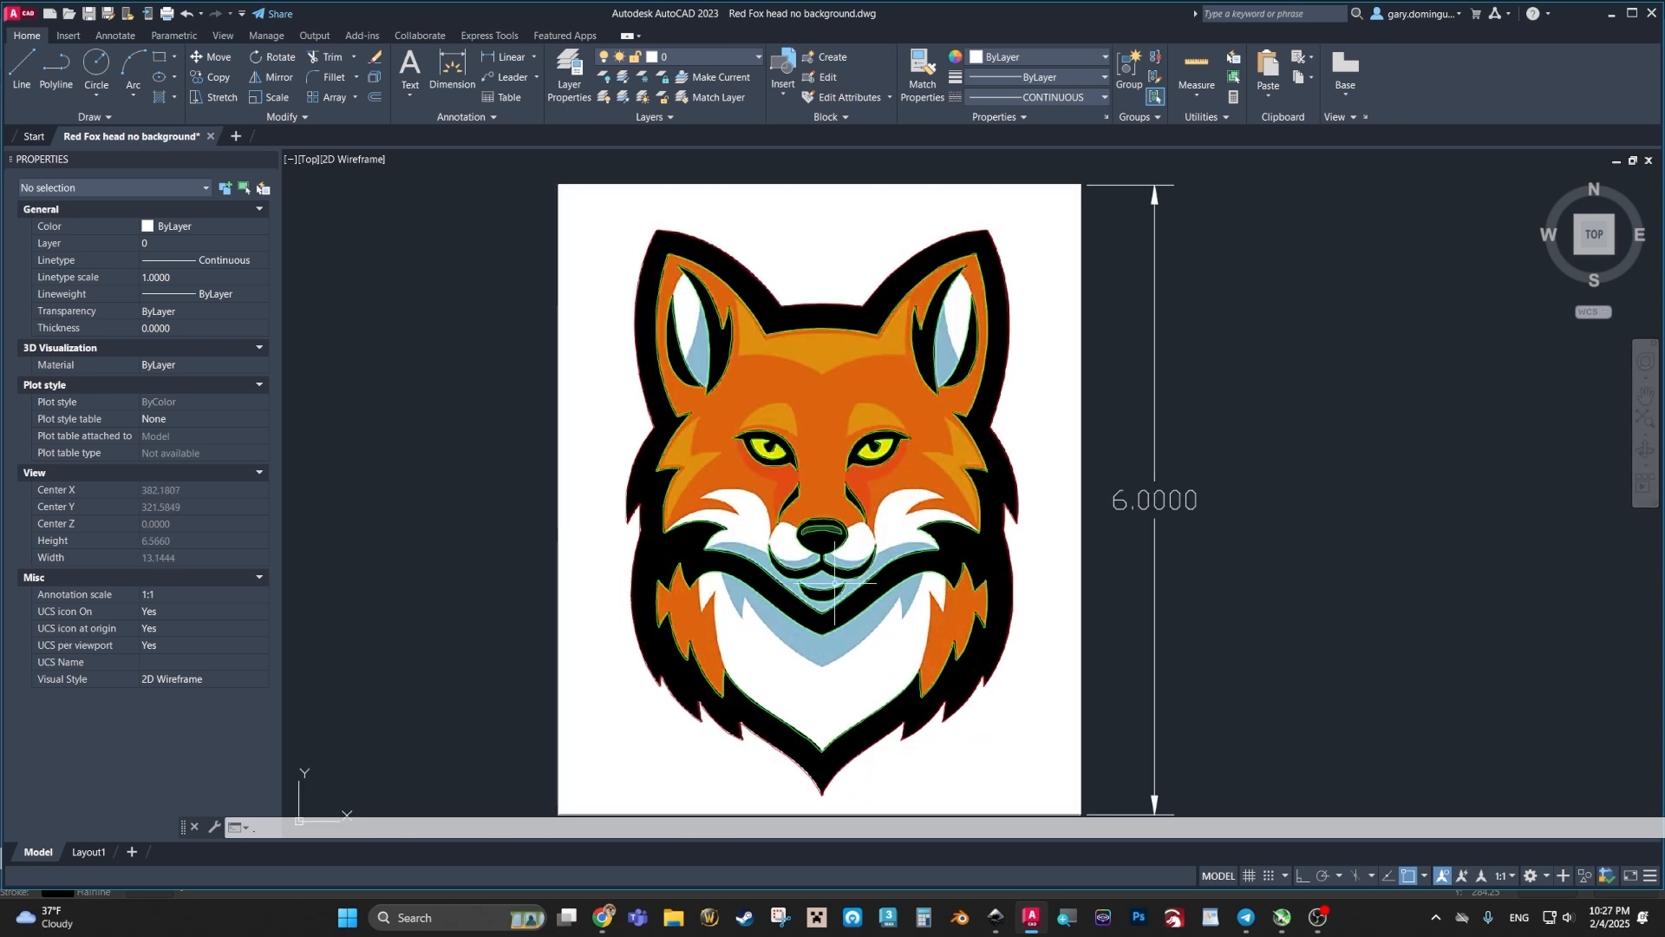
scroll(937, 590, down, 2)
scroll(985, 514, up, 2)
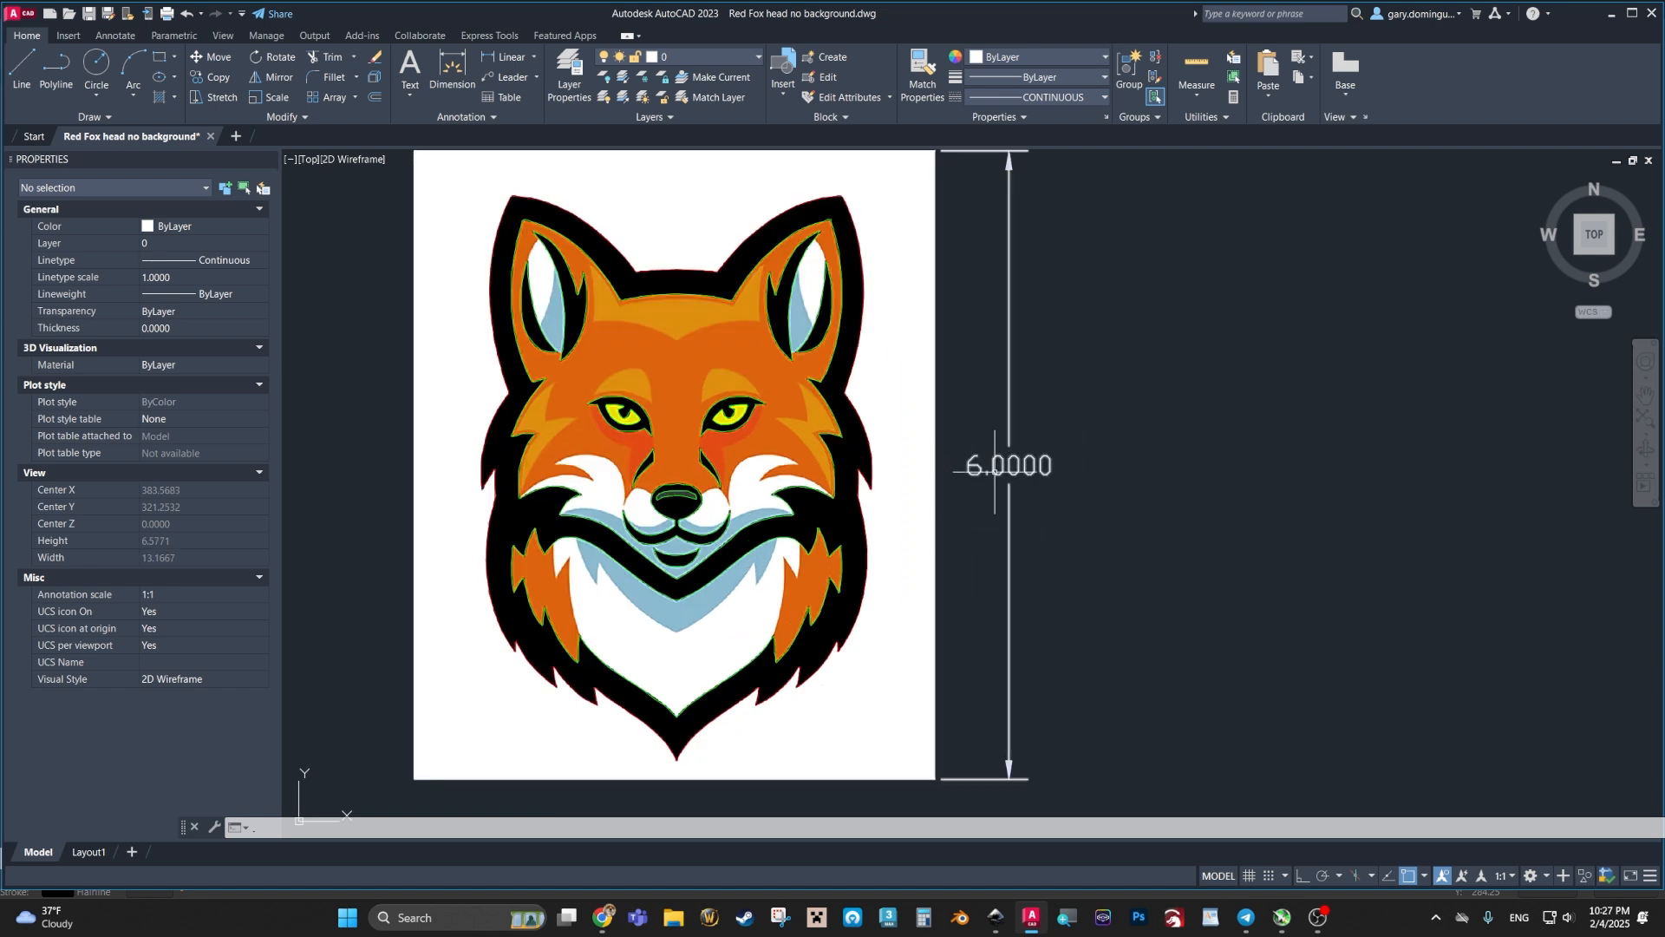
middle_drag(1004, 502, 1108, 490)
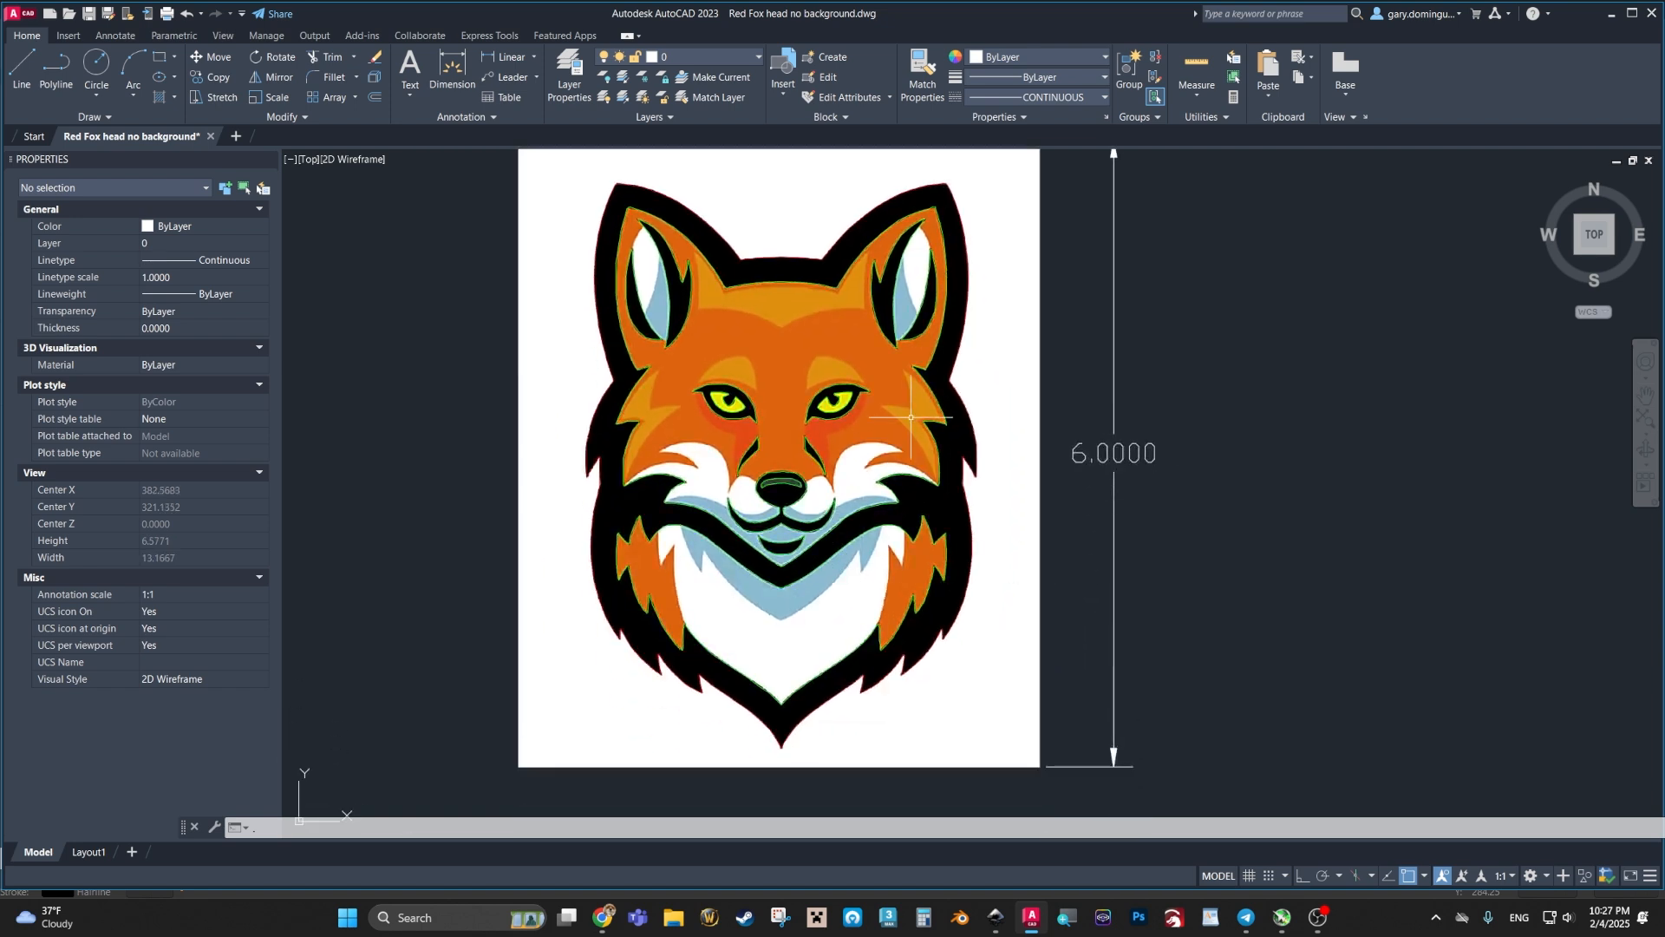
middle_drag(911, 417, 870, 442)
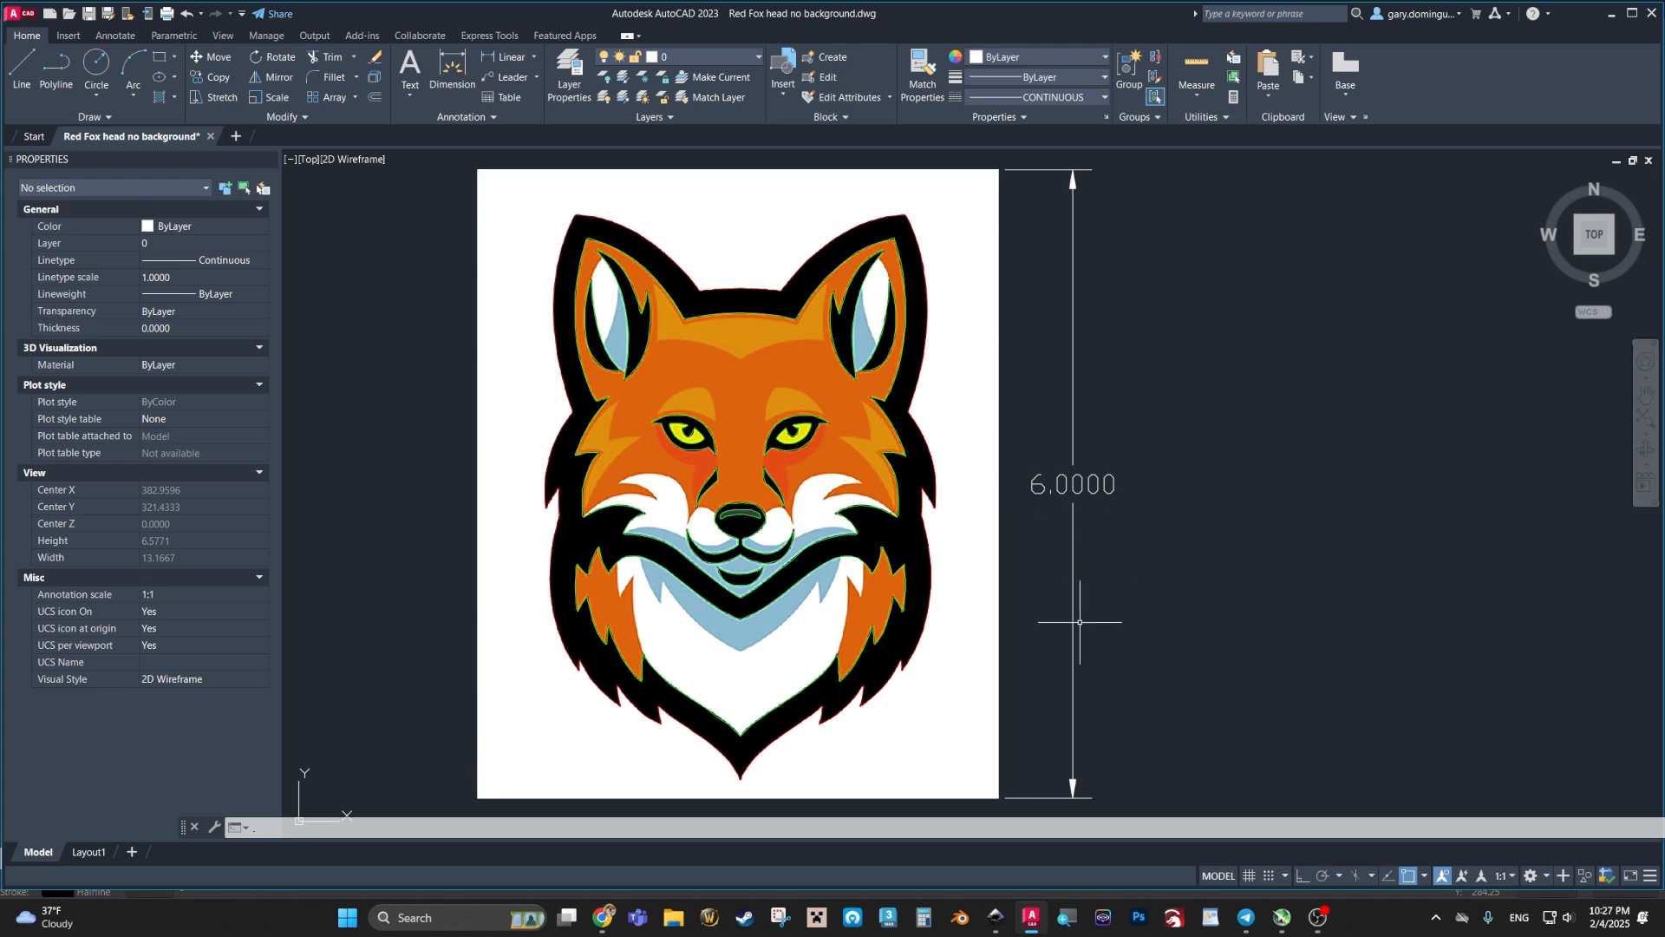
Step: Delete the vertical dimension beside the fox image
text(.)
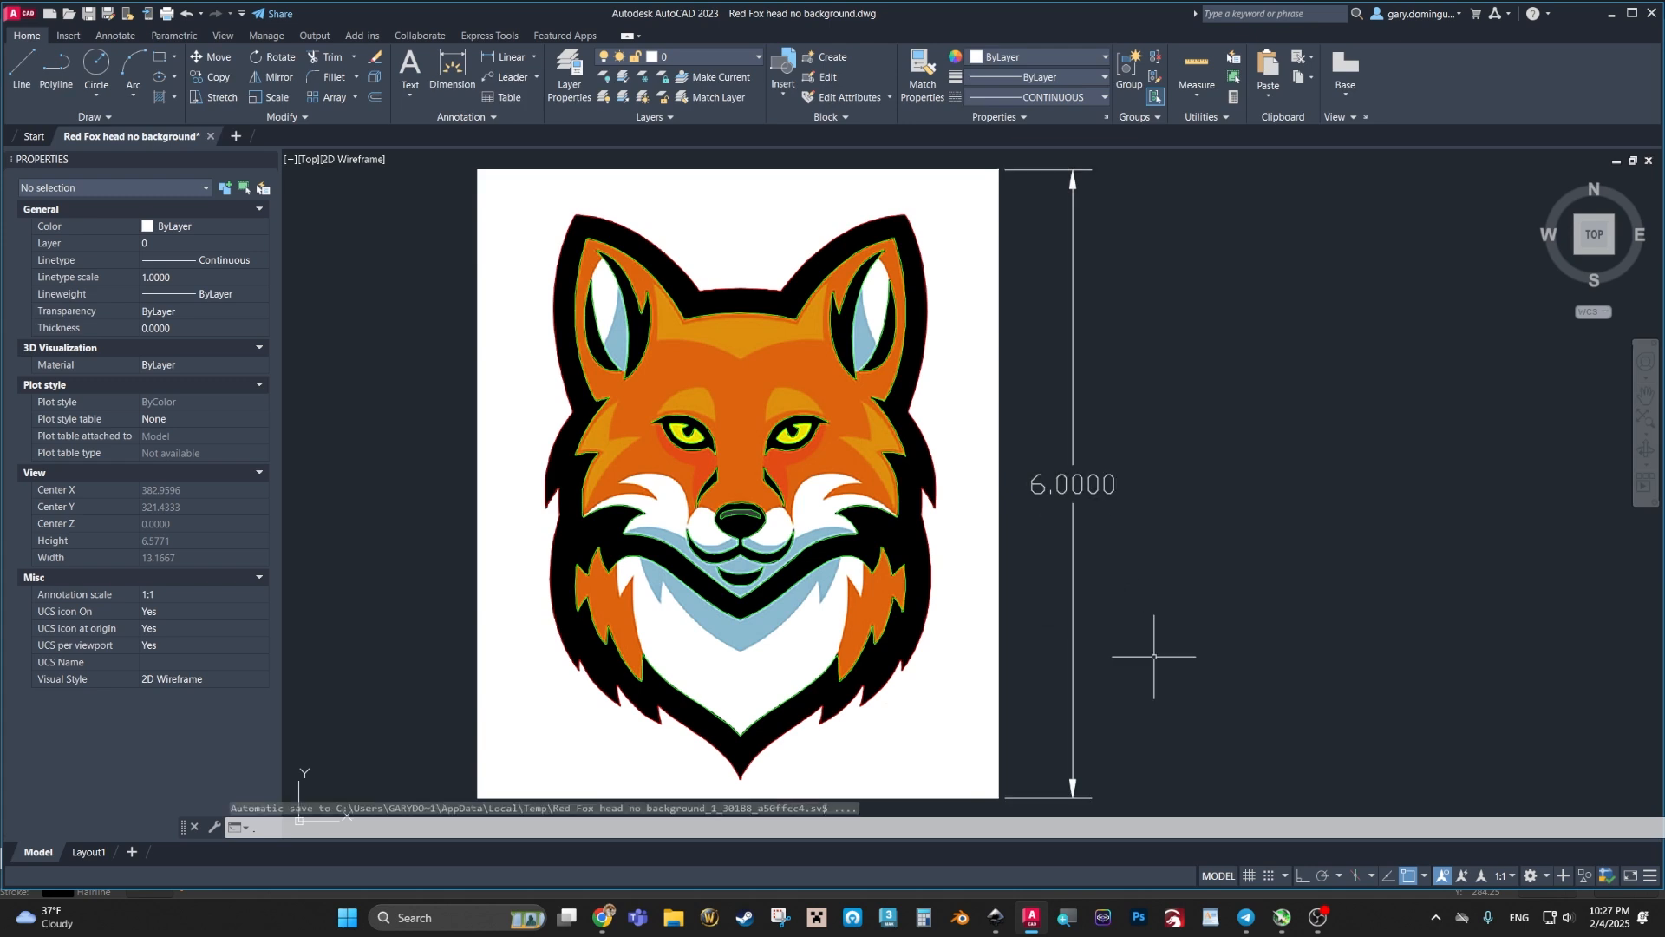
key(Escape)
key(Escape)
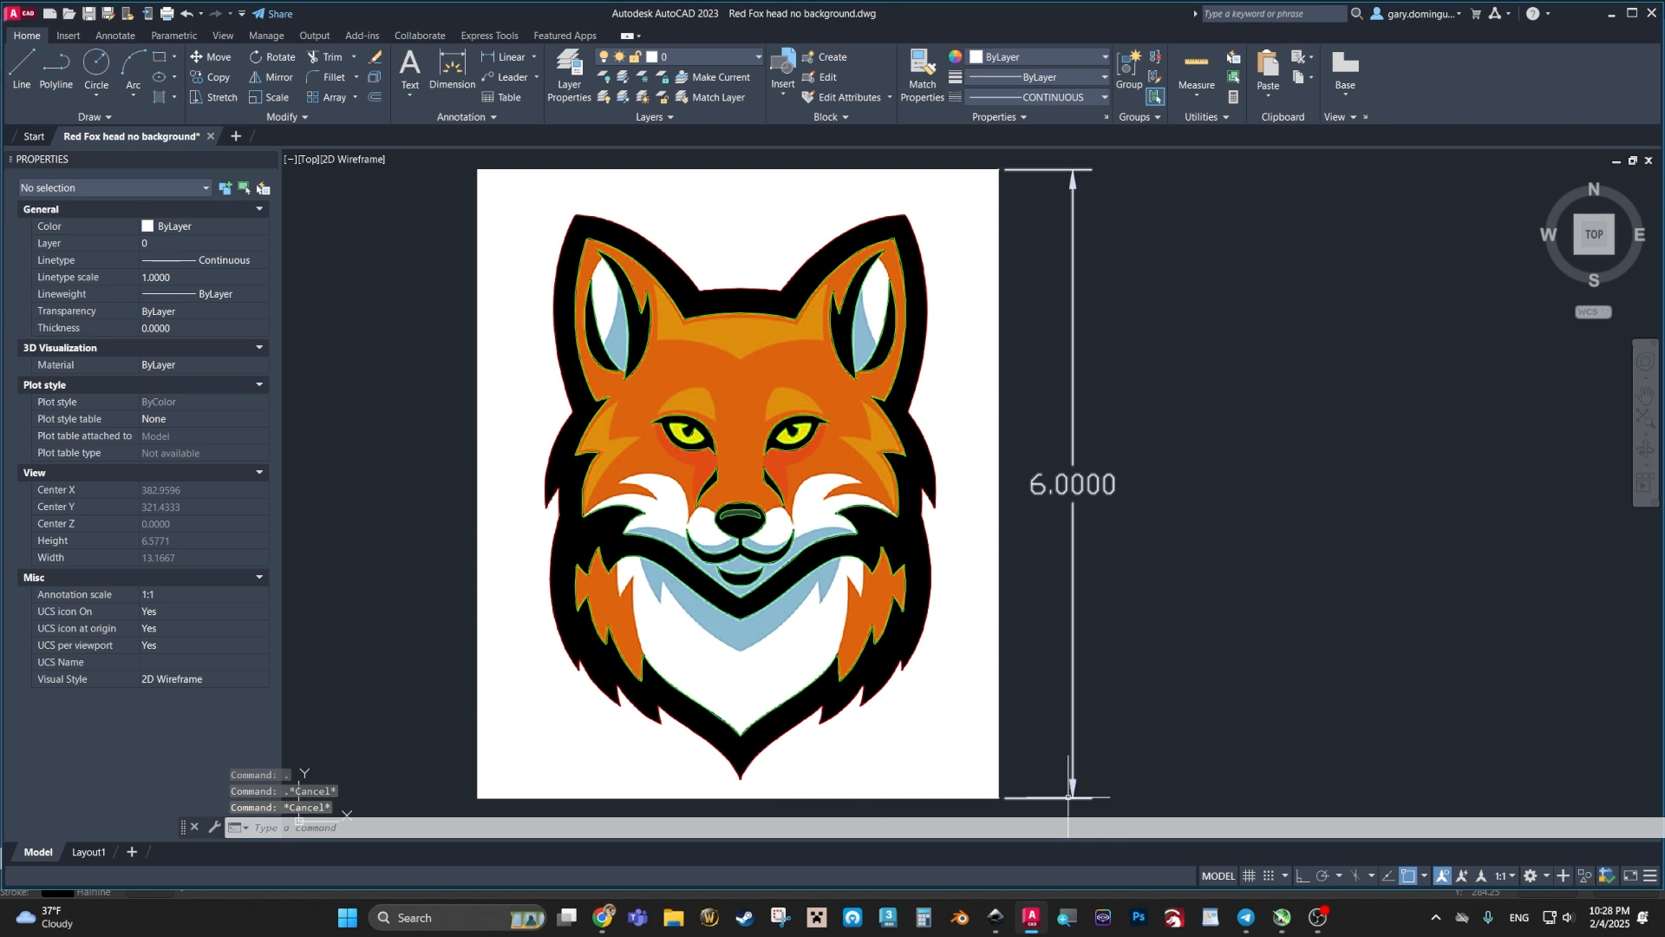
click(1072, 796)
key(Delete)
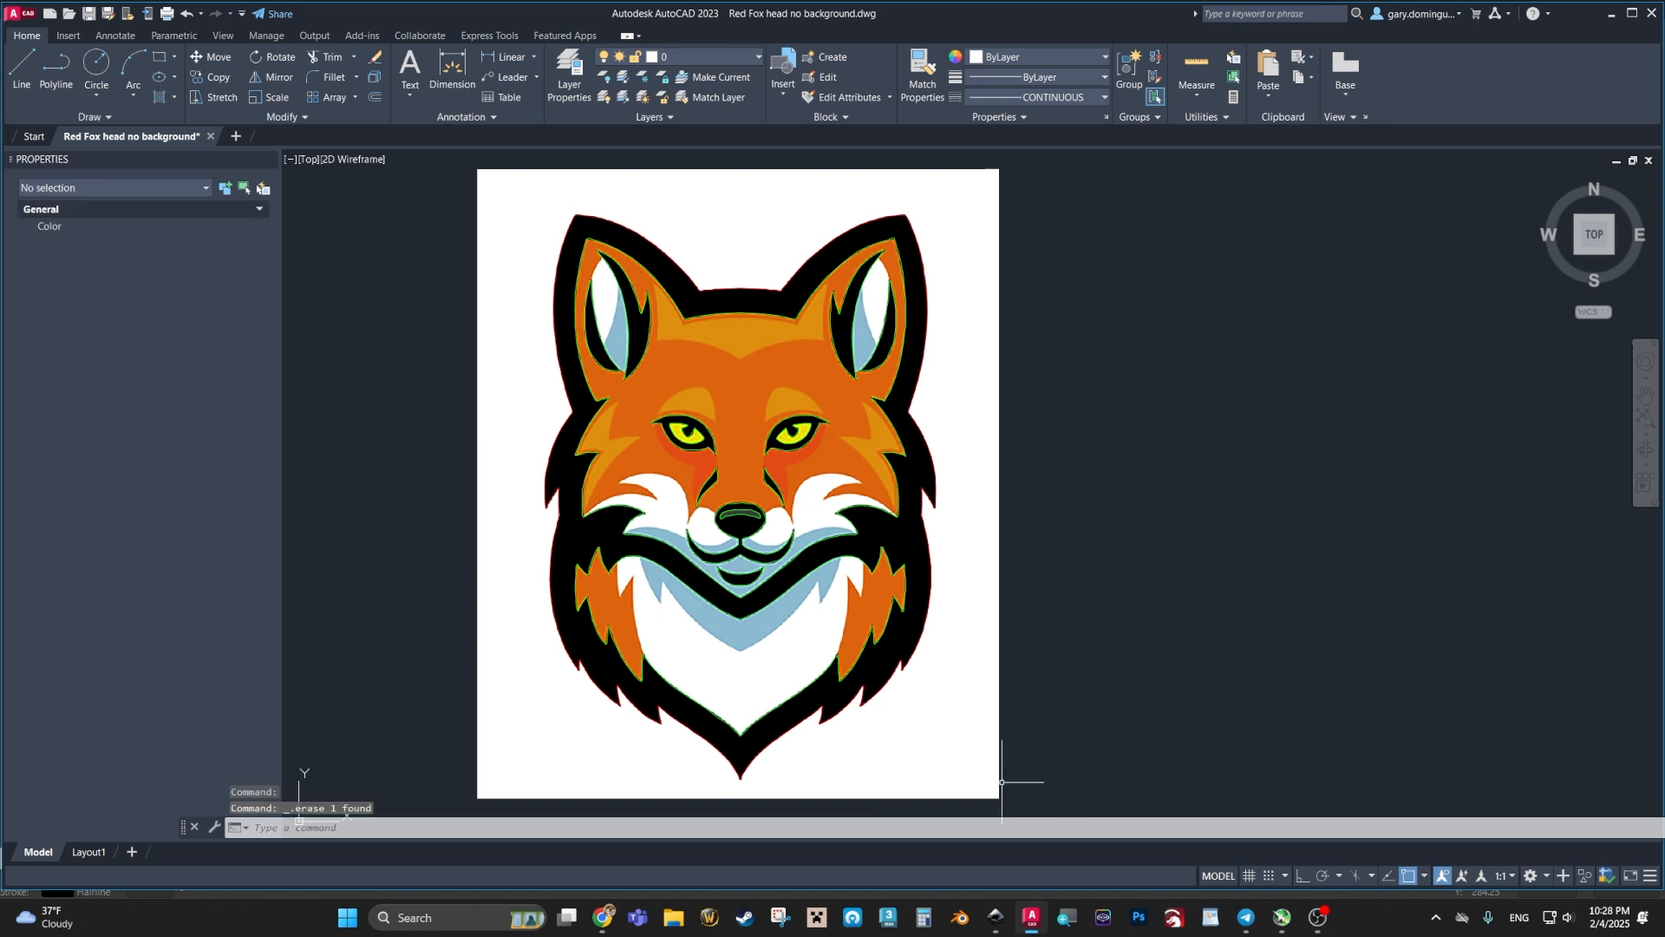
Step: Examine the fox image, the green face outline and the red outer outline by selecting each in turn
scroll(1087, 530, down, 1)
middle_drag(1096, 555, 1104, 560)
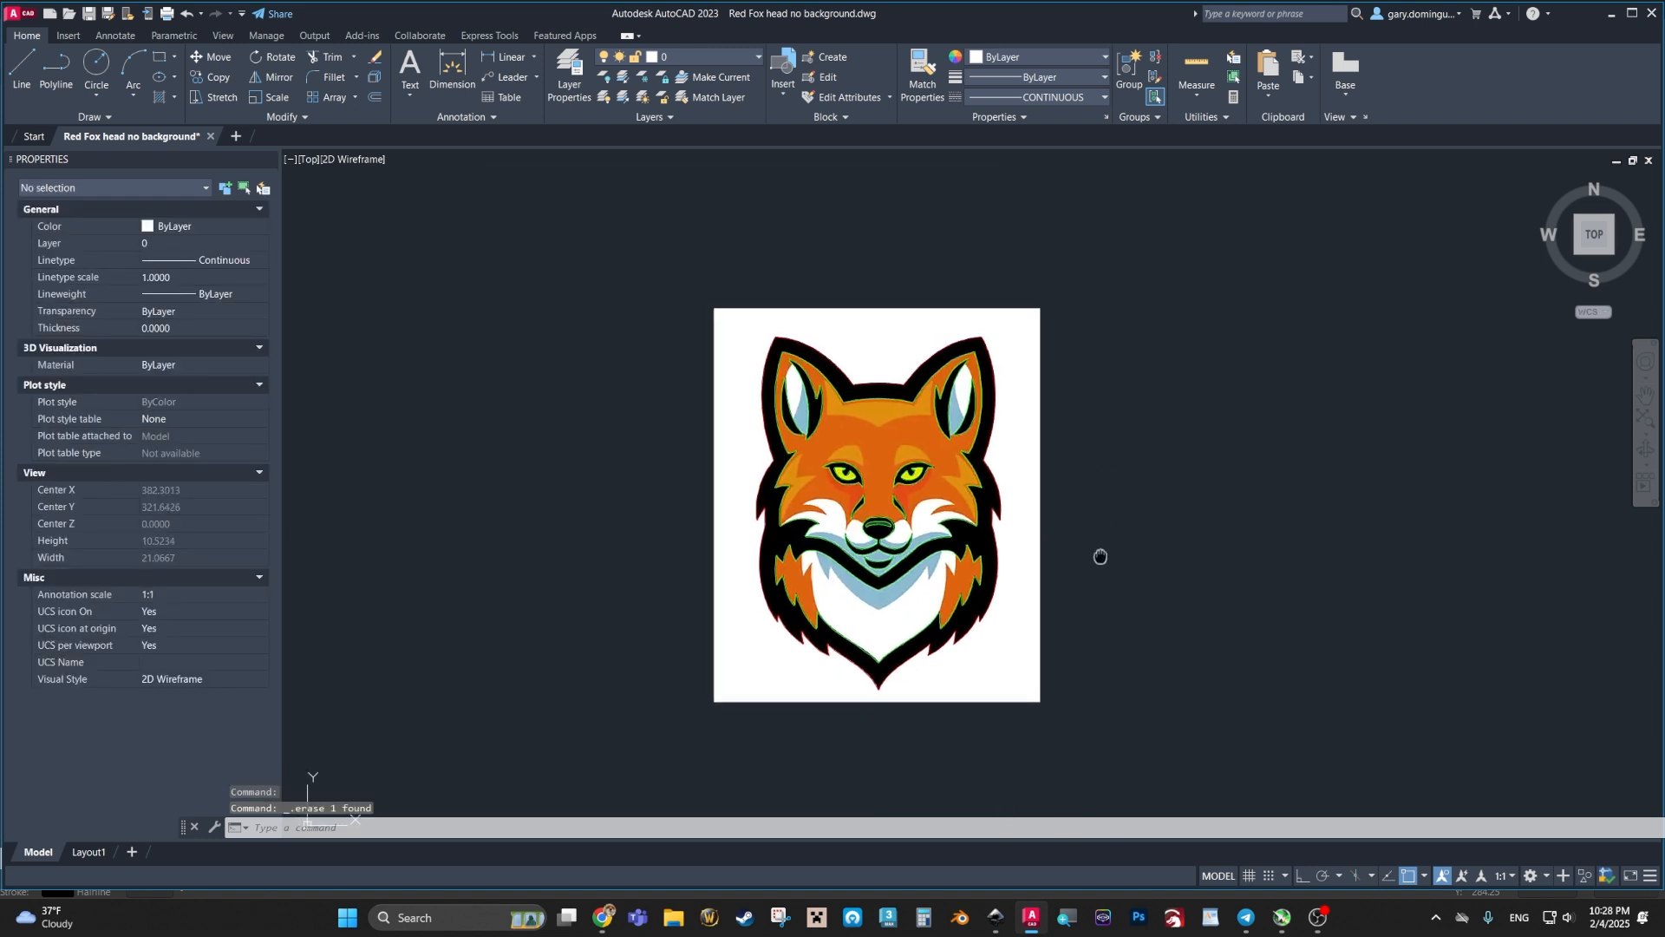
middle_drag(1221, 614, 1098, 602)
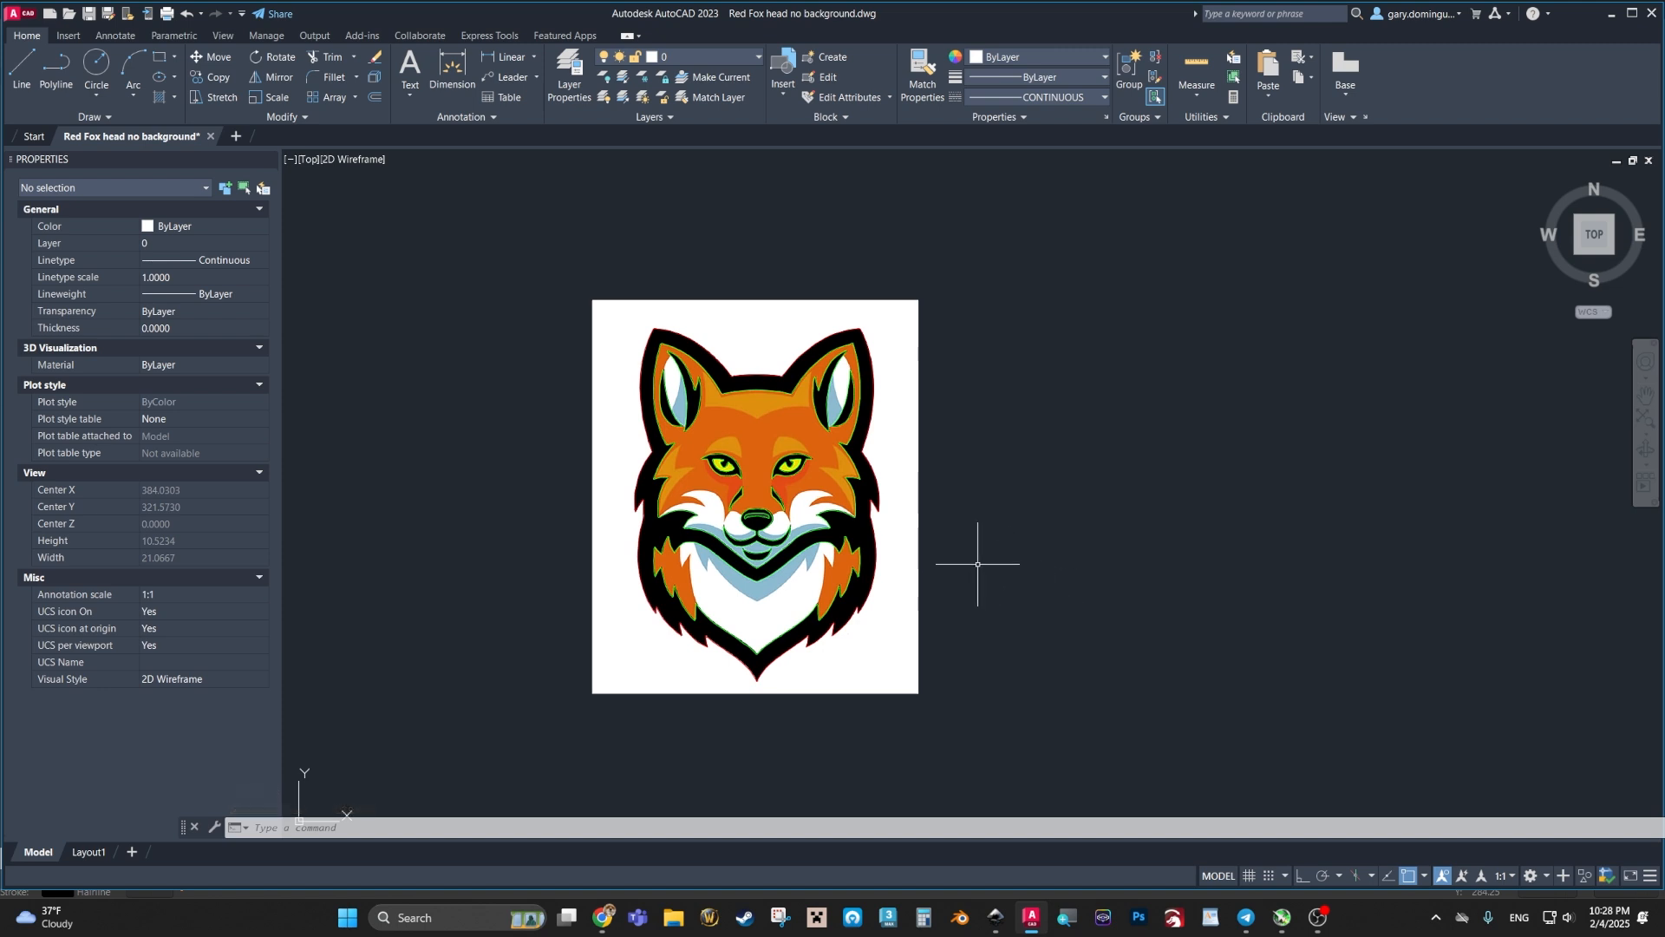
click(592, 304)
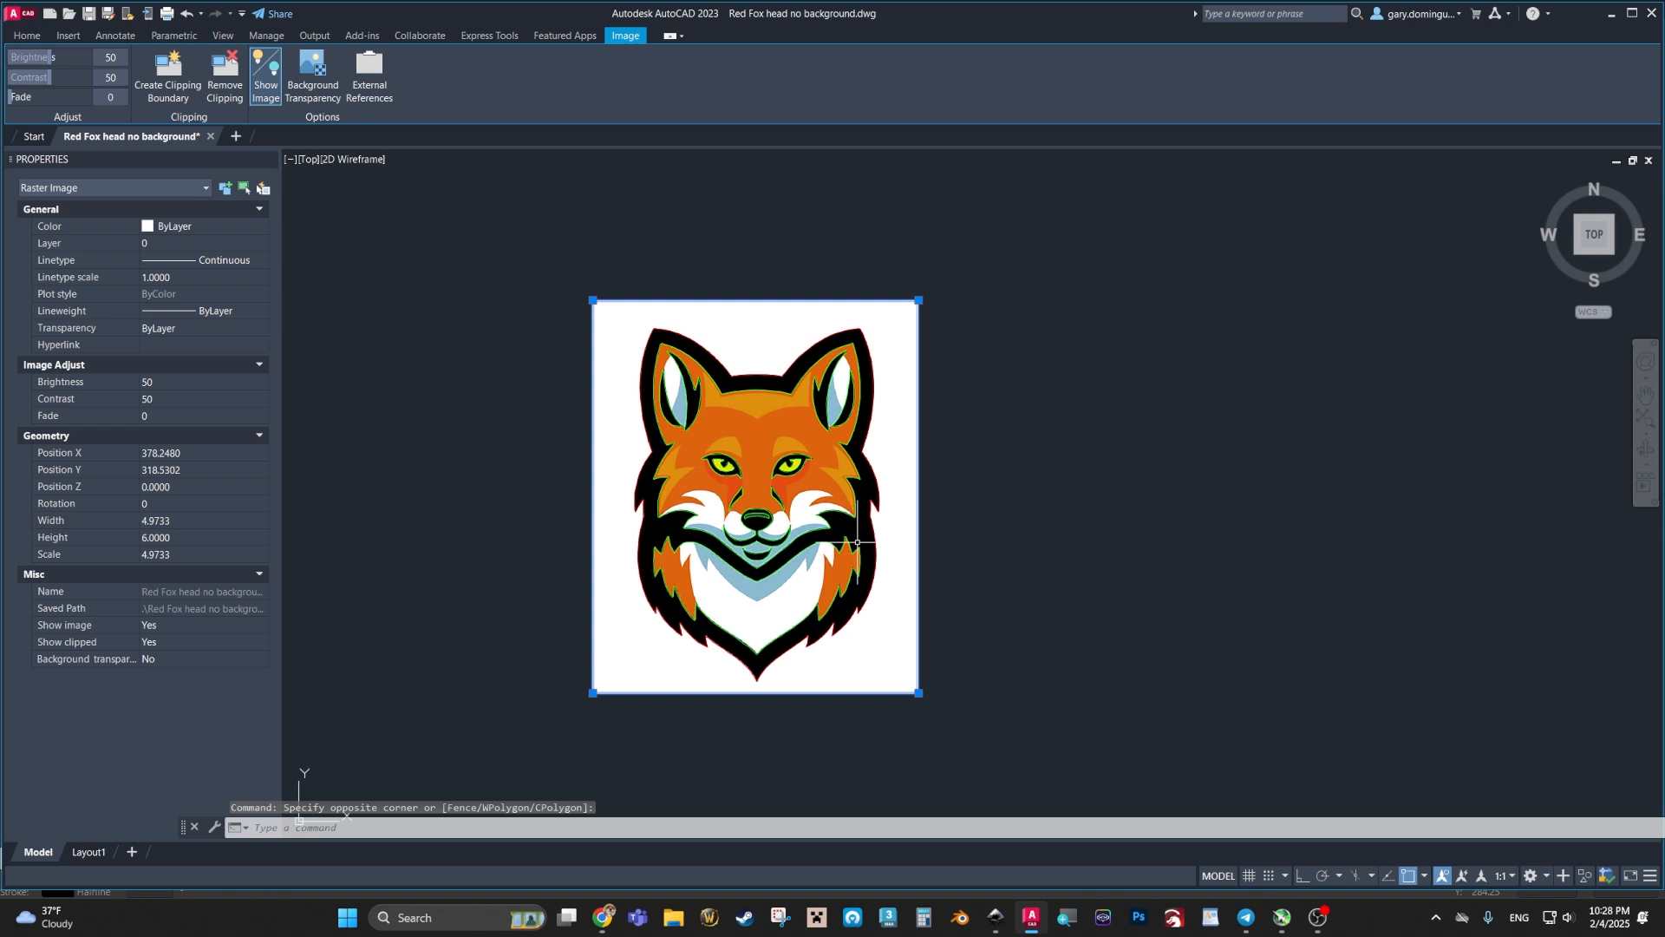
key(Escape)
key(Escape)
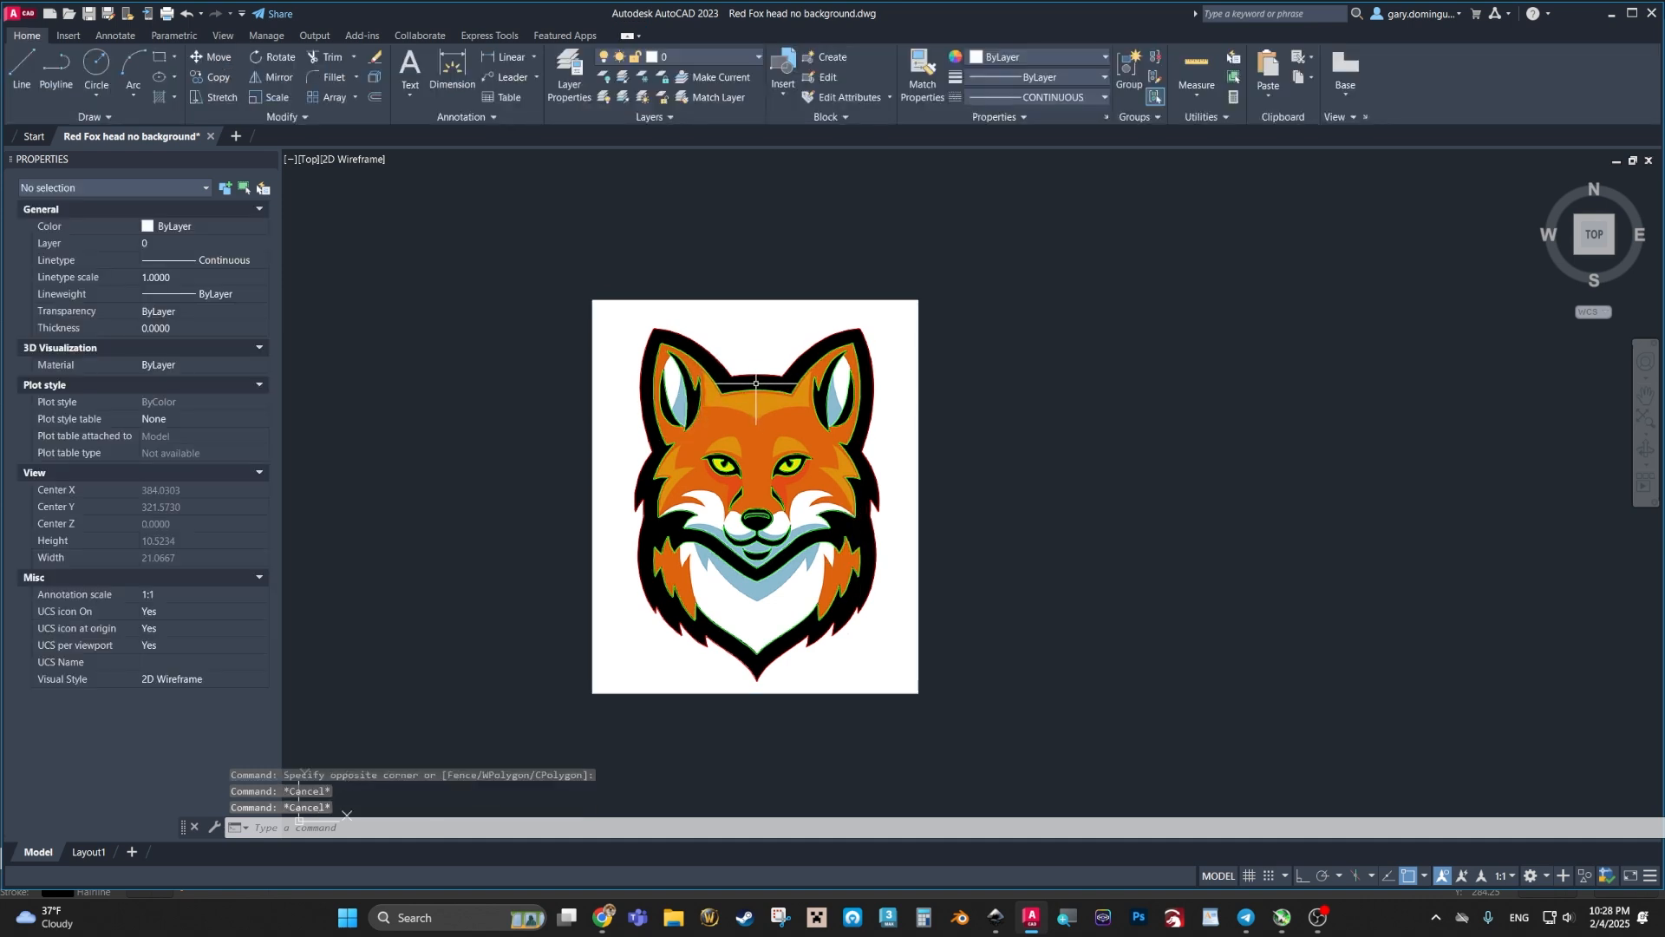
click(756, 382)
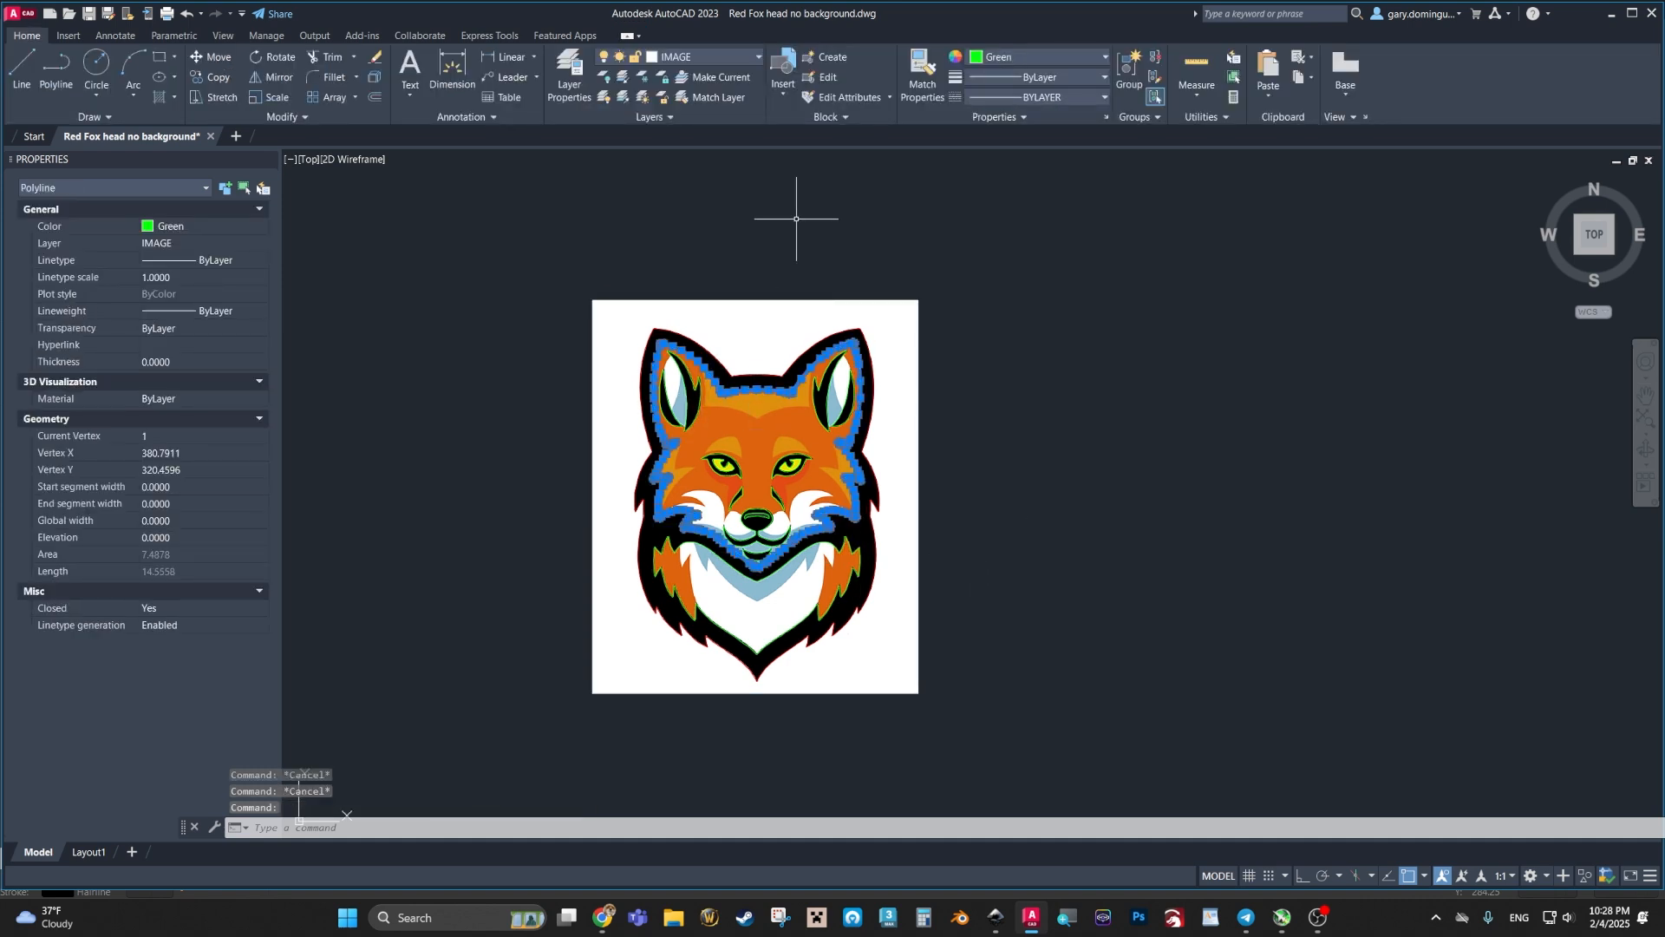
key(Escape)
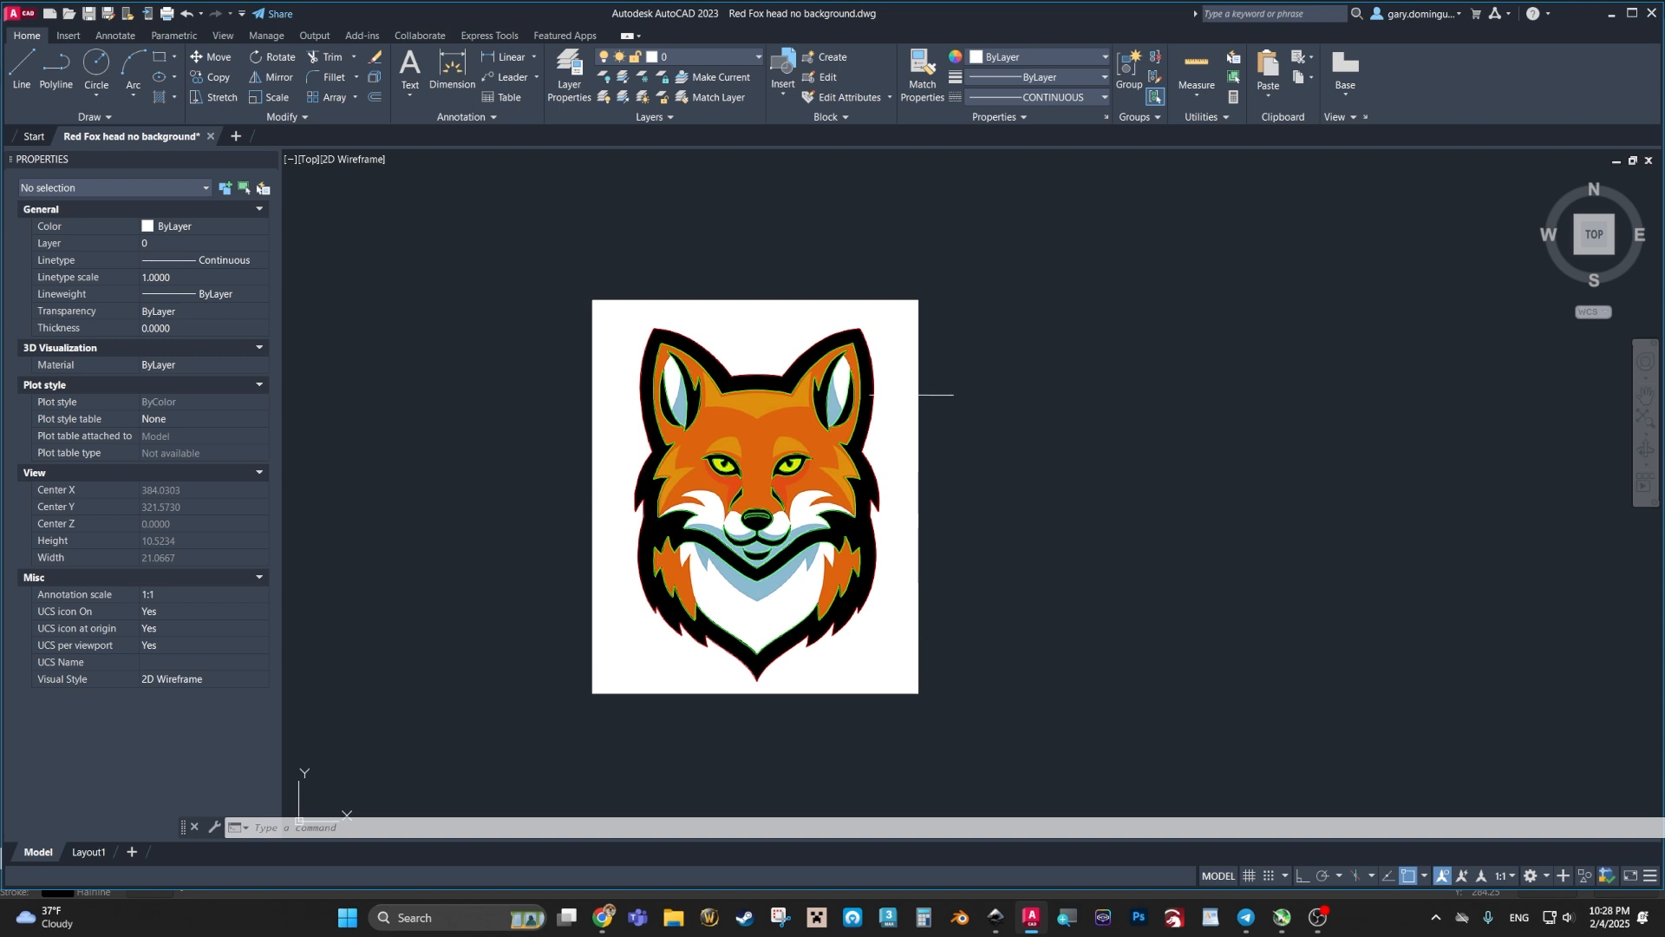
scroll(894, 400, up, 2)
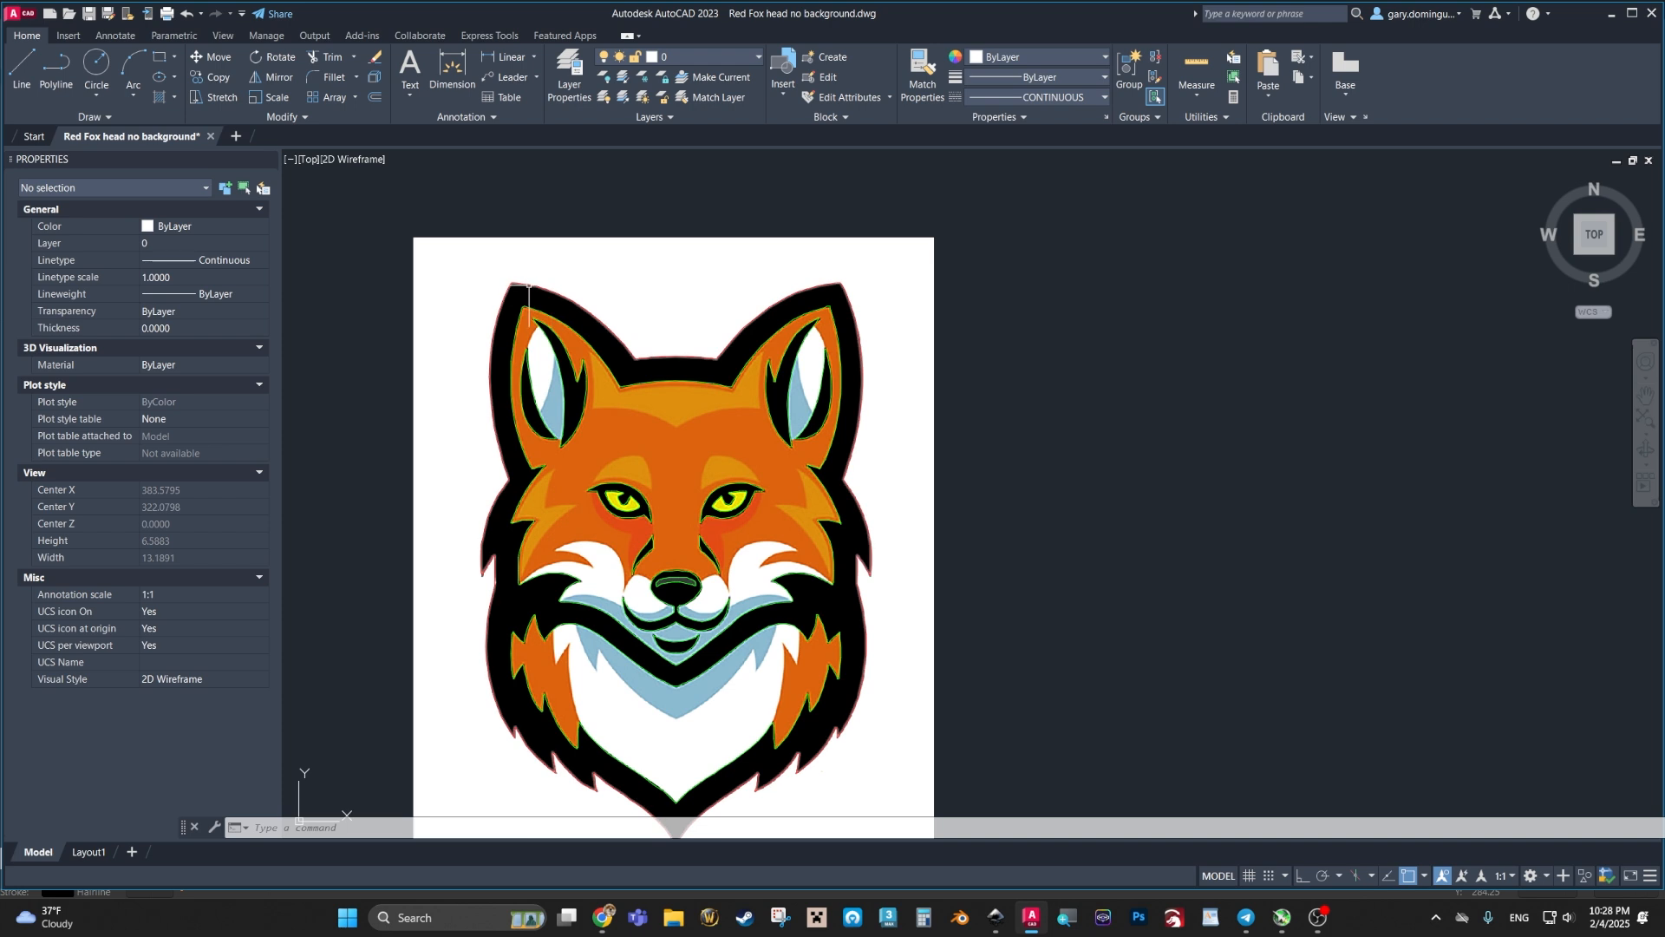
click(505, 333)
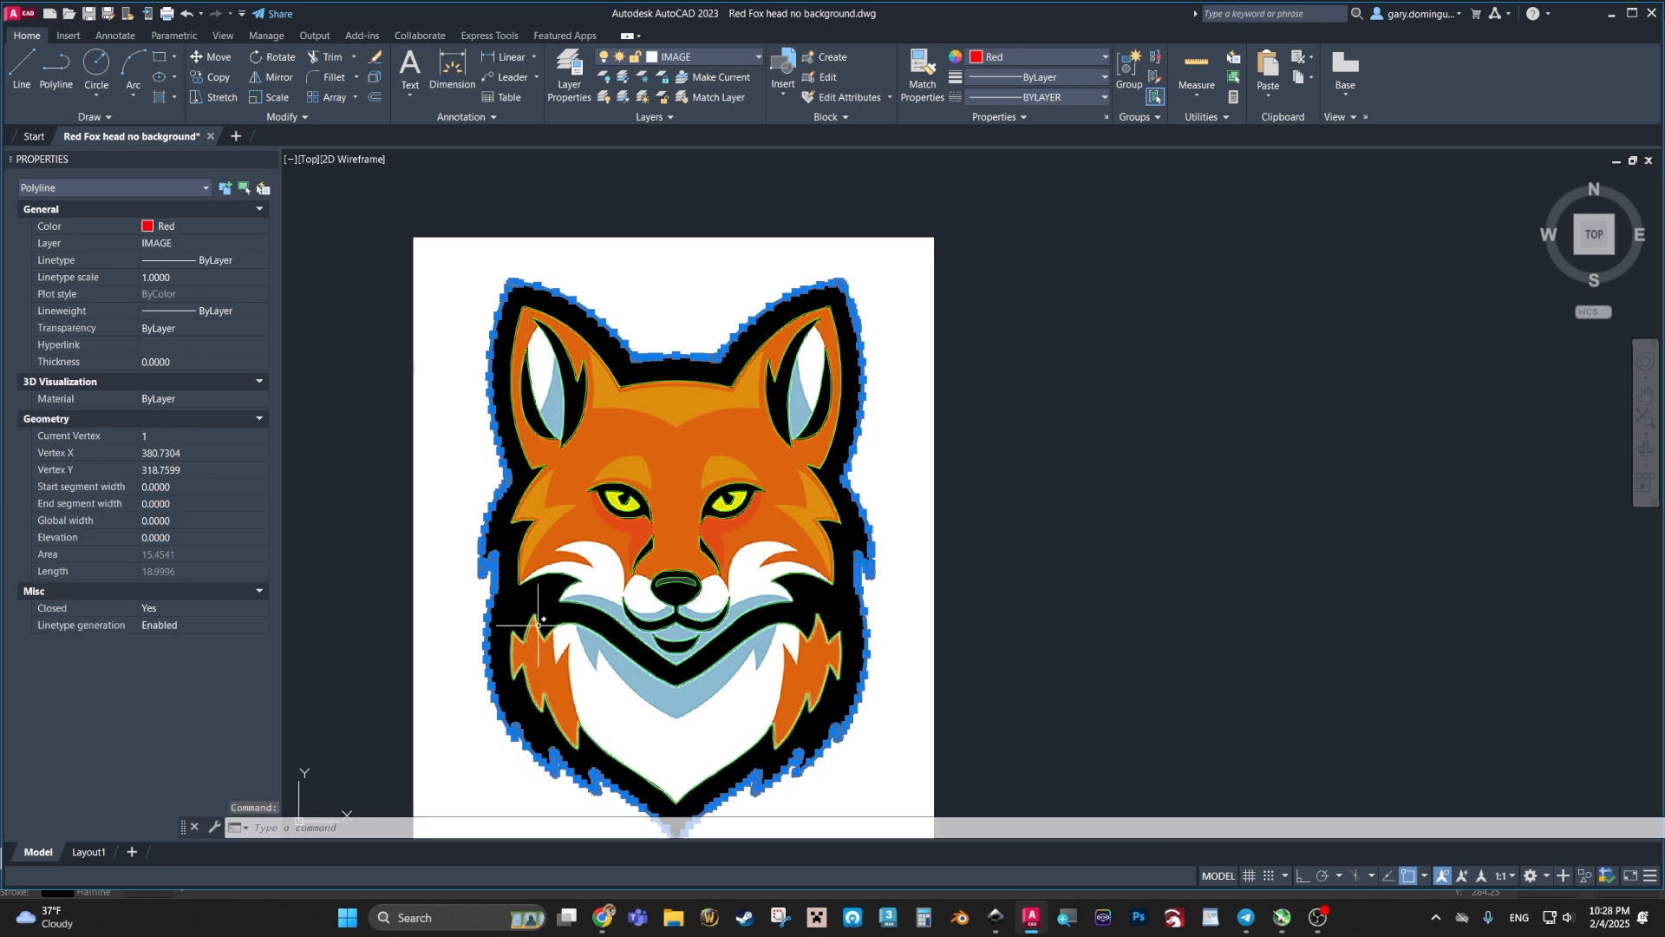
Step: Examine the red outer outline along the top of the fox's head between the ears
key(Escape)
key(Escape)
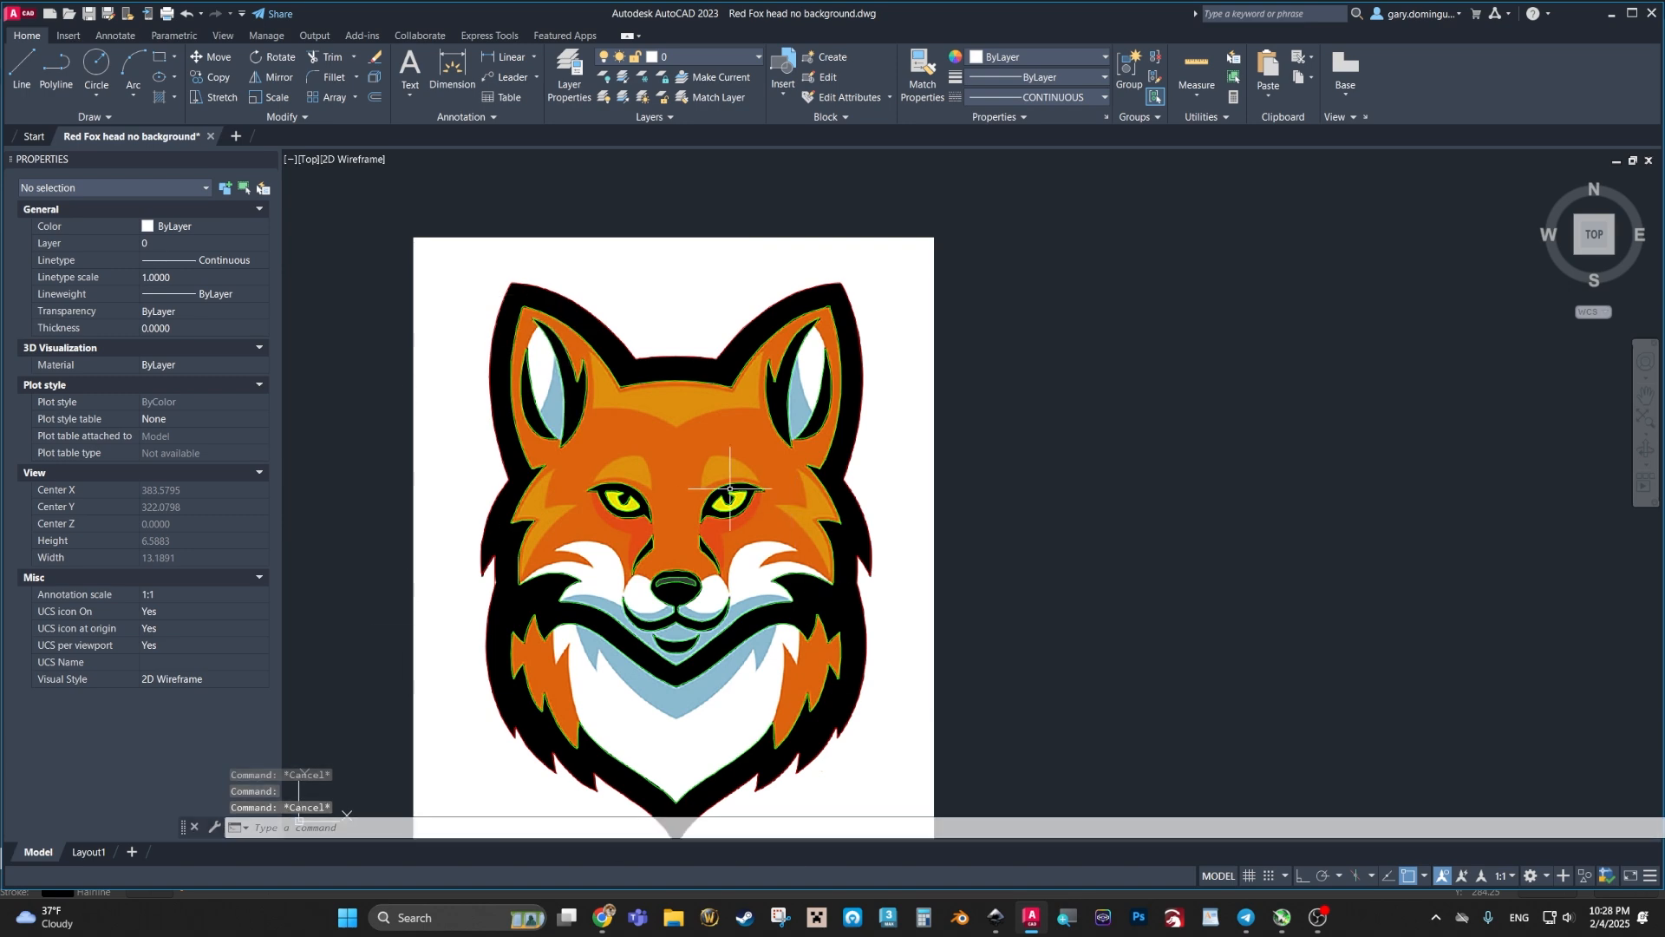
scroll(662, 303, up, 6)
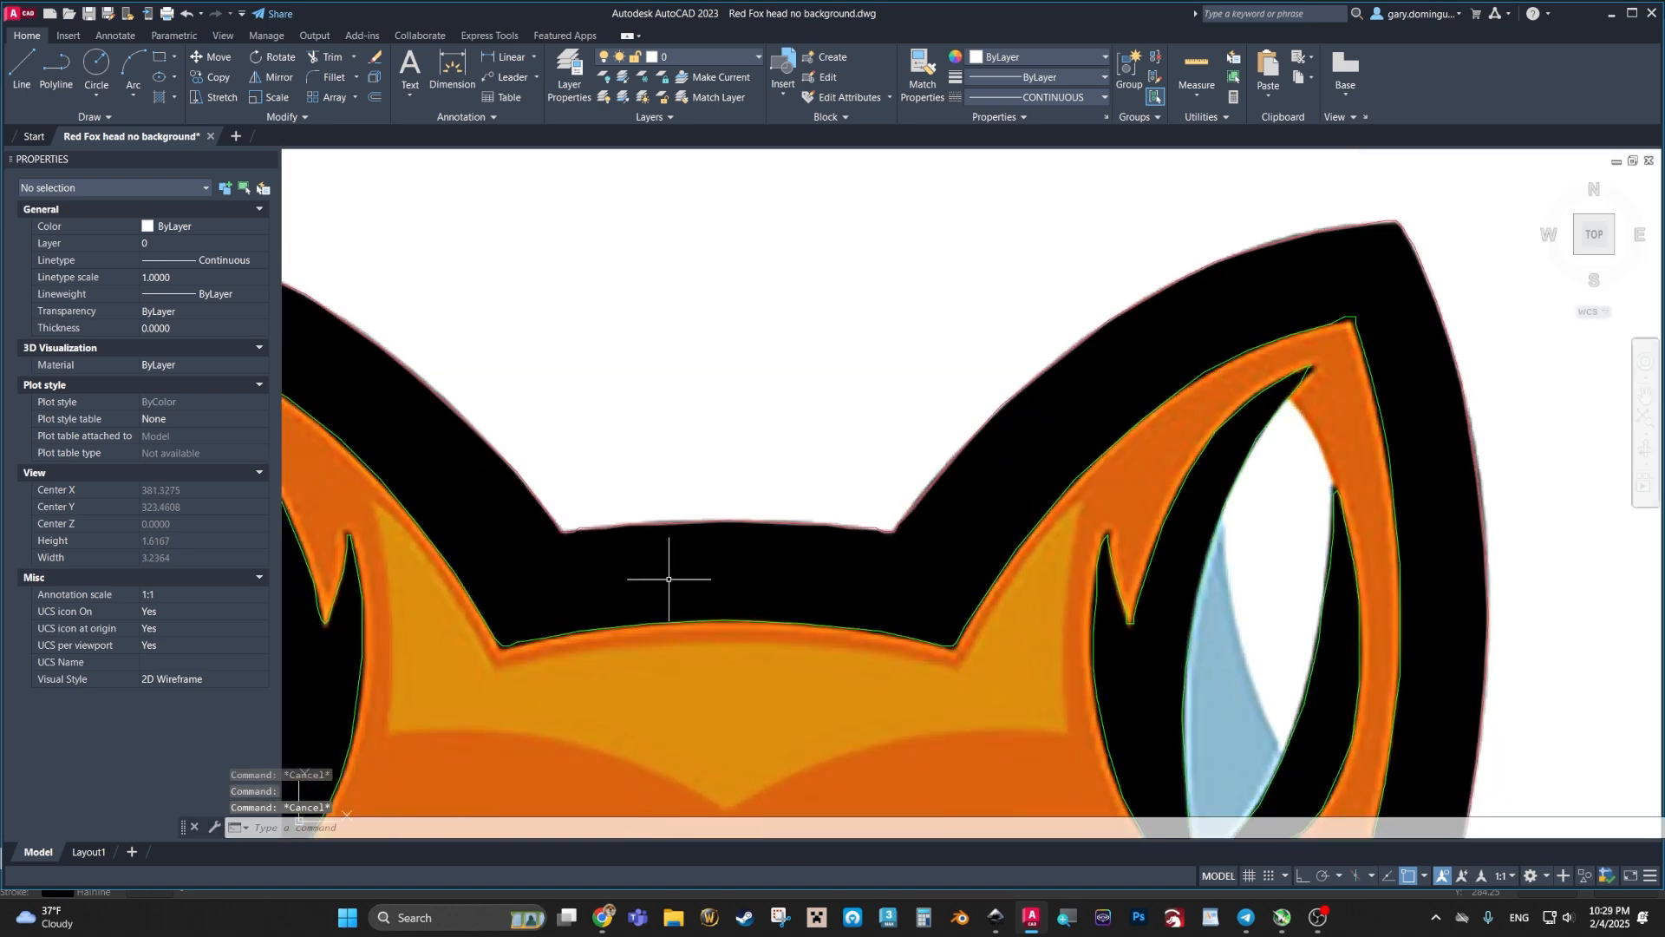
click(638, 523)
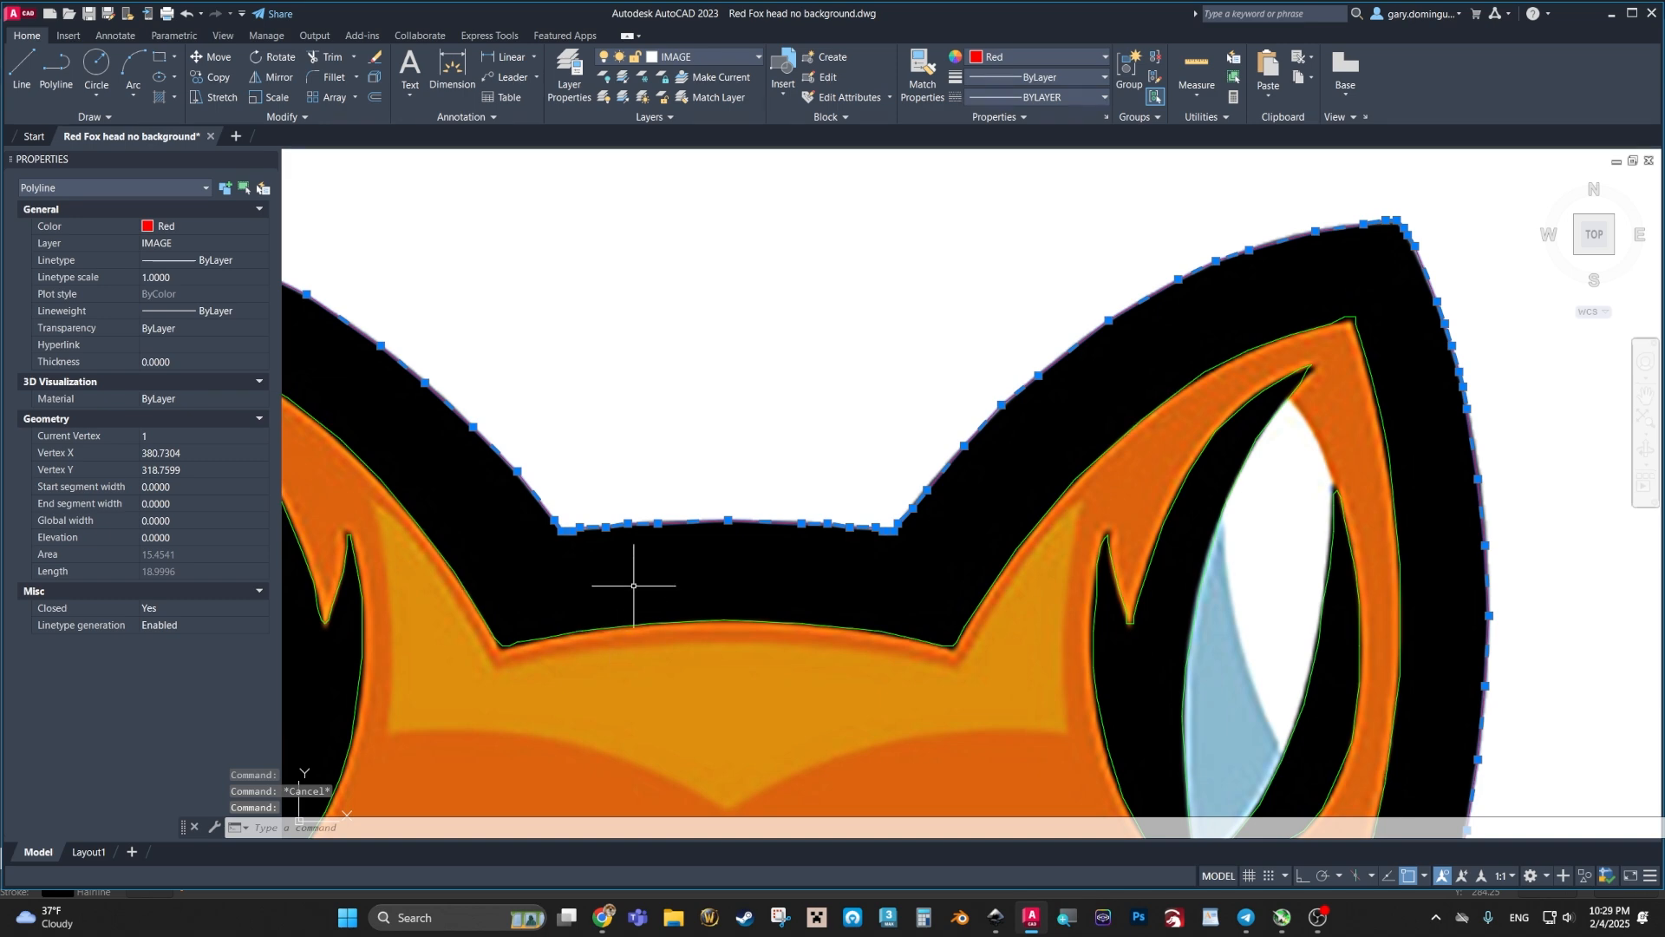
key(Escape)
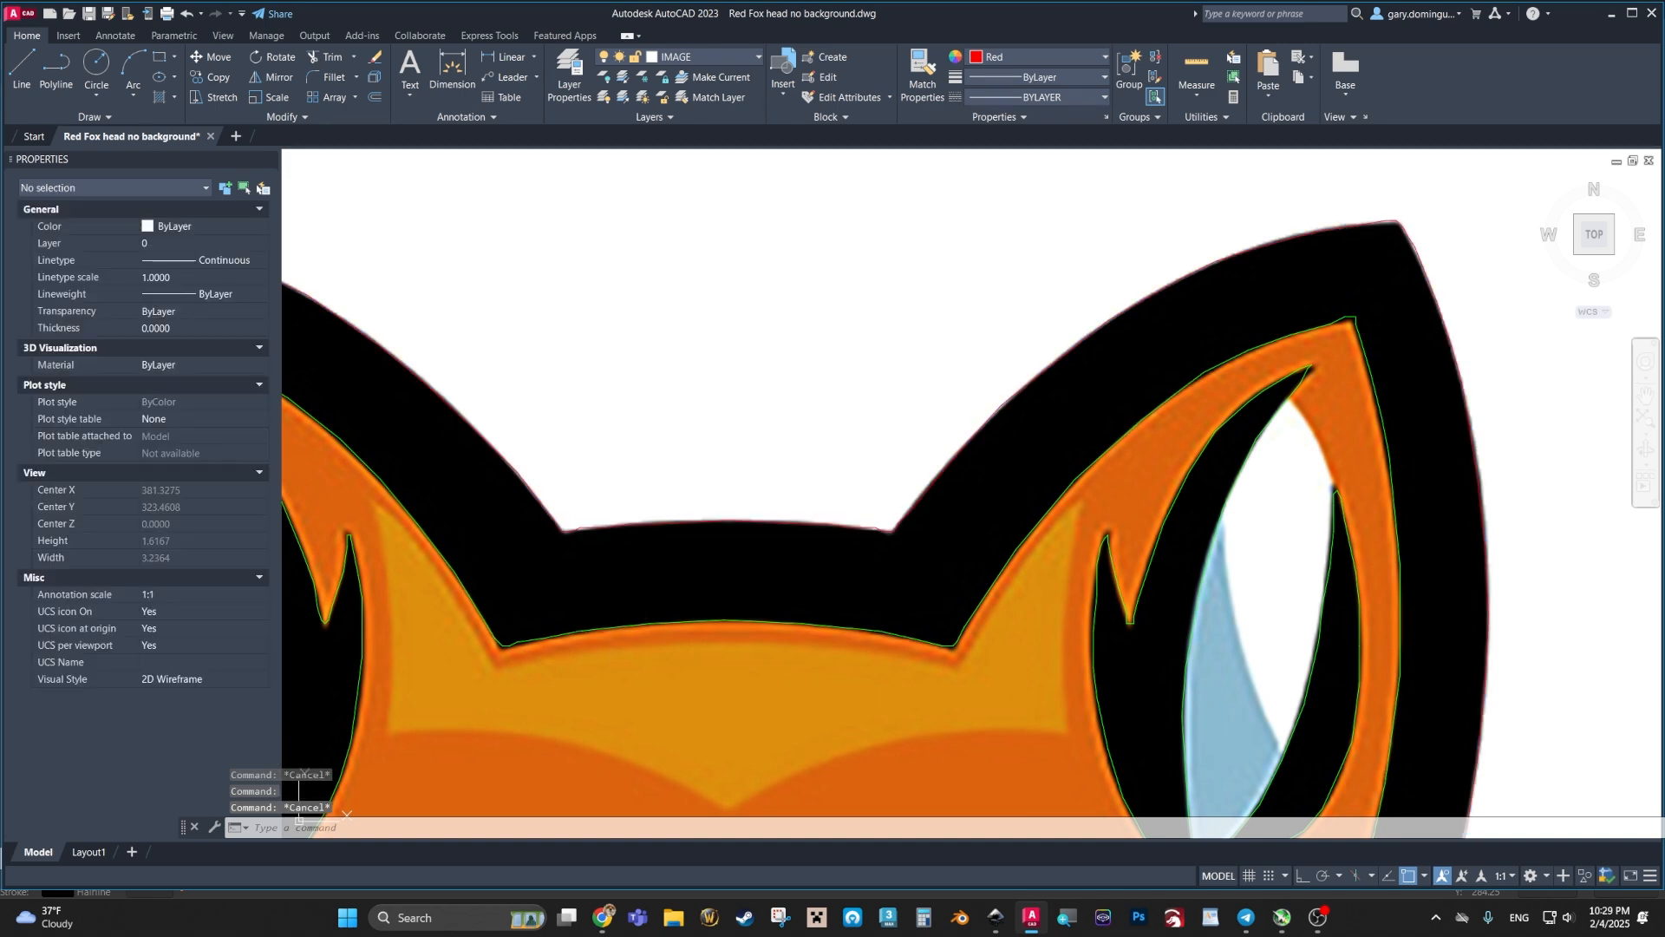
scroll(824, 379, down, 6)
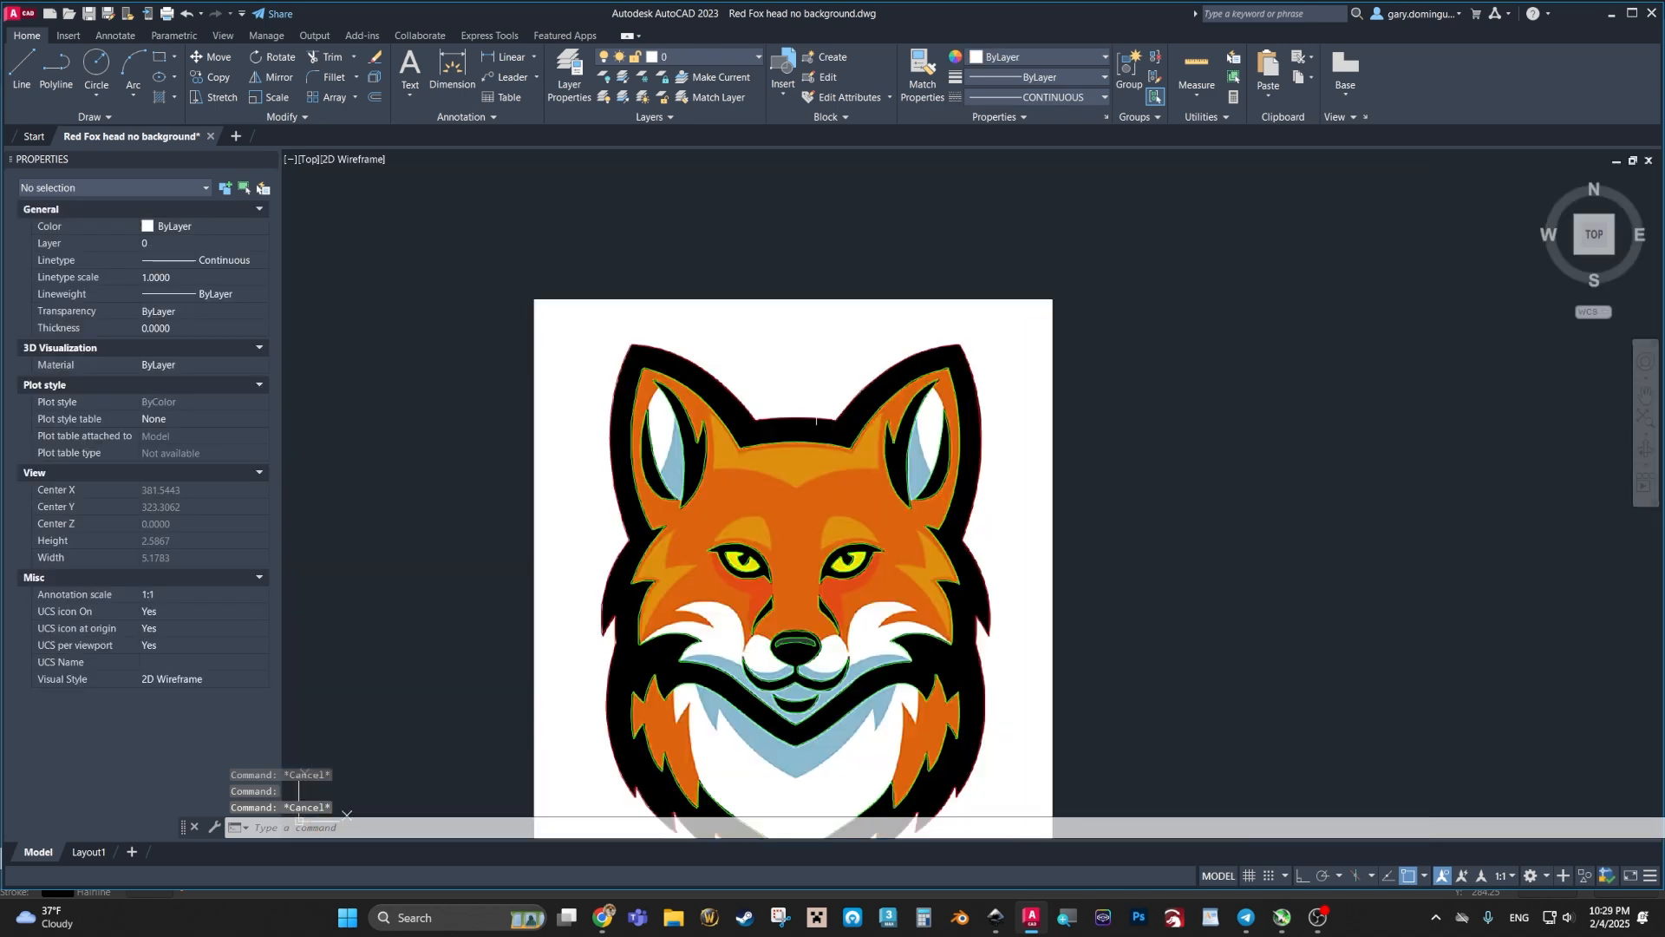
scroll(824, 380, up, 2)
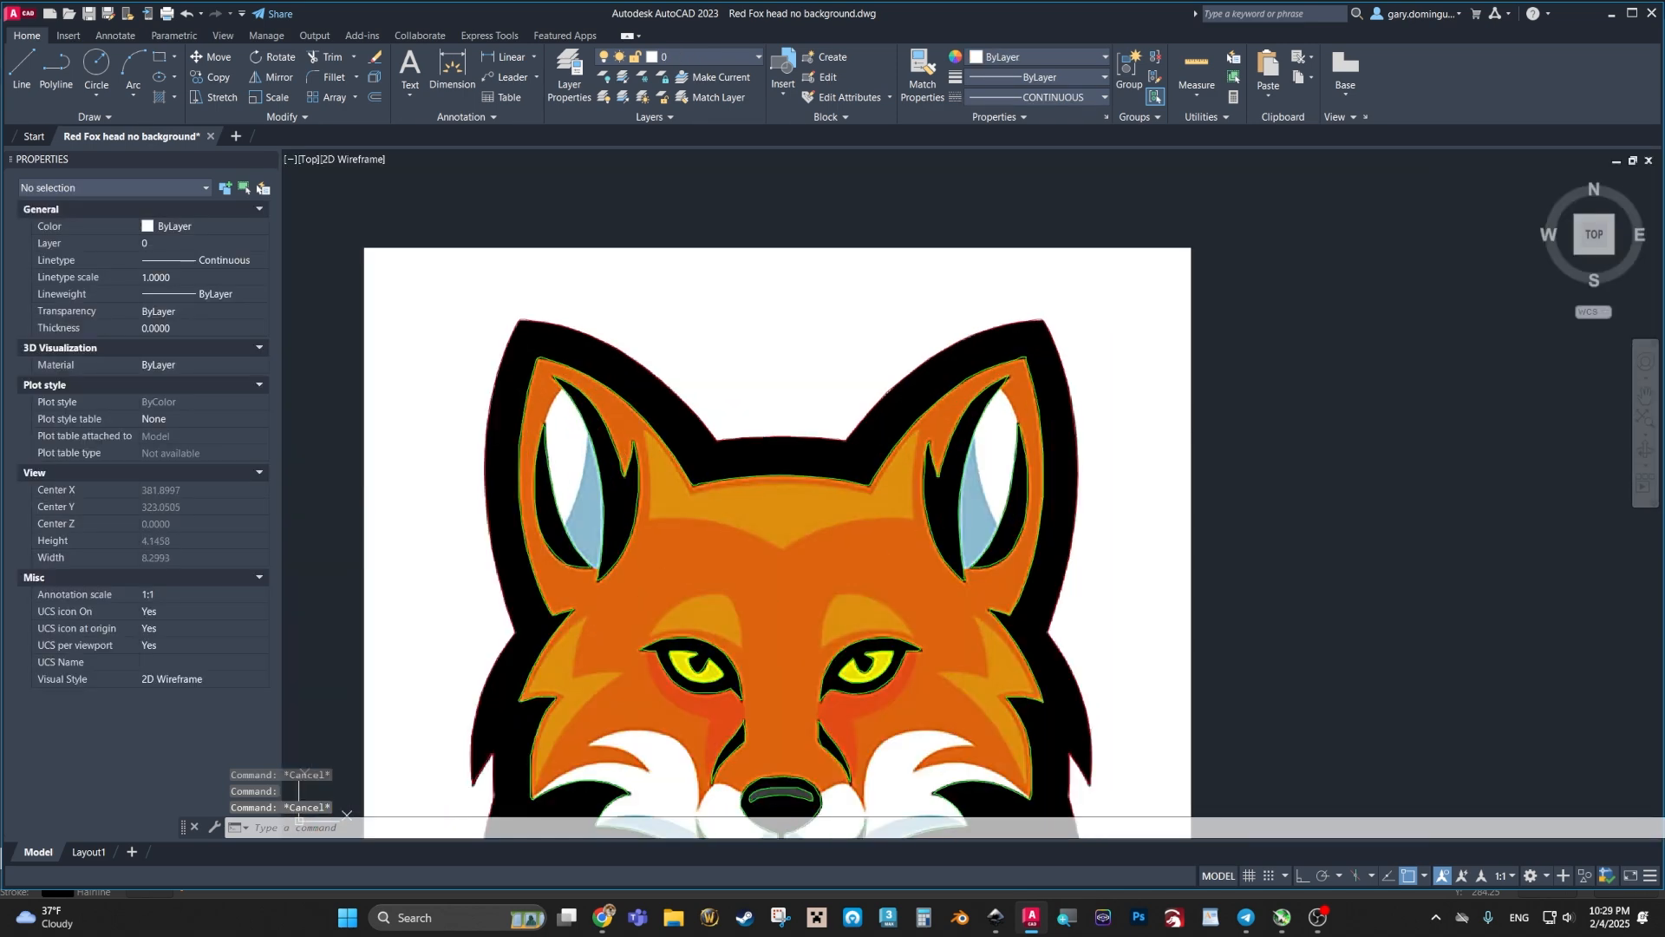
Step: Offset the red outer outline of the fox head outward by a distance of 0.25
click(380, 108)
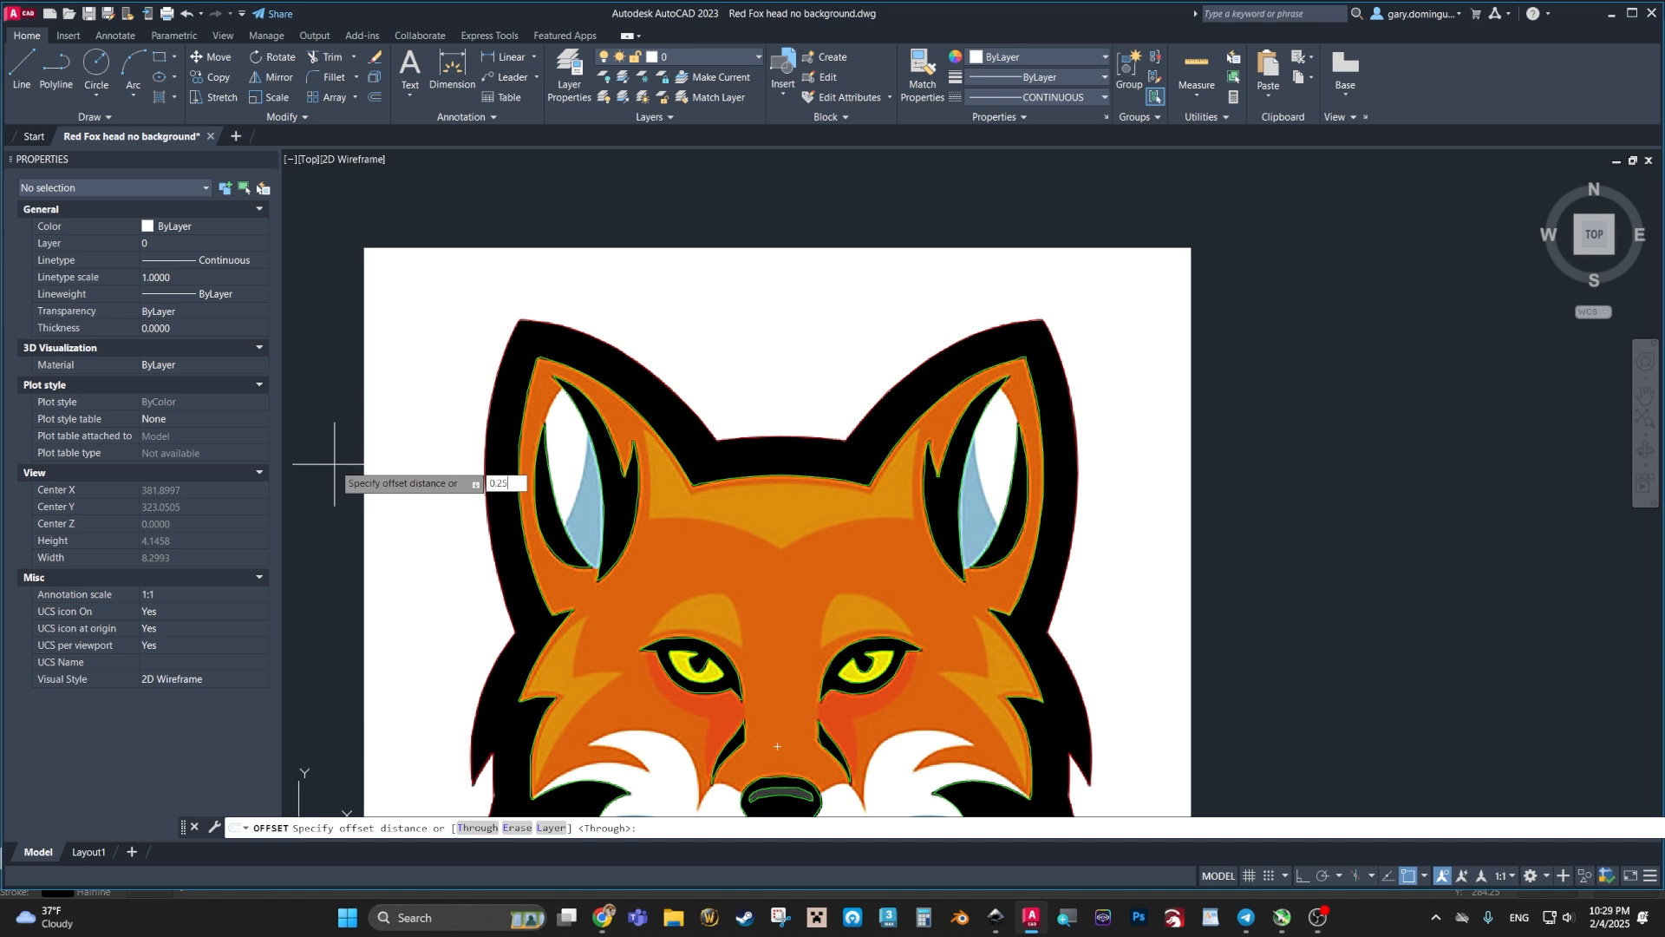
key(Return)
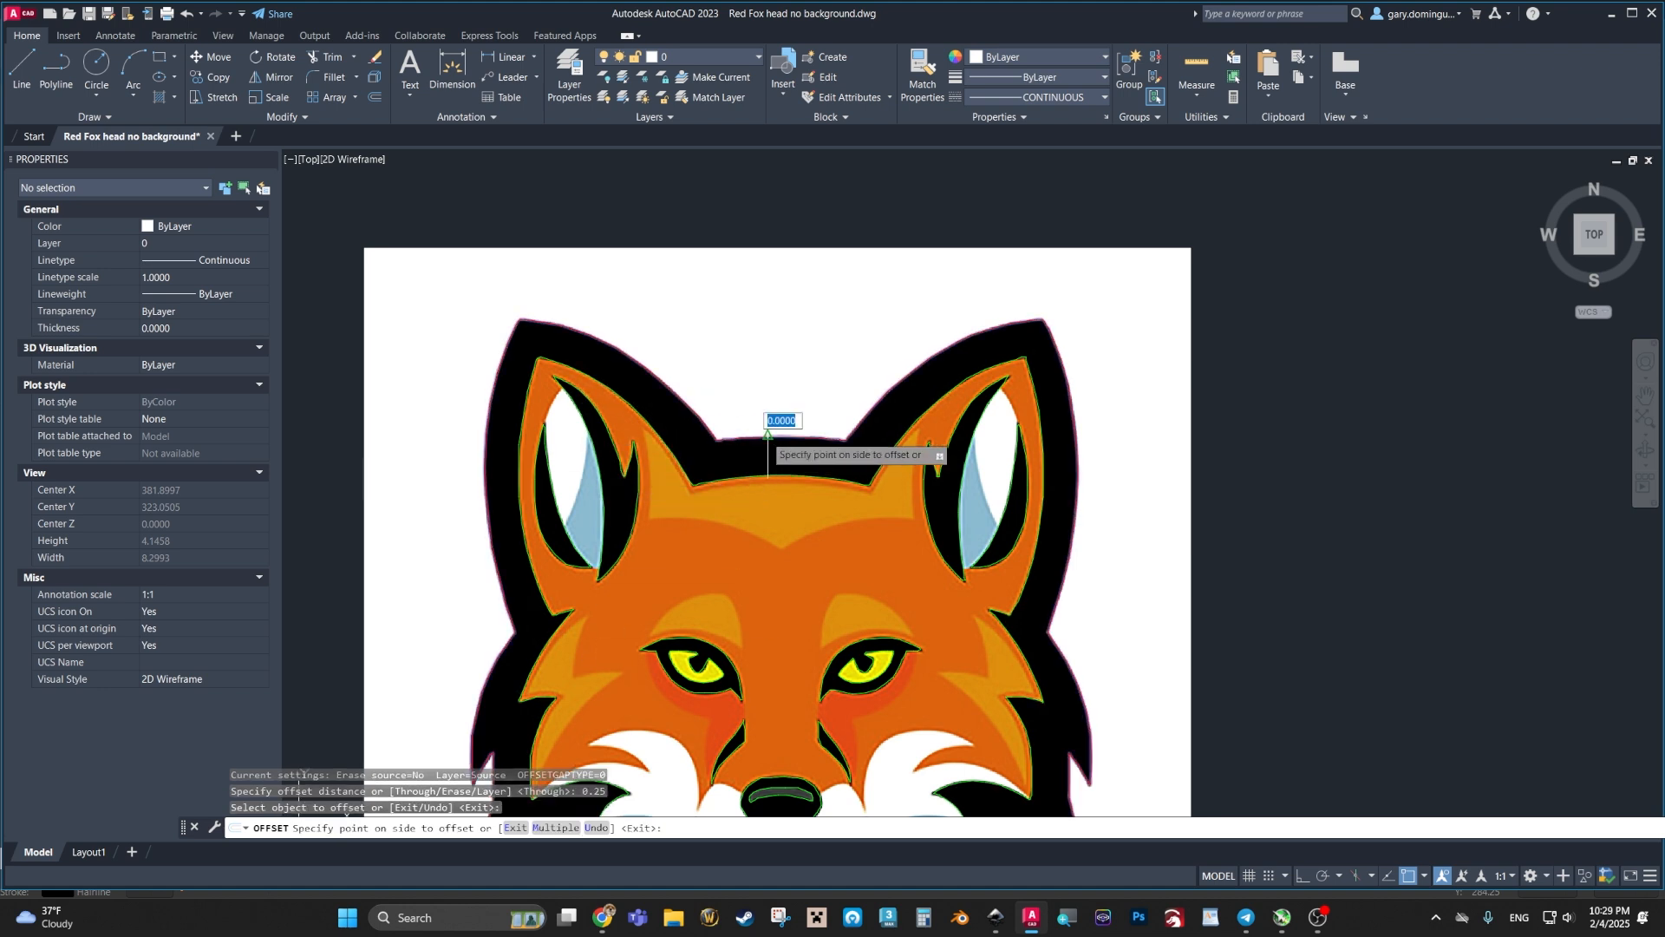
click(771, 440)
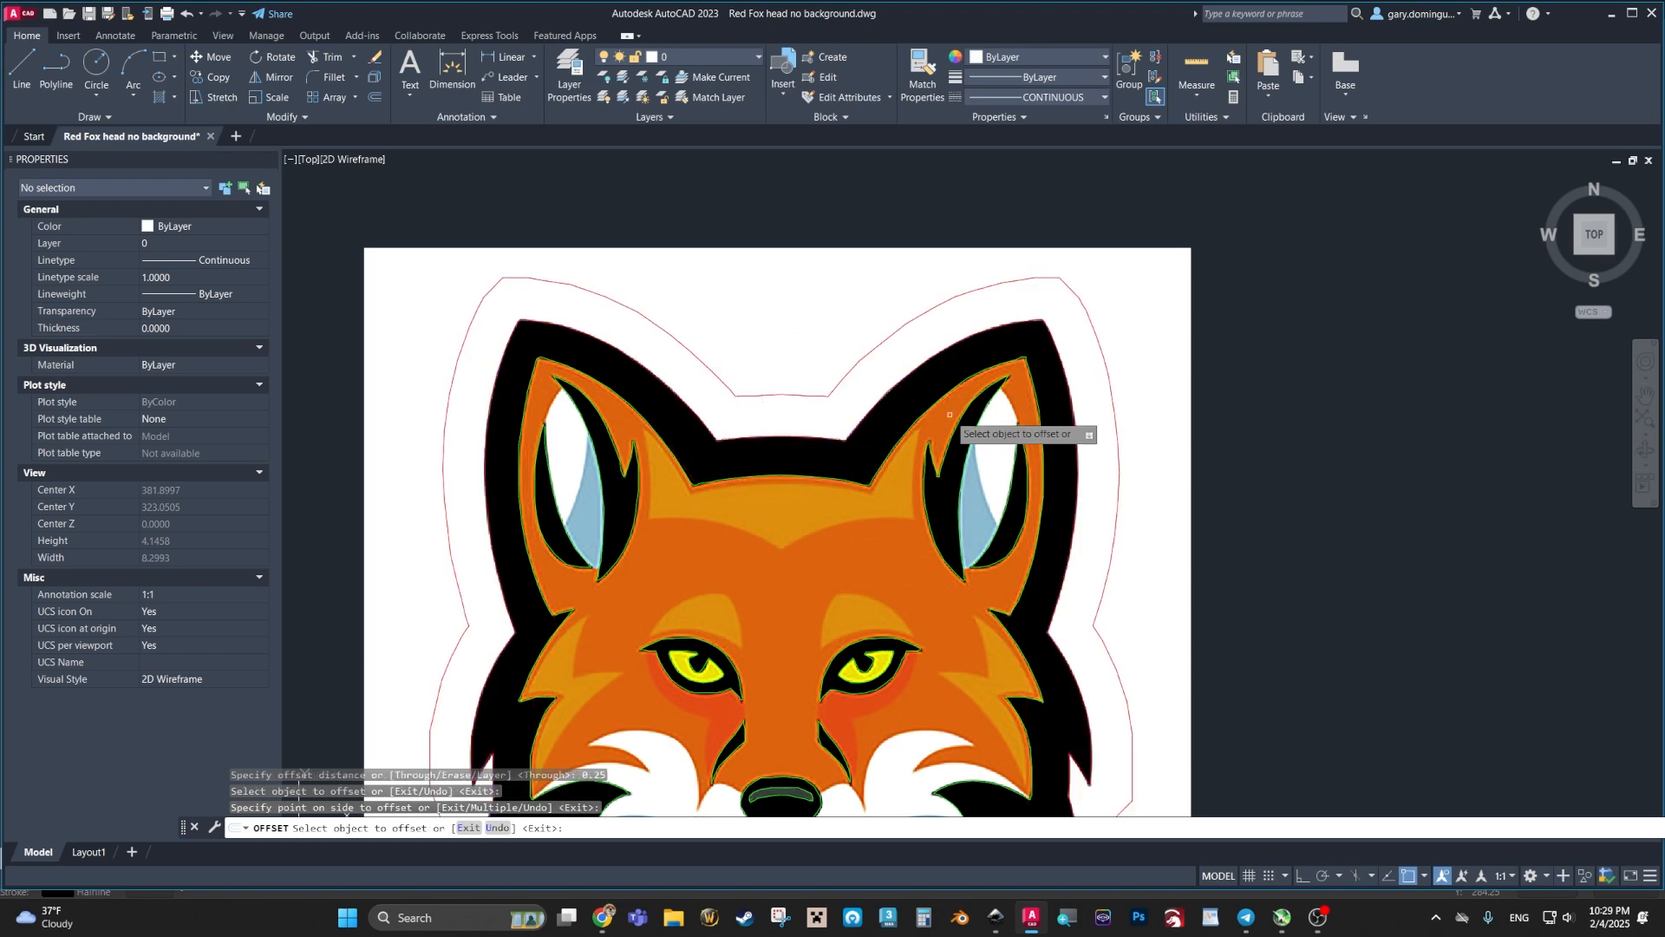
click(1295, 509)
Step: Inspect the offset outline around the chin point and the whole head, and leave the Offset command
middle_drag(1295, 509, 1189, 208)
scroll(1164, 316, down, 4)
scroll(1003, 514, up, 4)
scroll(1004, 514, up, 2)
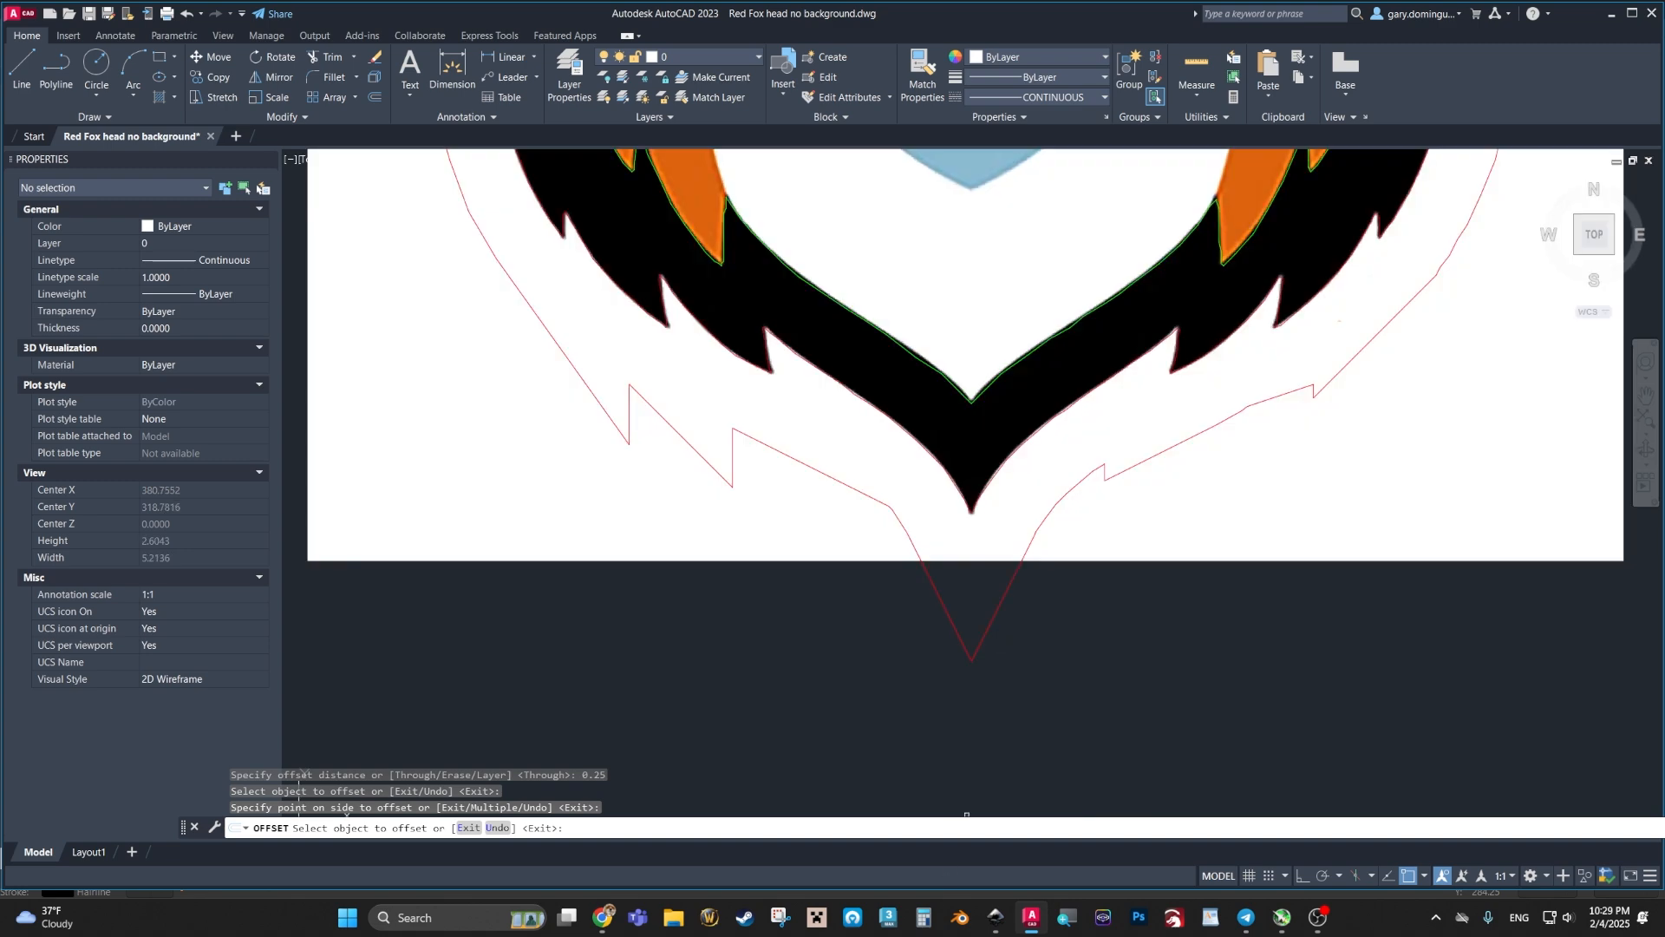
click(943, 667)
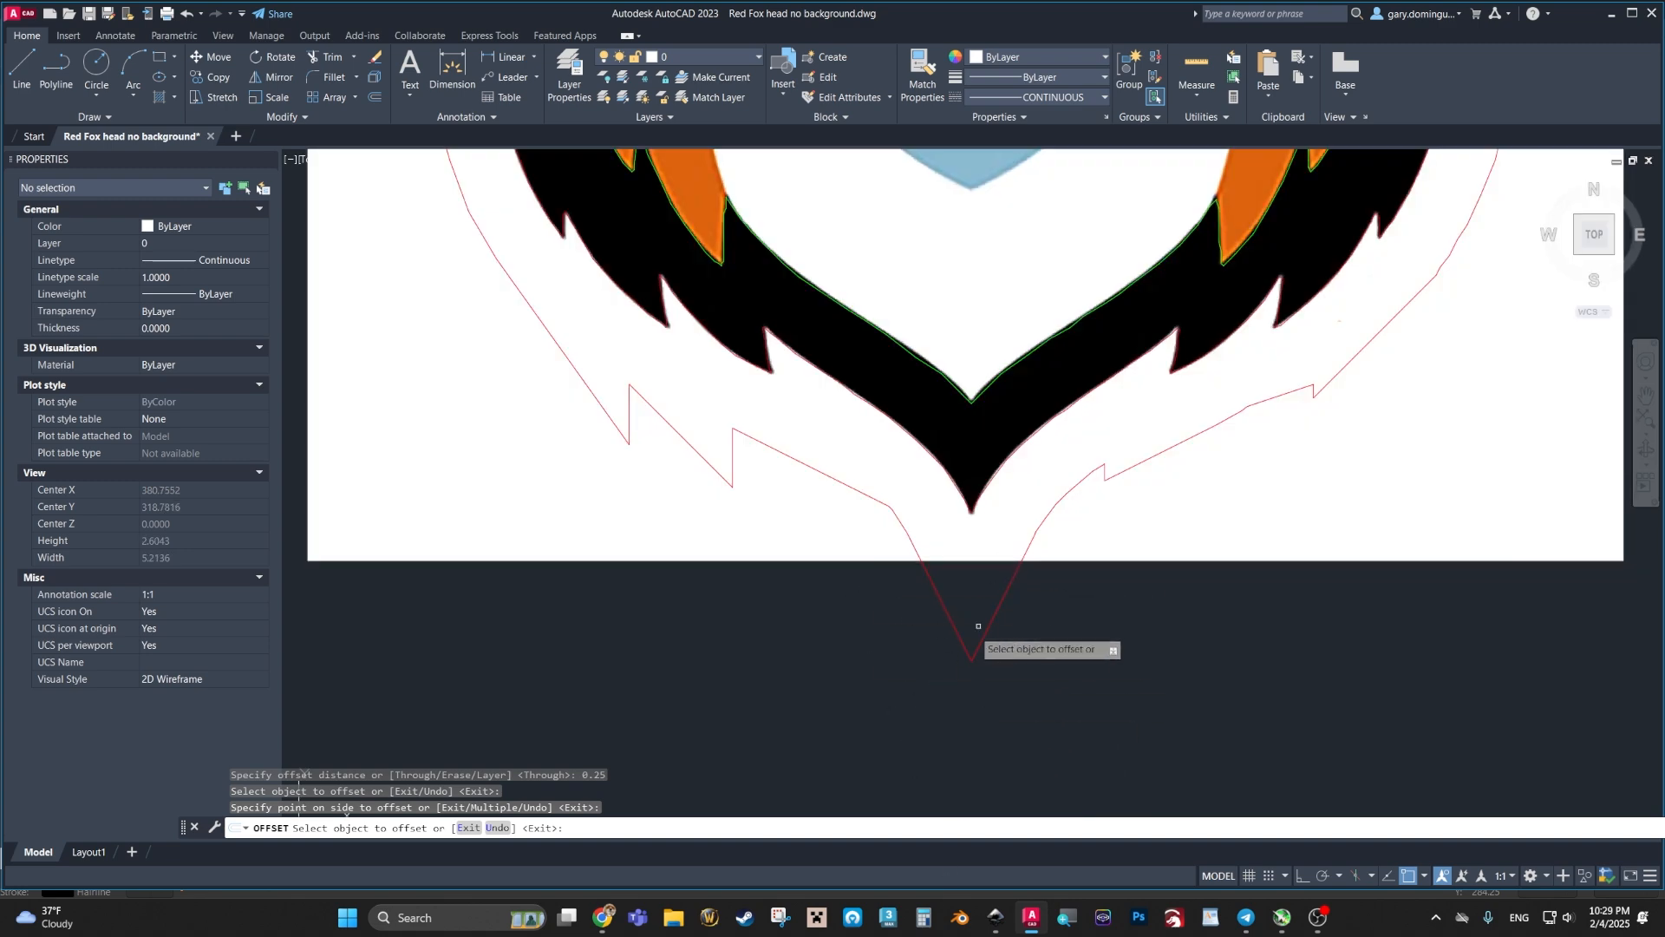
scroll(937, 668, down, 4)
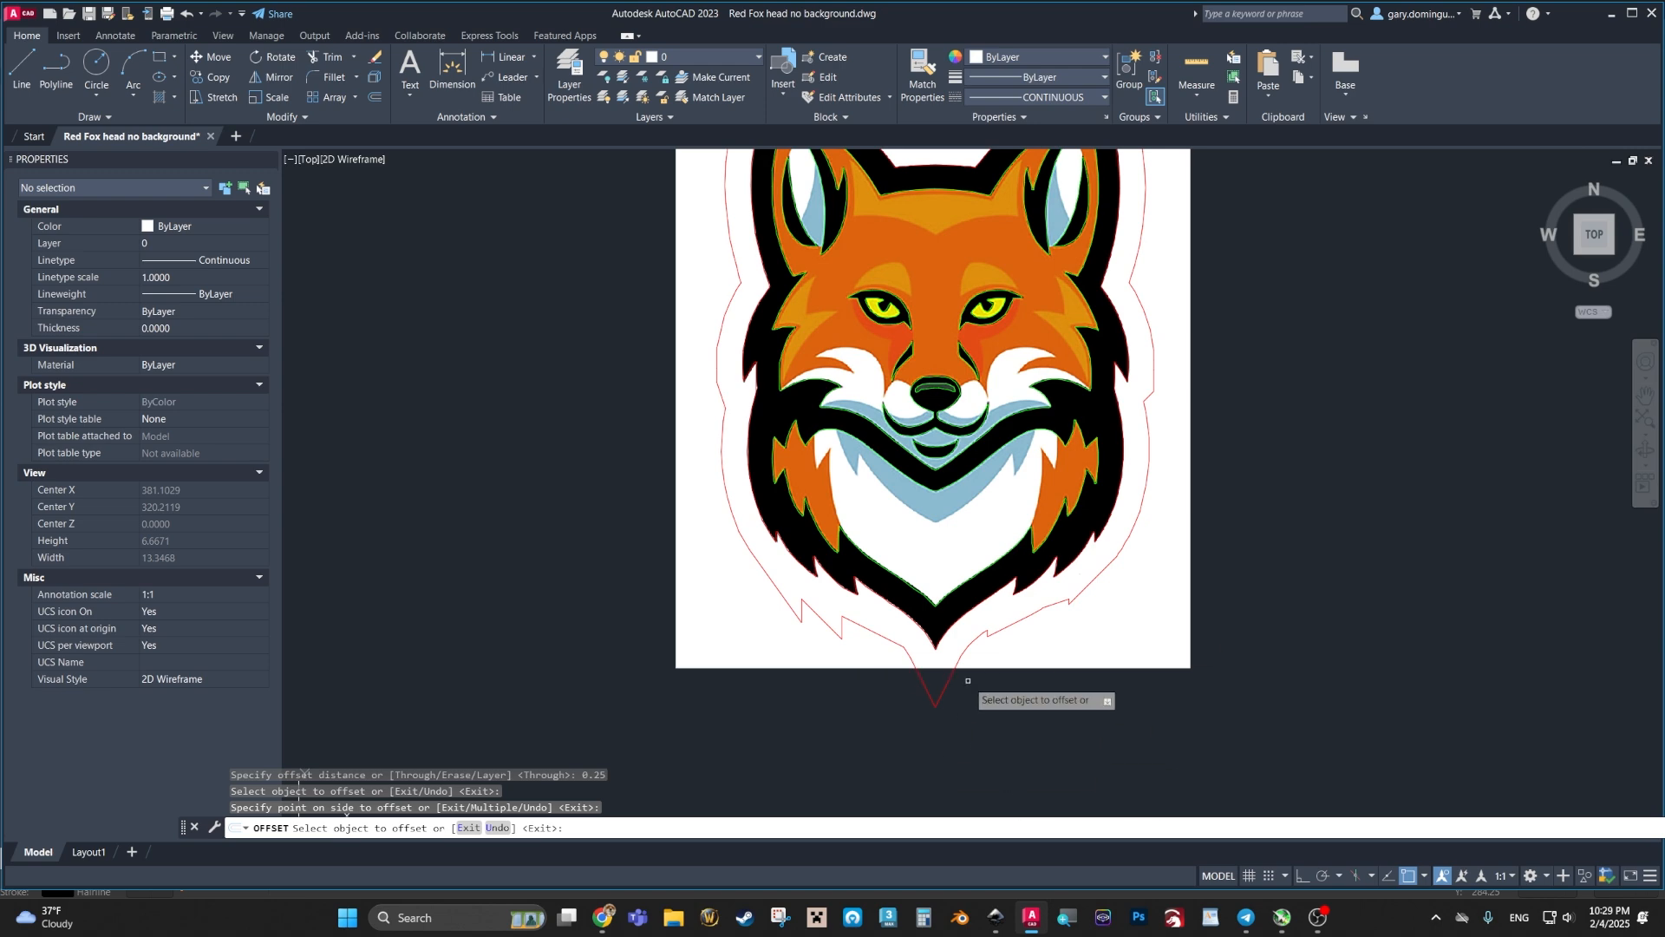
middle_drag(981, 644, 866, 725)
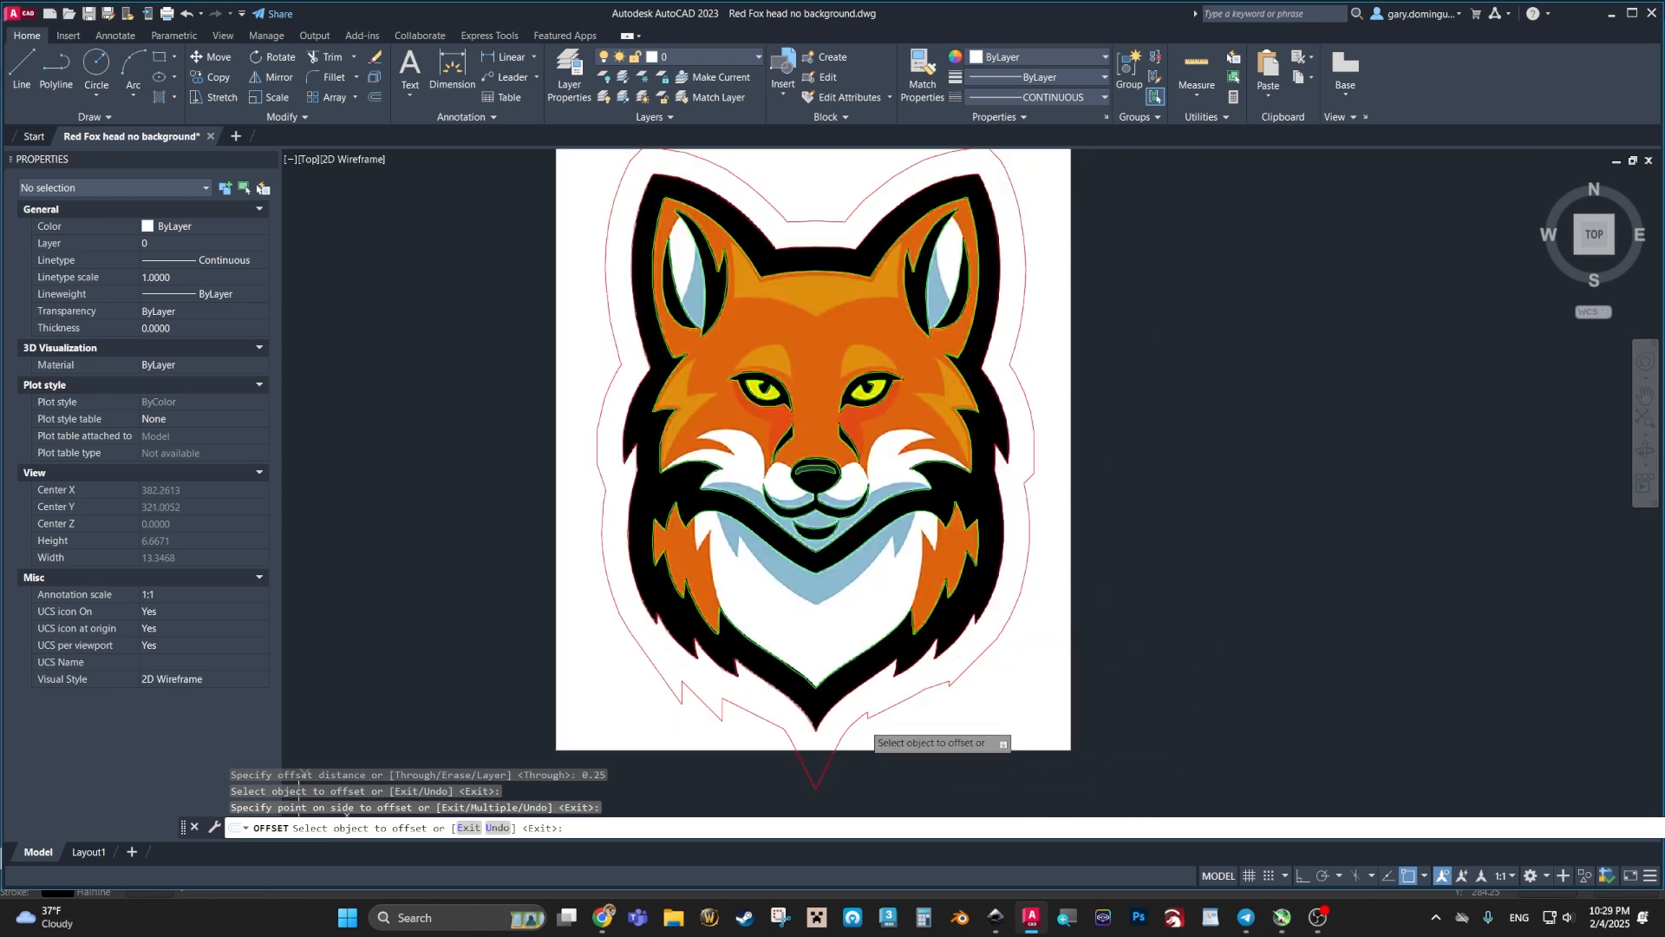
scroll(865, 725, down, 2)
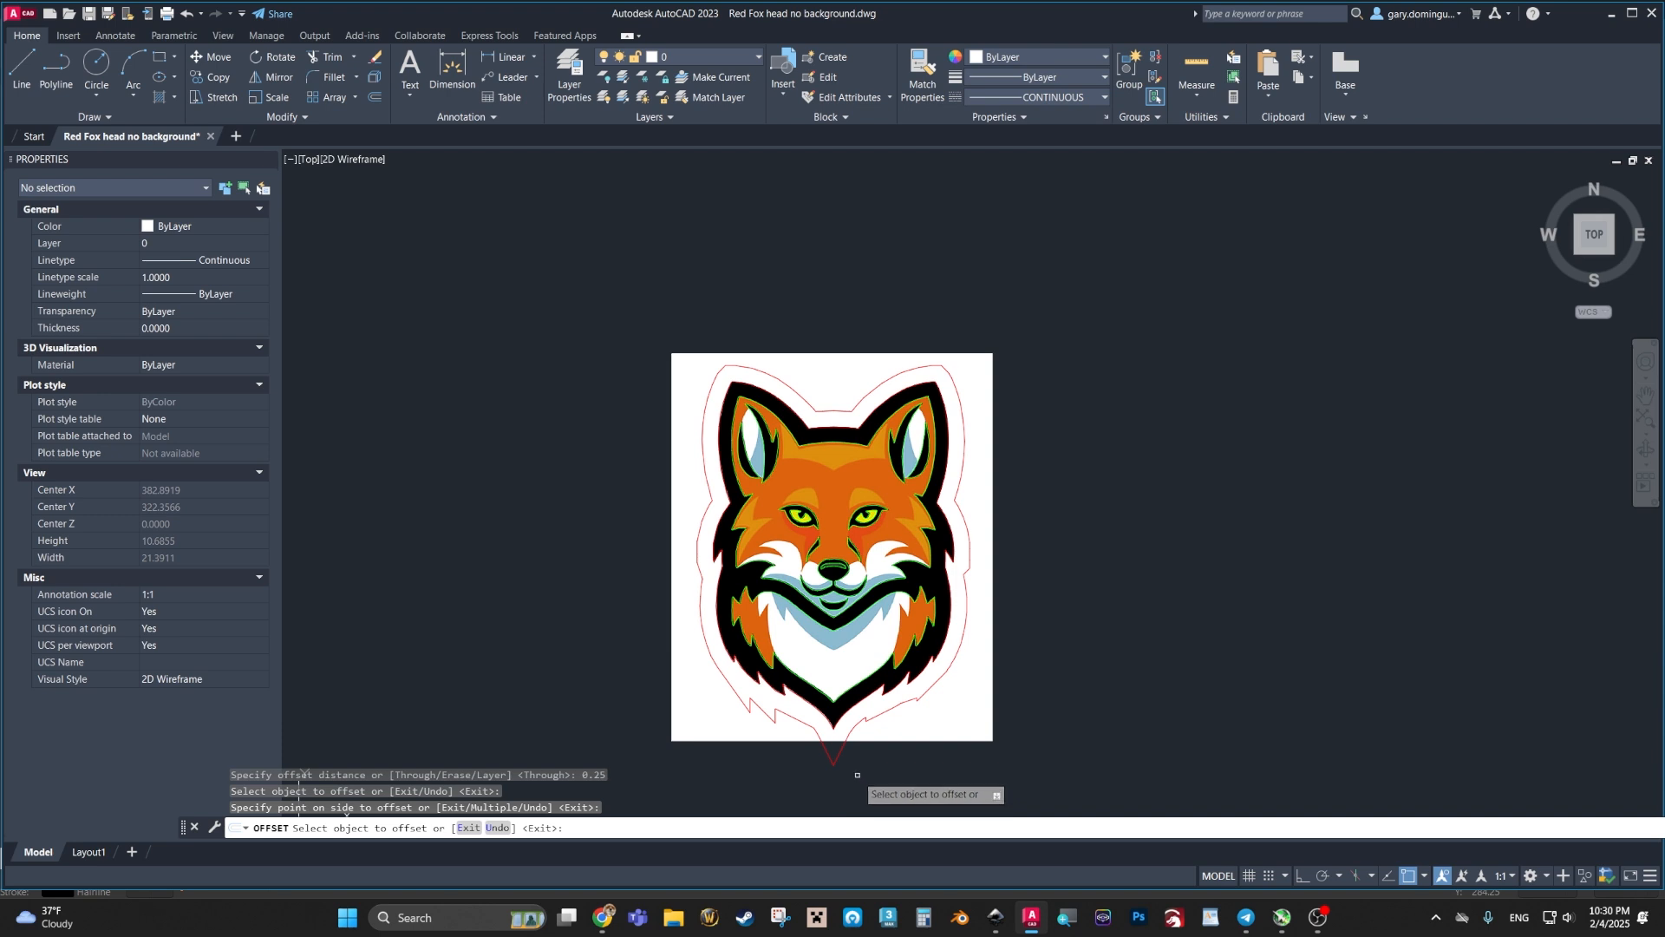
key(Escape)
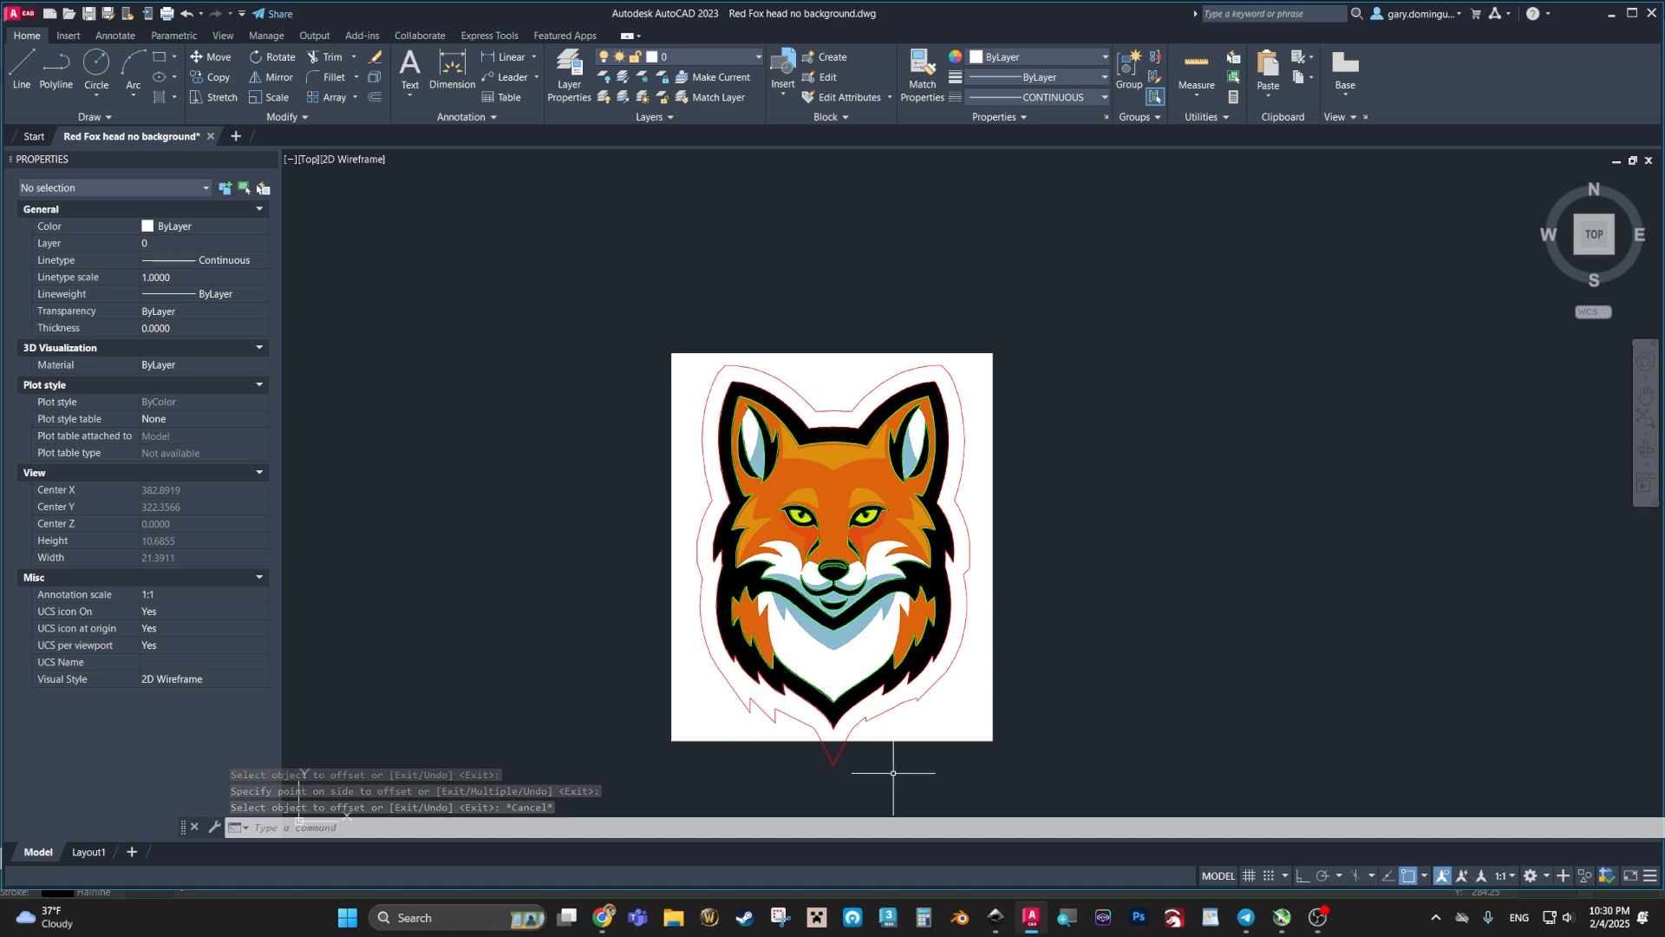
Step: Stretch the chin-tip vertex of the offset outline straight up, closer to the point of the fox's fur
scroll(893, 773, up, 5)
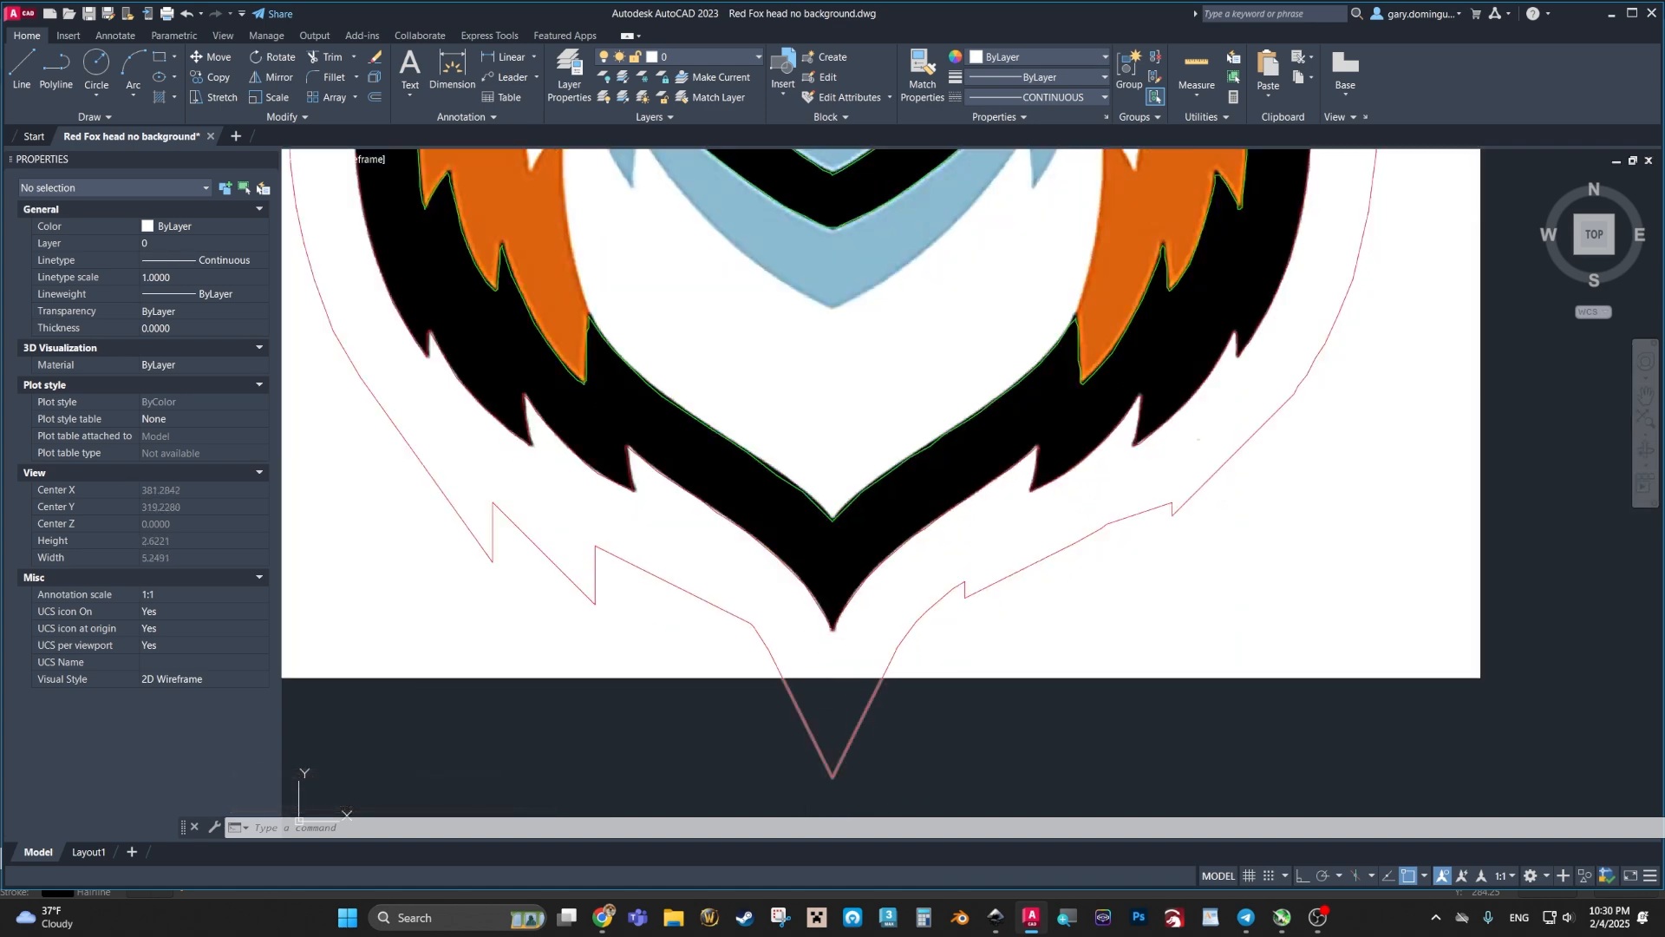
scroll(818, 699, up, 3)
scroll(884, 763, down, 3)
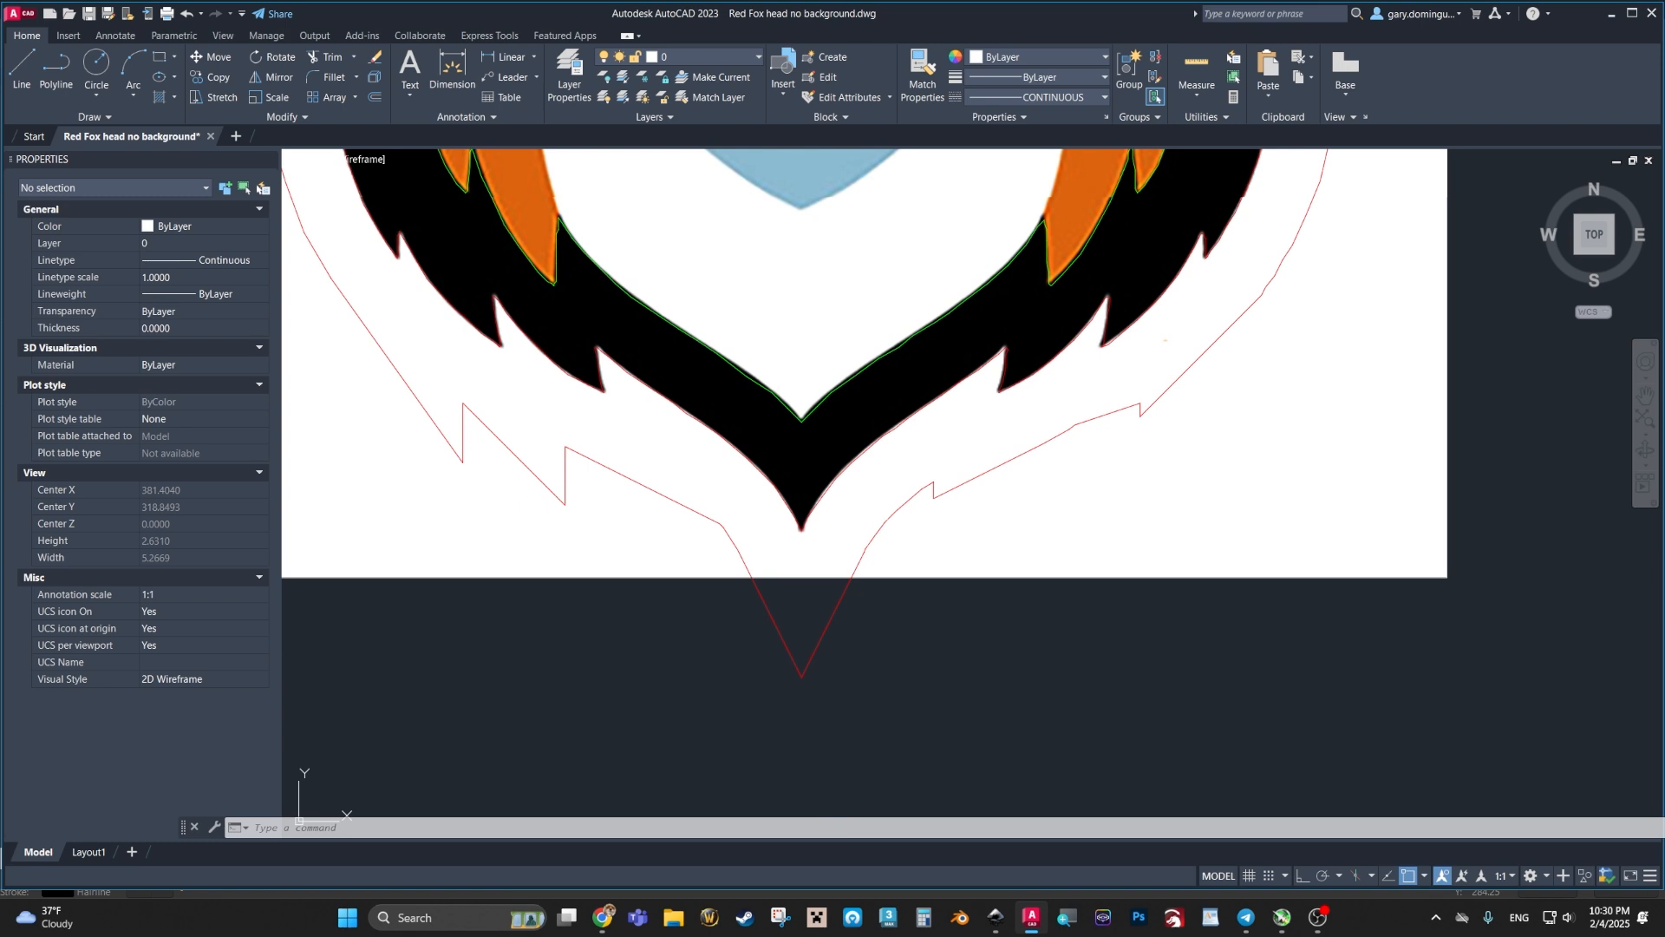
click(764, 607)
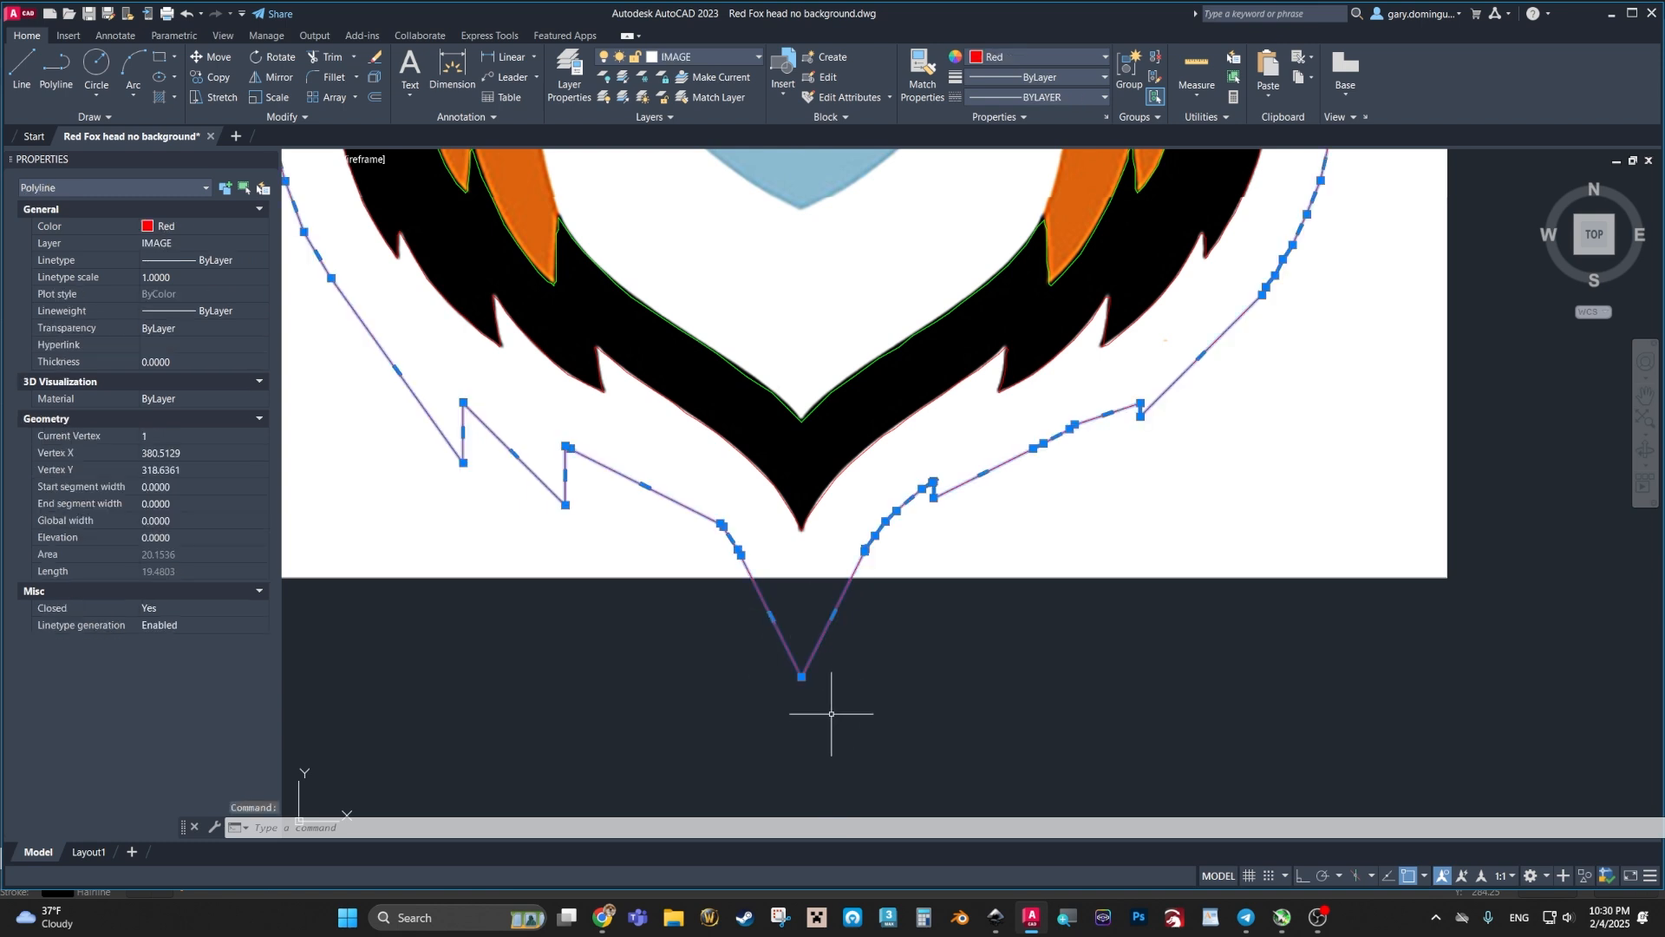
click(801, 676)
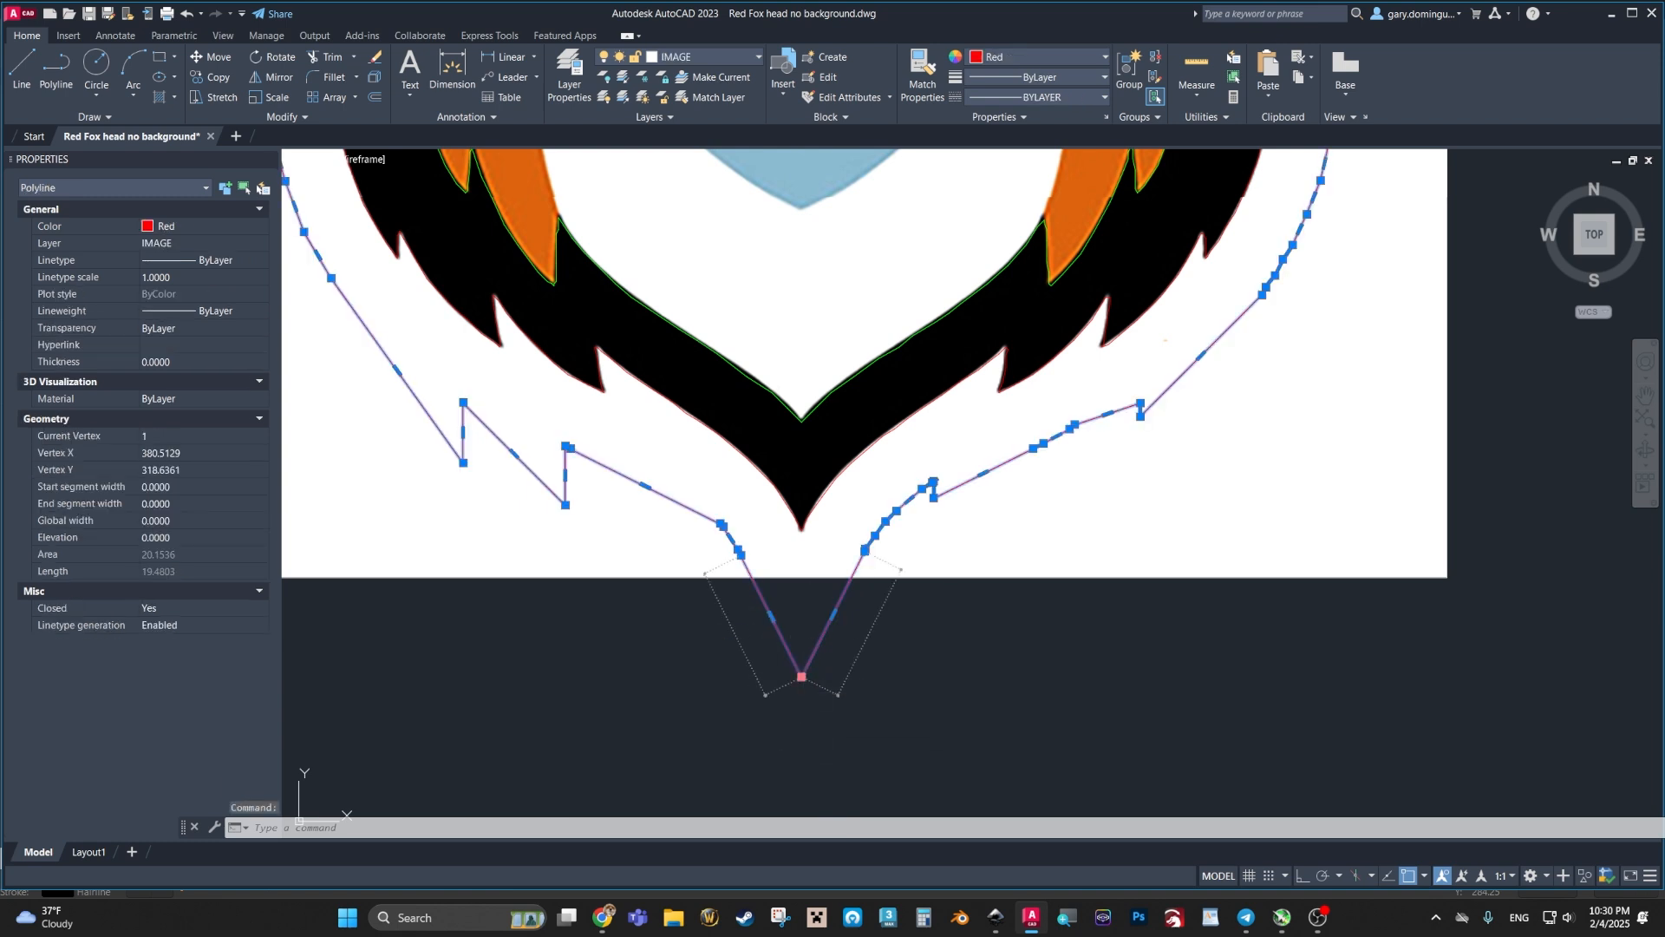
click(802, 621)
Step: Stretch the offset outline's nearby vertices on both sides of the chin tip to smooth its sloping sides
scroll(853, 528, up, 3)
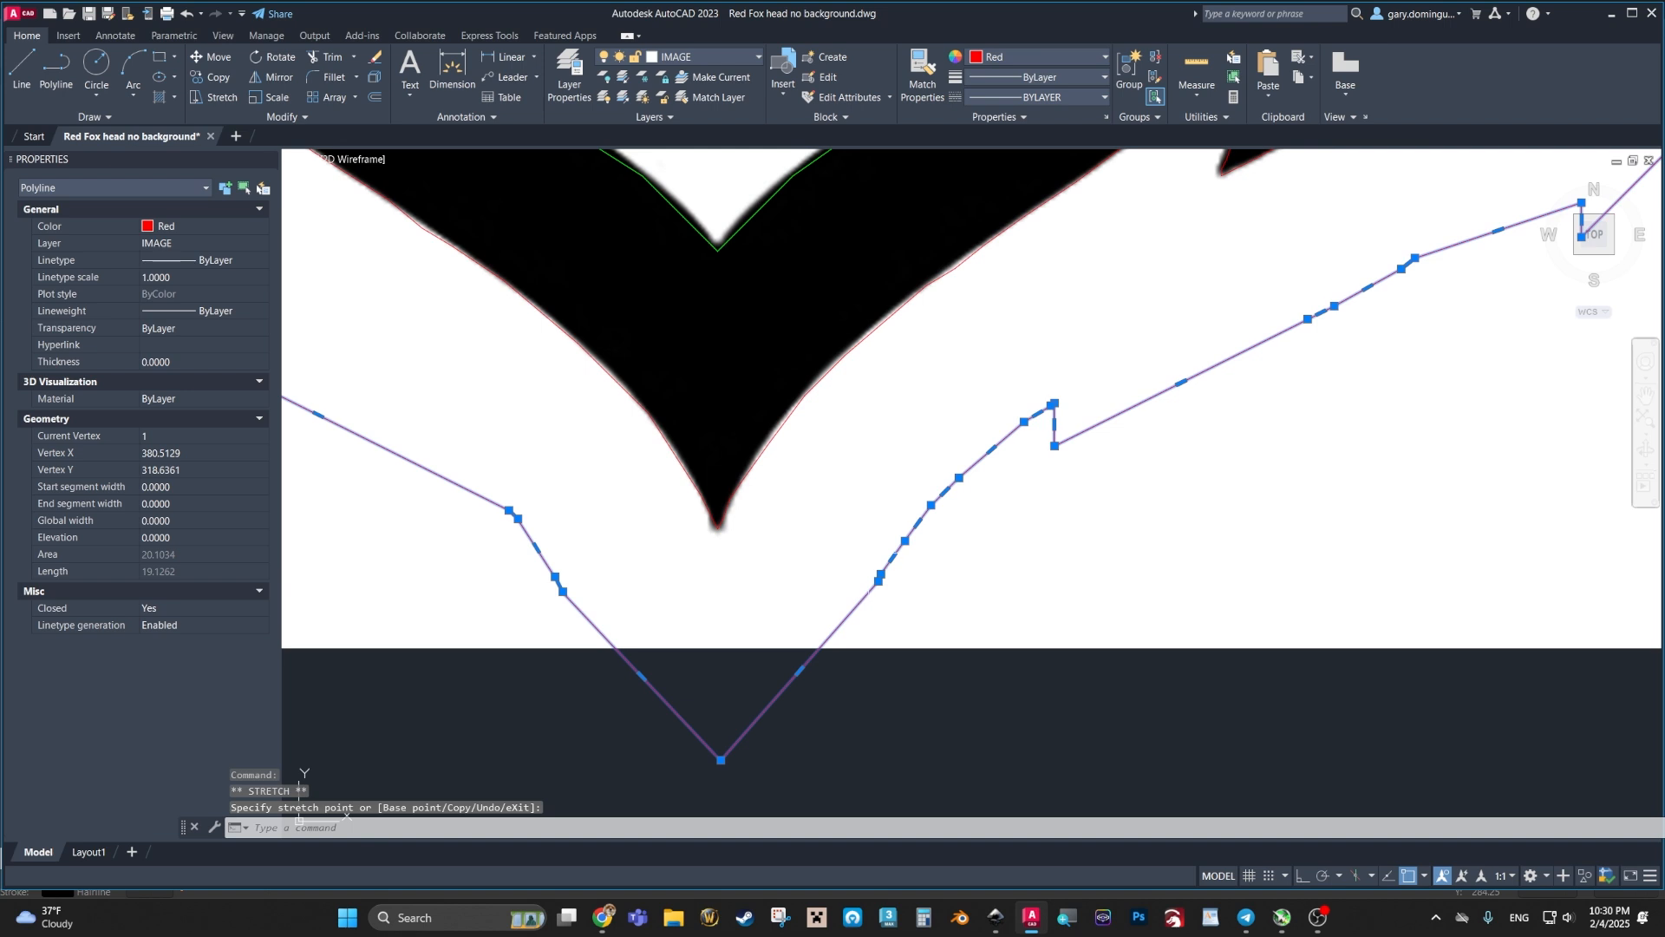
click(879, 577)
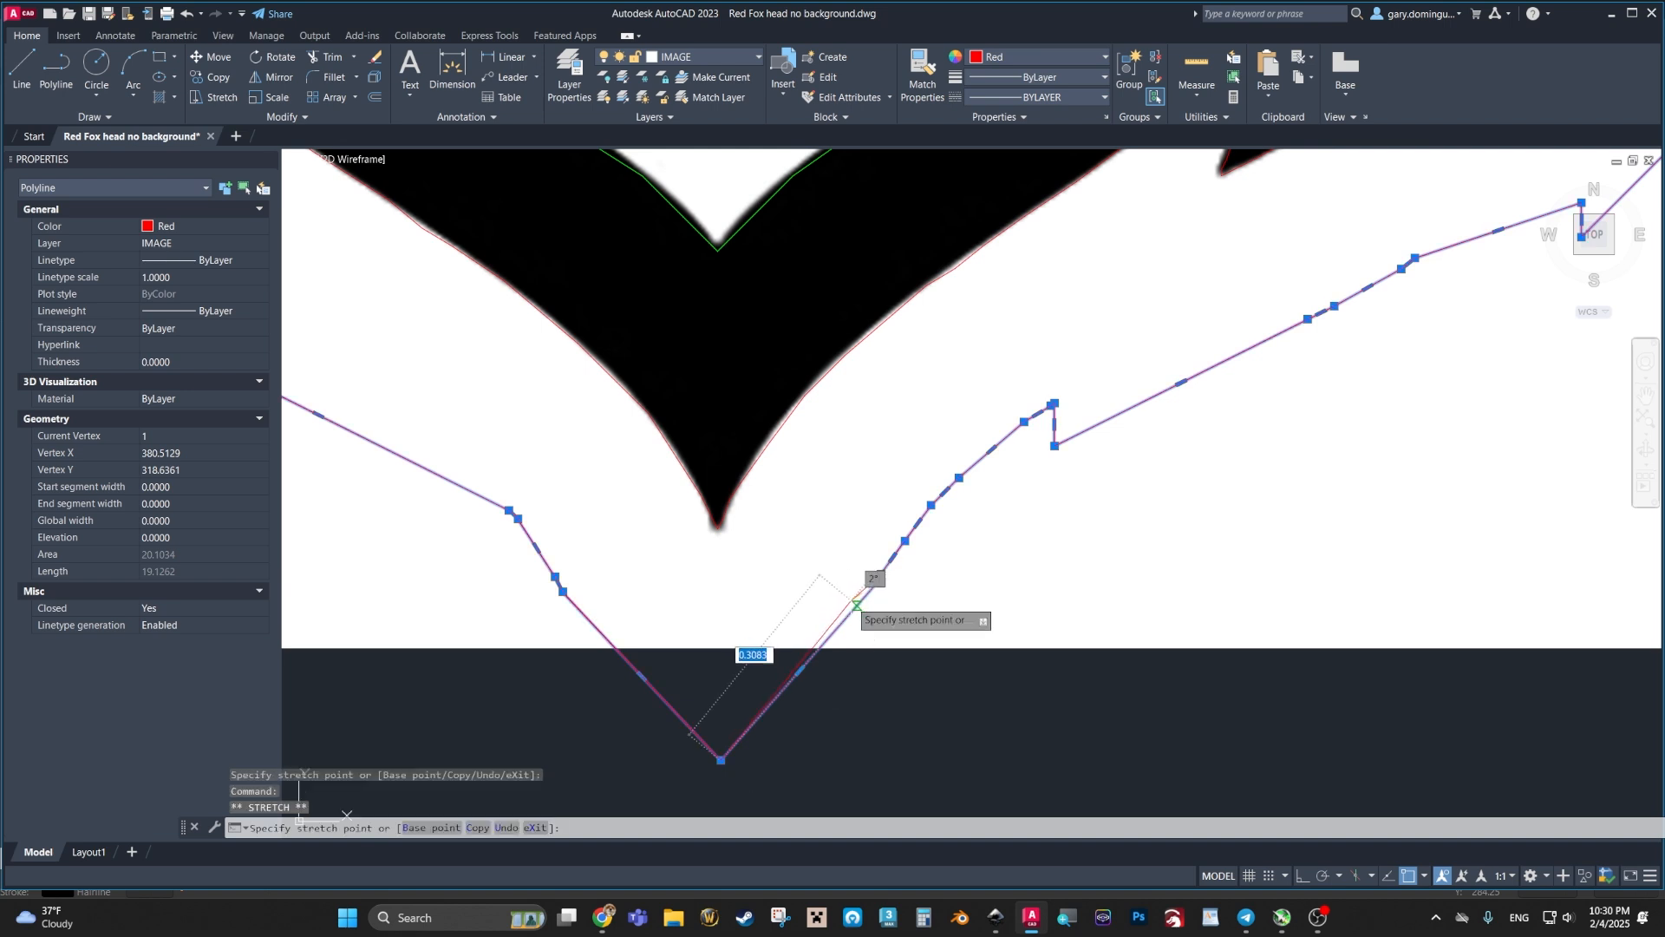
click(843, 618)
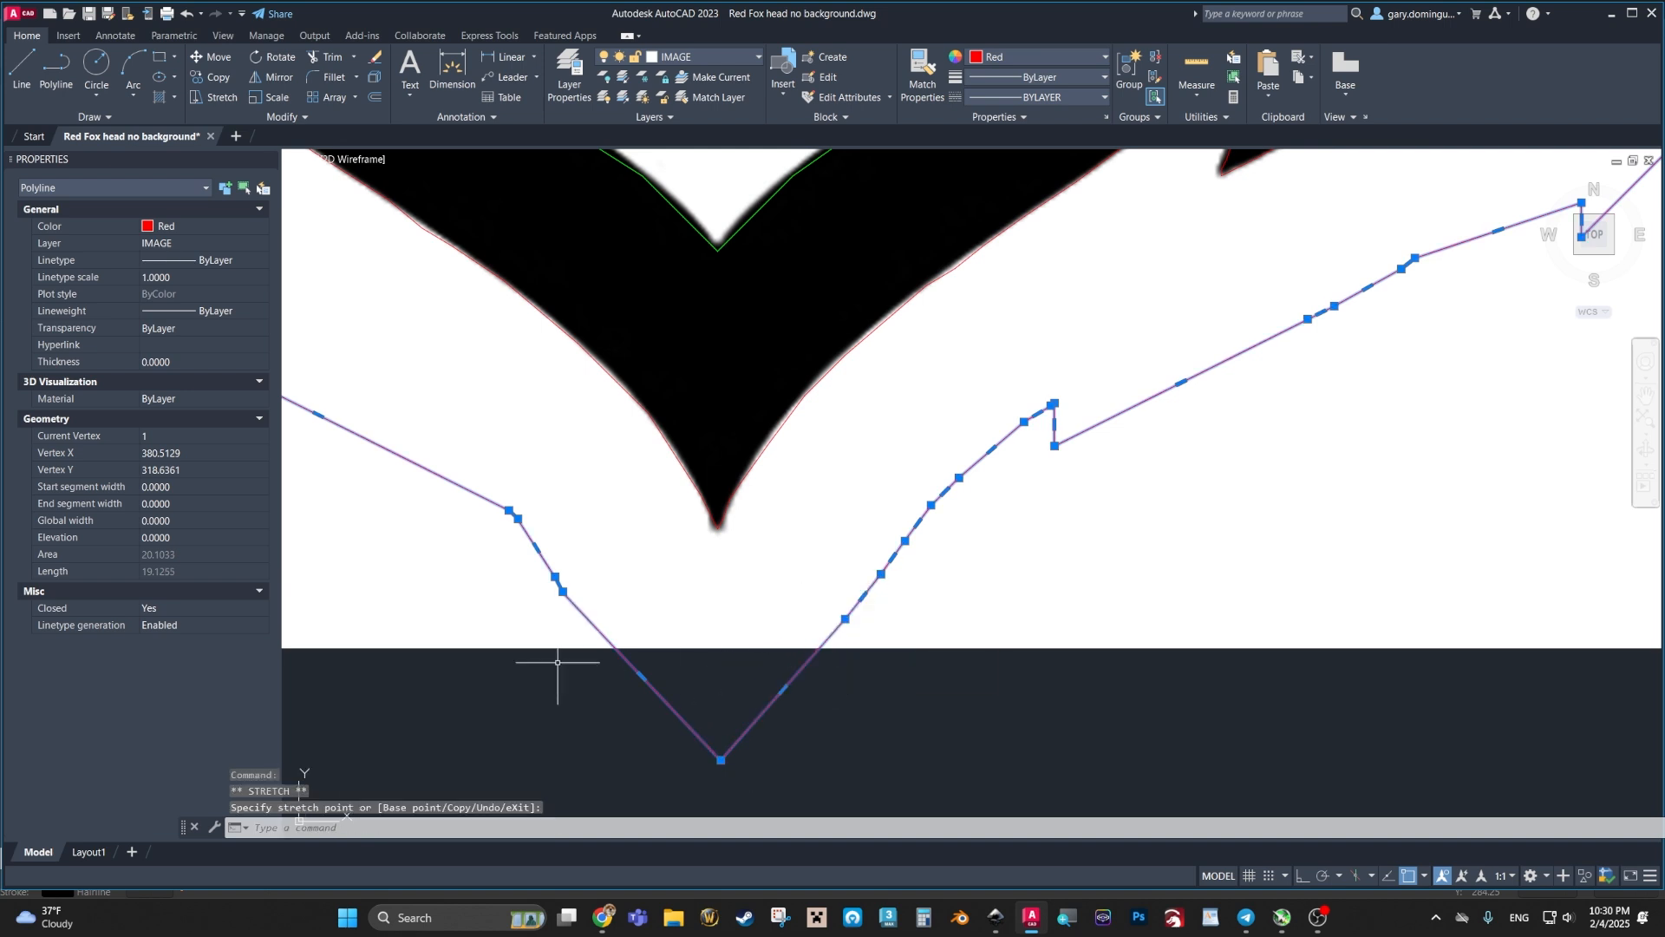
click(563, 593)
click(605, 604)
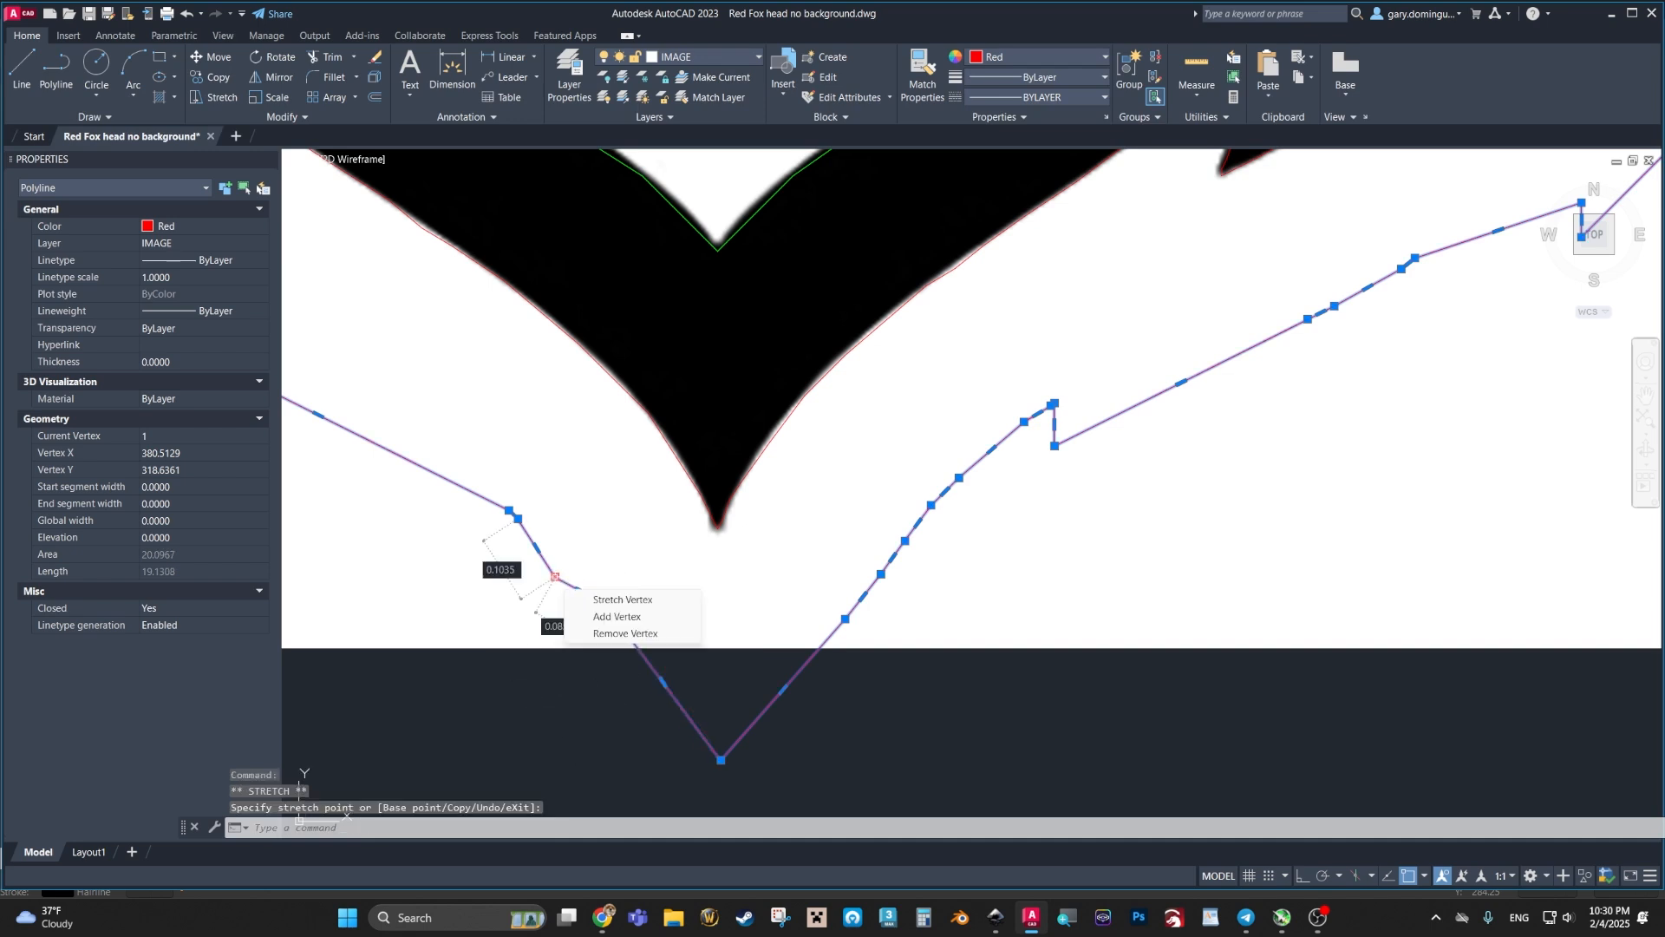
click(555, 576)
click(567, 551)
Step: Stretch the upper vertex of the first notch right of the offset outline's chin tip up and to the right
scroll(1038, 712, down, 8)
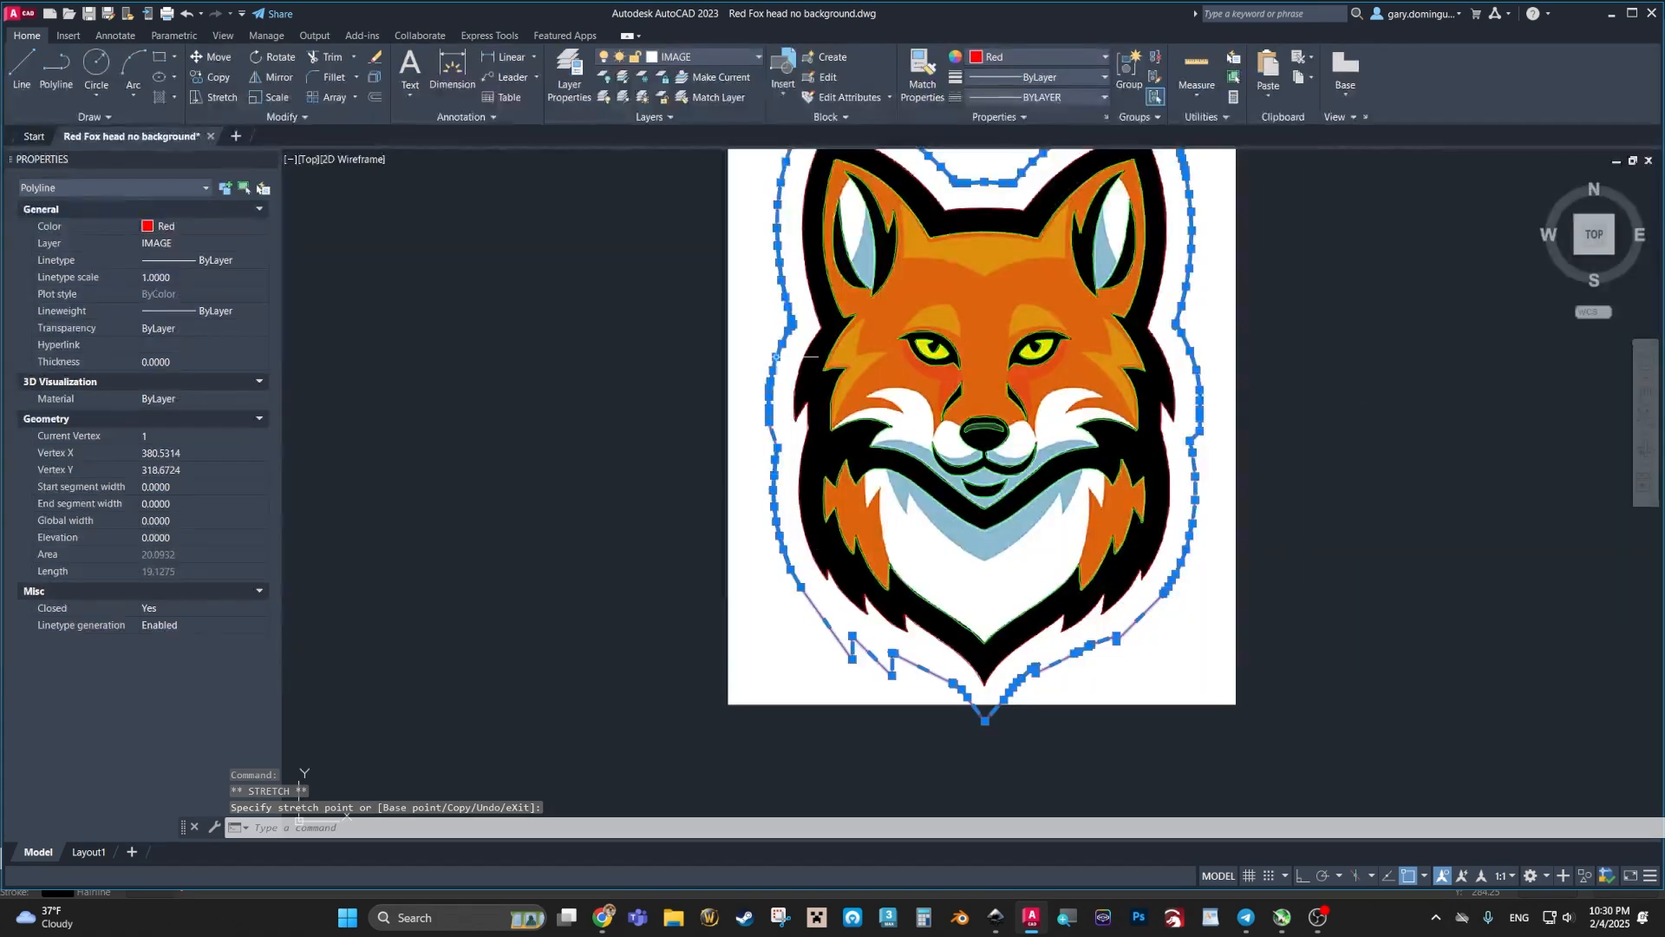
middle_drag(1024, 717, 1009, 743)
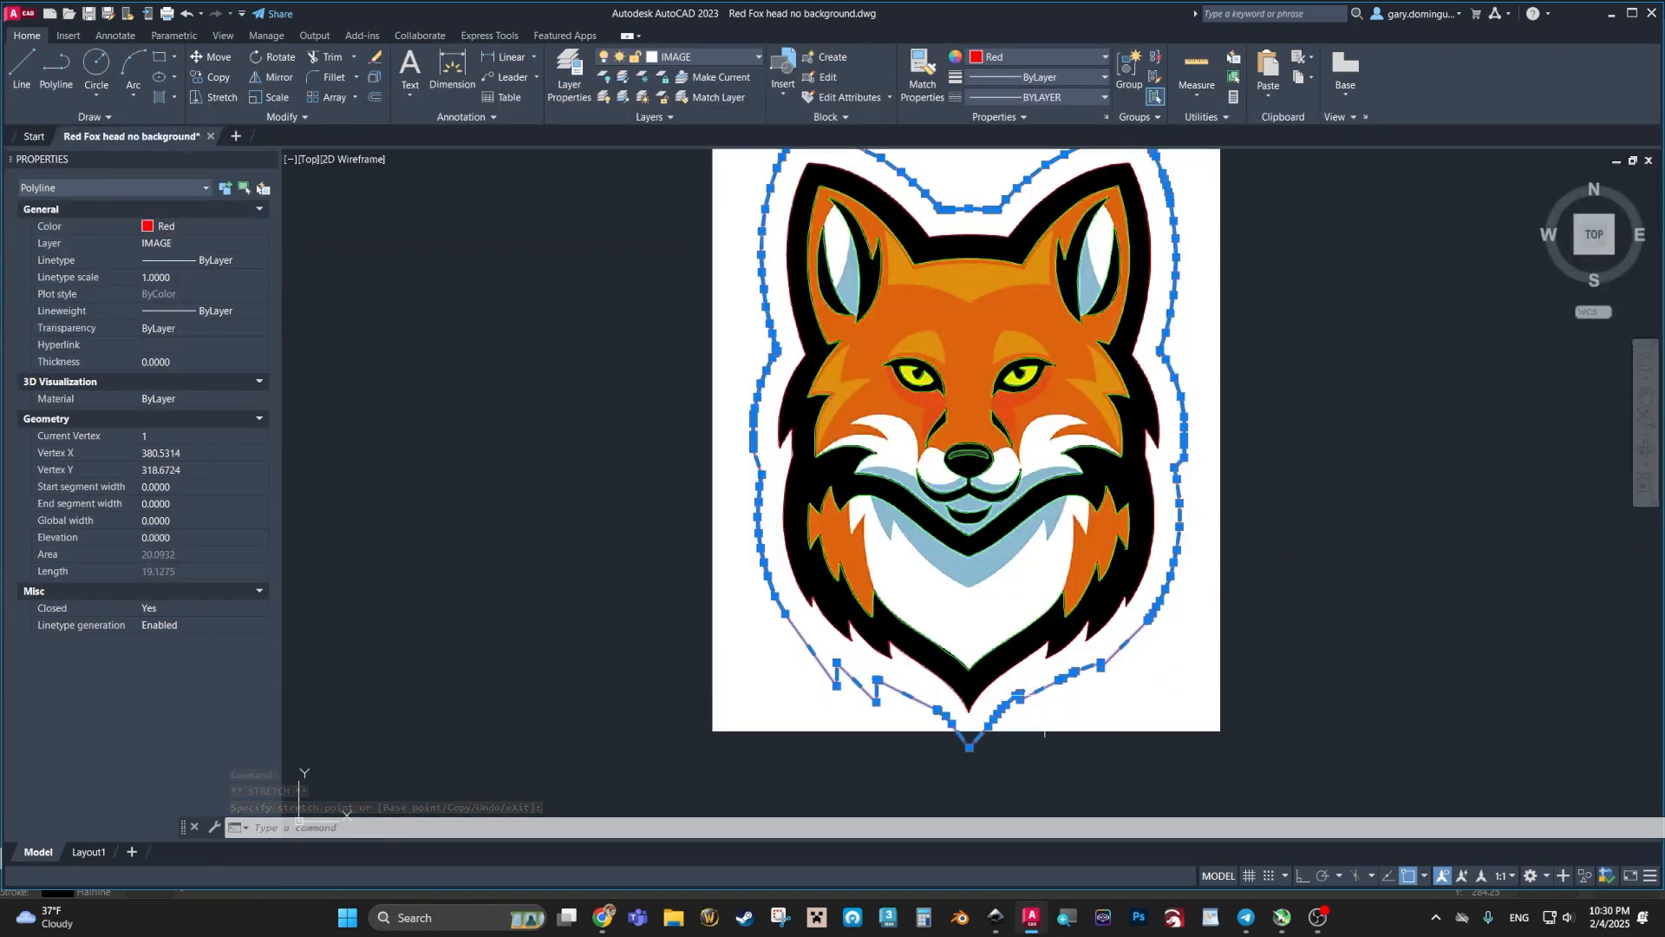
scroll(1036, 758, up, 5)
scroll(1036, 759, down, 2)
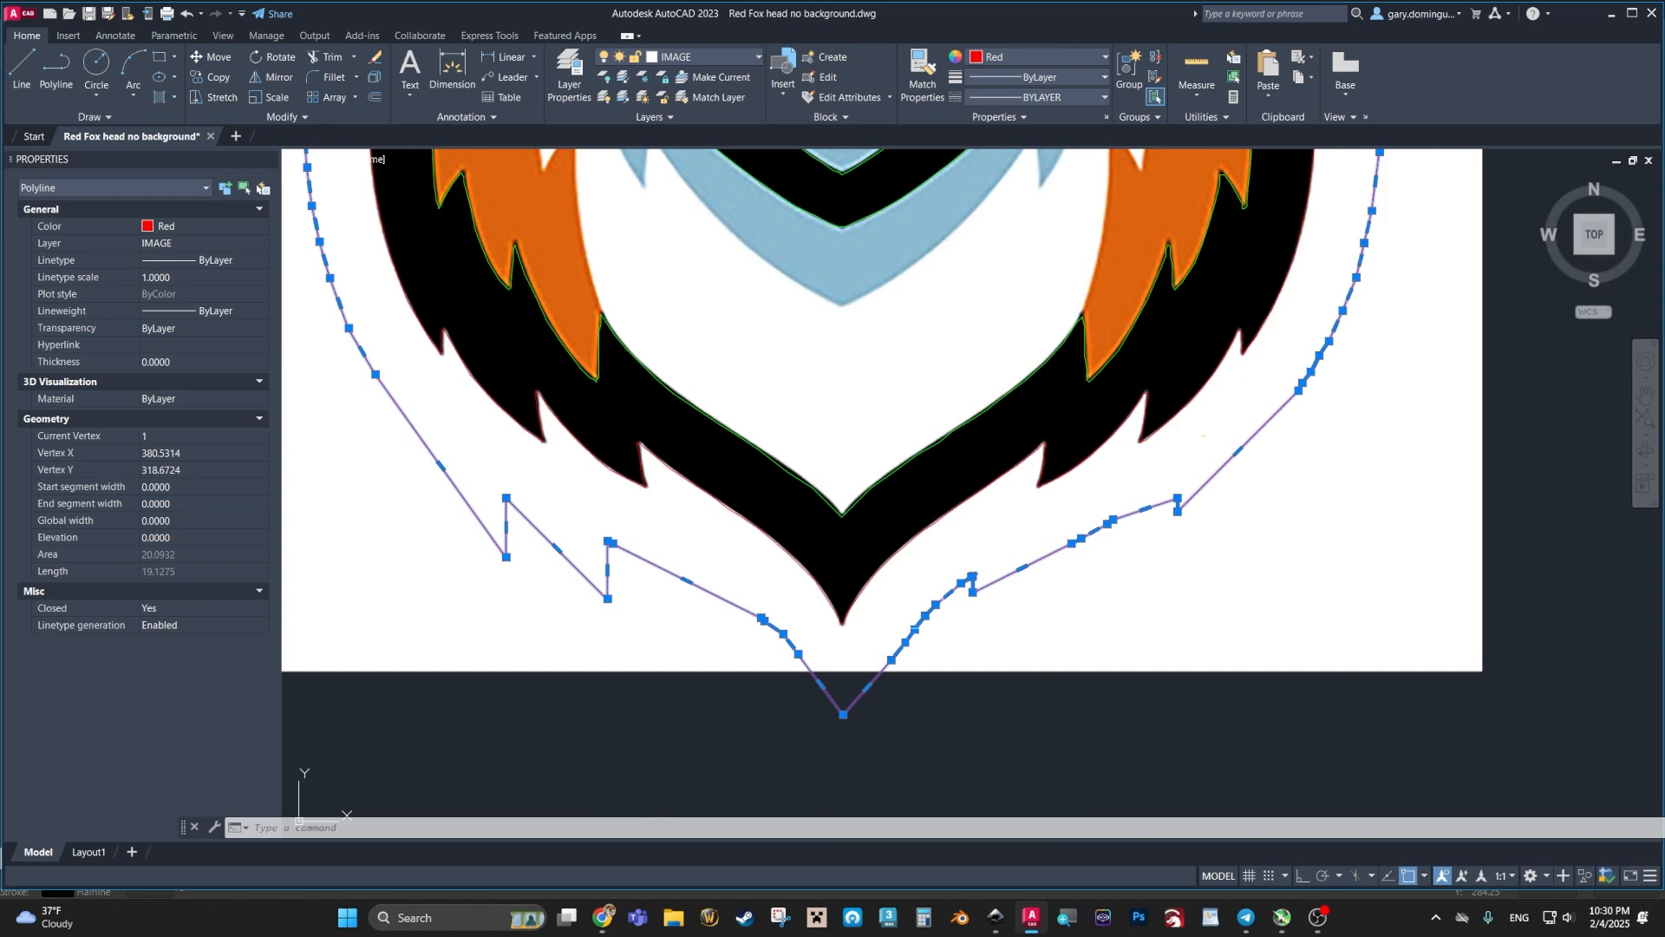
scroll(975, 569, up, 8)
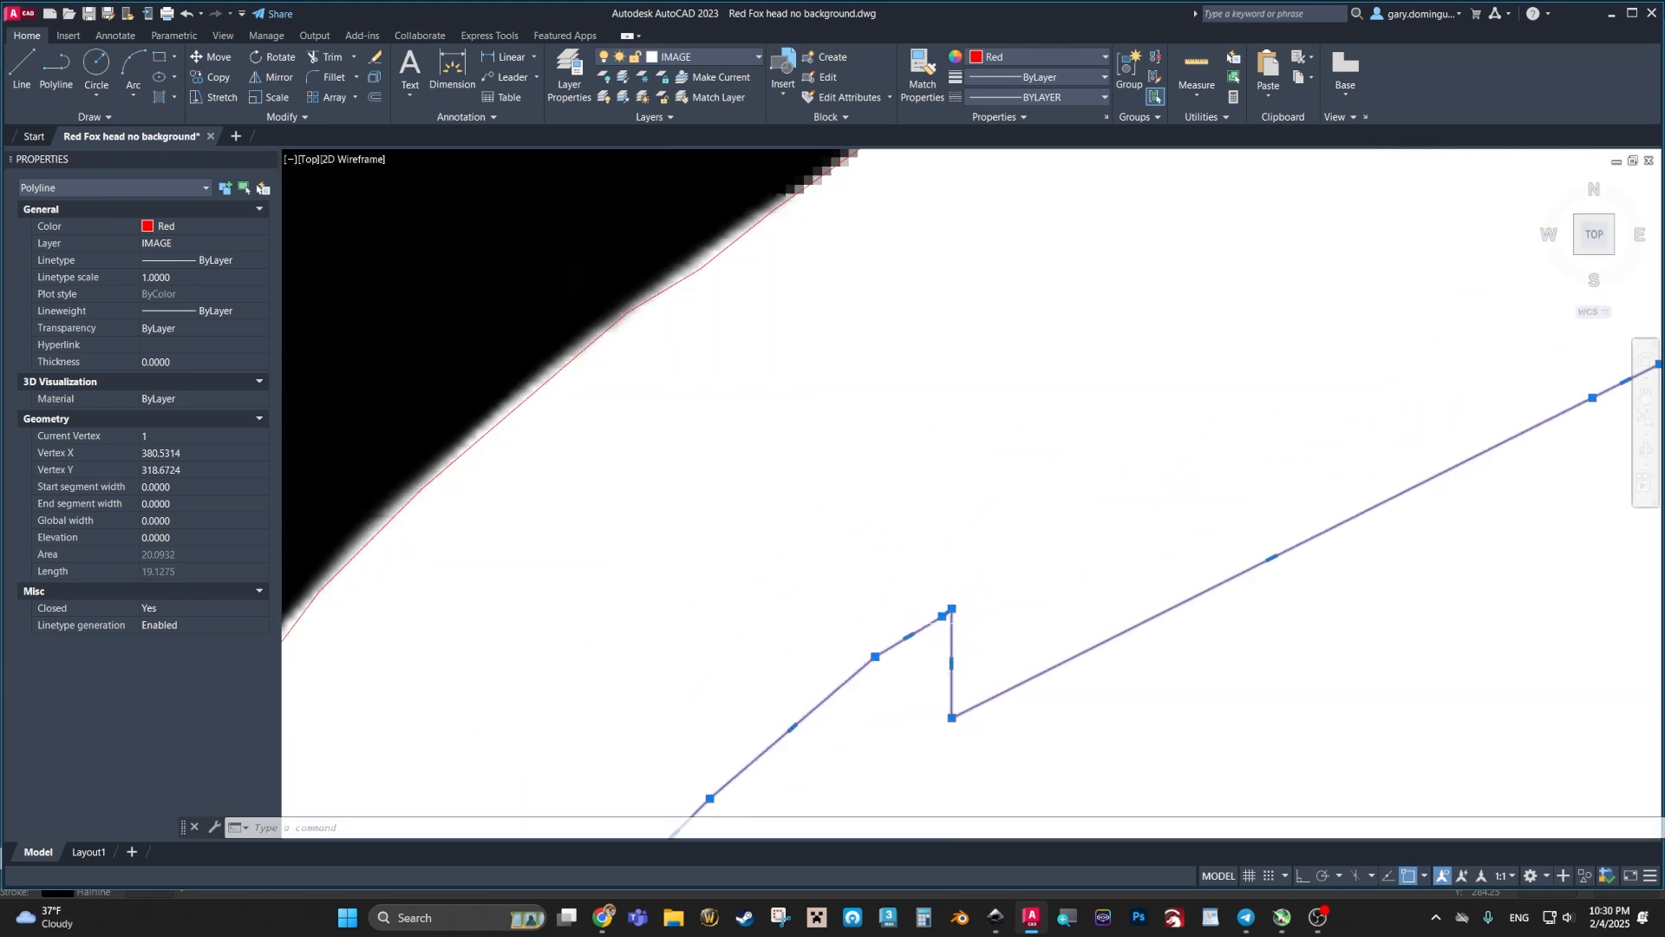
scroll(954, 601, up, 6)
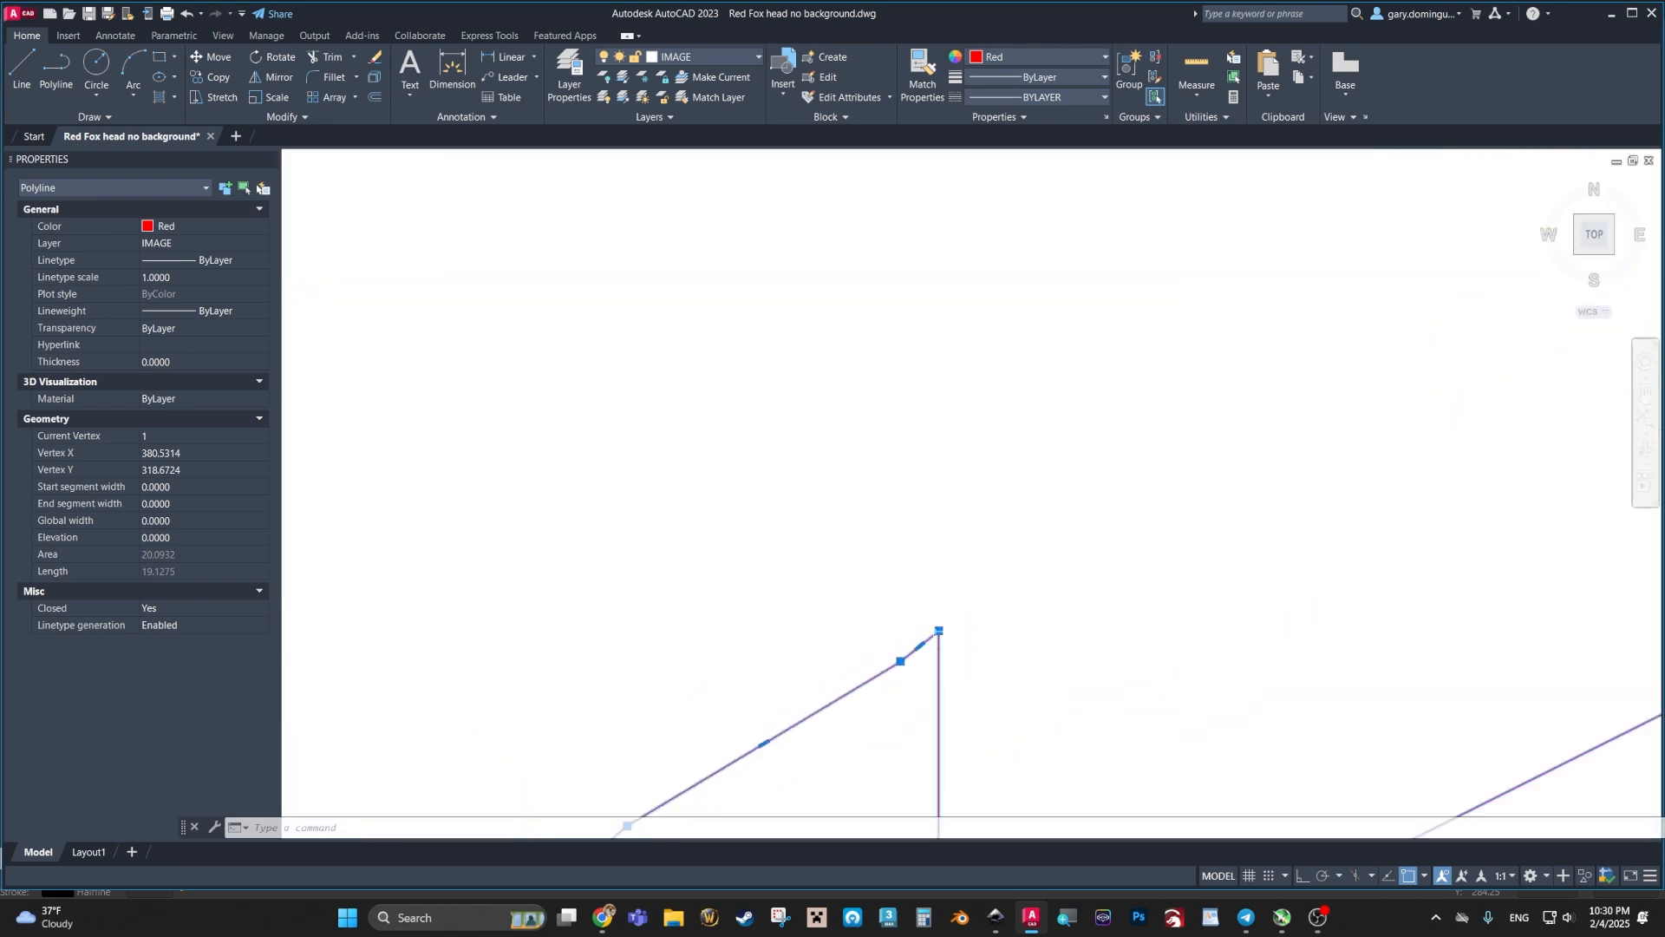
click(939, 630)
scroll(941, 633, down, 6)
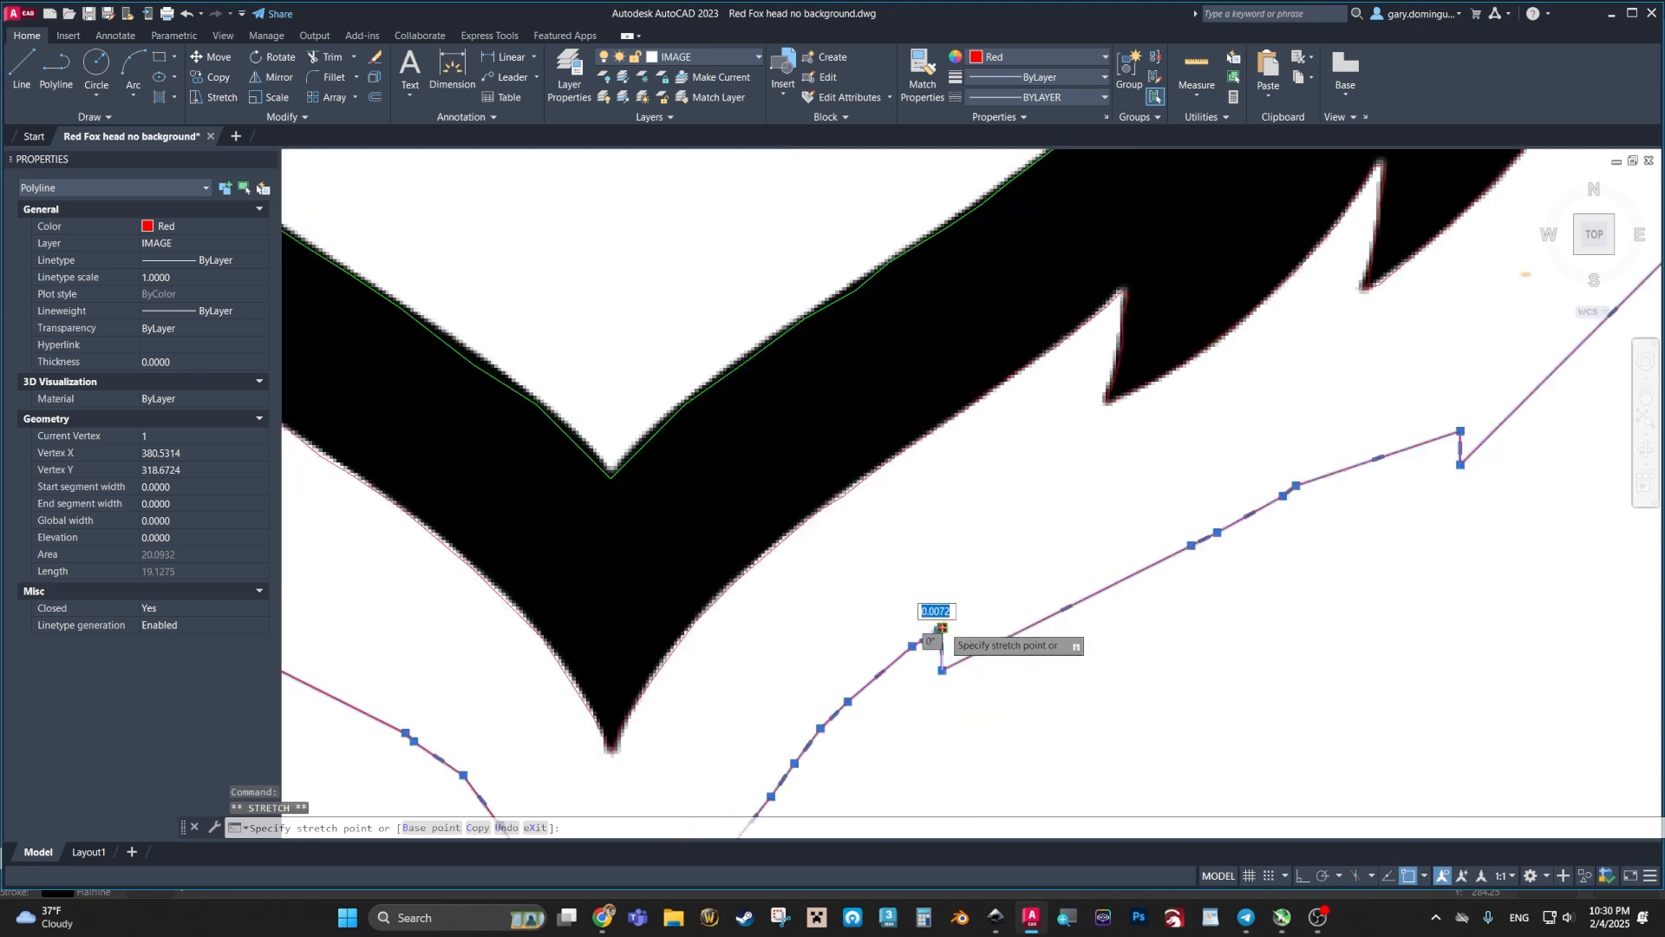
click(976, 584)
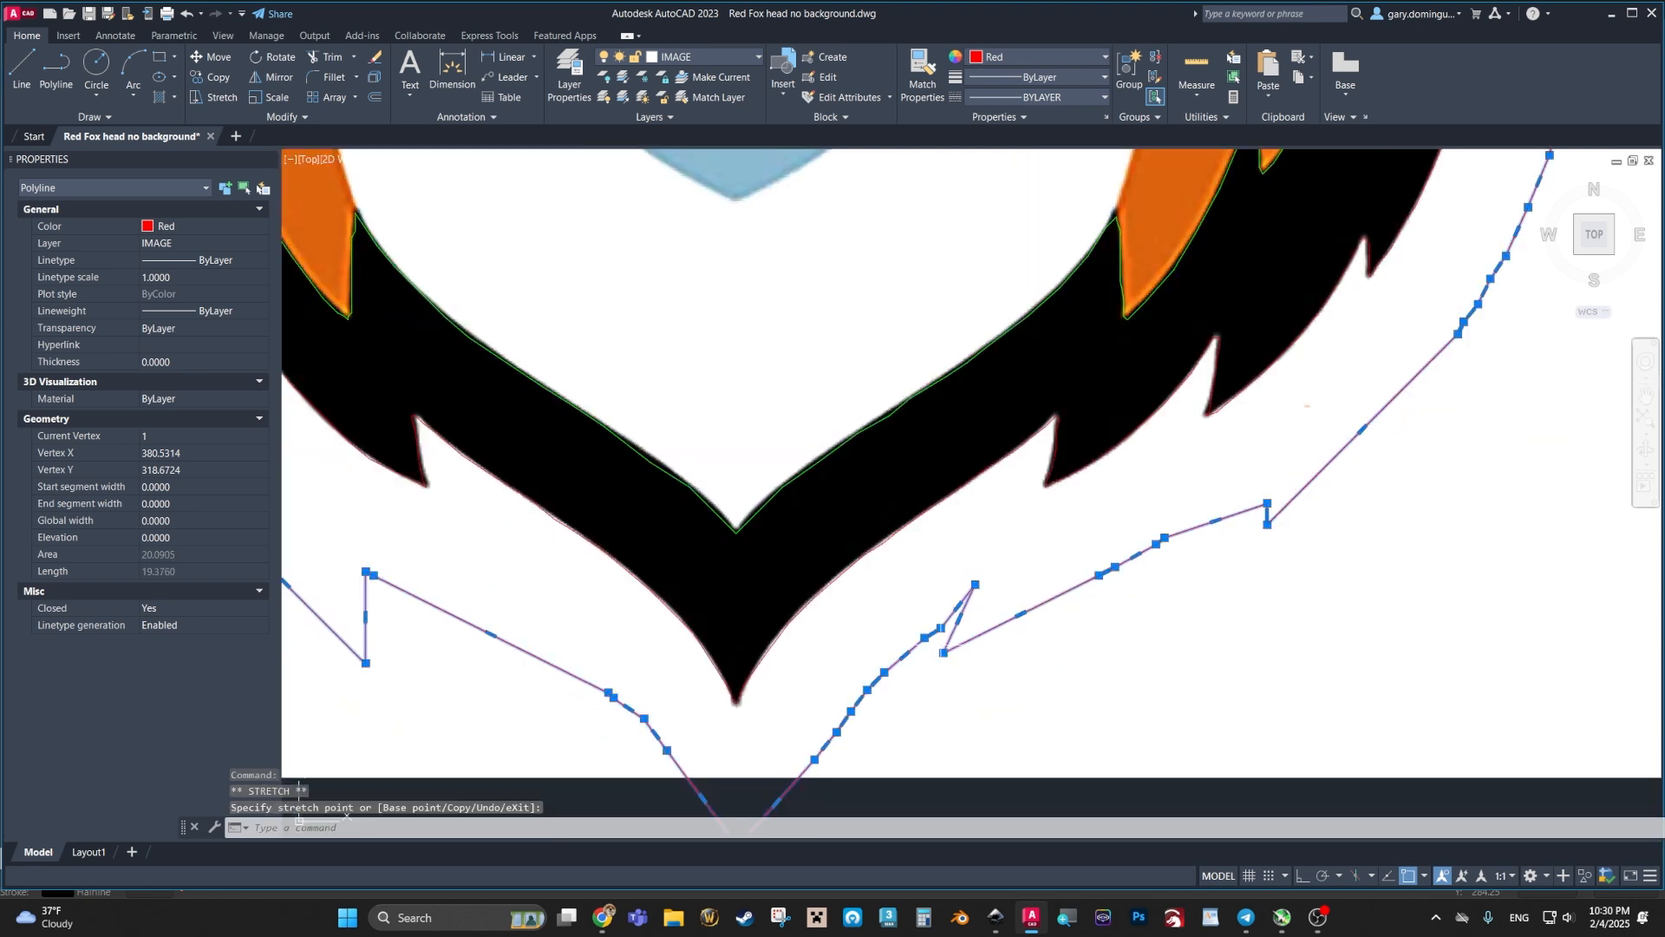
Step: Reposition the vertex just below that notch peak with object snap turned off, aligning it with the rising slope
click(945, 624)
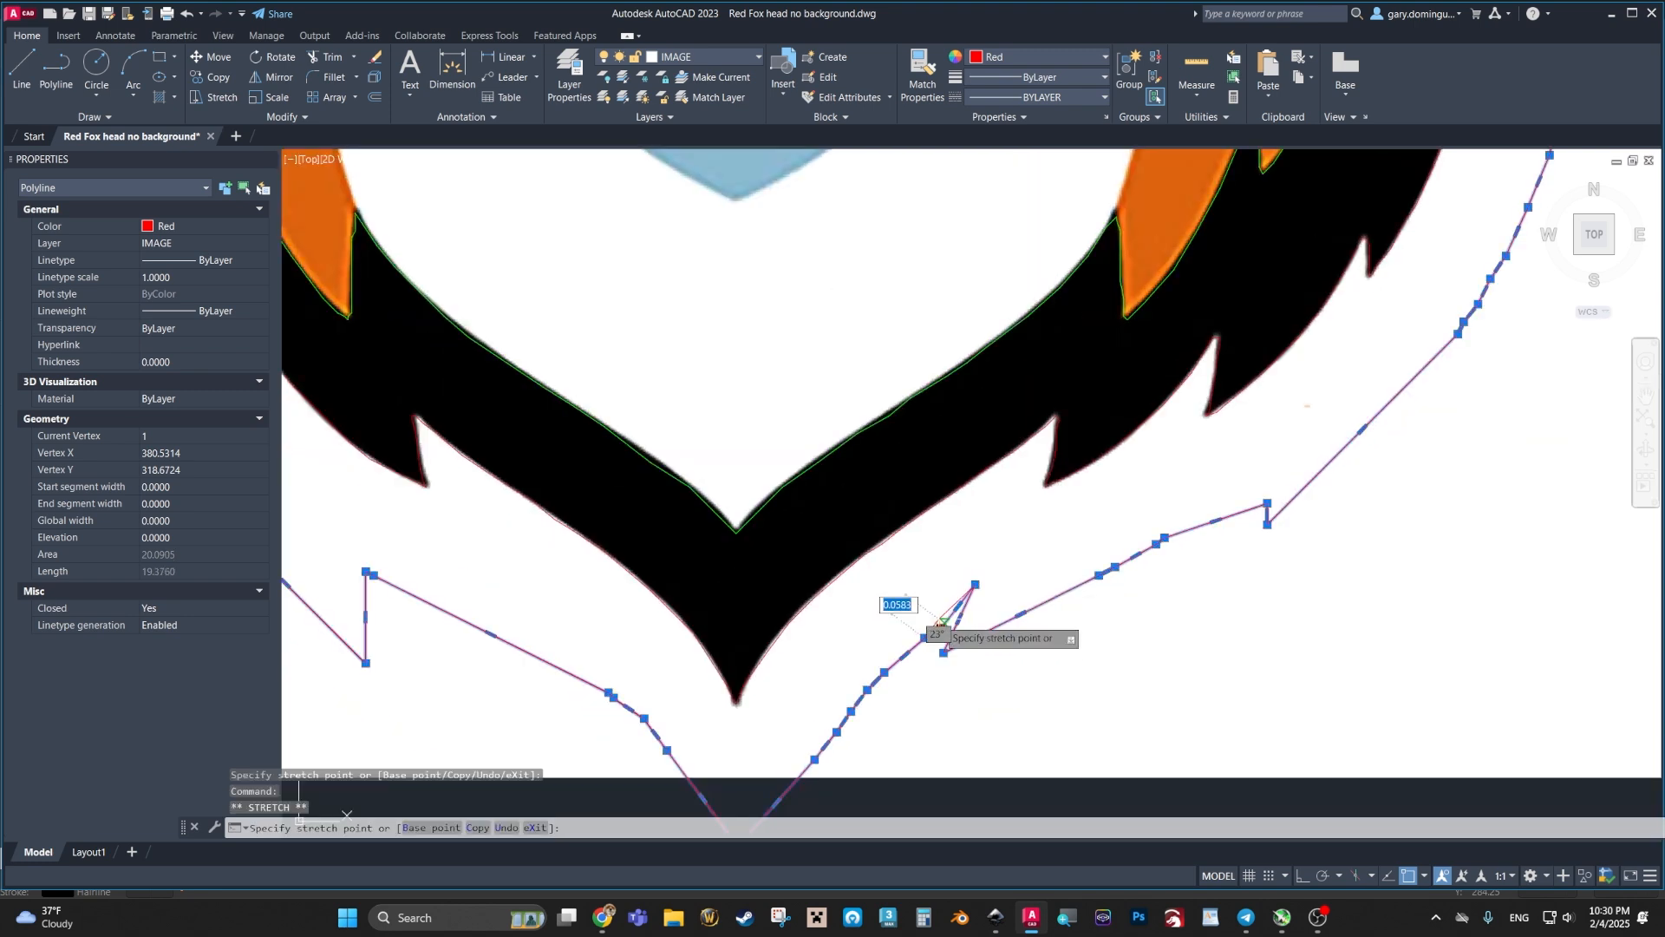
click(945, 623)
scroll(938, 626, up, 4)
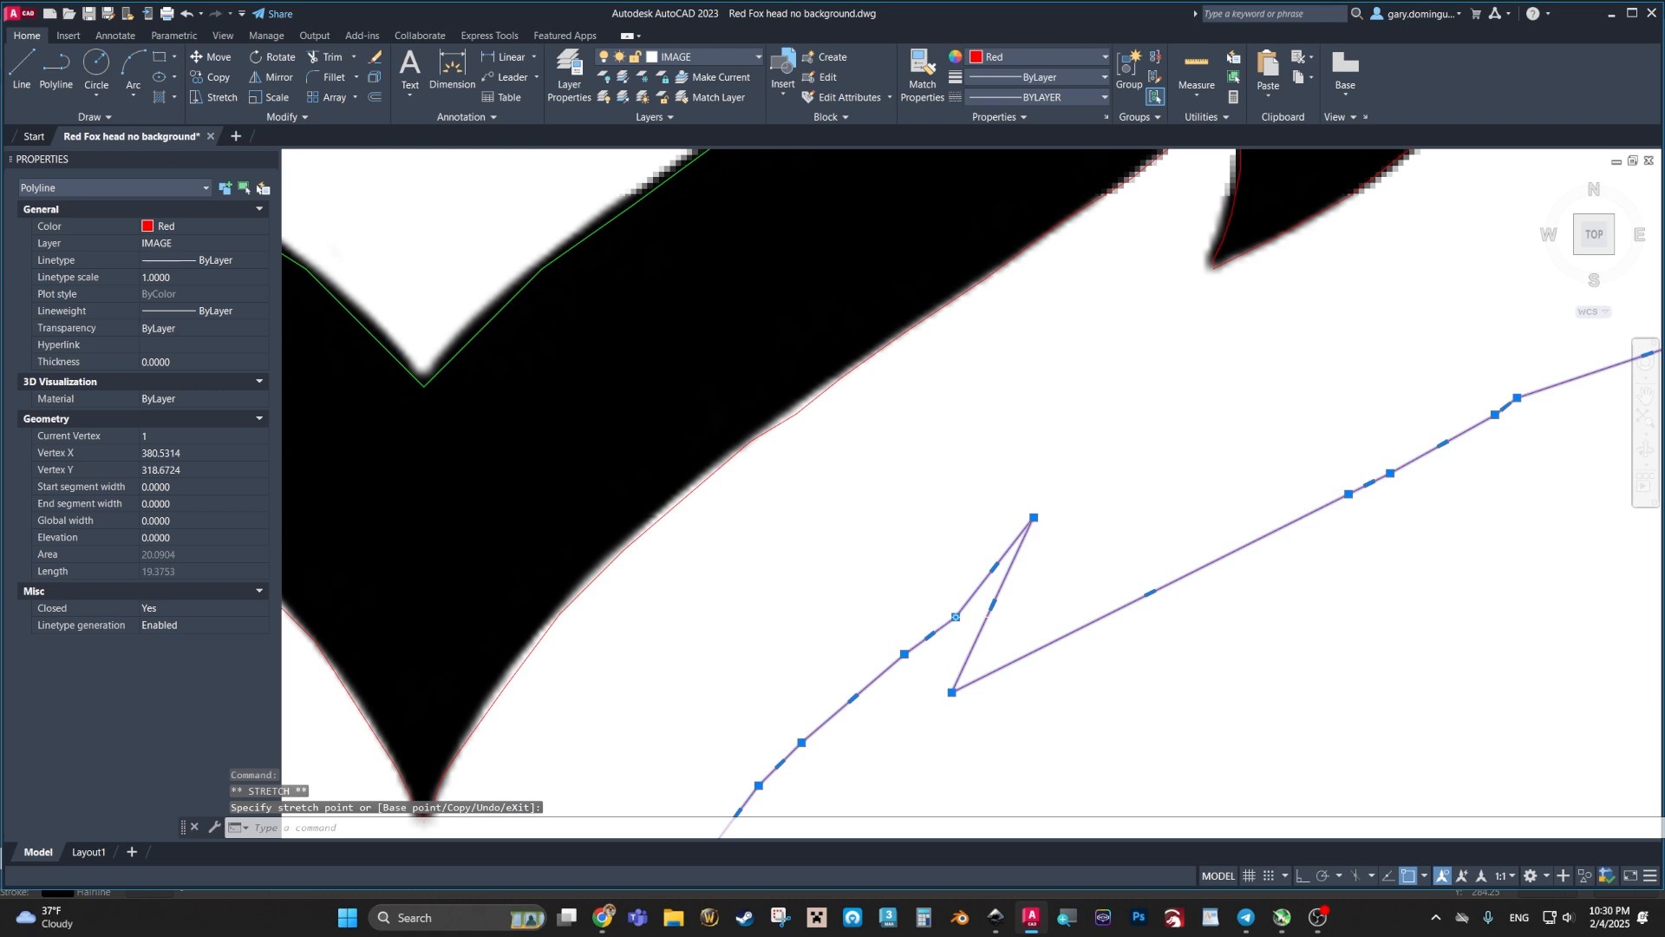
click(956, 616)
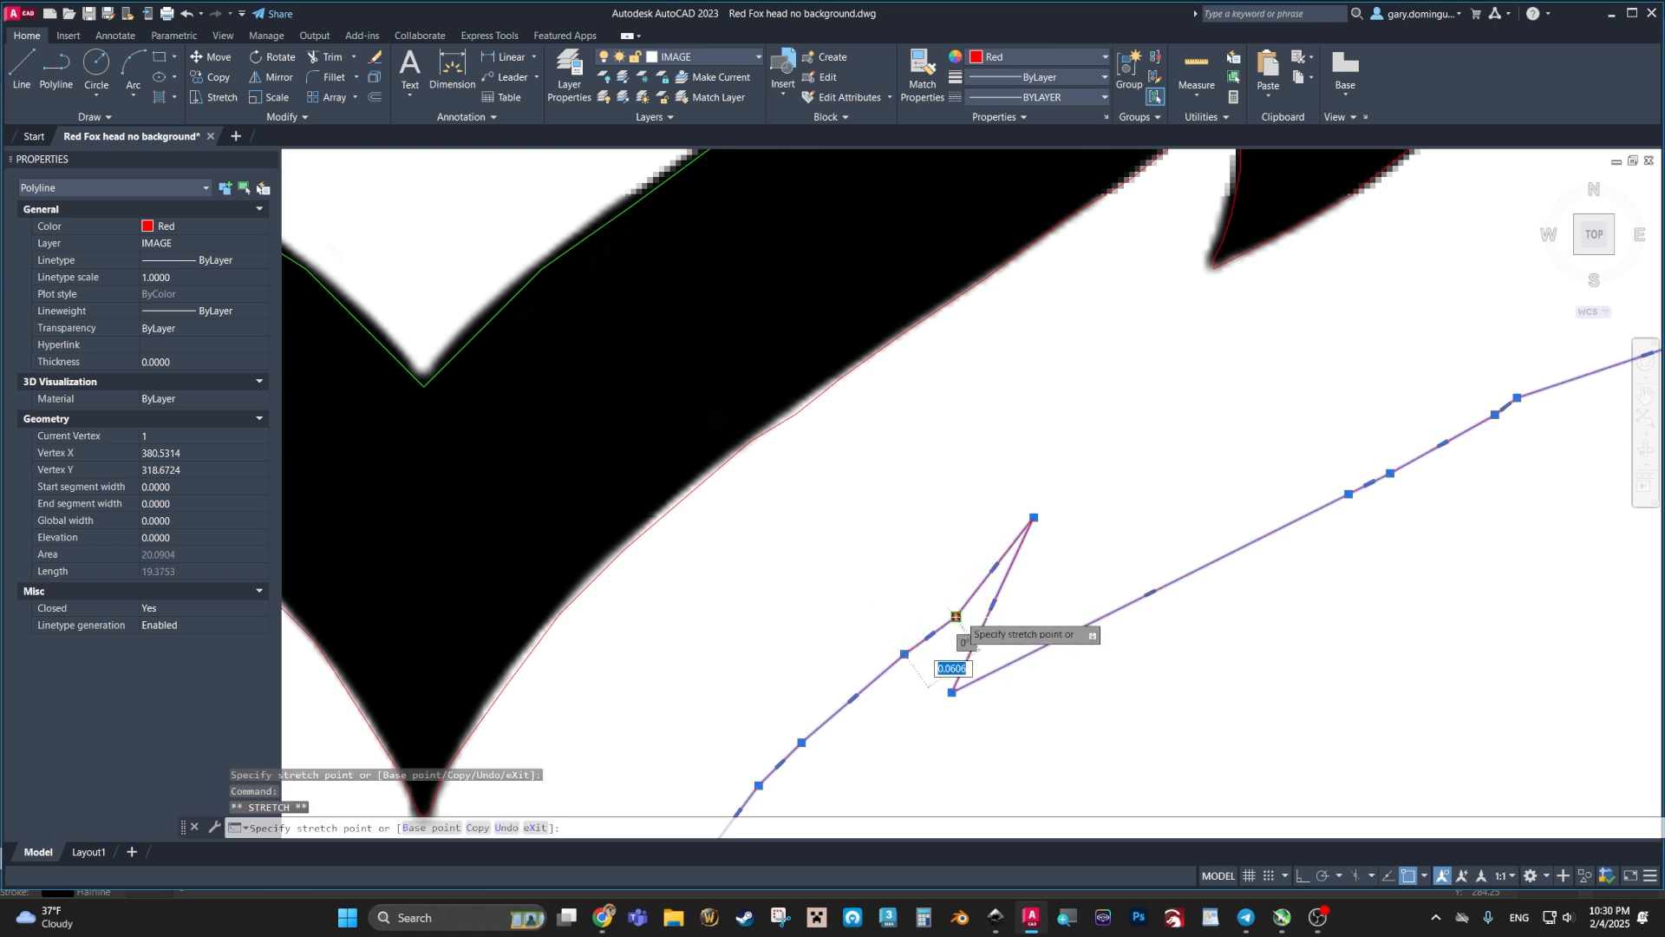
key(F3)
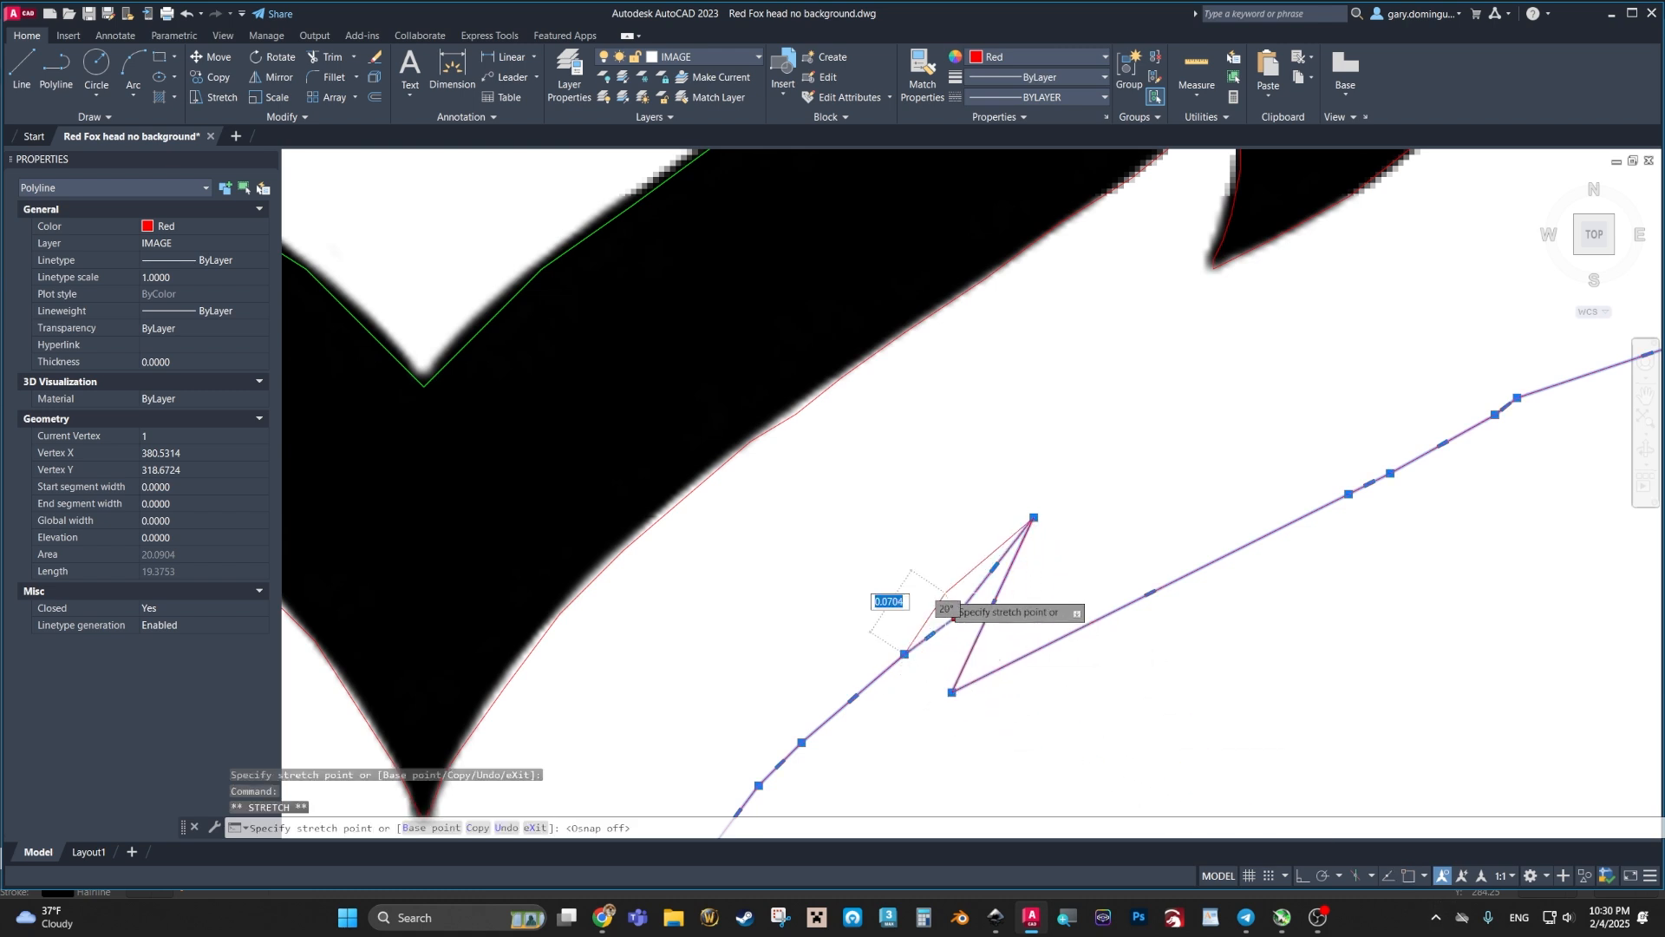
click(952, 601)
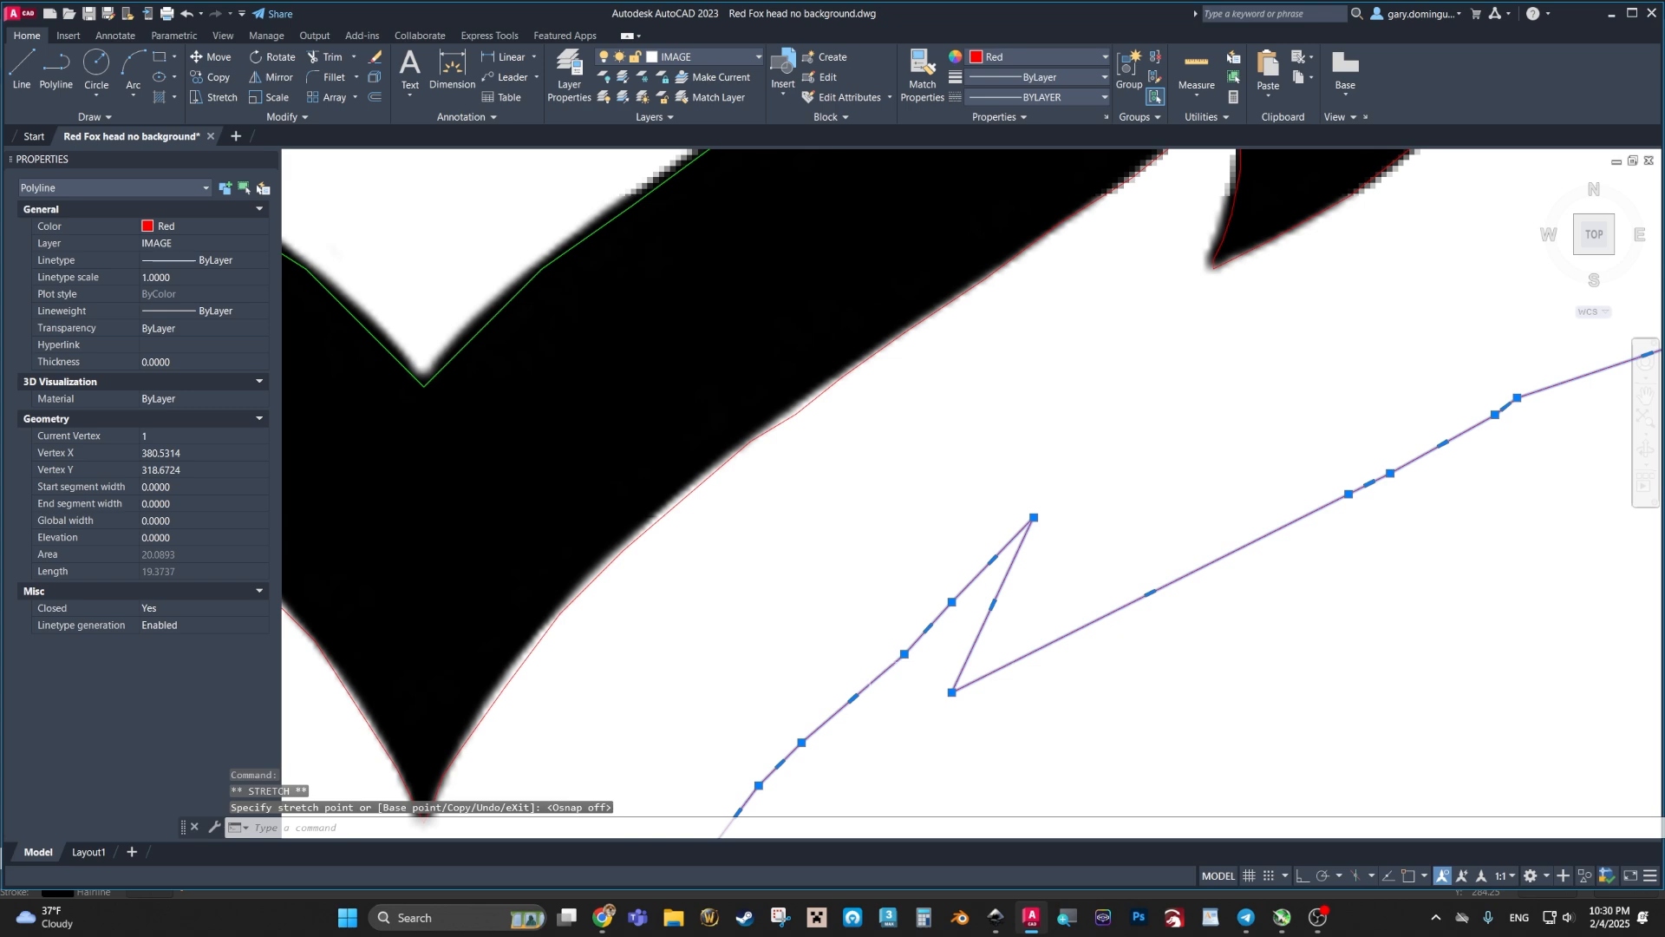
Step: Stretch the second vertex below the first notch peak right of the chin slightly outward to smooth the offset outline's slope, then deselect the outline
click(904, 653)
click(903, 660)
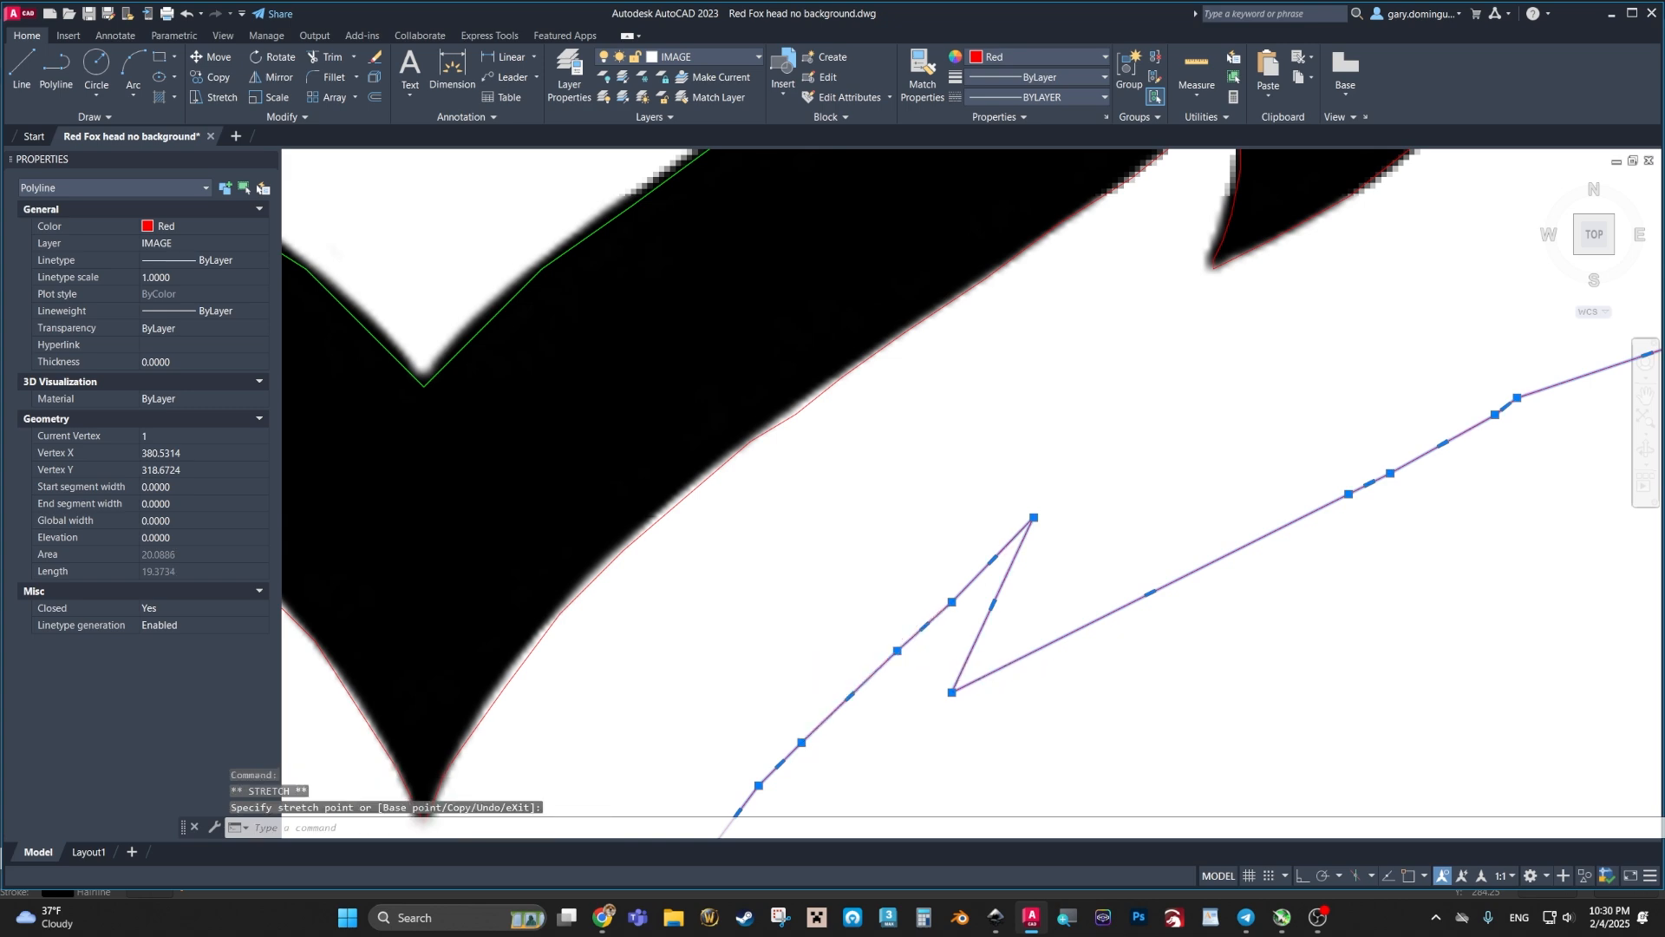
scroll(1087, 642, down, 5)
middle_drag(1193, 585, 1163, 579)
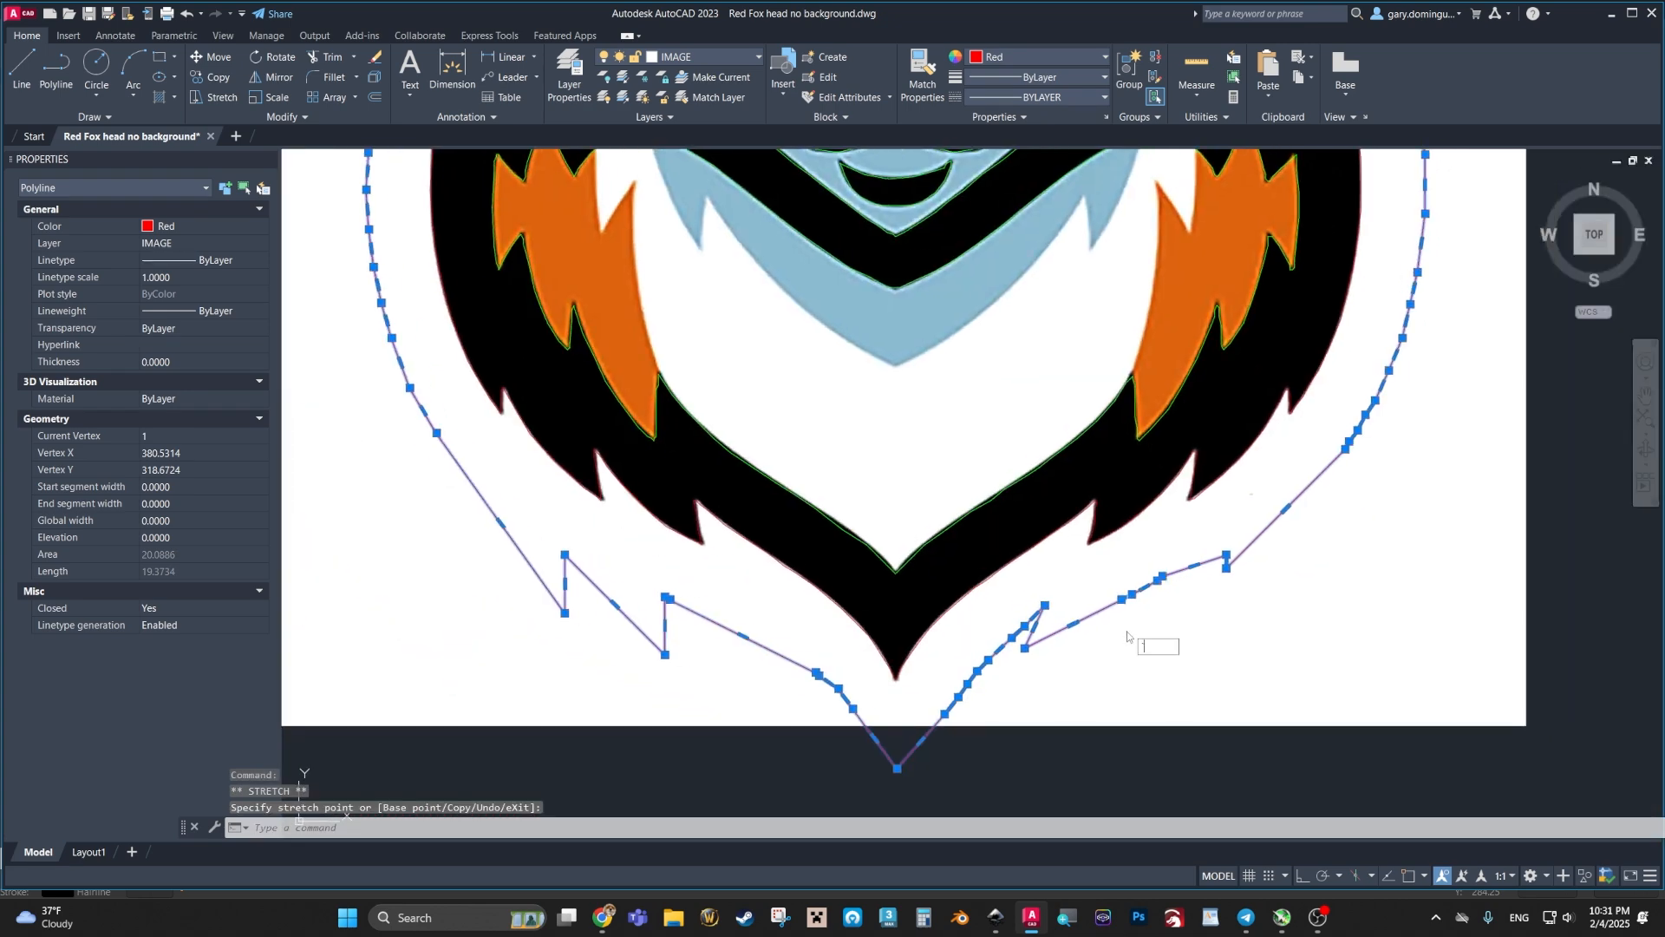
key(Escape)
Step: Draw a circle of radius 0.25 in the empty space to the right of the fox image
scroll(1052, 555, down, 5)
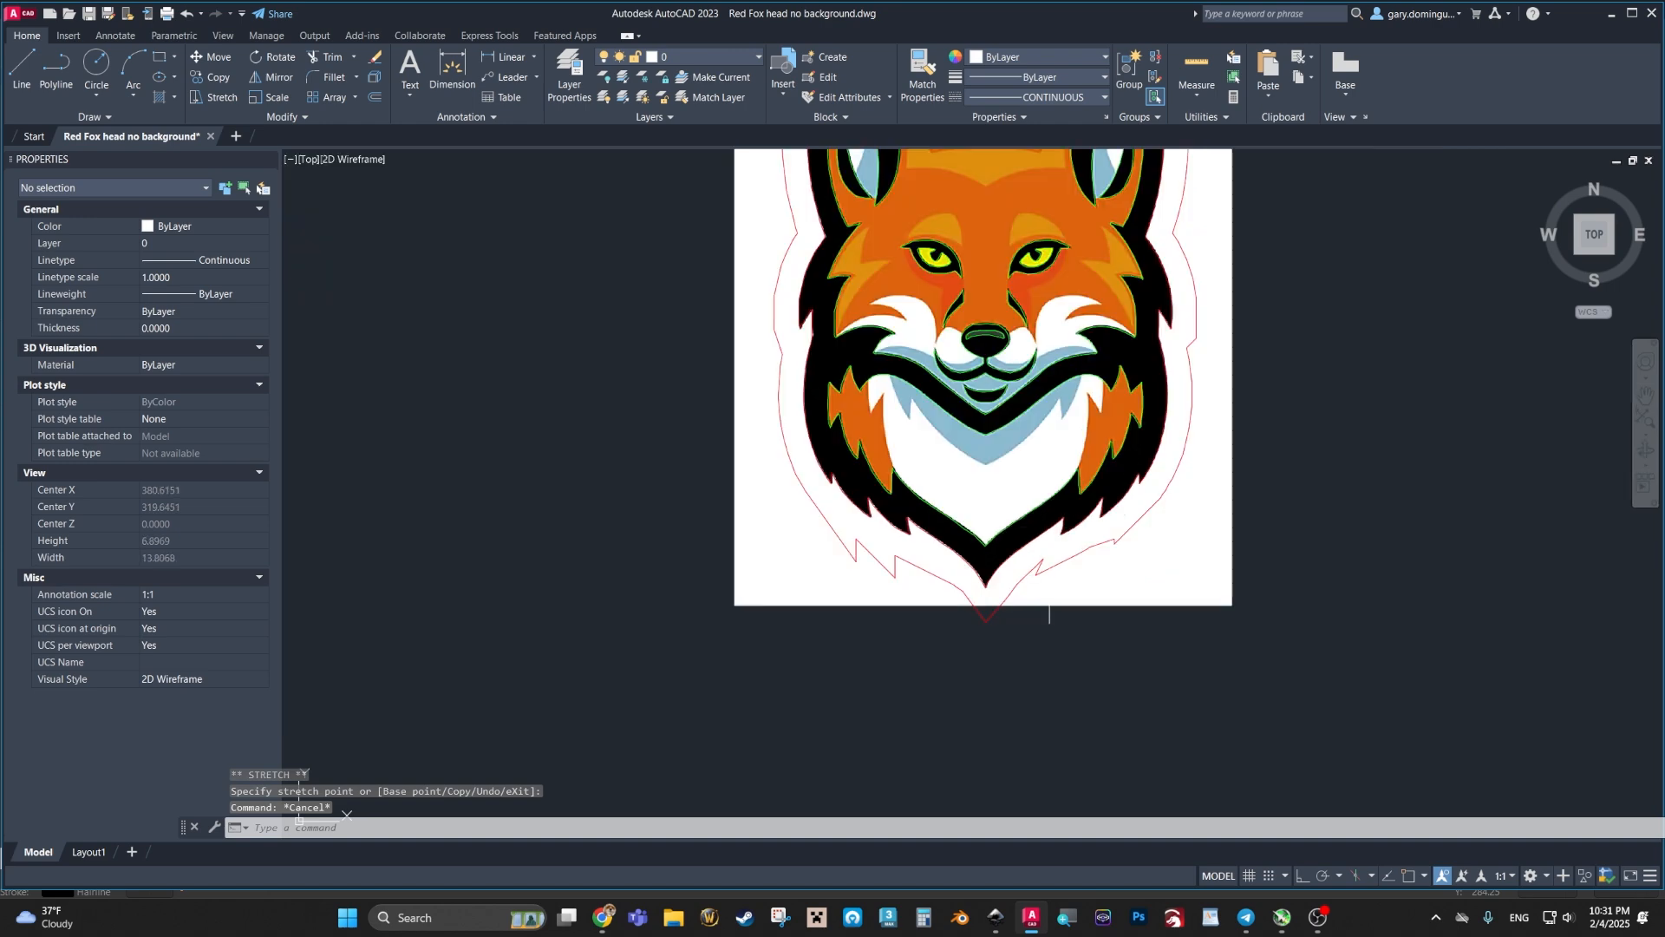
mouse_move(1243, 750)
middle_down()
mouse_move(1156, 750)
mouse_move(1160, 692)
middle_up()
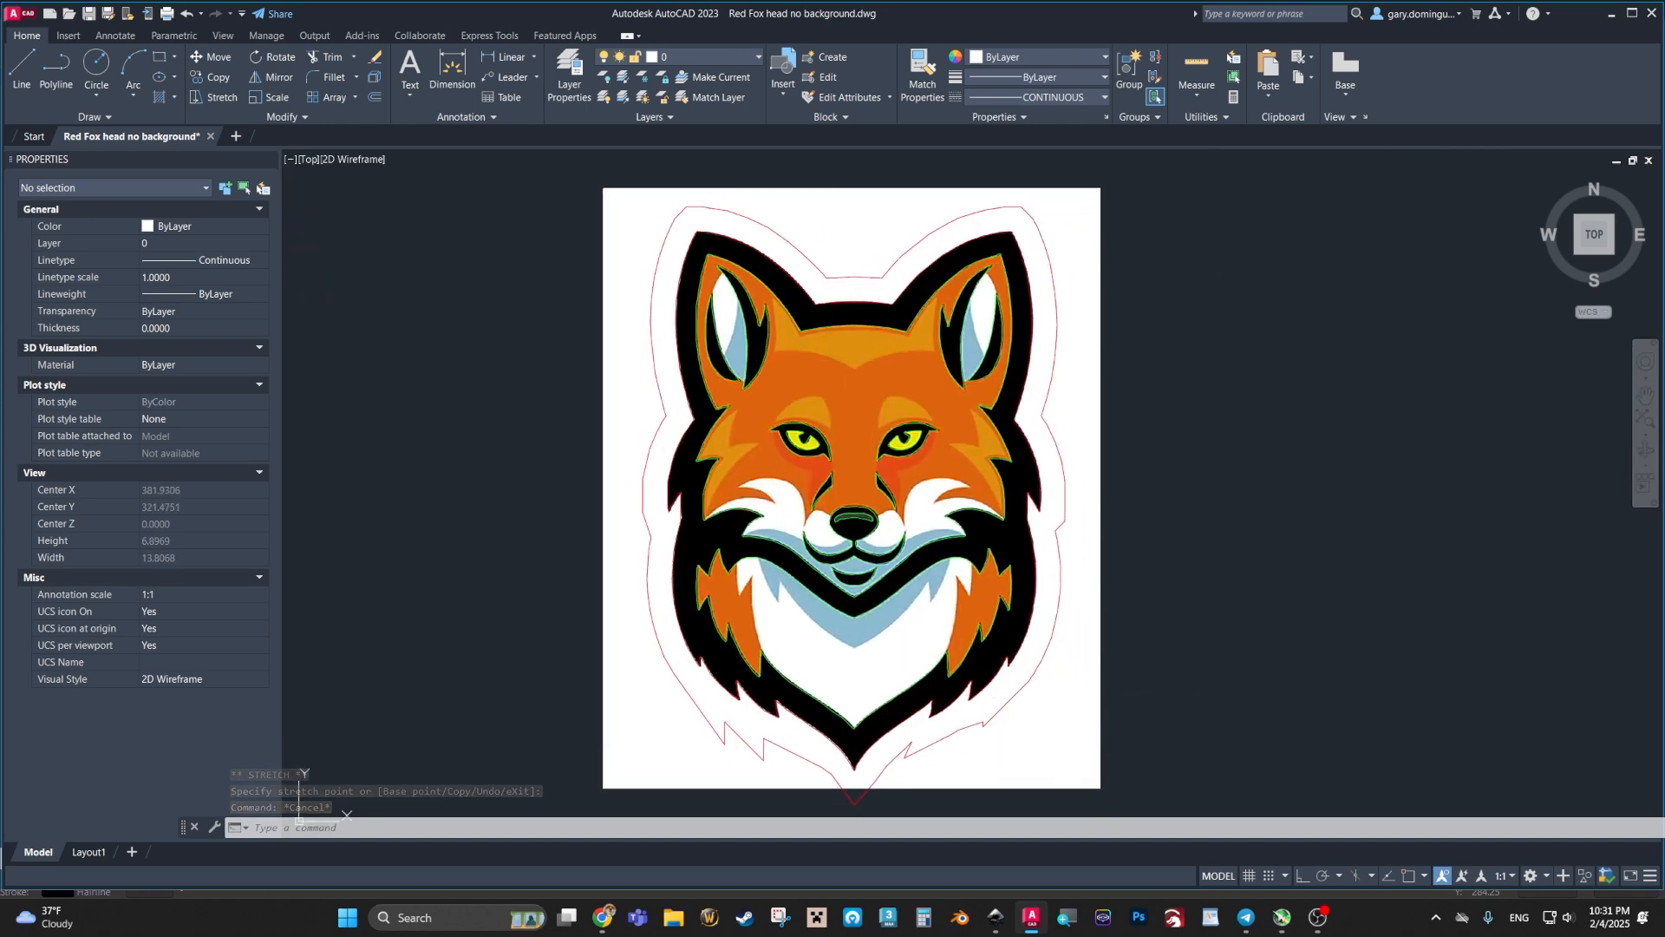
middle_drag(860, 303, 810, 431)
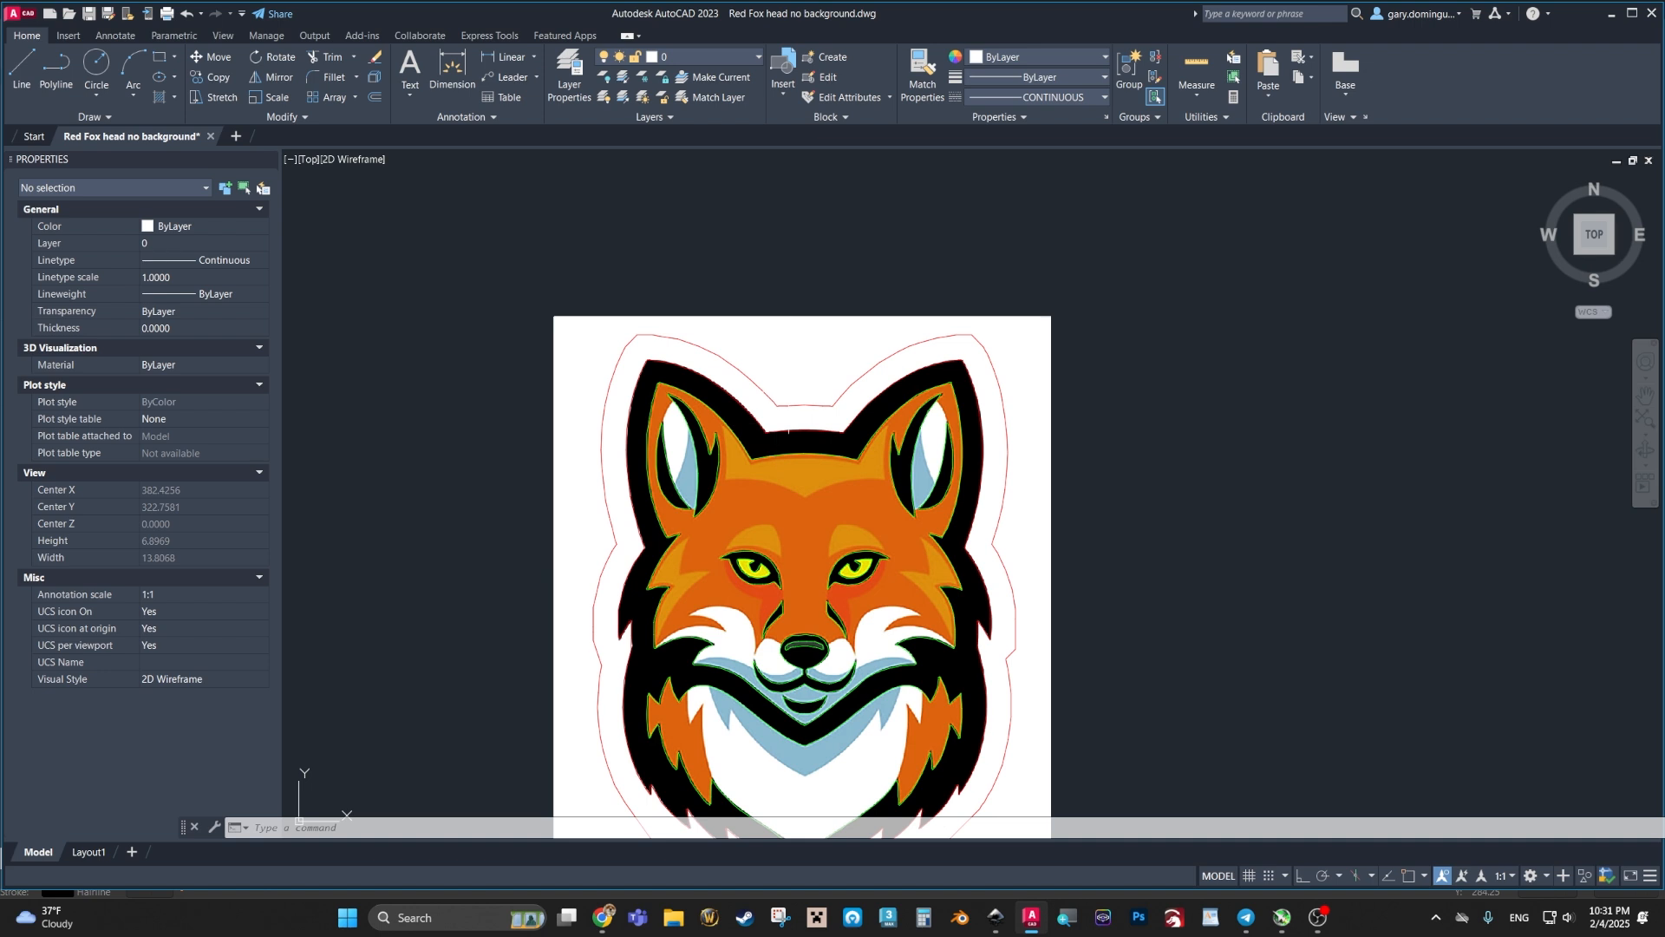
middle_drag(792, 367, 752, 410)
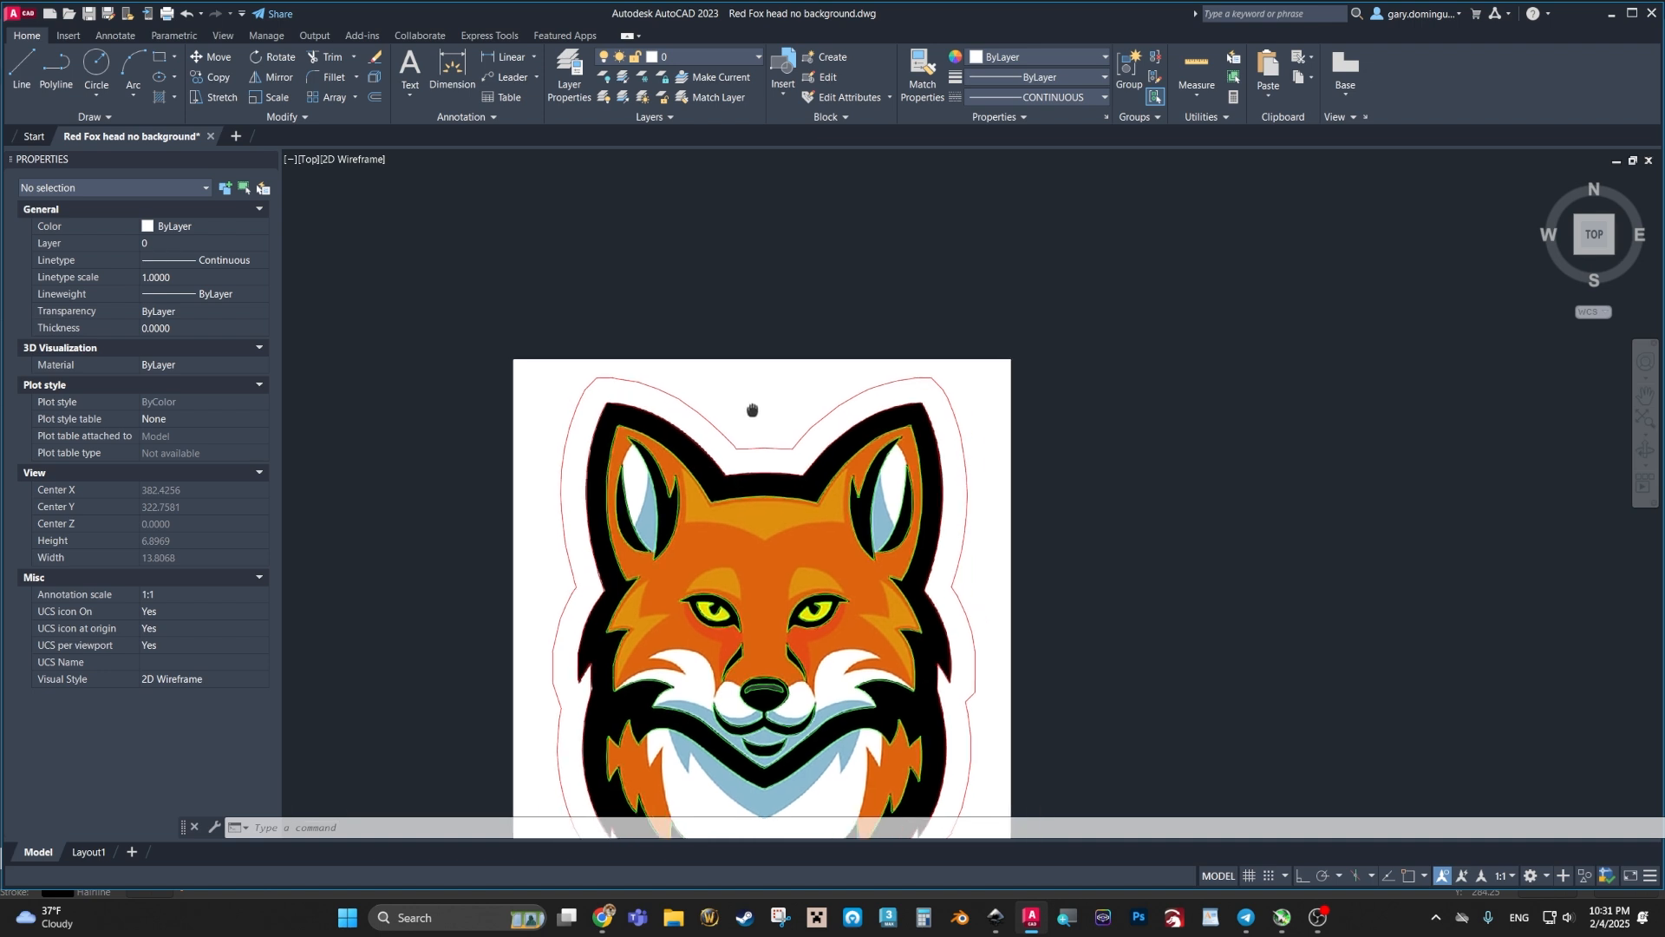
click(94, 65)
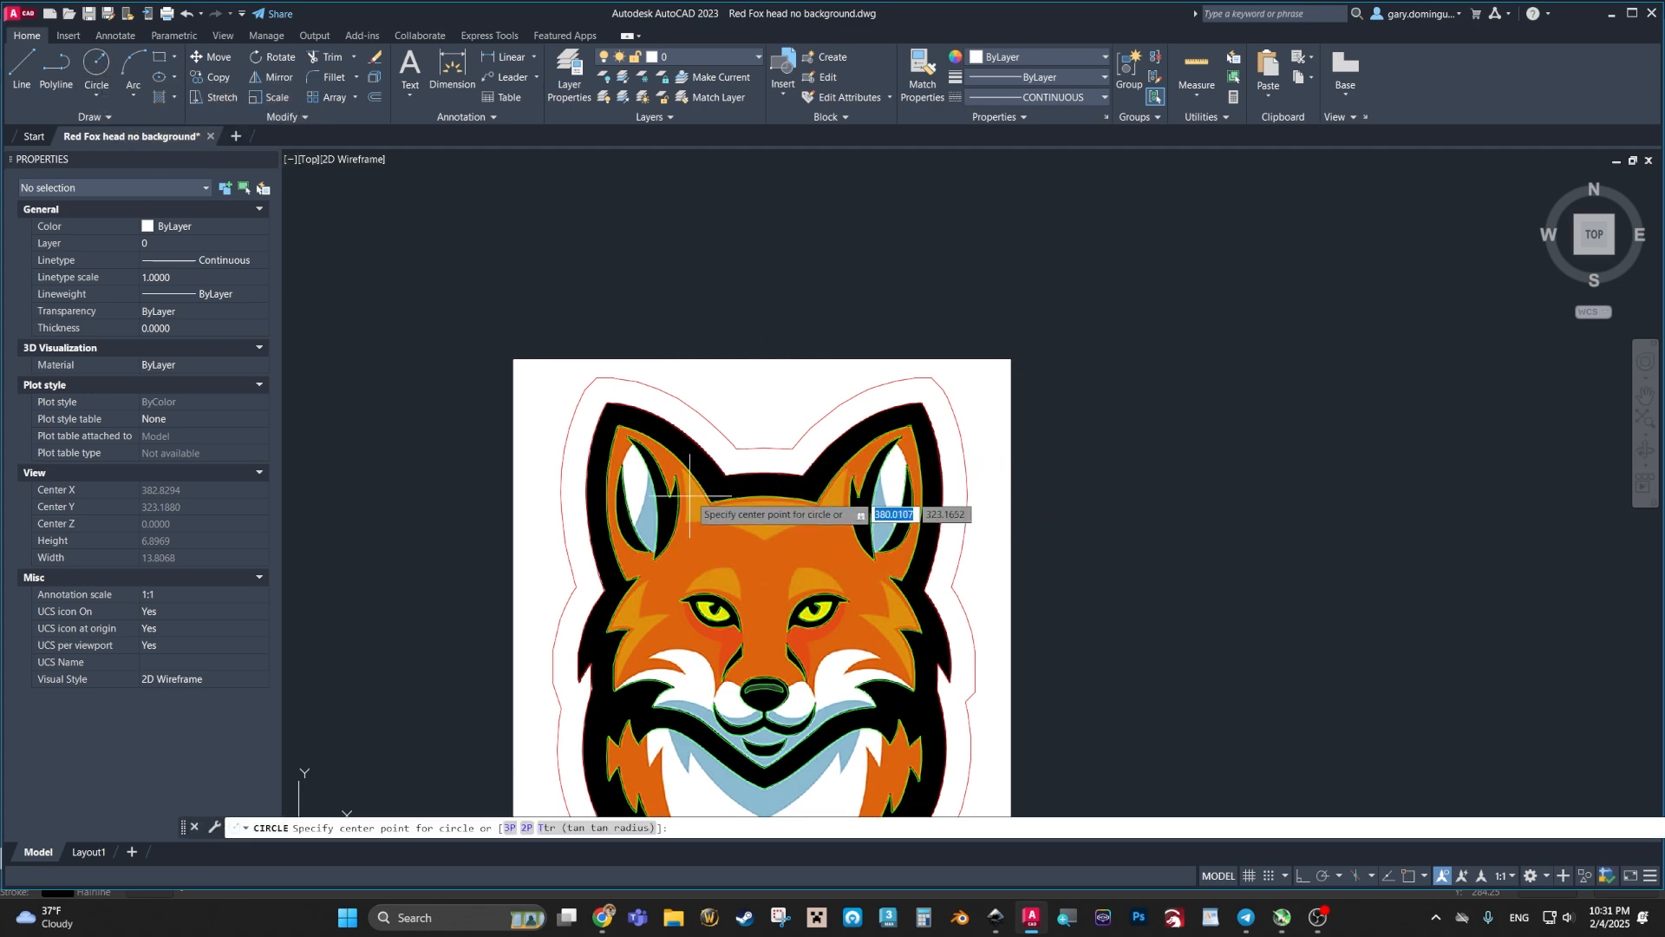
scroll(768, 473, up, 4)
scroll(794, 491, down, 5)
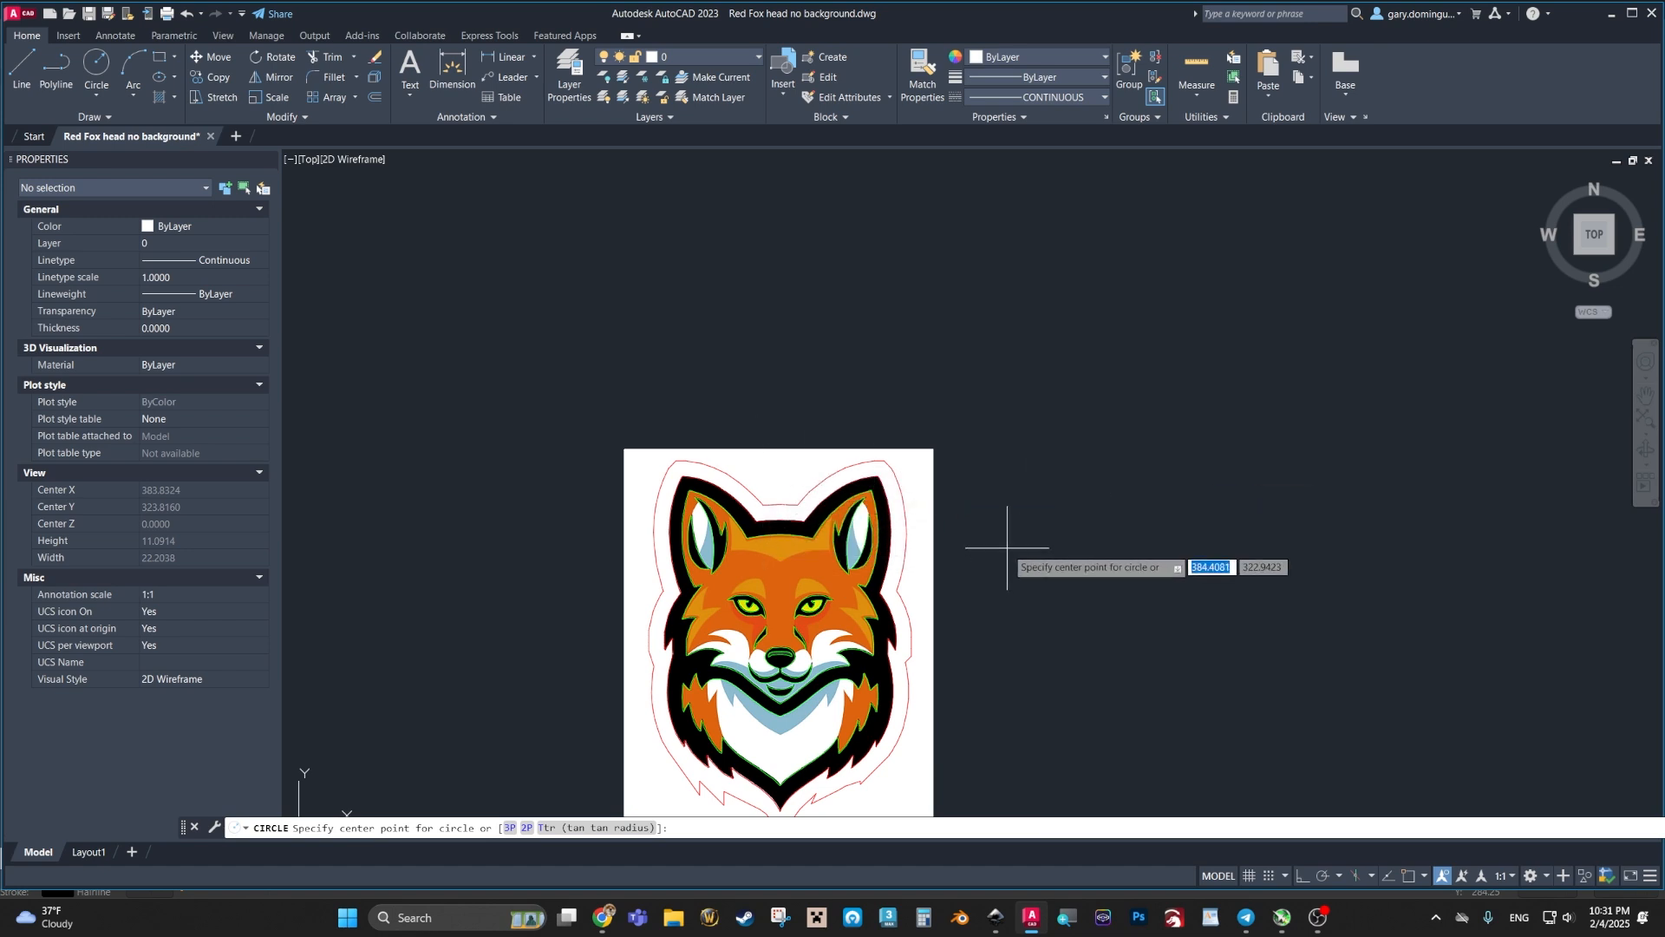
click(1054, 516)
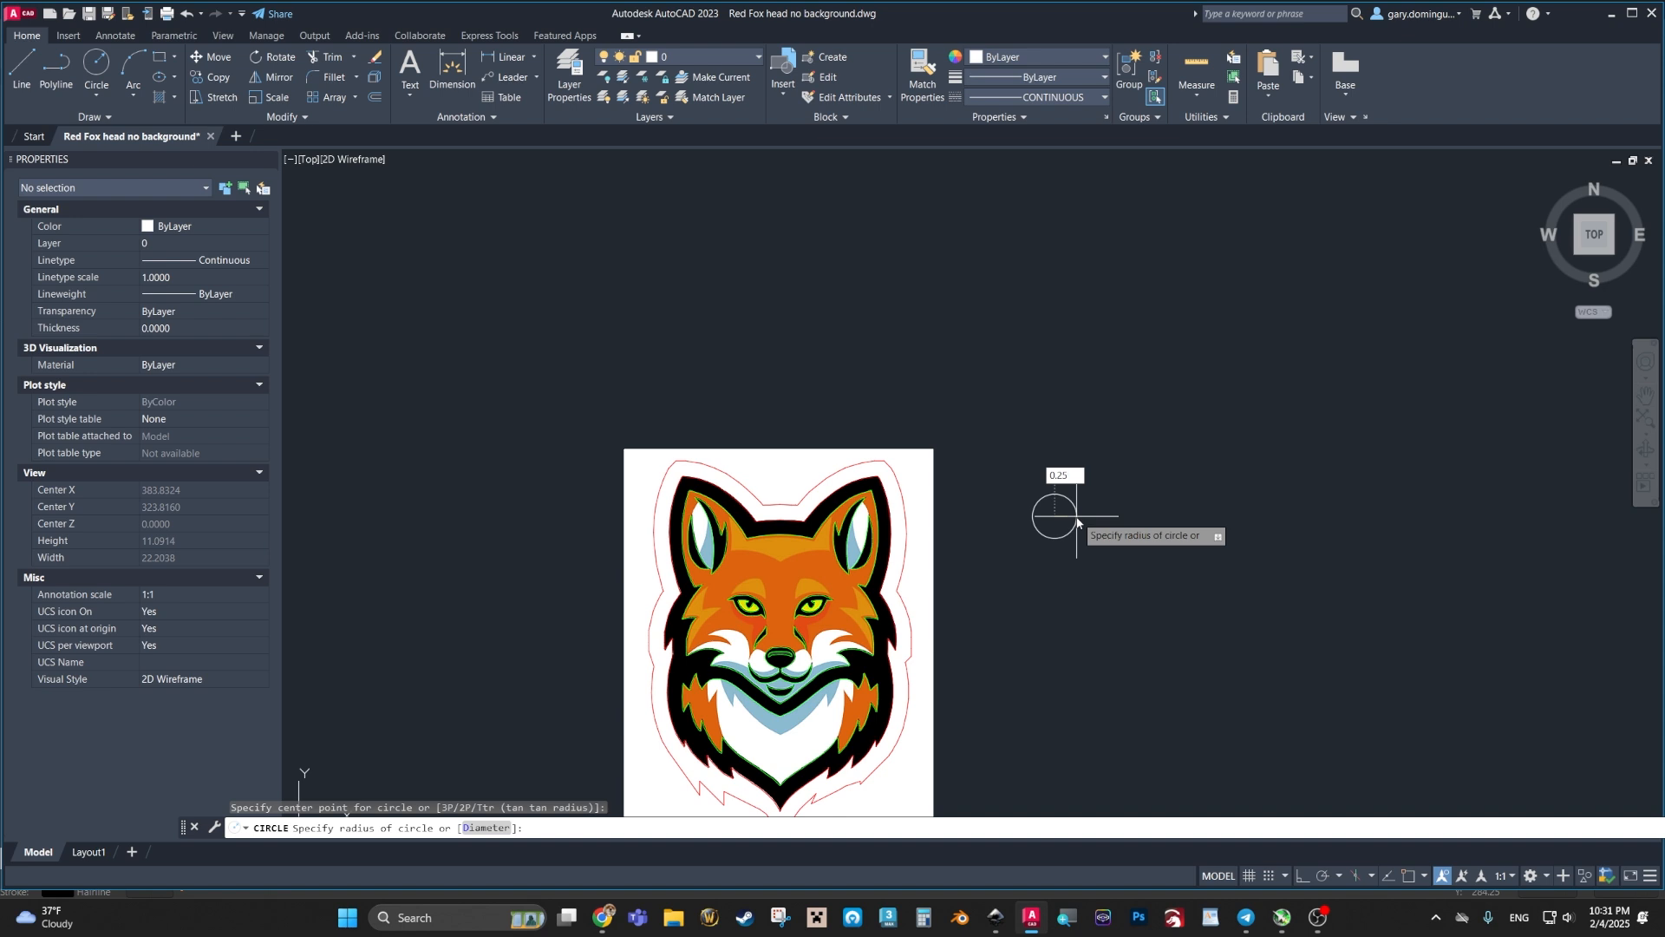
key(Return)
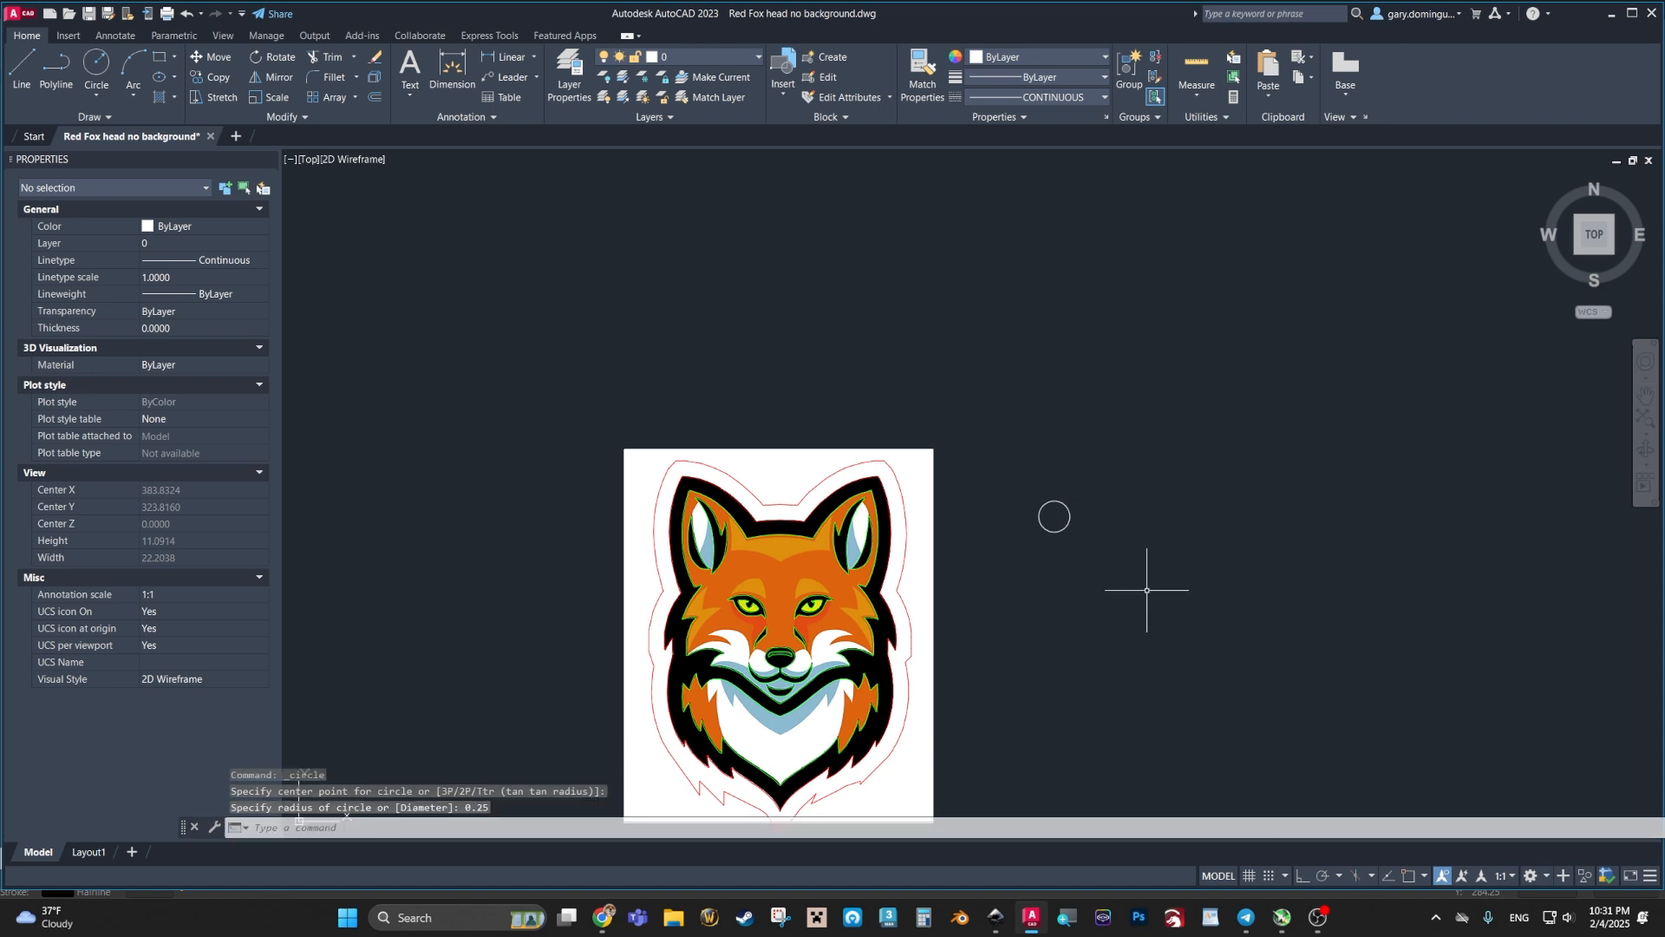
Step: Change the color of the circle beside the fox image to Red
scroll(805, 493, up, 4)
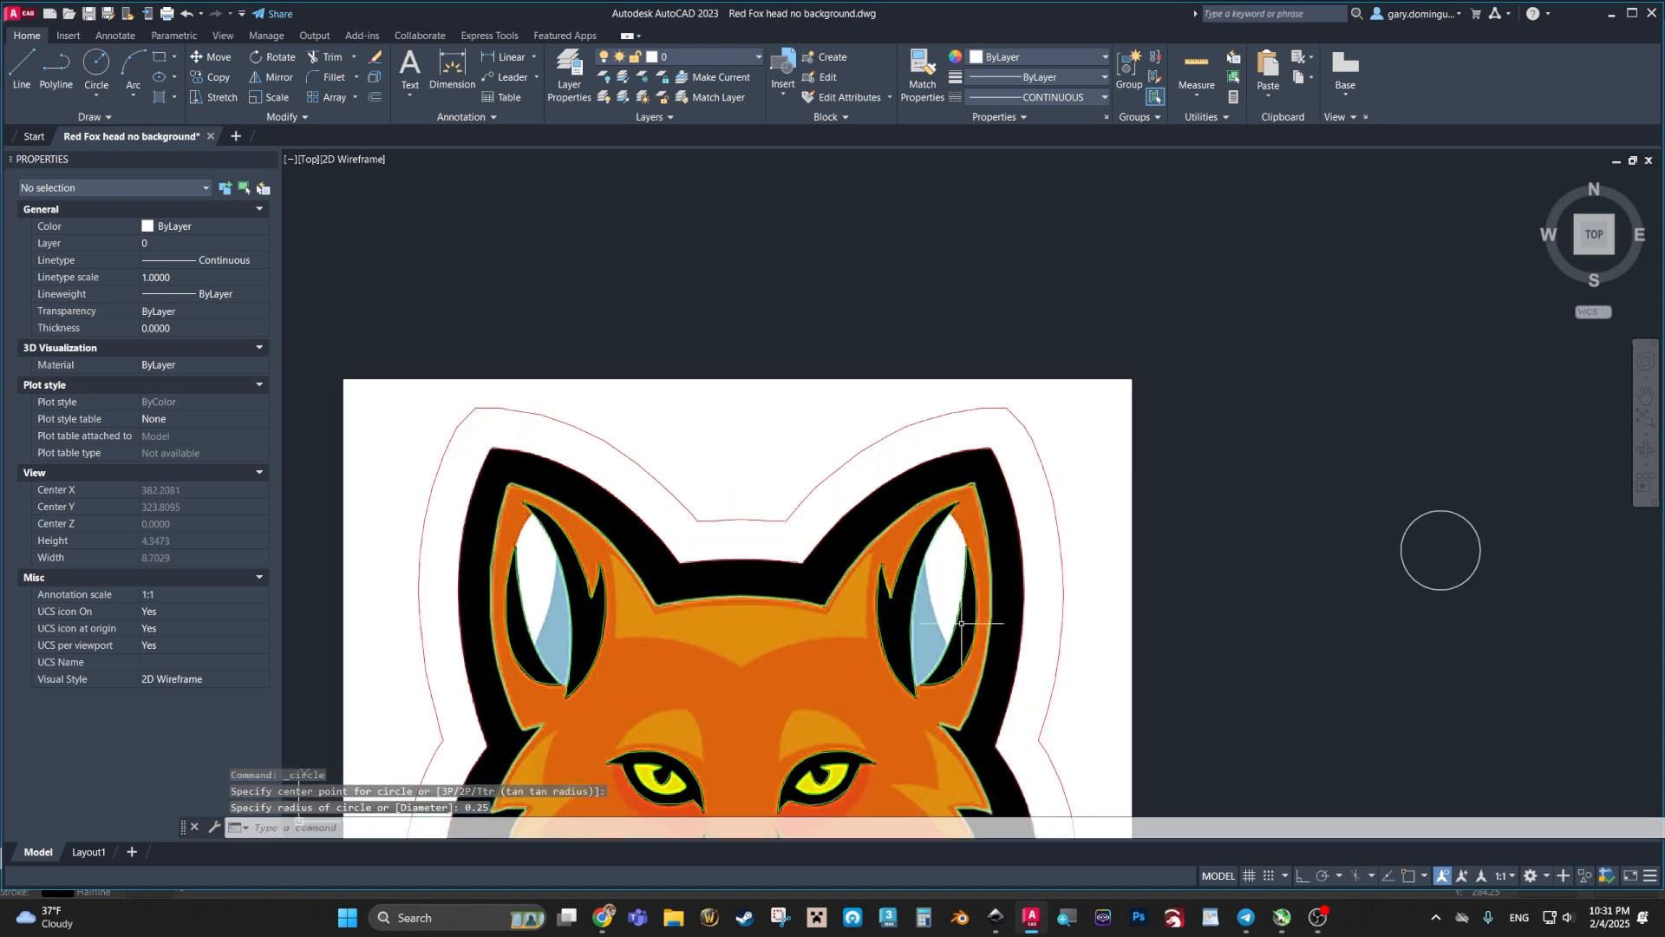
click(1435, 588)
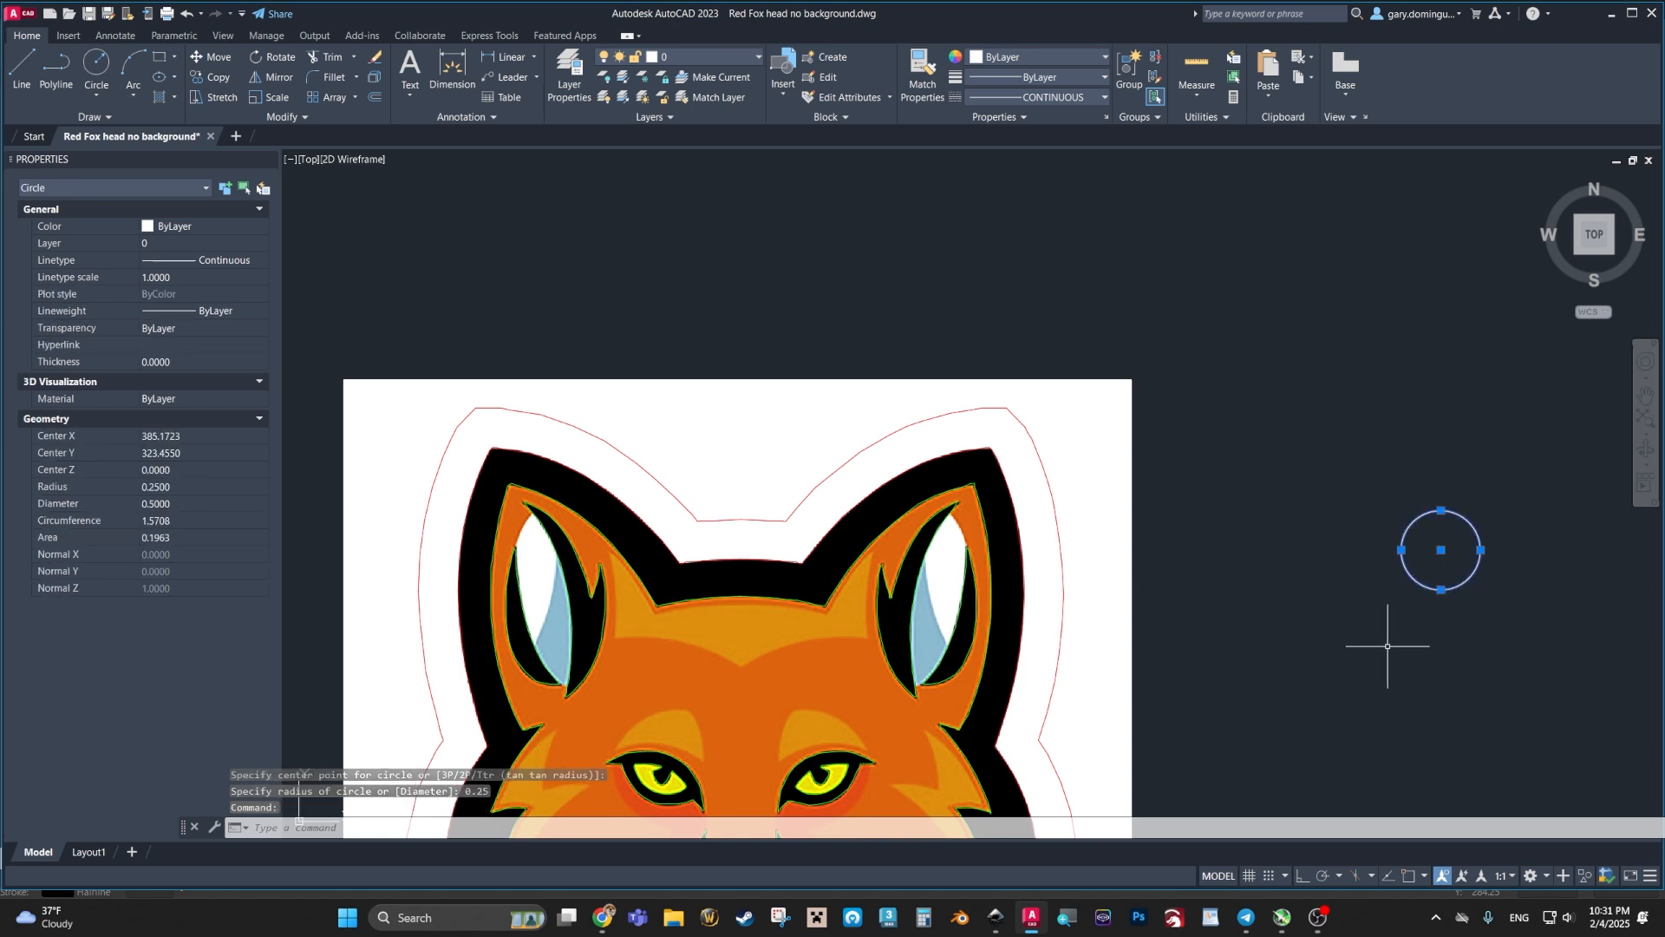
click(1441, 549)
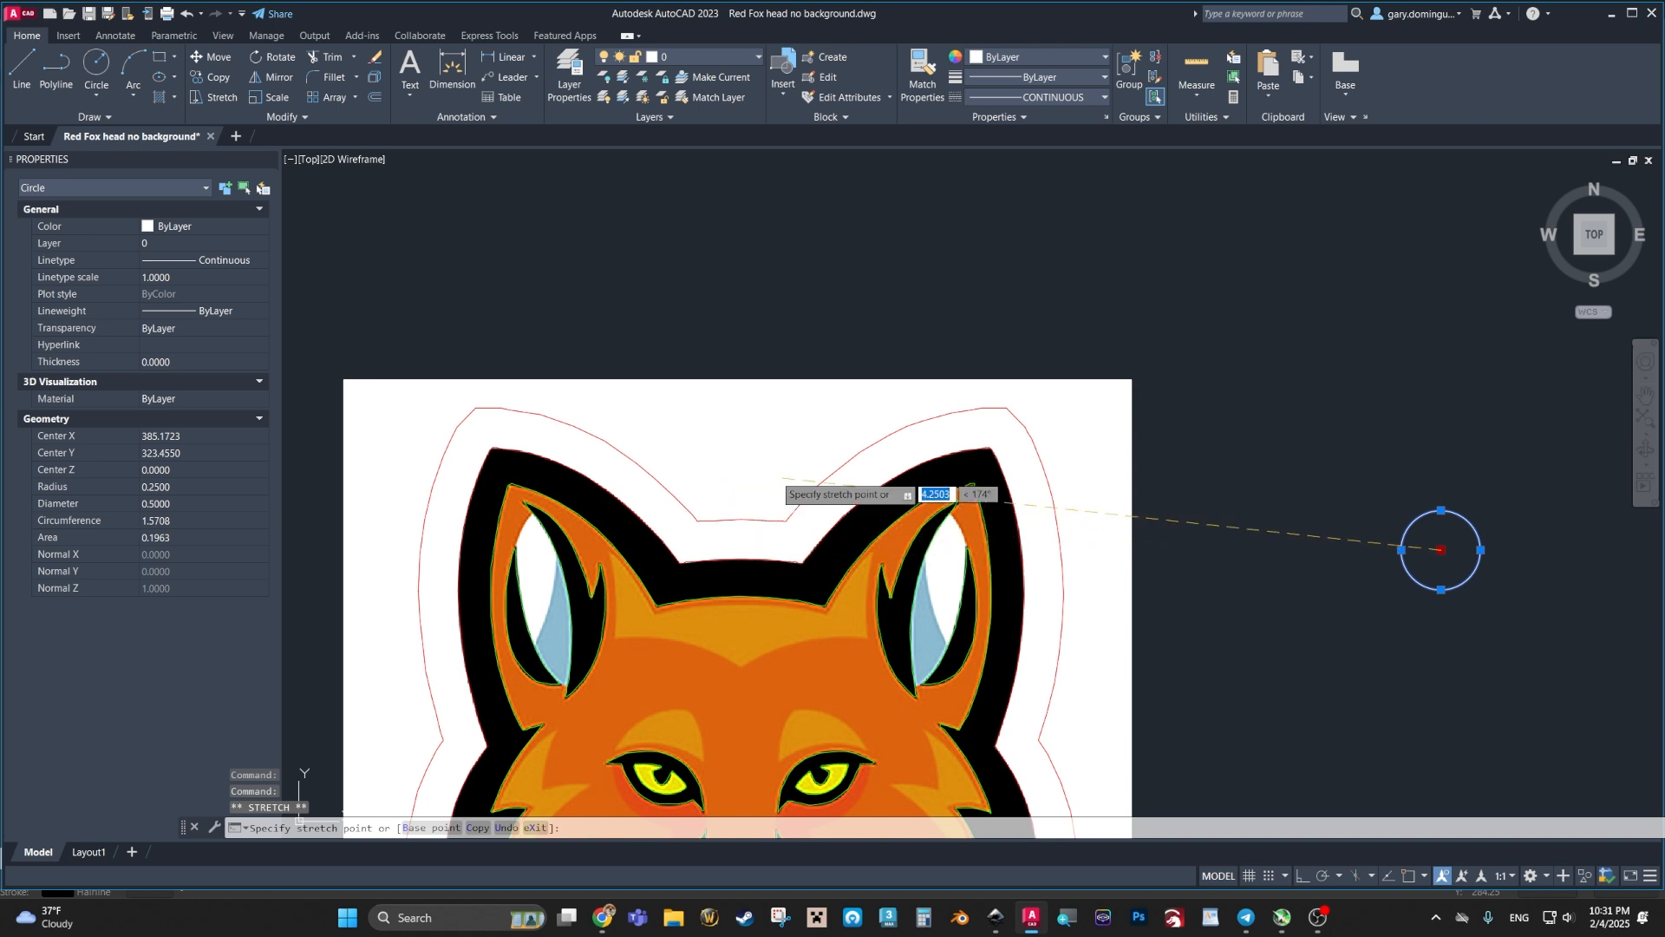
key(Escape)
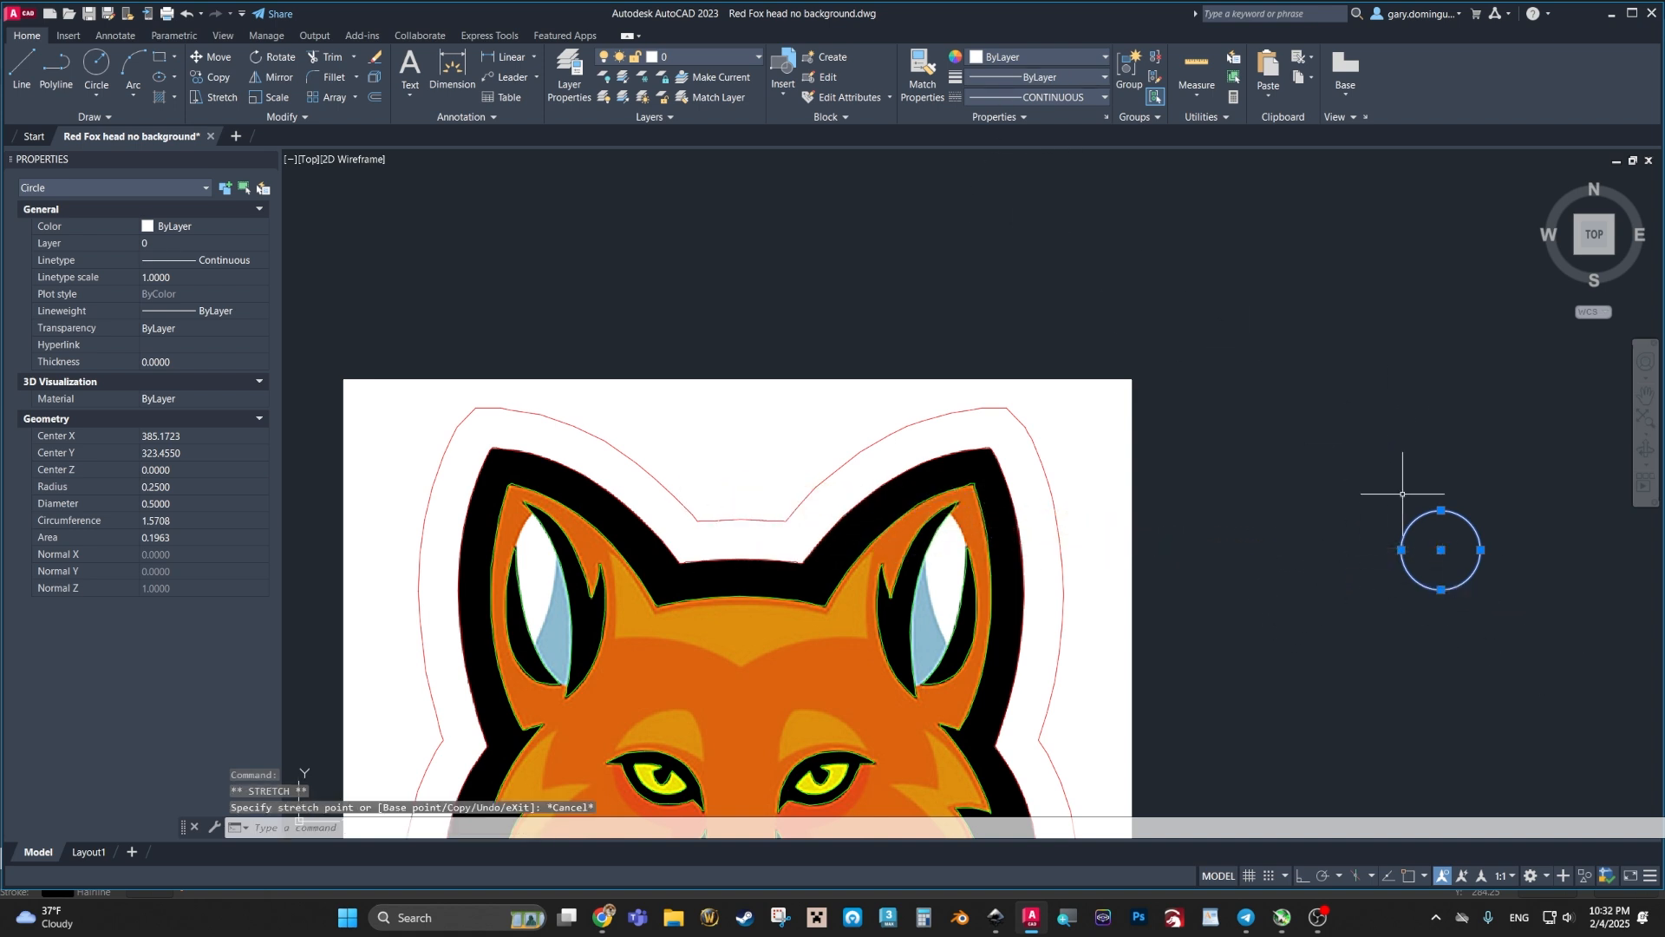
click(1104, 58)
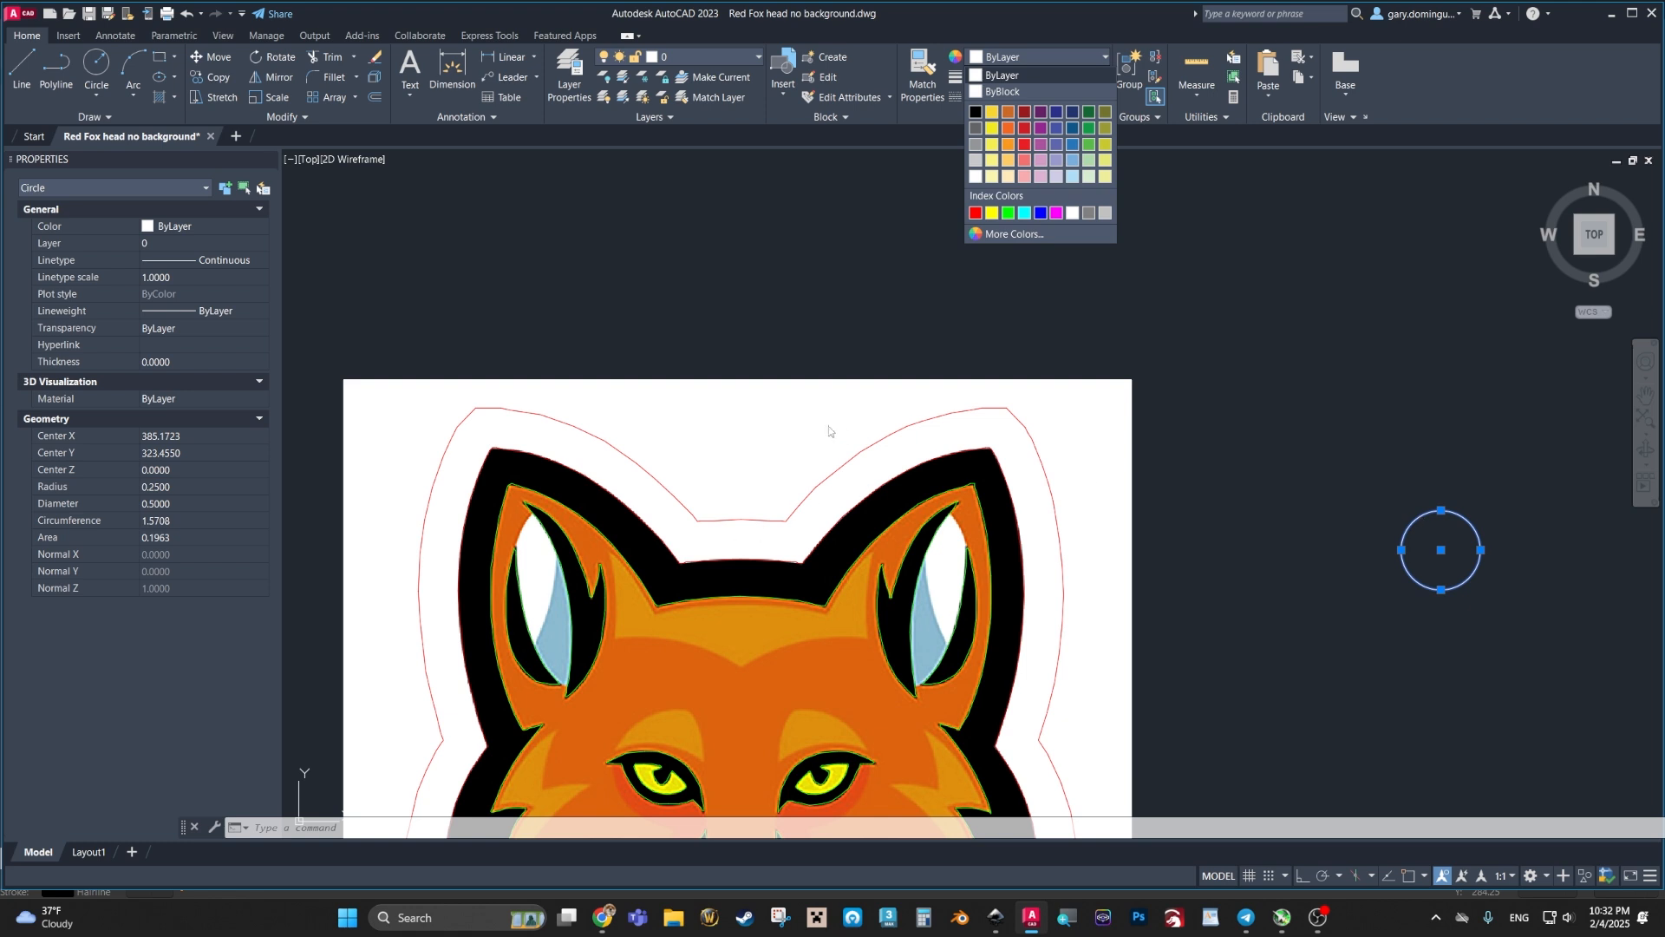
click(975, 213)
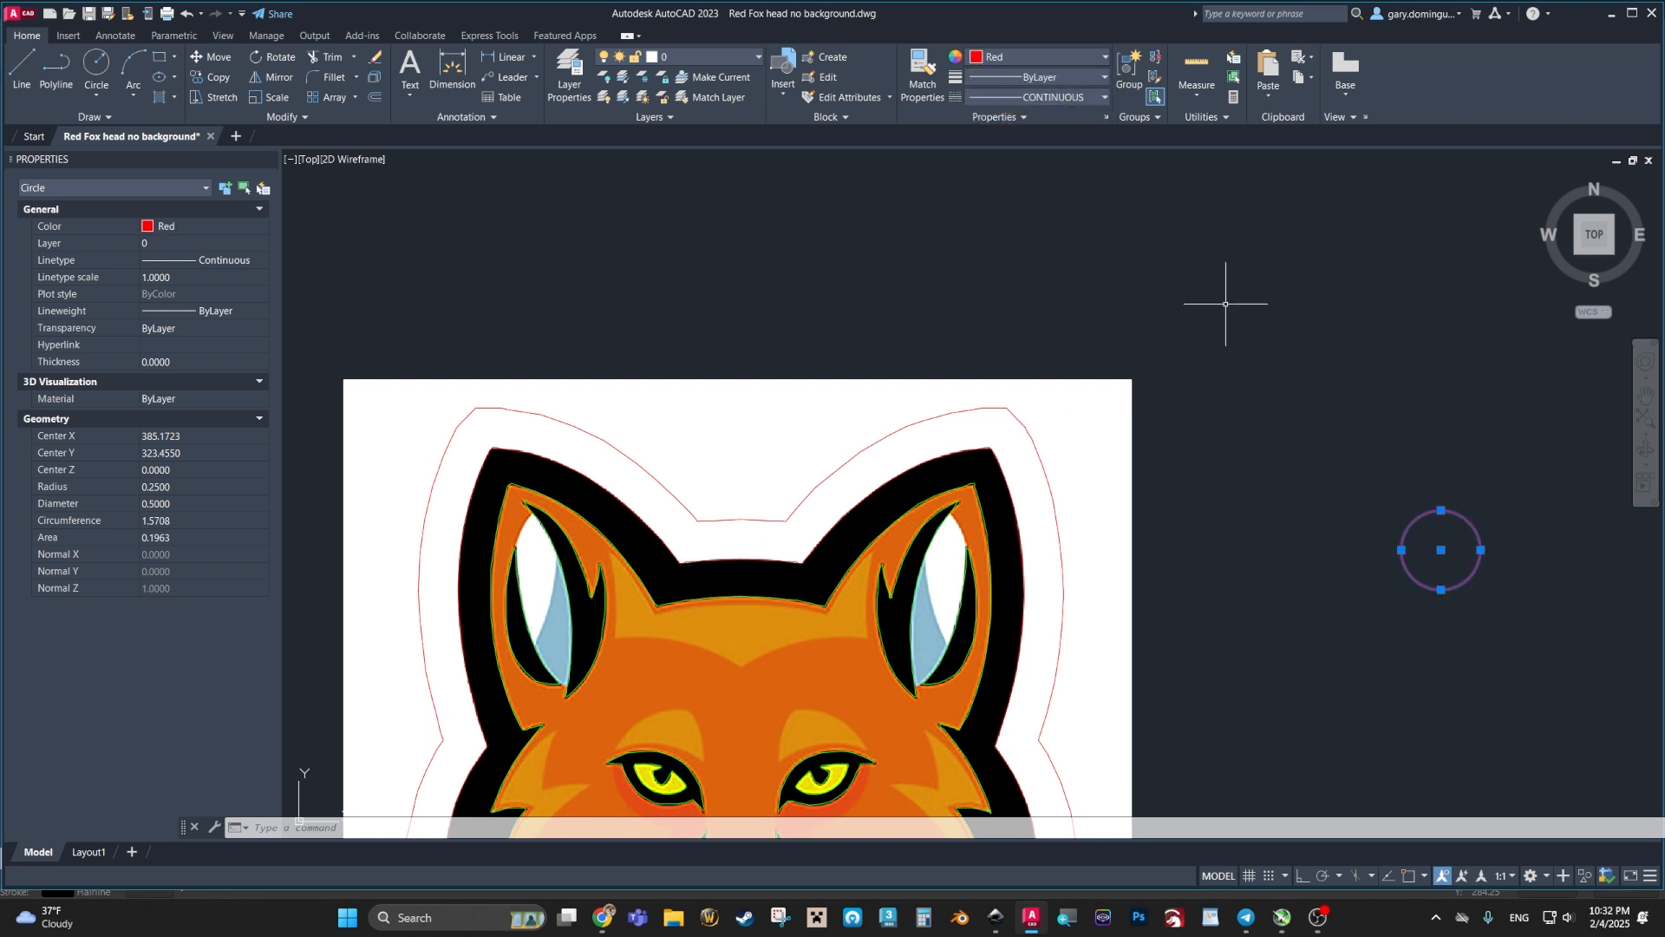
Step: Move the red circle by its center to the middle of the gap between the ears, just above the offset outline
click(1441, 550)
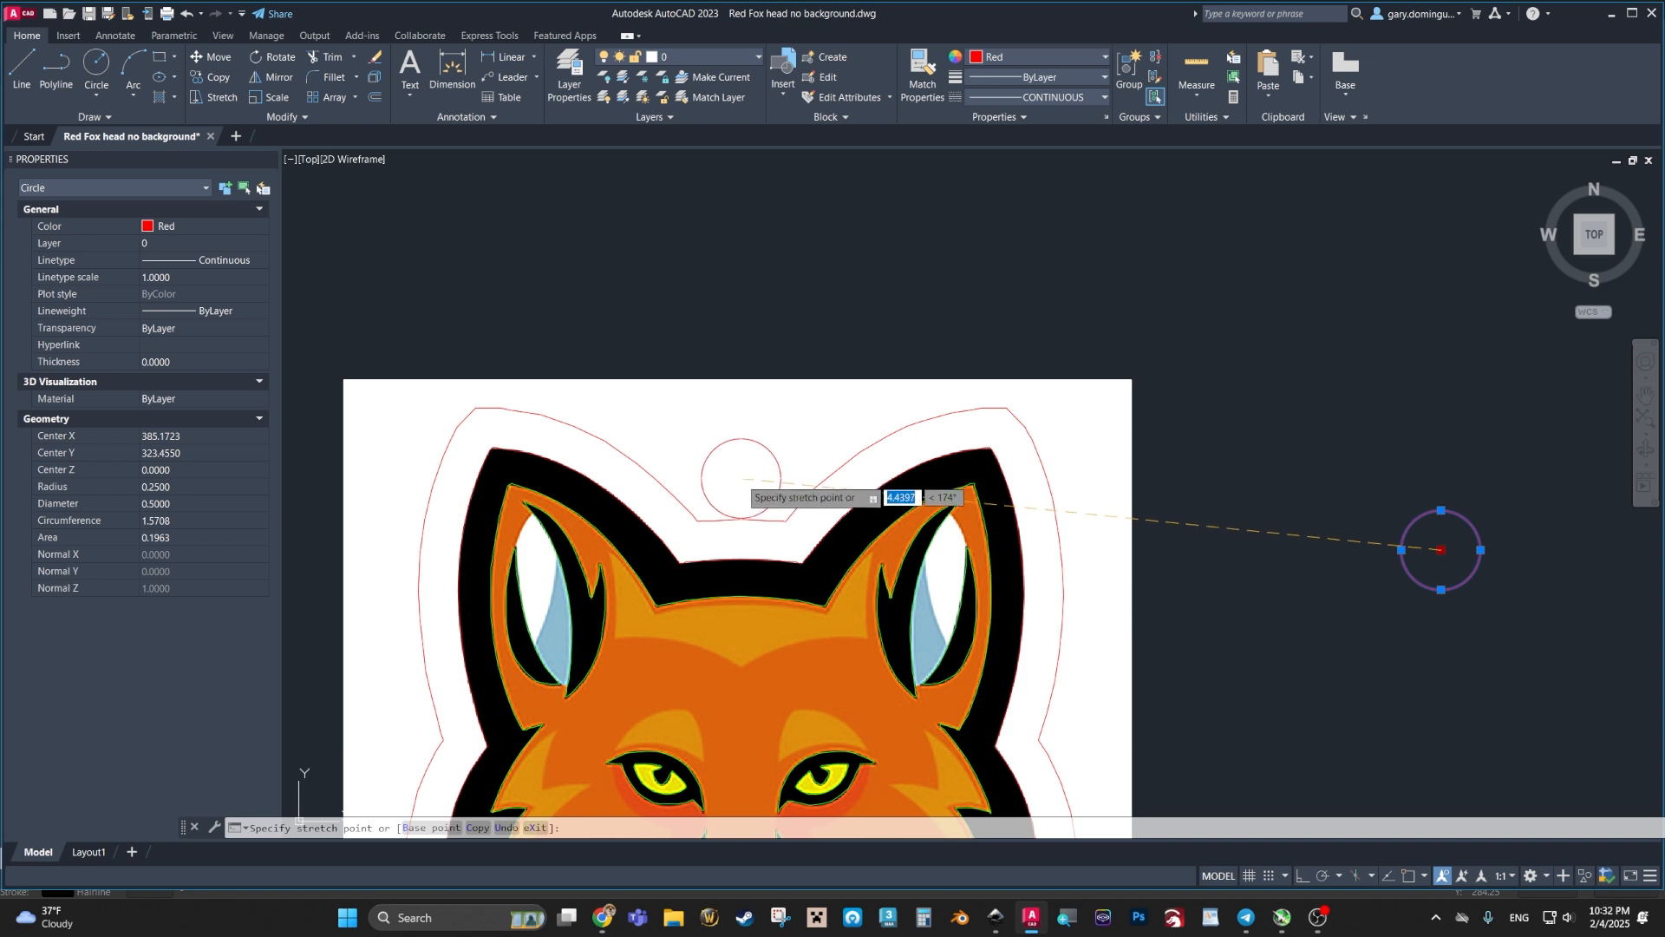
click(740, 478)
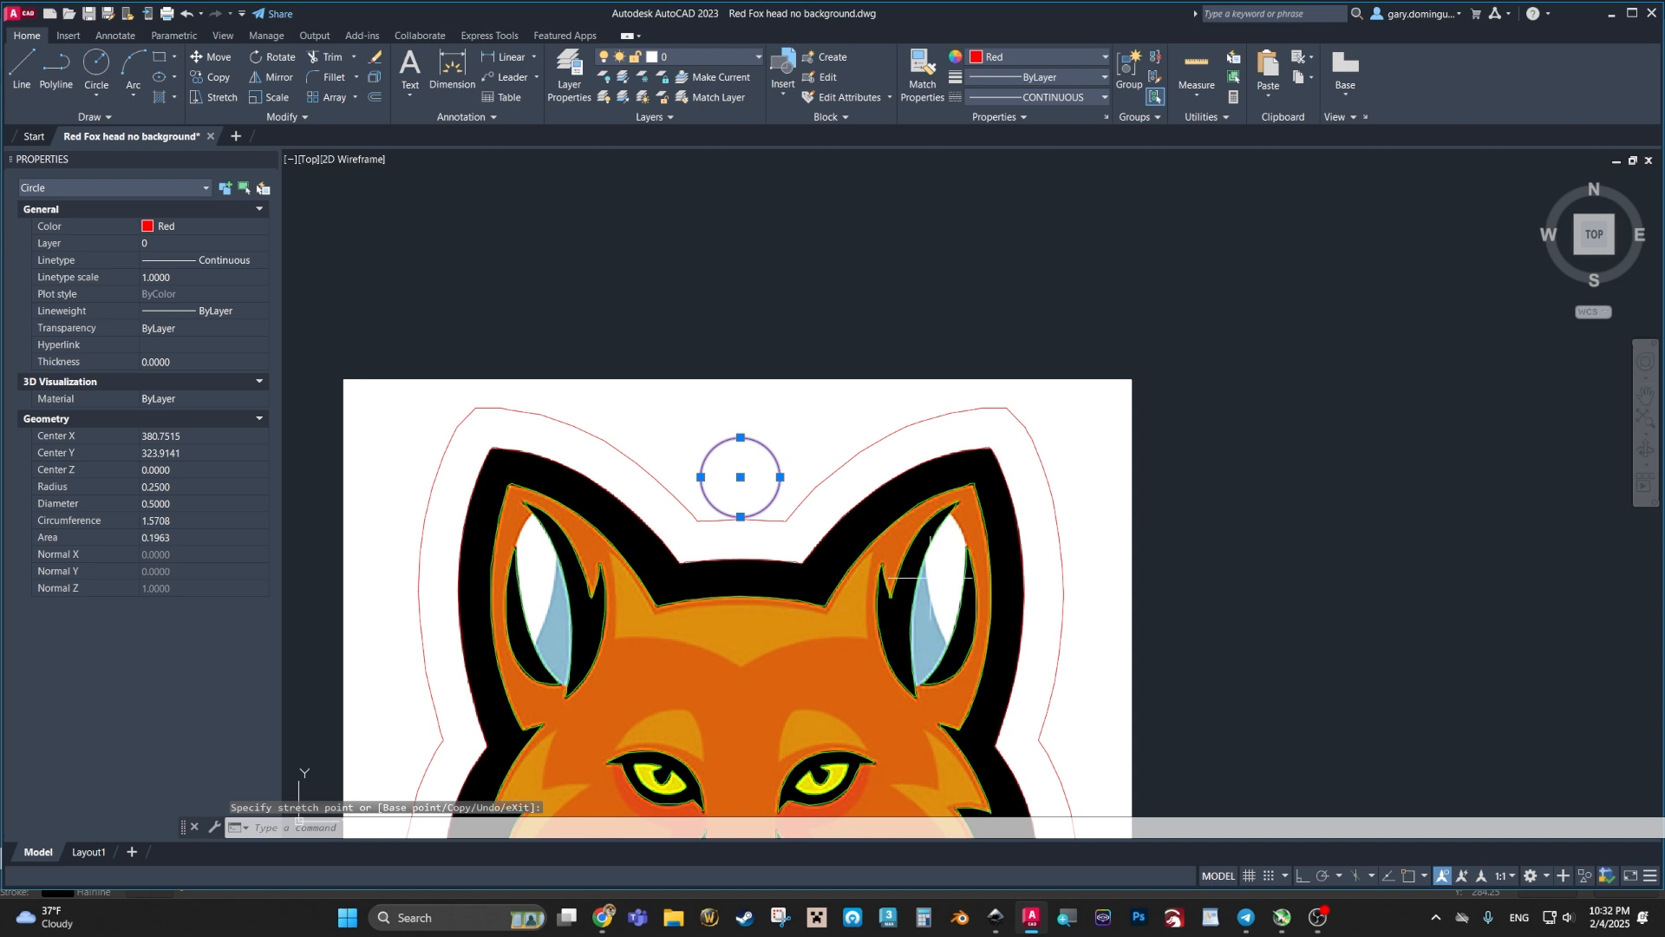
key(Escape)
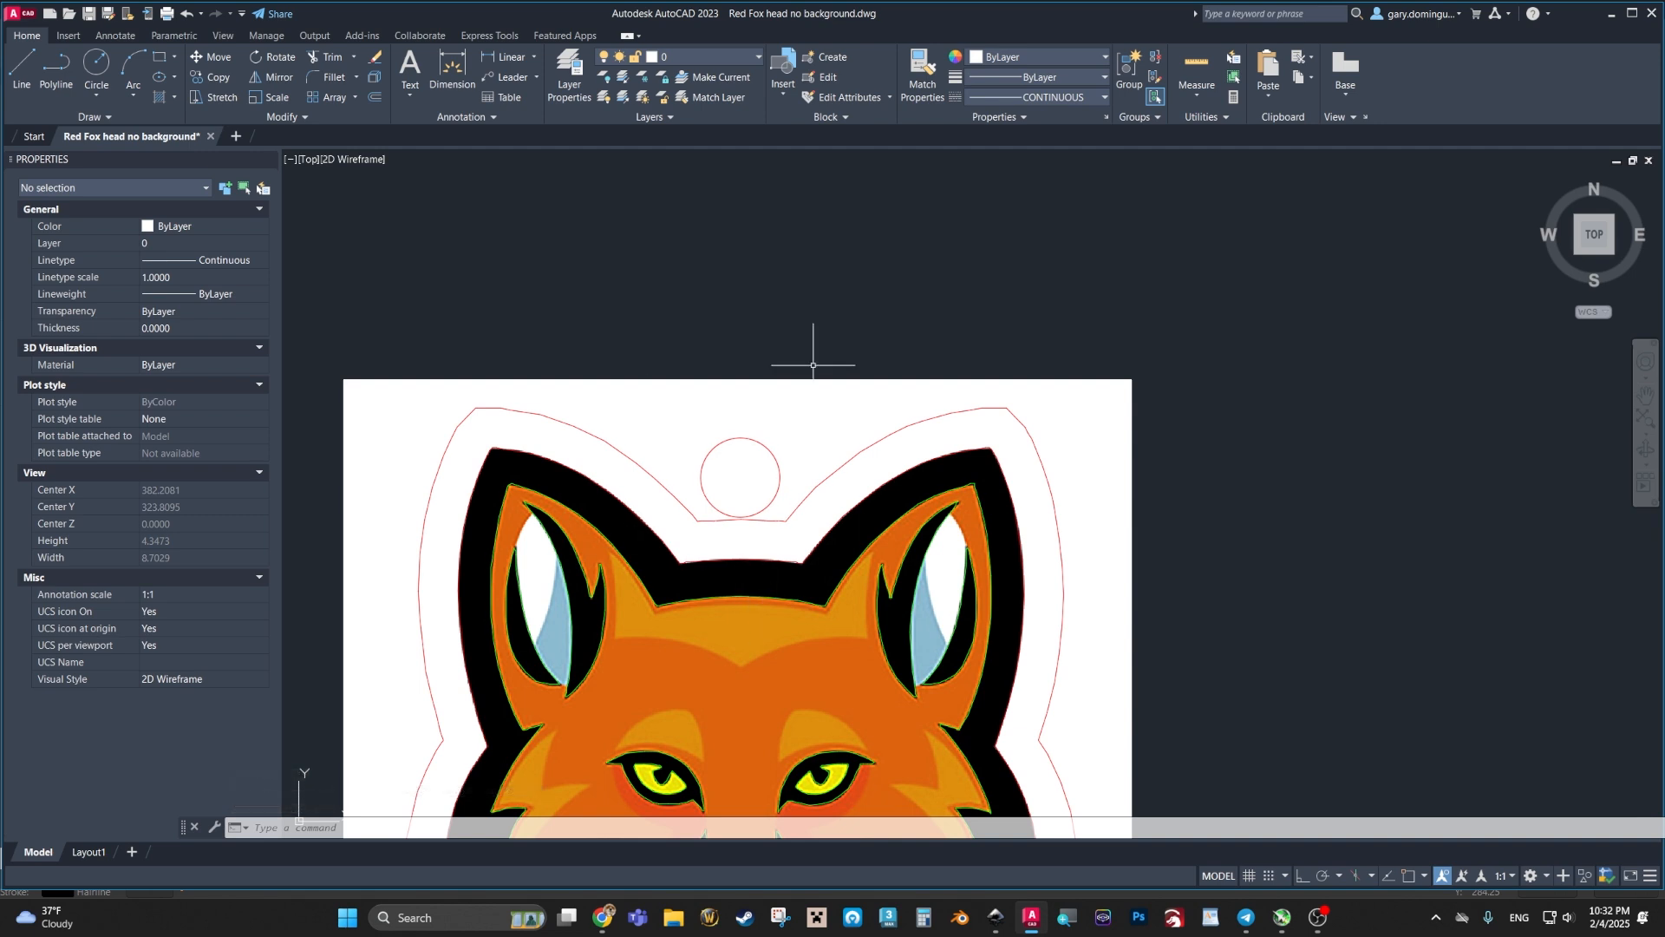
Step: Offset the circle between the ears outward by 0.125 to form a concentric ring
middle_drag(812, 366, 751, 379)
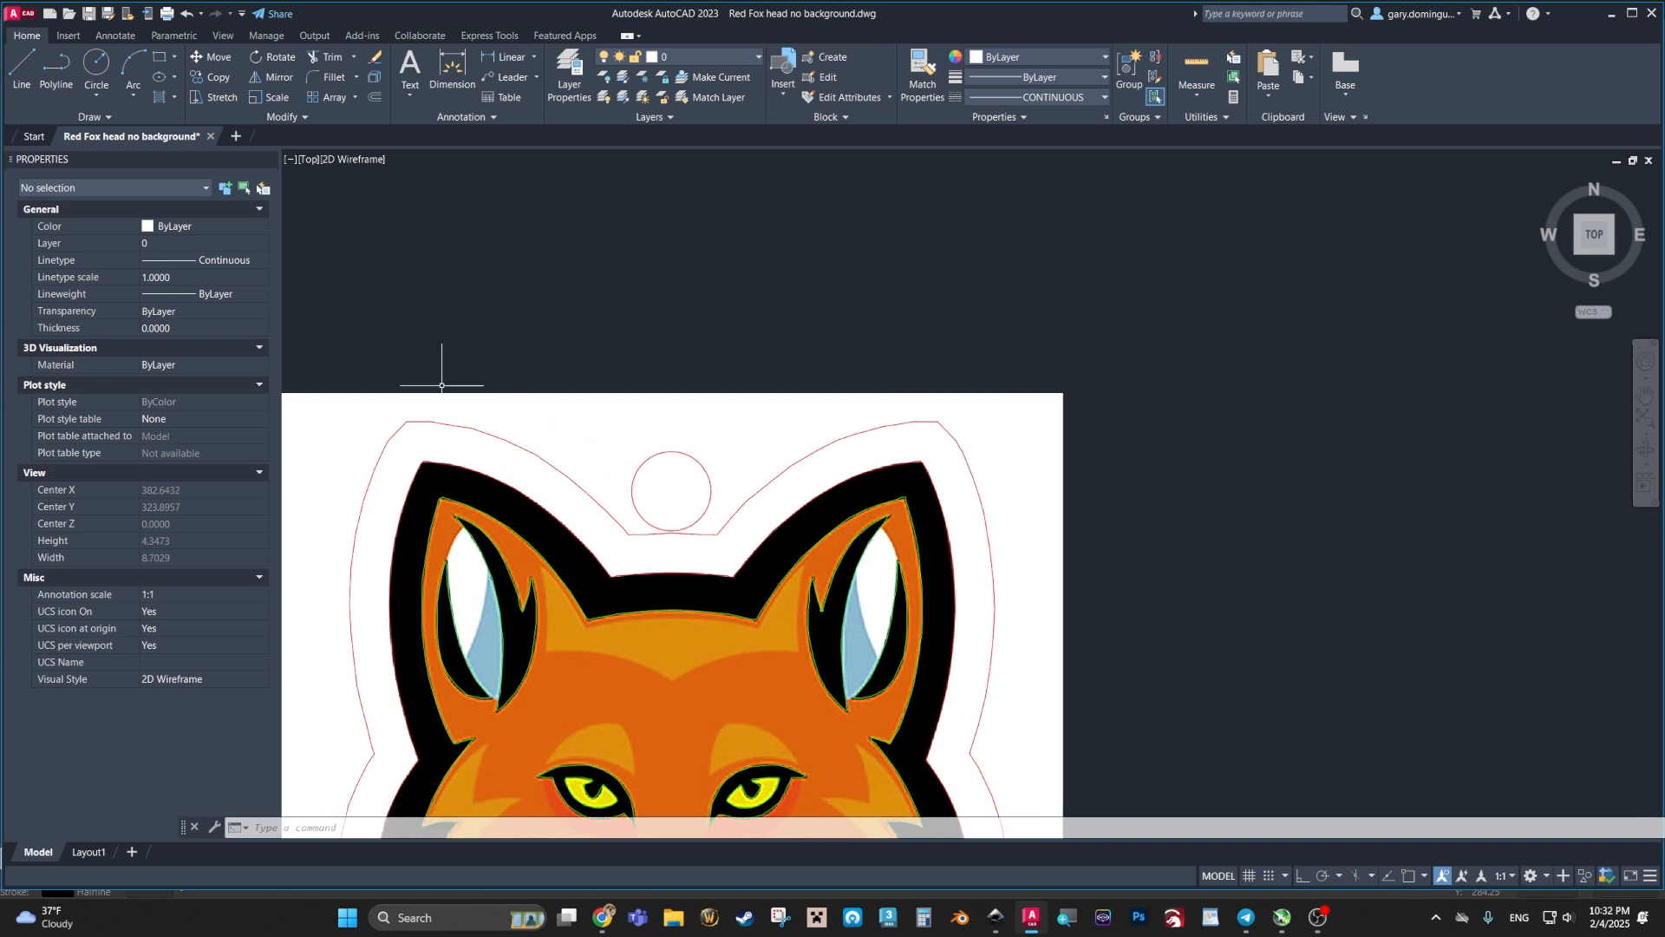
click(374, 98)
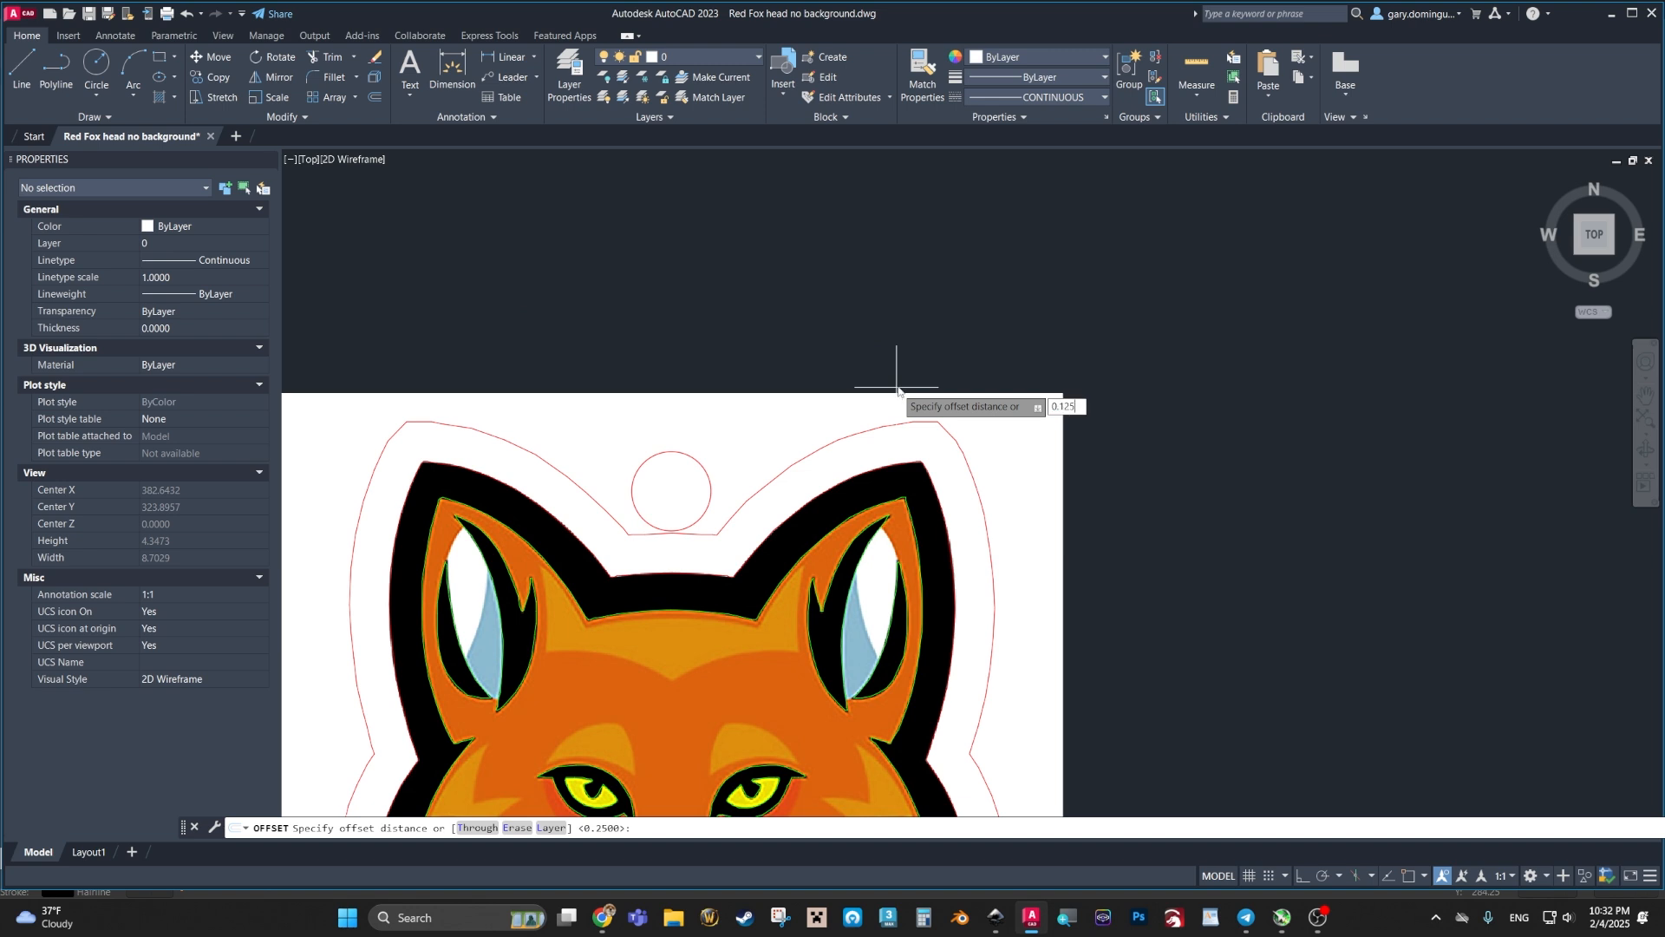
key(Return)
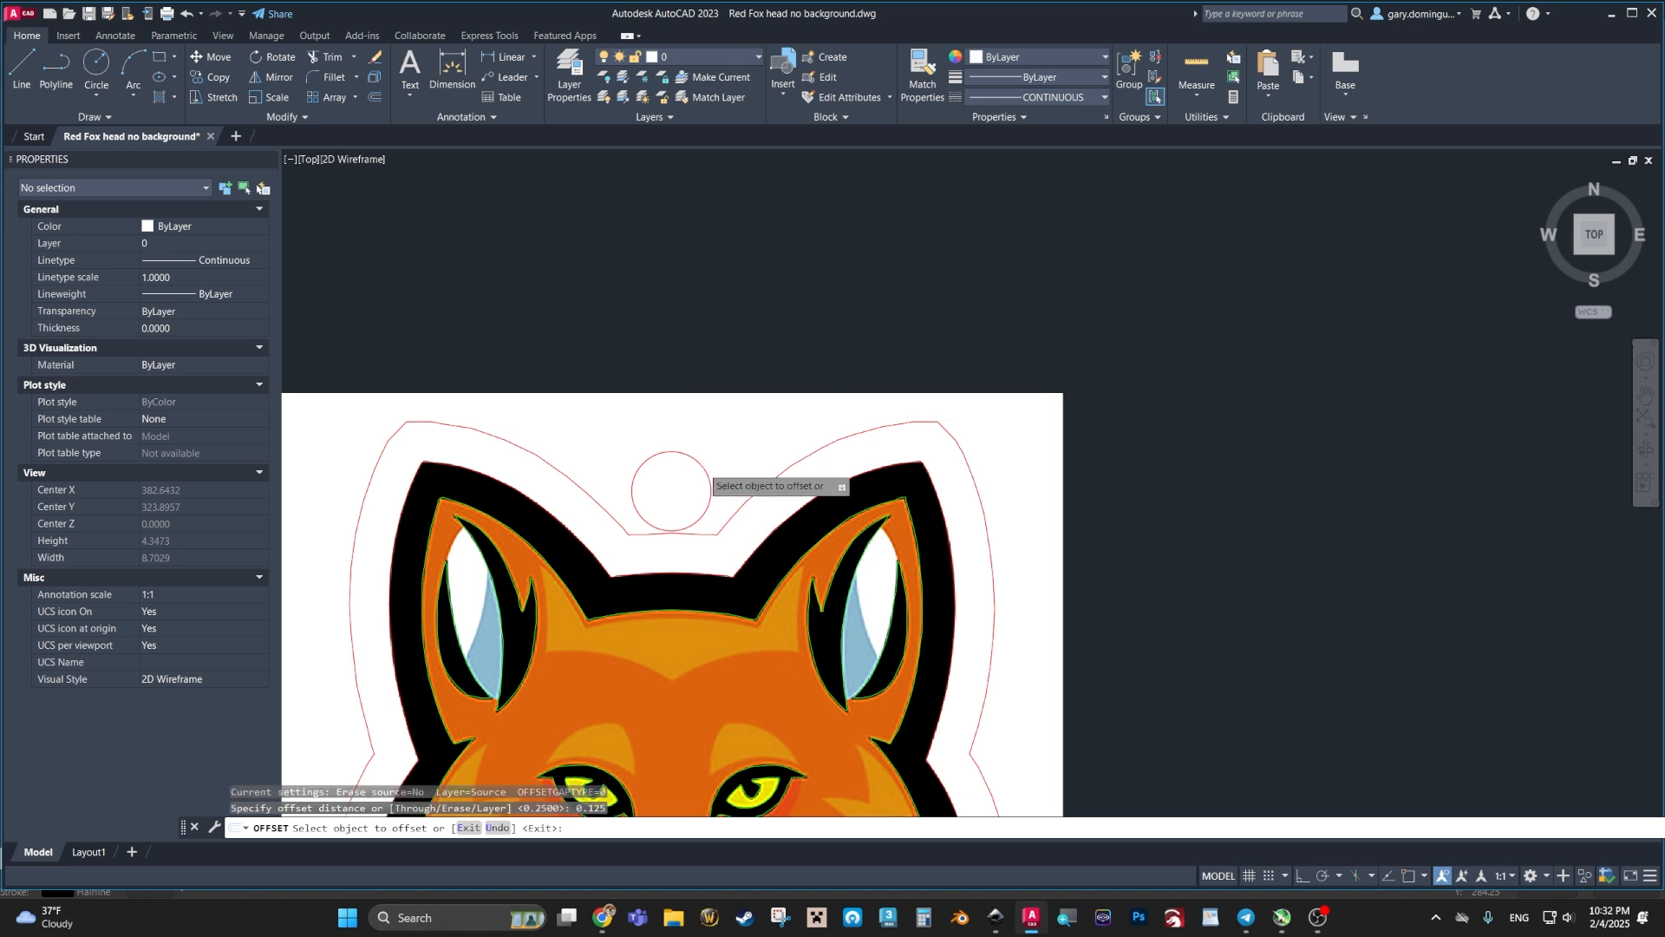
scroll(694, 471, up, 5)
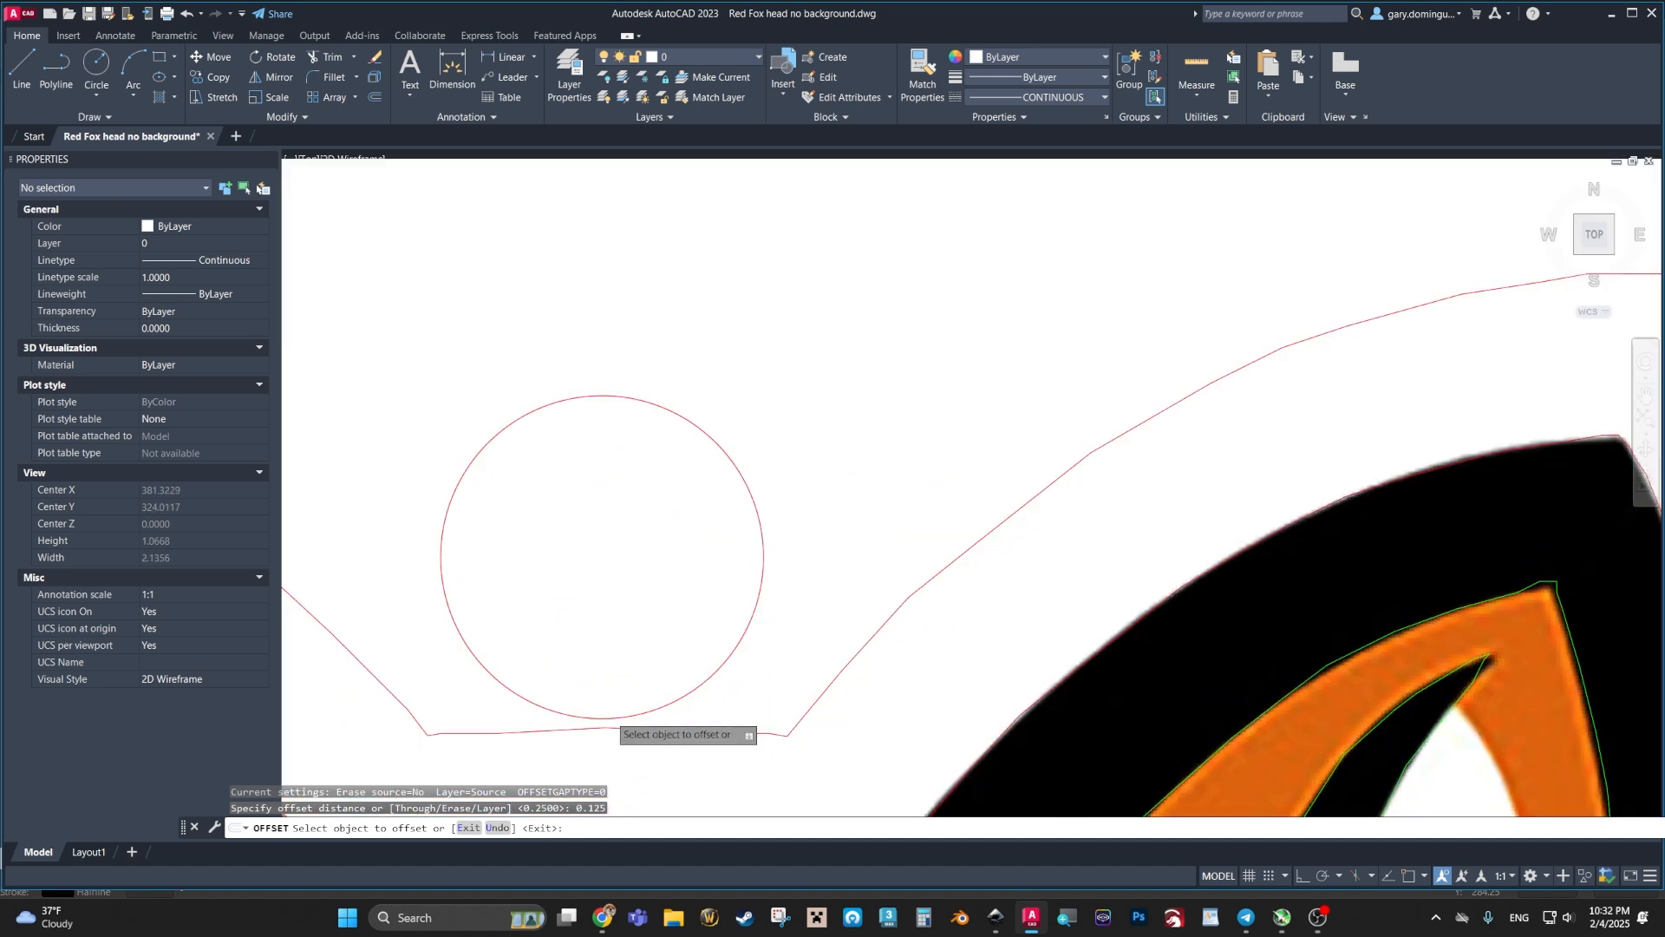
click(611, 721)
click(598, 707)
click(685, 696)
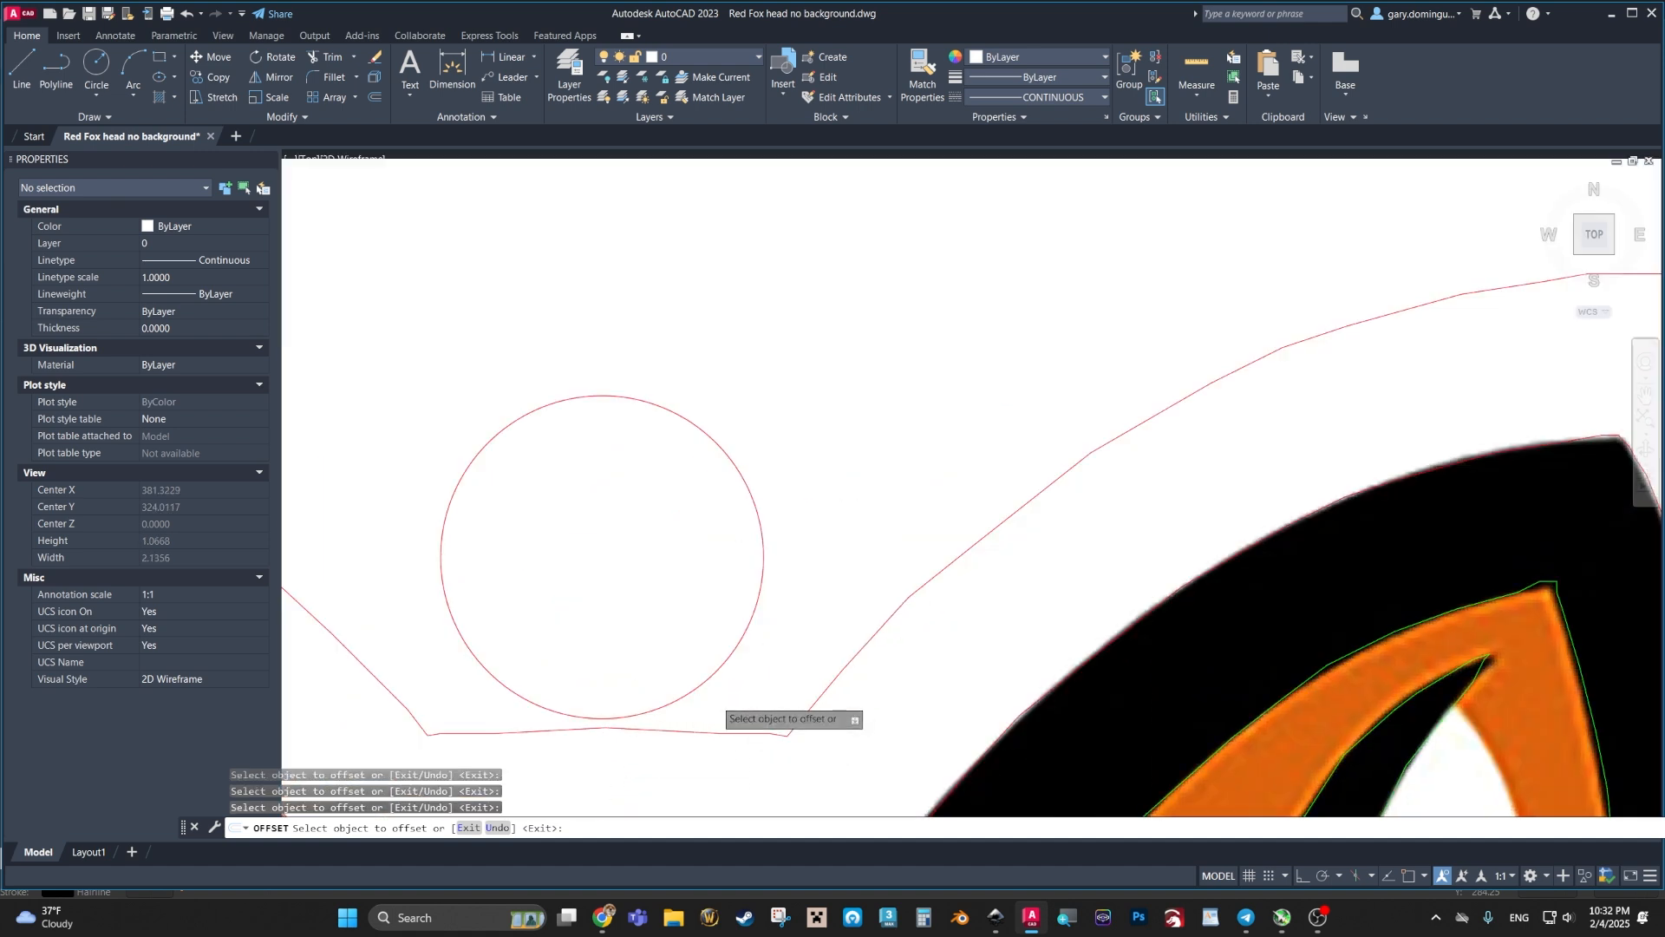
click(750, 490)
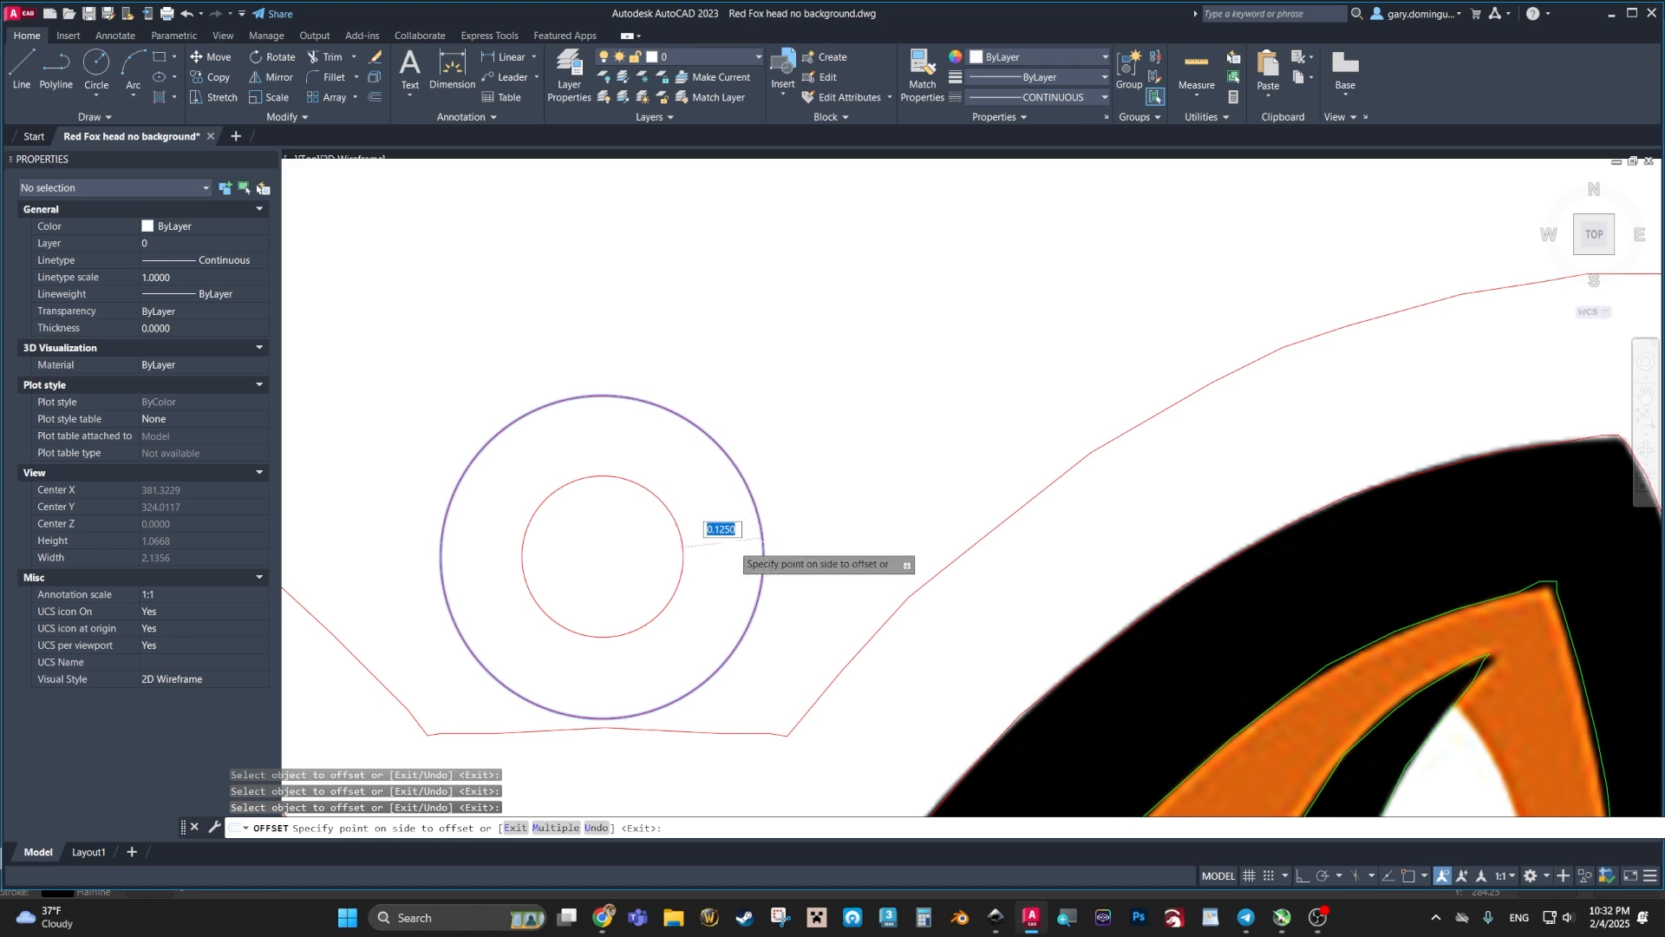
click(904, 470)
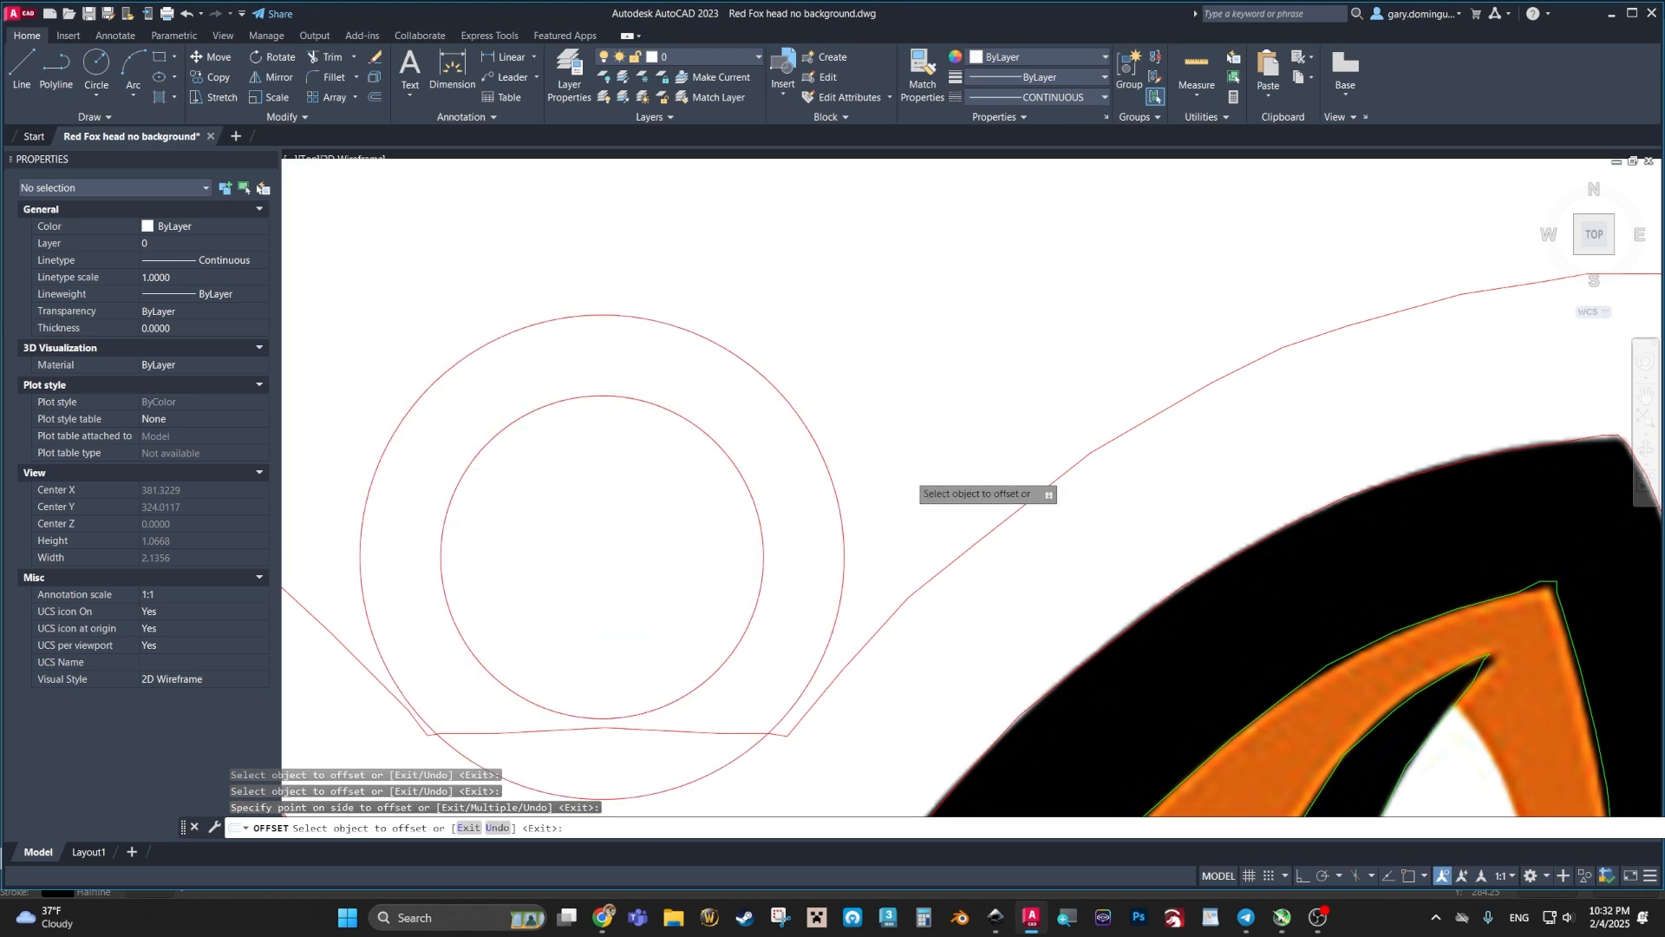
scroll(743, 469, down, 3)
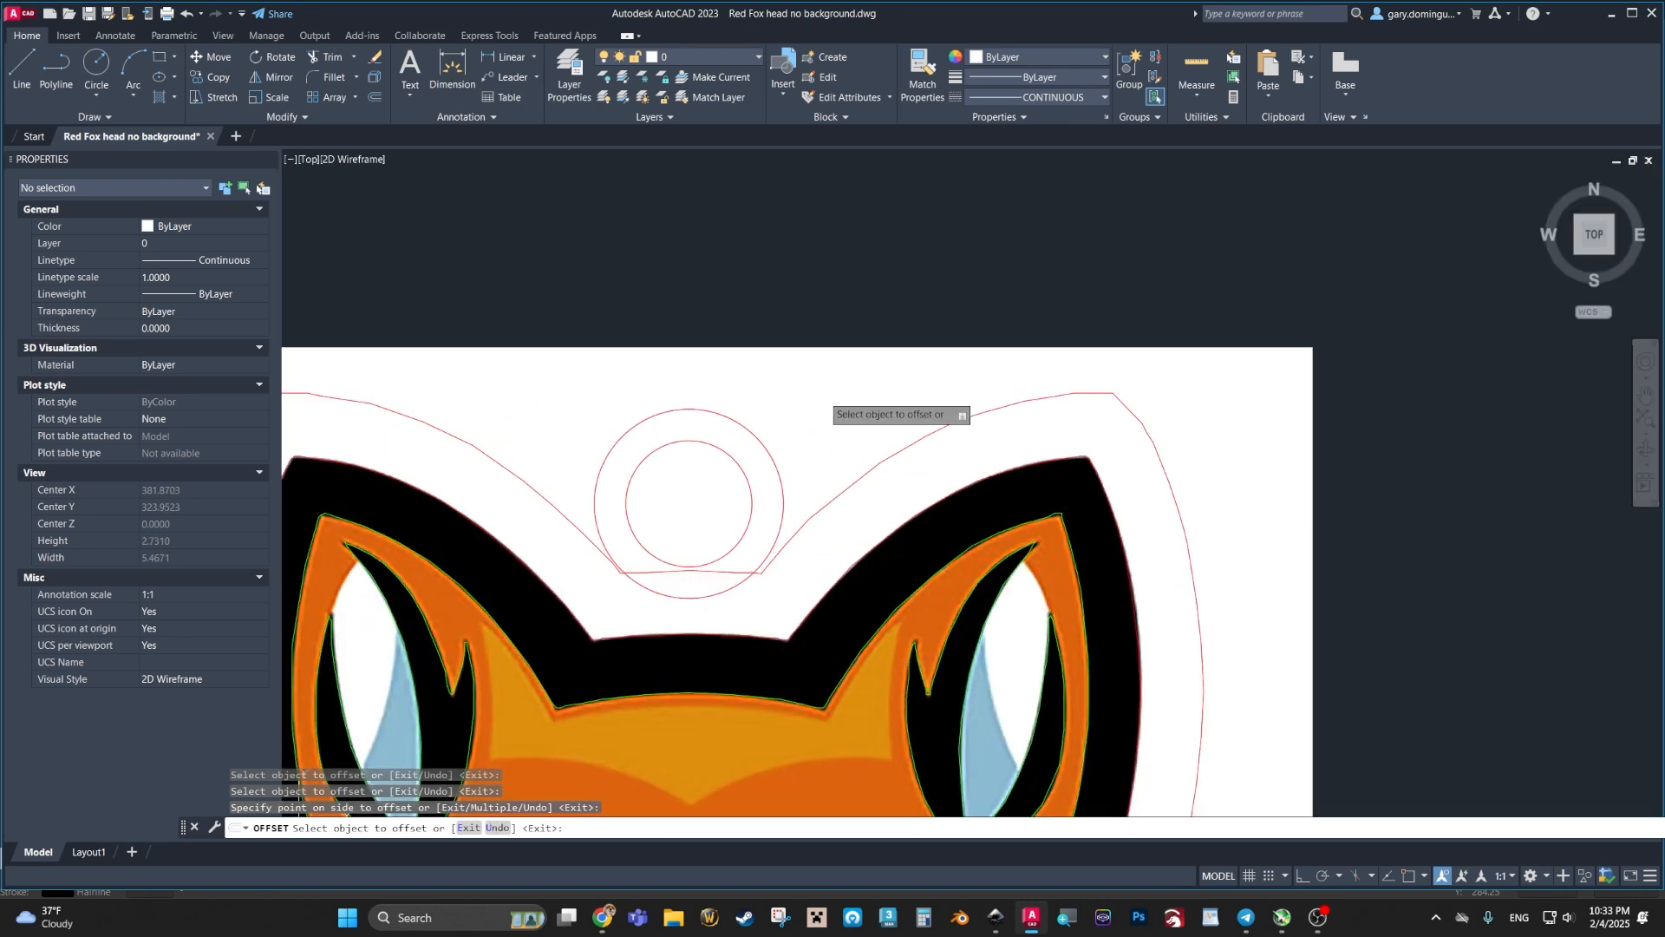
key(Escape)
Step: Select the fox raster image by its border and turn on its background transparency
middle_drag(737, 643, 884, 620)
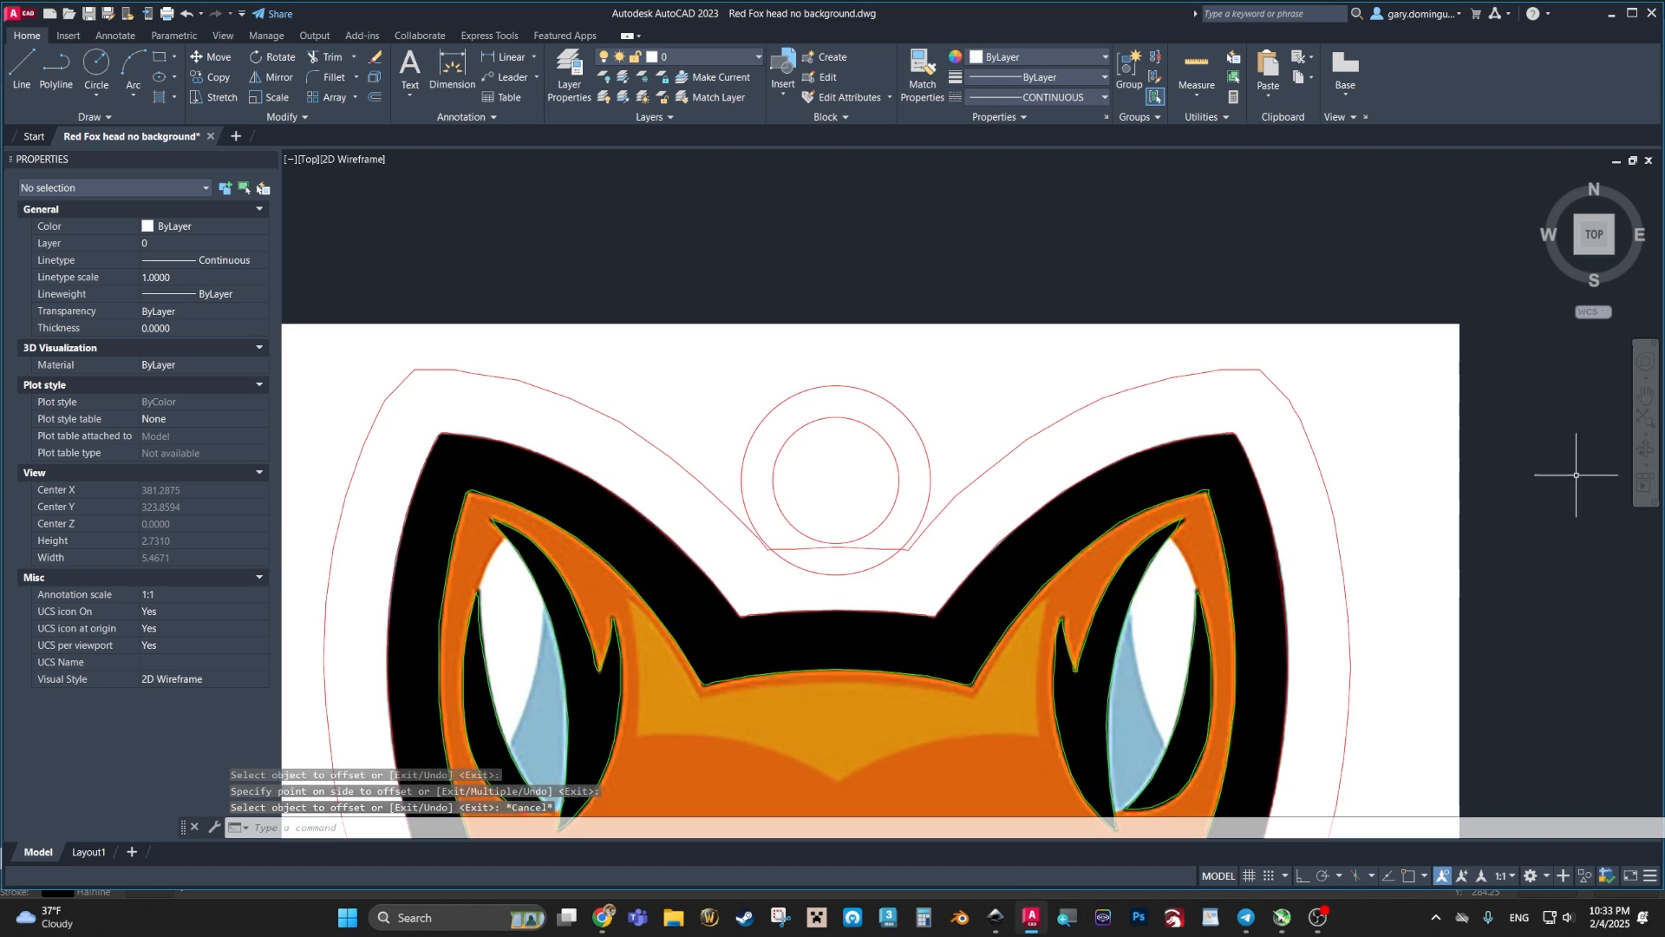
middle_drag(1548, 605, 1465, 513)
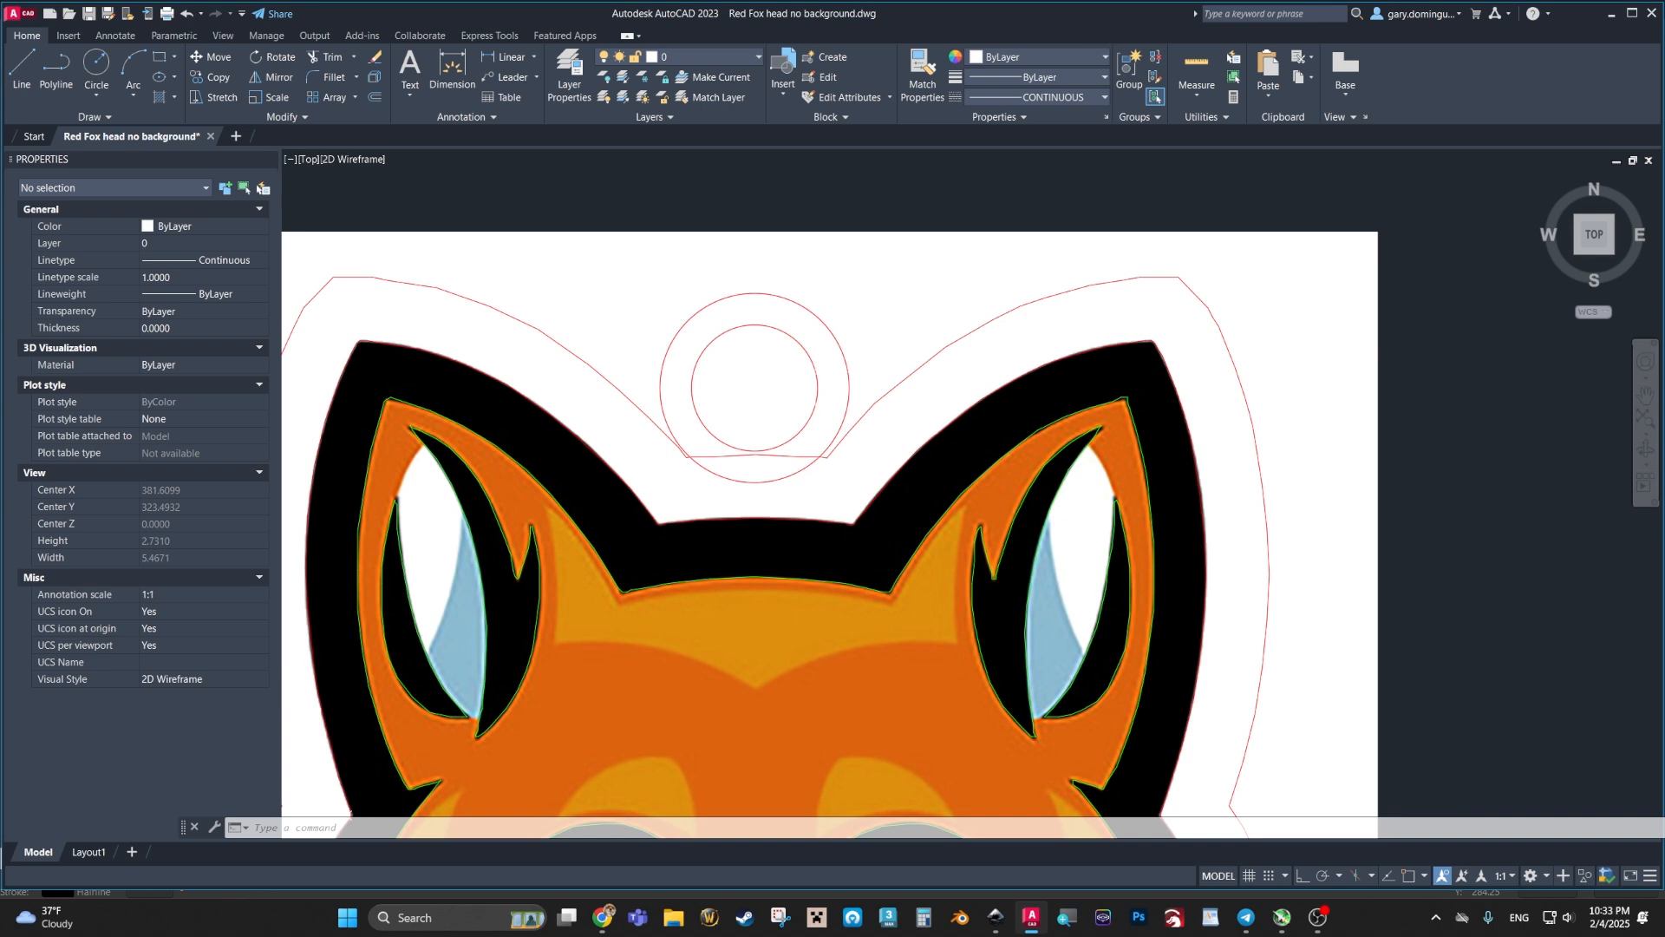
scroll(668, 497, down, 7)
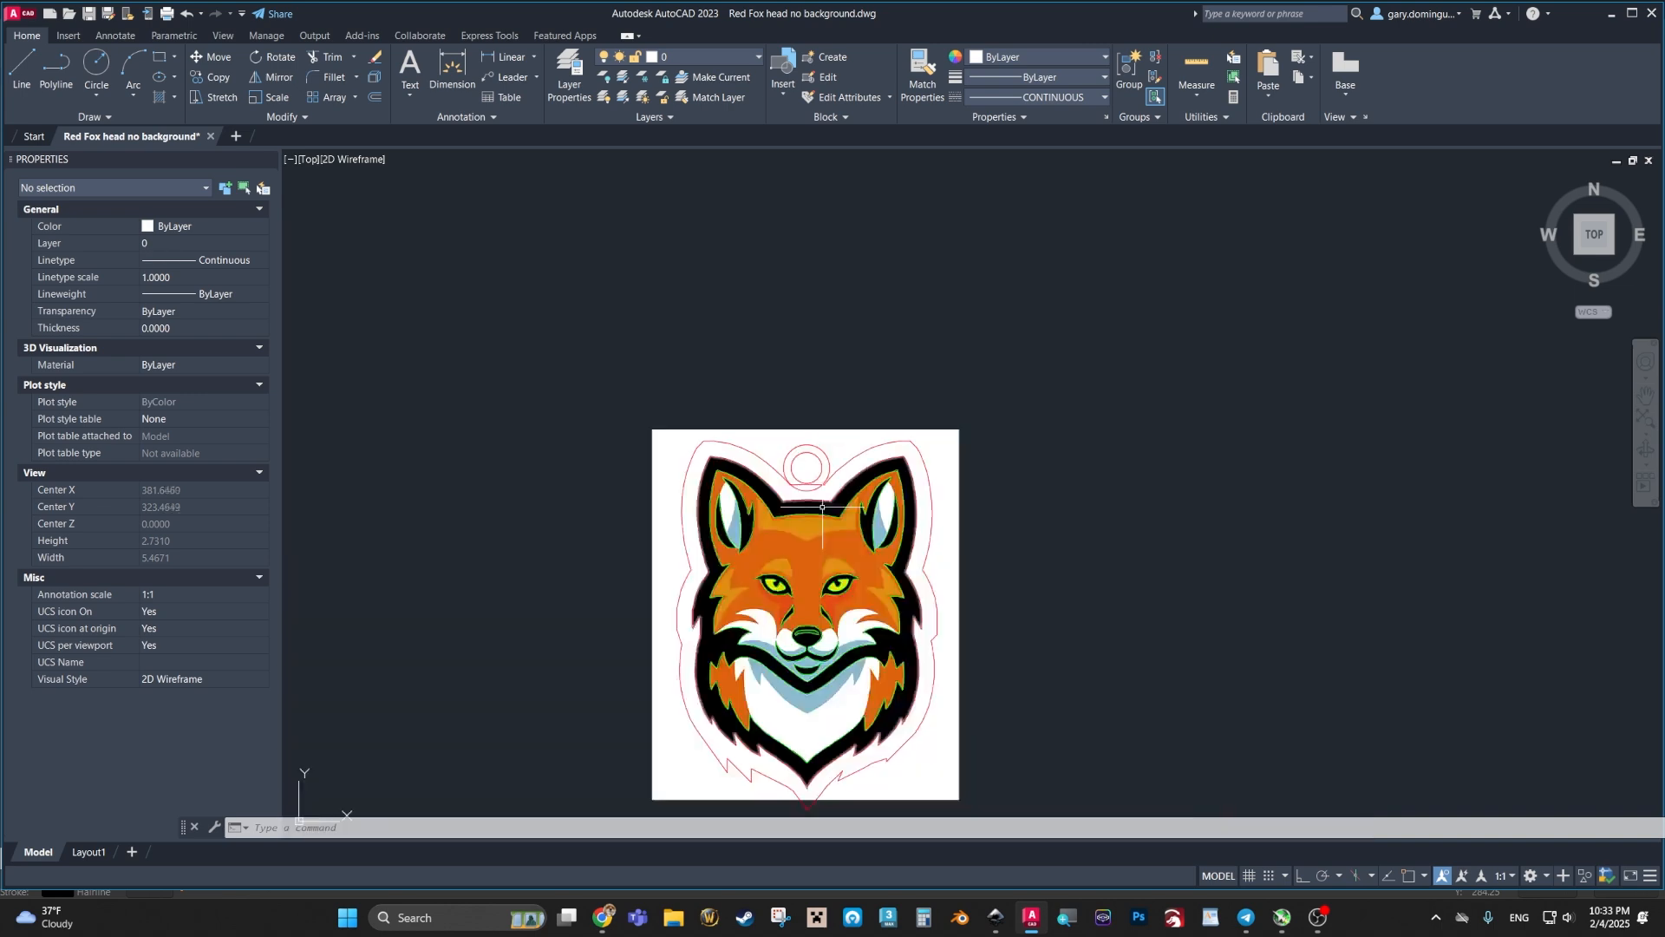
scroll(814, 499, up, 5)
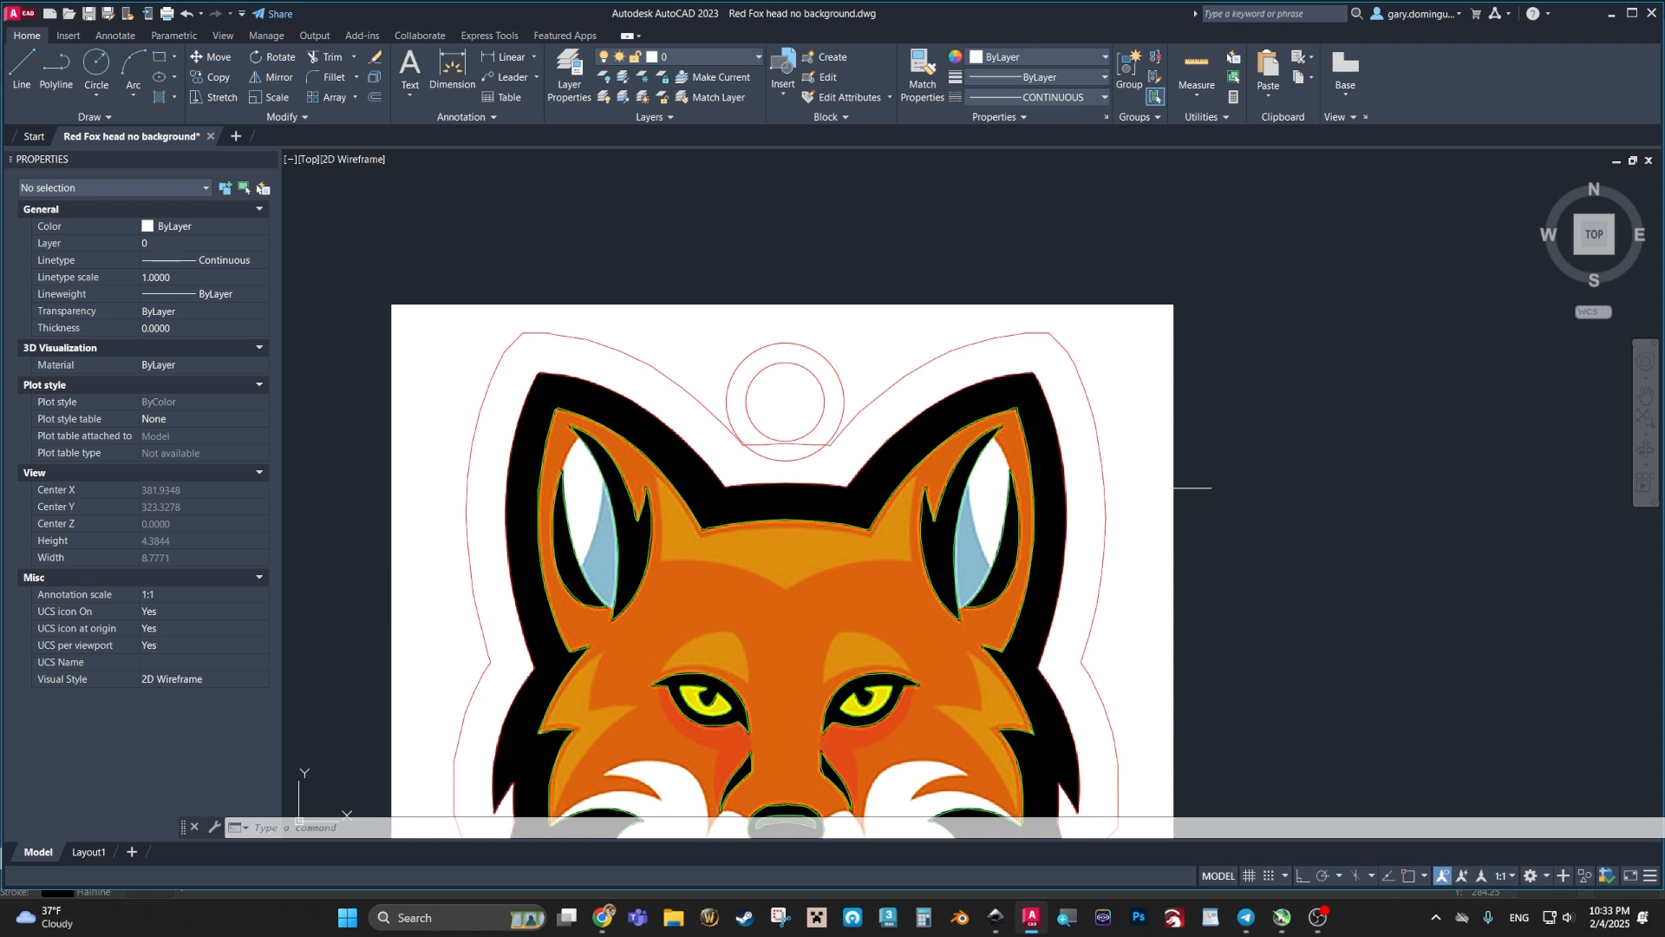
click(1177, 485)
click(1172, 525)
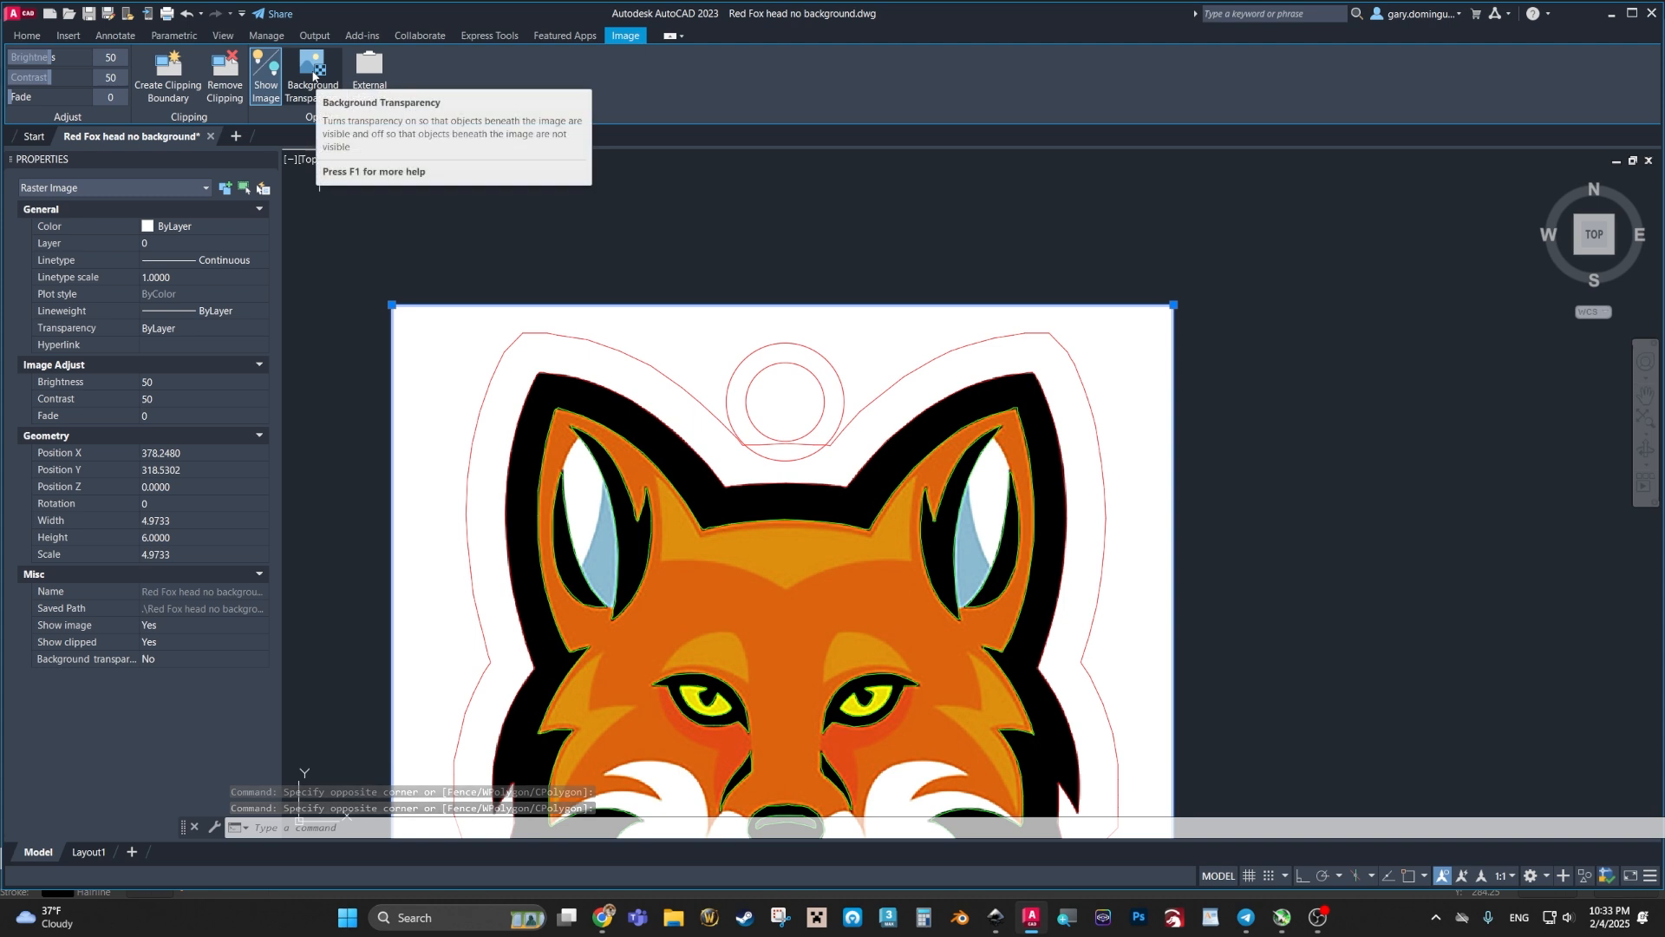
click(313, 76)
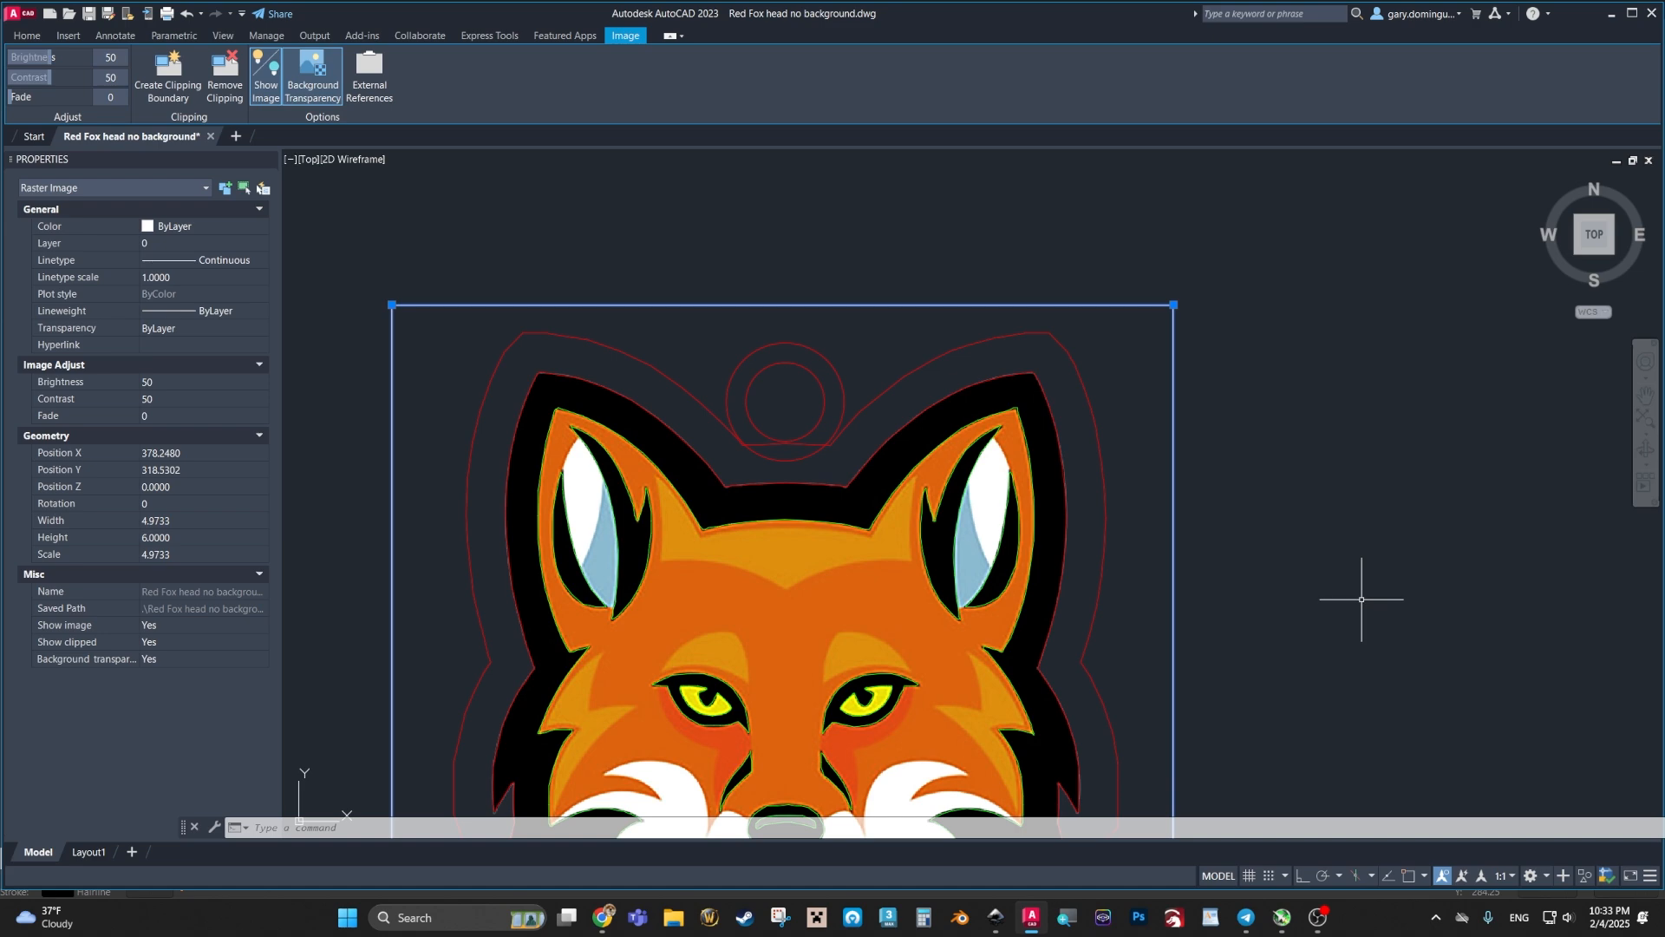
scroll(1341, 576, up, 1)
scroll(1327, 556, down, 1)
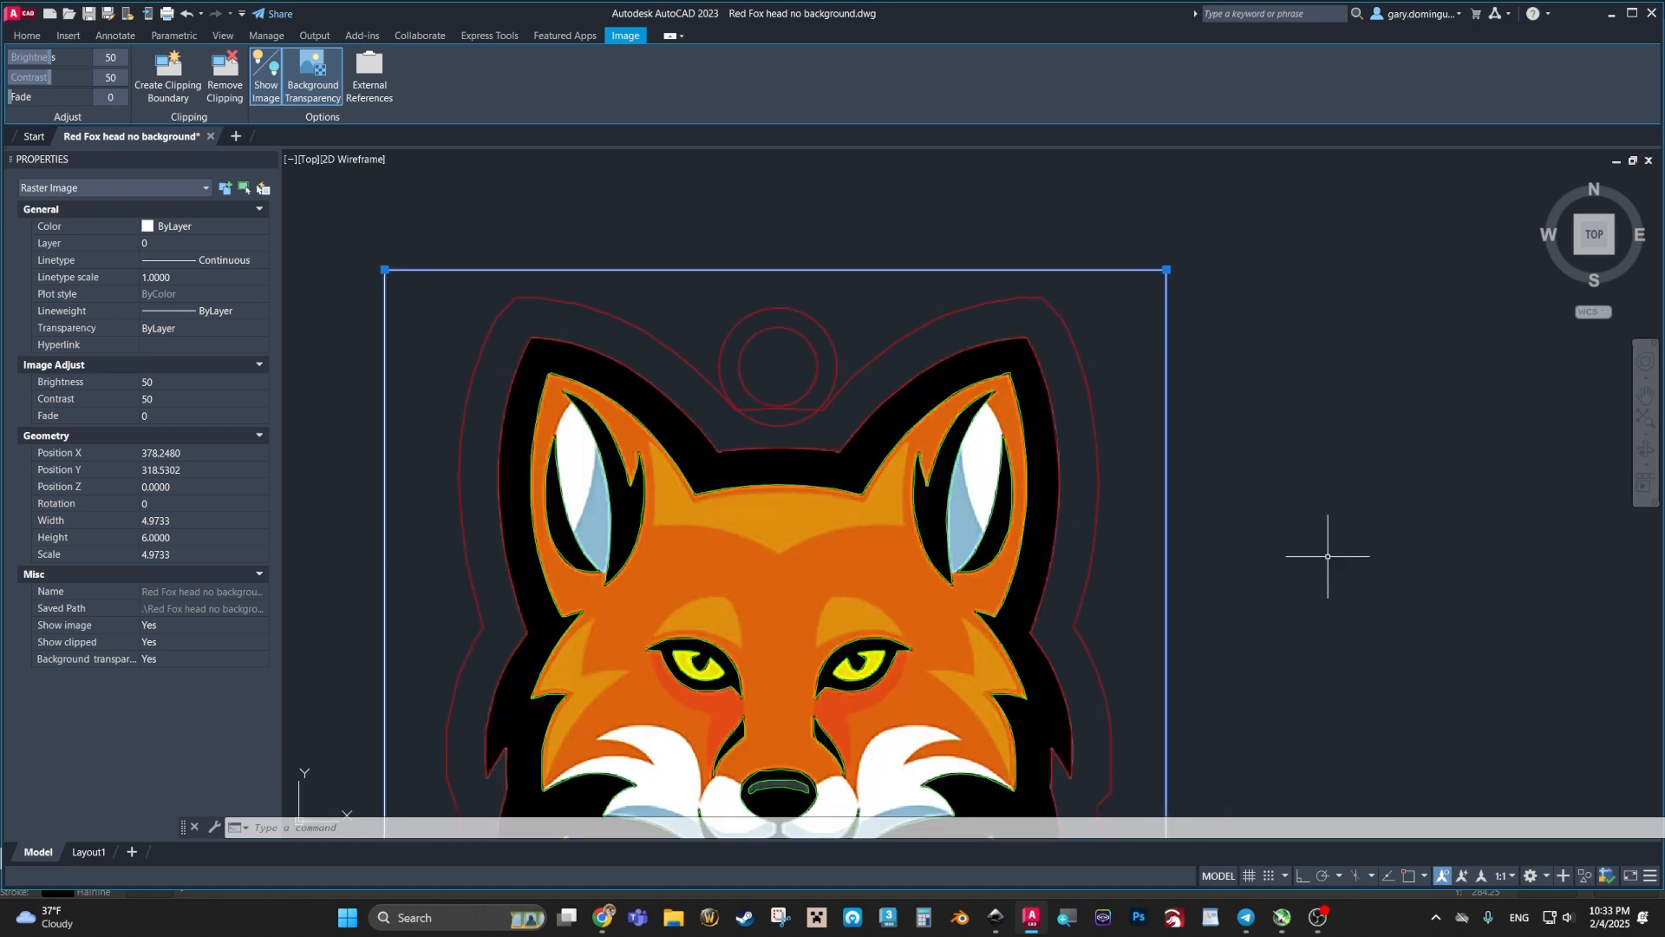
middle_drag(1327, 556, 1351, 661)
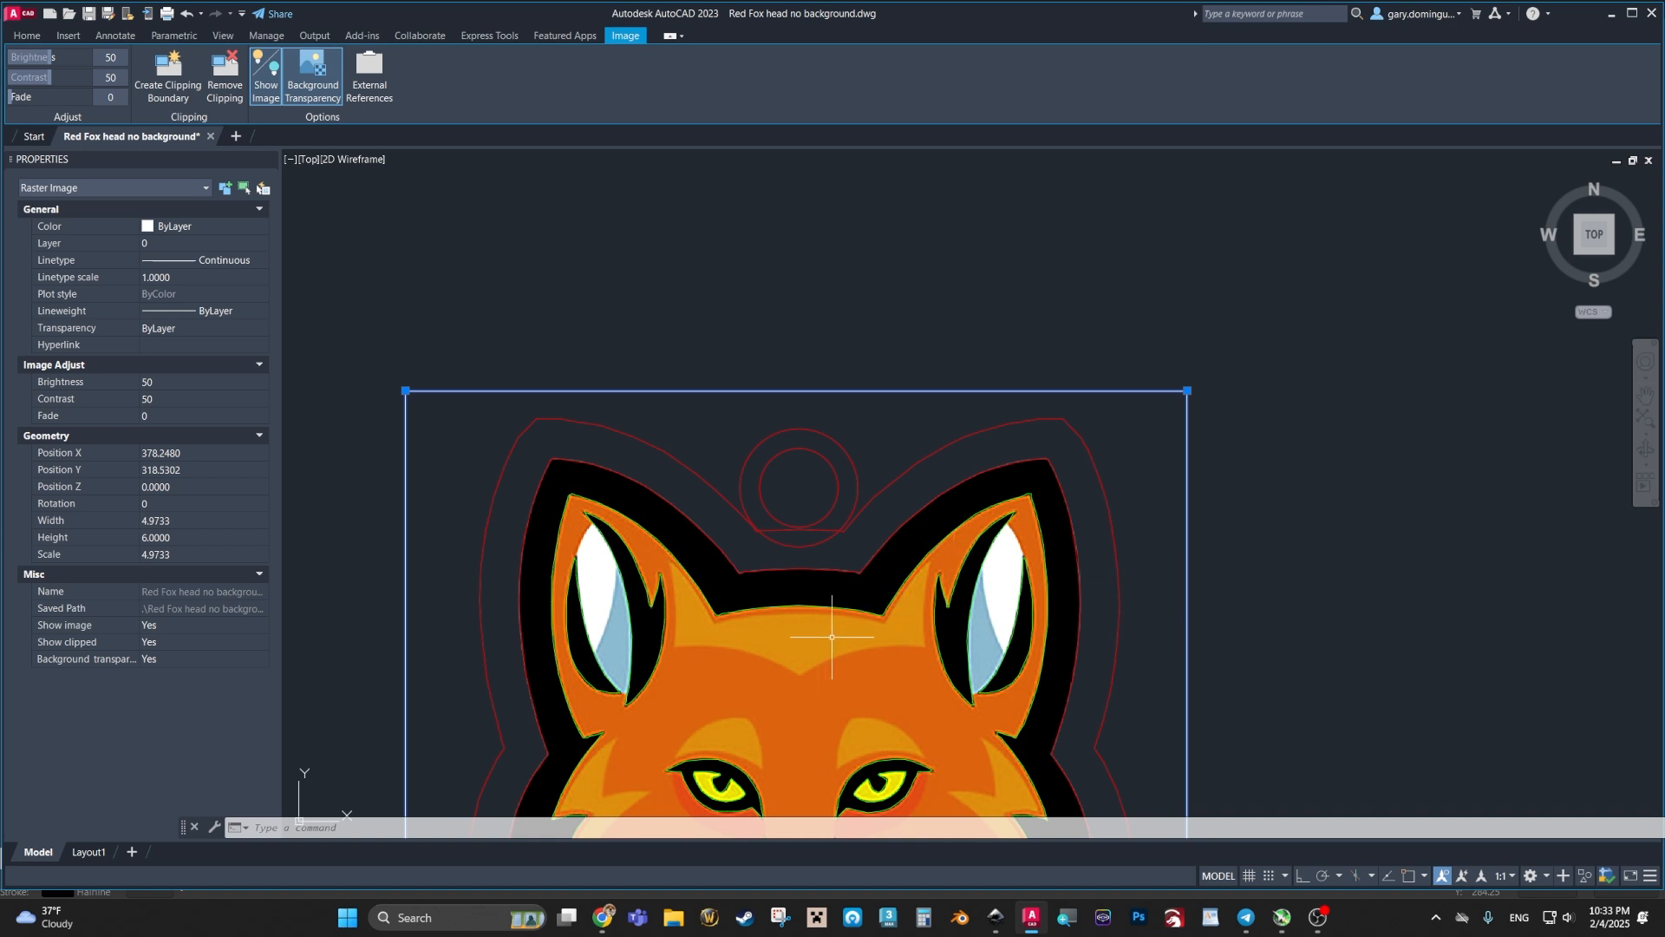
Step: Move both concentric circles between the ears down by about 0.09, deeper into the offset outline
scroll(798, 541, up, 4)
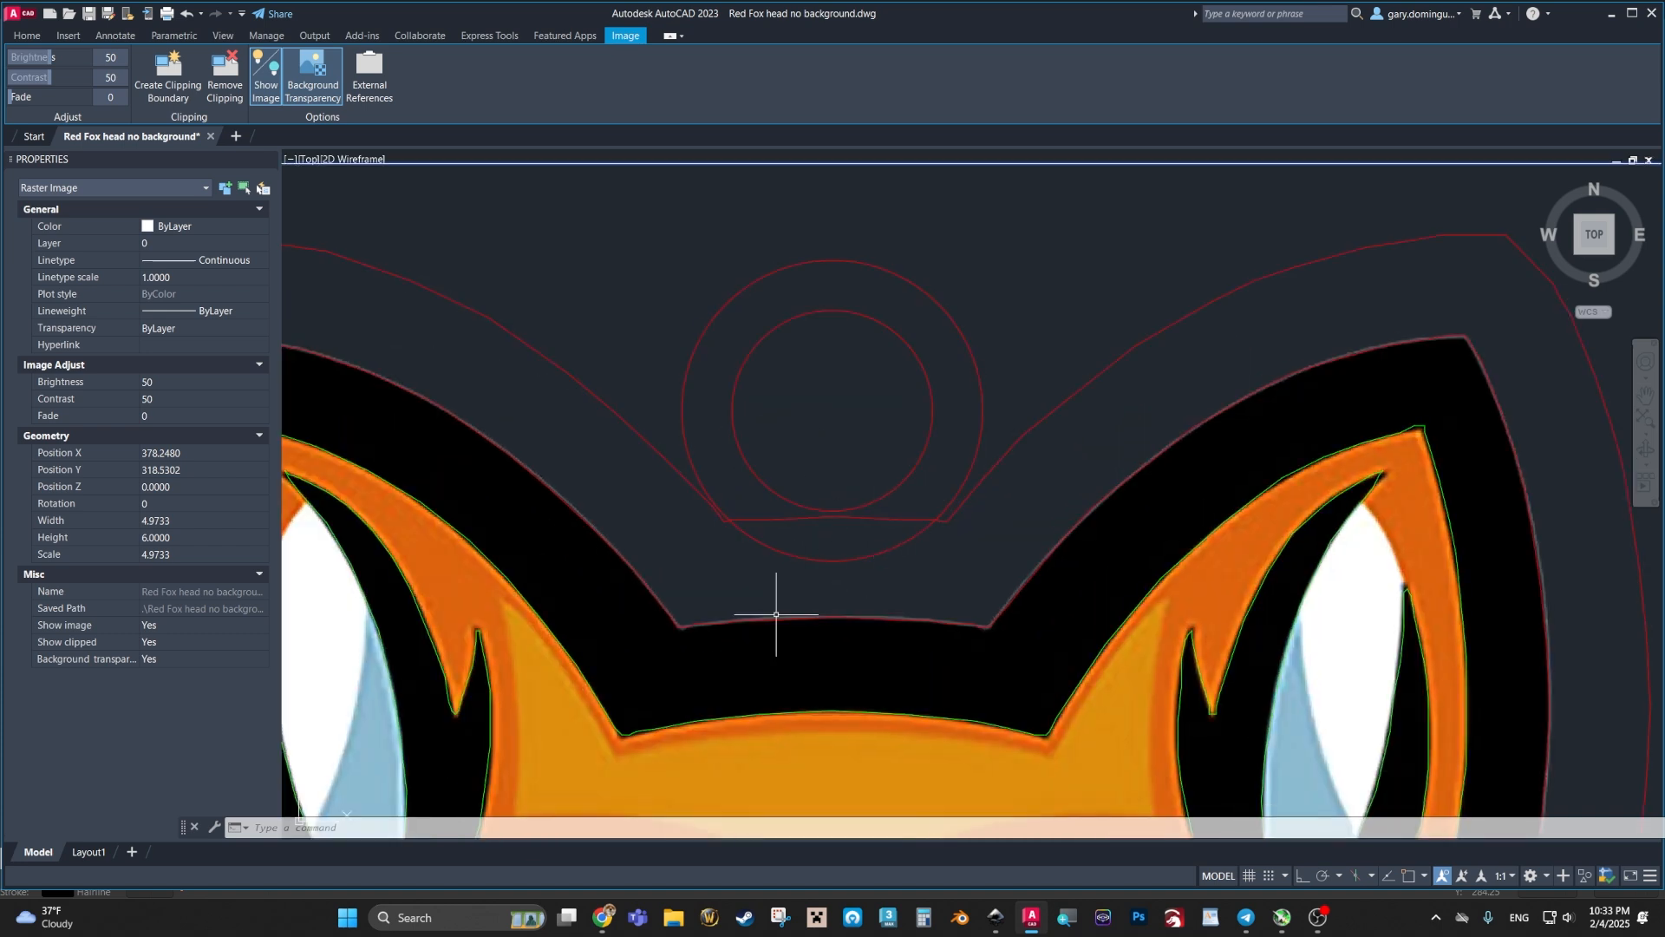
click(764, 334)
click(732, 297)
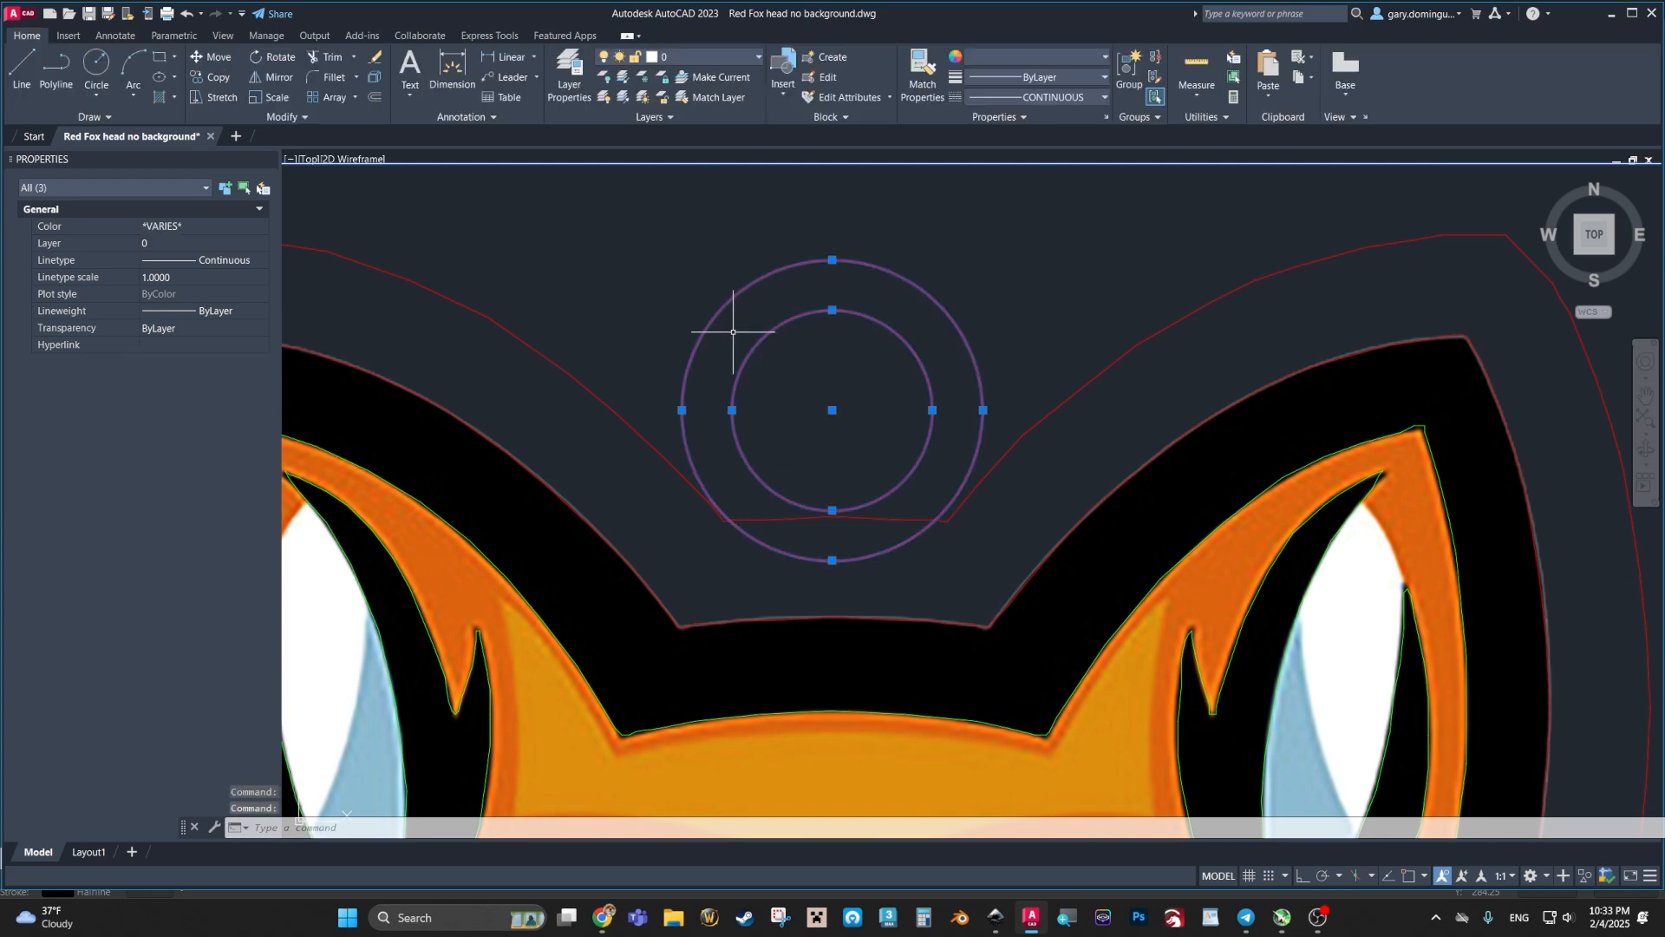
click(832, 410)
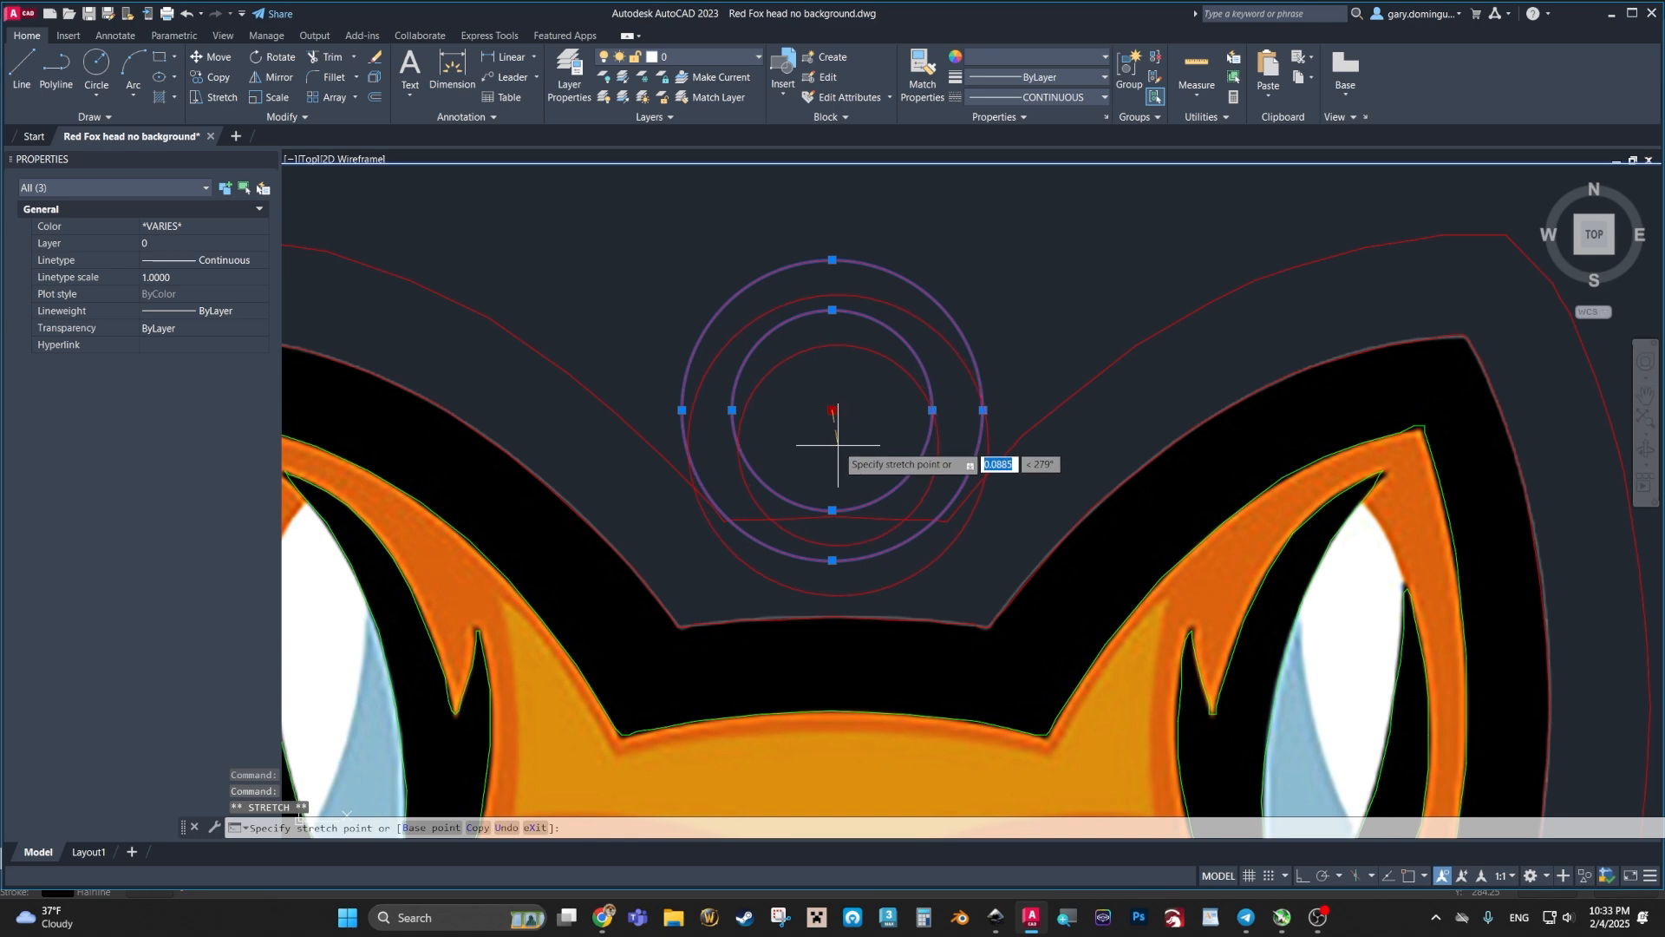
click(838, 445)
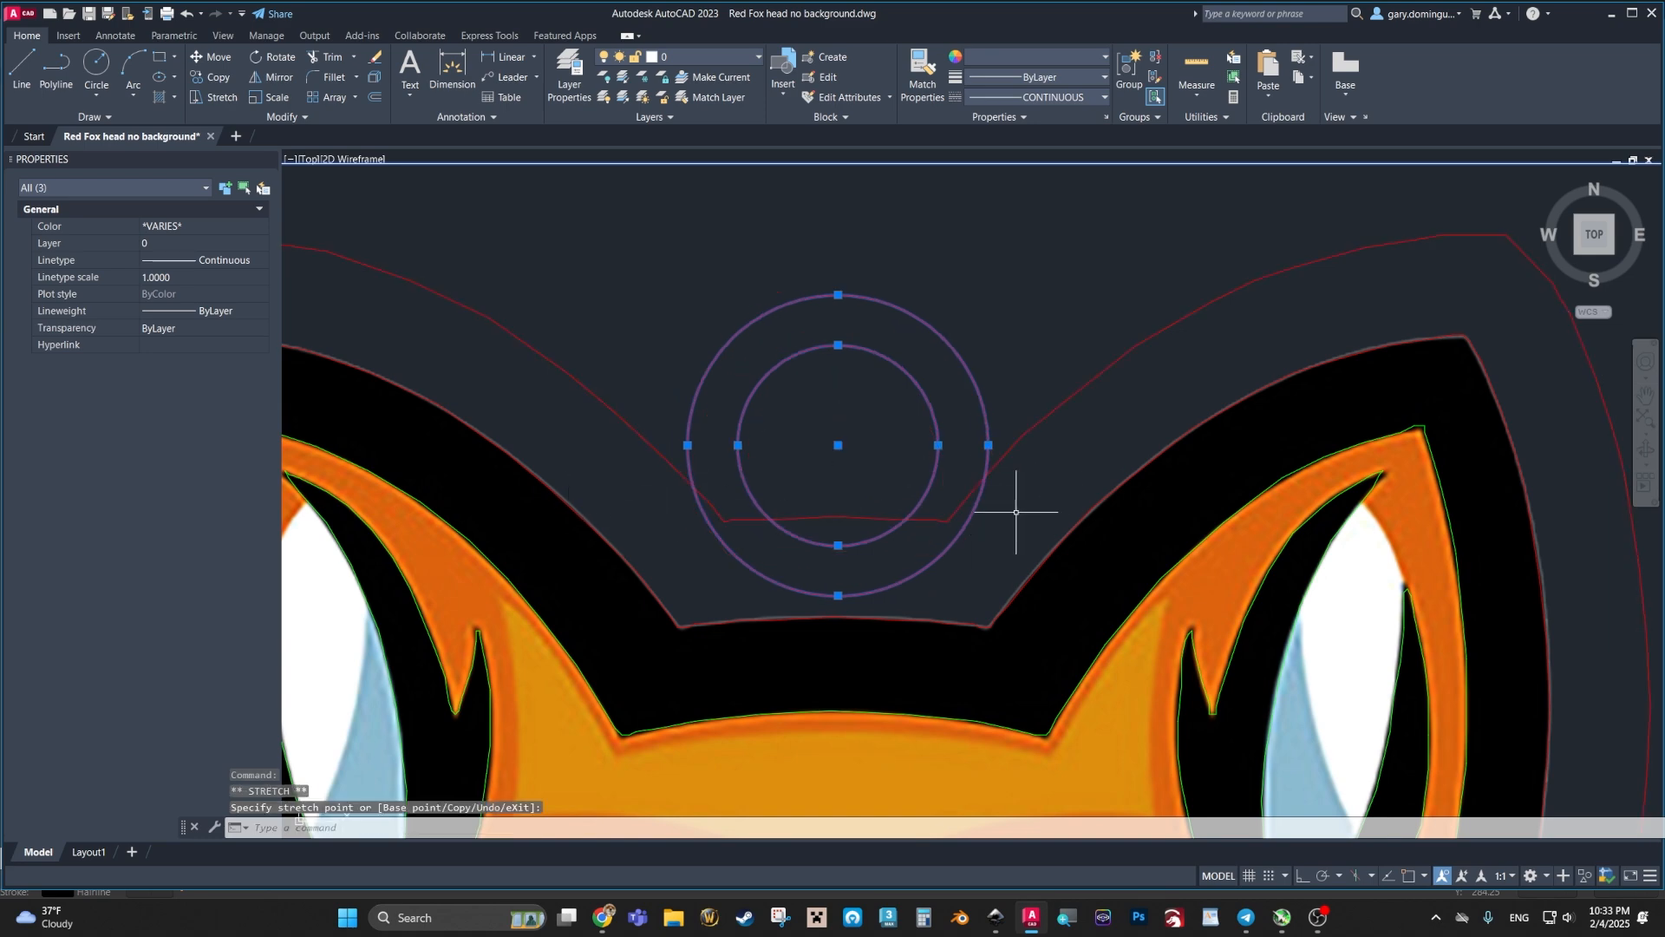
scroll(735, 414, down, 5)
scroll(763, 390, up, 5)
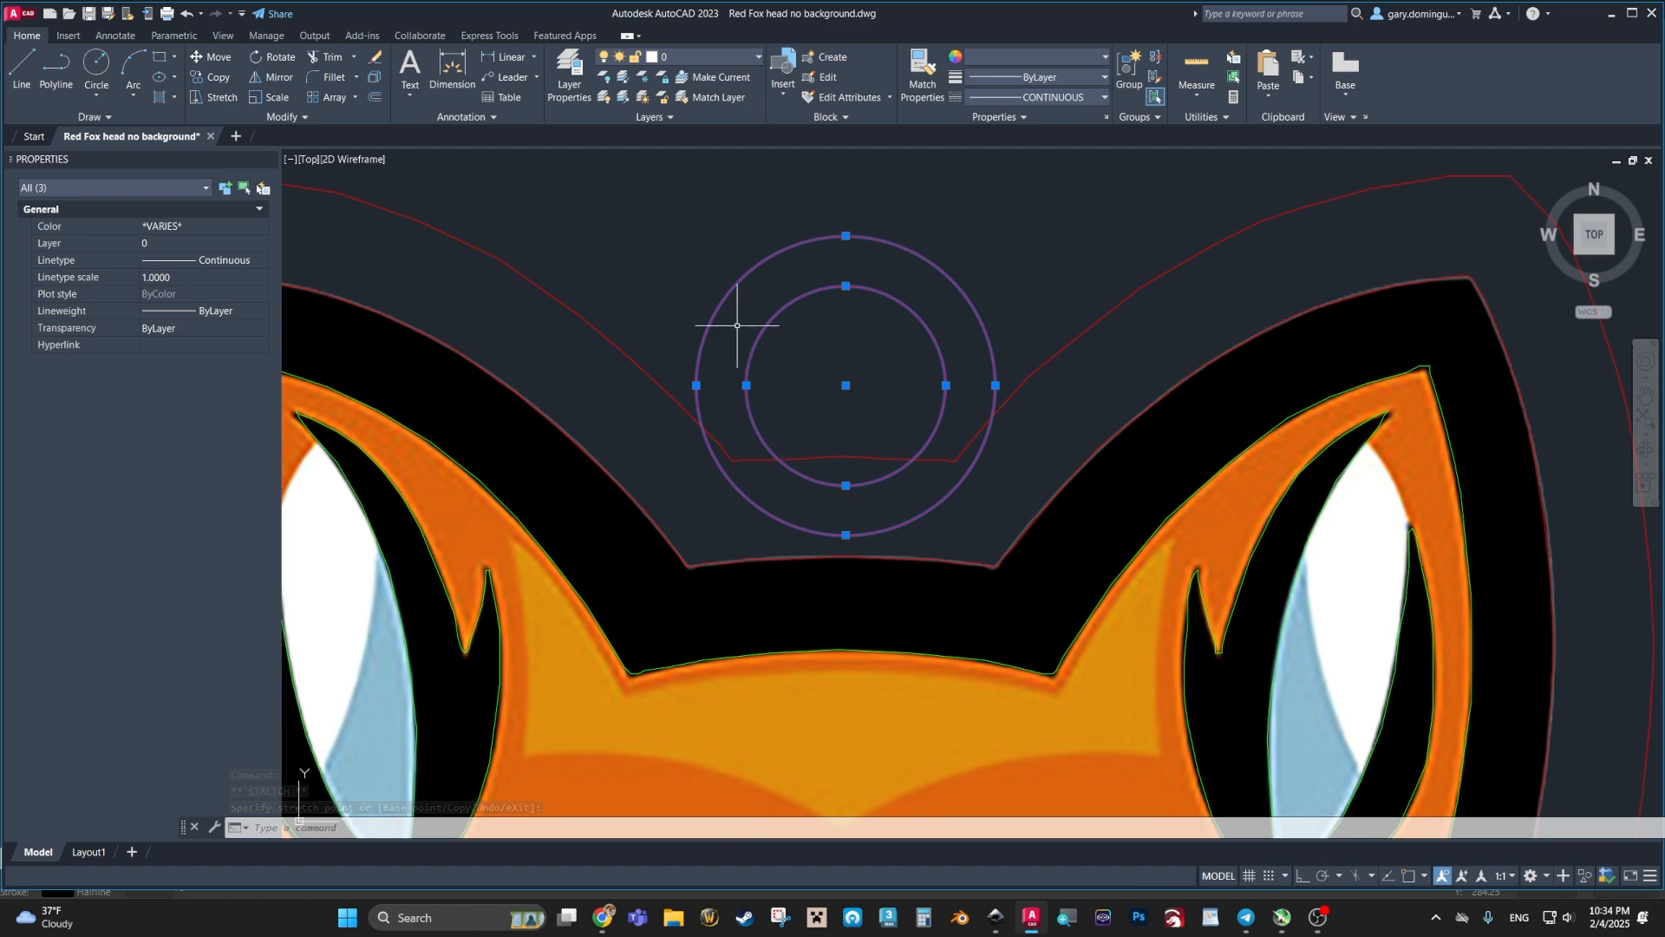
key(Escape)
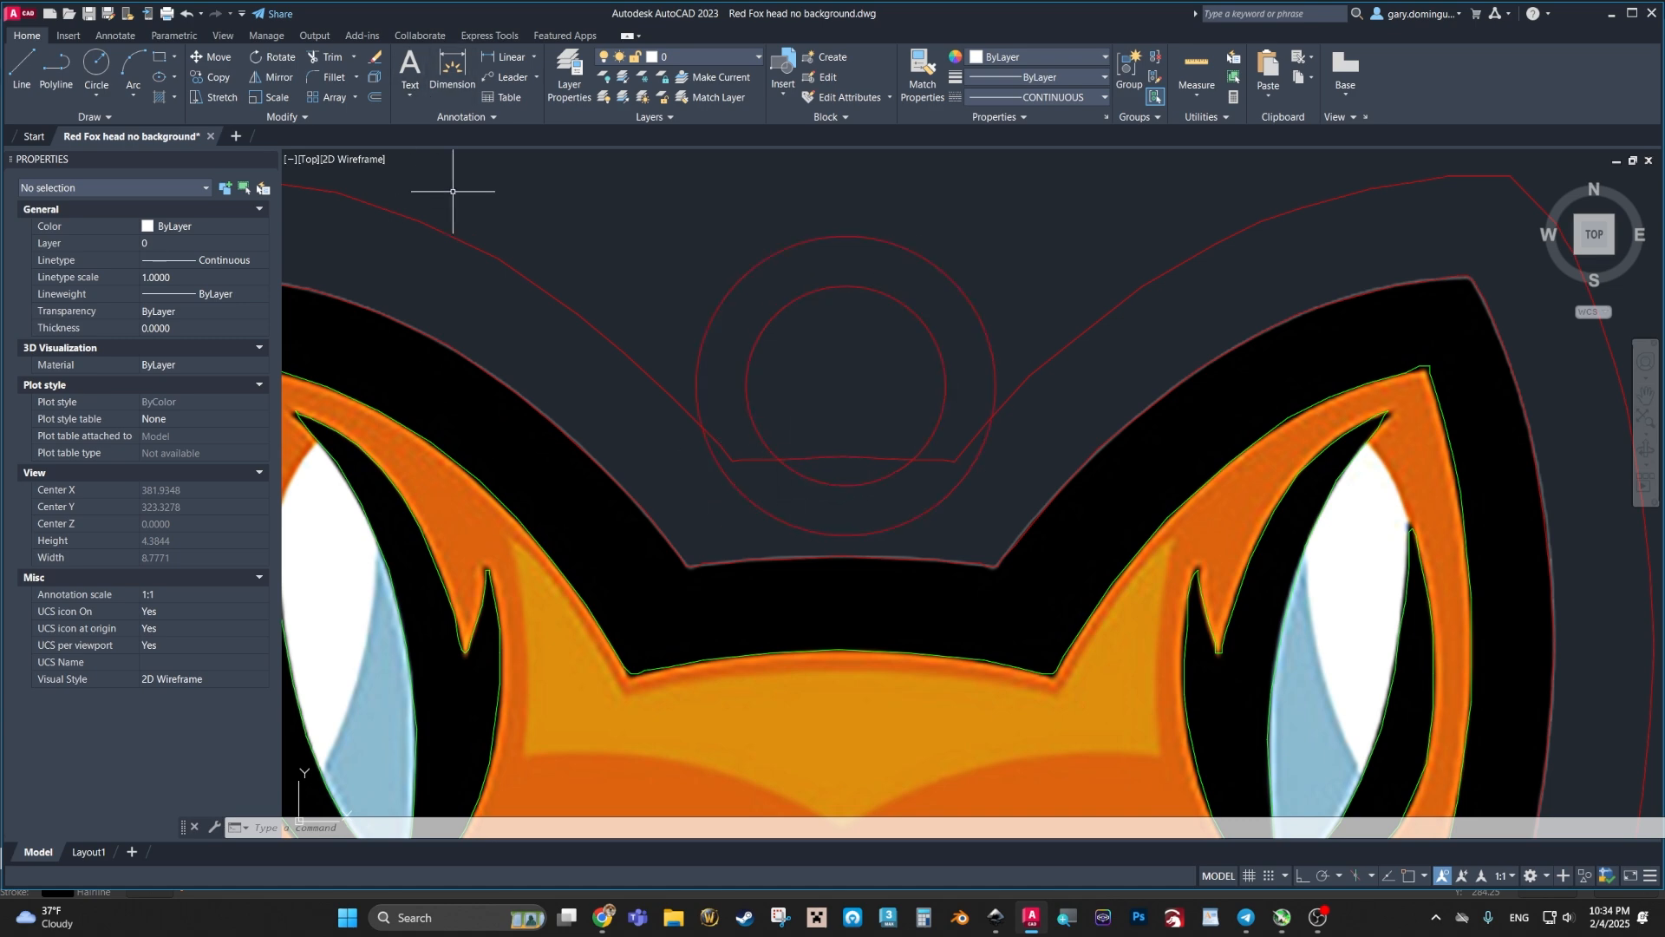
Step: Trim the outer circle's lower arc below the offset outline and the outline segments crossing the ring between the ears
click(330, 60)
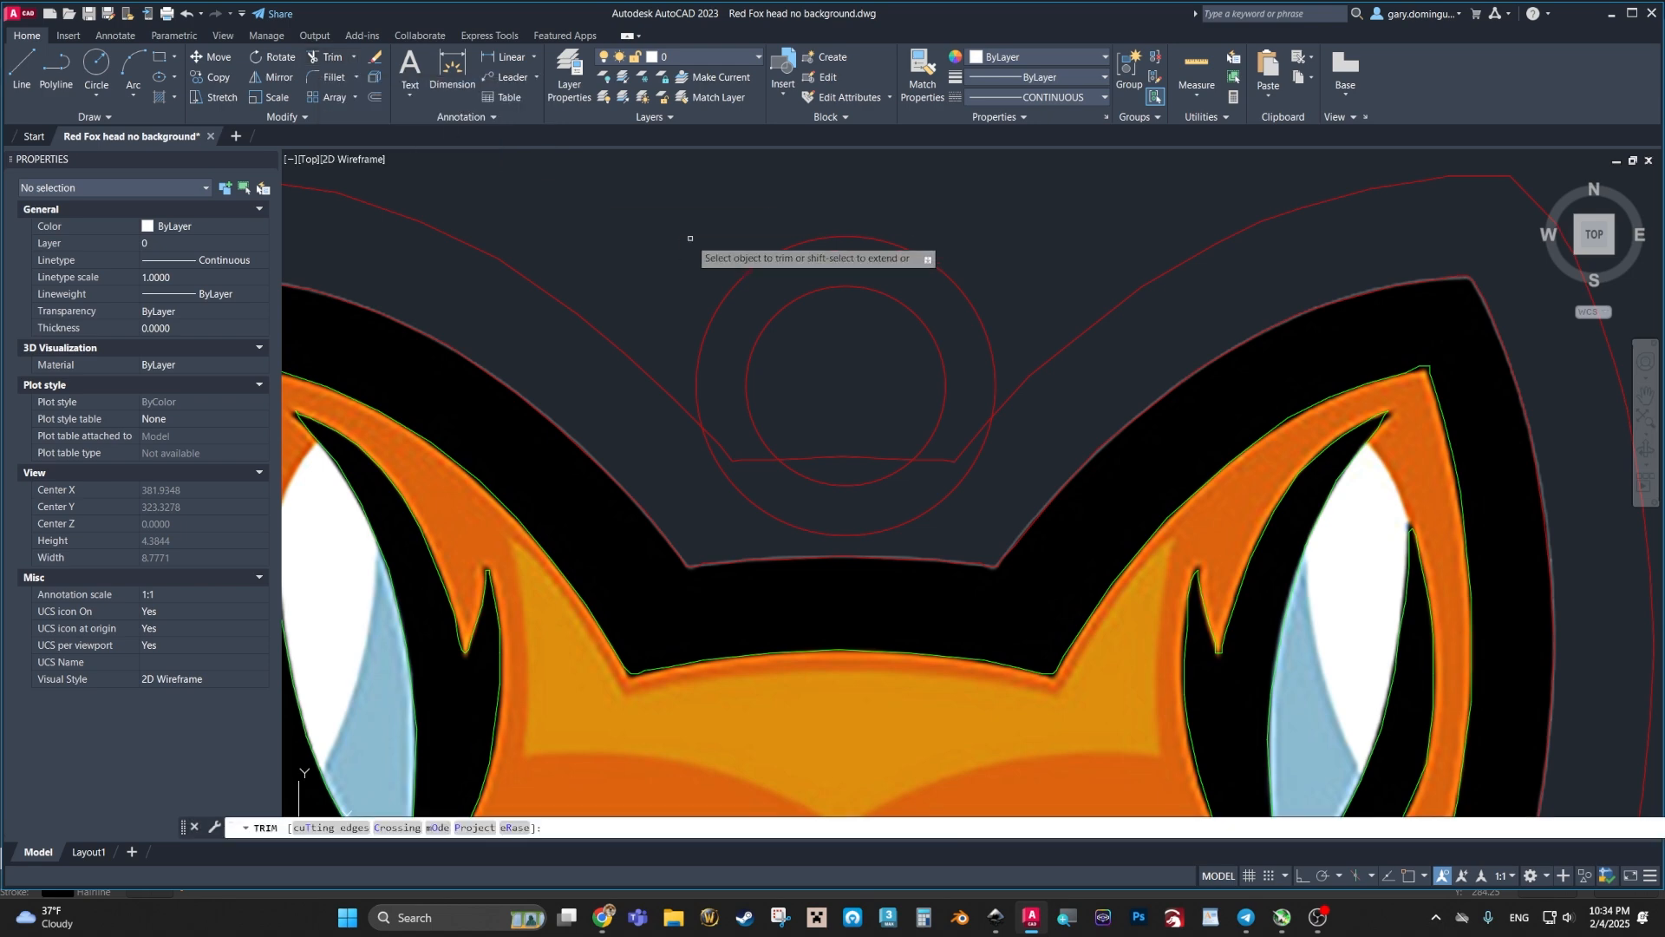
click(792, 522)
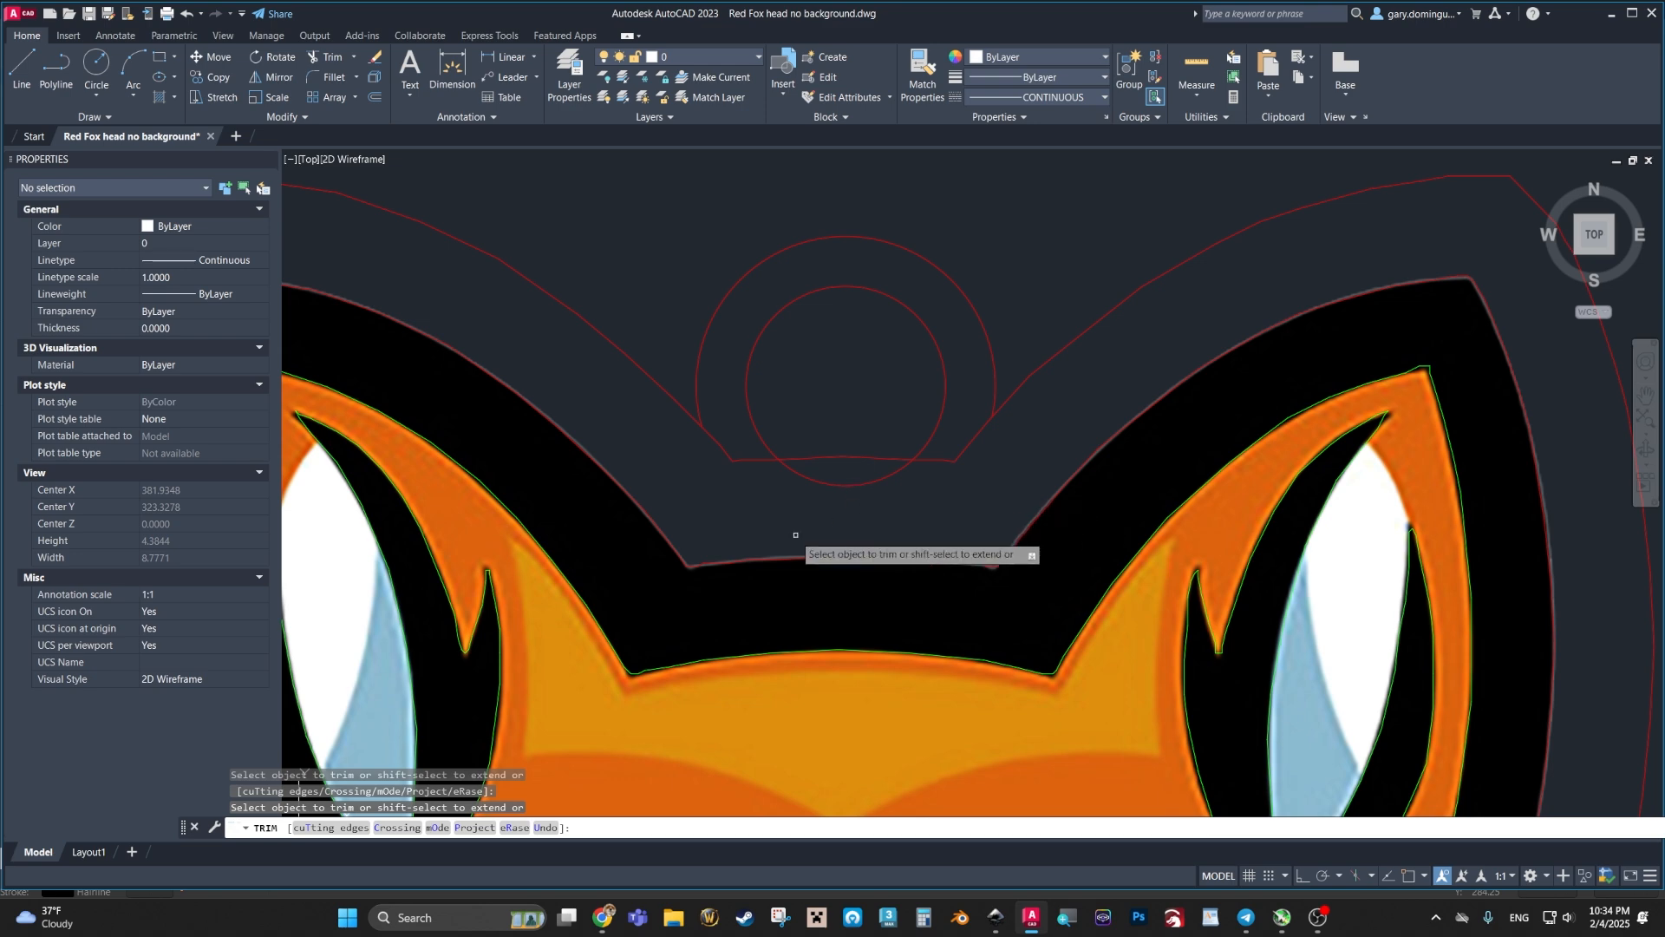
click(836, 455)
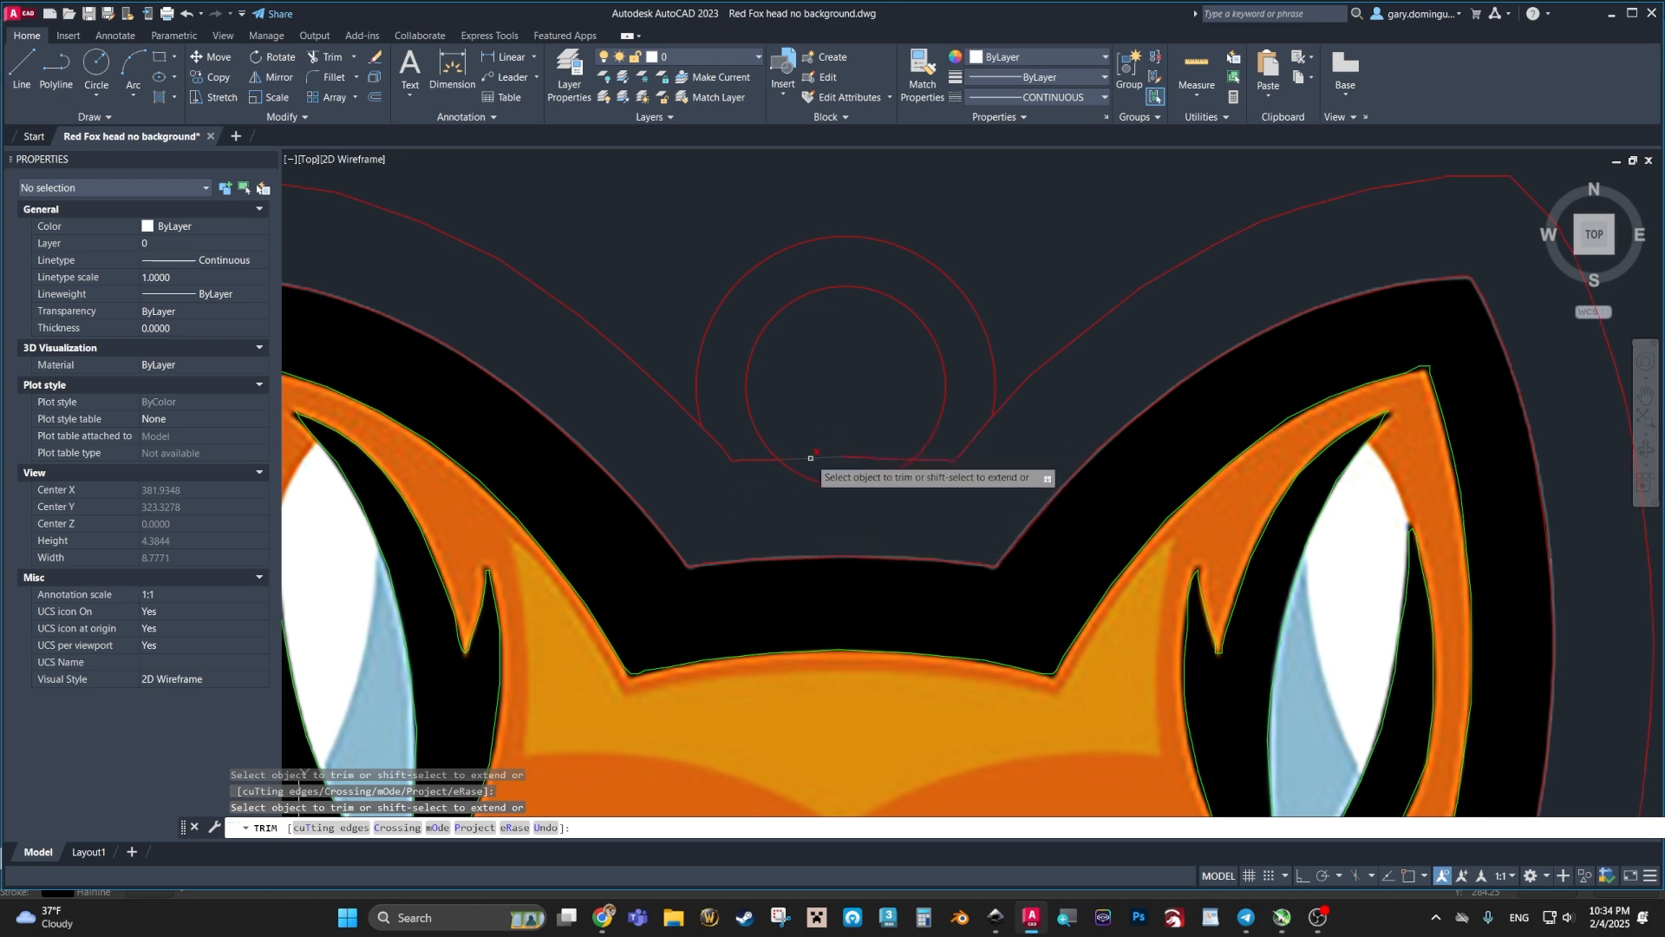
click(896, 459)
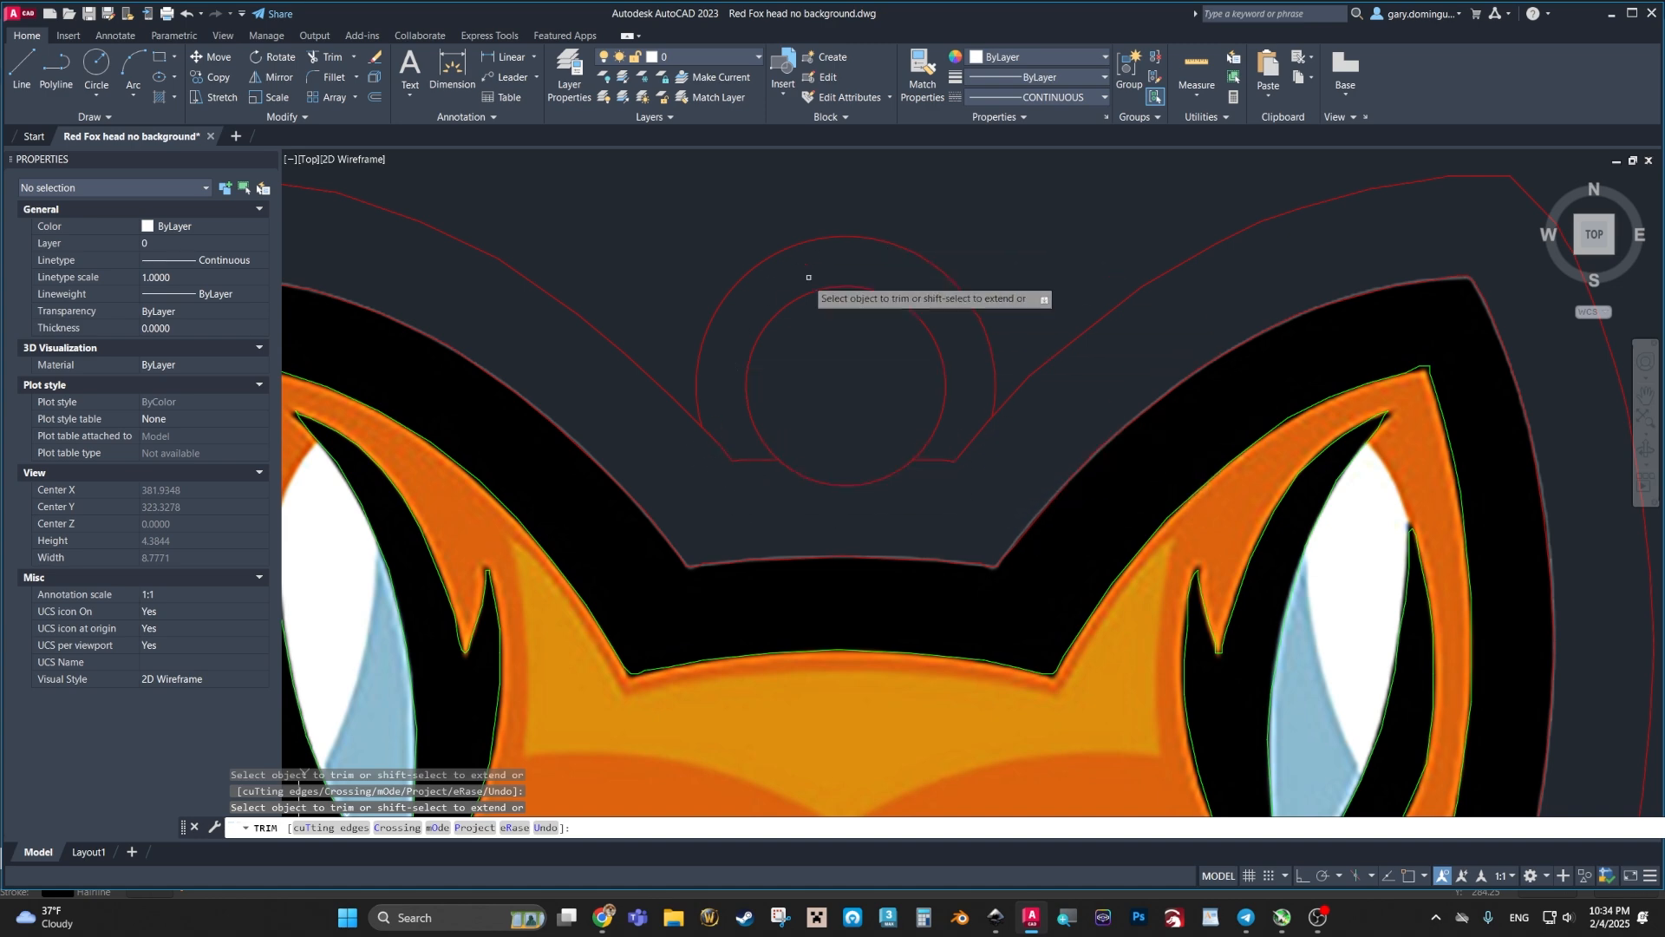
click(713, 432)
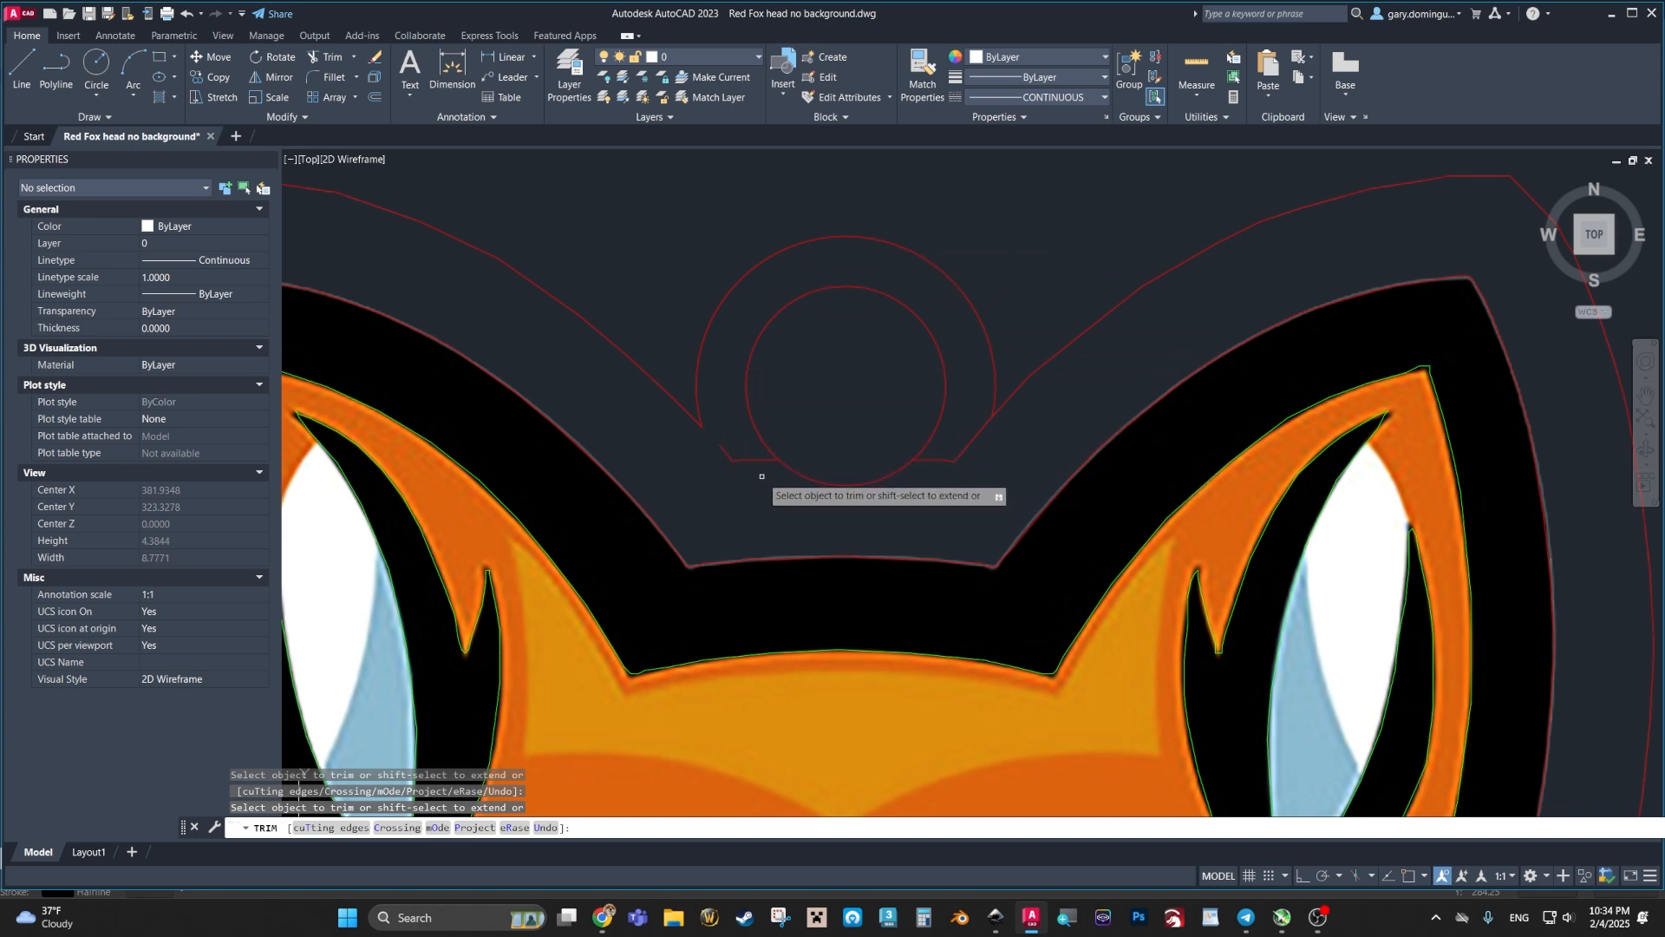
click(978, 435)
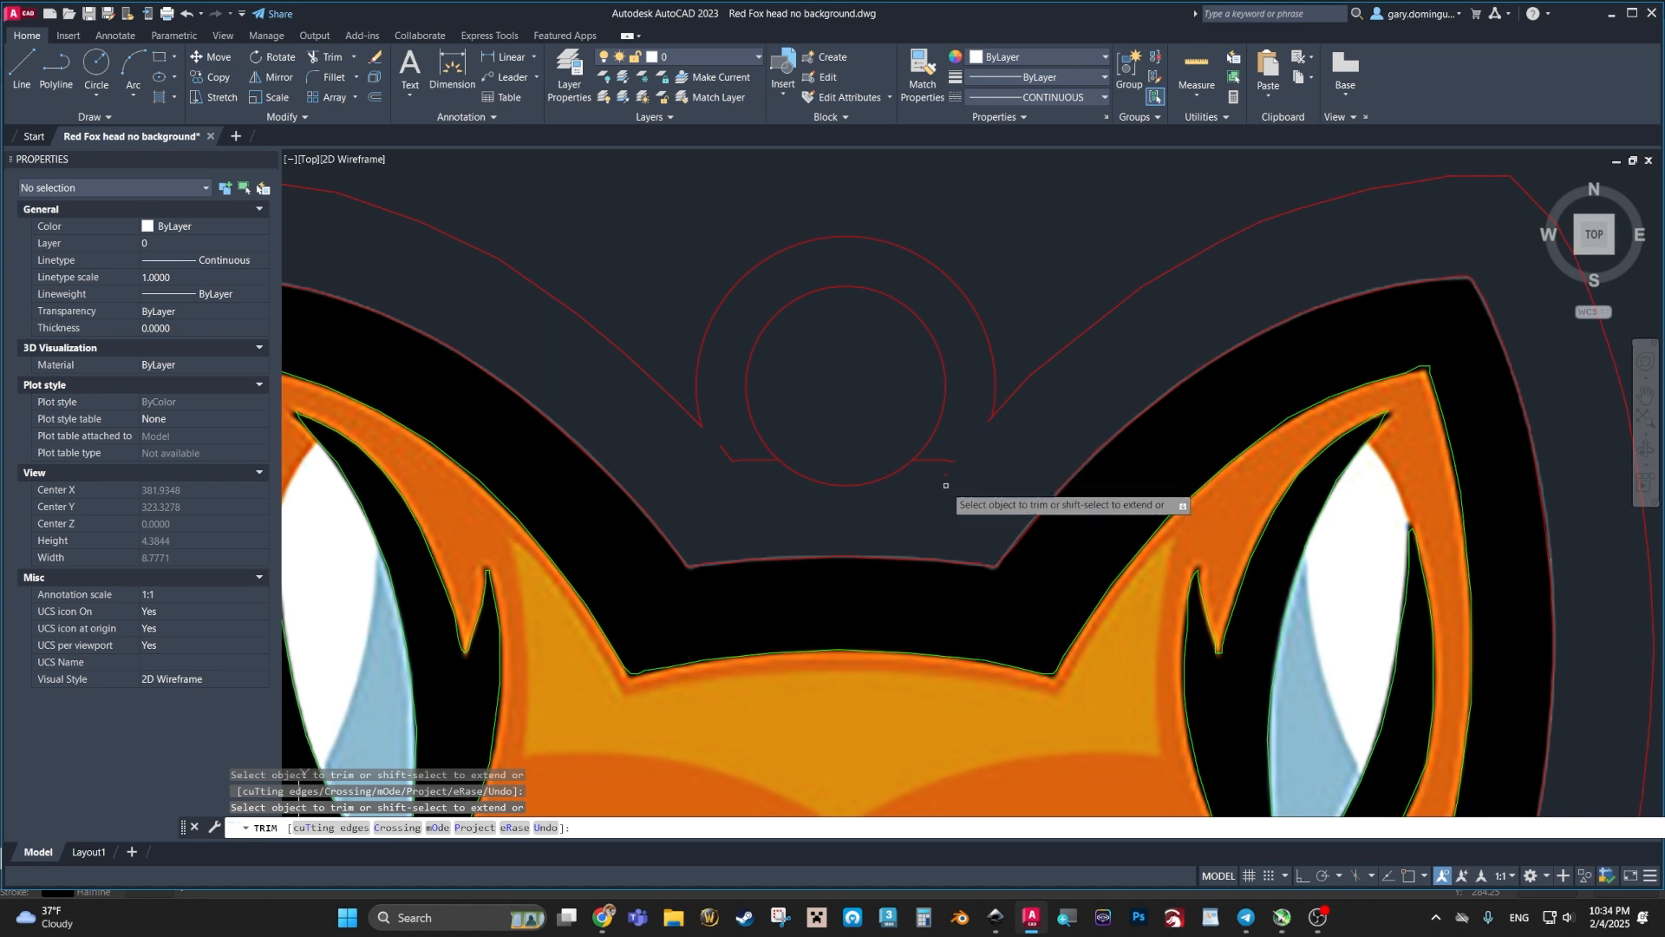
scroll(911, 457, up, 10)
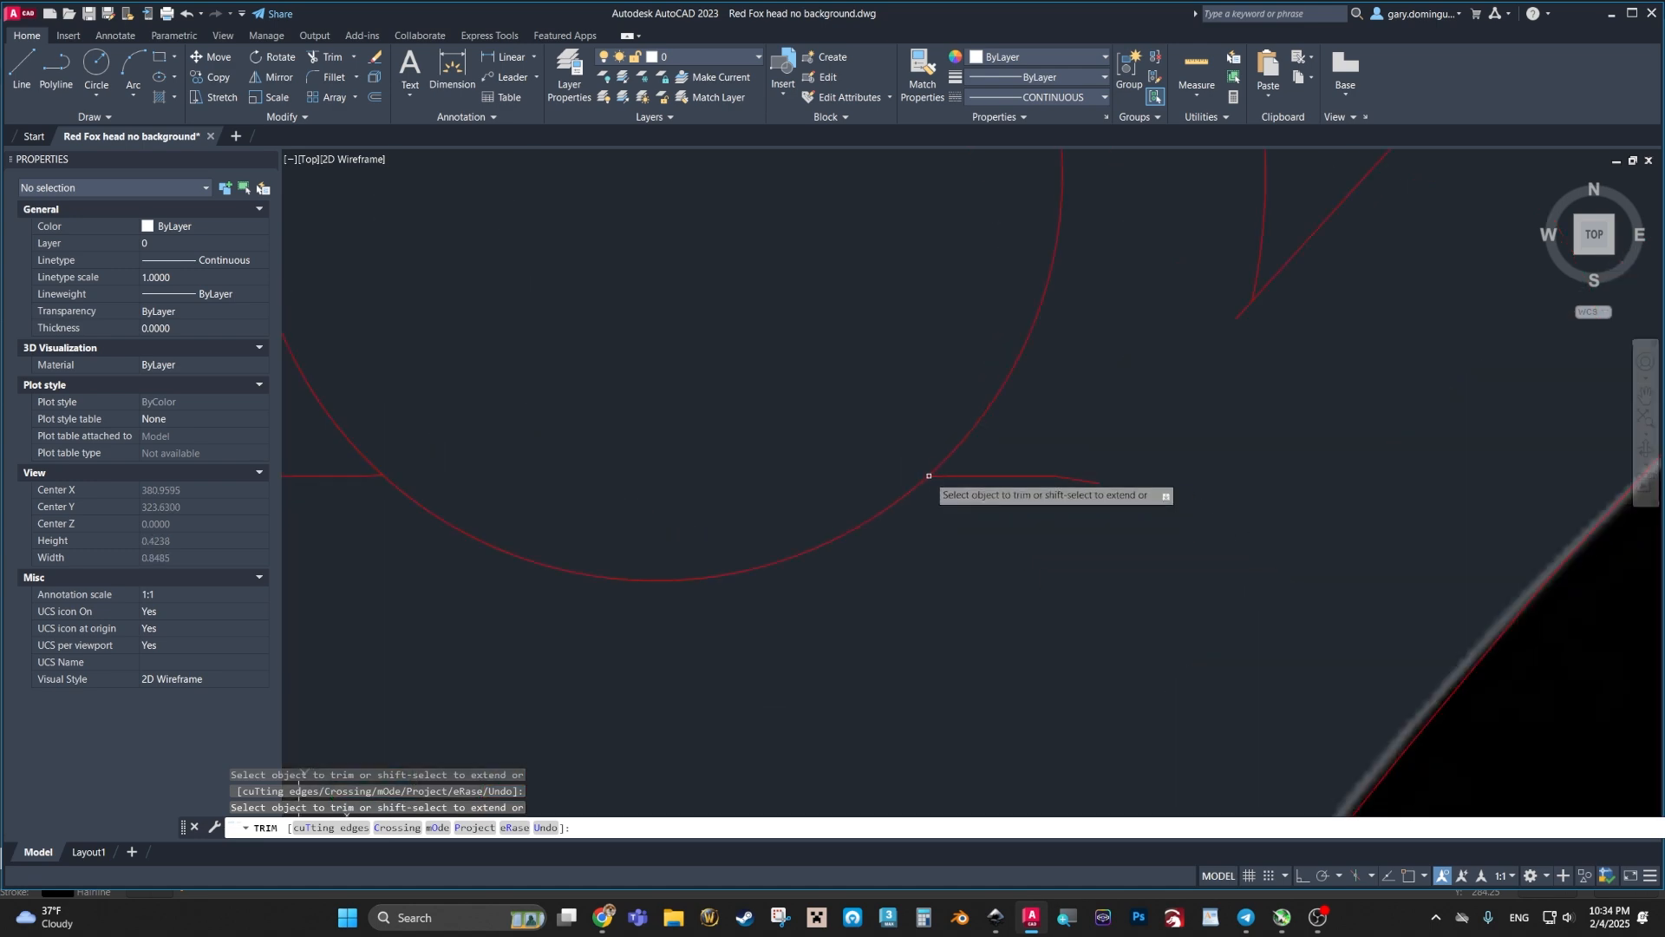
scroll(941, 473, down, 6)
scroll(725, 584, up, 4)
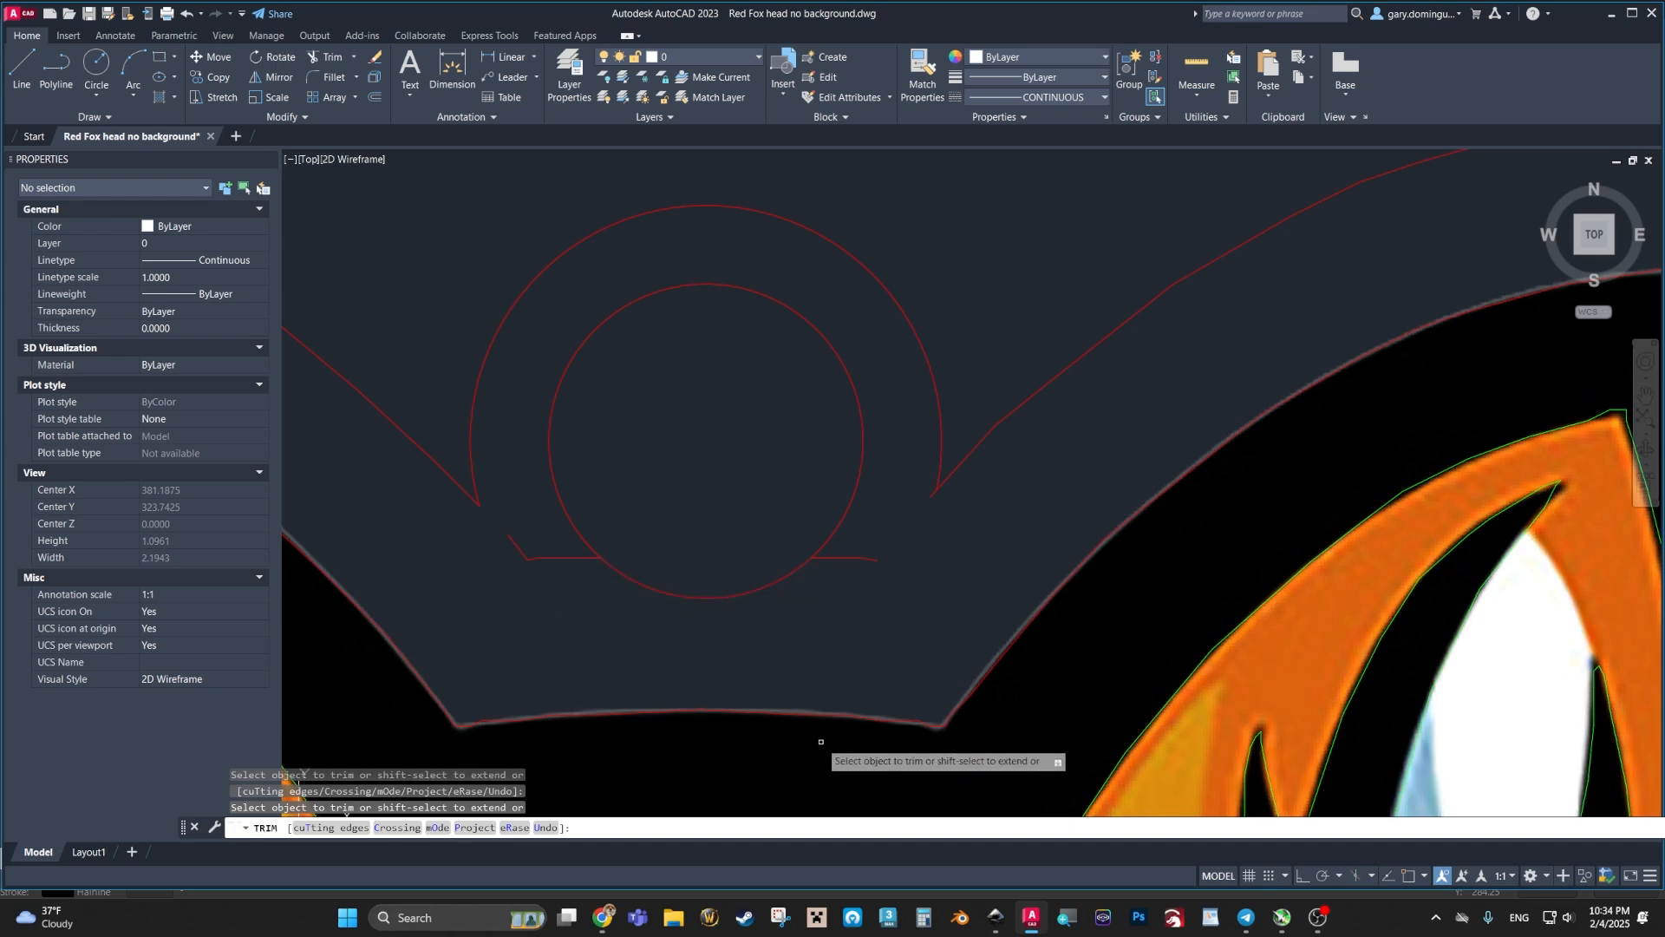
key(Escape)
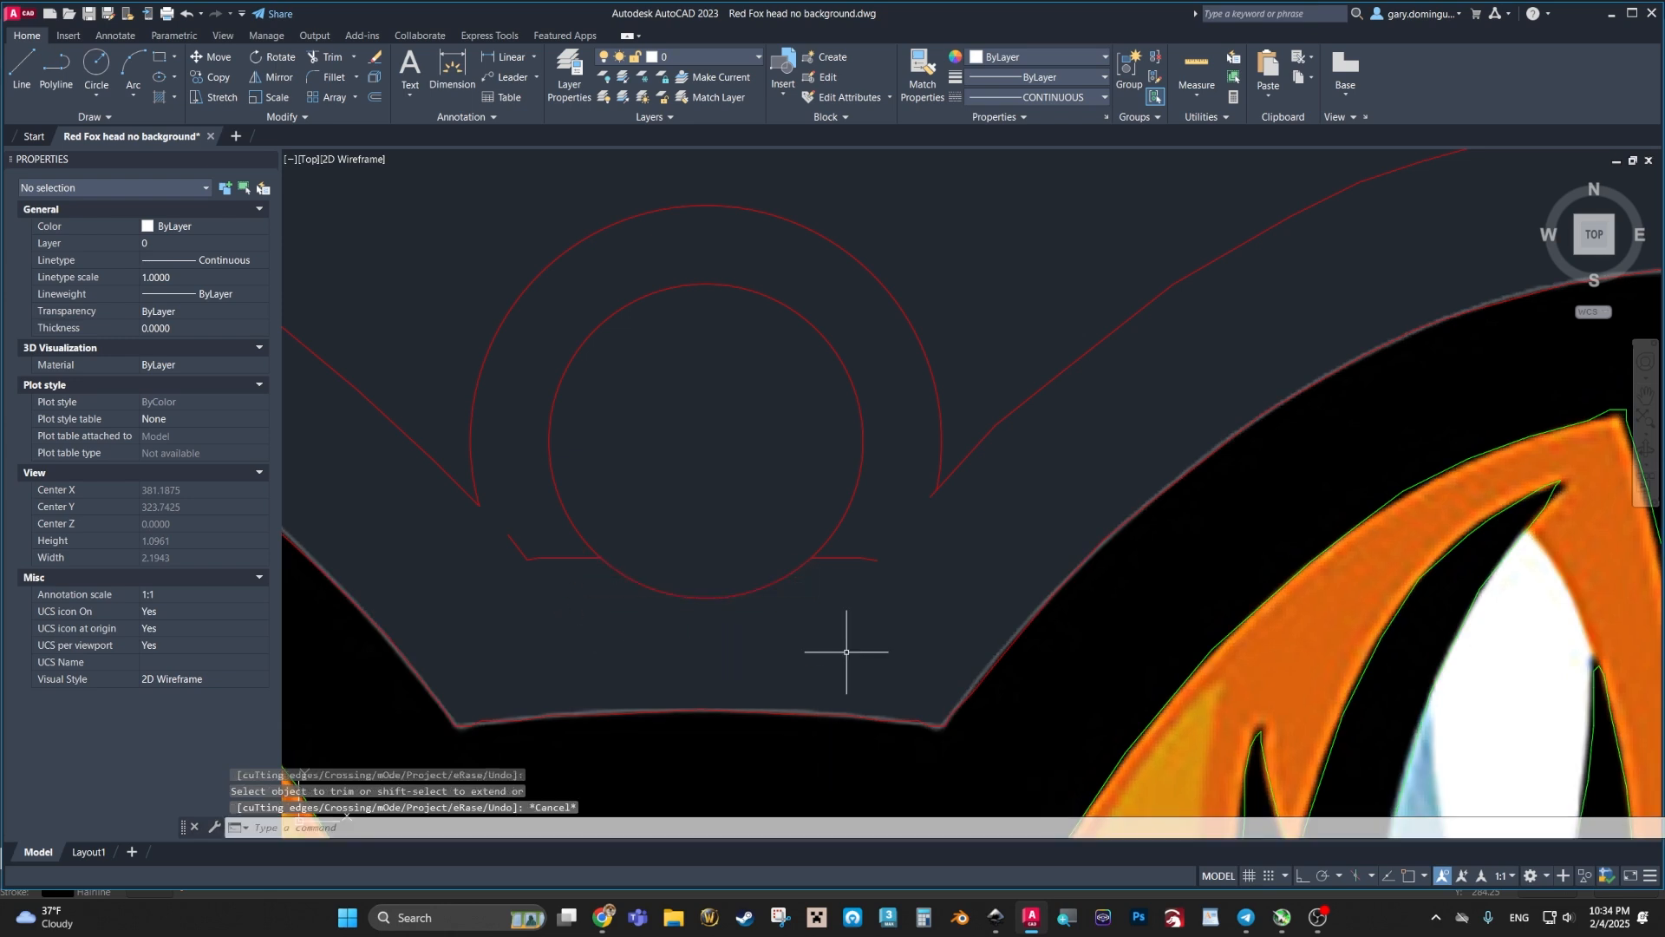
Step: Delete the two leftover outline fragments on either side of the inner circle
click(850, 561)
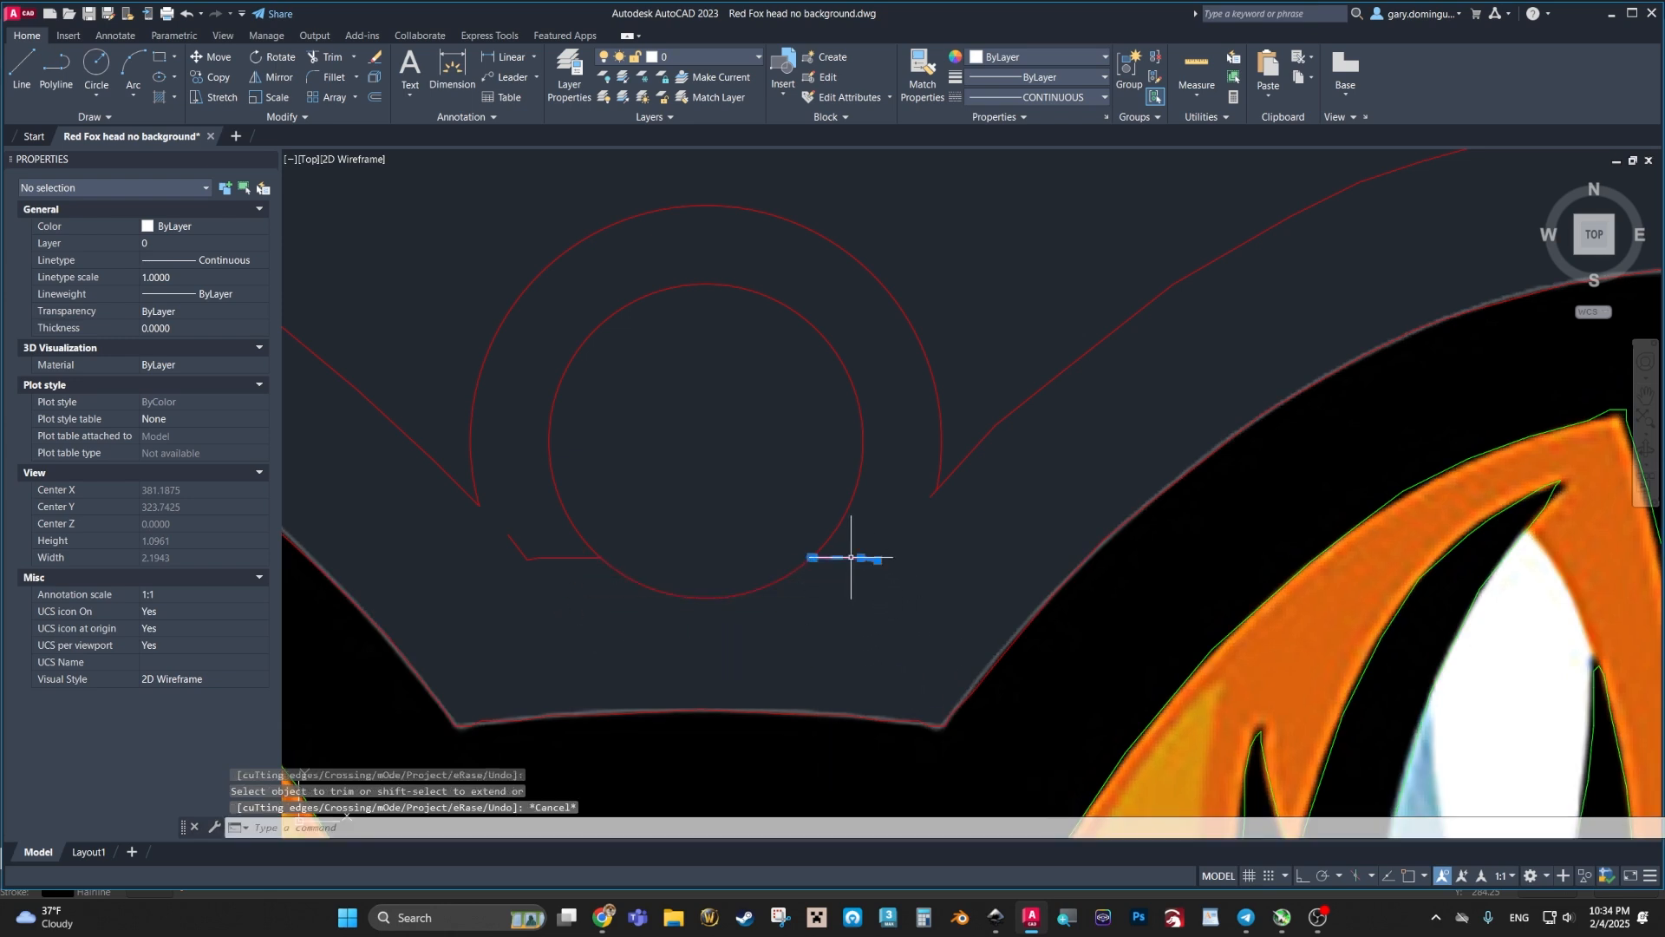
click(551, 559)
click(540, 670)
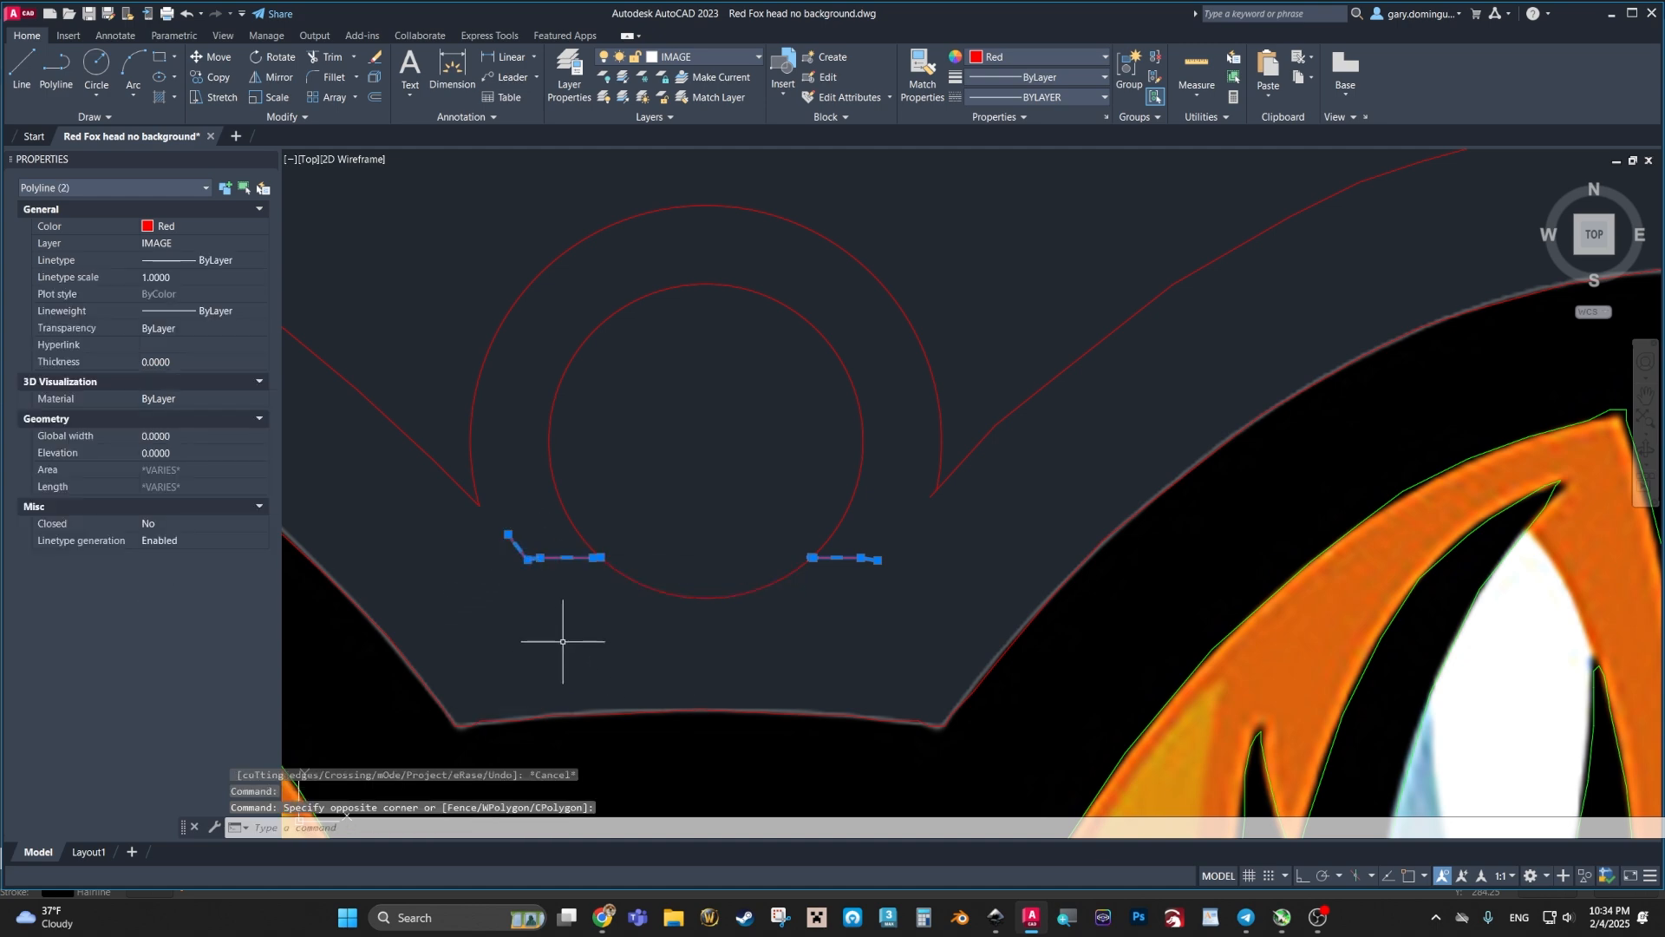
key(Delete)
Step: Trim the short outline stub that extends past the outer arc's end on the right ear's side
scroll(651, 550, down, 3)
scroll(711, 563, up, 3)
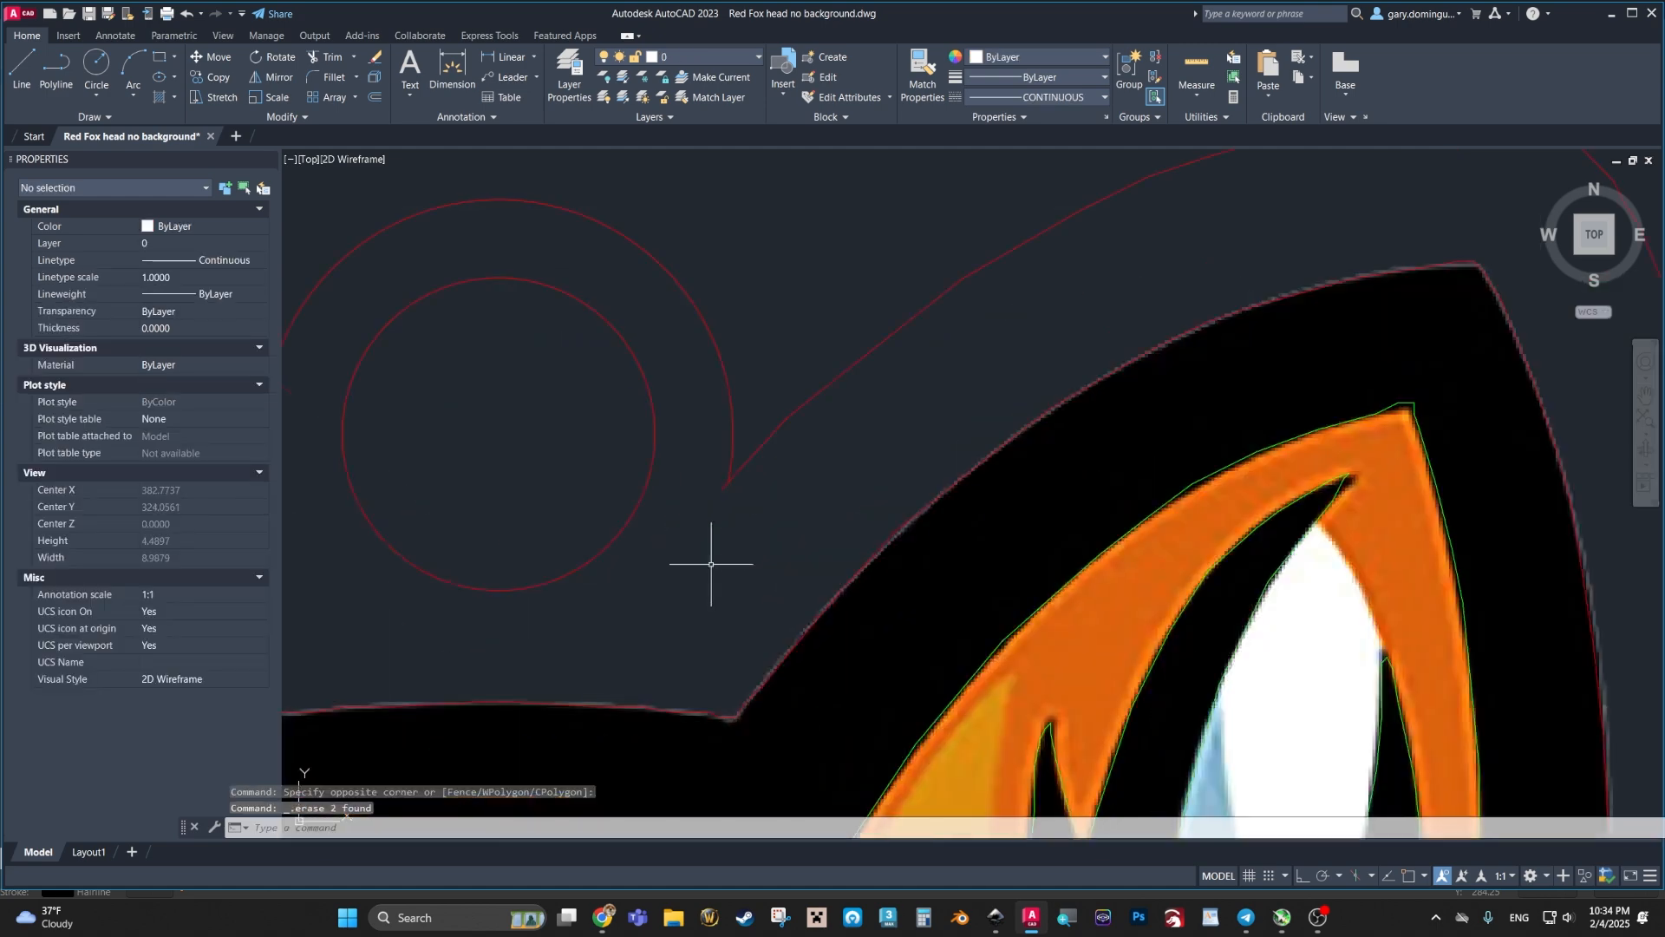
scroll(711, 564, up, 10)
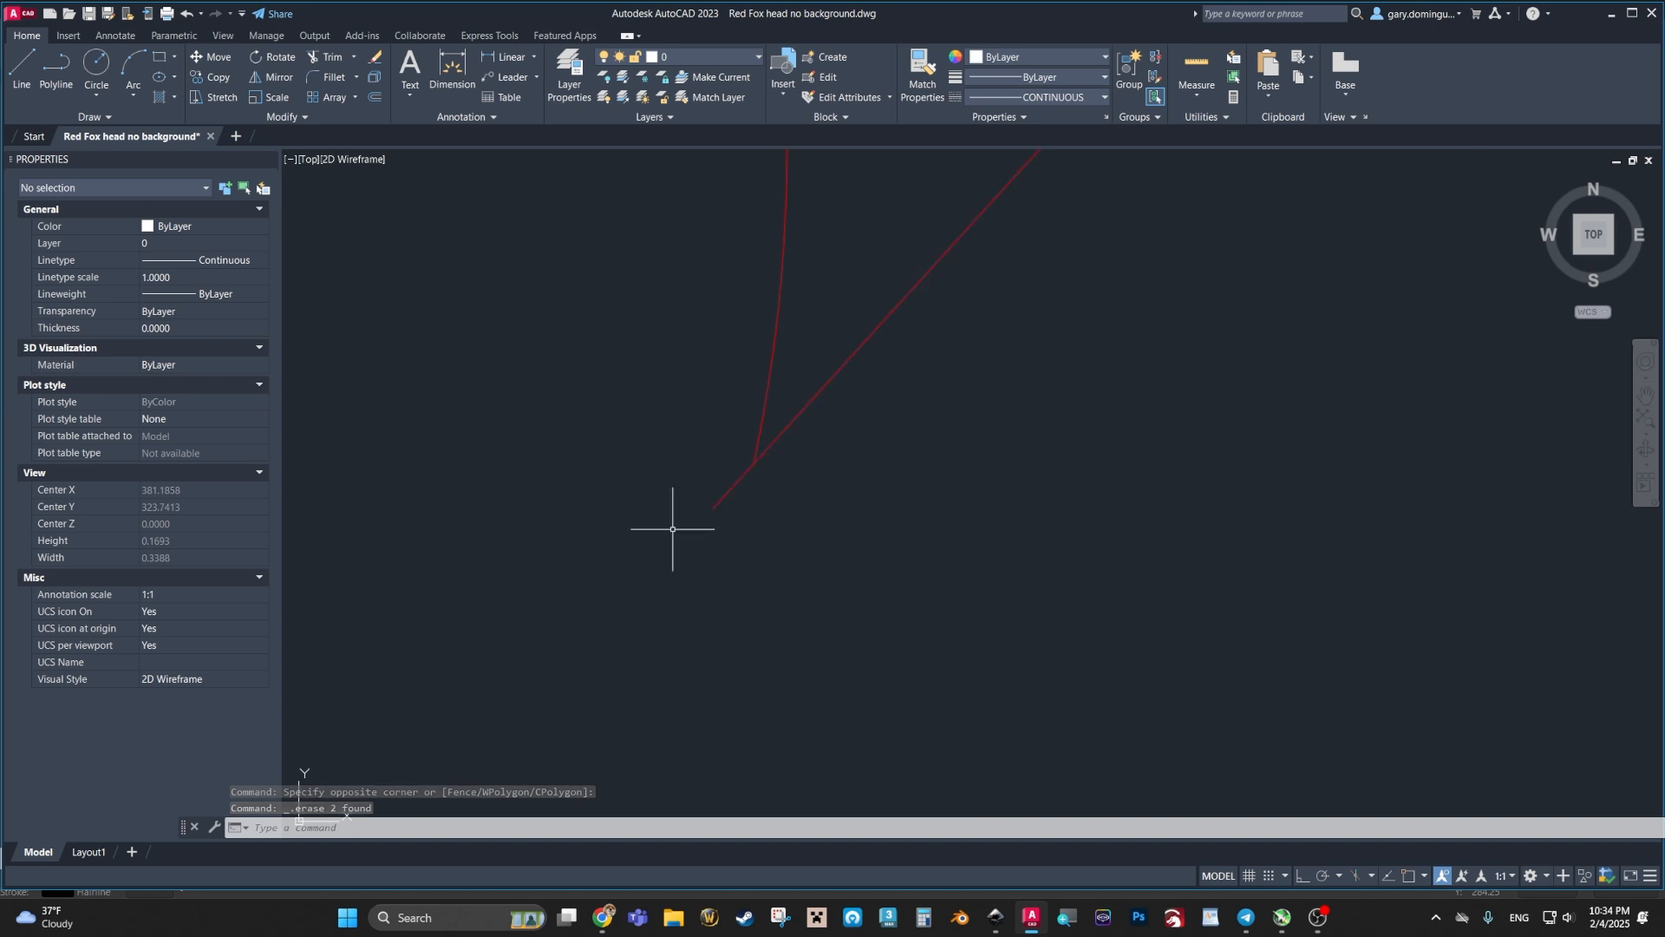
click(713, 507)
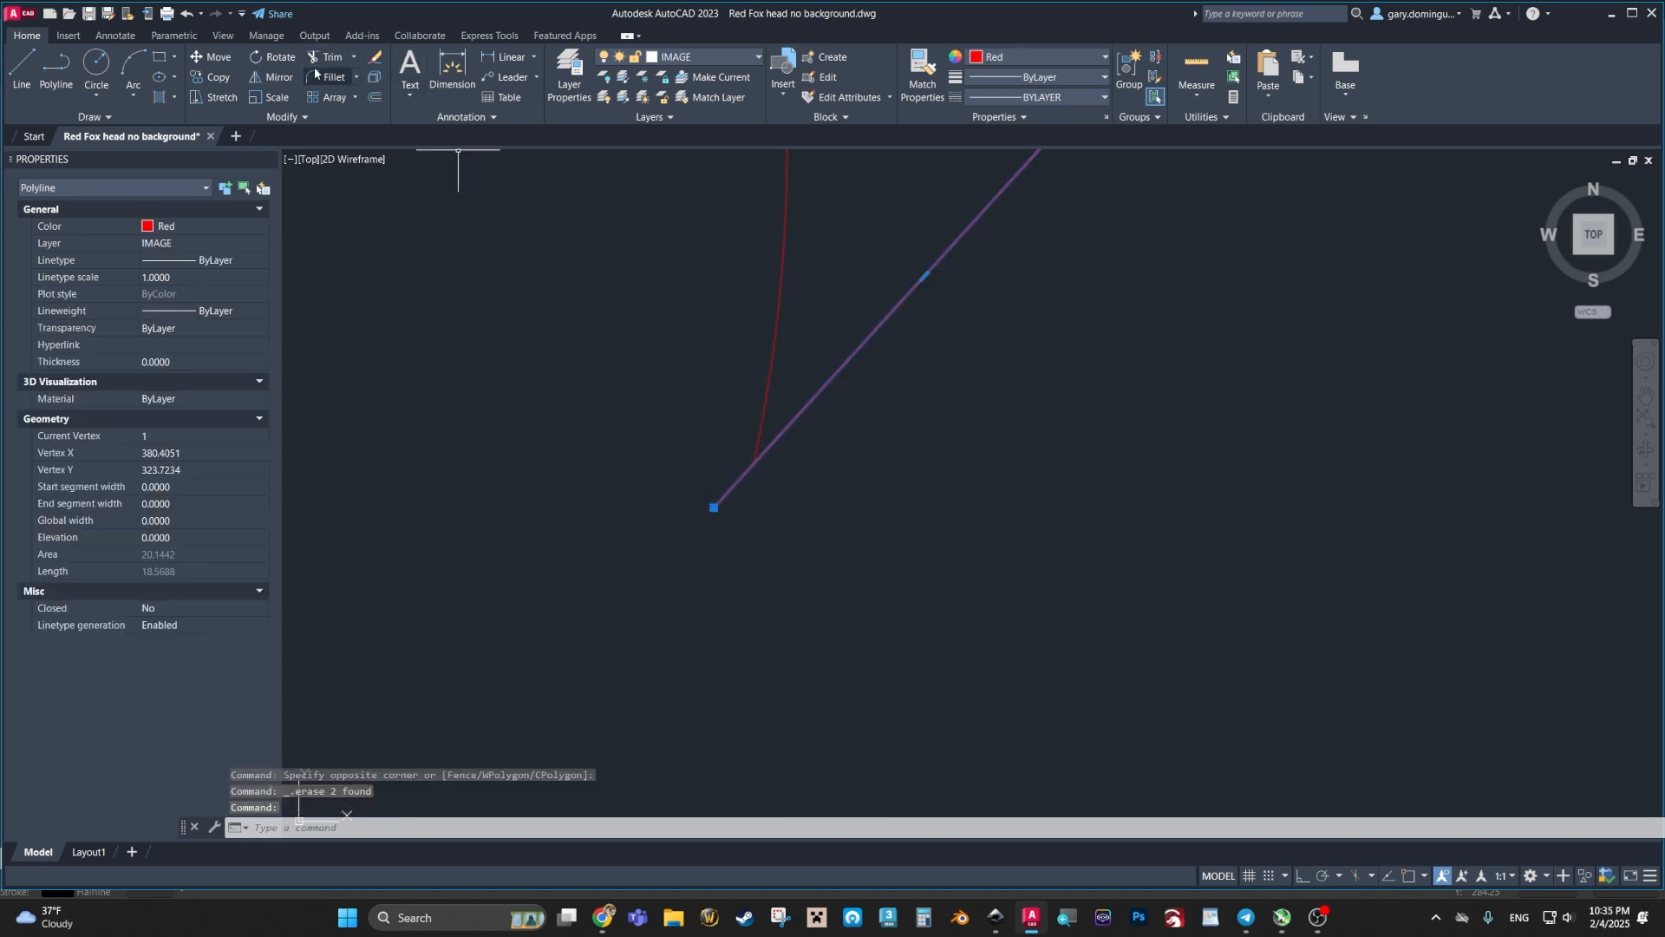
key(Escape)
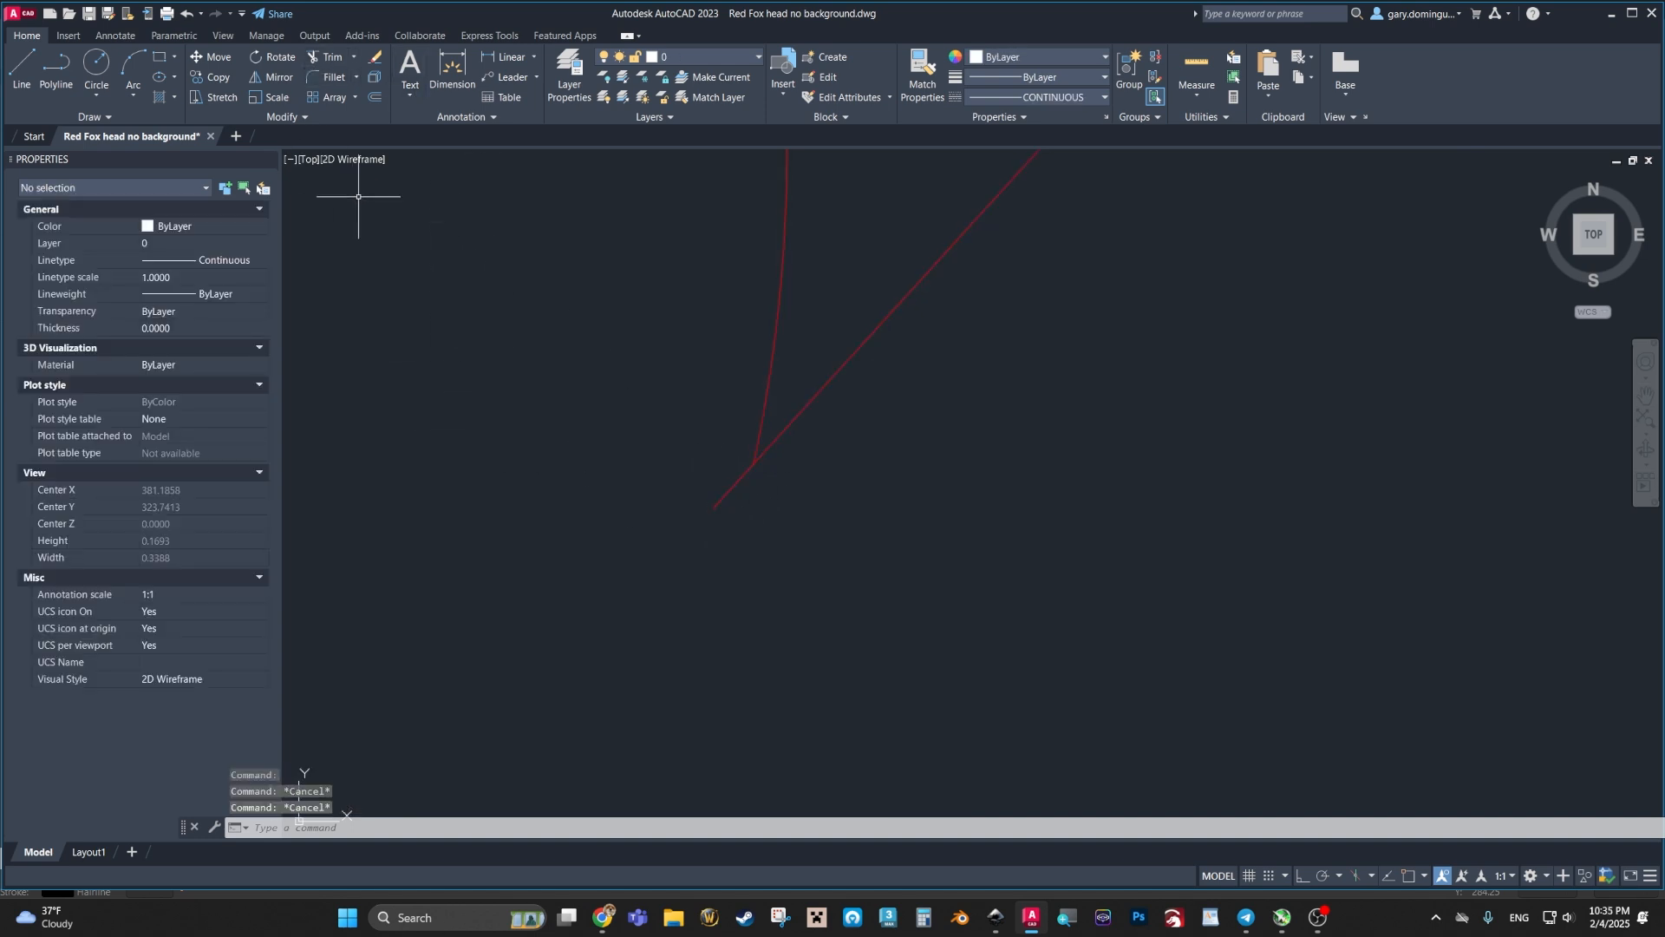
click(328, 57)
click(736, 482)
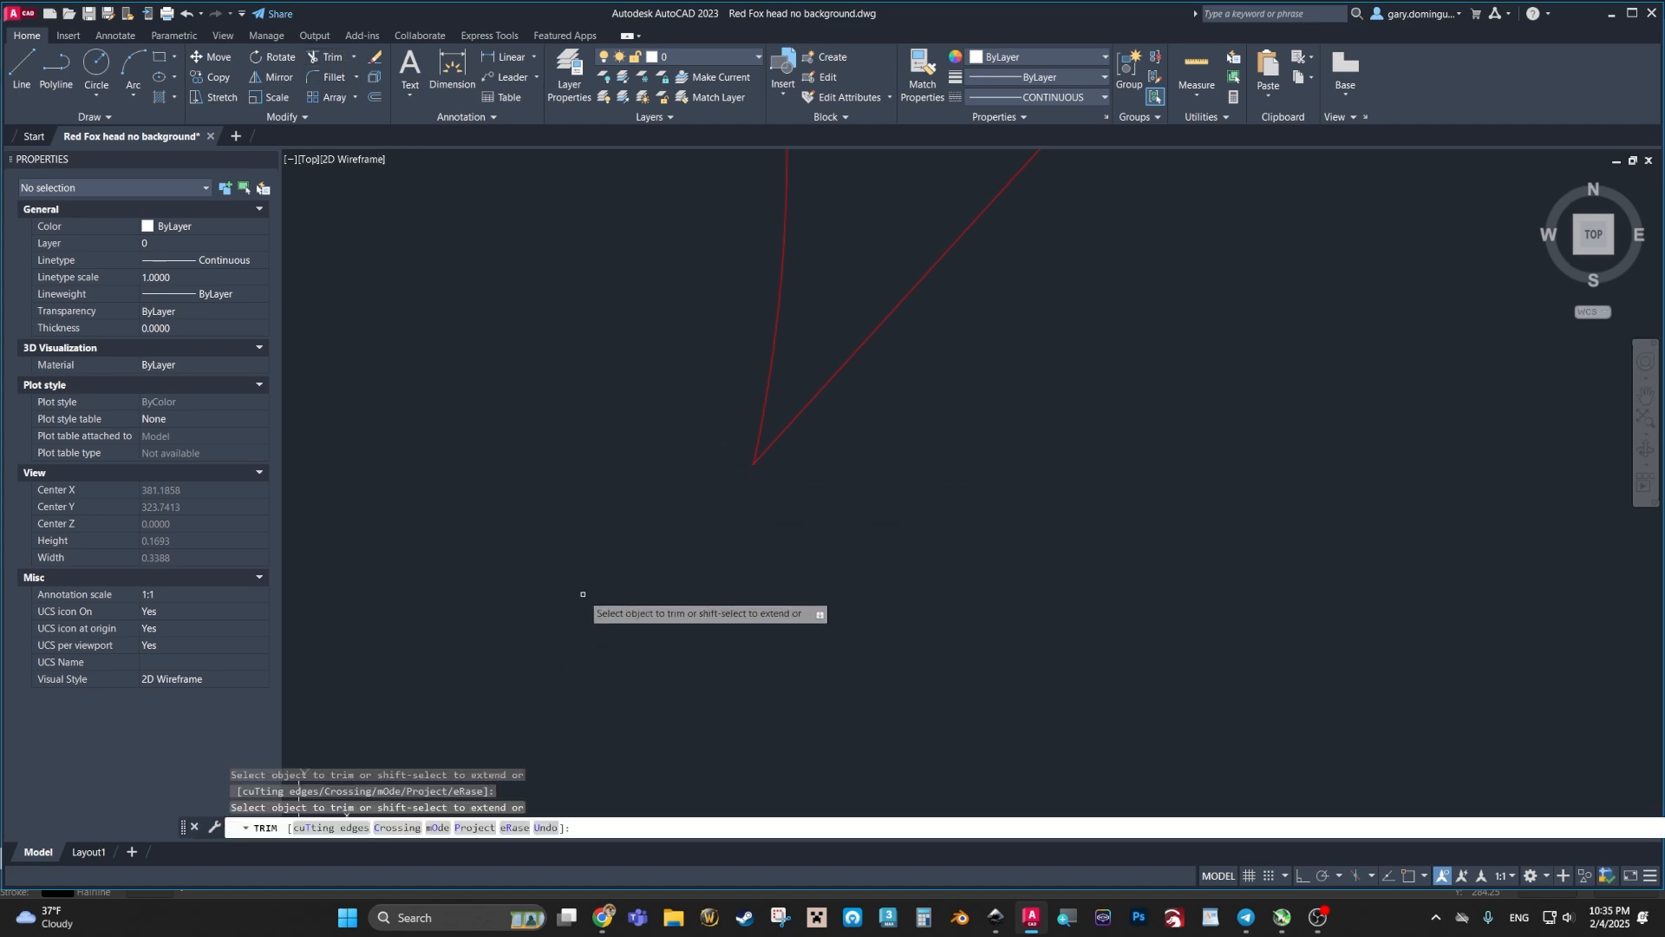
key(Return)
scroll(742, 612, down, 15)
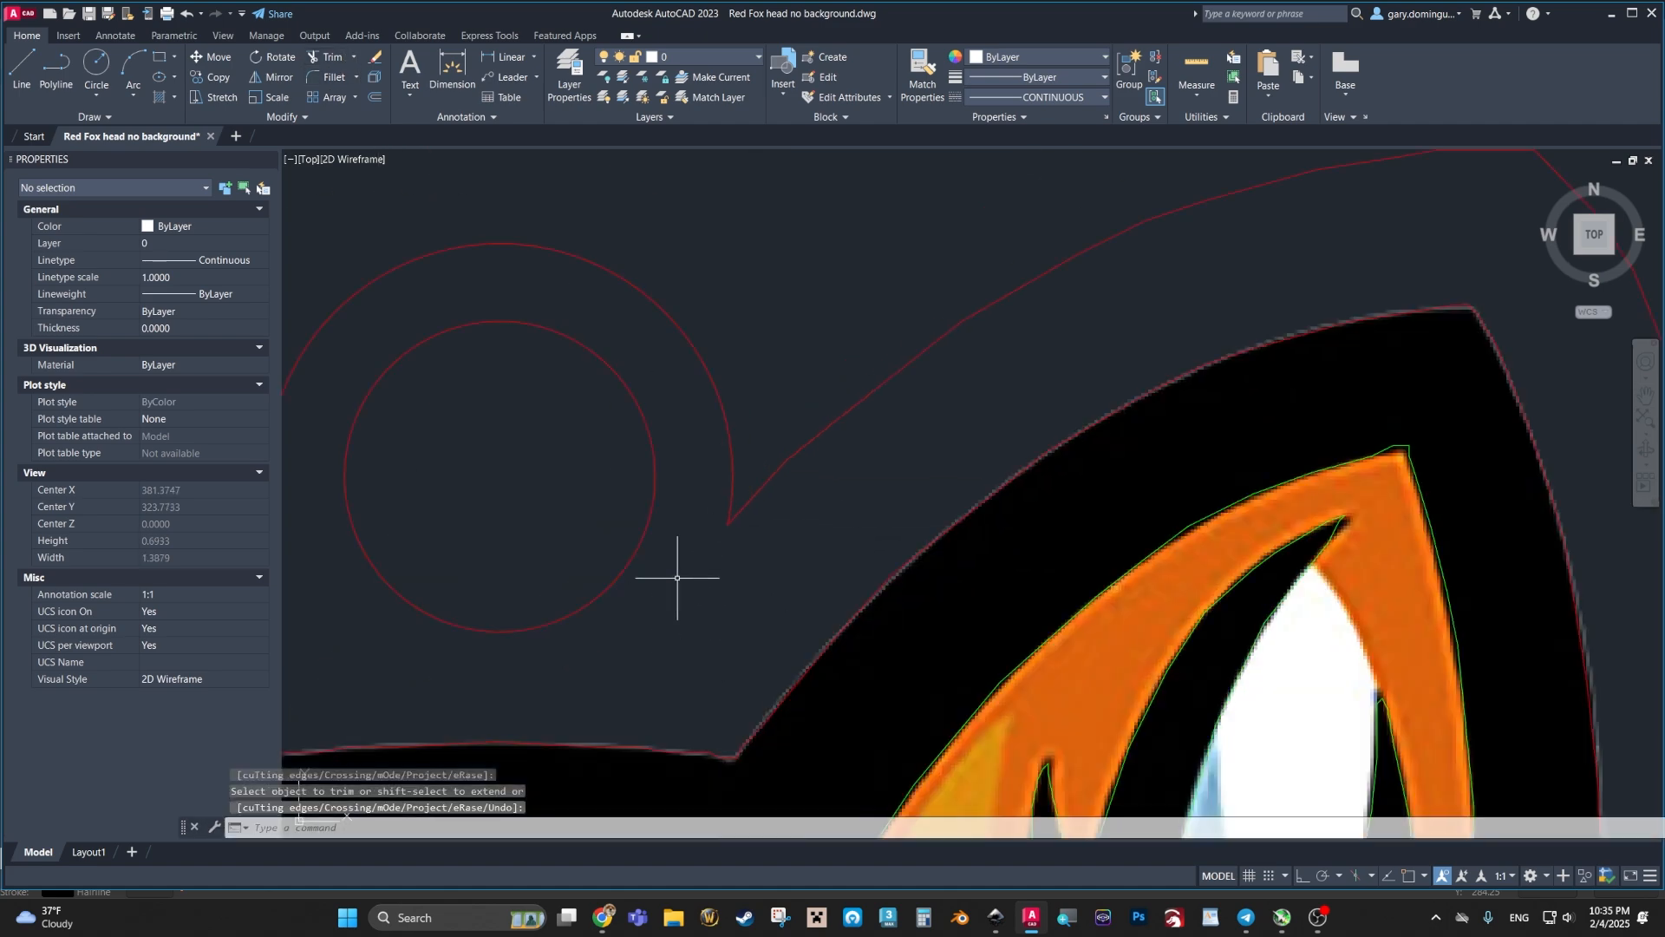
mouse_move(862, 662)
middle_down()
mouse_move(848, 594)
mouse_move(766, 593)
middle_up()
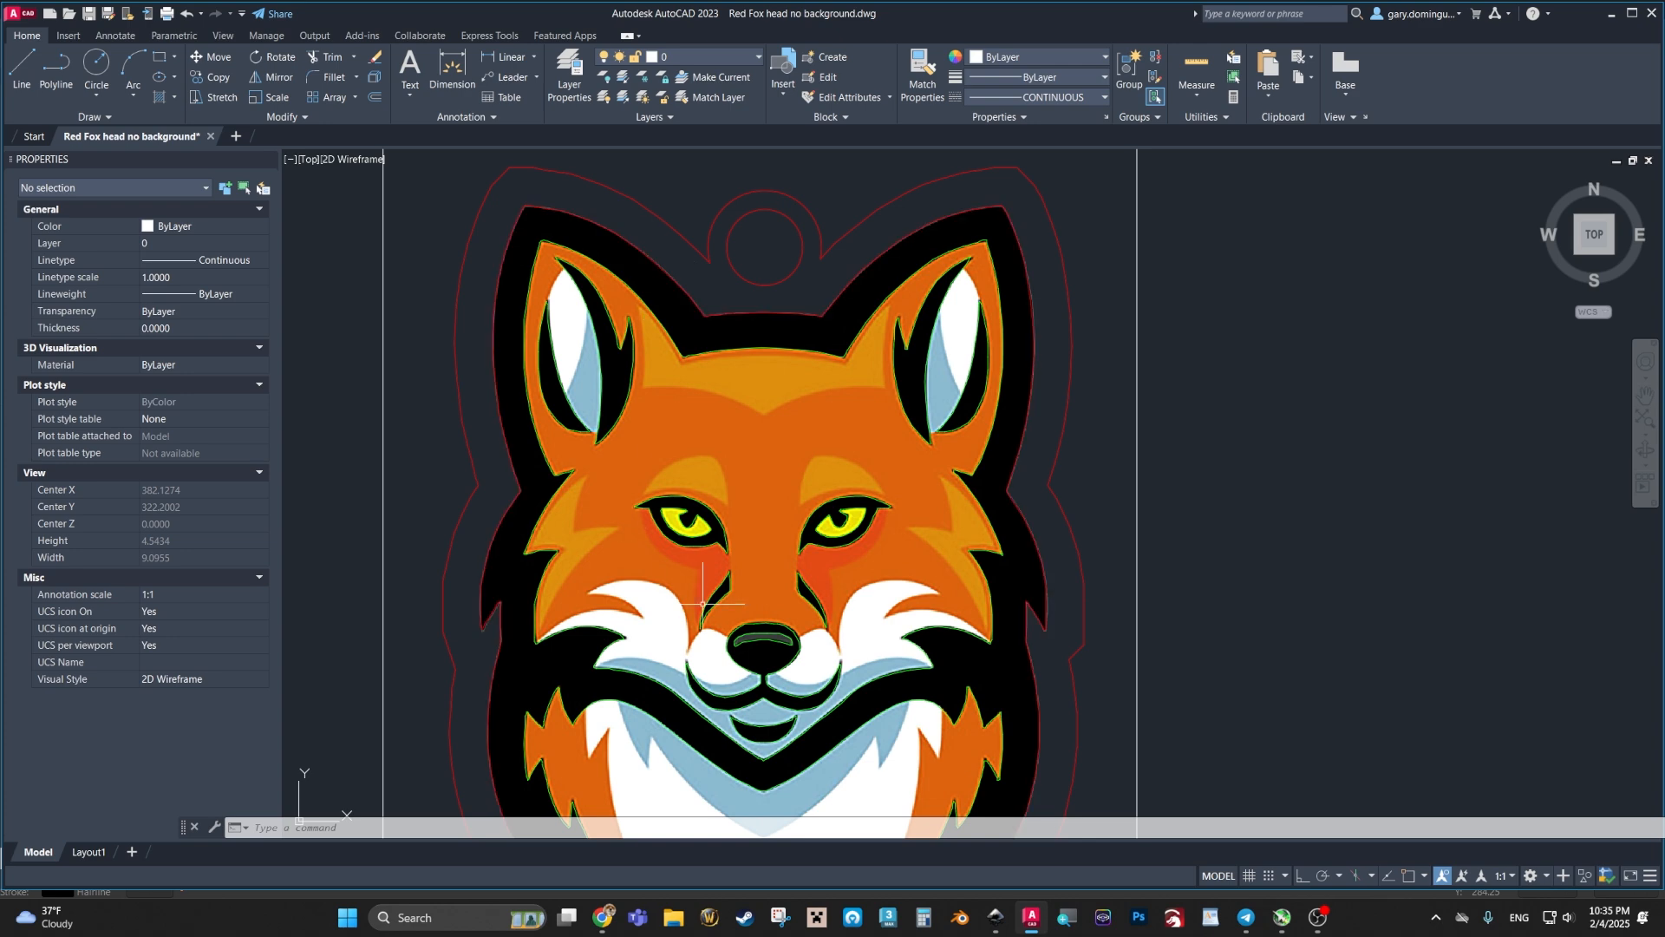
Step: Change the color of the polyline around the fox head's black contour to Green
click(648, 256)
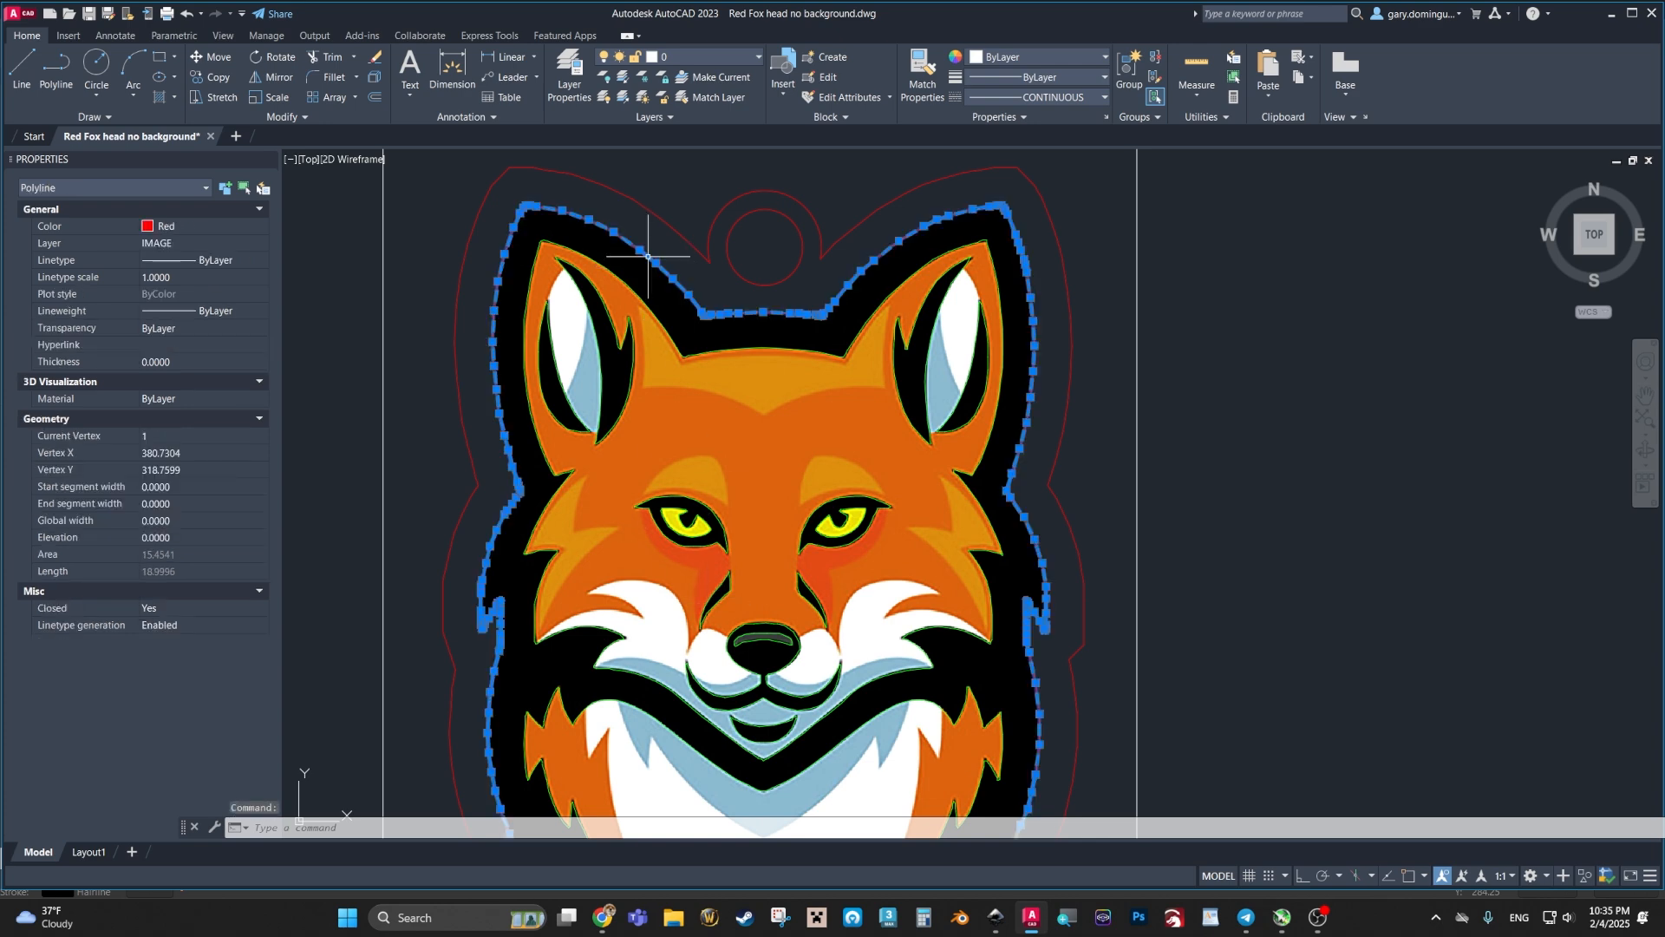
click(1001, 55)
click(1009, 214)
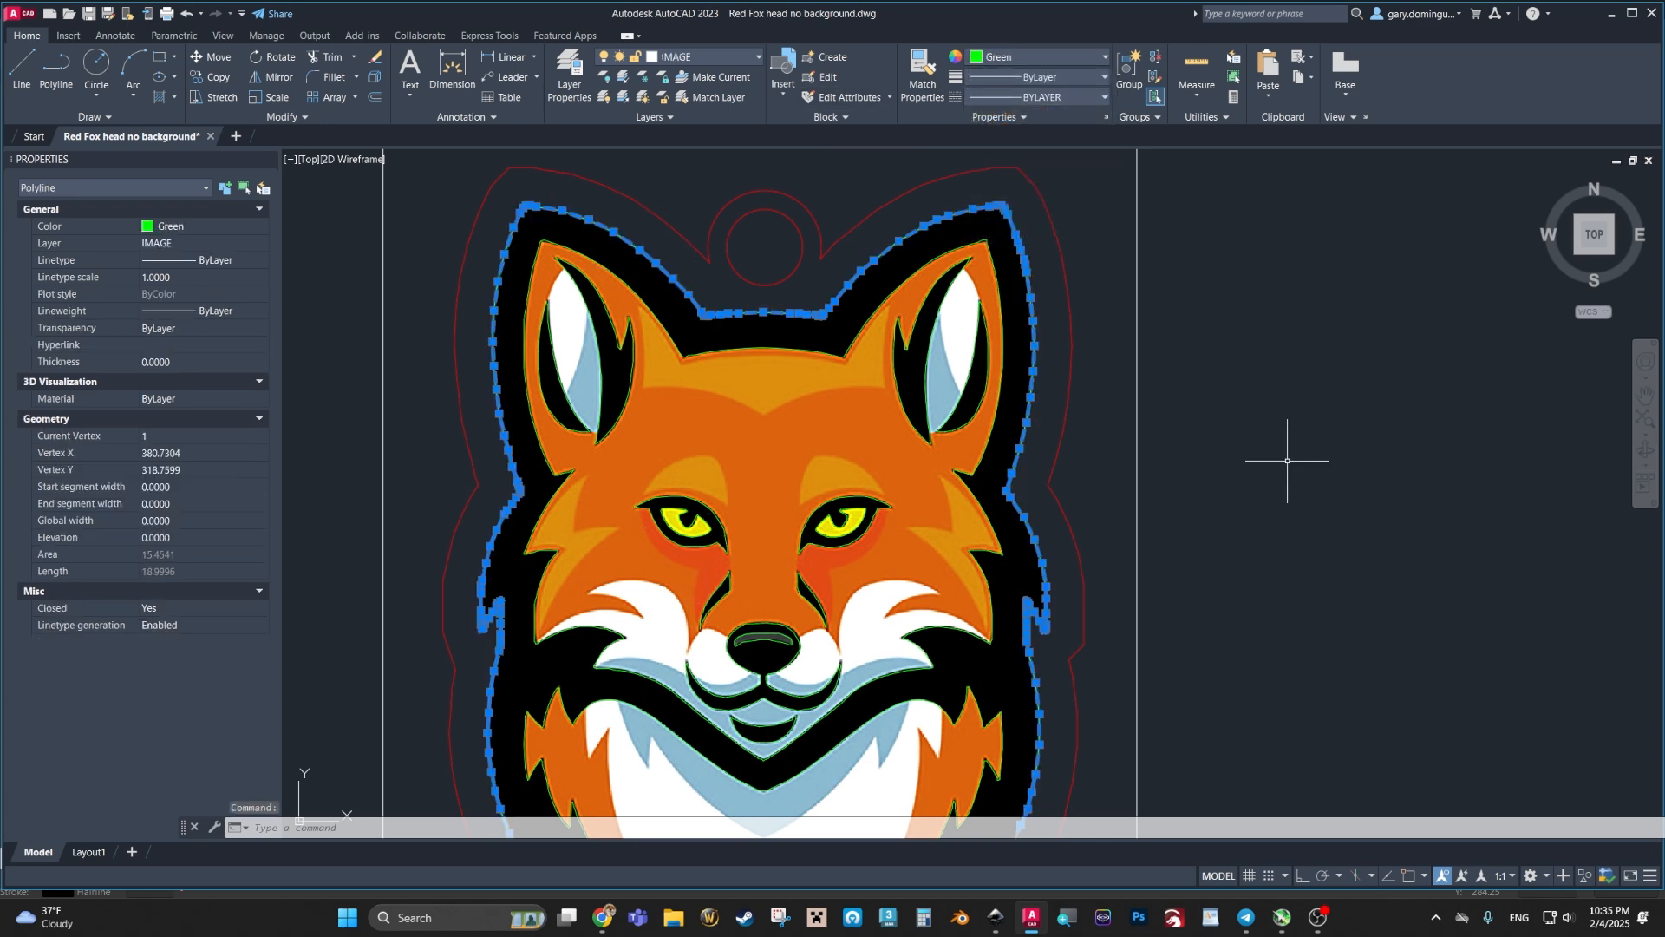
key(Escape)
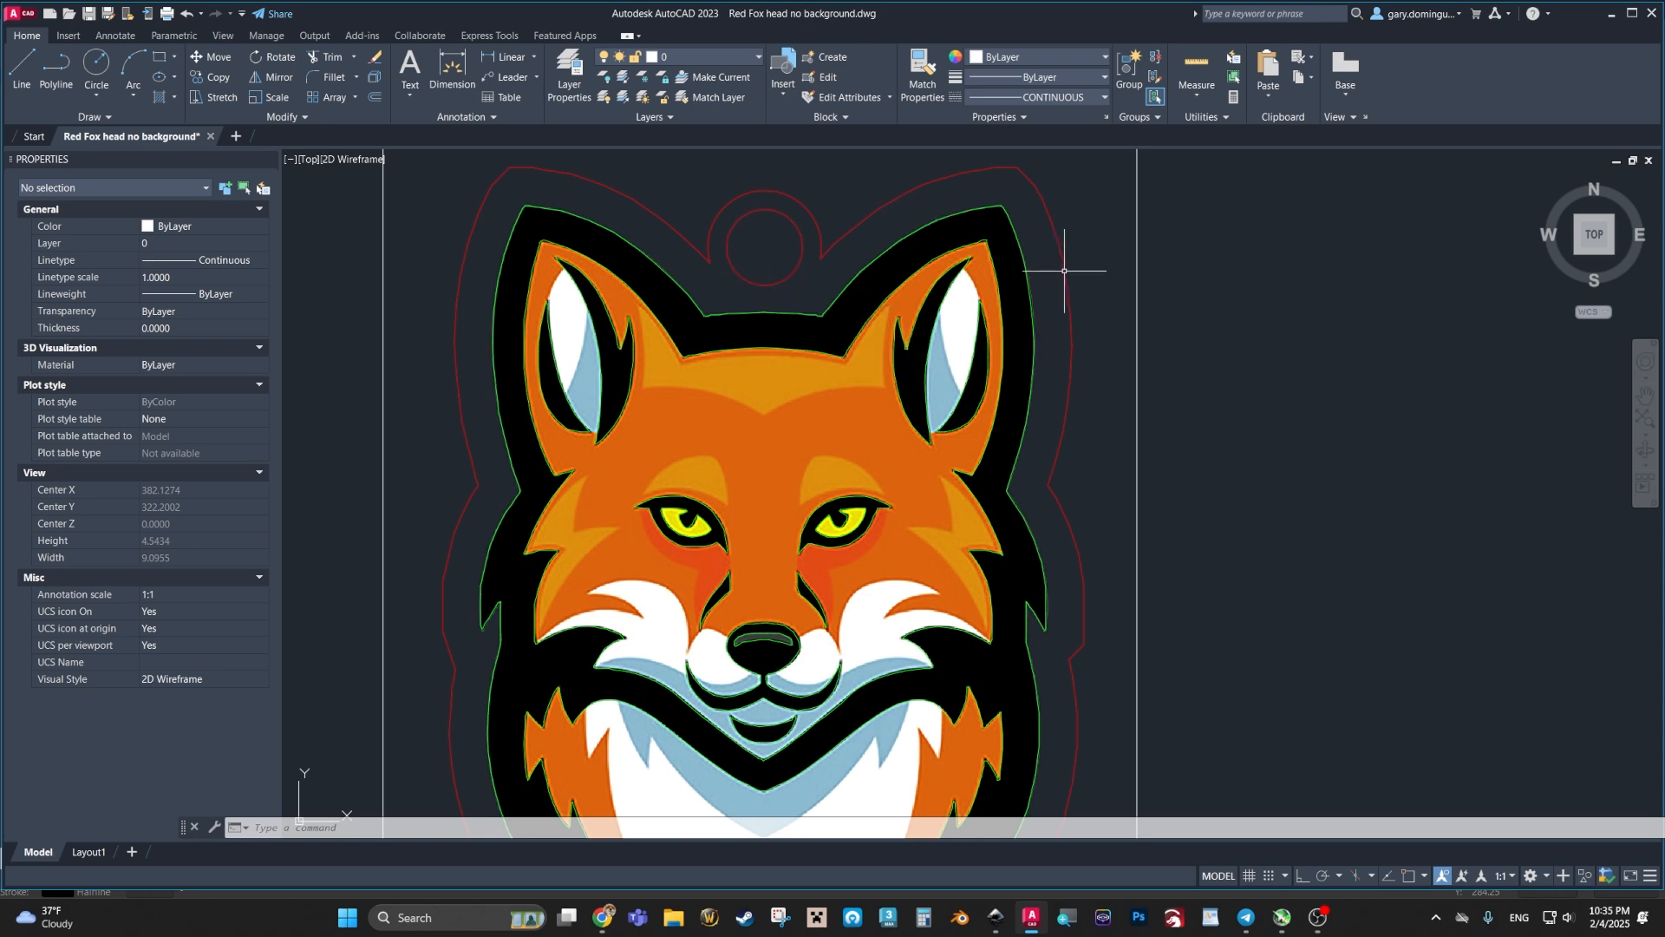
Step: Change the color of the inner circle between the ears to Cyan
click(787, 277)
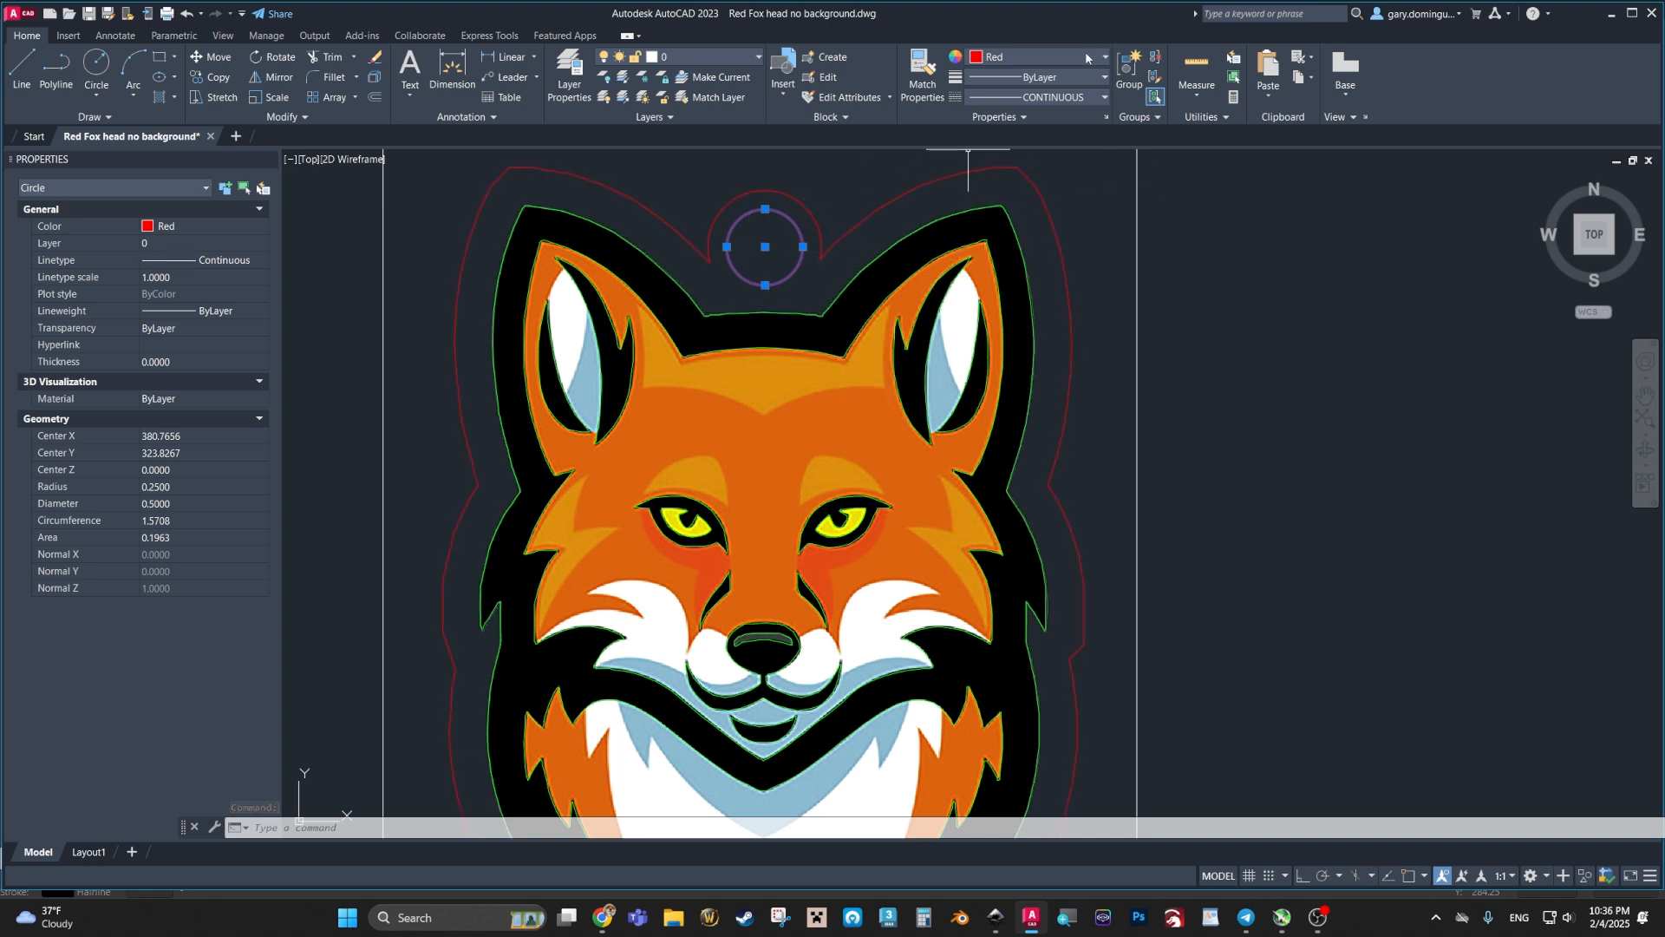
click(1032, 59)
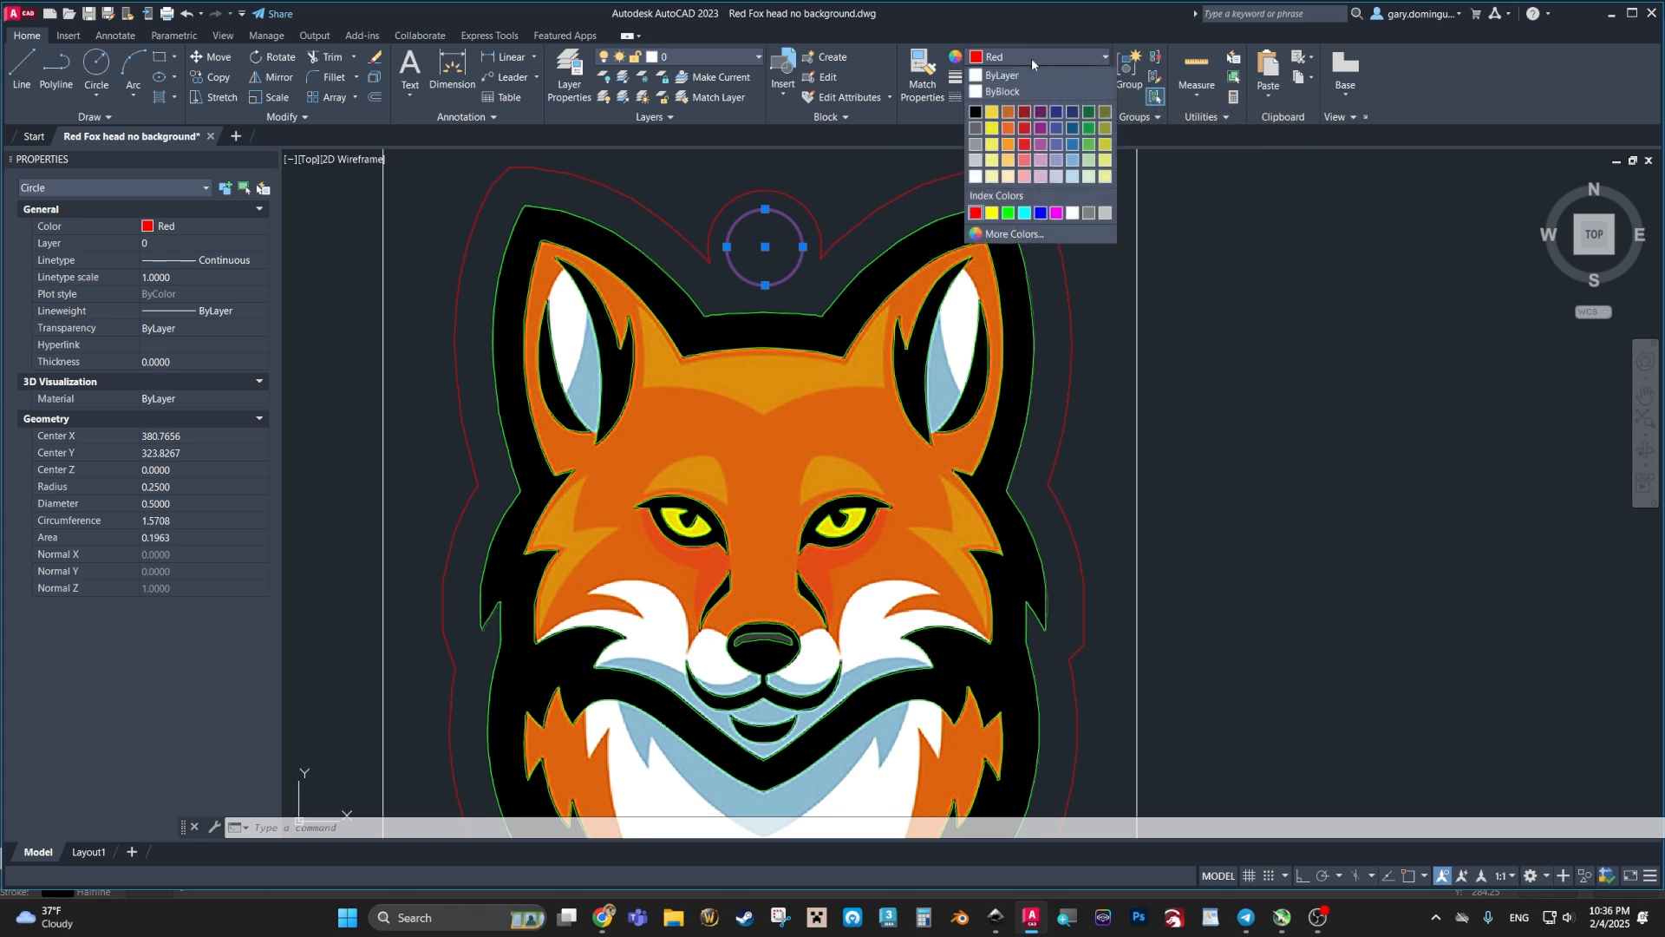
click(1025, 214)
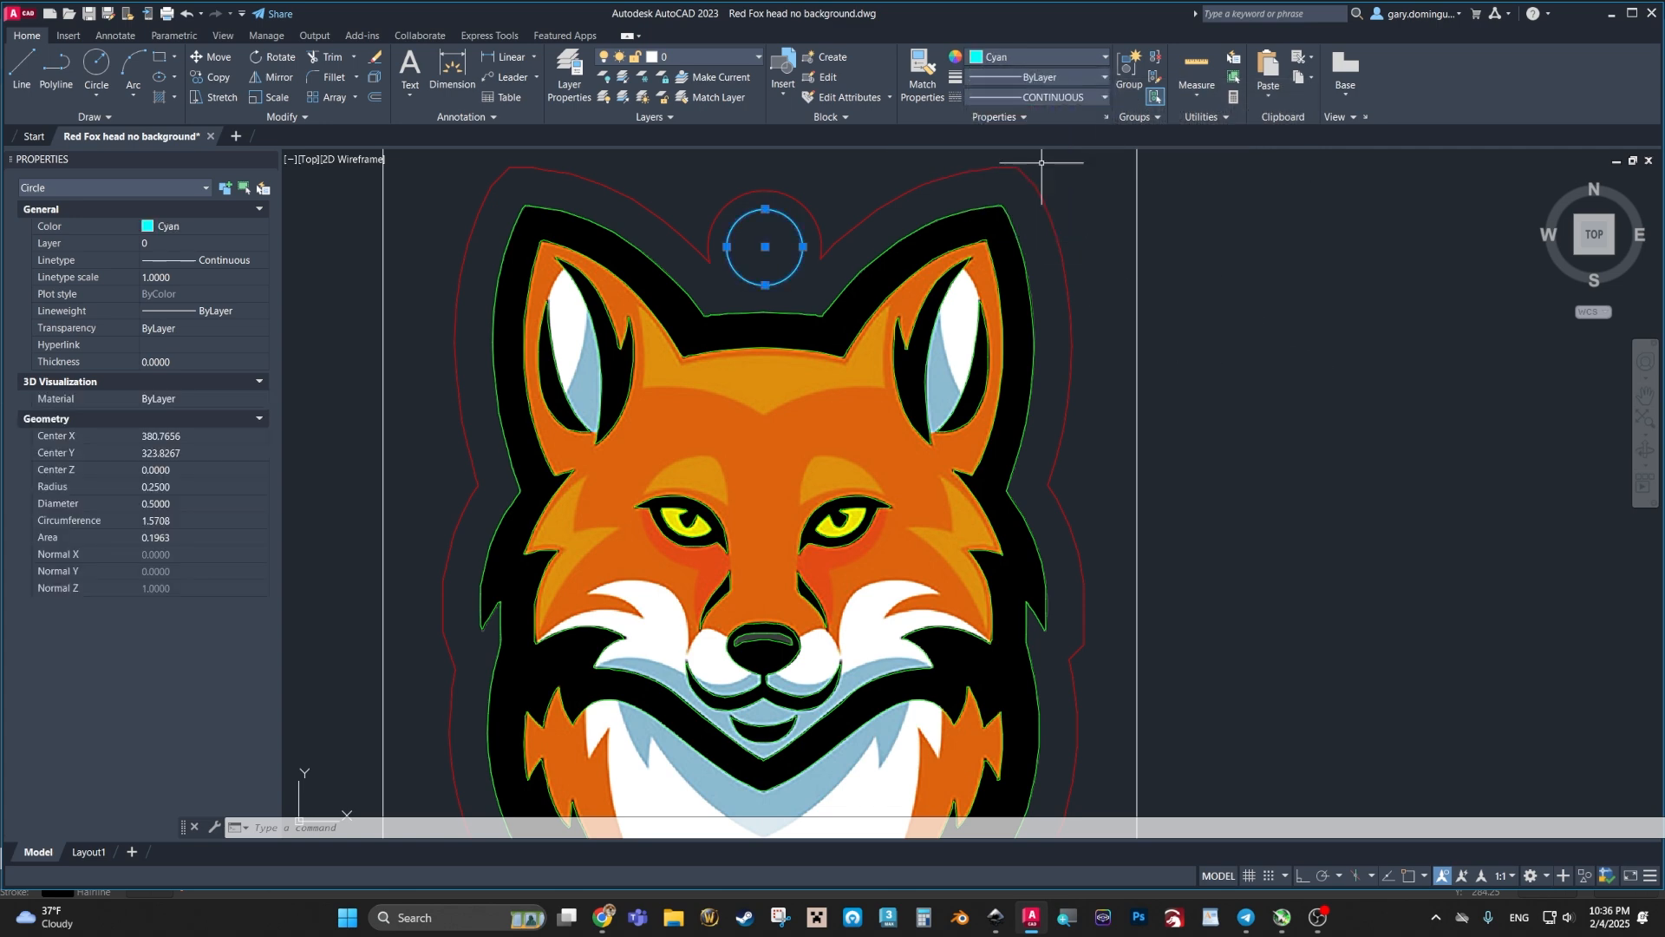
key(Escape)
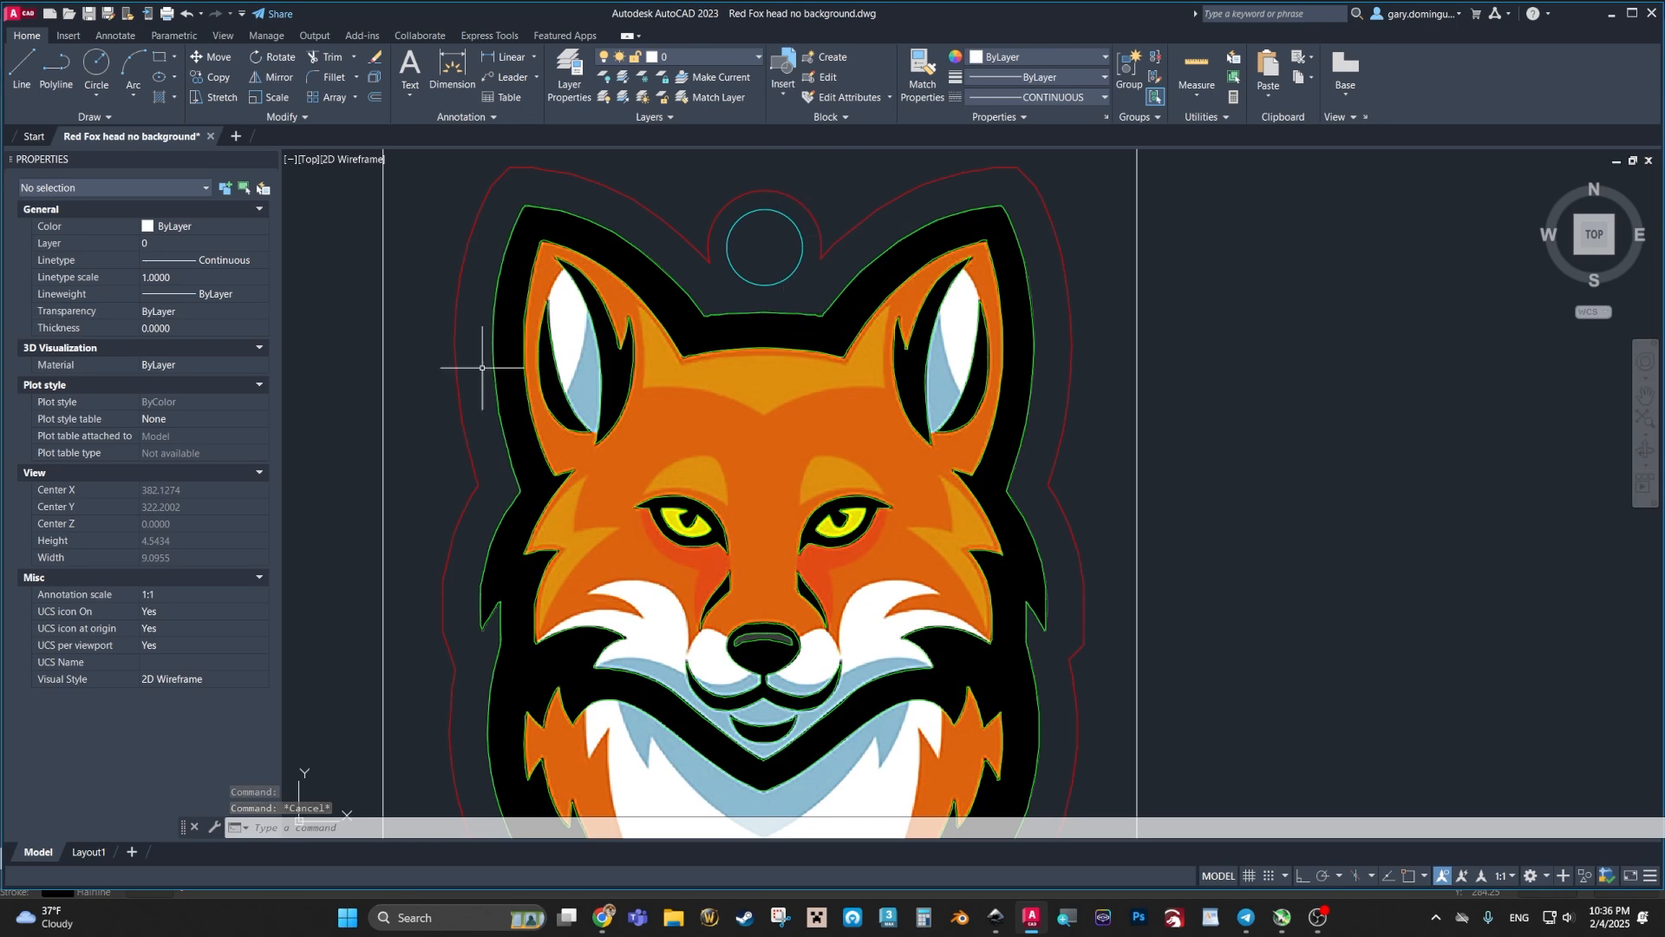
click(839, 233)
click(814, 219)
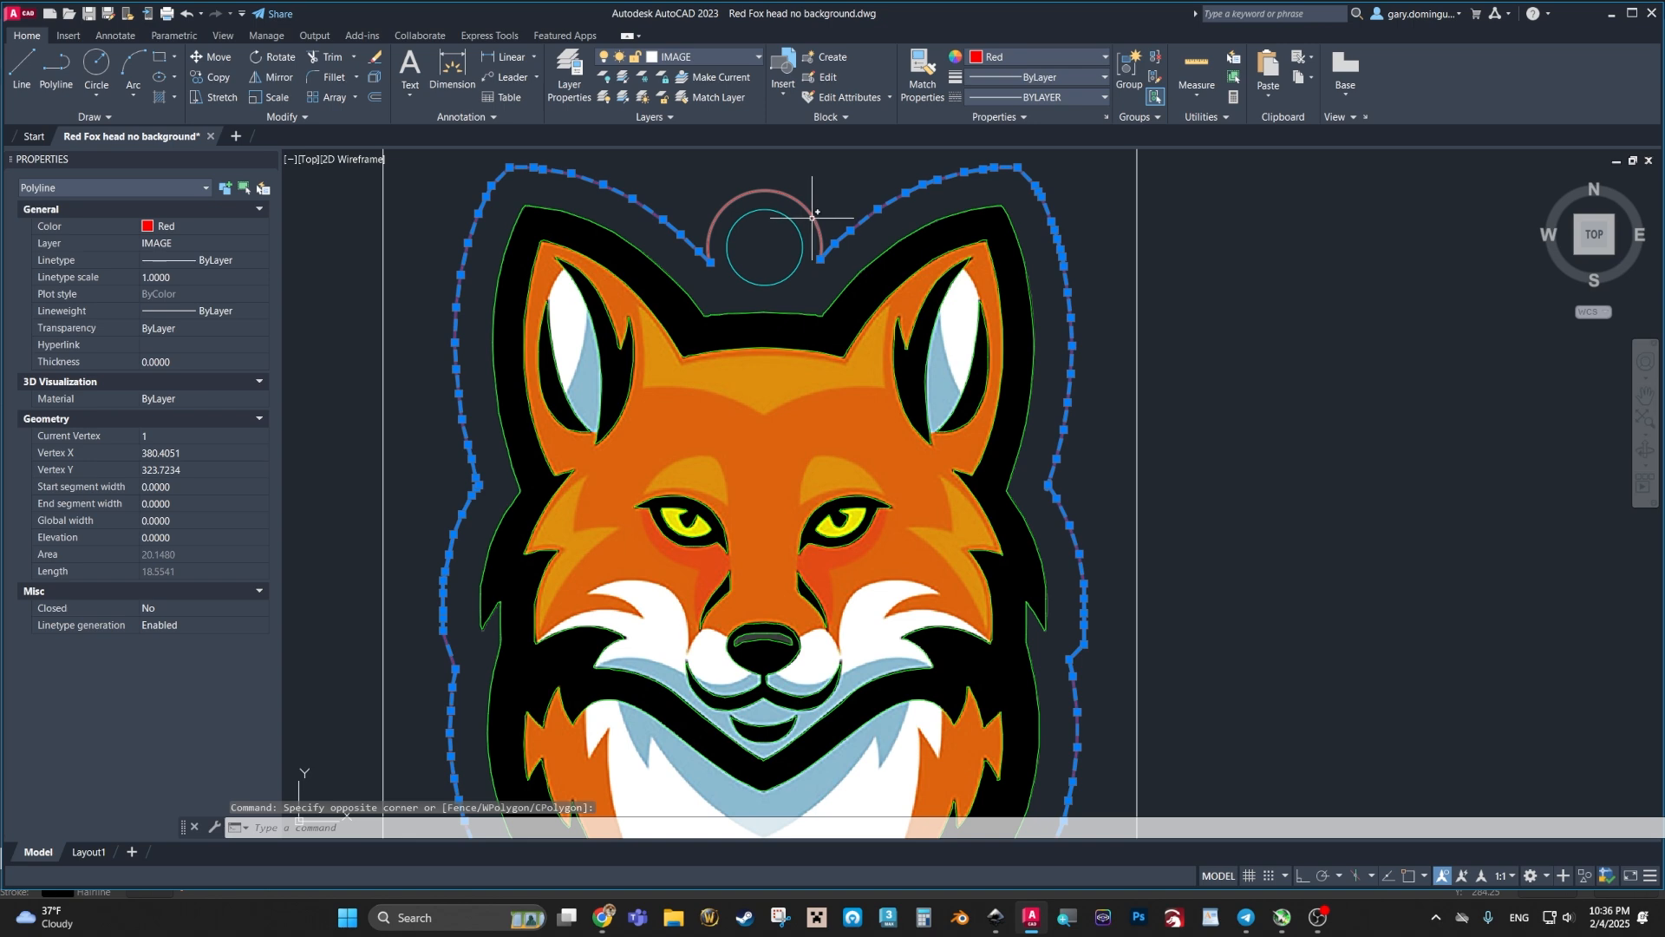
click(813, 217)
key(Escape)
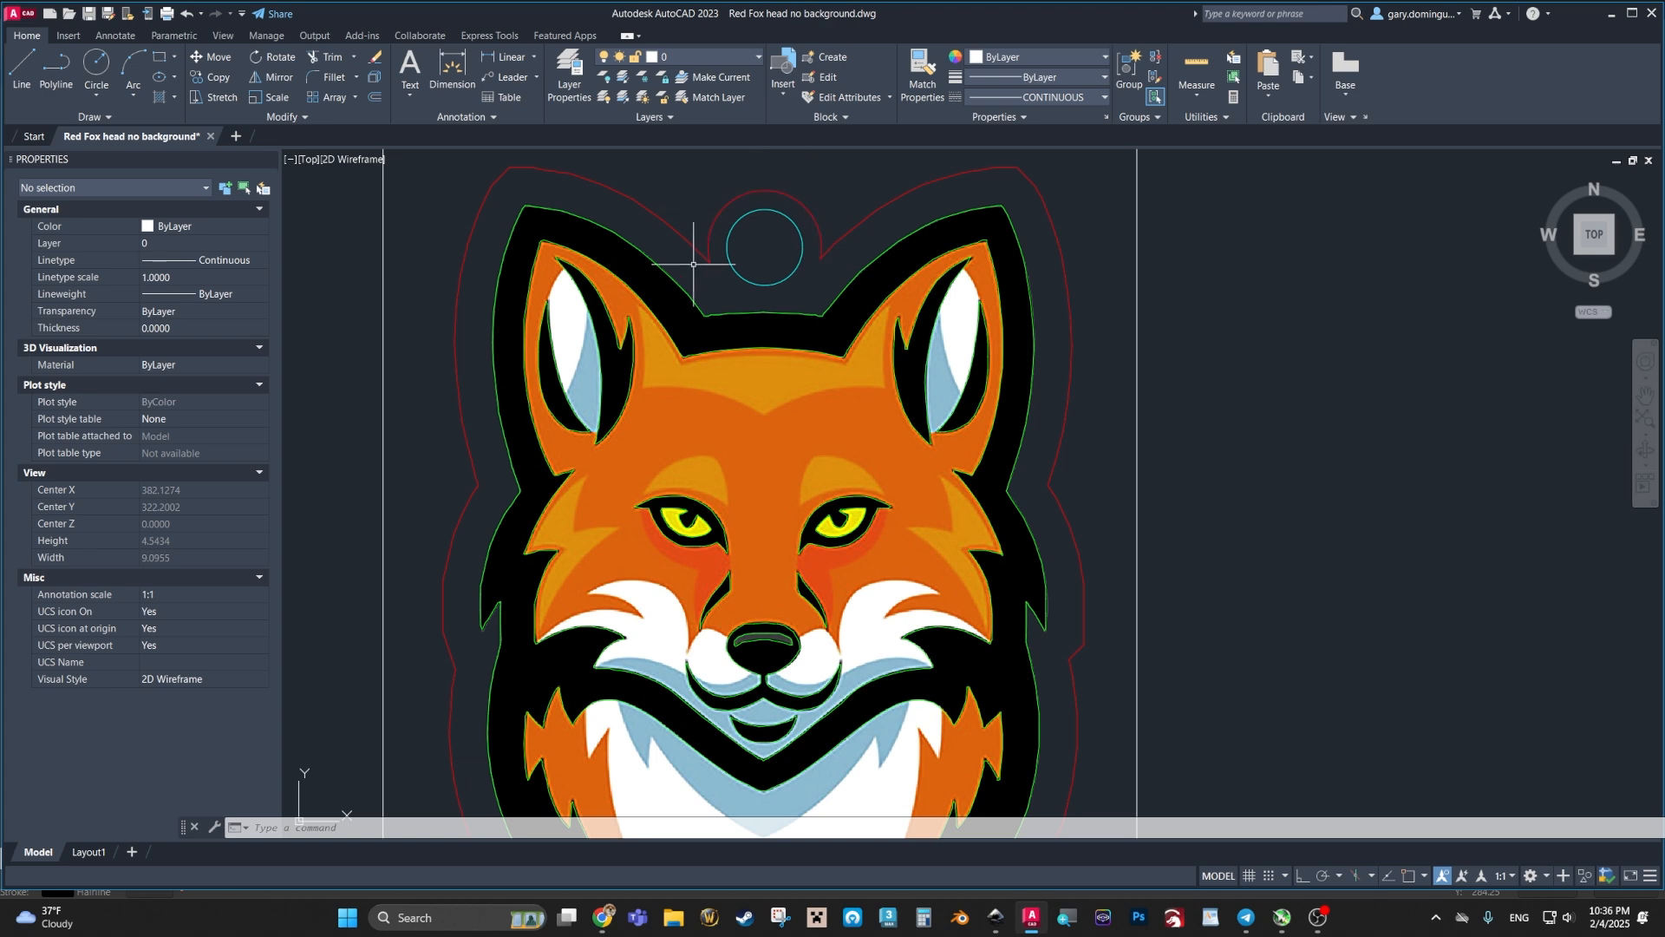
Step: Select the fox raster image by its border and turn off its background transparency
scroll(956, 401, down, 5)
scroll(957, 401, up, 6)
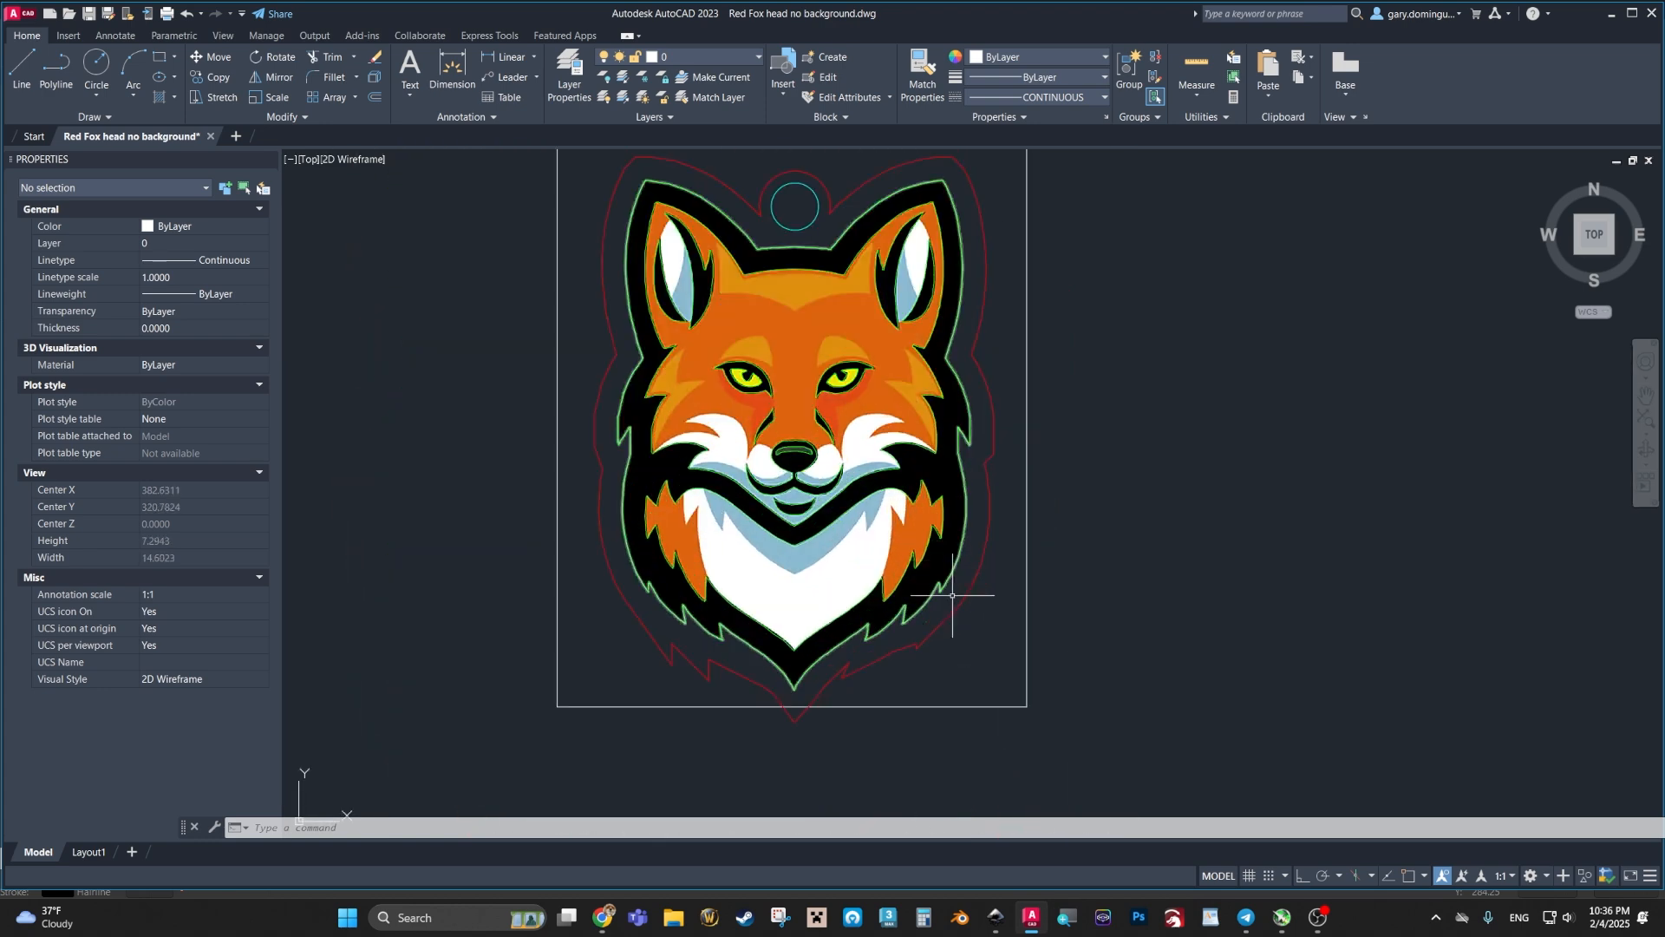
scroll(954, 595, down, 4)
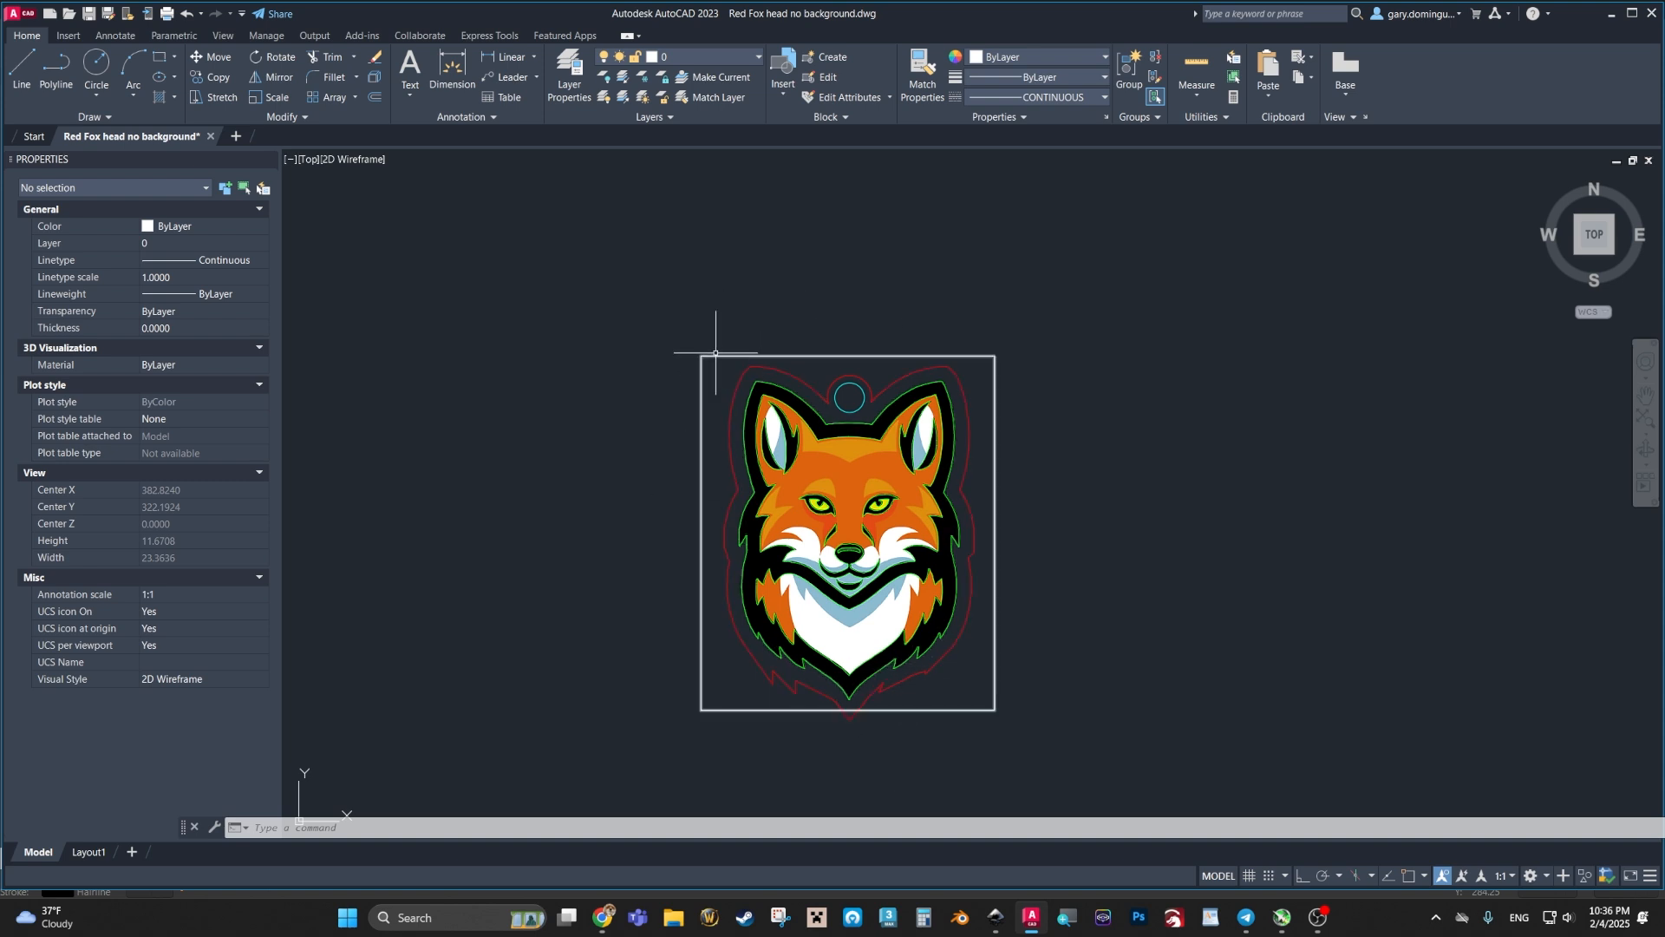
click(699, 474)
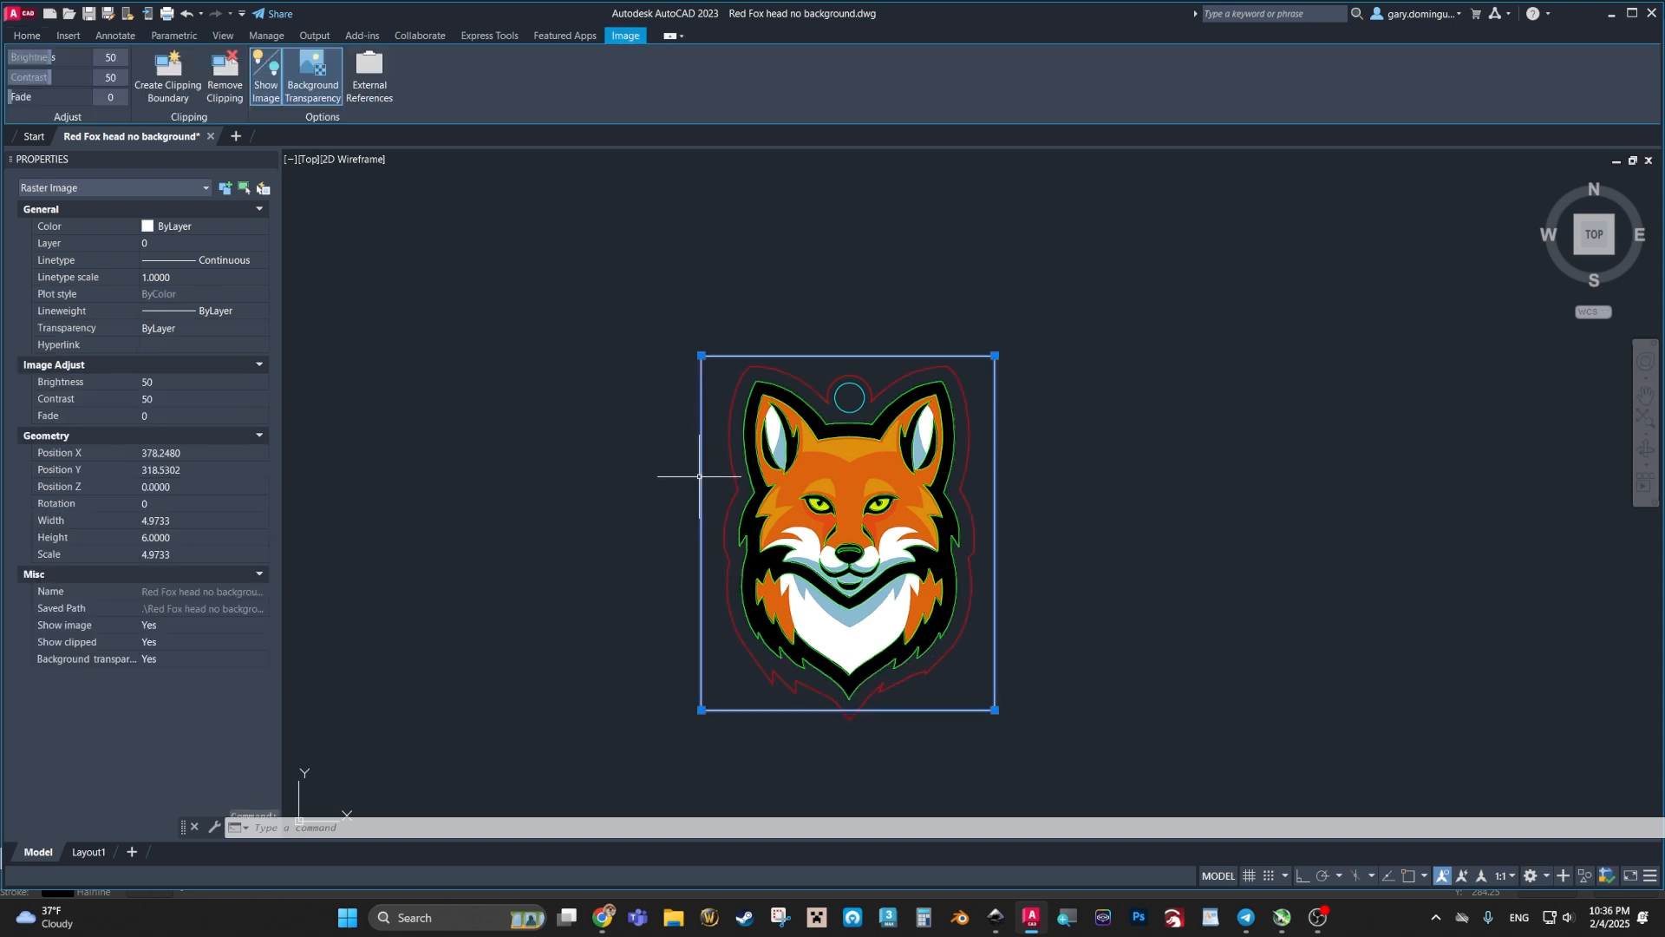
click(318, 79)
scroll(1001, 629, up, 3)
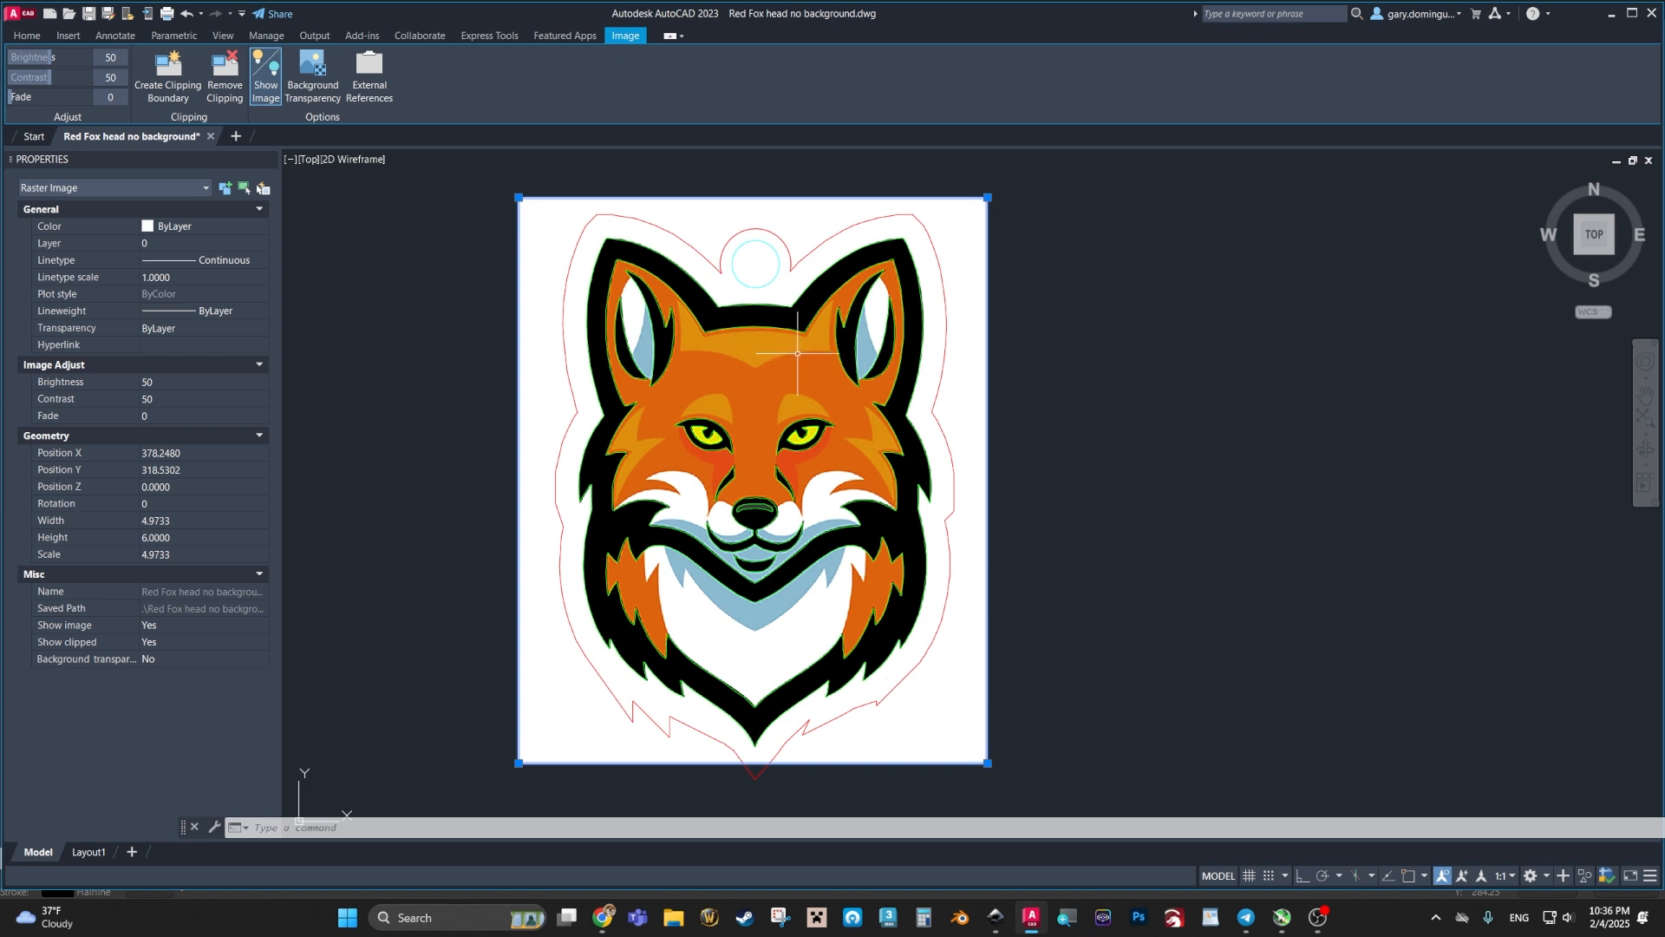
key(Escape)
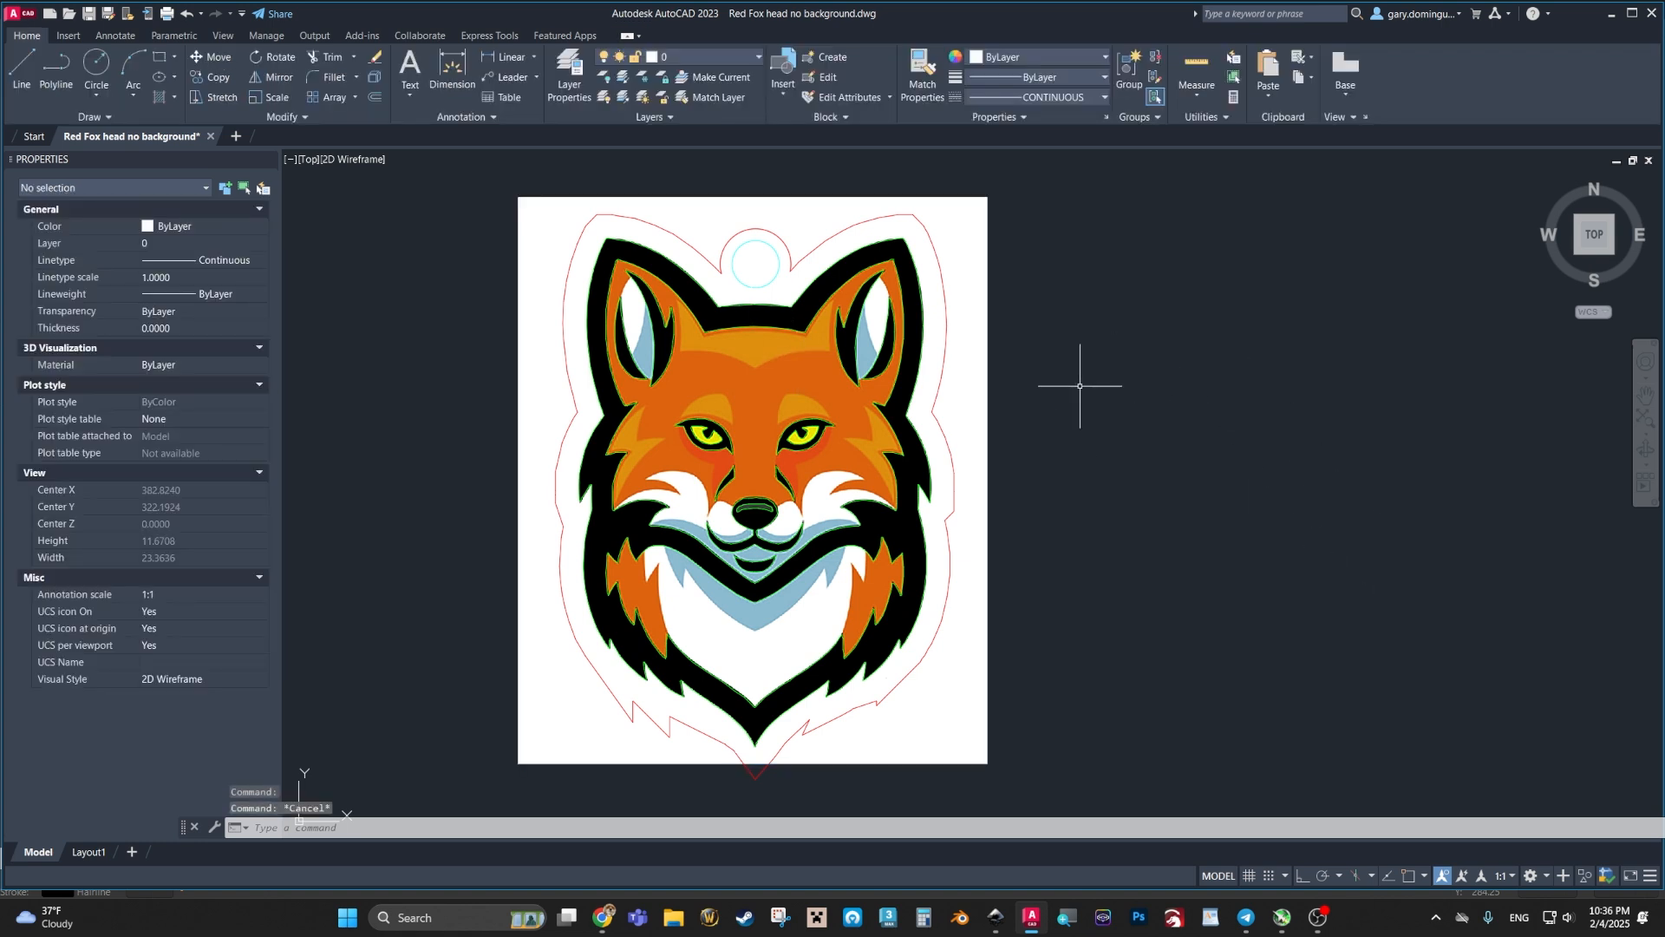
mouse_move(1060, 554)
middle_down()
mouse_move(1077, 576)
mouse_move(1083, 552)
middle_up()
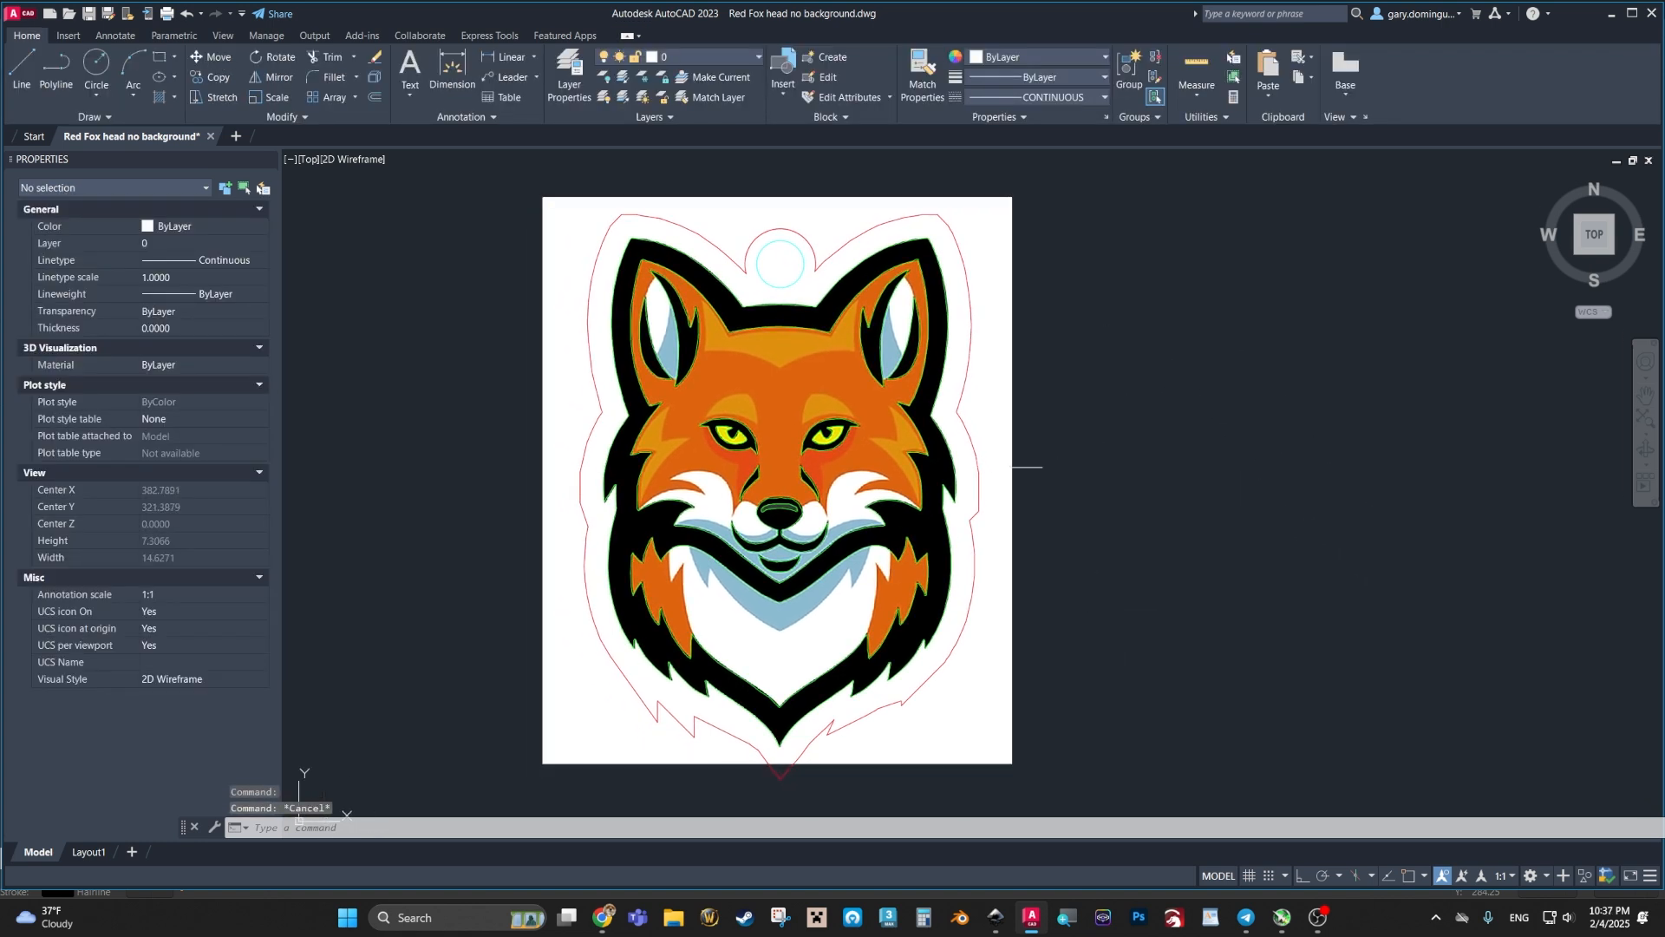